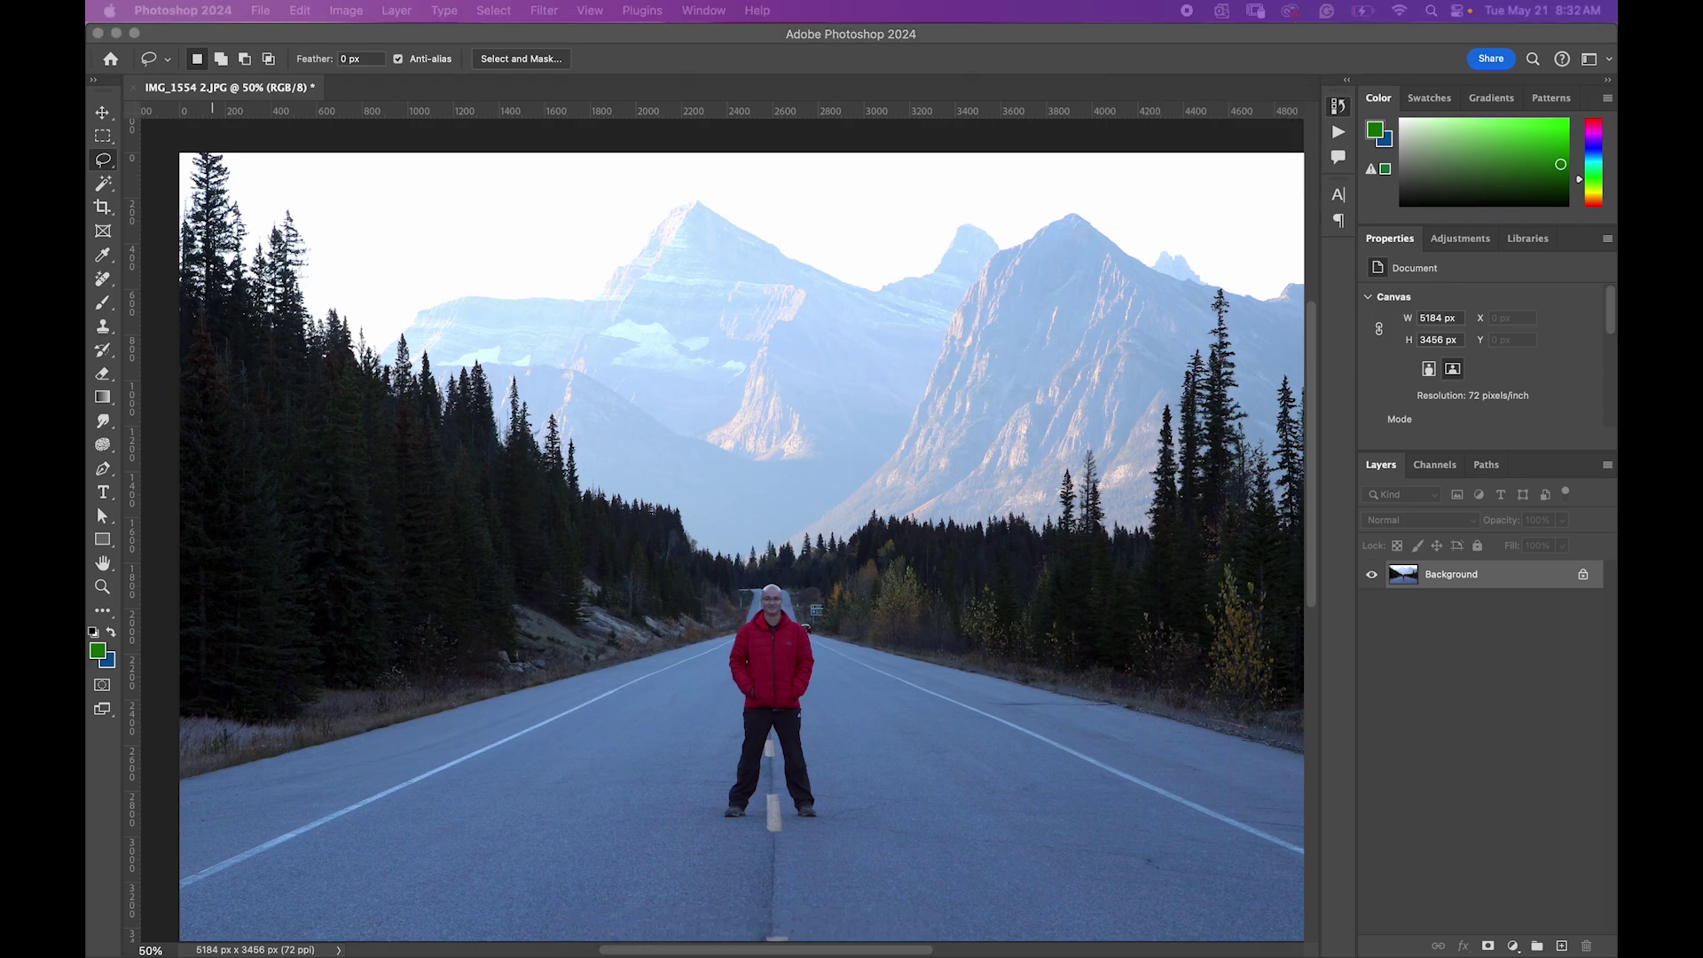
Step: Read the Reference Guide Cover lab instructions in the browser for the required document settings
scroll(966, 302, "up", 8)
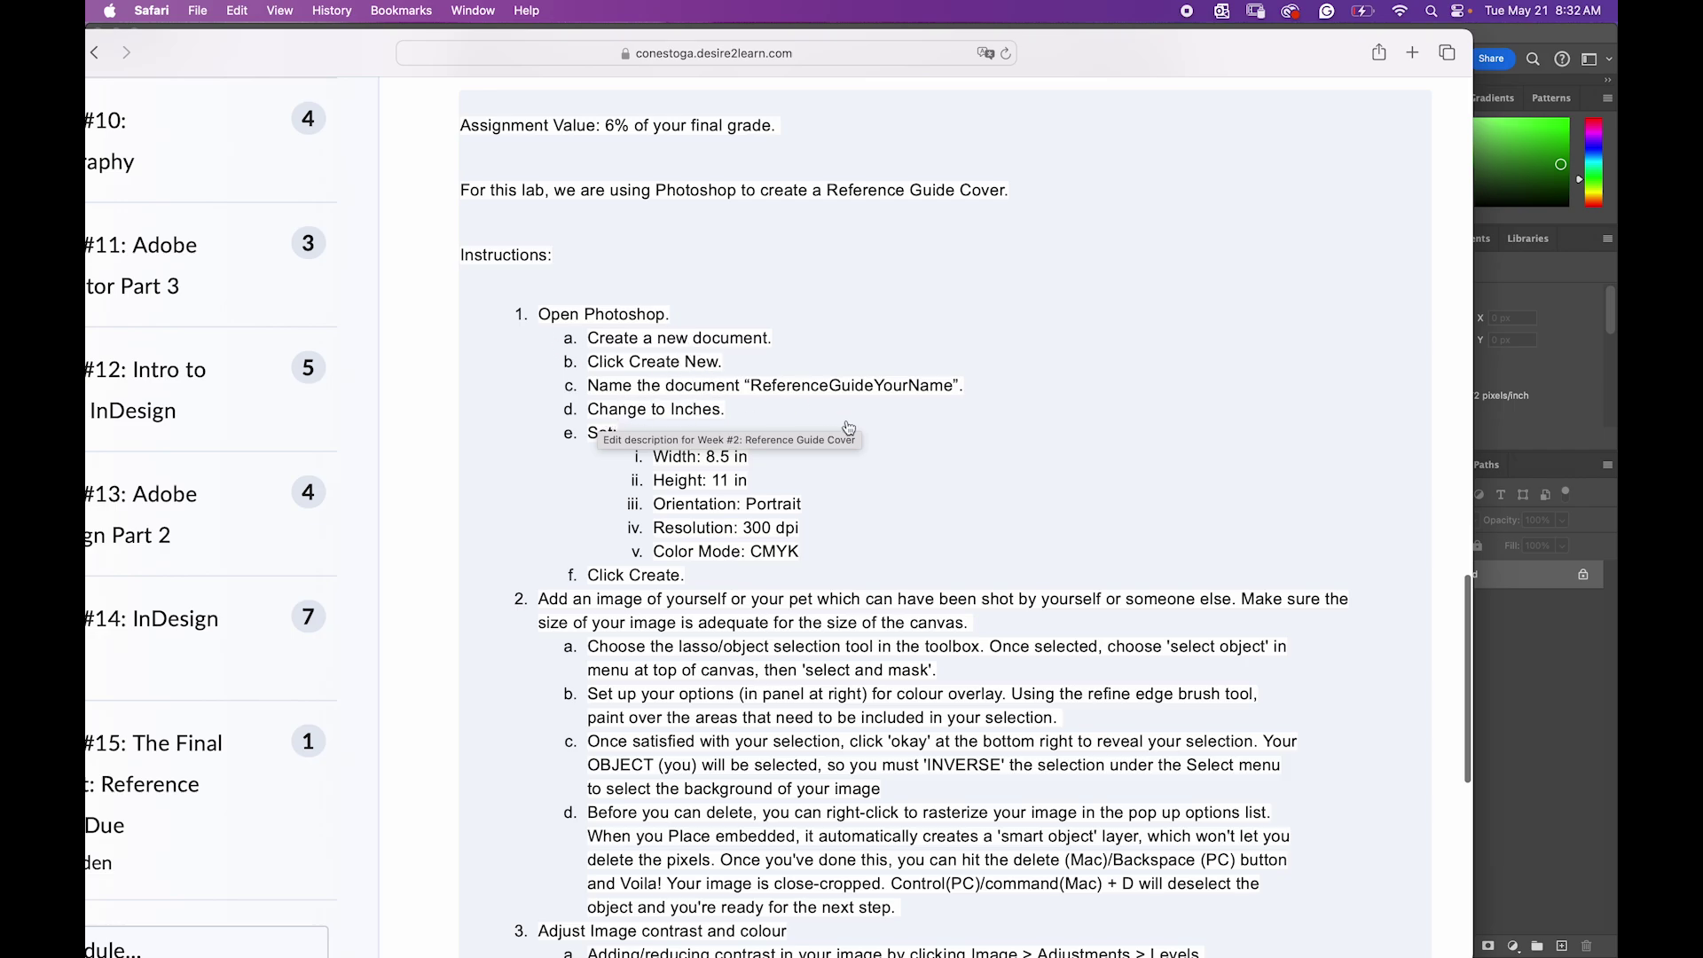
scroll(1180, 532, "down", 15)
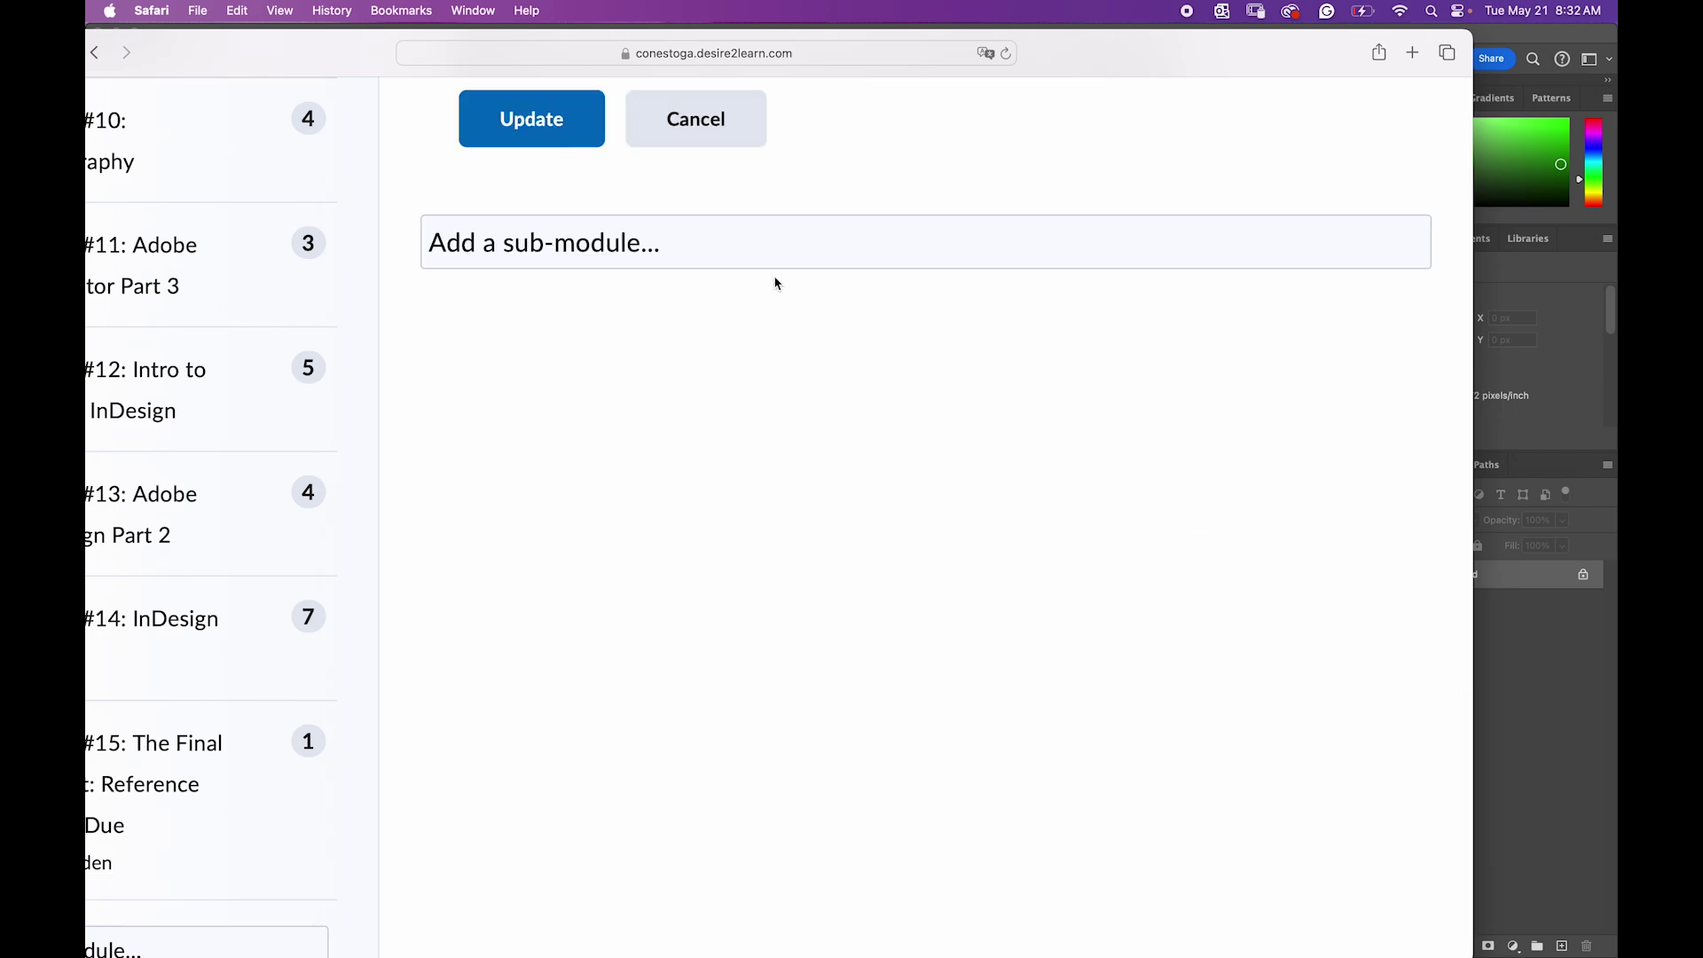
scroll(775, 283, "up", 5)
left_click(731, 609)
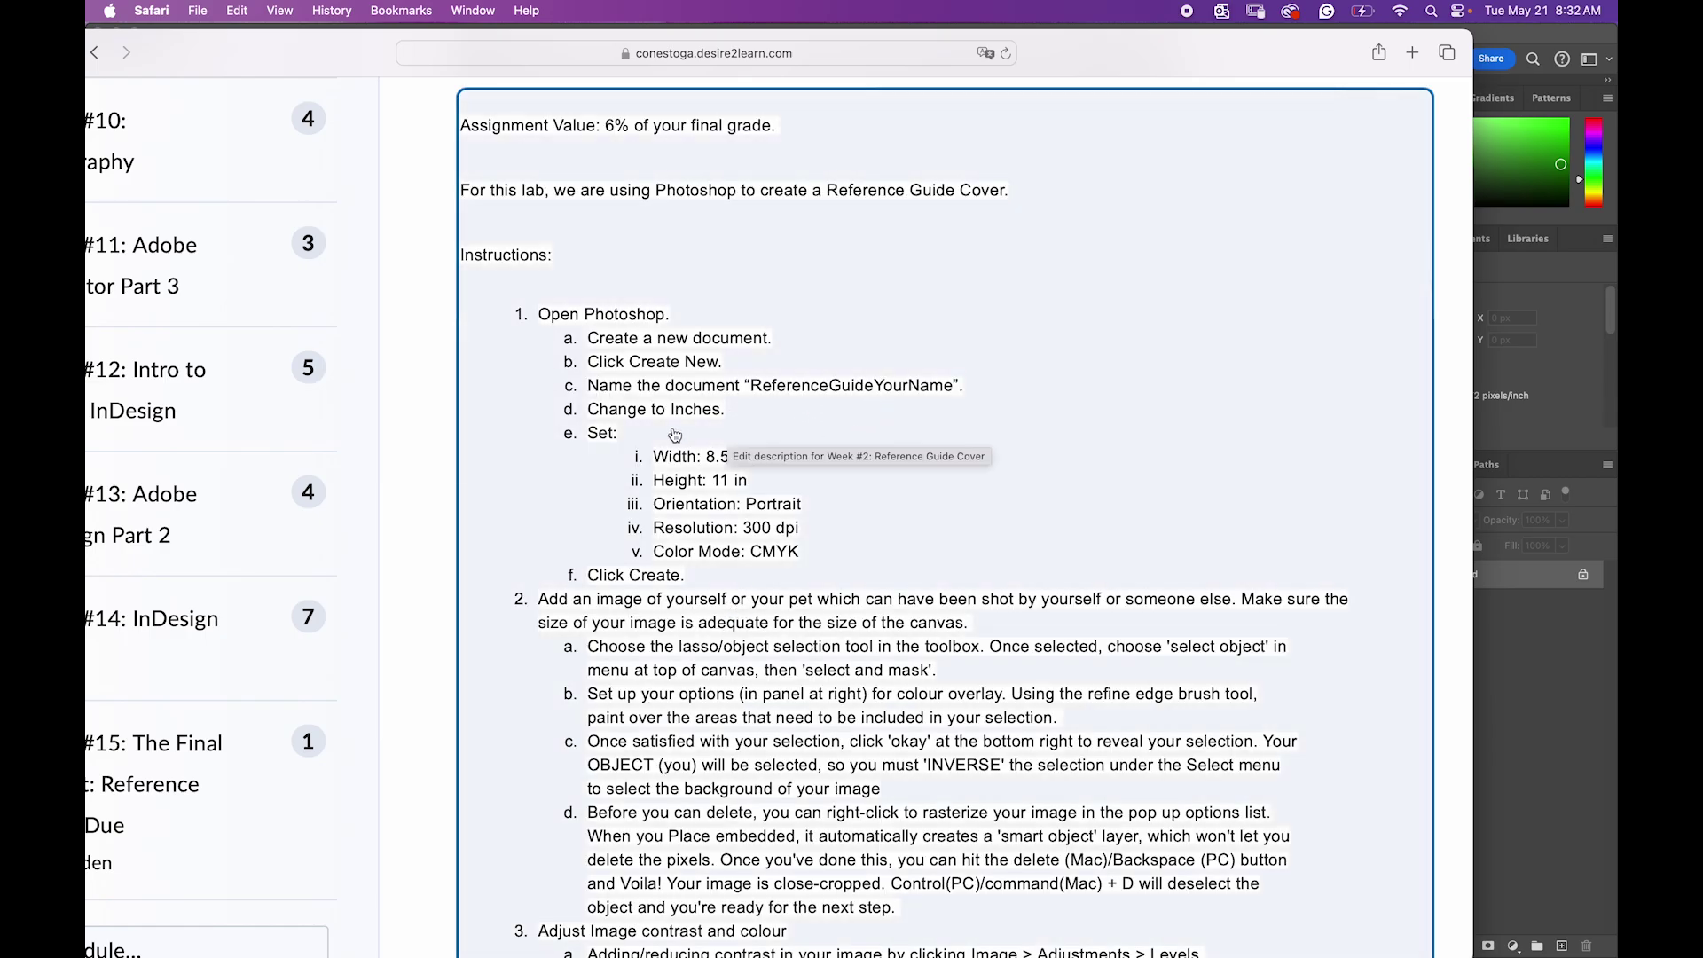
left_click_drag(1224, 54, 86, 27)
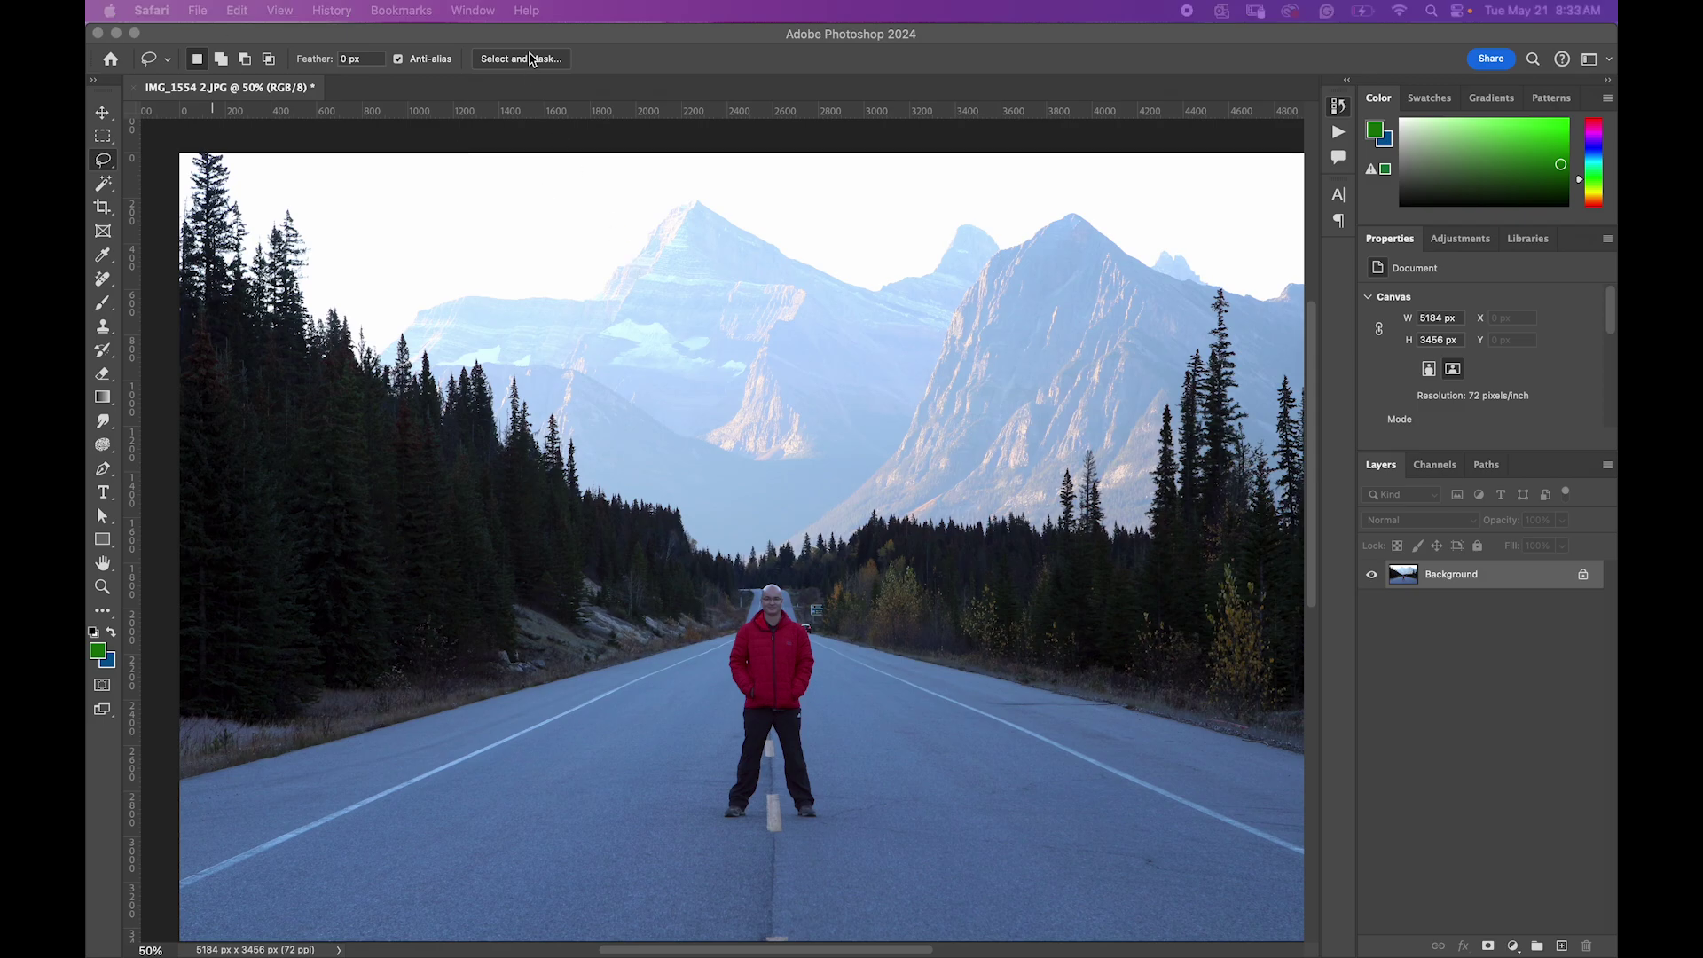
Step: In Photoshop, start a new document named ReferenceGuide followed by the student's full name
left_click(543, 76)
left_click(251, 12)
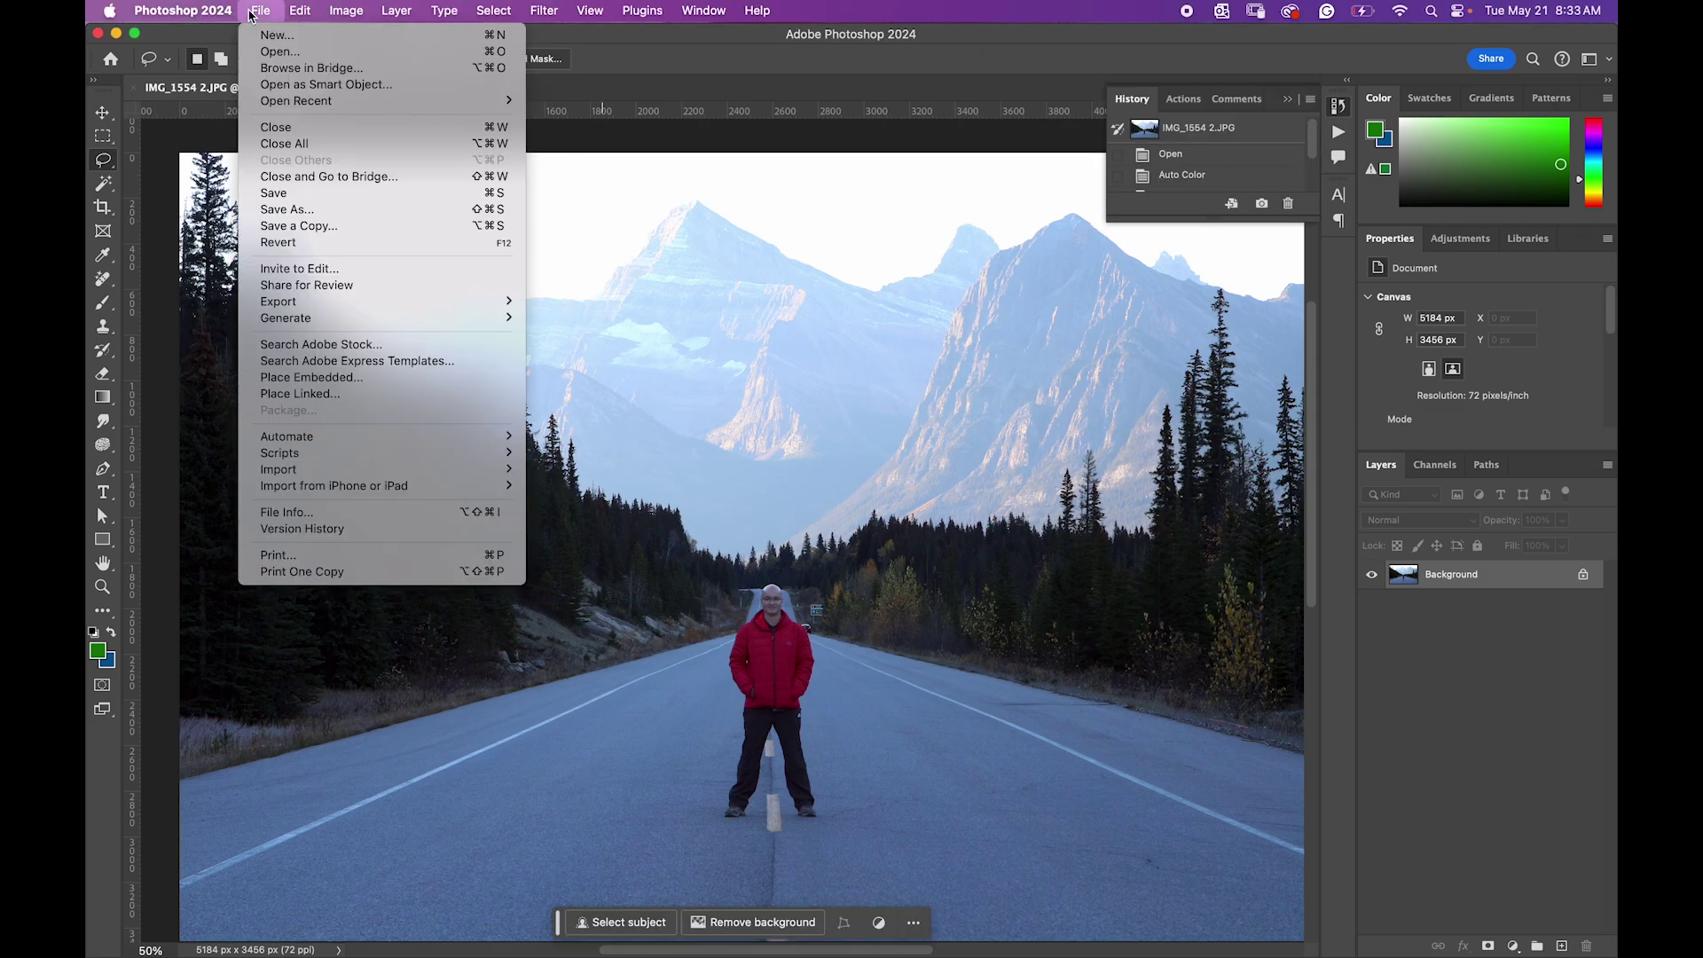
left_click(271, 33)
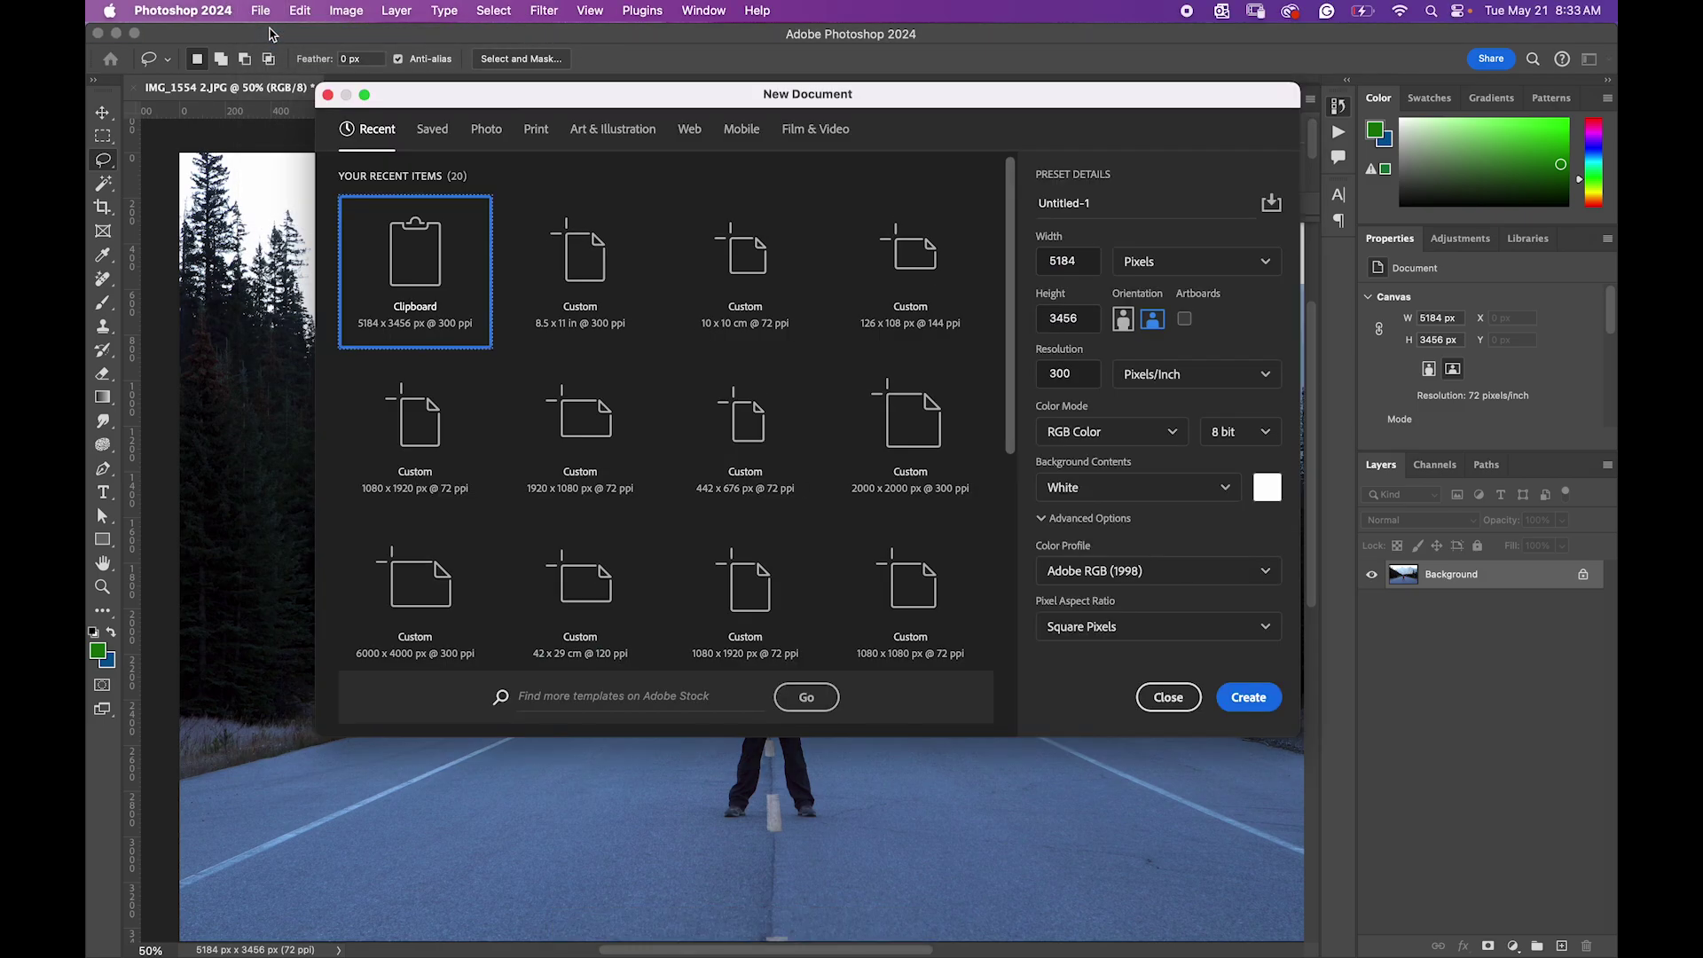
double_click(1103, 206)
triple_click(1103, 206)
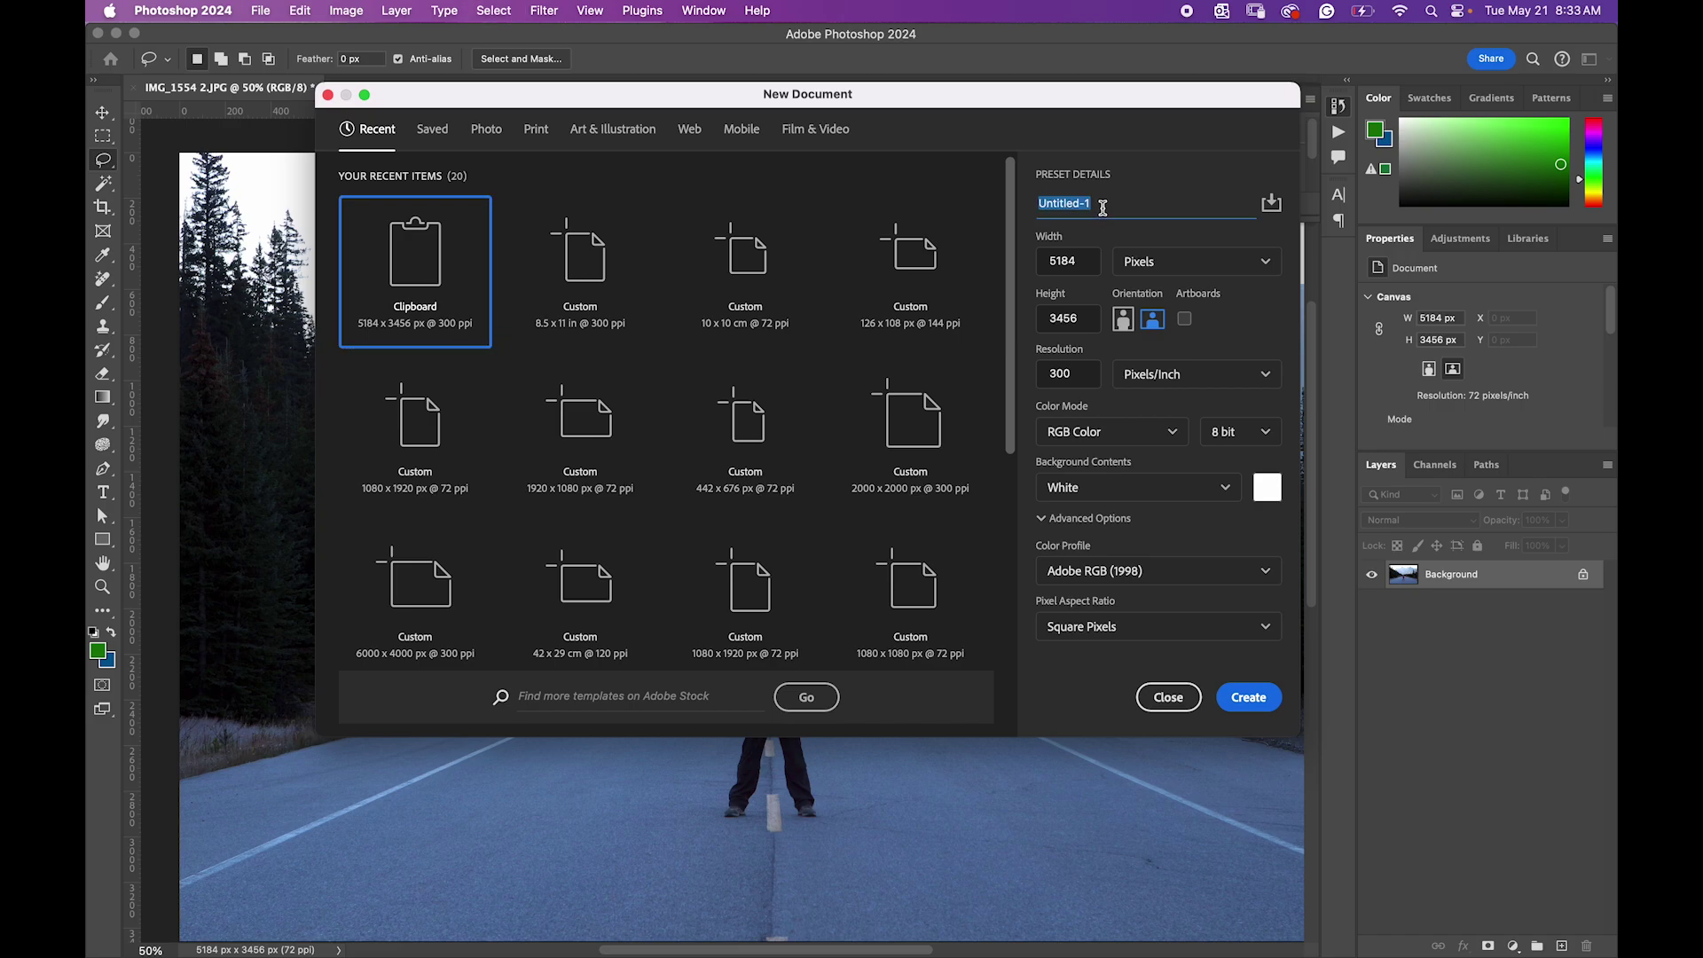
type("ReferenceGuideLeoVissotto")
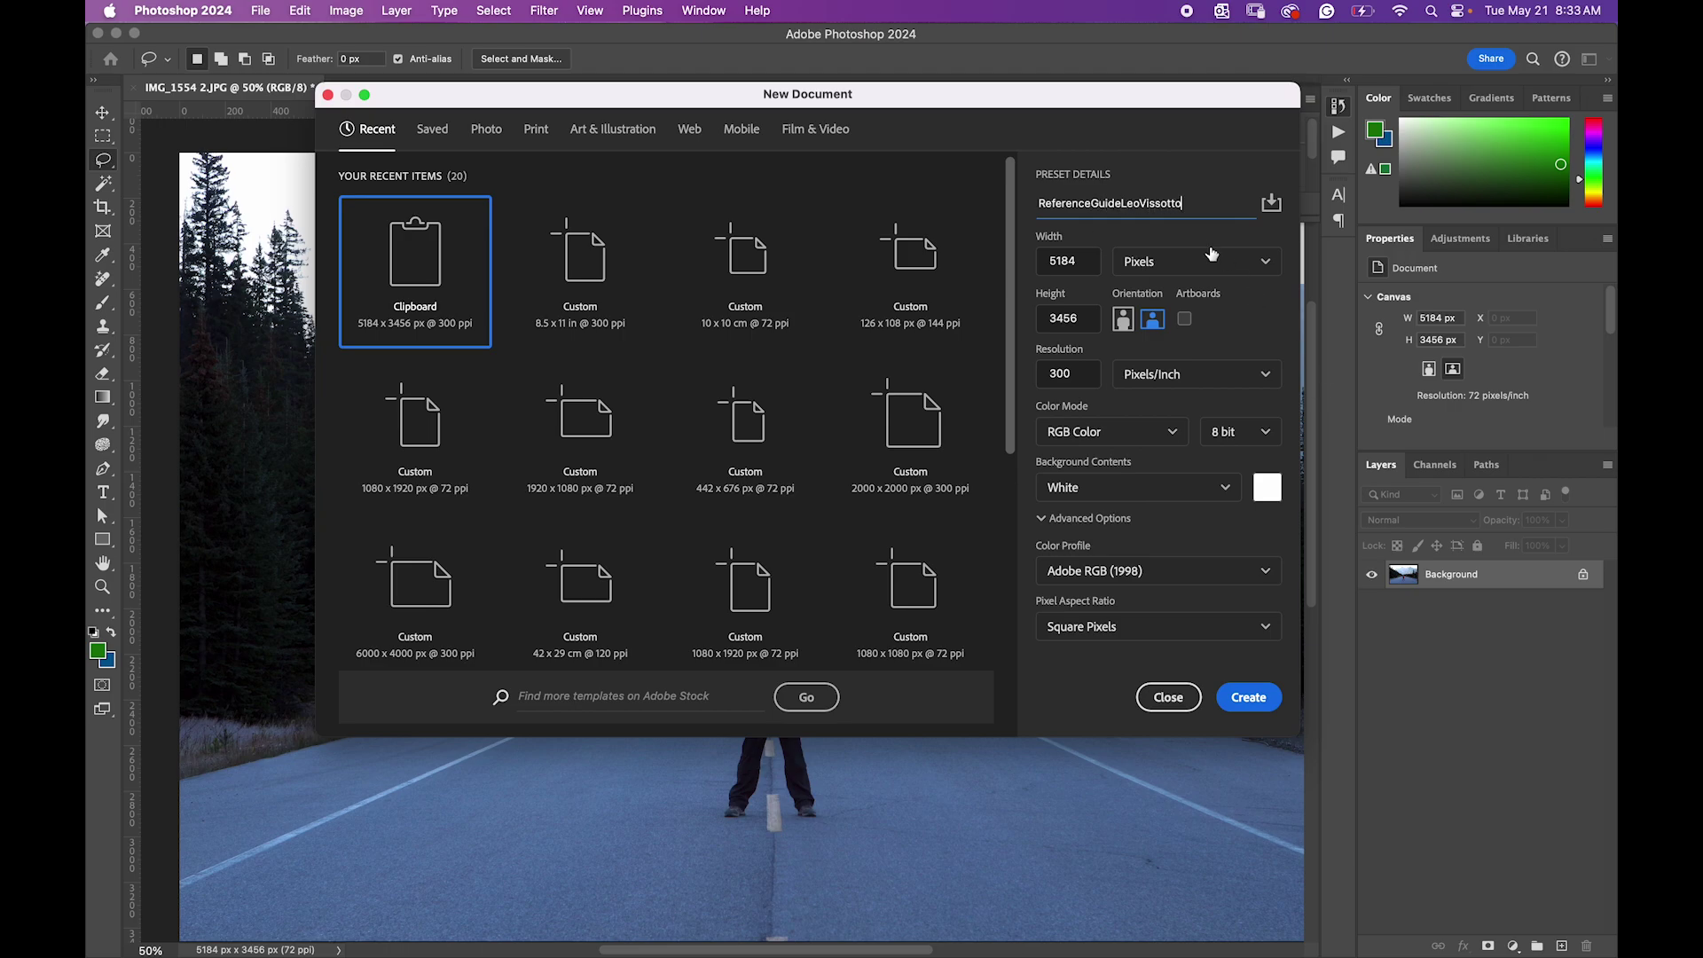
Step: Switch the new document's units to inches and set its size to 8.5 wide by 11 high
left_click(1212, 257)
left_click(1180, 330)
left_click(1091, 266)
double_click(1090, 268)
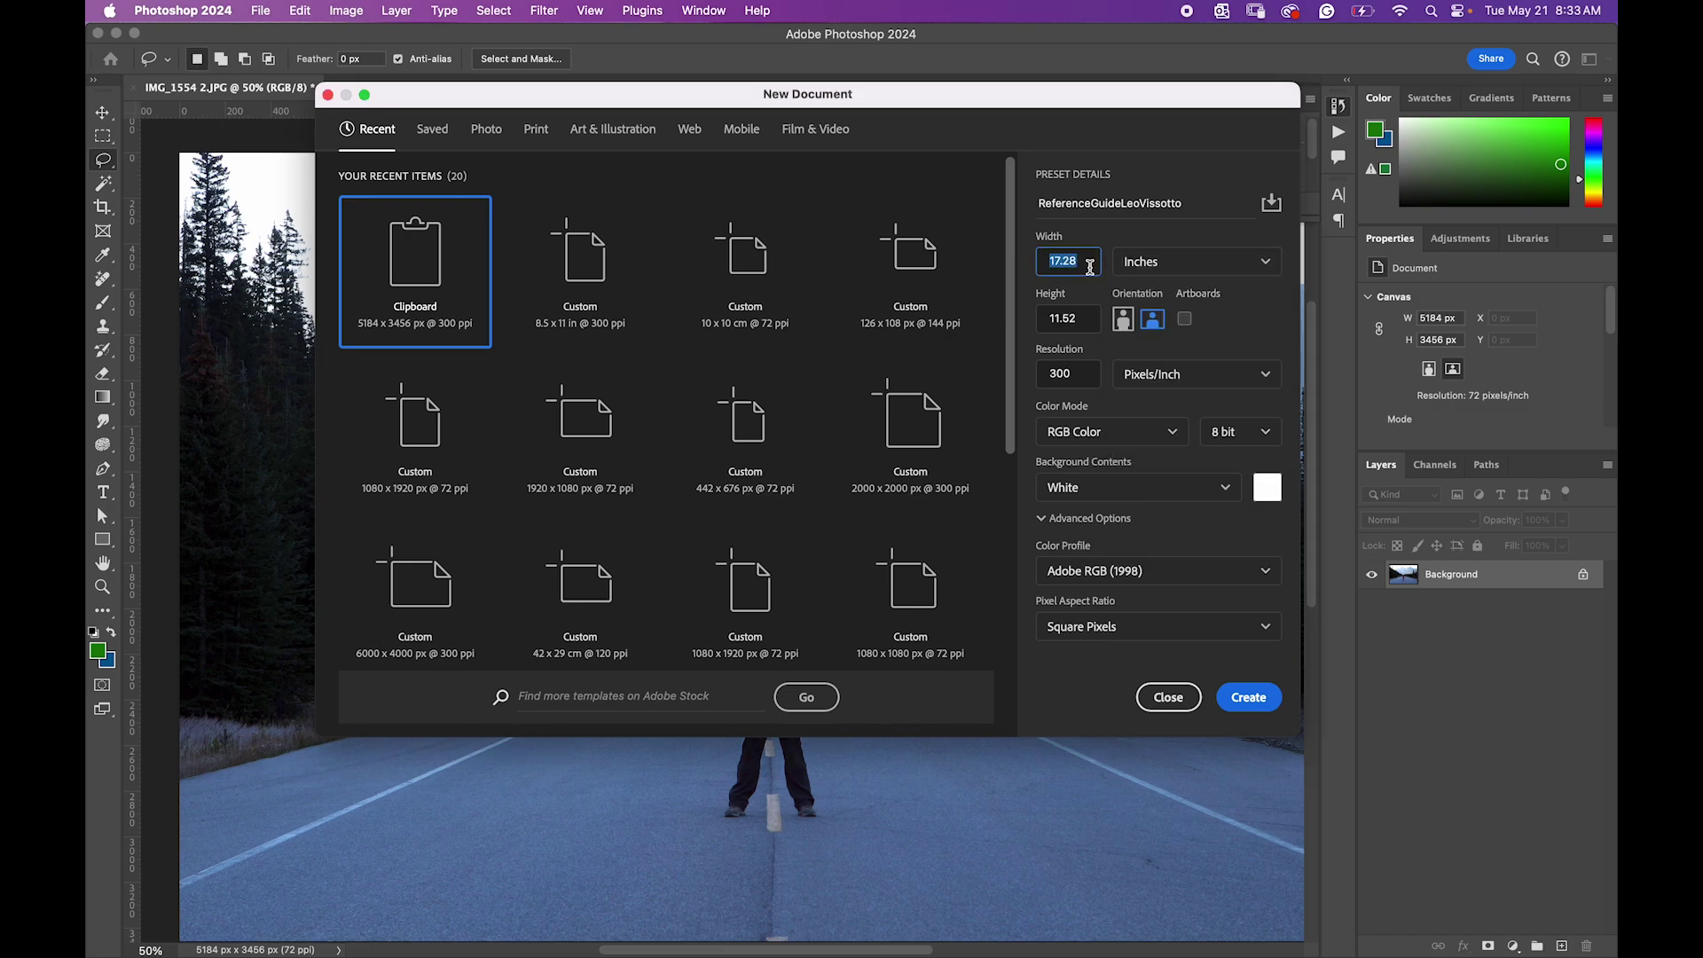
type("8.5")
key("Tab")
type("11")
key("Tab")
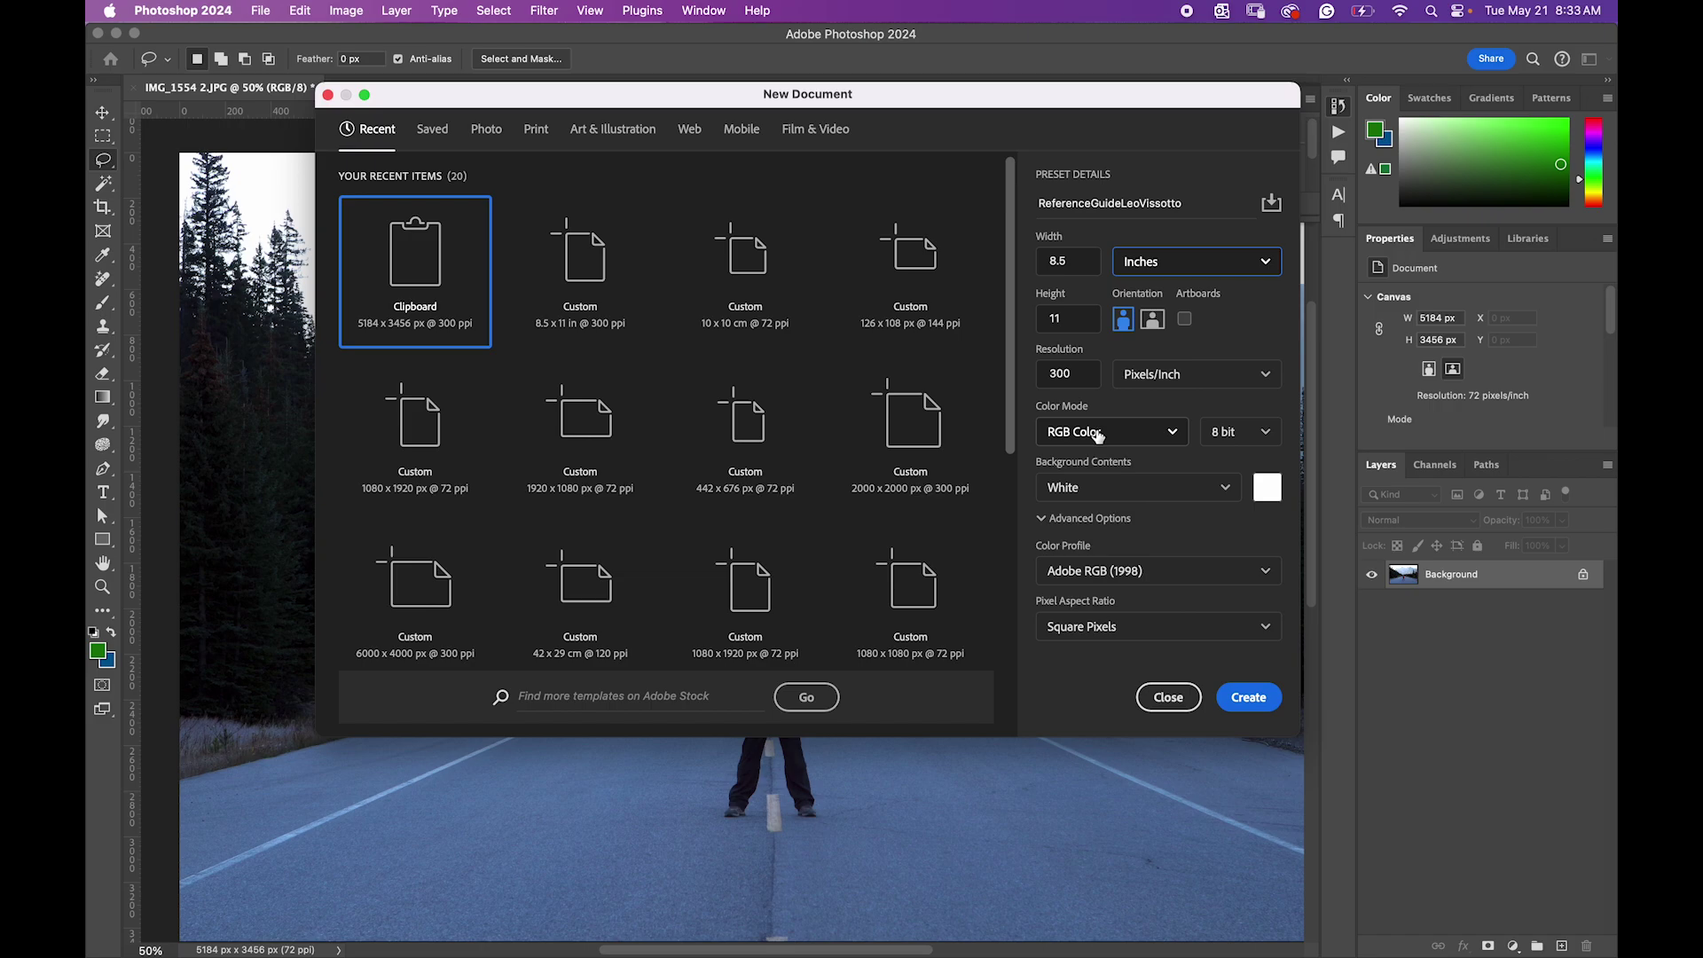
Step: Set the color mode to CMYK Color and create the document
left_click(1098, 434)
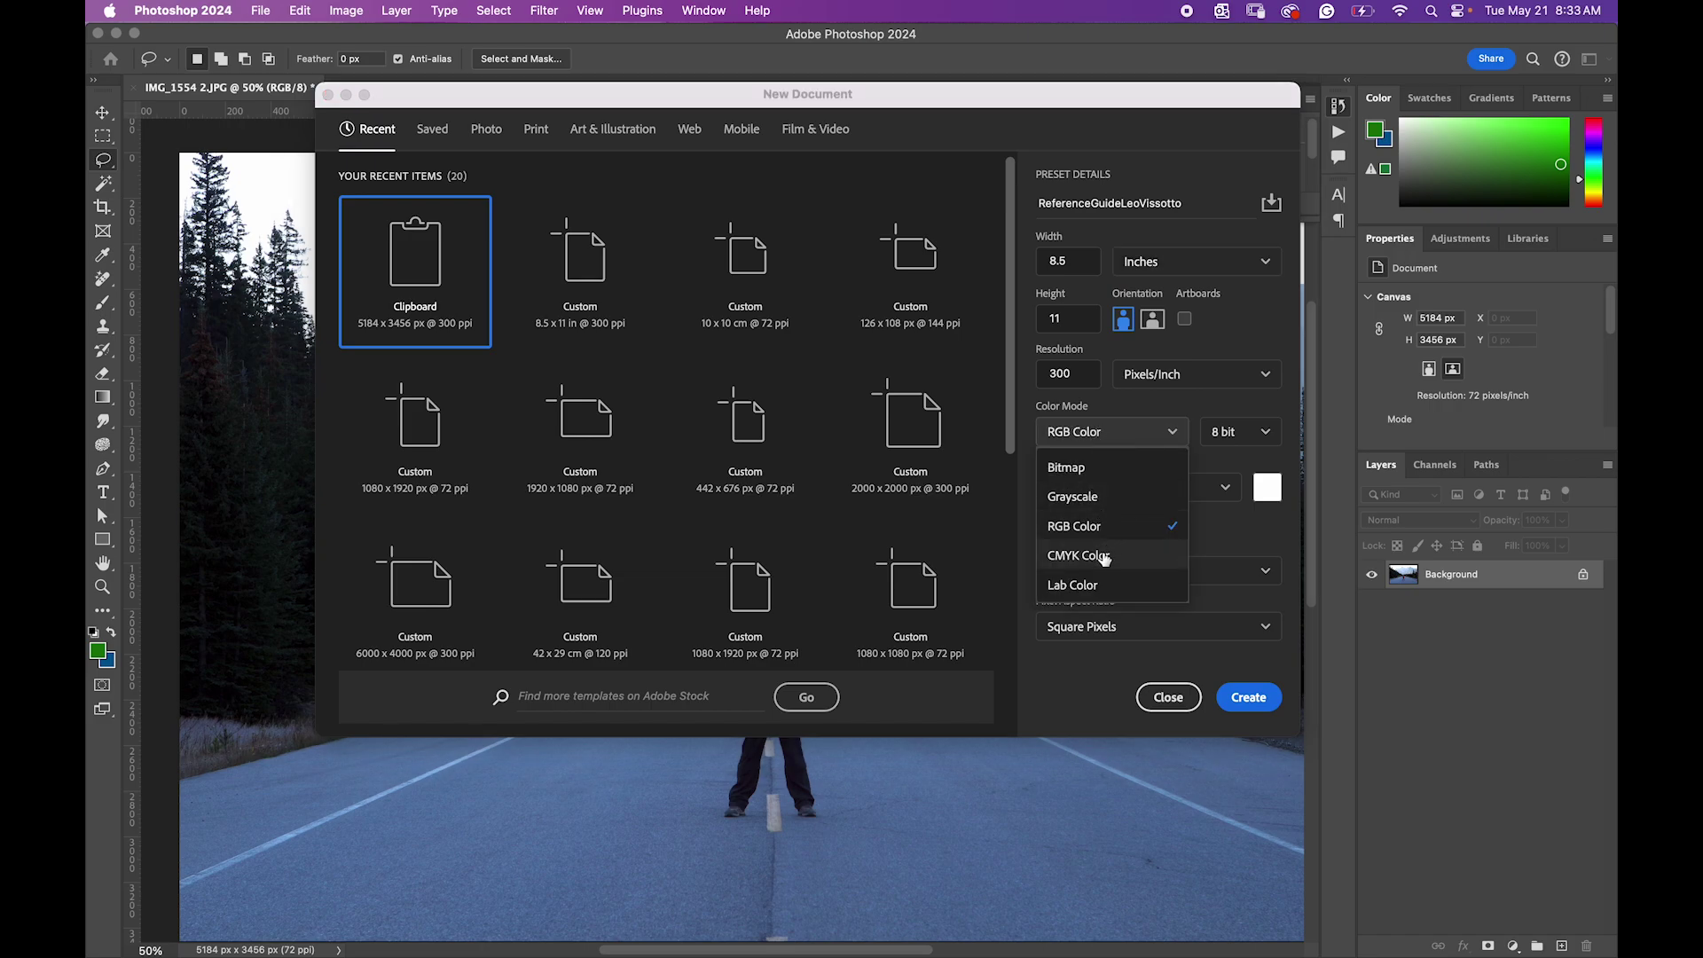
left_click(1104, 556)
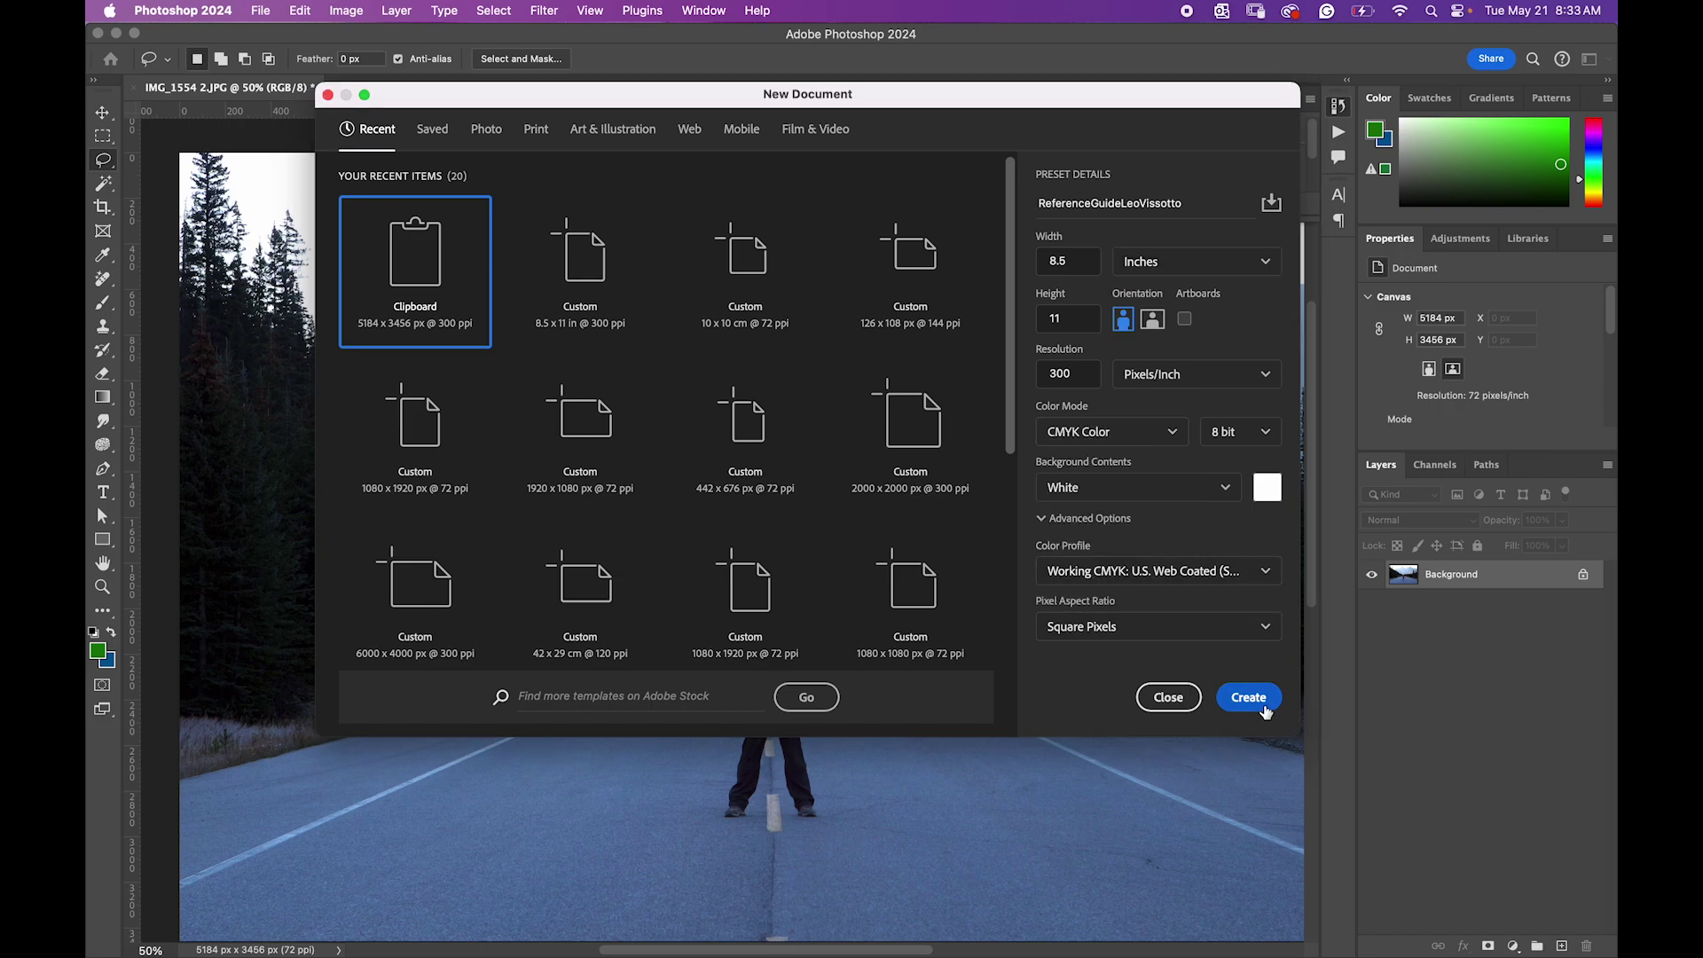
left_click(1247, 697)
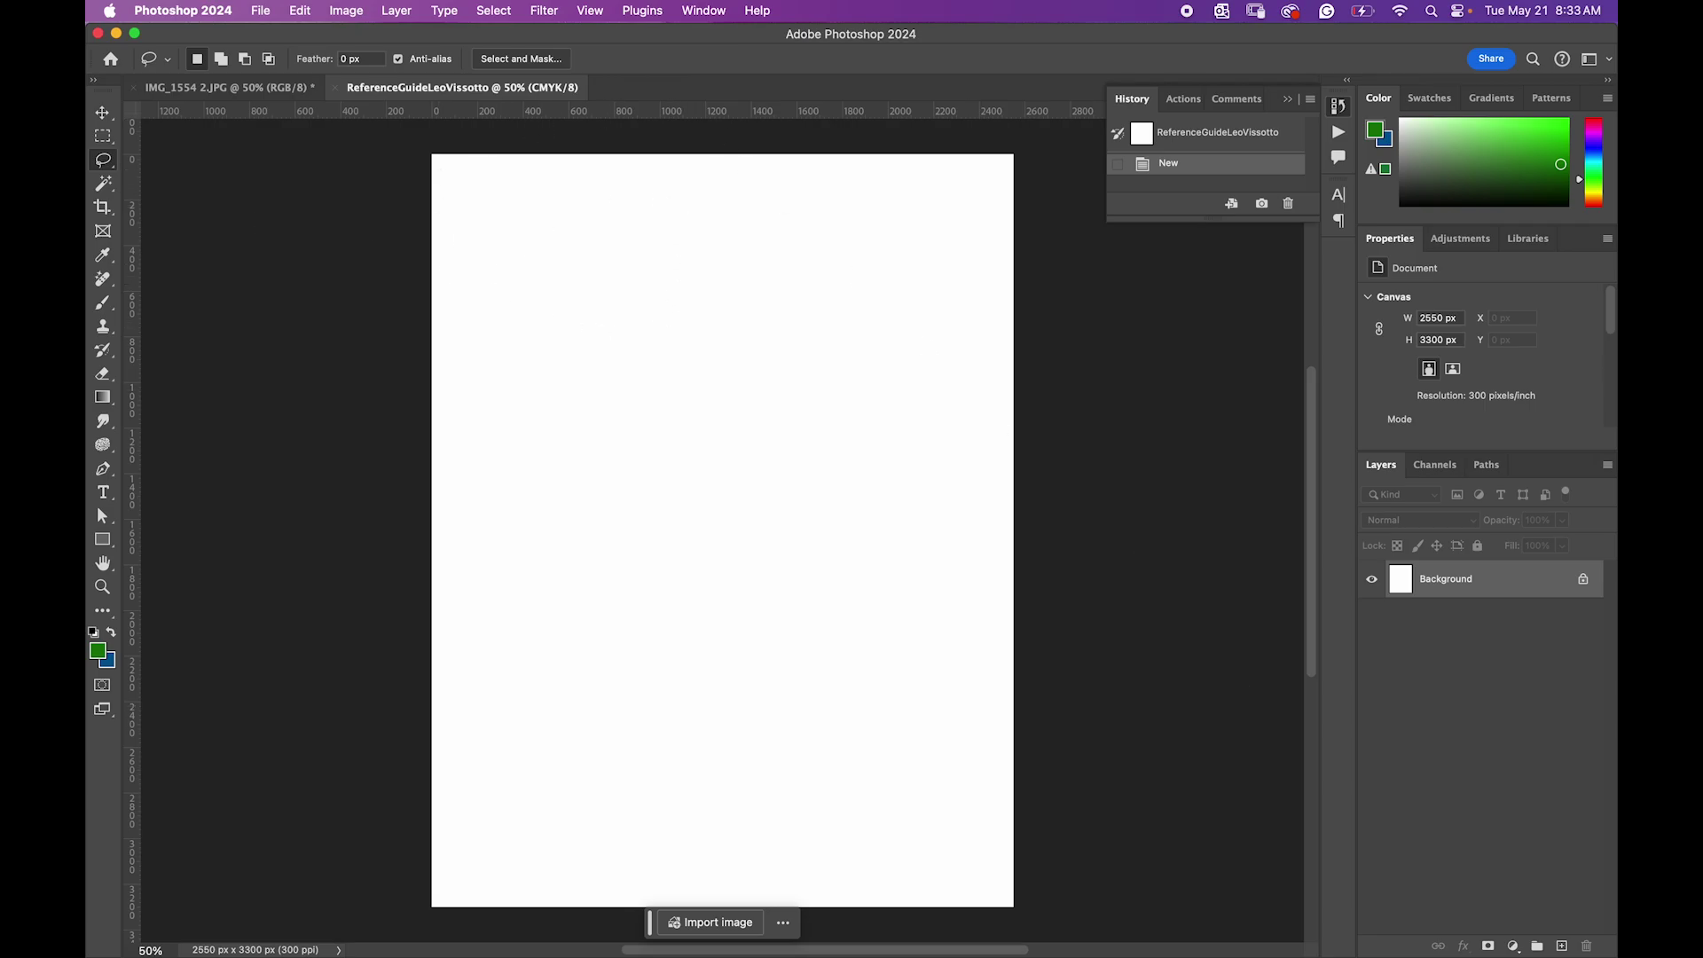
Step: Consult the lab instructions in the browser for adding a personal image to the canvas
left_click_drag(98, 142, 909, 129)
left_click(928, 142)
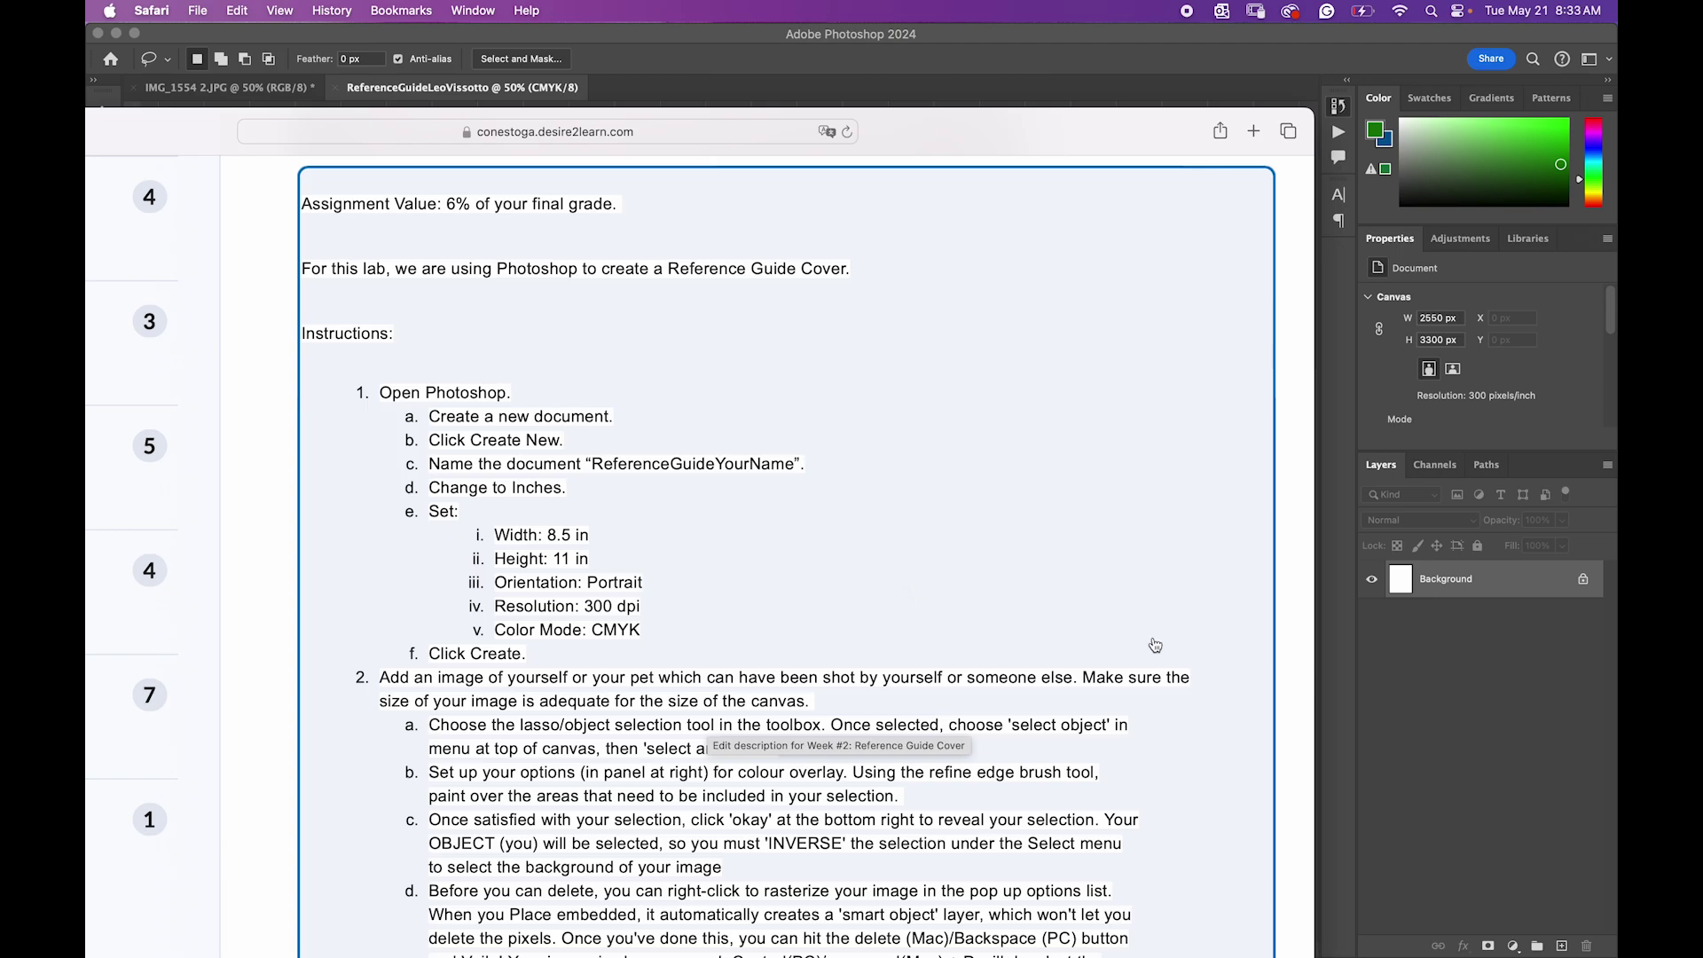
left_click_drag(1068, 138, 0, 45)
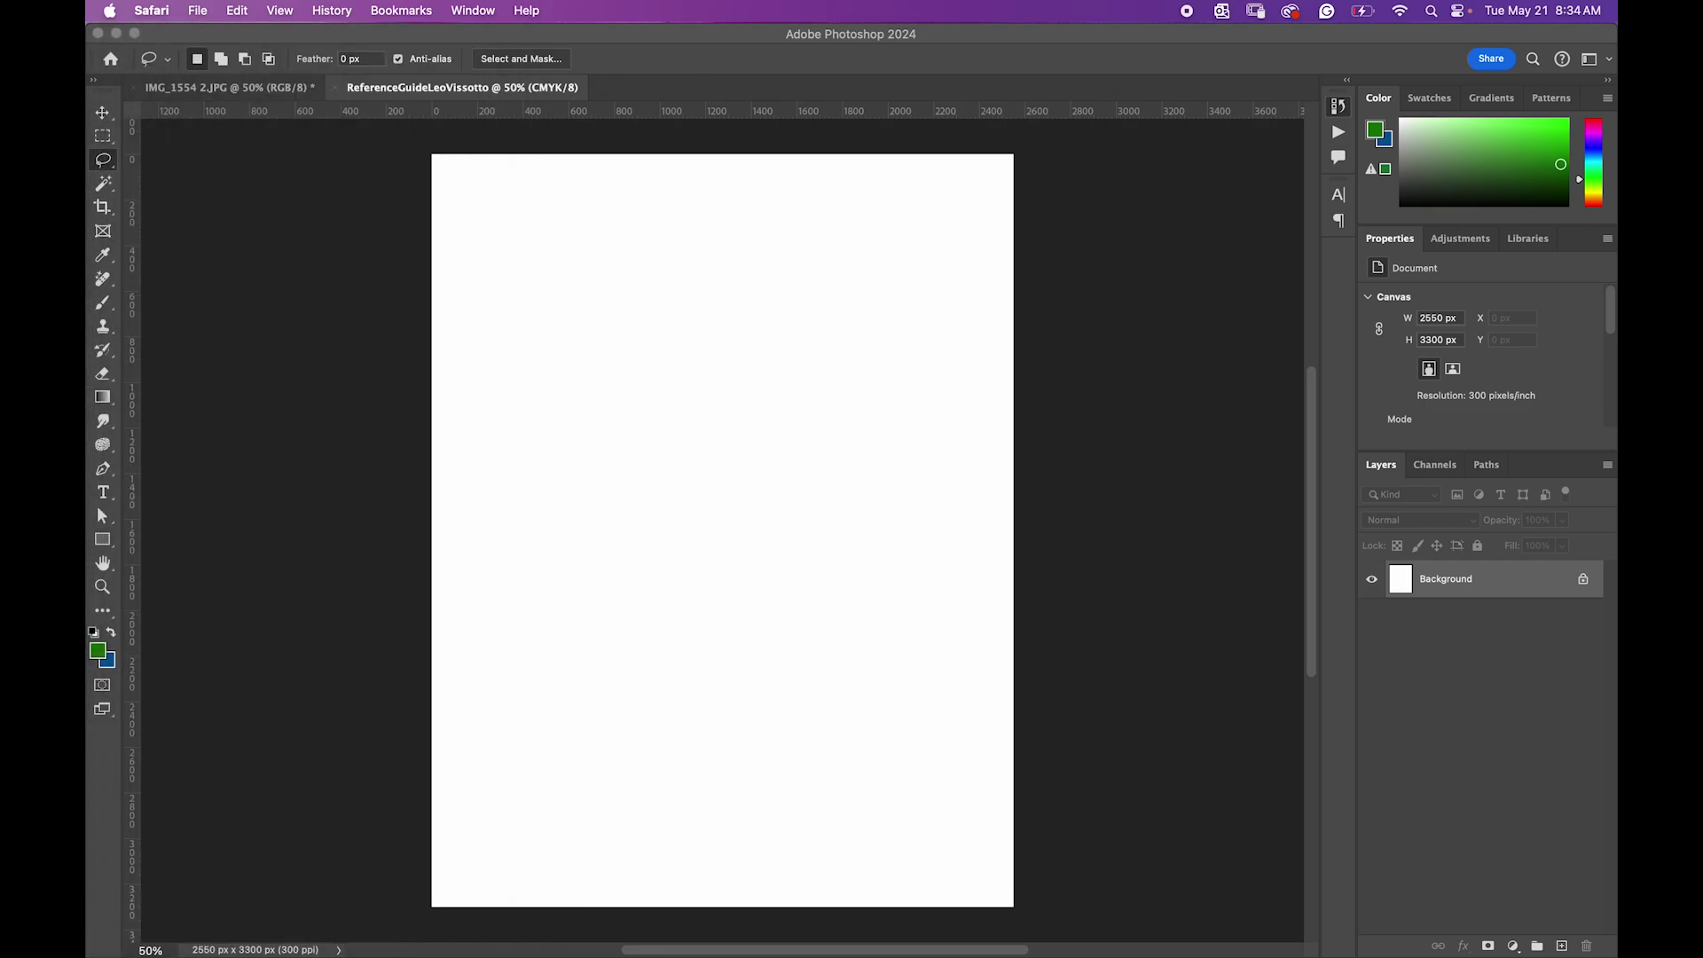
Step: Copy the photo from IMG_1554 2.JPG into the reference guide document with the Move tool and position it to cover the page
left_click(279, 91)
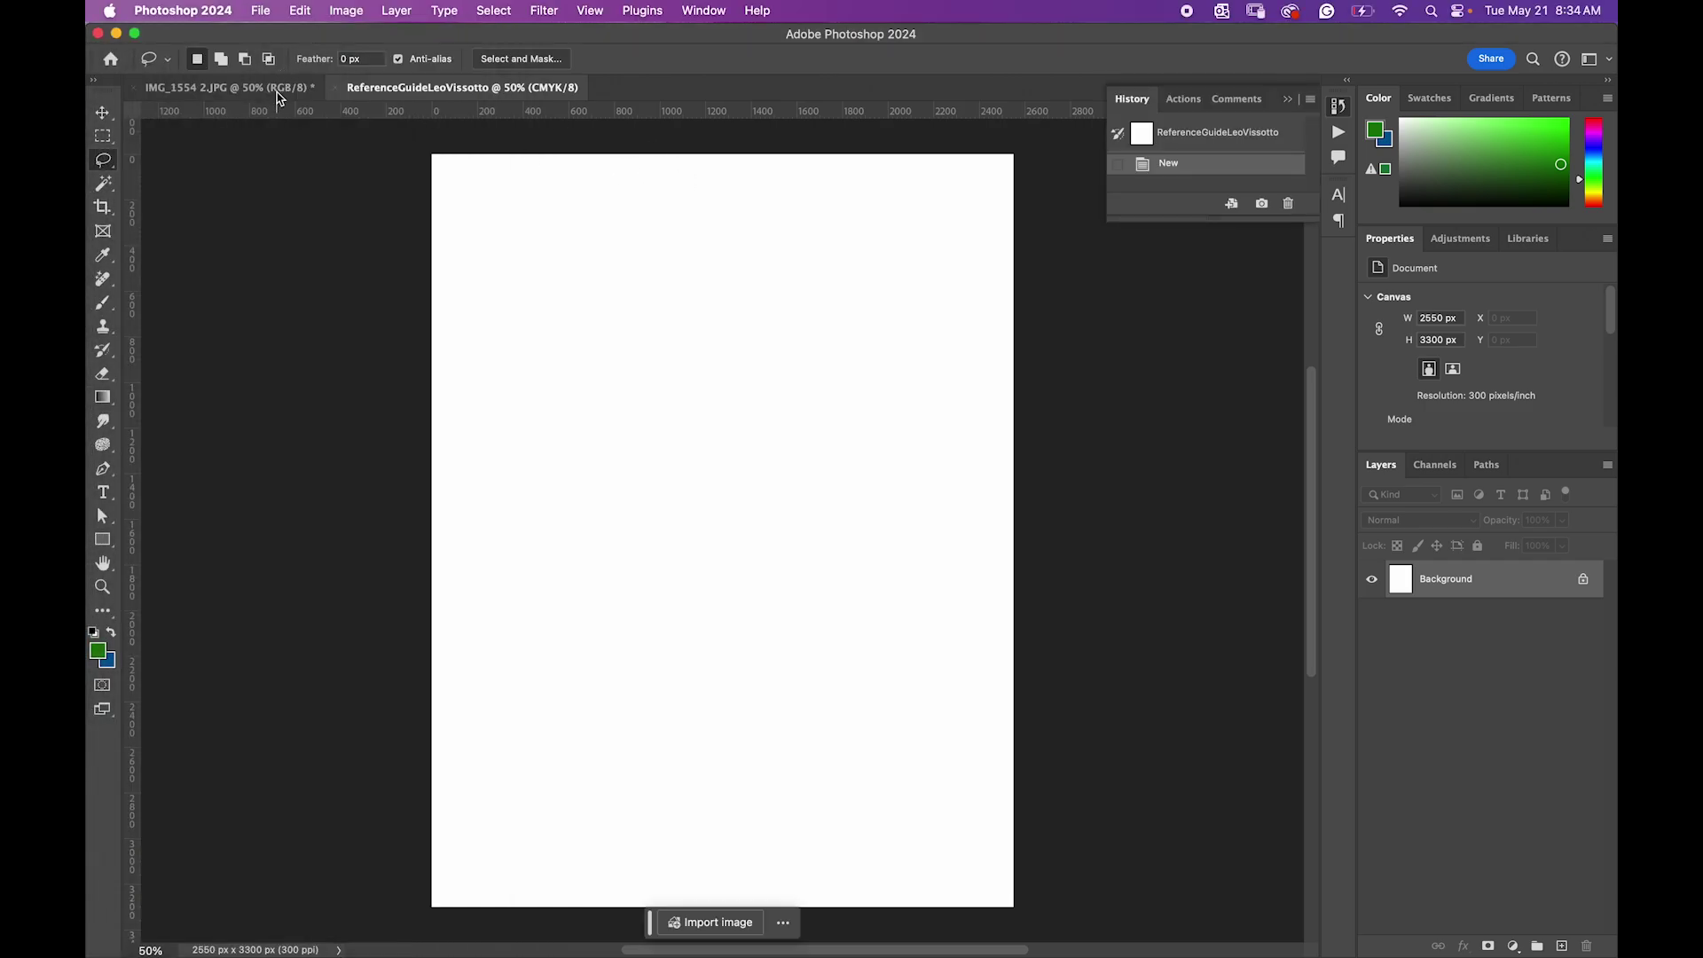
left_click(280, 92)
left_click(104, 113)
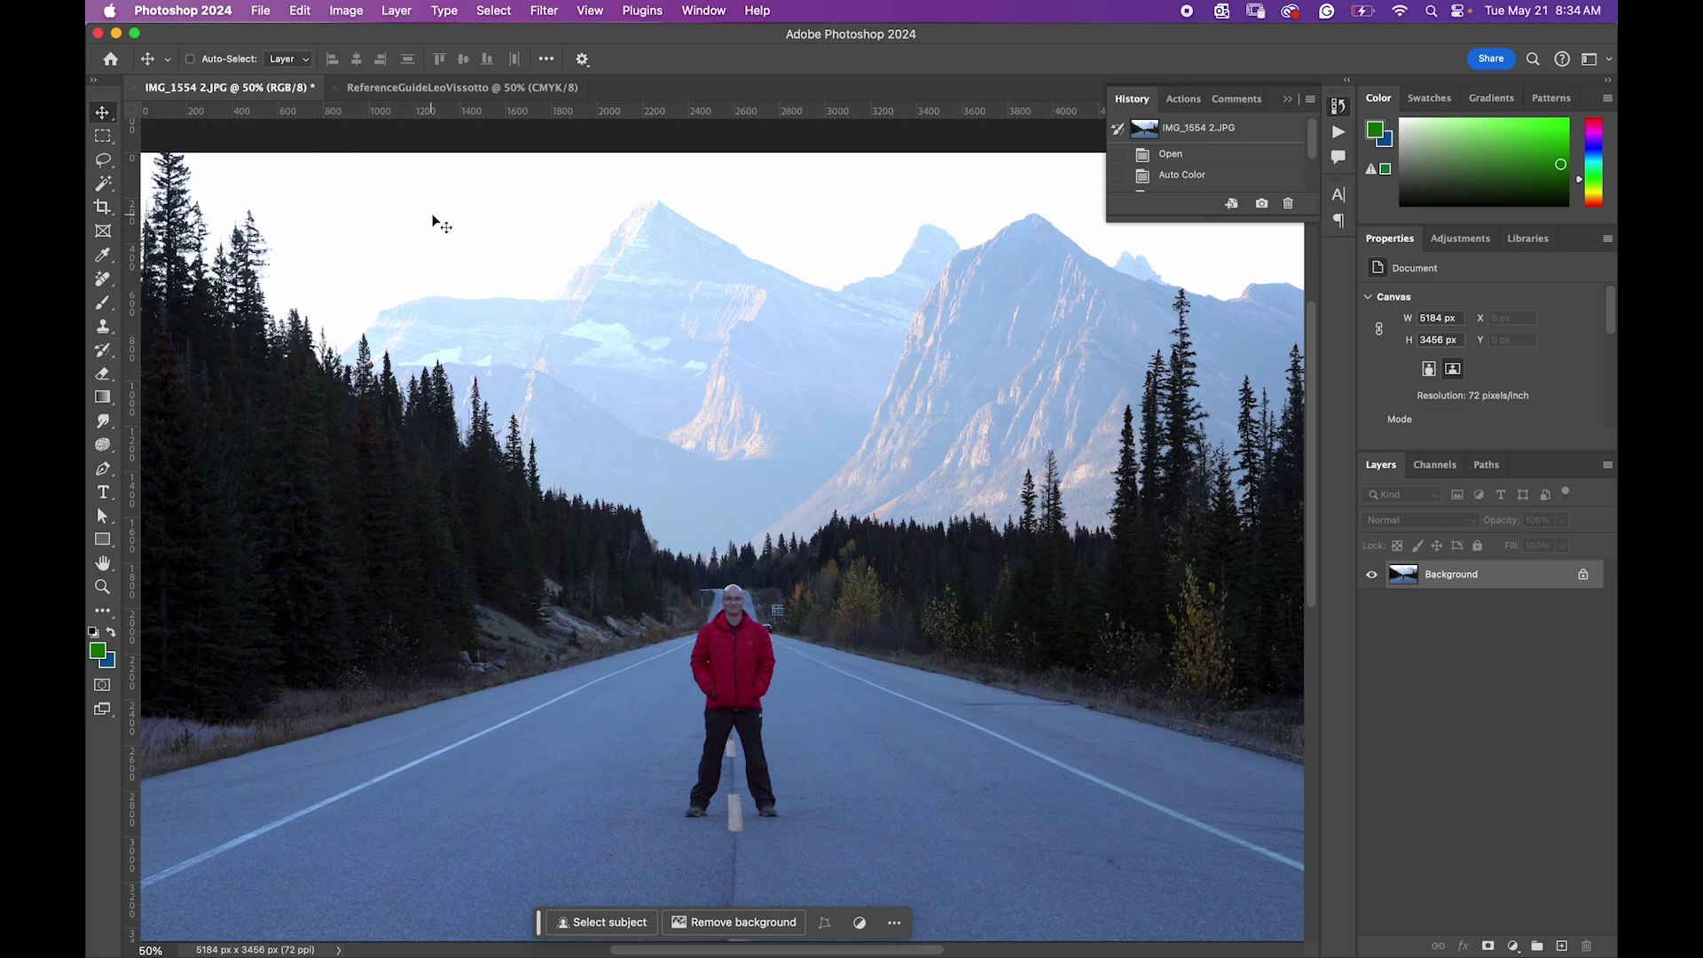
left_click_drag(430, 221, 448, 88)
left_click_drag(494, 331, 497, 334)
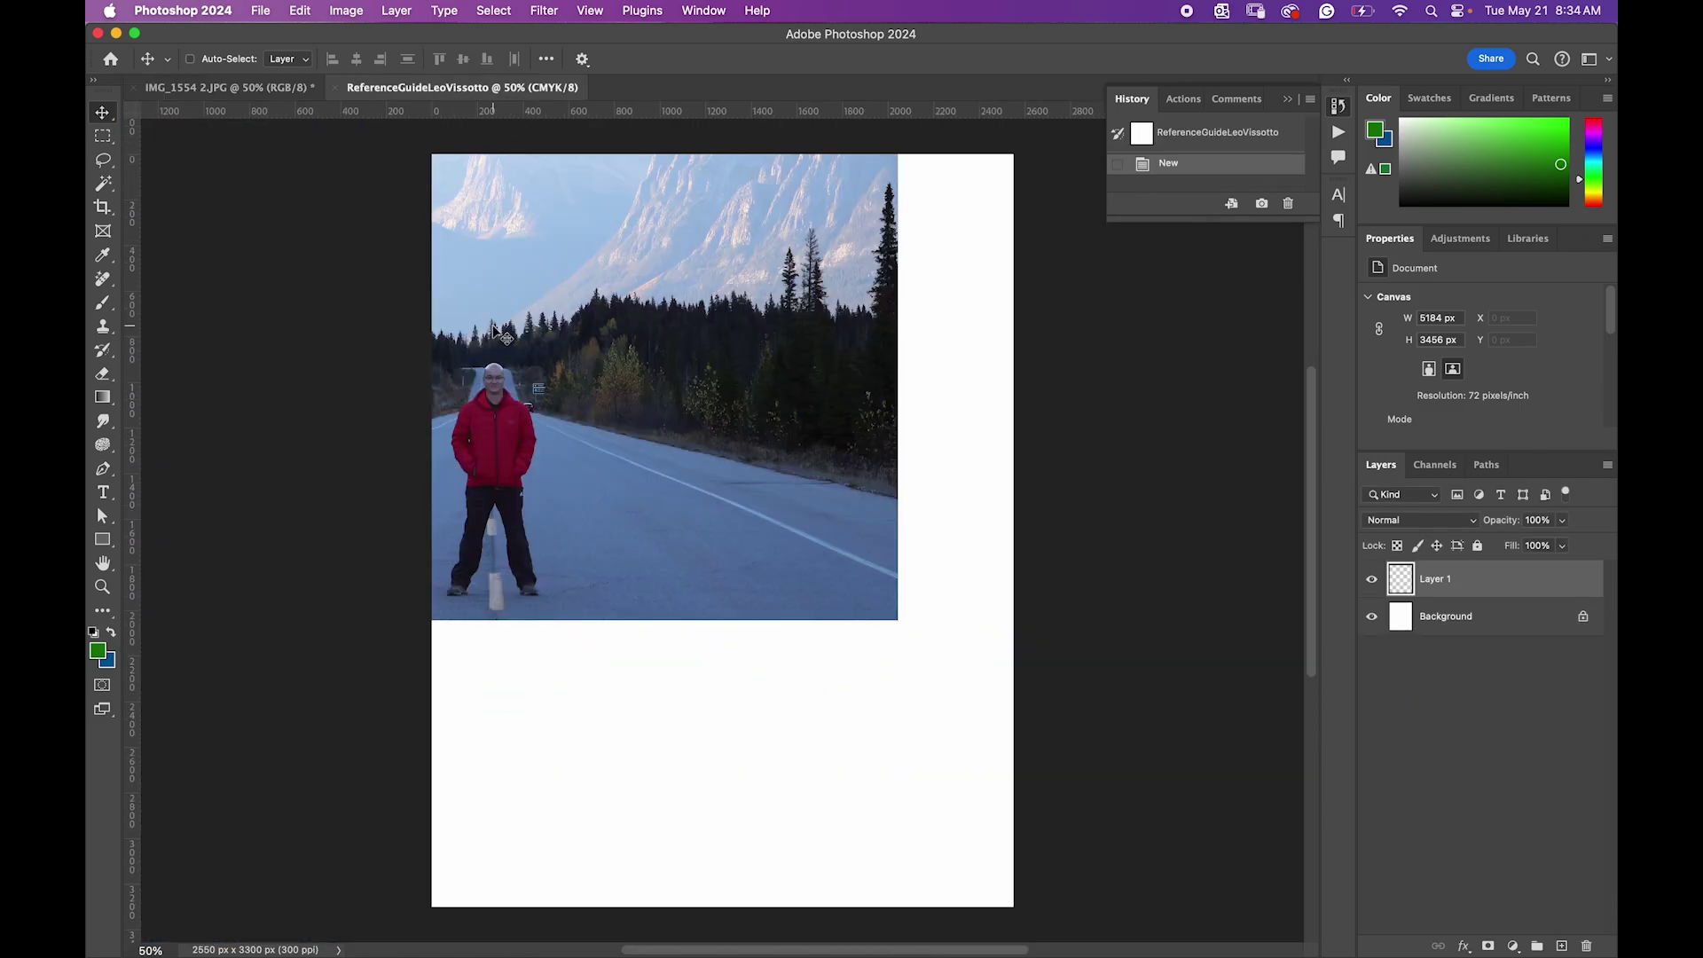
left_click_drag(558, 456, 746, 736)
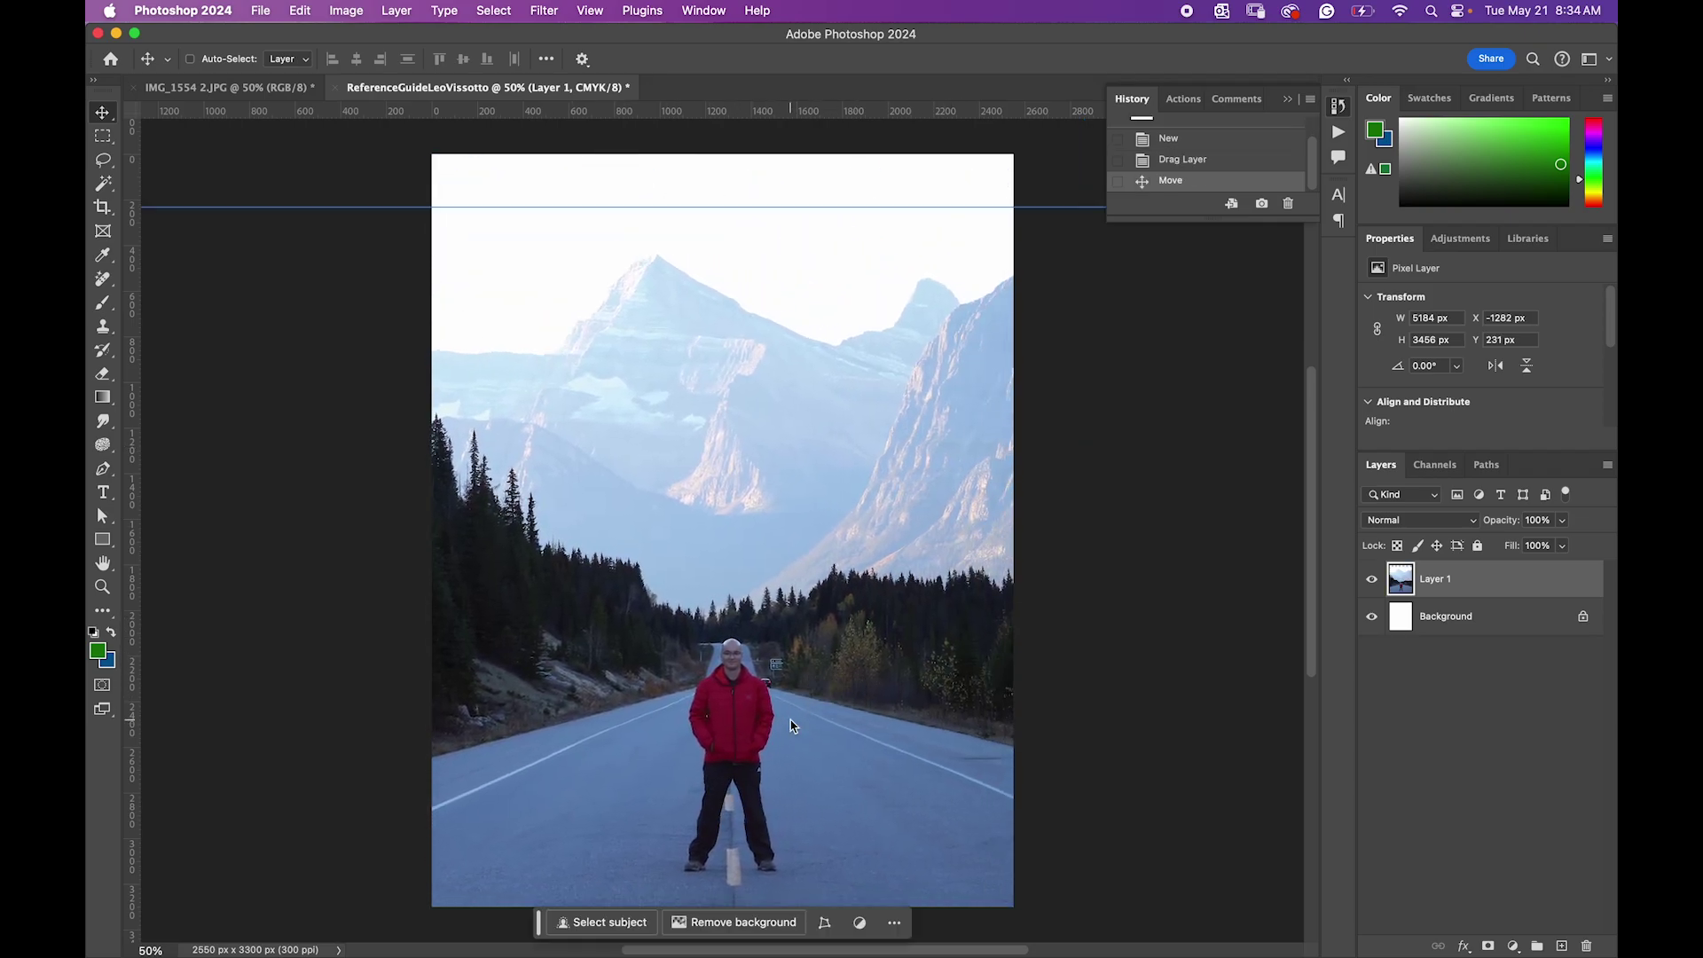
left_click_drag(912, 376, 907, 299)
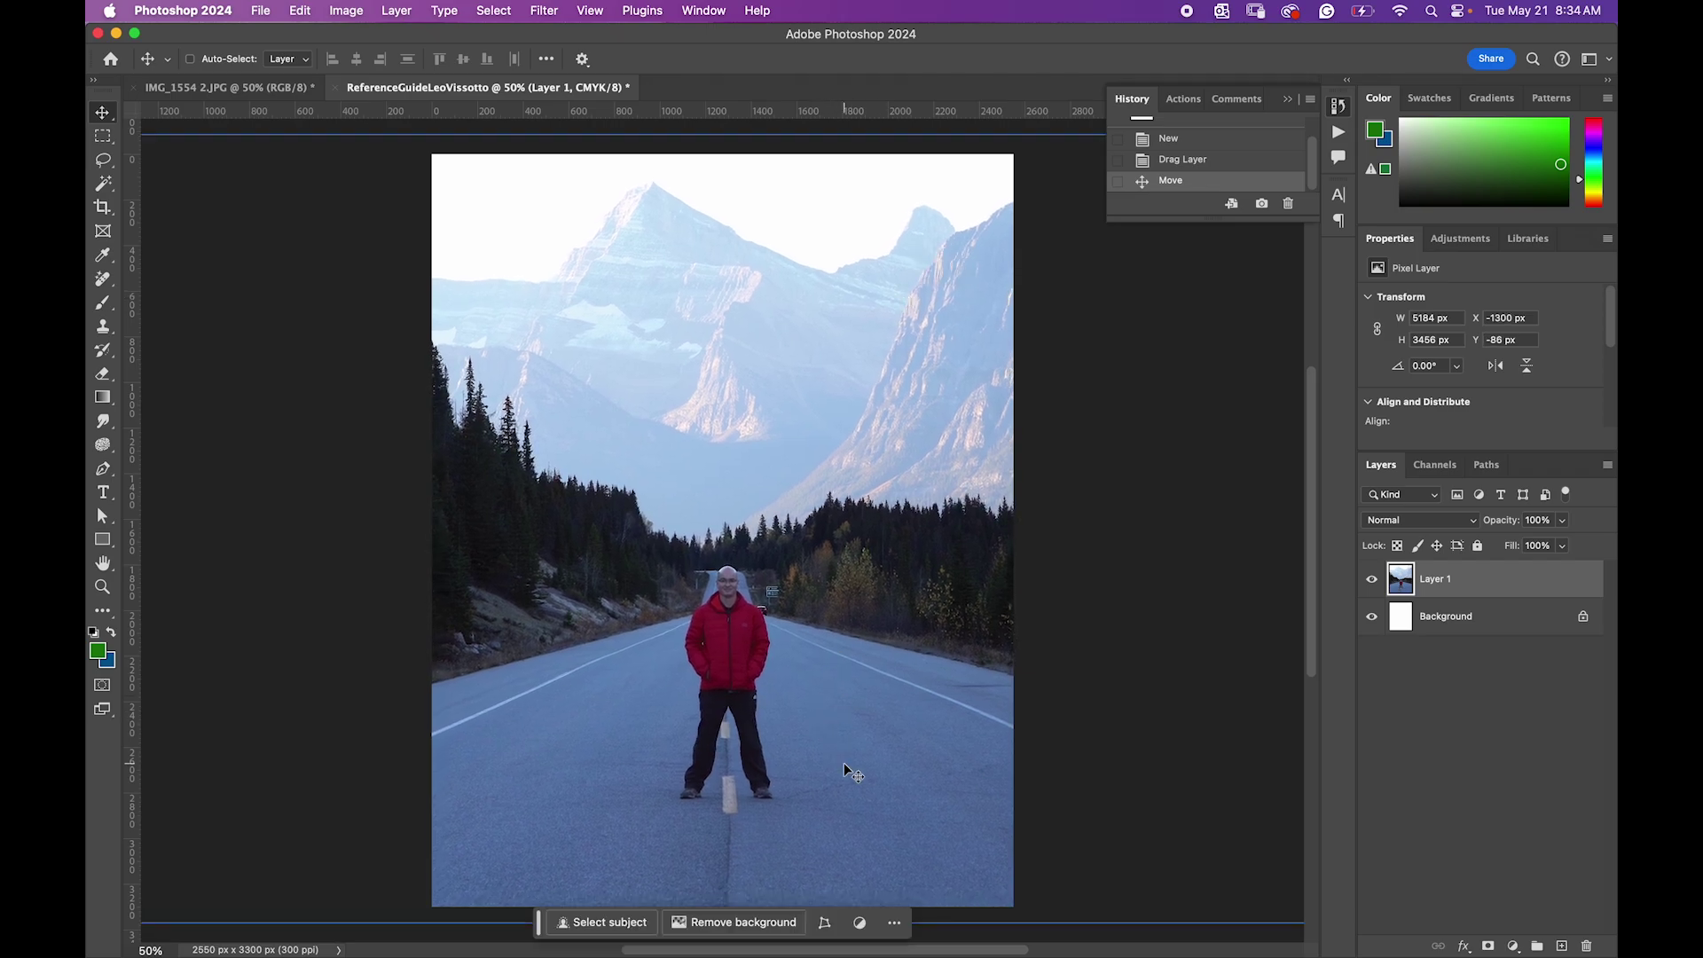
Step: Check the lab instructions in the browser for the object selection and masking procedure, then return to Photoshop
left_click_drag(86, 18, 1048, 34)
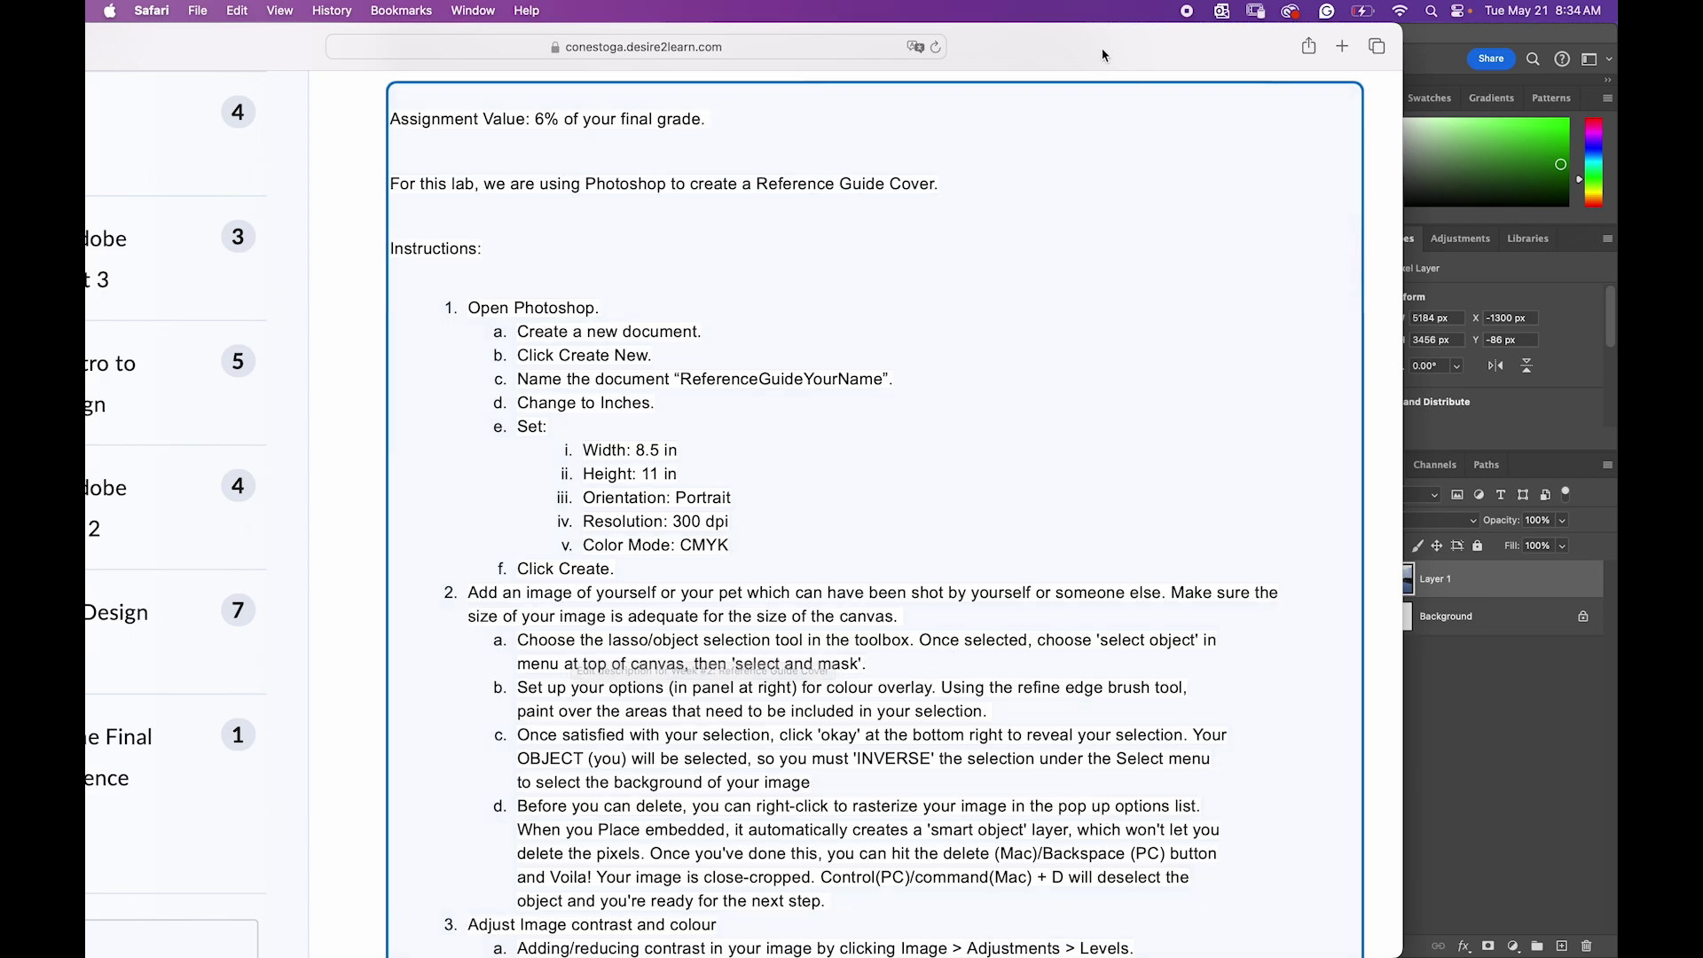
left_click_drag(1096, 70, 241, 8)
key("super+m")
left_click(559, 163)
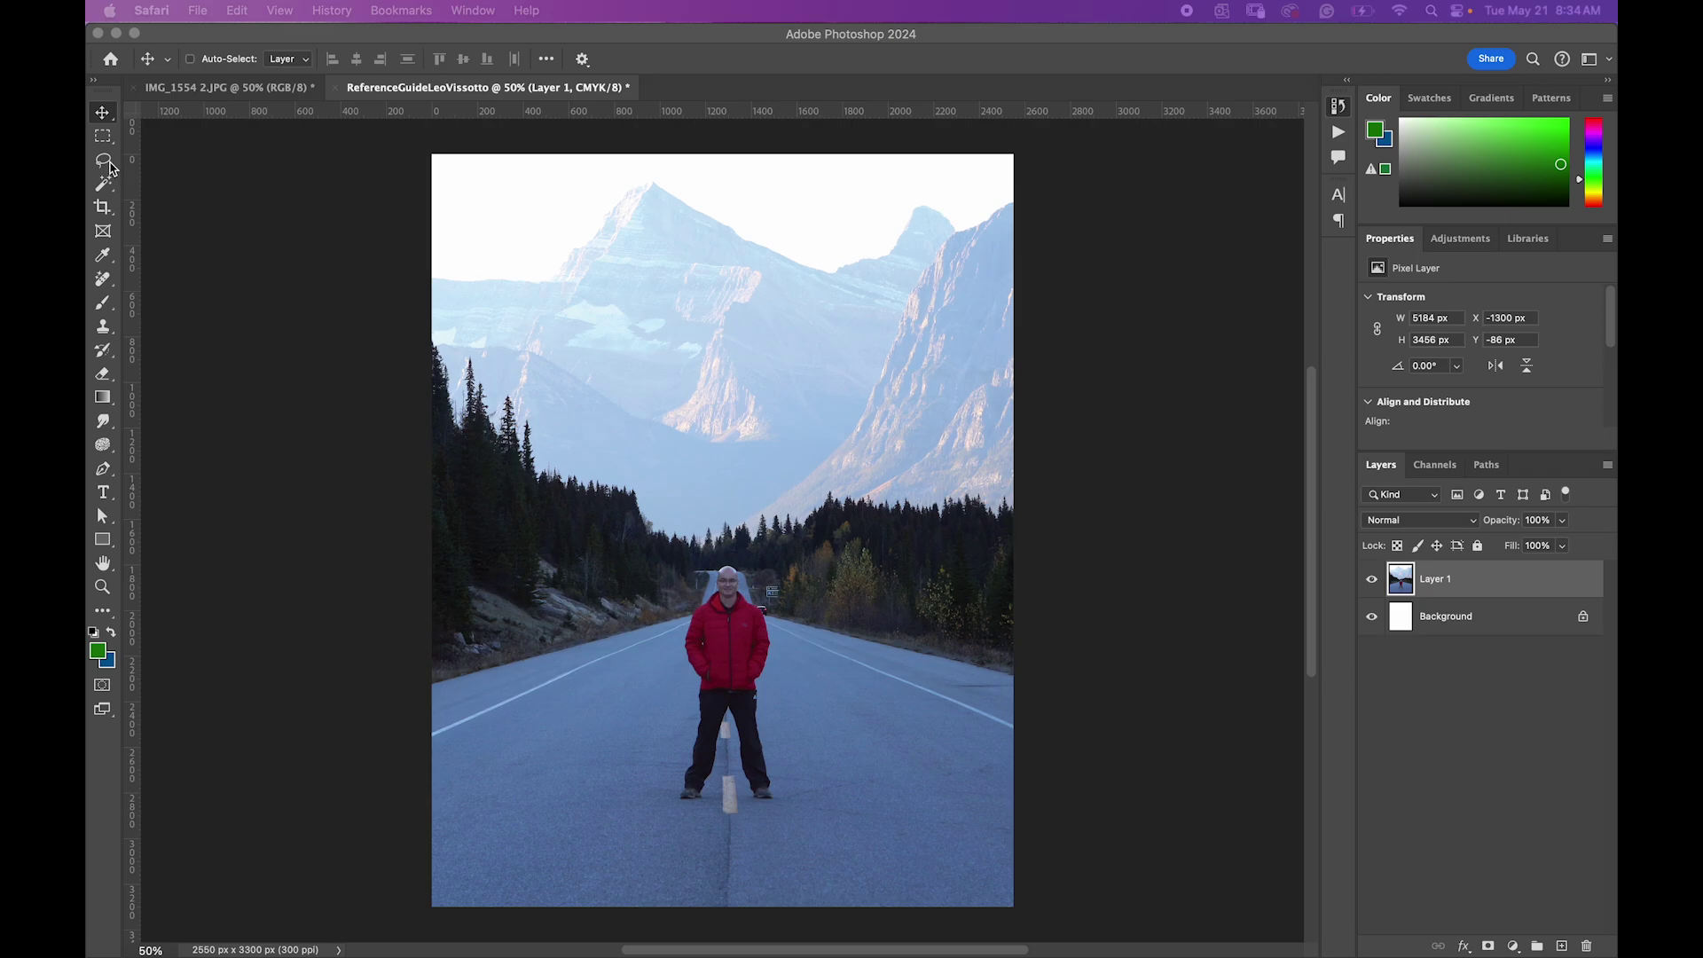
left_click(220, 229)
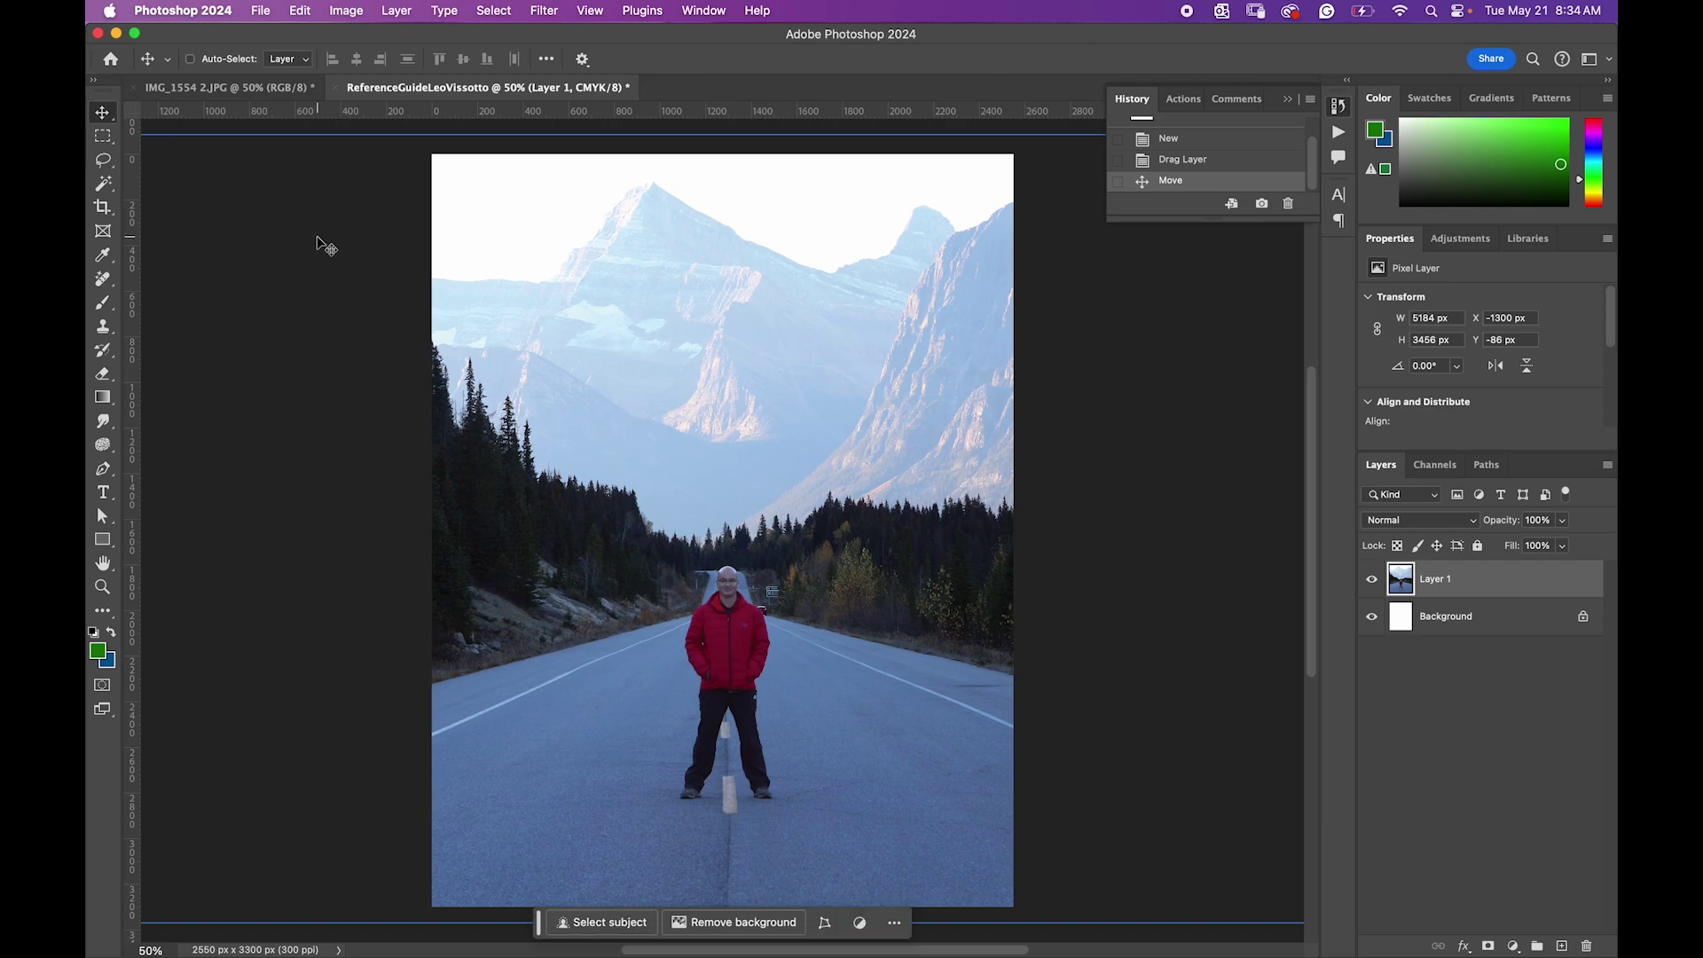
Step: Activate the Lasso tool and open the photo layer in the Select and Mask workspace
key("l")
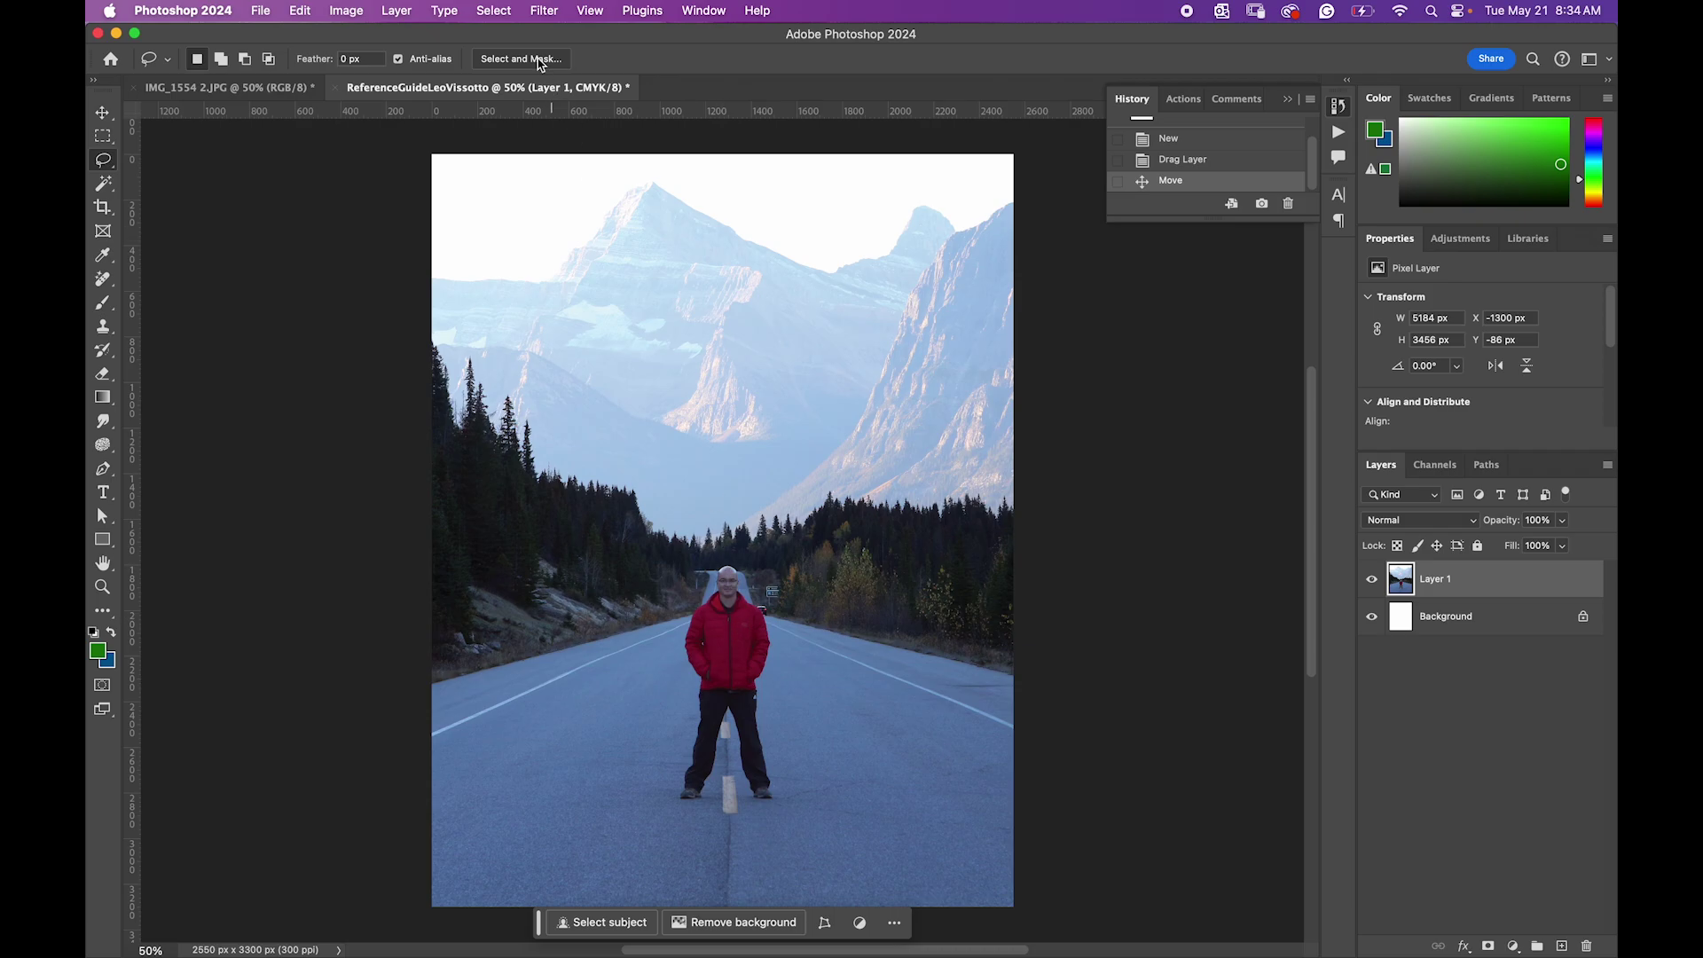
left_click(521, 58)
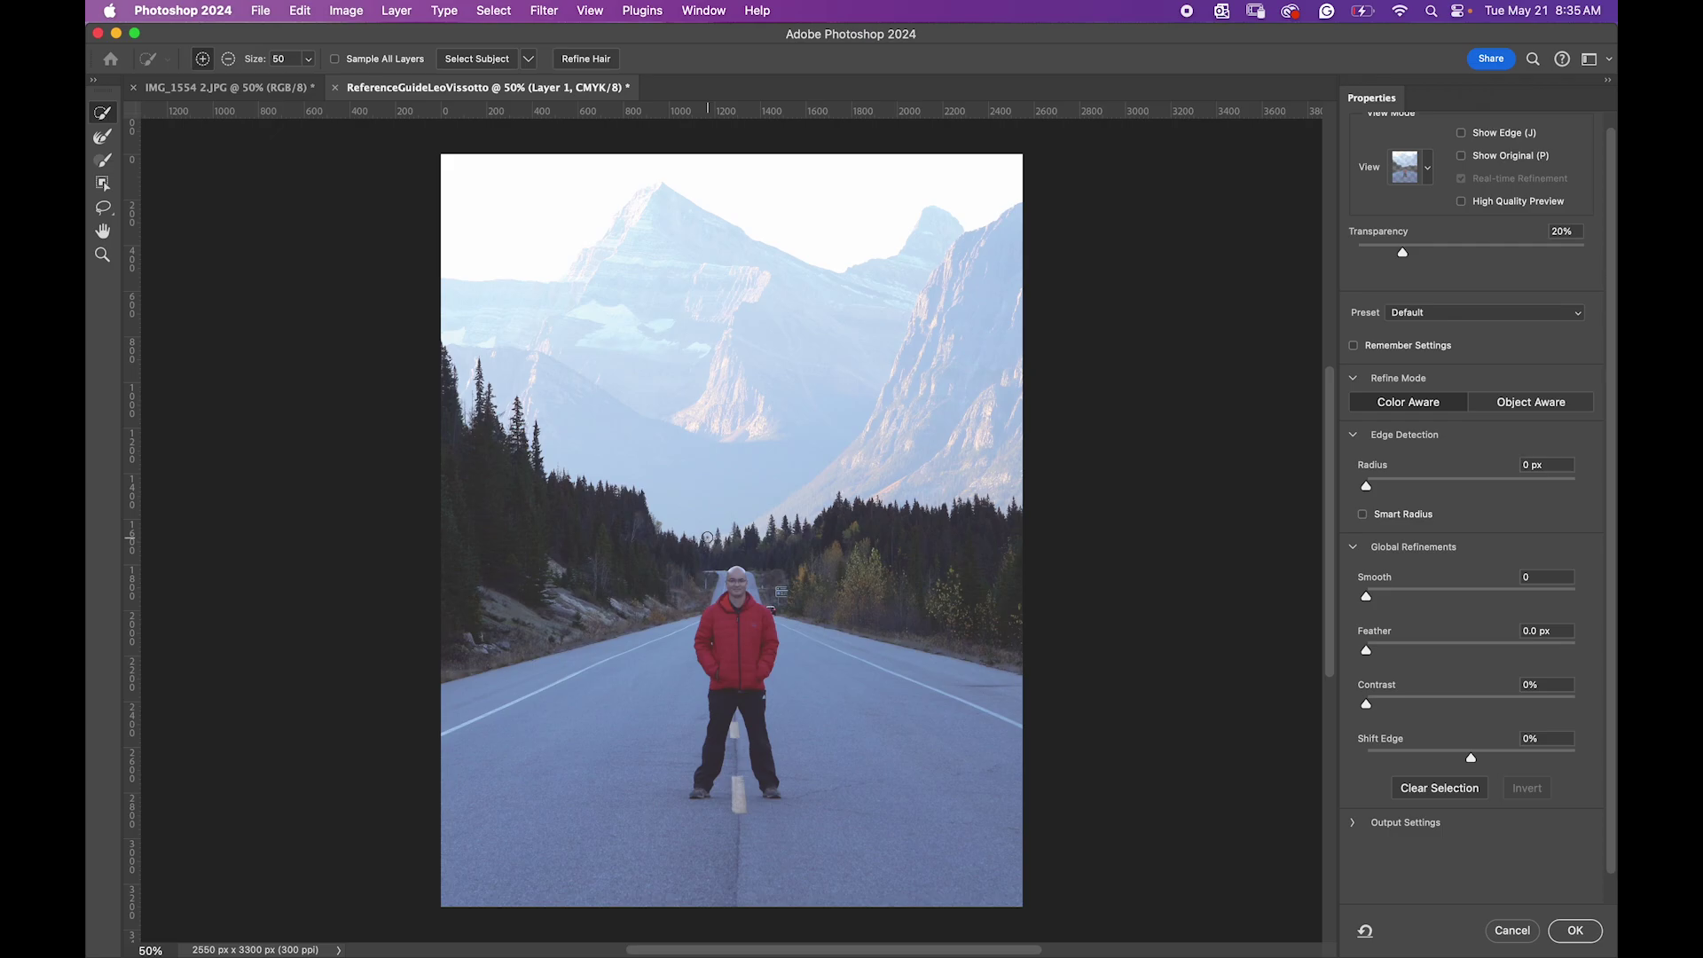
key("super+plus")
key("super+plus")
key("super+plus")
scroll(777, 641, "down", 5)
scroll(779, 642, "up", 2)
scroll(778, 642, "left", 1)
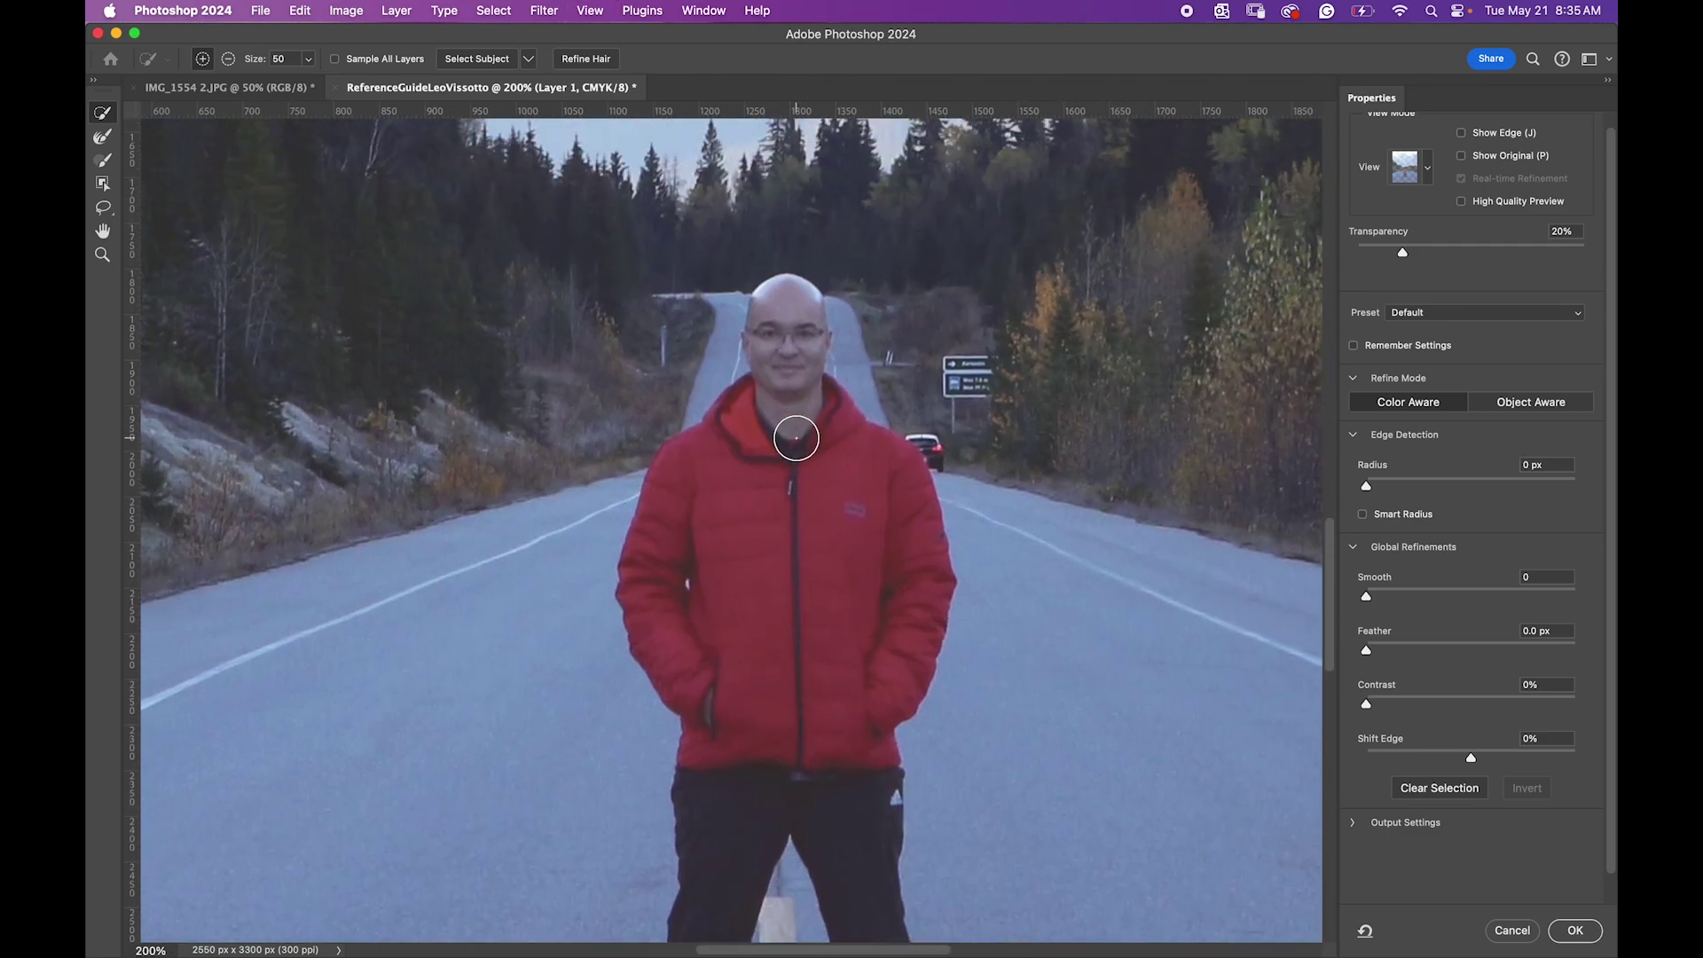
Step: Paint a quick selection over the man from his face down through the jacket to the trousers
left_click_drag(87, 55, 1158, 25)
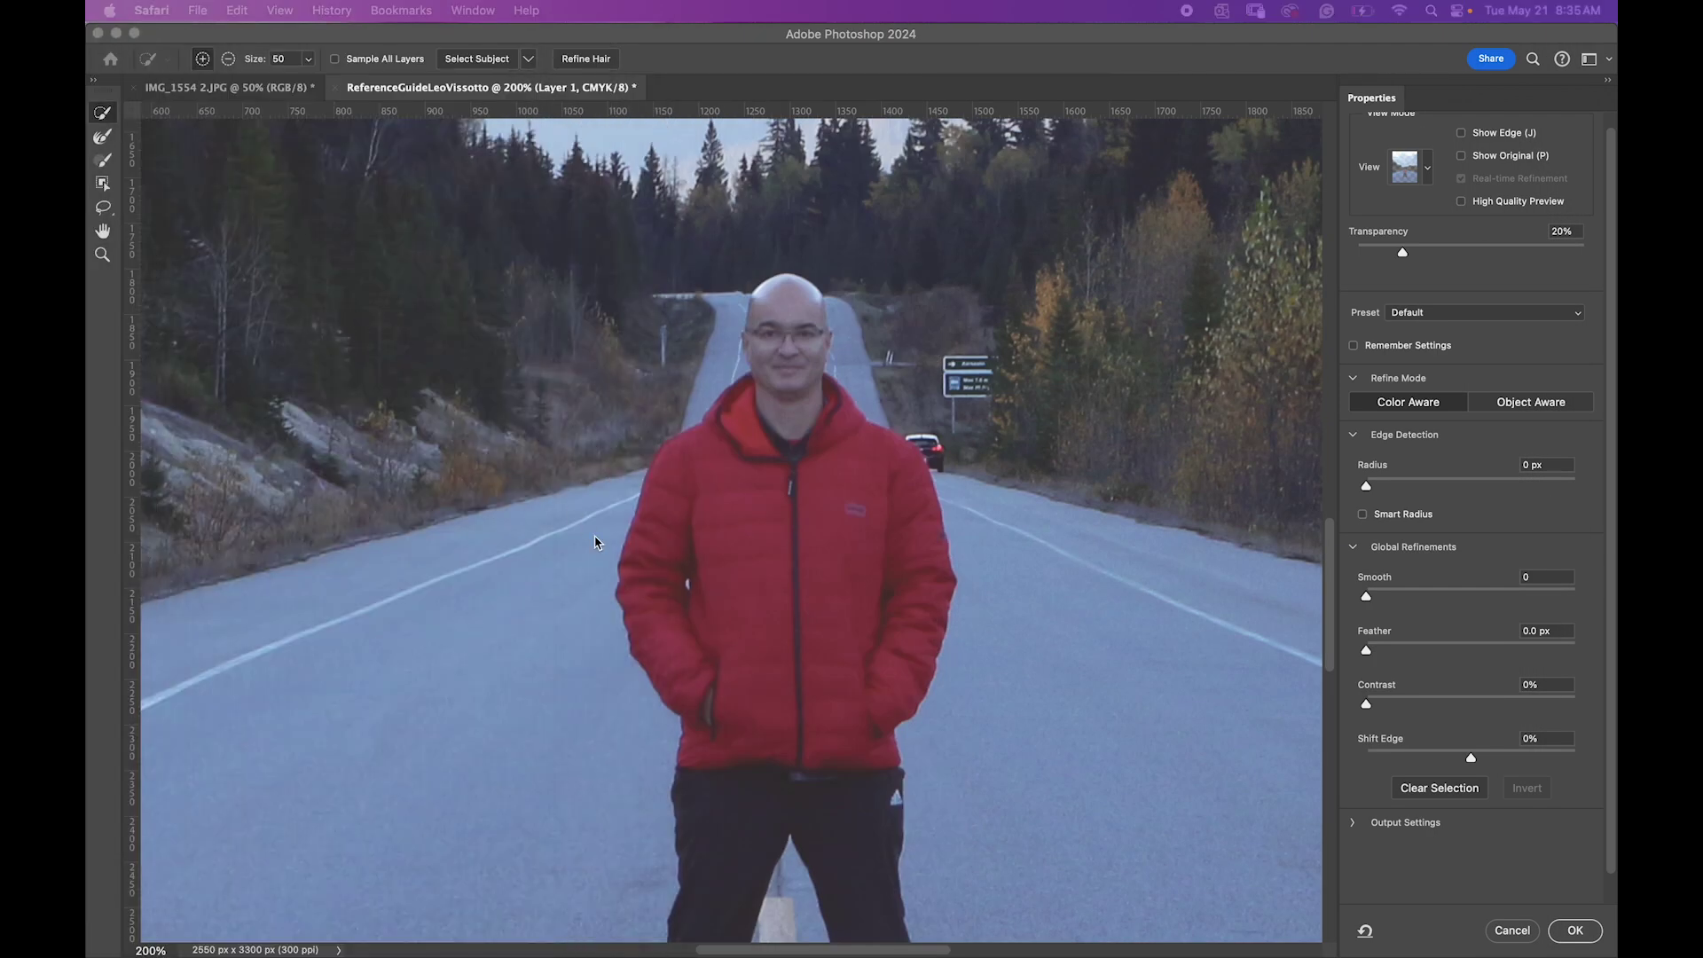
left_click(783, 362)
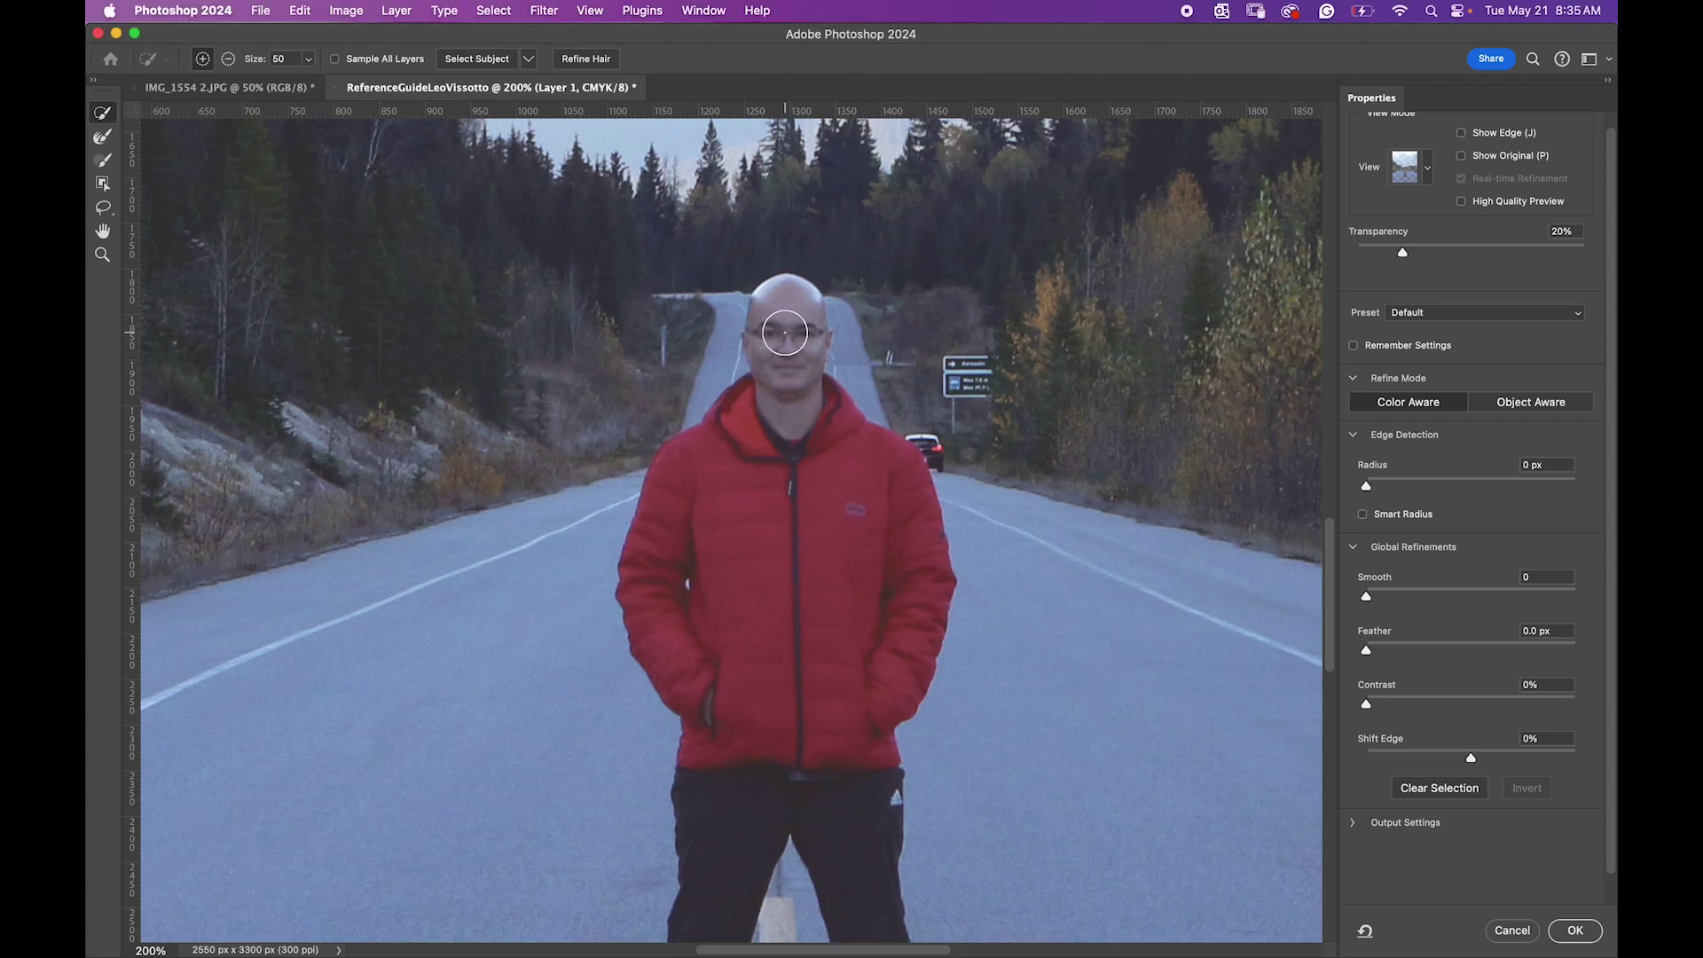
mouse_move(784, 372)
left_mouse_down()
mouse_move(771, 444)
mouse_move(701, 484)
mouse_move(836, 509)
mouse_move(740, 784)
left_mouse_up()
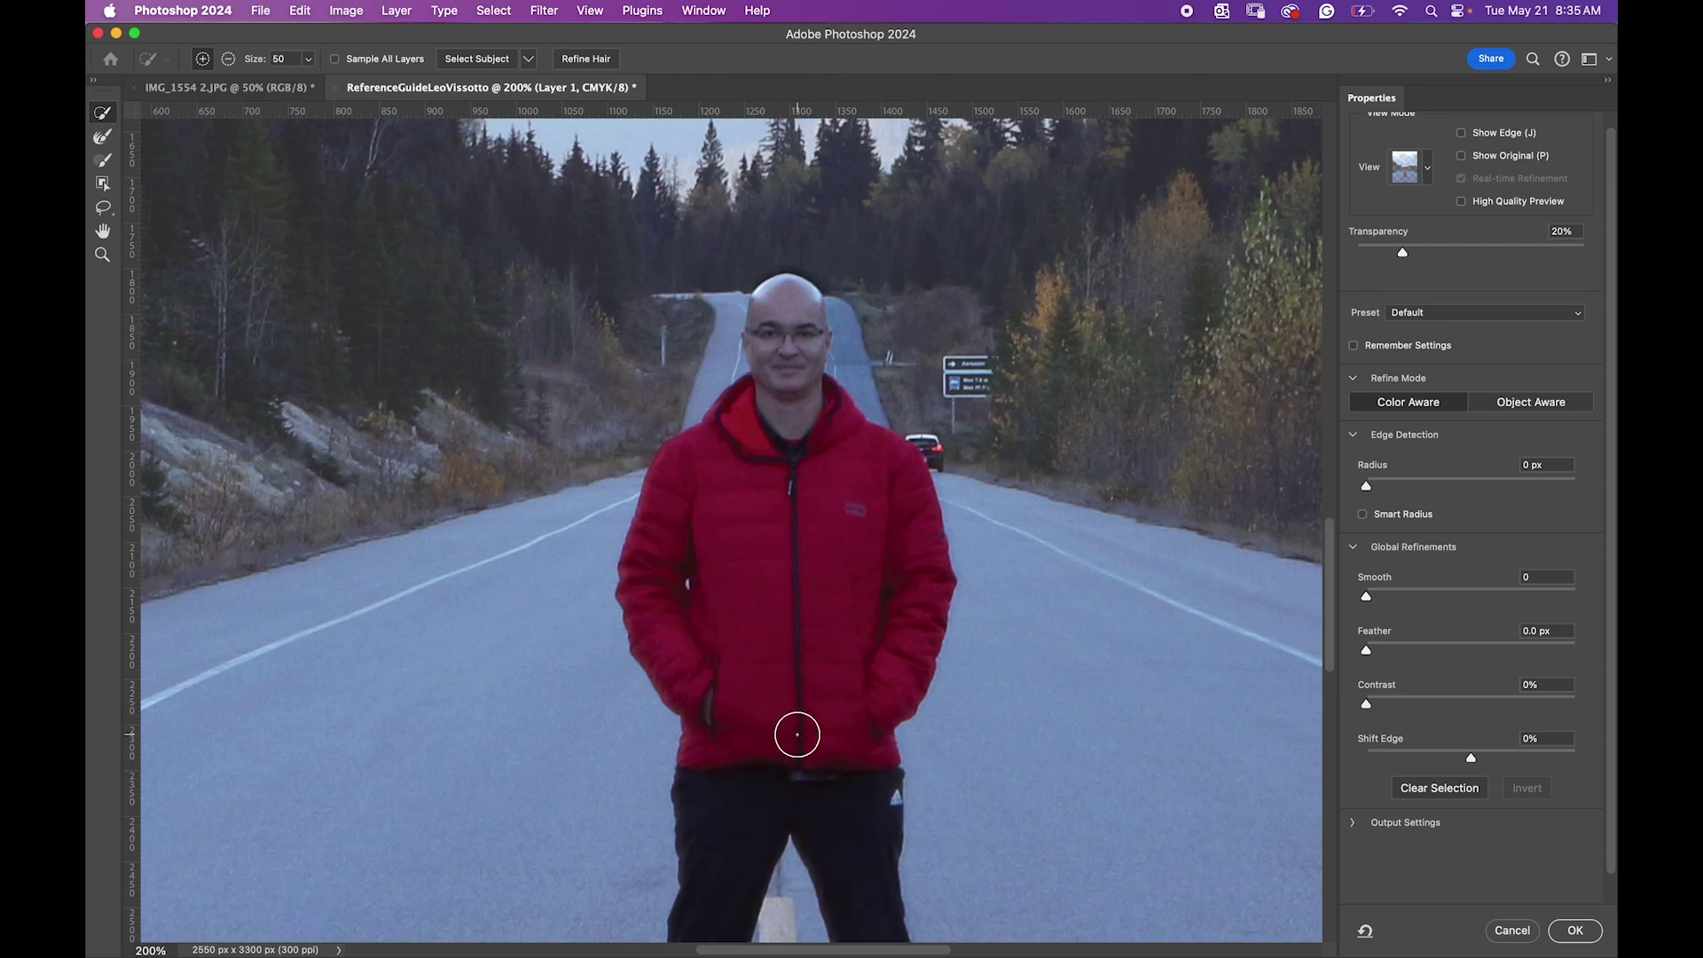
scroll(804, 725, "down", 3)
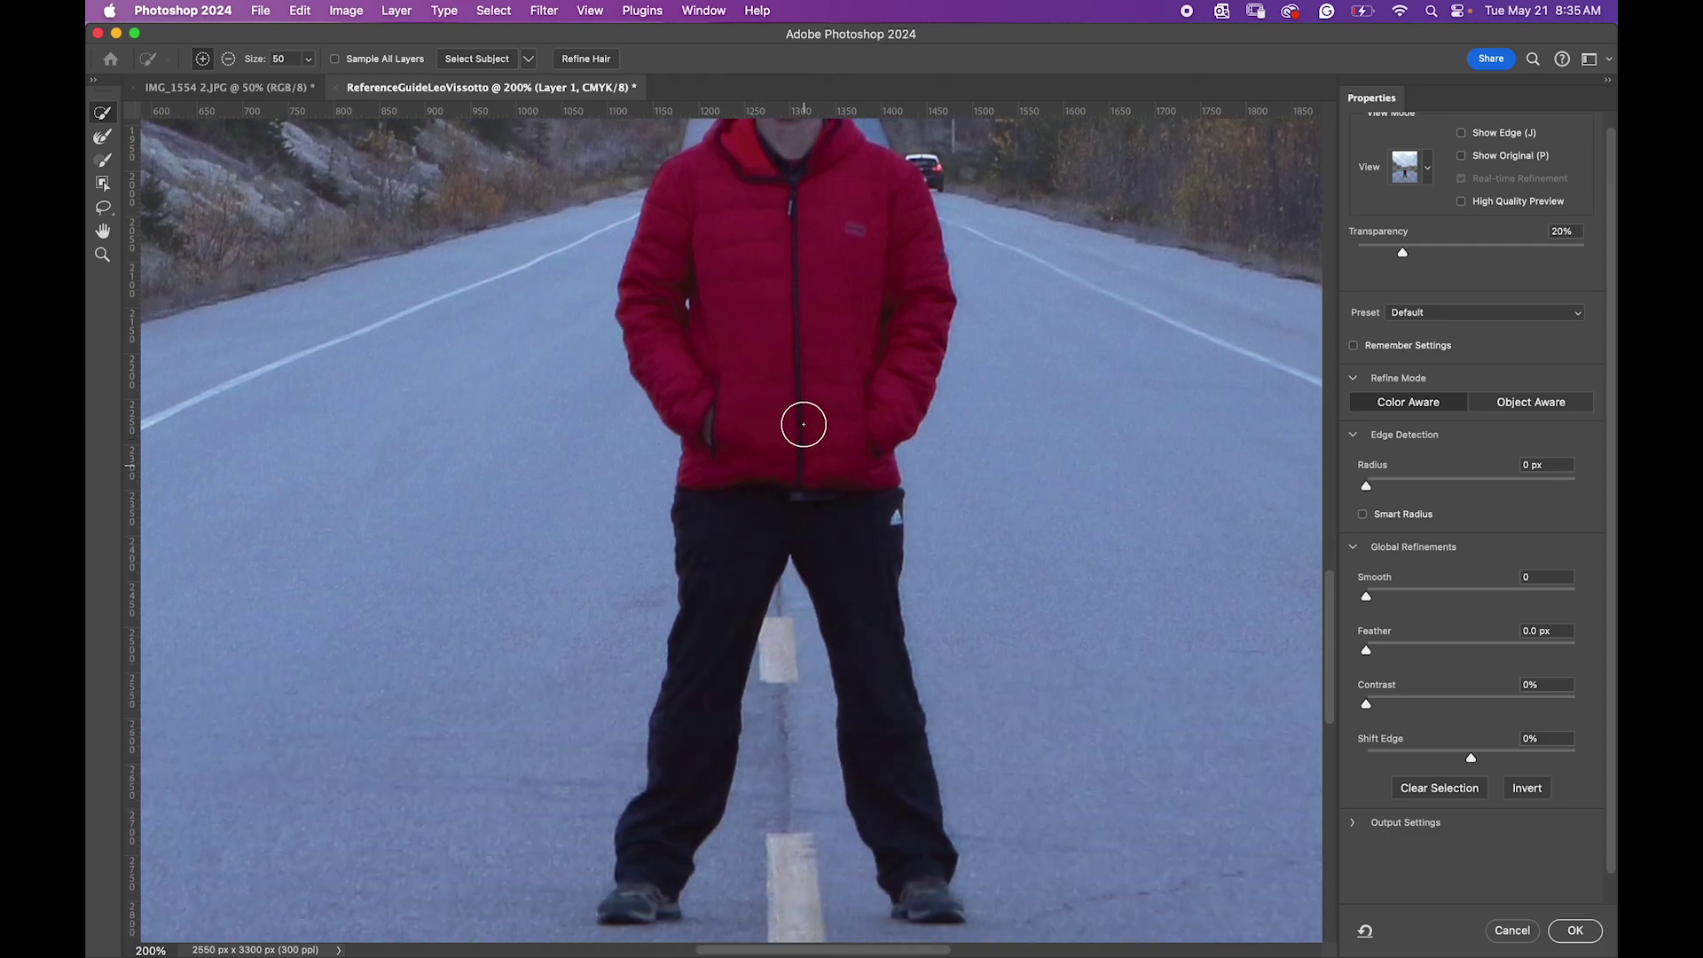
scroll(789, 322, "up", 3)
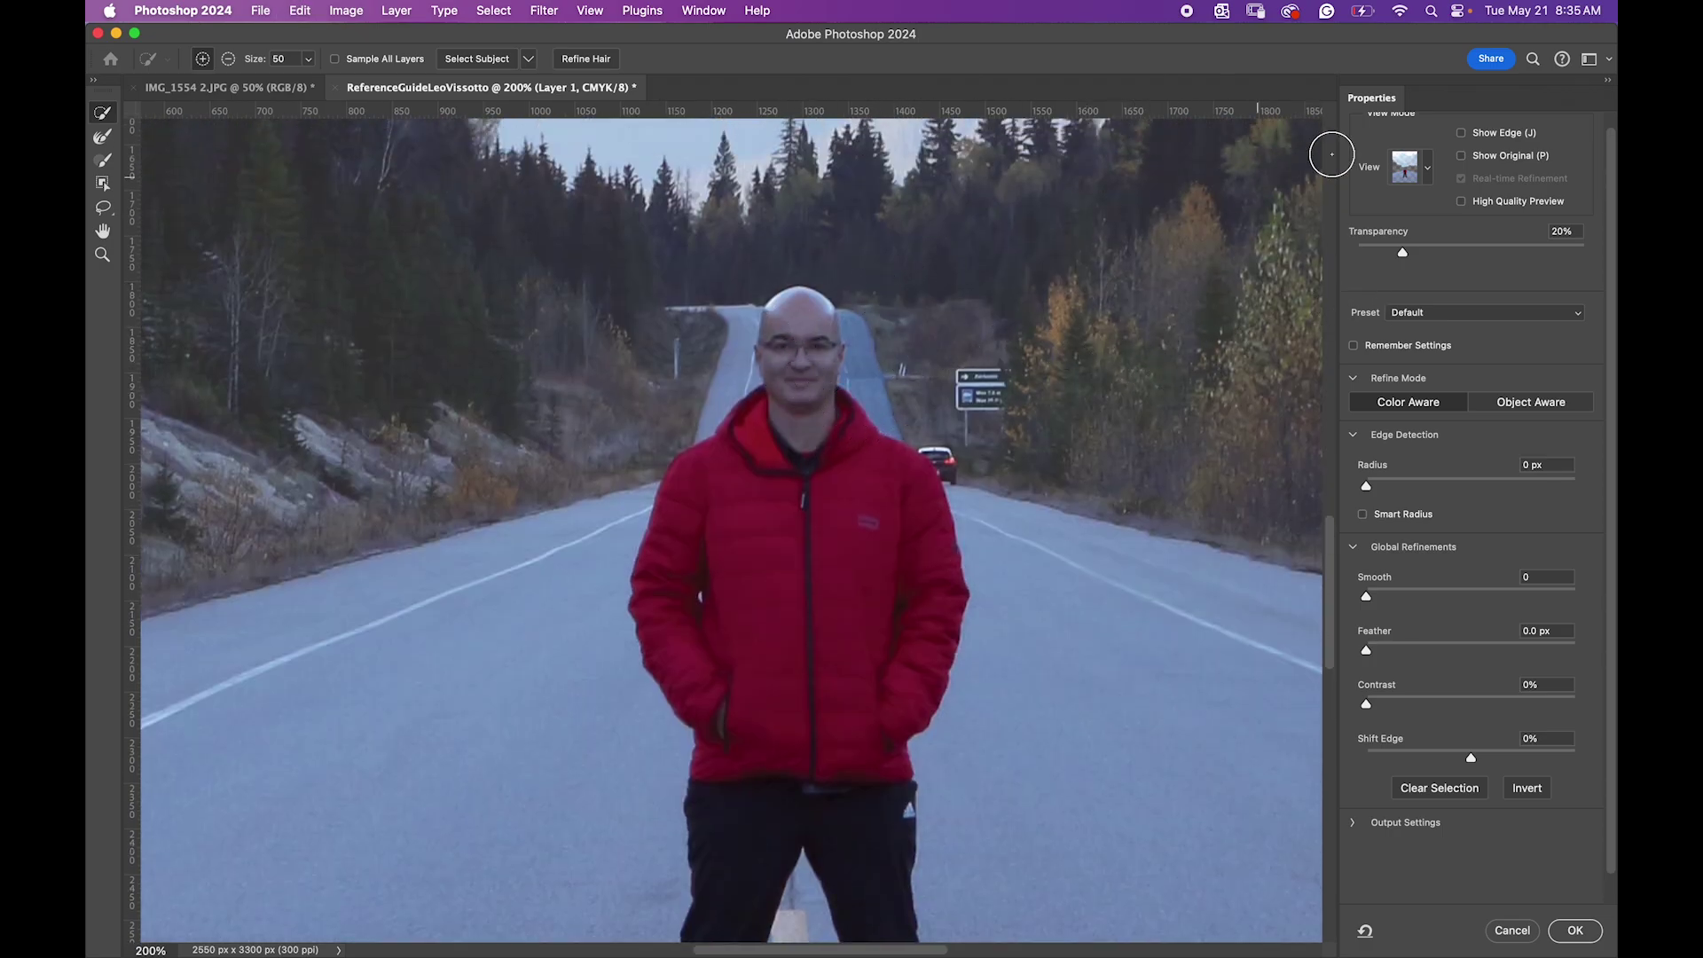
Step: Compare against the original selection, turn on High Quality Preview, and clear the painted selection
left_click(1462, 157)
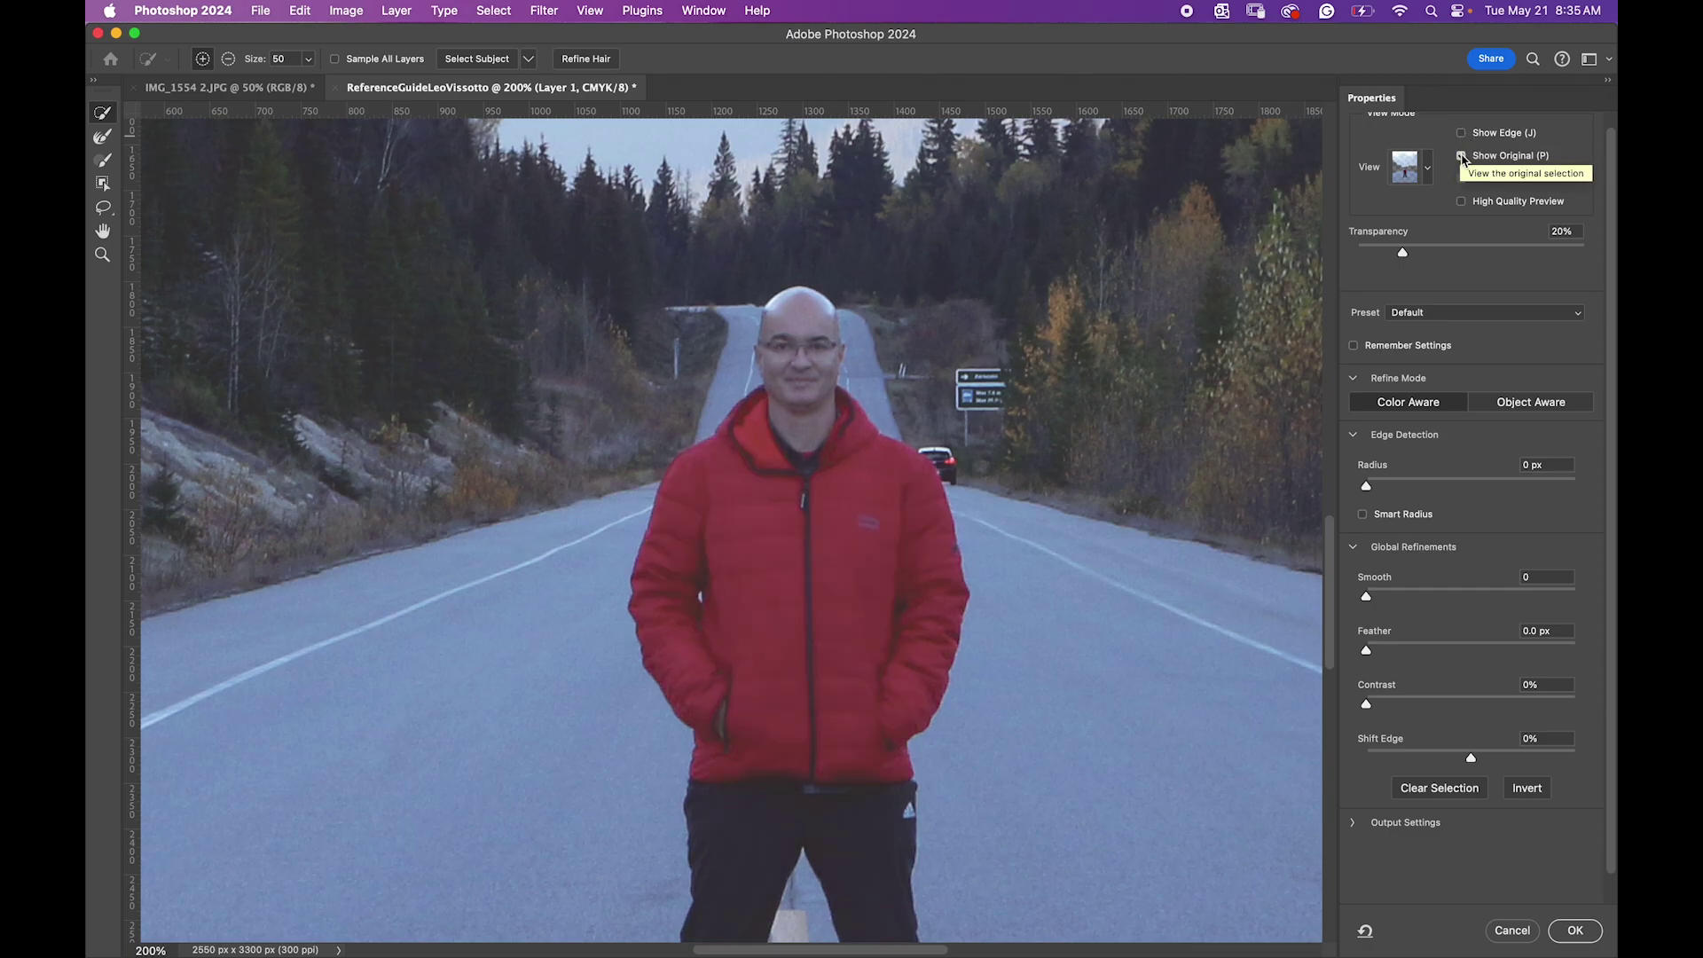
left_click(1461, 157)
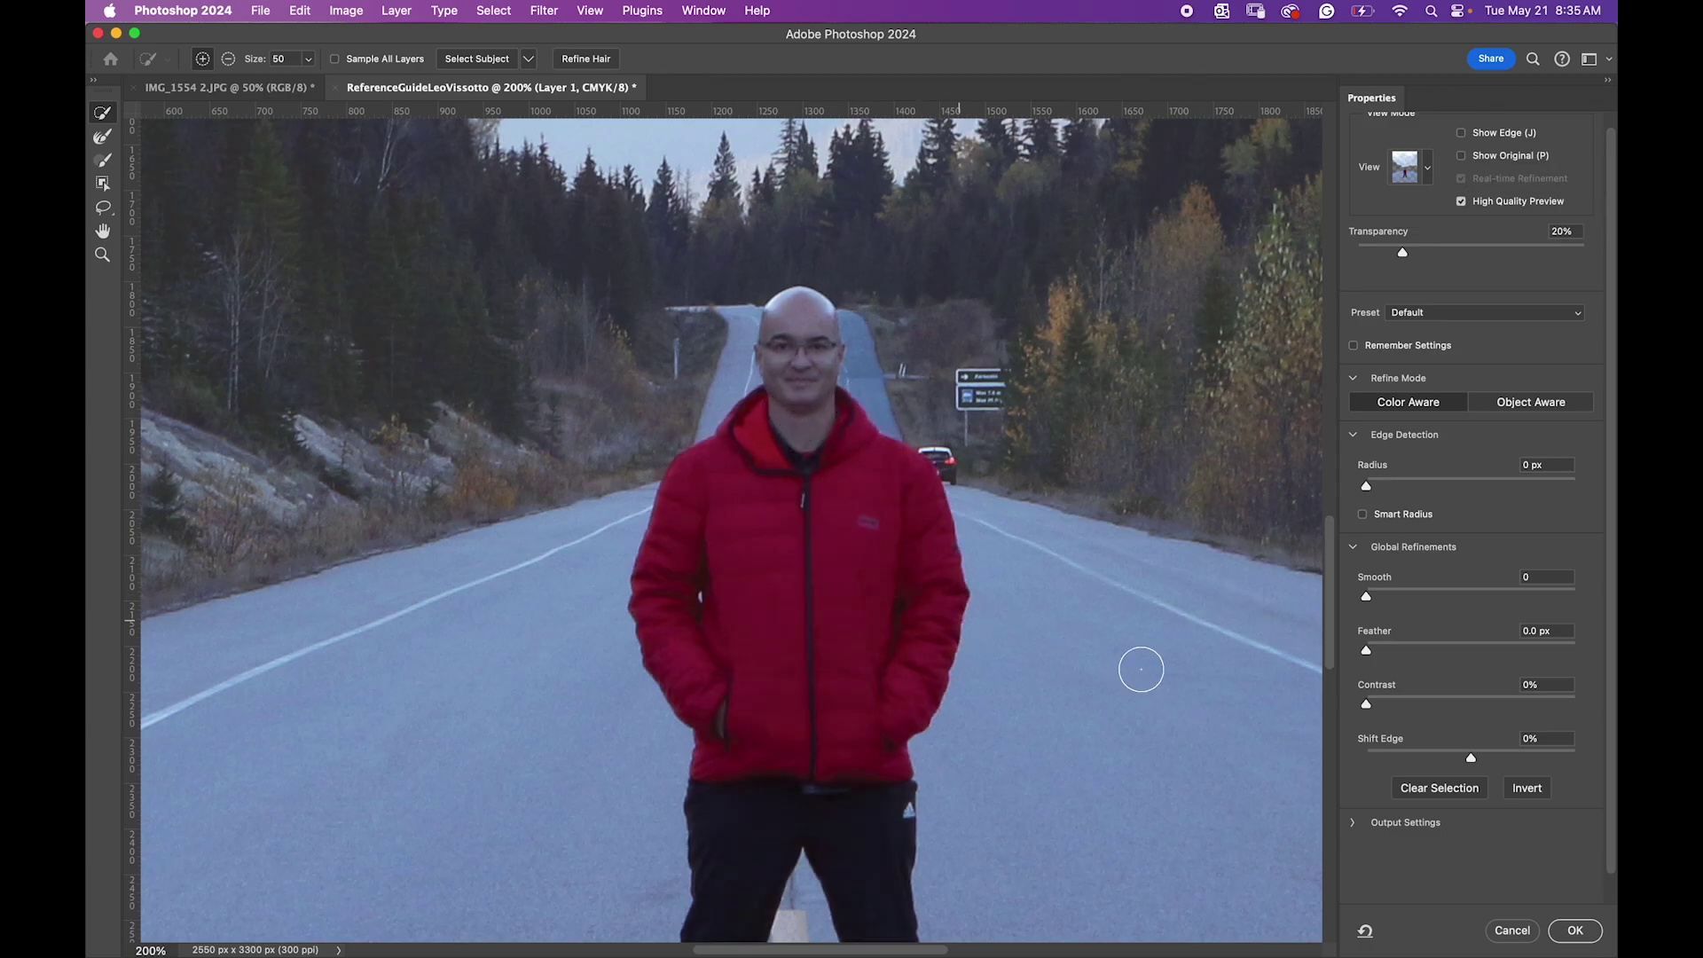
left_click(1465, 792)
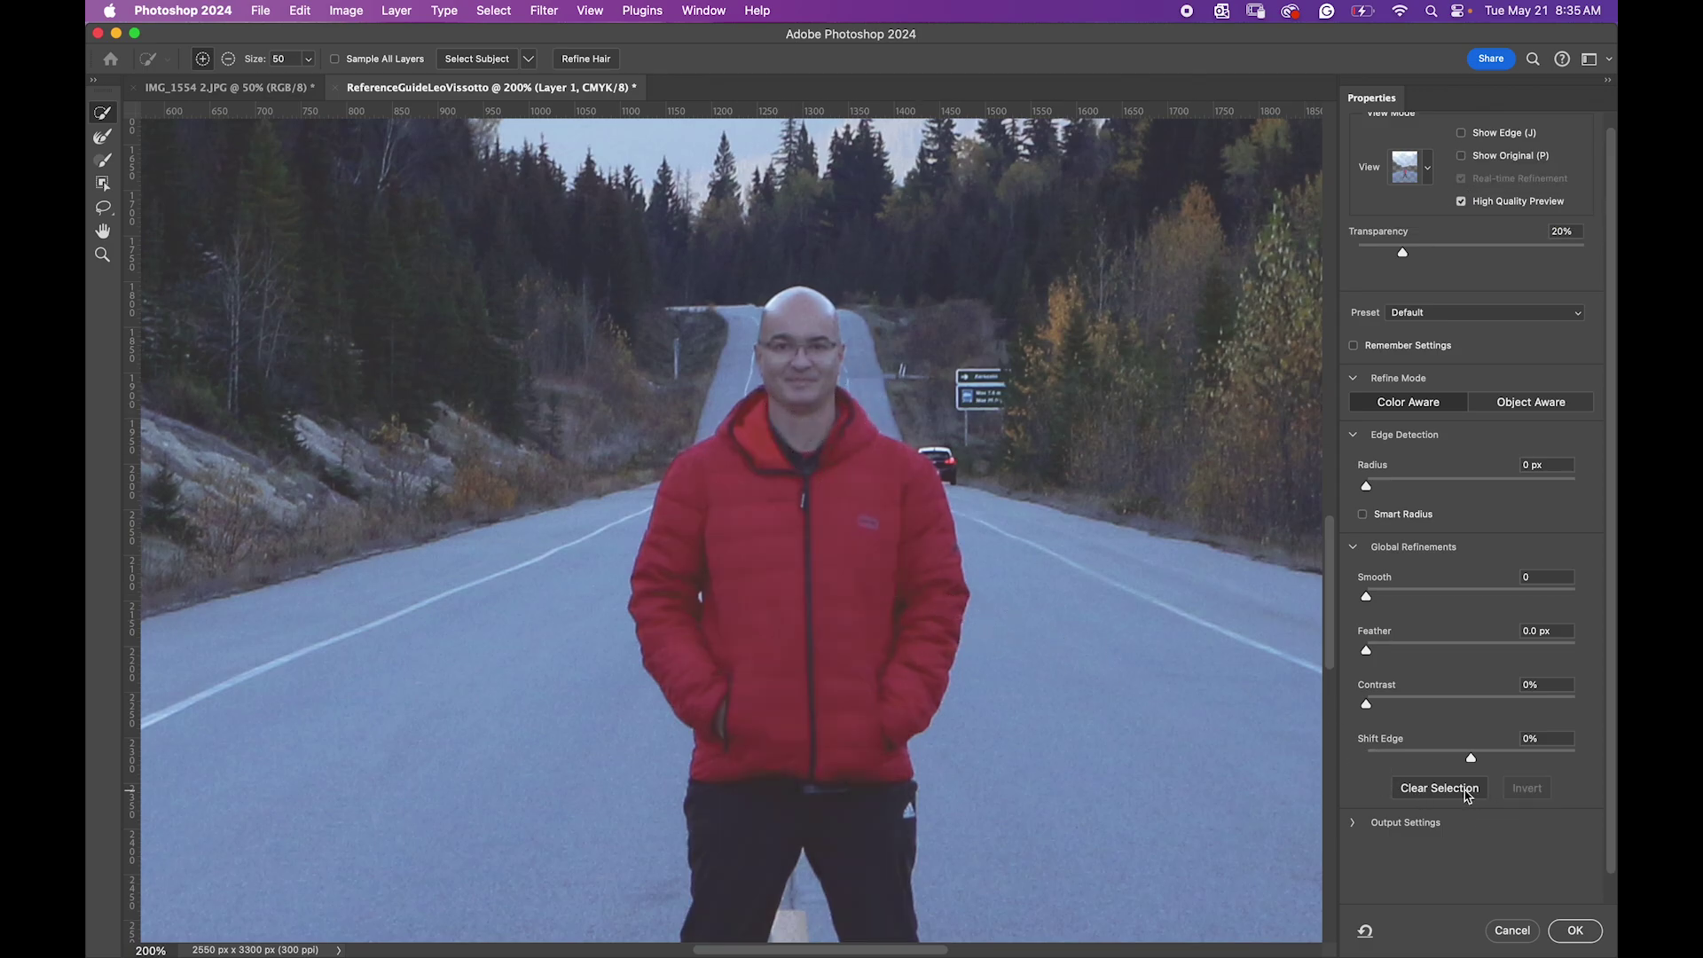
Step: Reduce the Quick Selection brush to size 35 and paint a selection over the man from his face down through the jacket to the trousers
key("bracketleft")
key("bracketleft")
key("bracketleft")
left_click(805, 344)
mouse_move(805, 343)
left_mouse_down()
mouse_move(787, 441)
mouse_move(754, 443)
mouse_move(736, 491)
mouse_move(833, 482)
left_mouse_up()
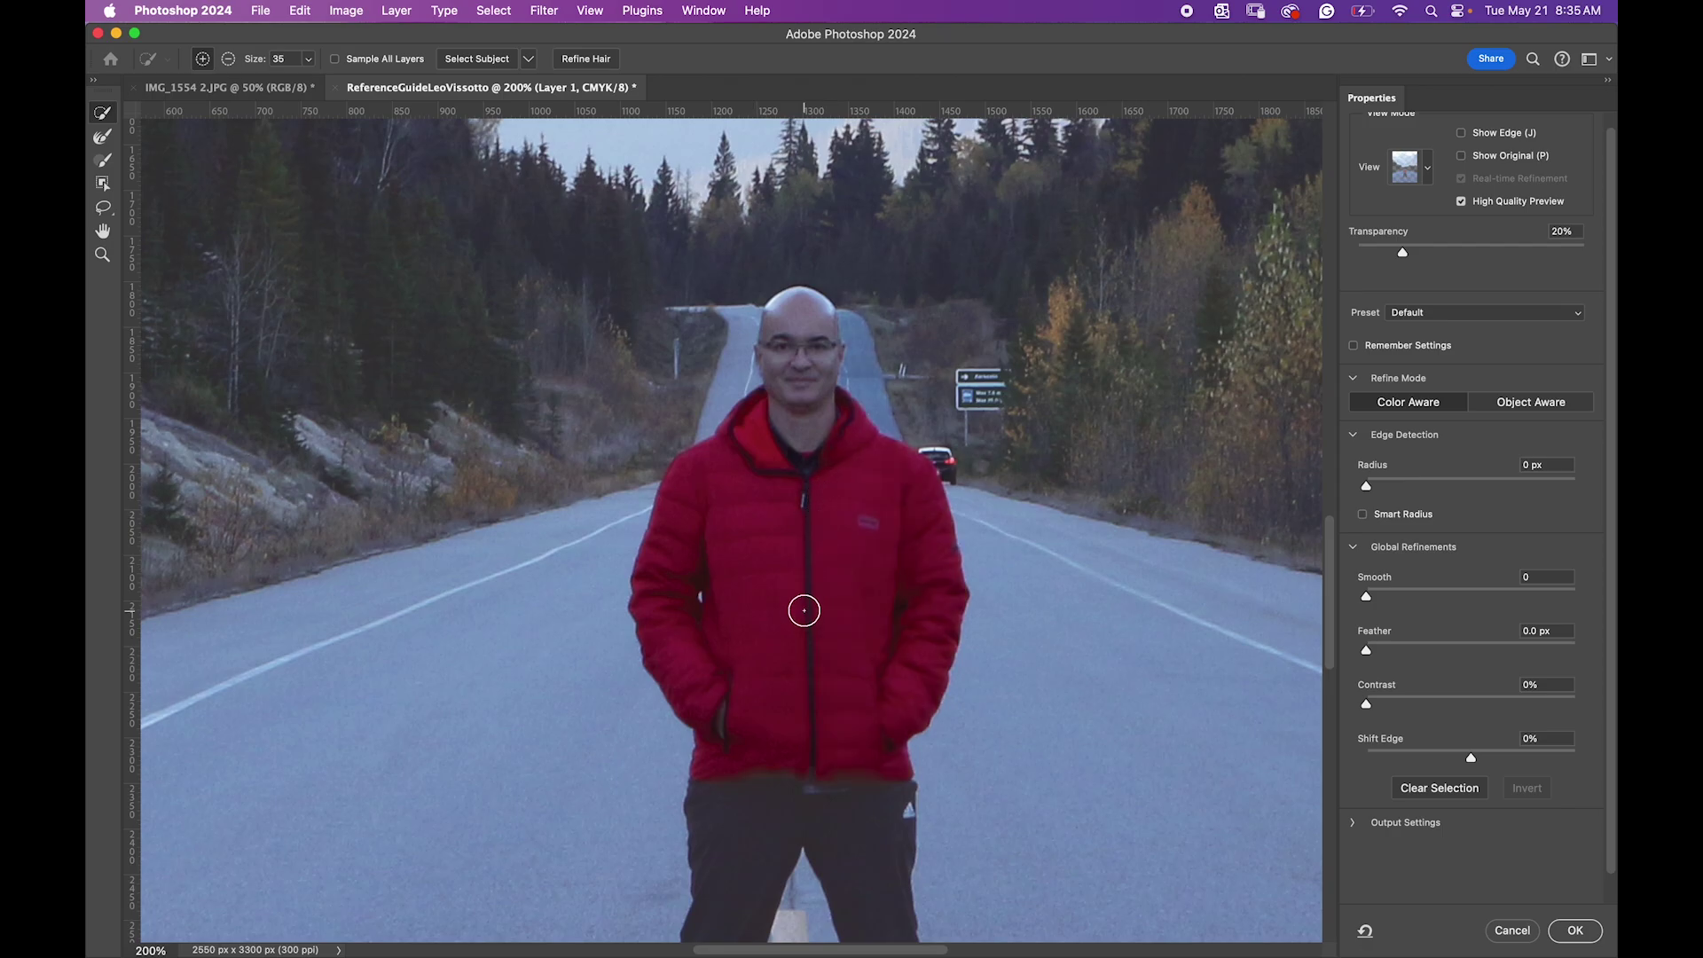
left_click_drag(804, 610, 753, 794)
scroll(790, 755, "down", 5)
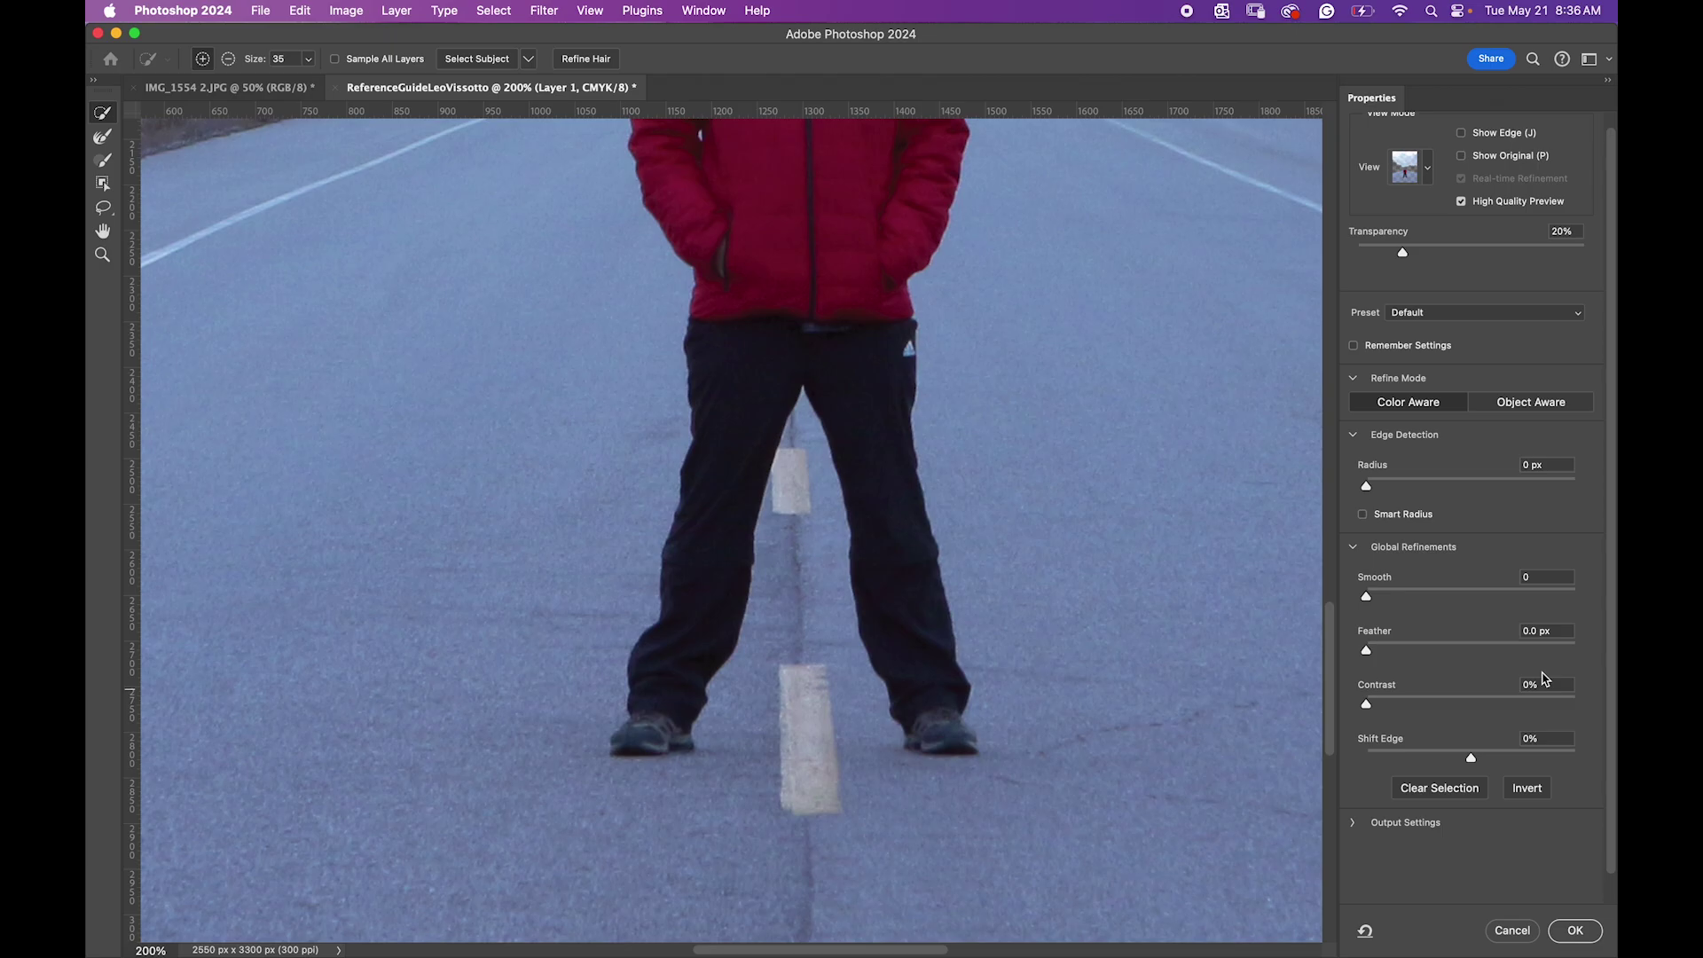
Step: Switch to Safari to check the lab's selection and inverse instructions, then return to Photoshop
key("super+Tab")
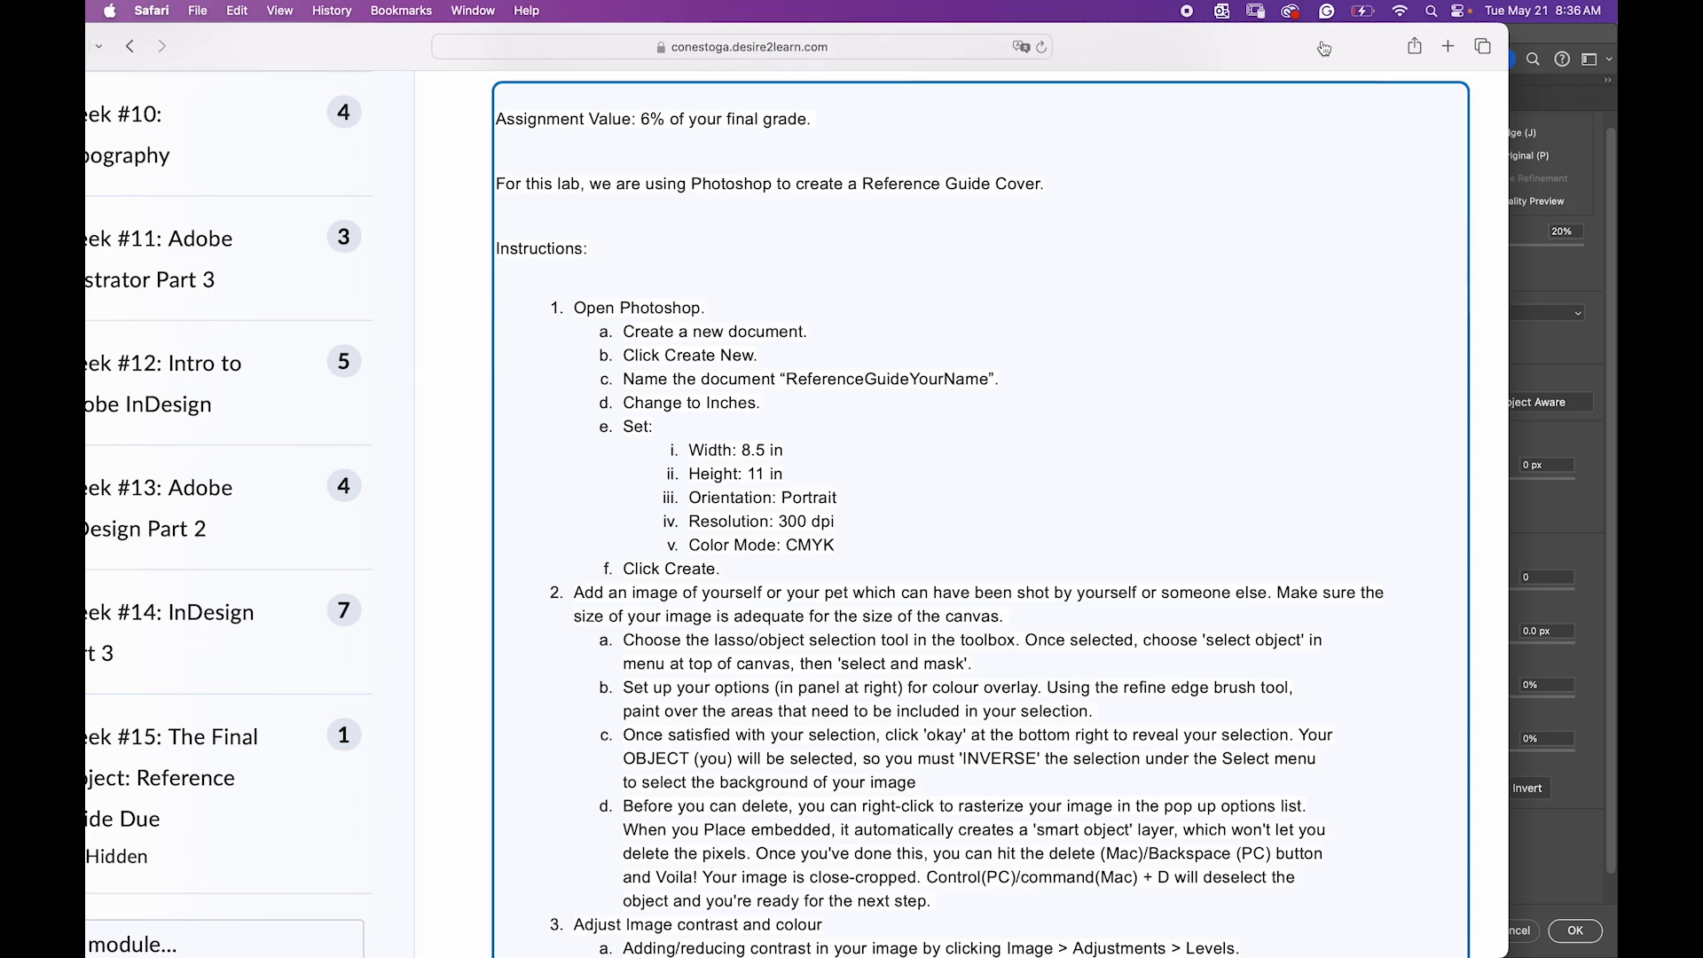
left_click_drag(1325, 49, 1078, 30)
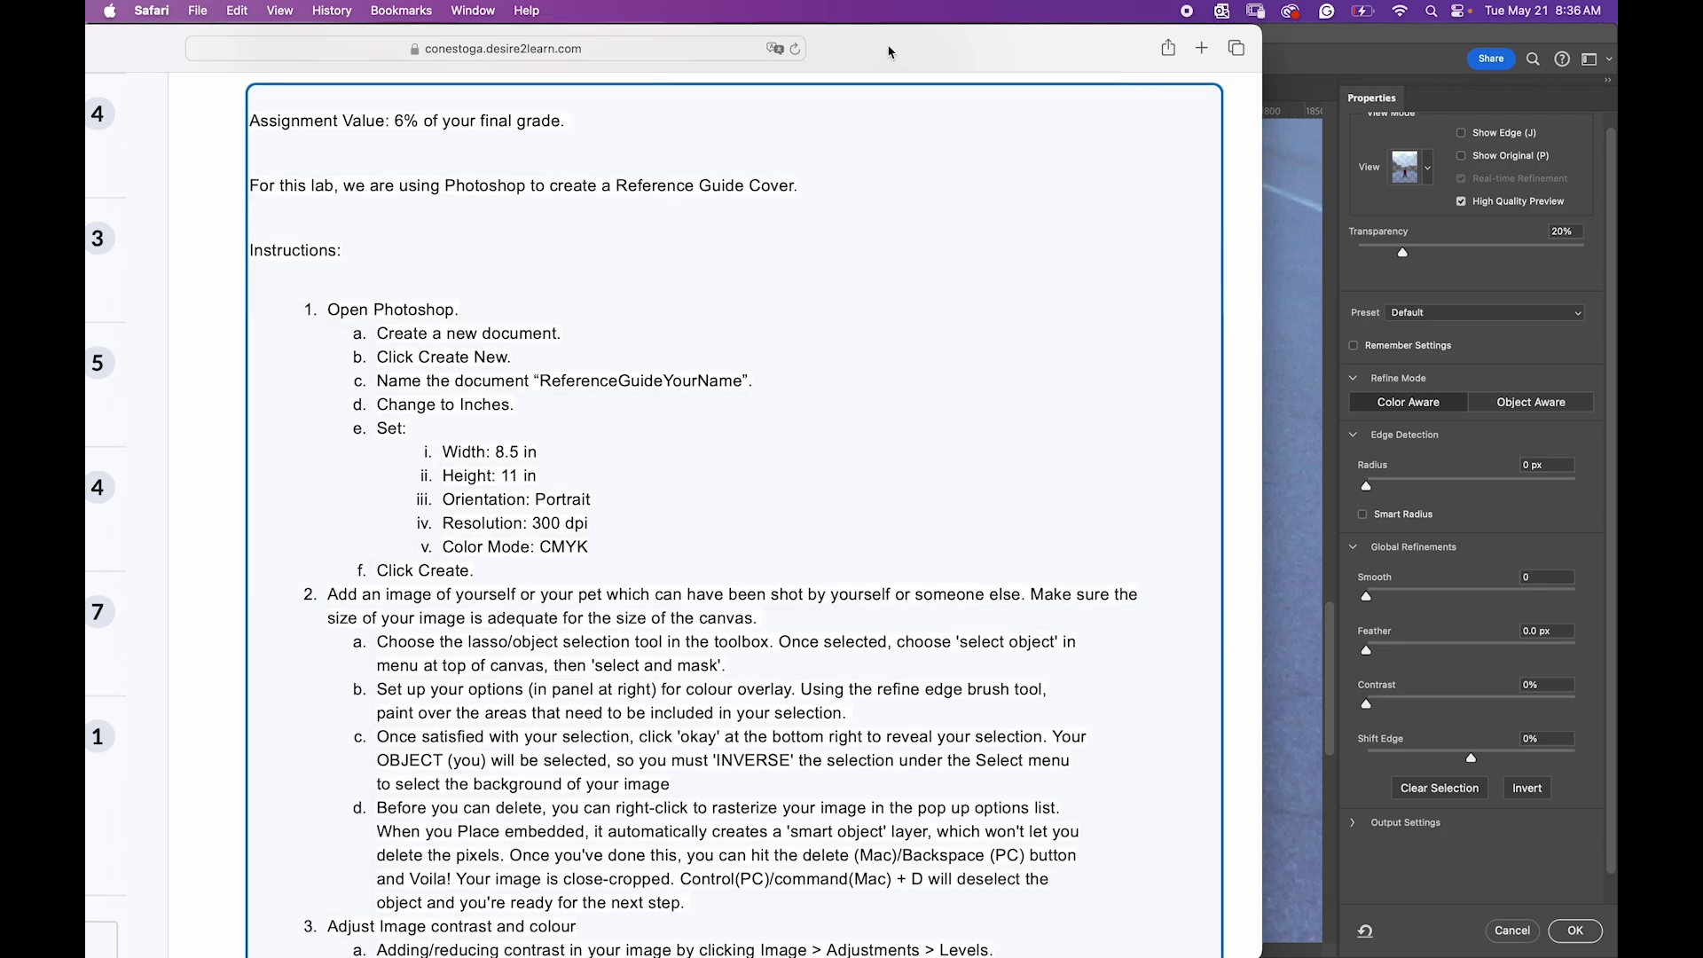
left_click_drag(889, 51, 1223, 8)
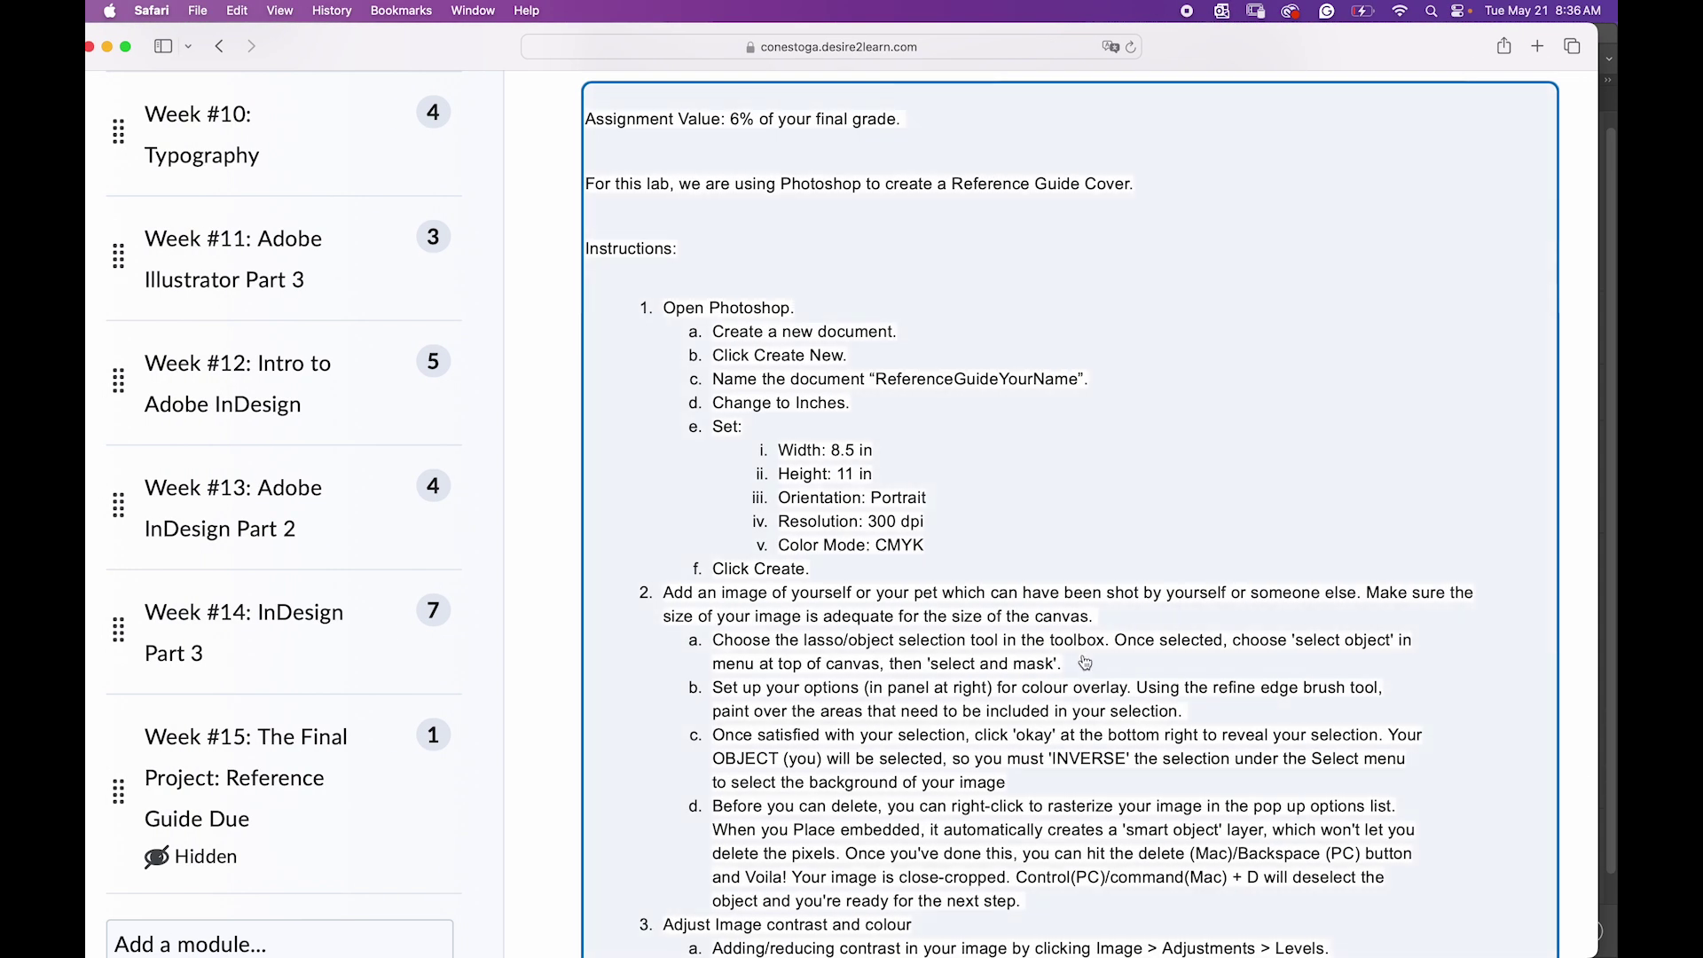
scroll(1086, 662, "down", 2)
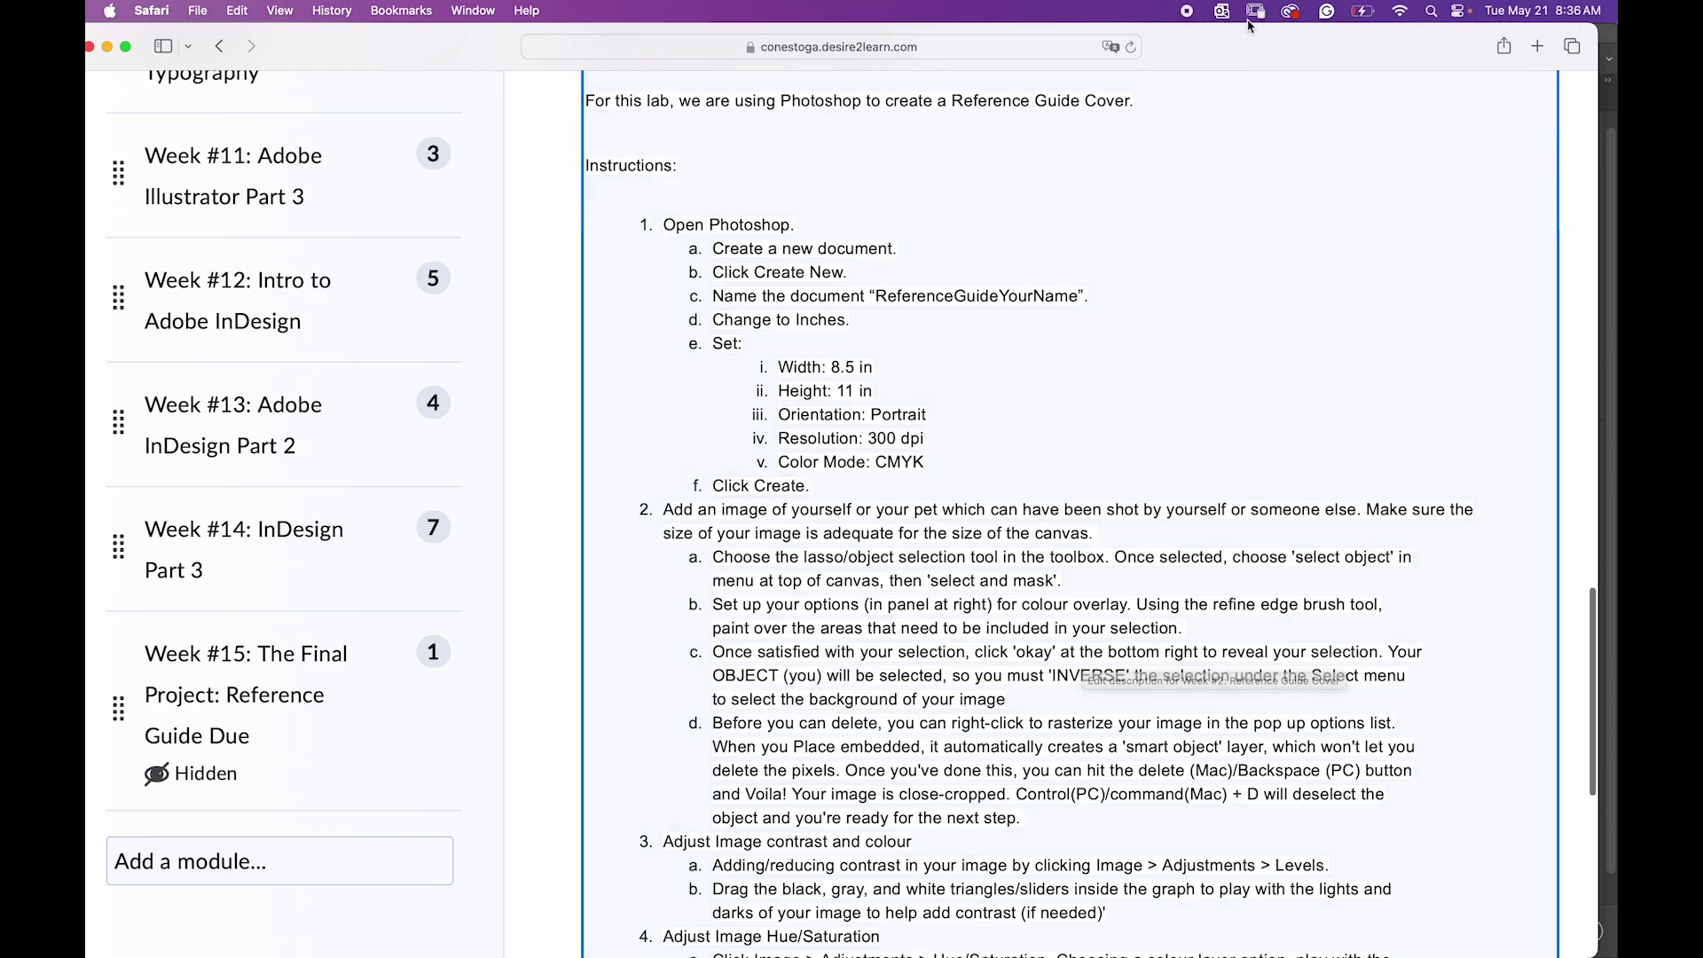
left_click_drag(1238, 54, 86, 6)
left_click(940, 430)
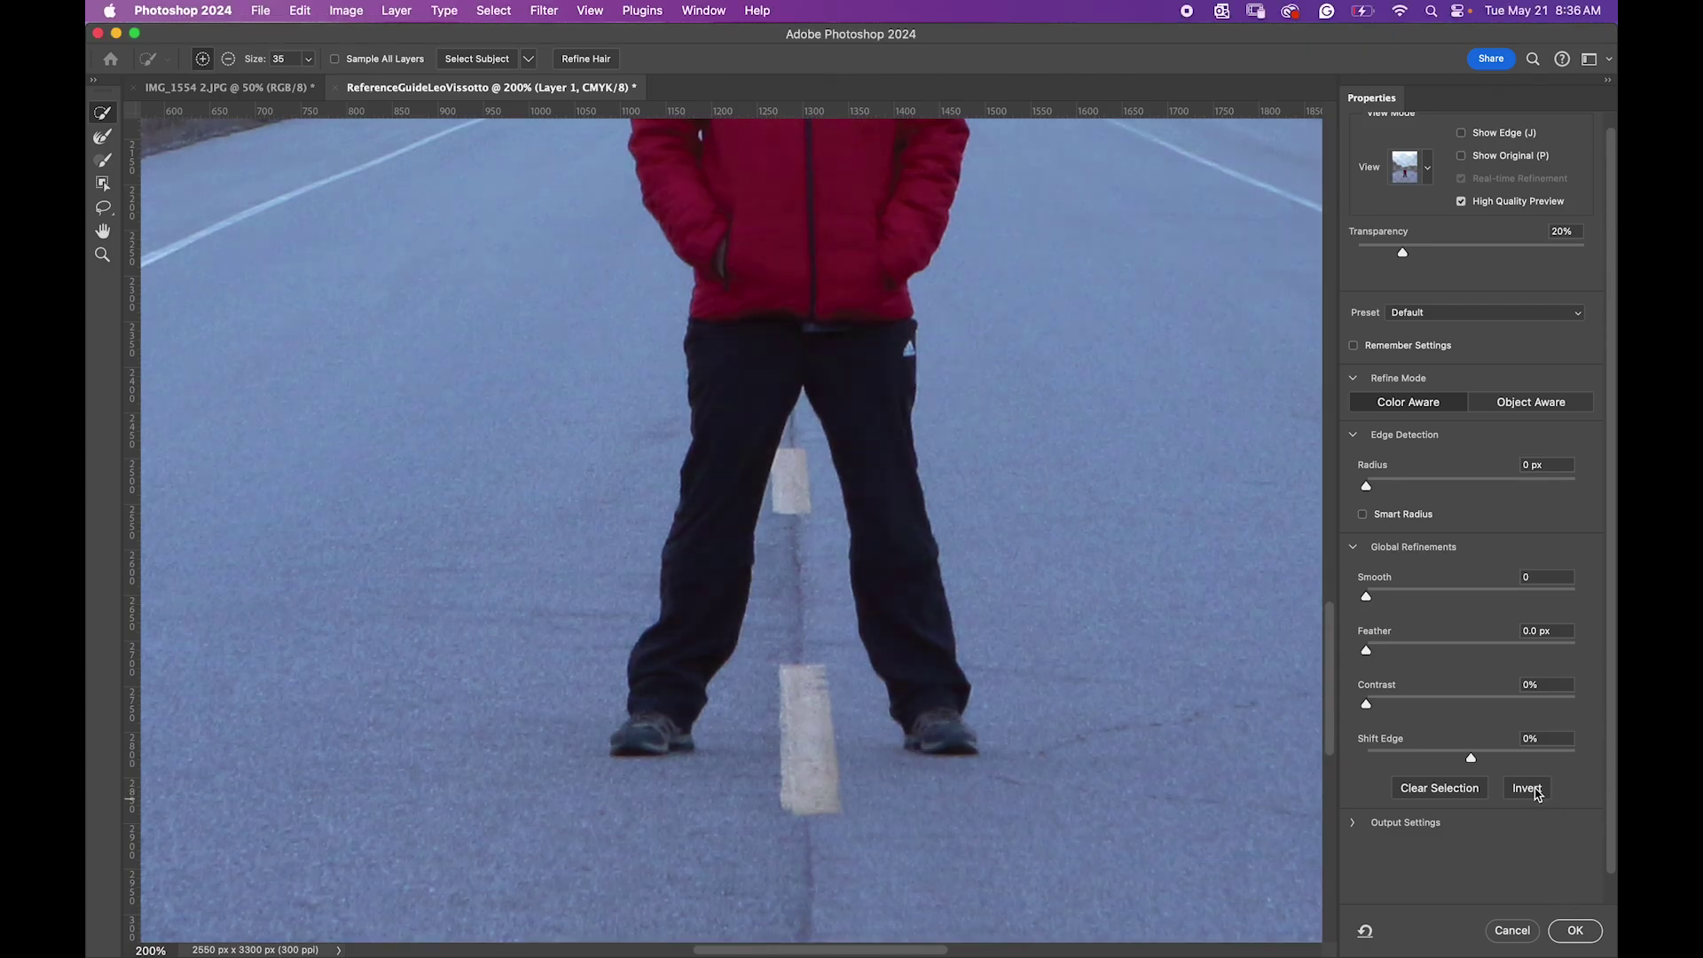
Step: Invert the selection in Select and Mask and accept it as a layer mask on the photo layer
left_click(1527, 788)
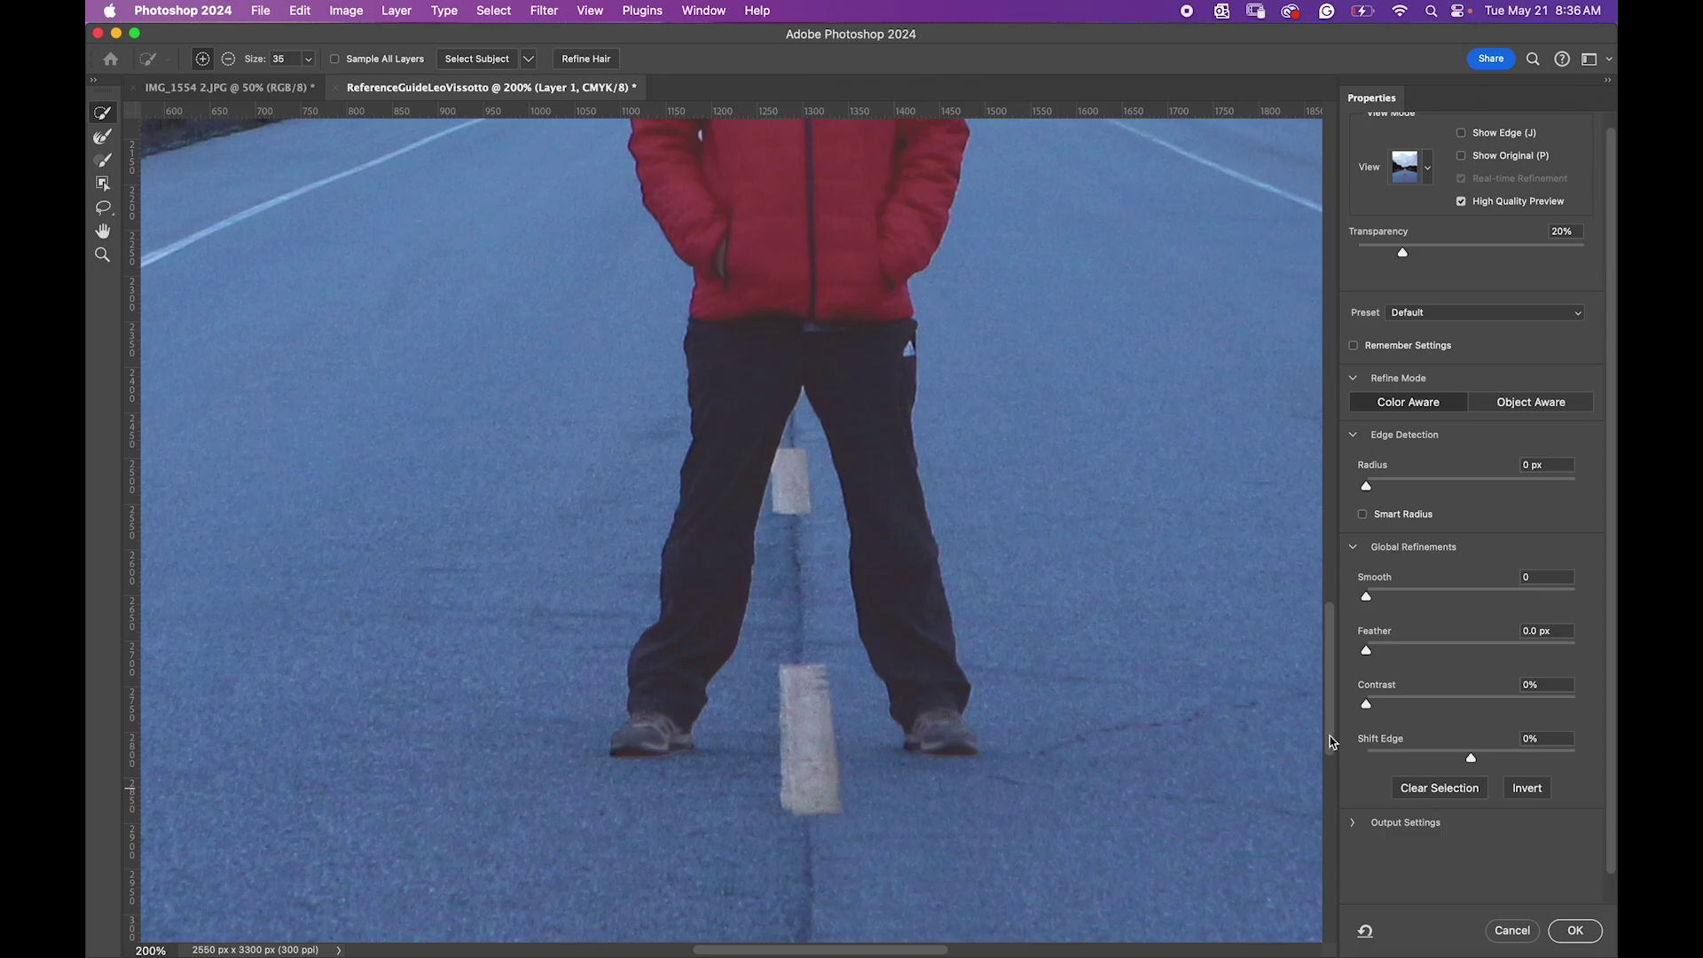
left_click(1575, 930)
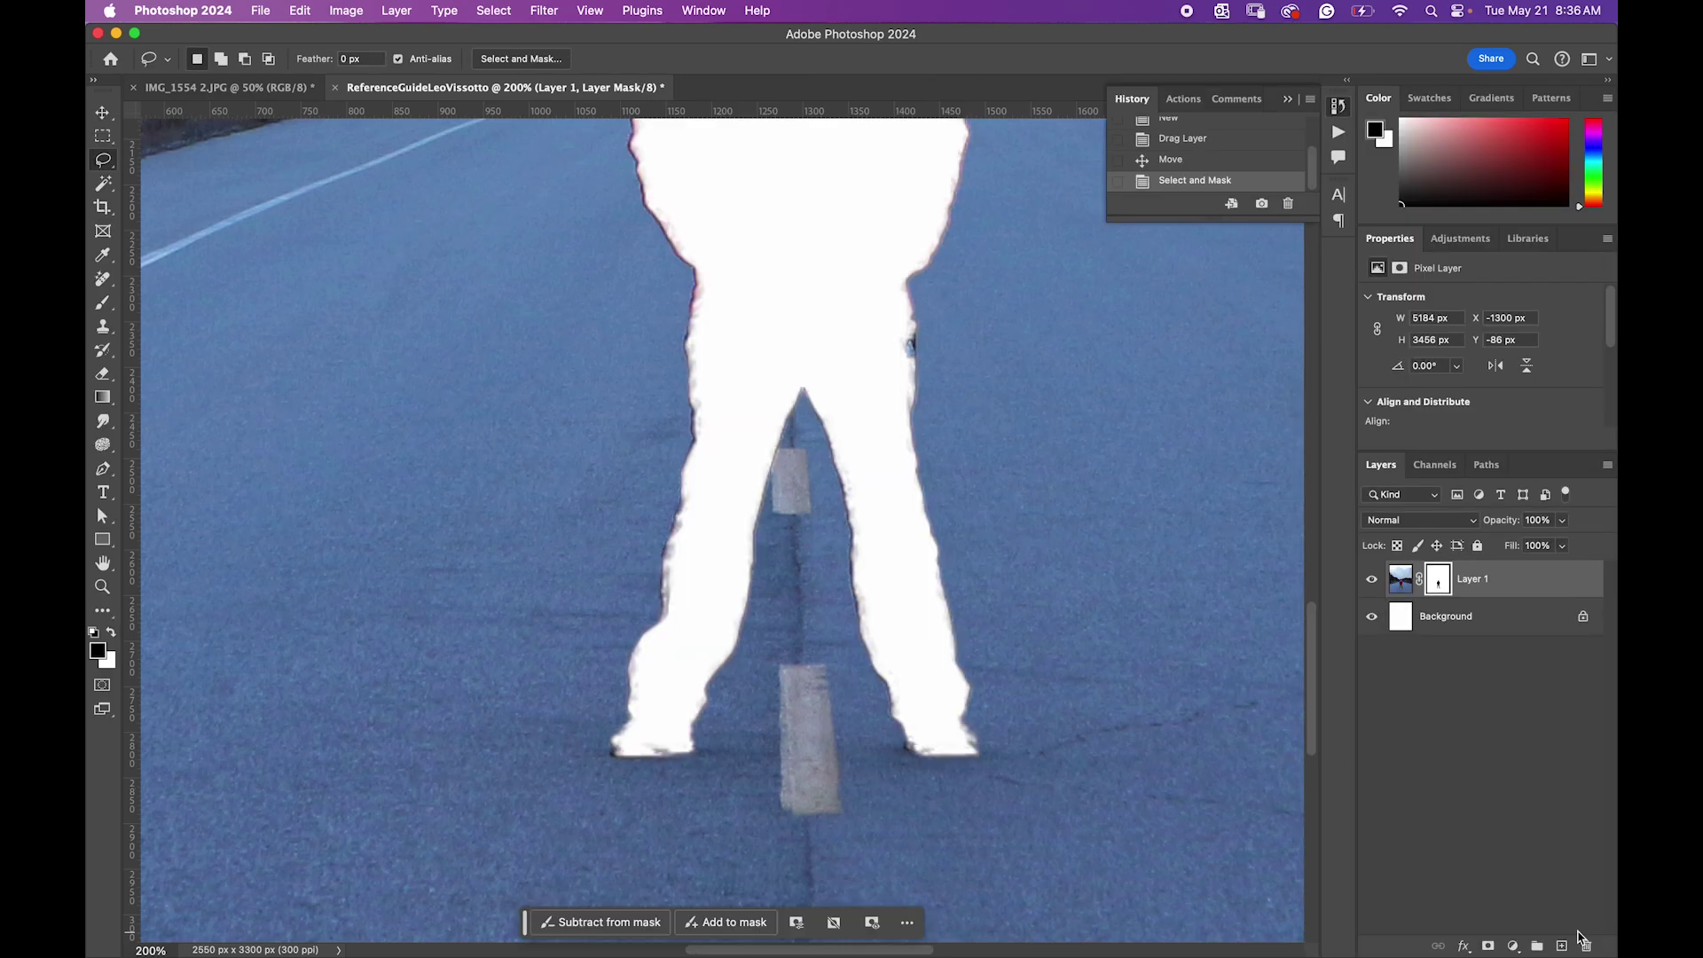
key("super+minus")
key("super+minus")
key("super+minus")
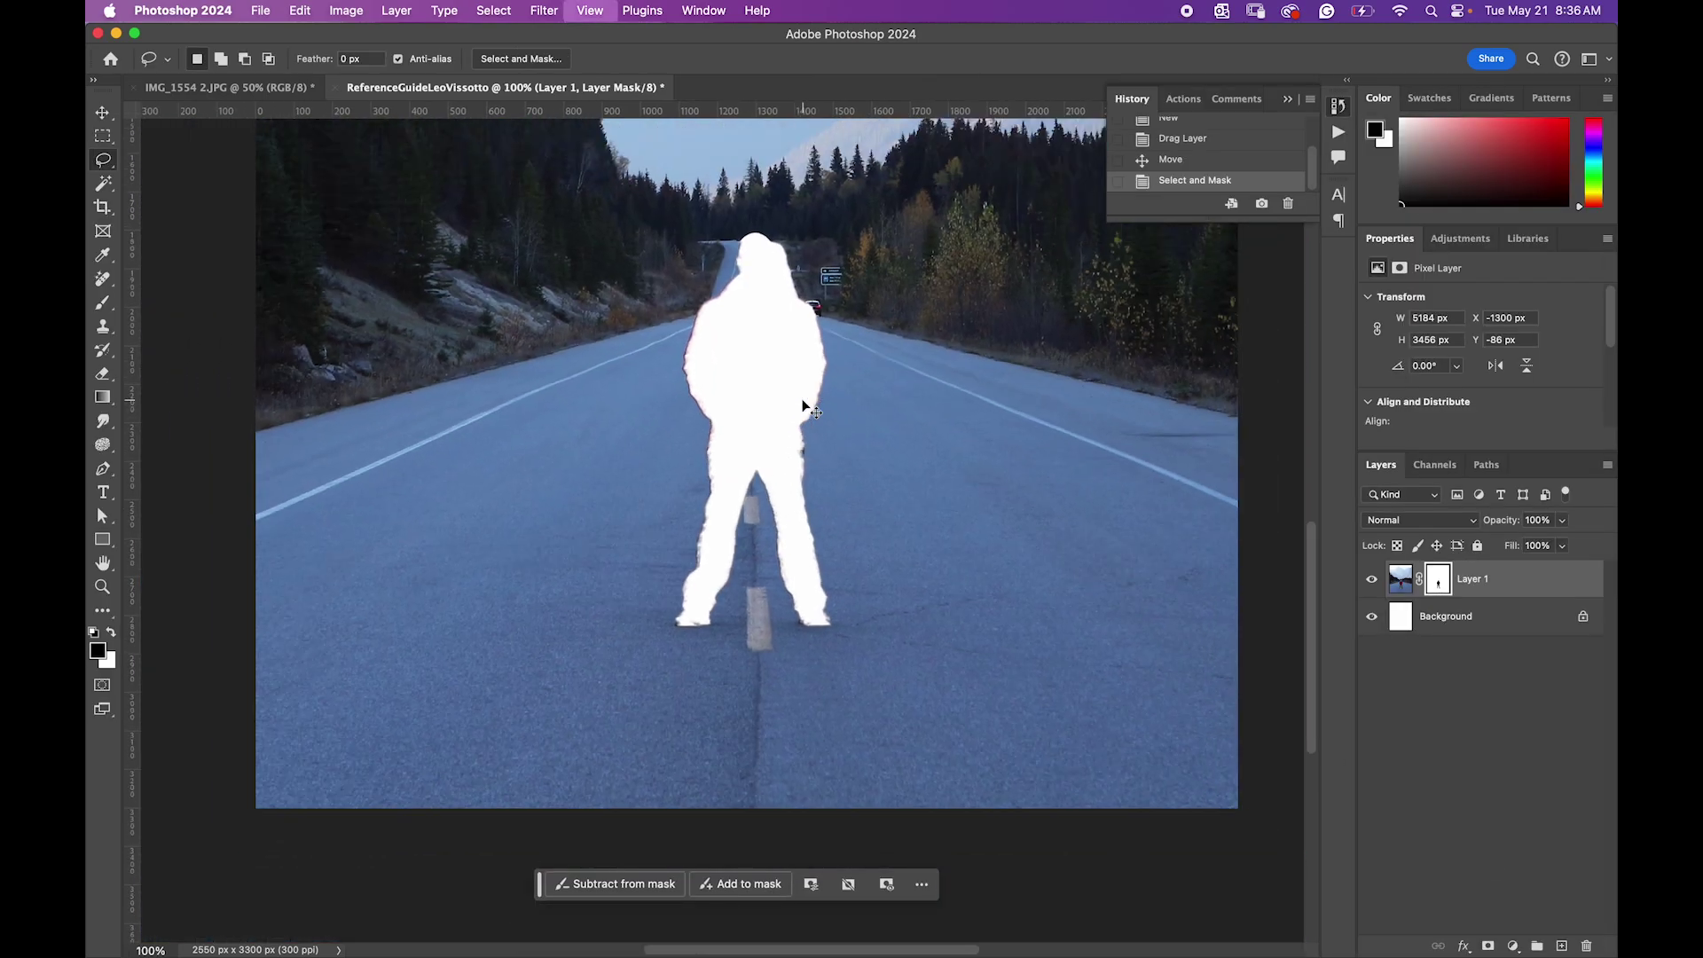
key("super+plus")
key("super+plus")
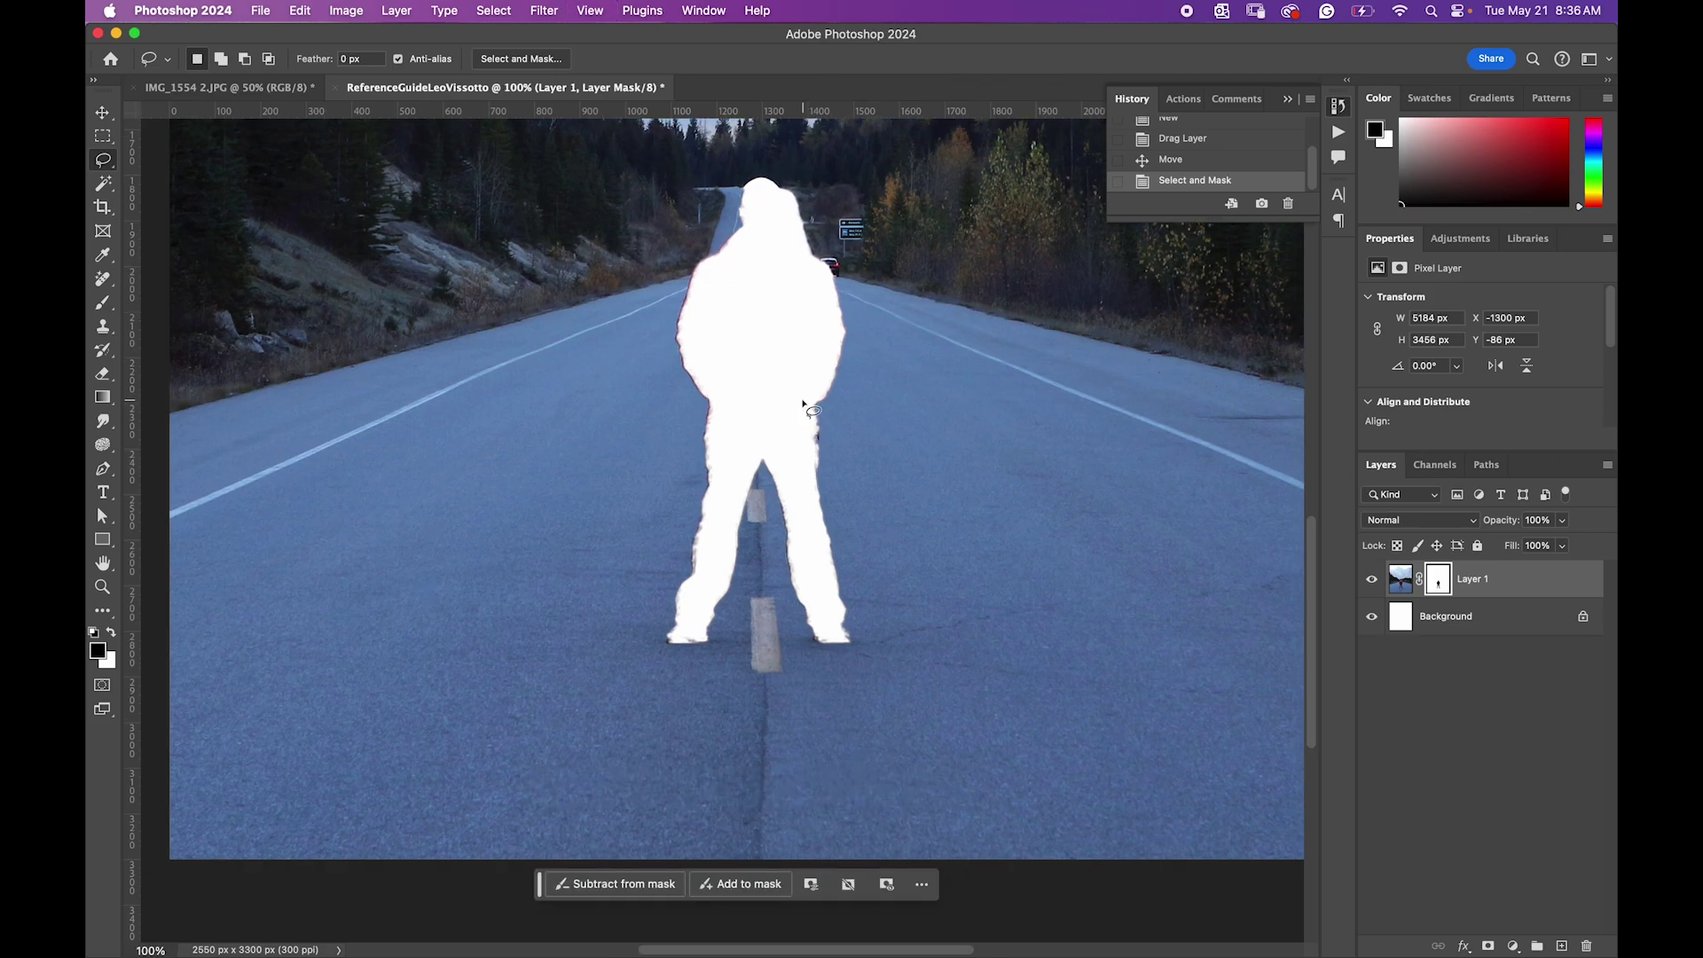
Step: Duplicate Layer 1, delete the copy's layer mask without applying it, and toggle both layers' visibility to compare them
left_click(1517, 581)
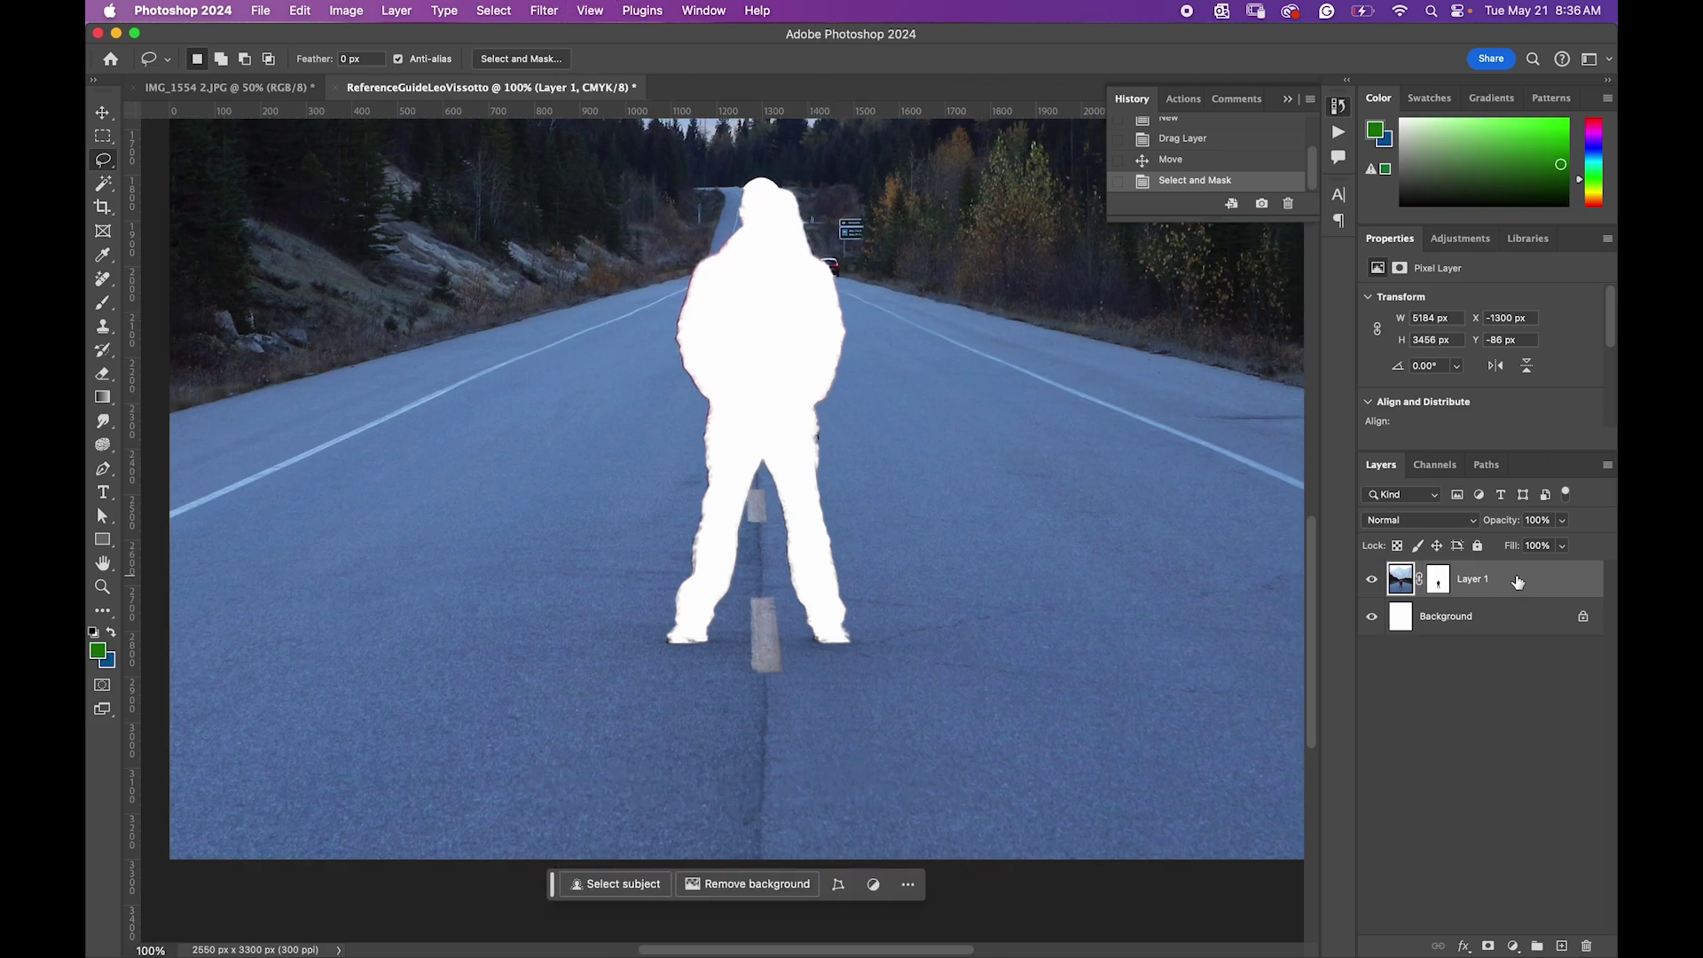
left_click_drag(1525, 583, 1562, 947)
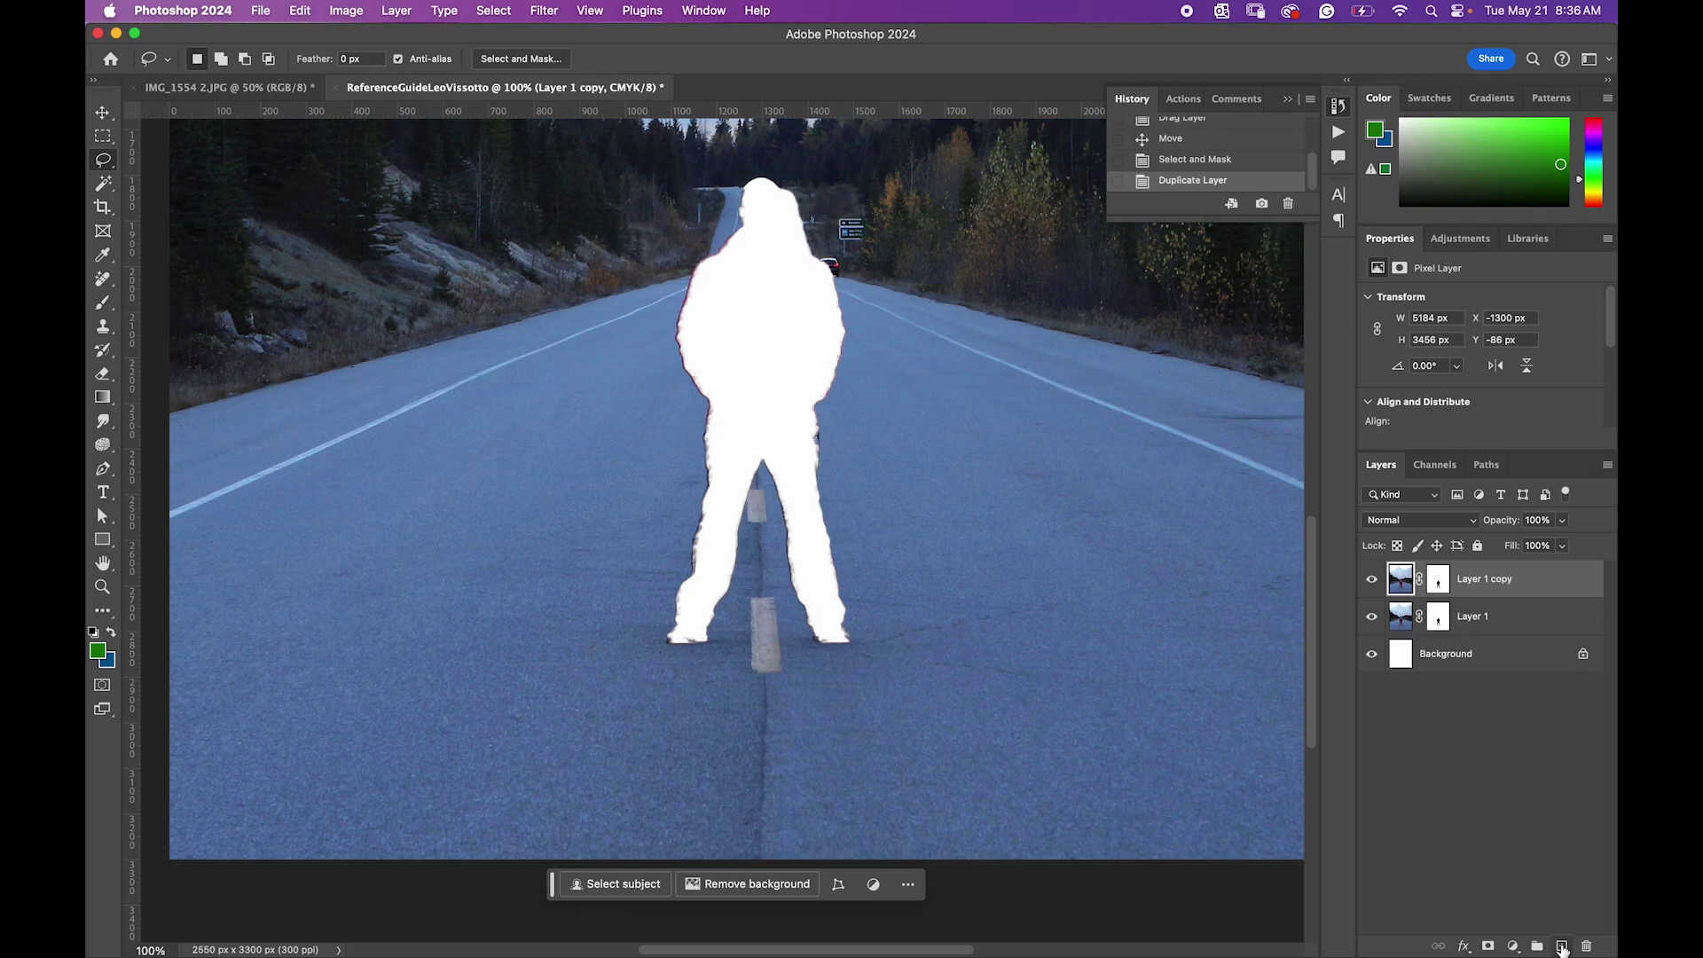
left_click_drag(1451, 584, 1587, 948)
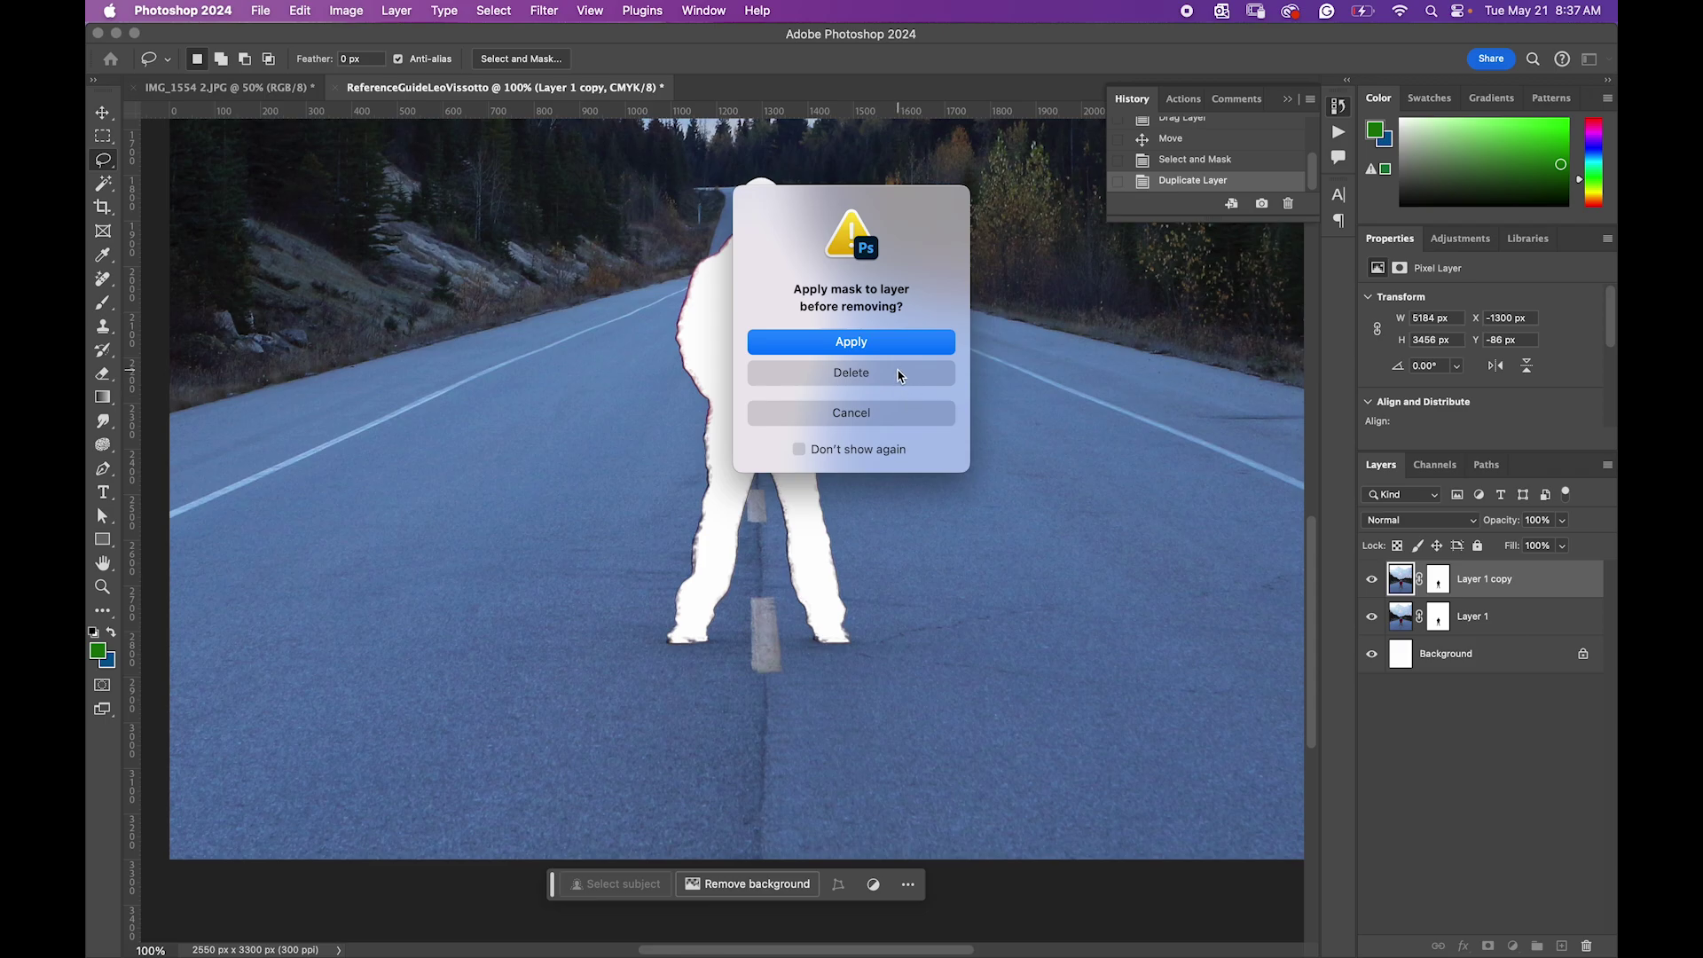
left_click(898, 373)
left_click(1371, 617)
left_click(1370, 617)
left_click(1371, 581)
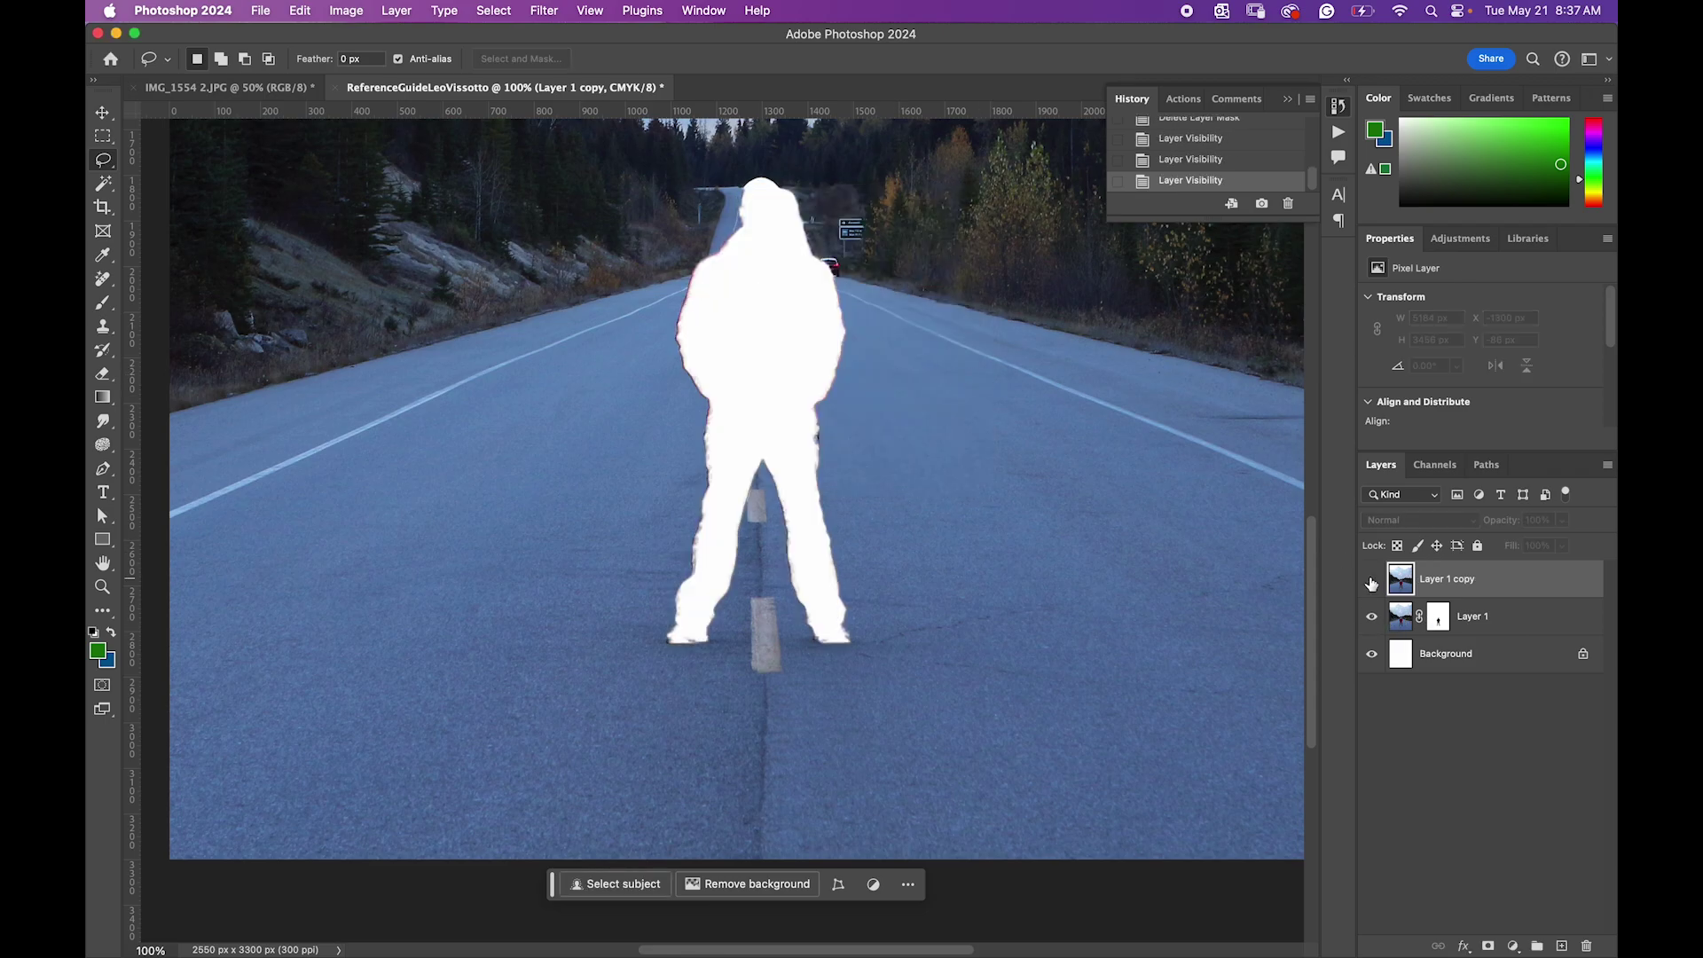
left_click(1371, 581)
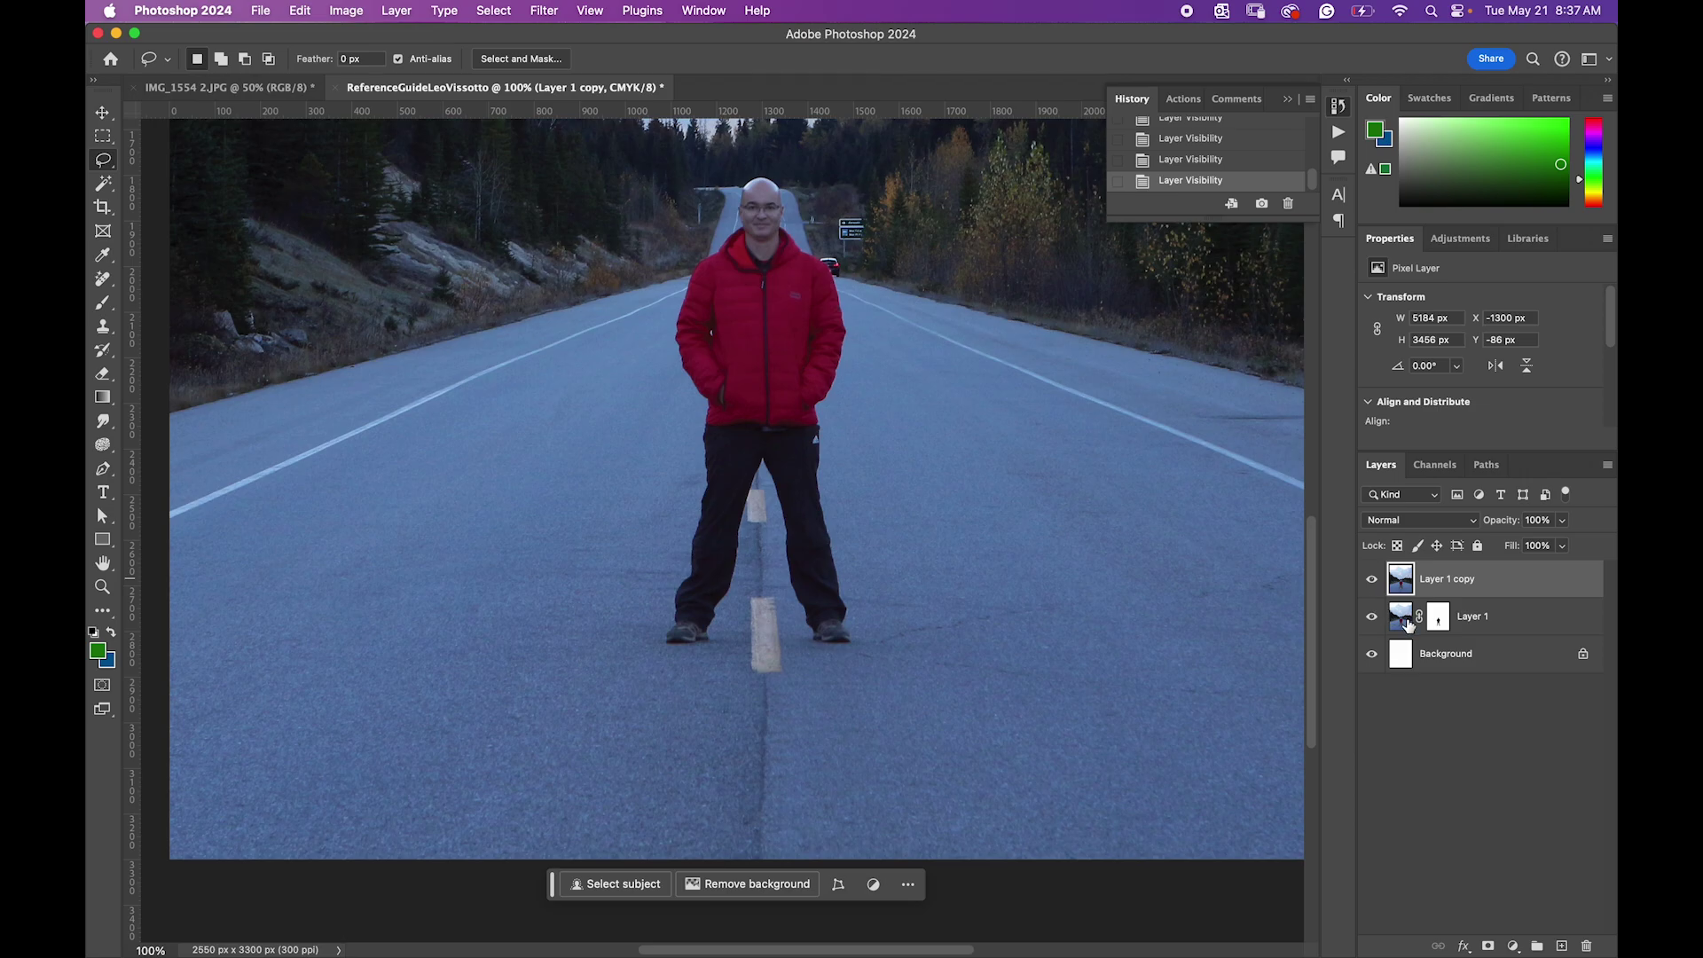
Step: Load Layer 1's mask as a selection, invert it, and add it as a layer mask to Layer 1 copy
left_click(1434, 621)
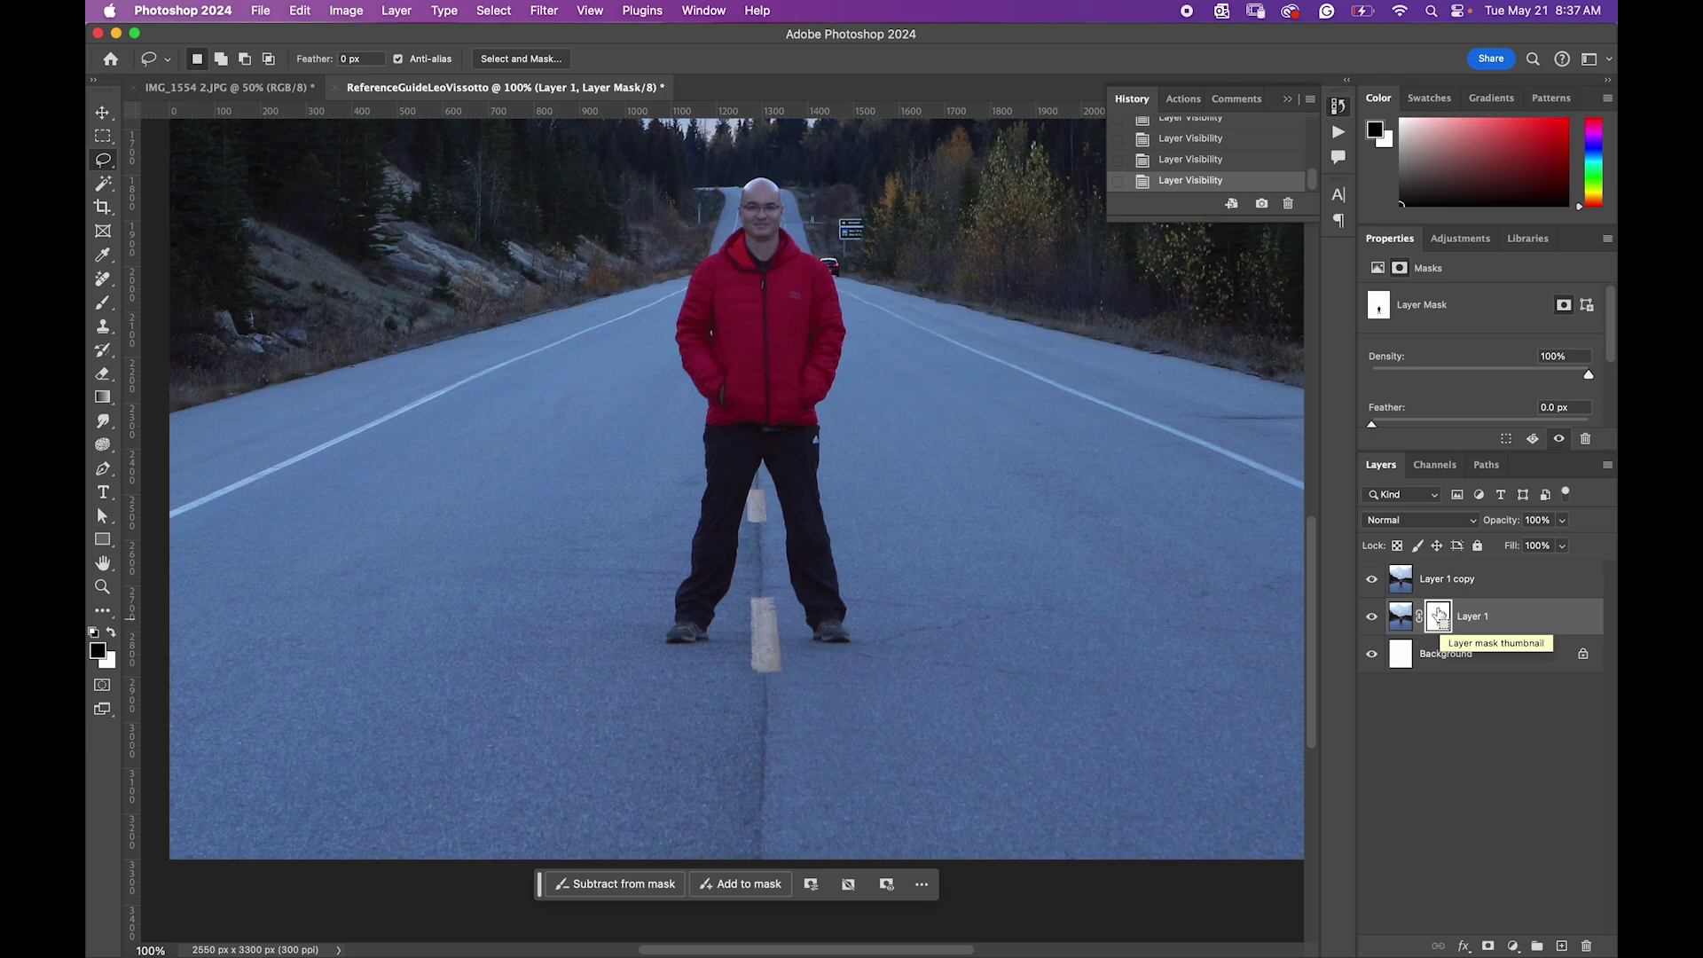
left_click(1437, 619, "super")
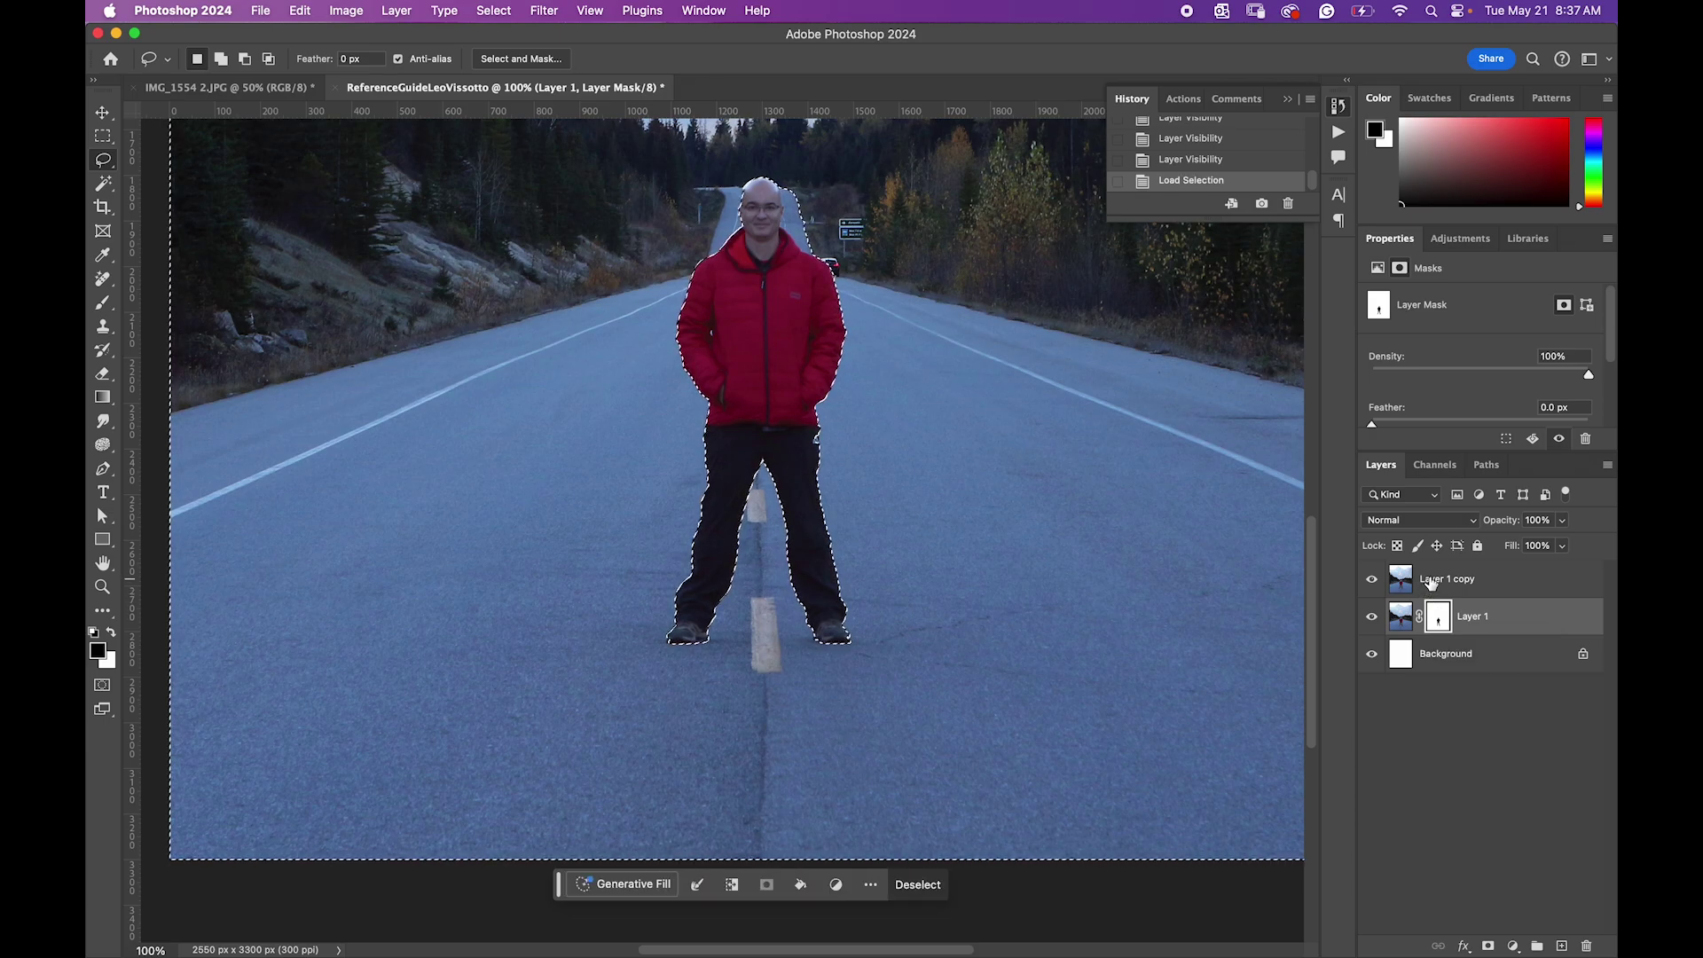
left_click(1429, 583)
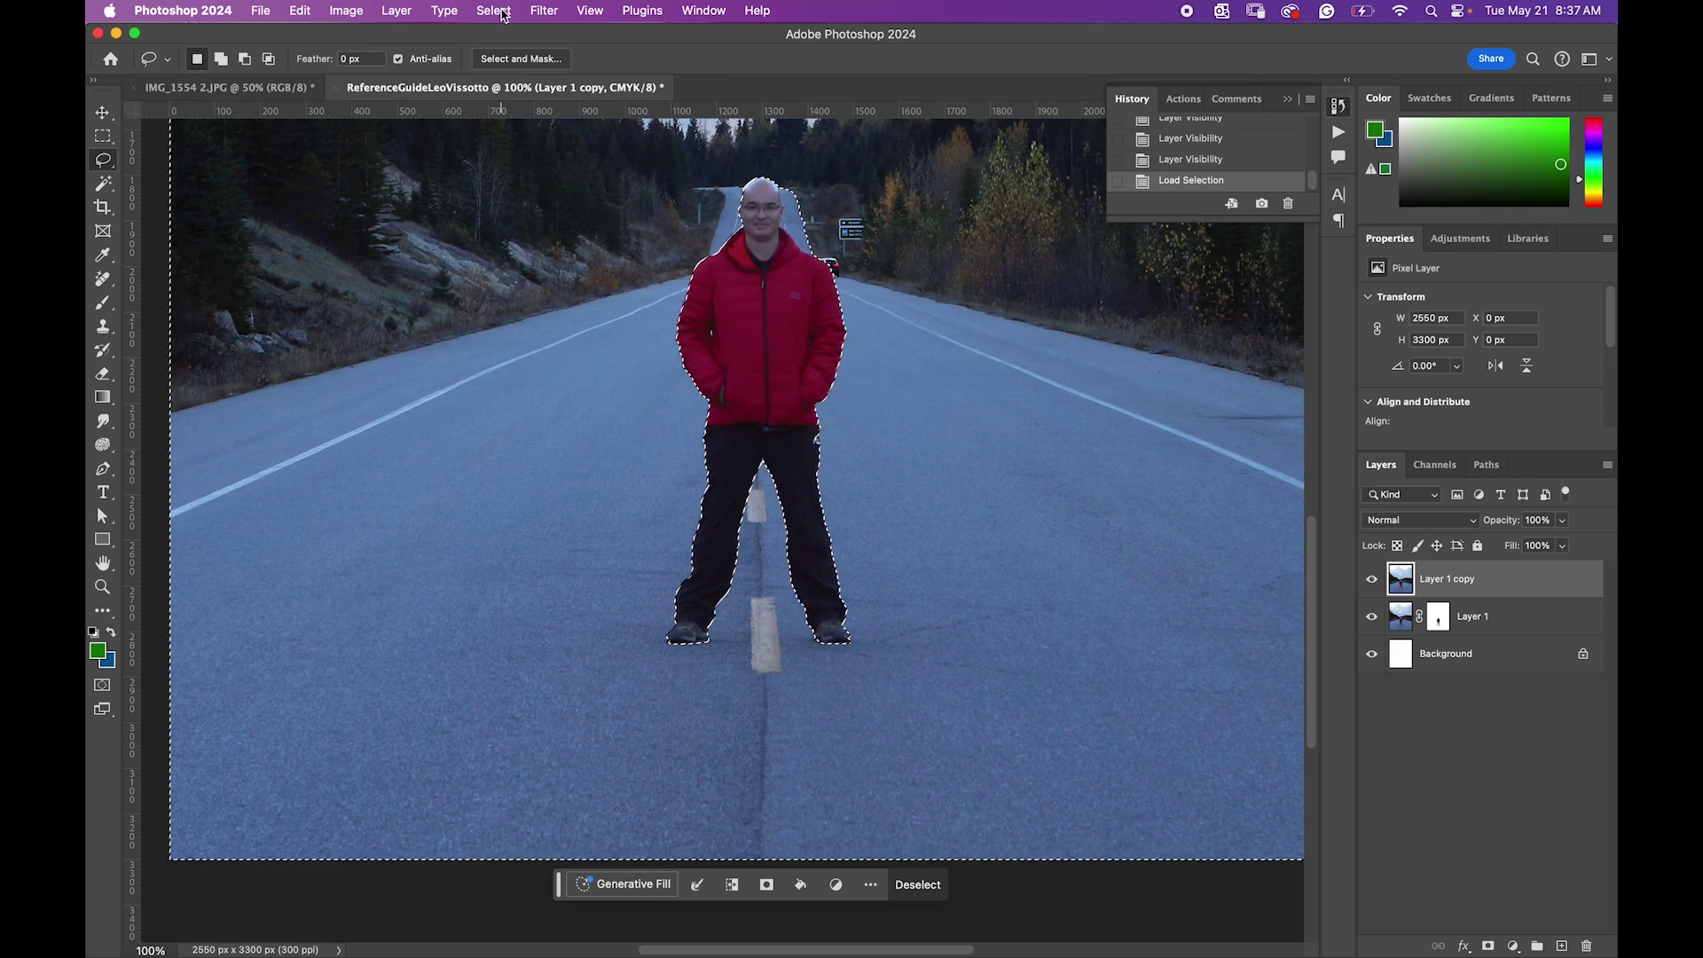
left_click(493, 10)
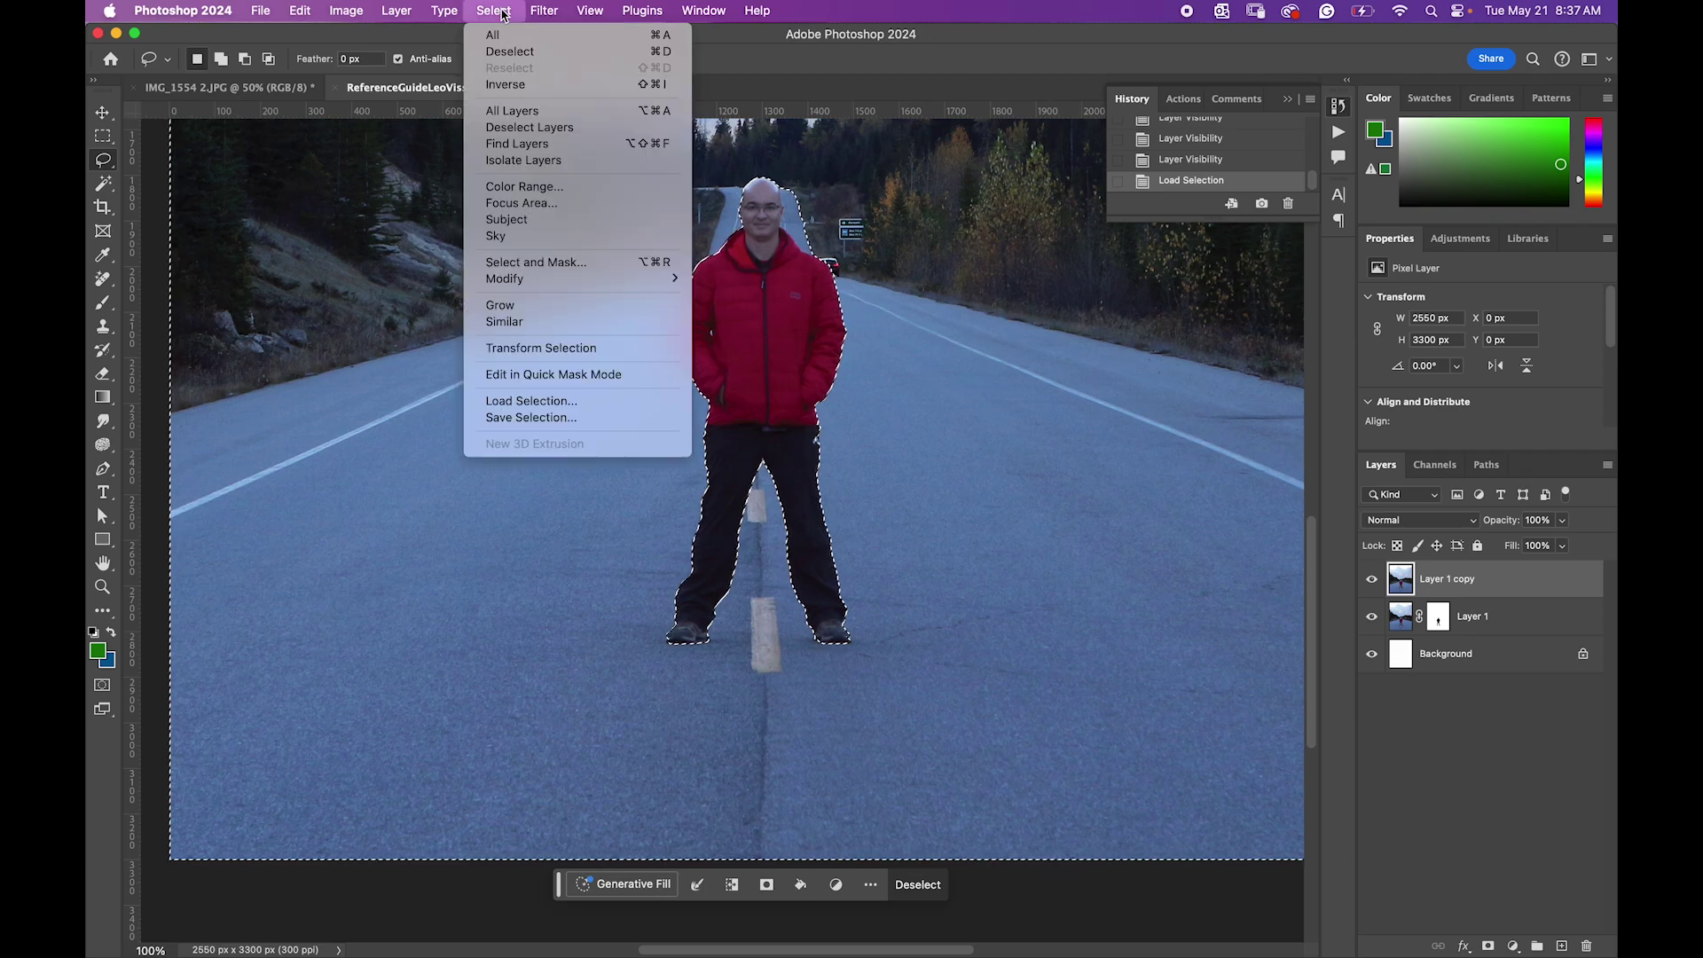
left_click(514, 92)
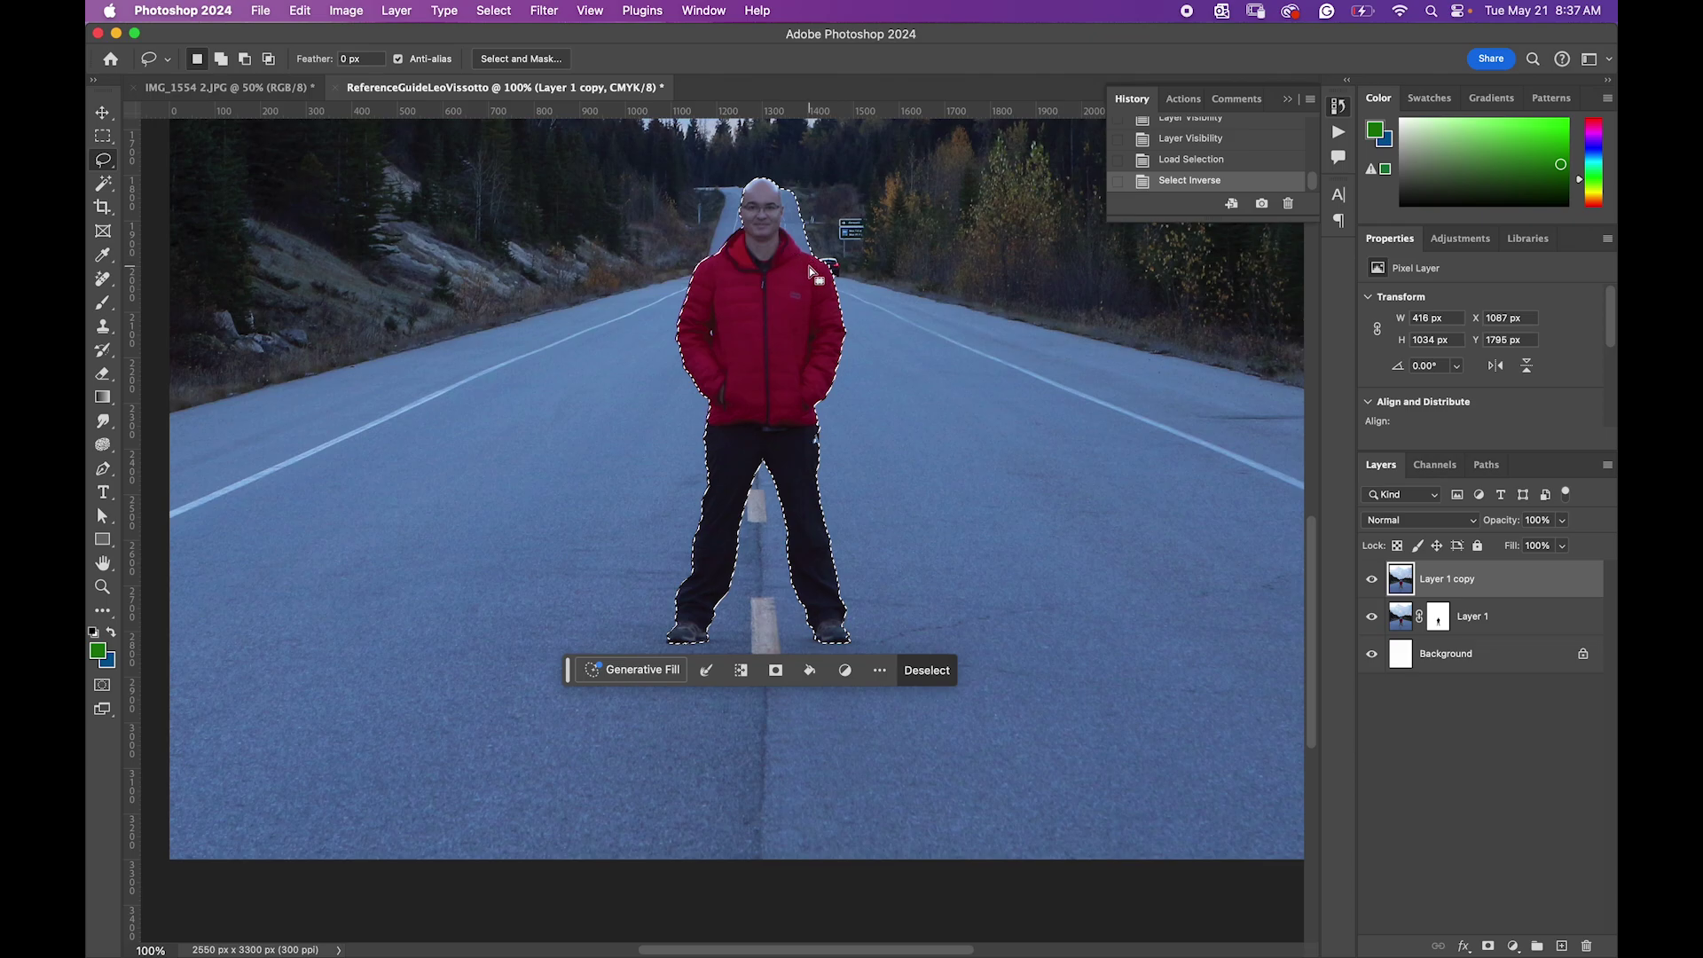
left_click(1488, 946)
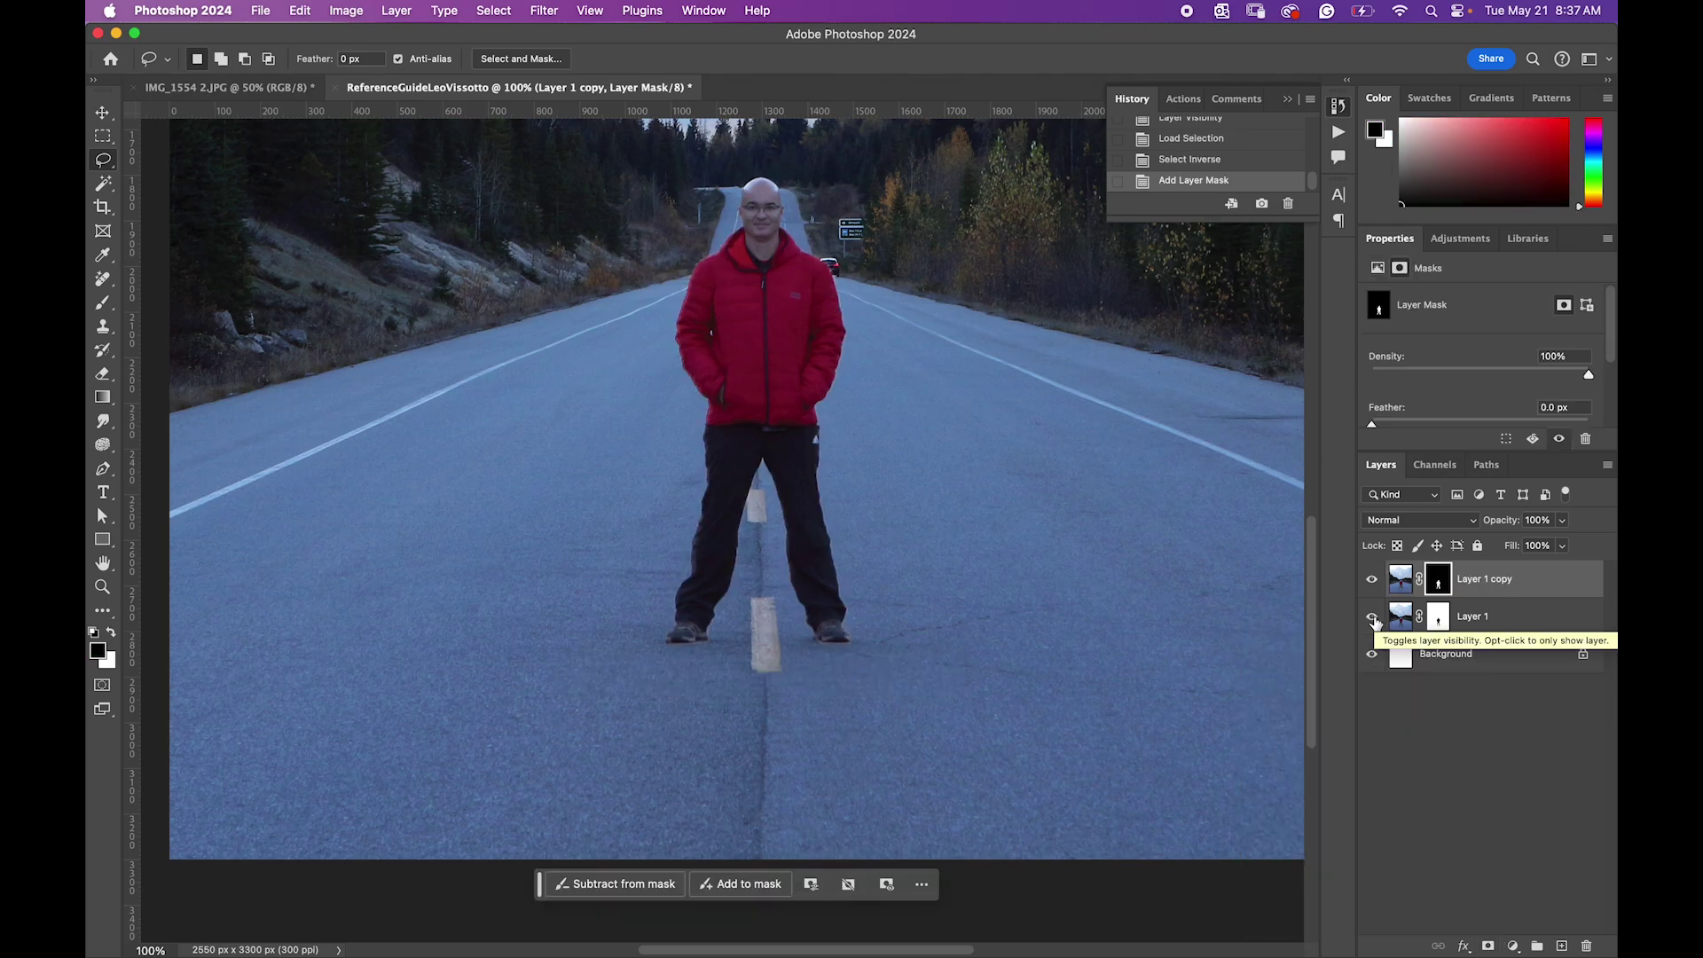
Step: Hide Layer 1 and inspect the cutout's edges from the legs up to the head
left_click(1372, 618)
key("super+equal")
key("super+equal")
key("super+equal")
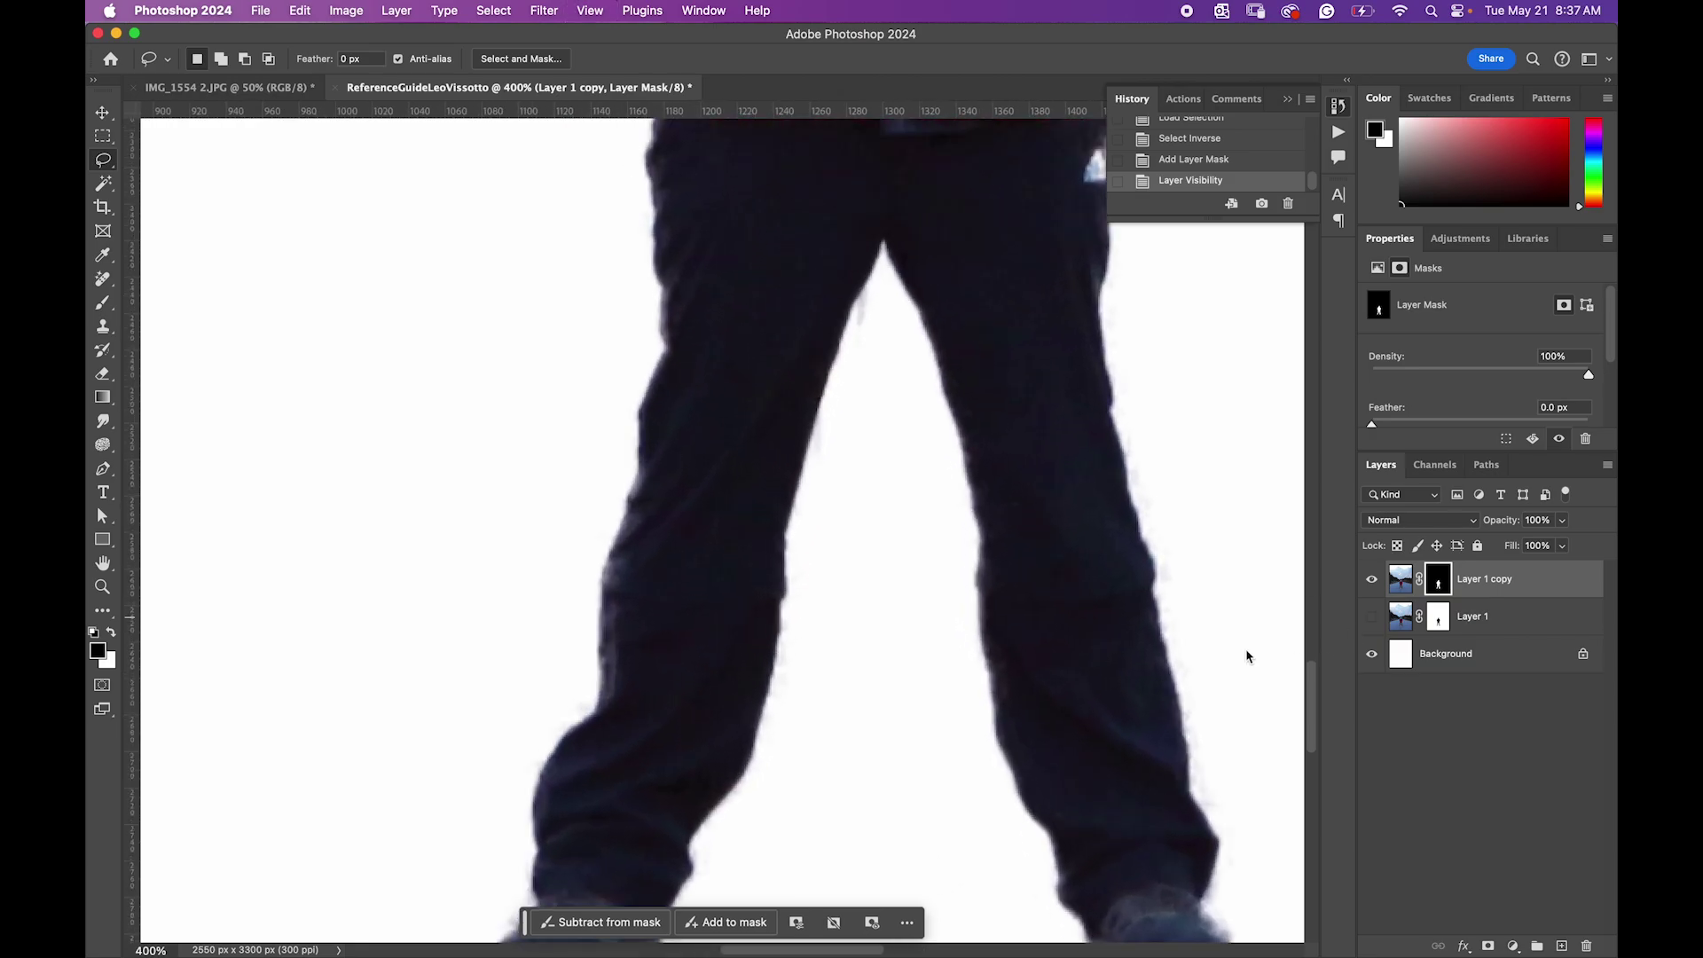
scroll(878, 479, "up", 8)
scroll(878, 479, "up", 10)
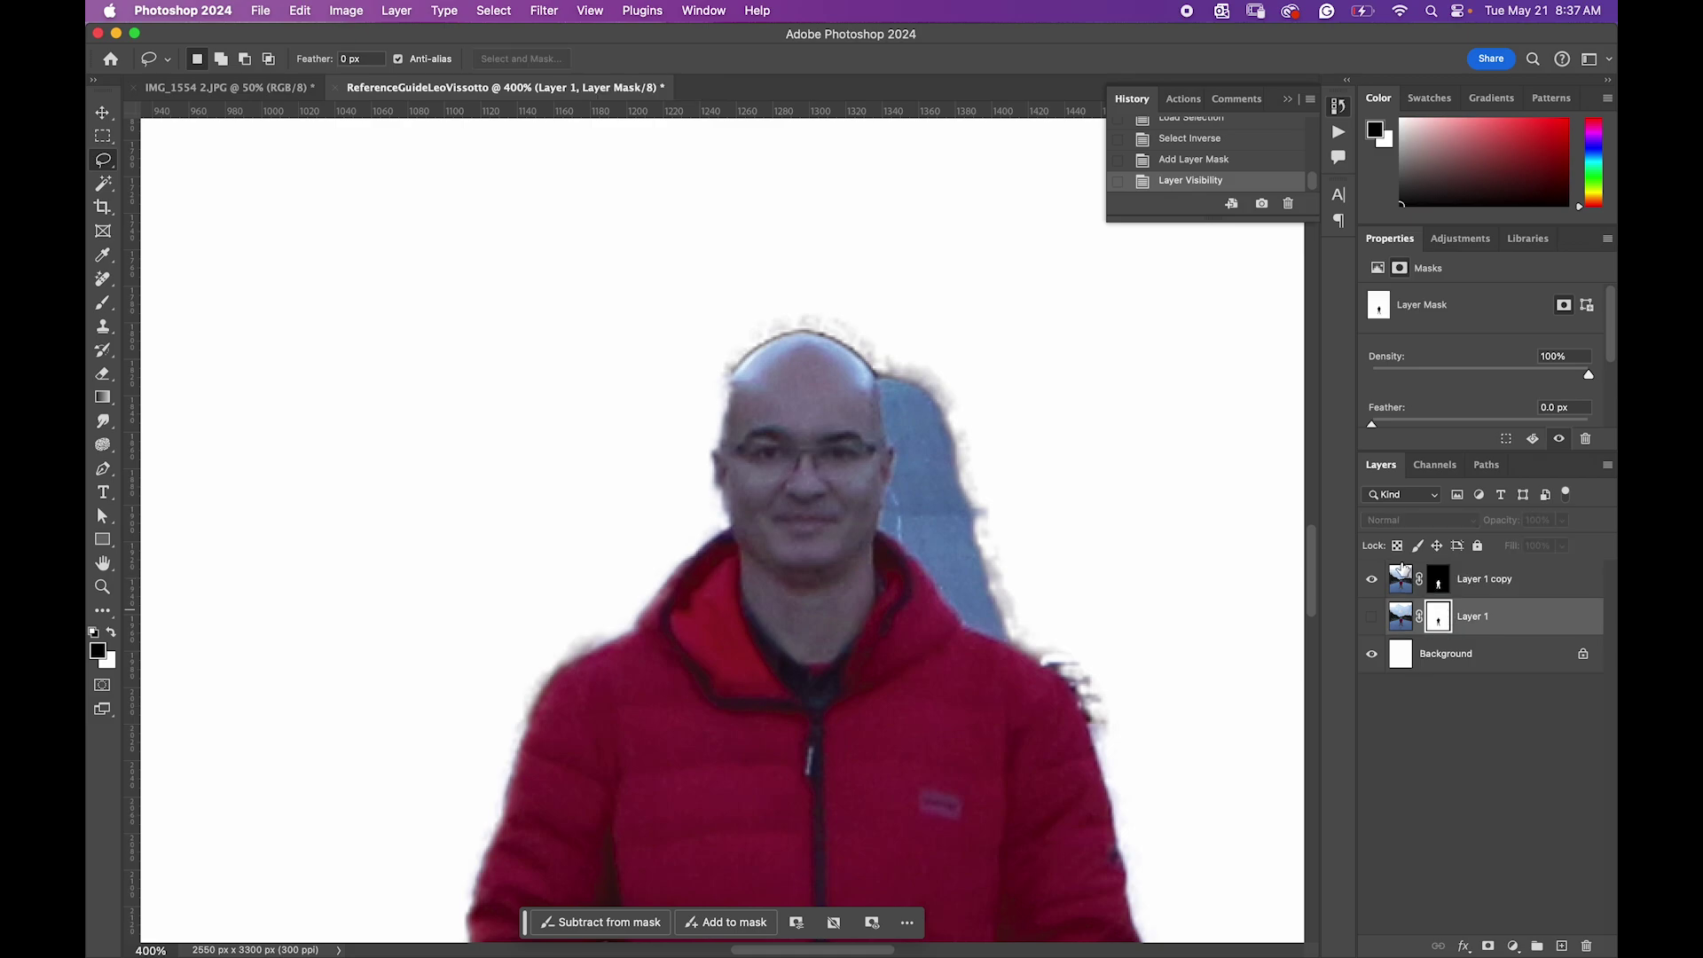
Step: Paint black on Layer 1 copy's mask with a soft round 44 px brush over the leftover road beside the man's head
left_click(1400, 579)
left_click(1437, 580)
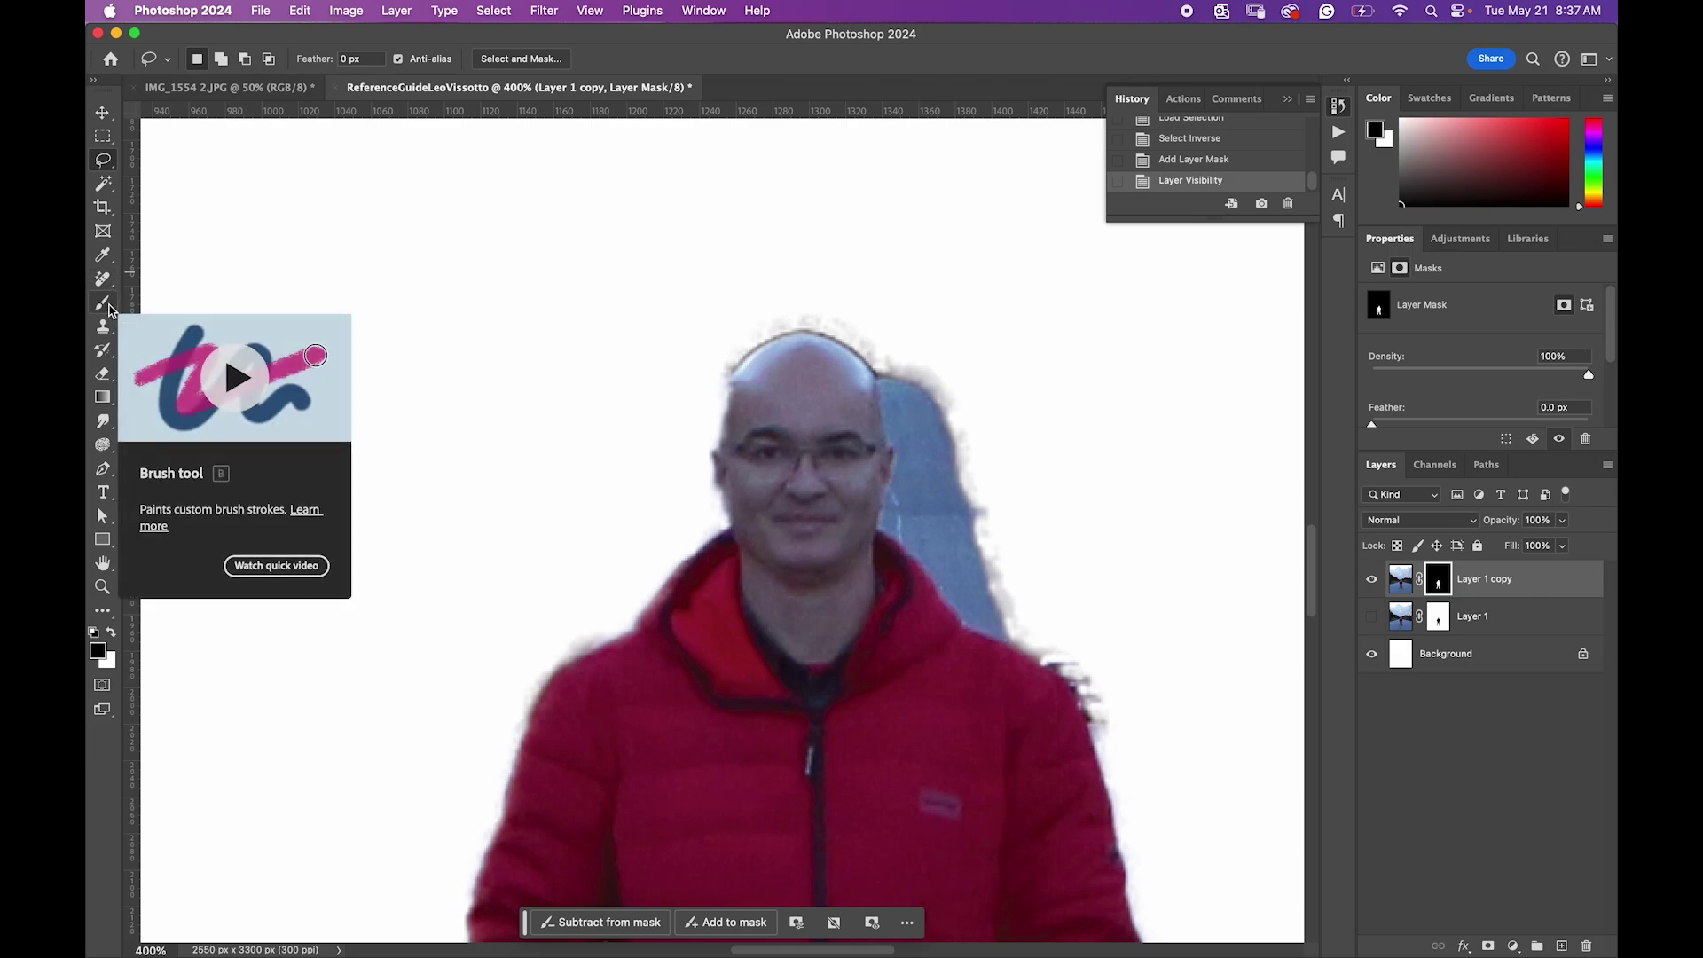
left_click(108, 305)
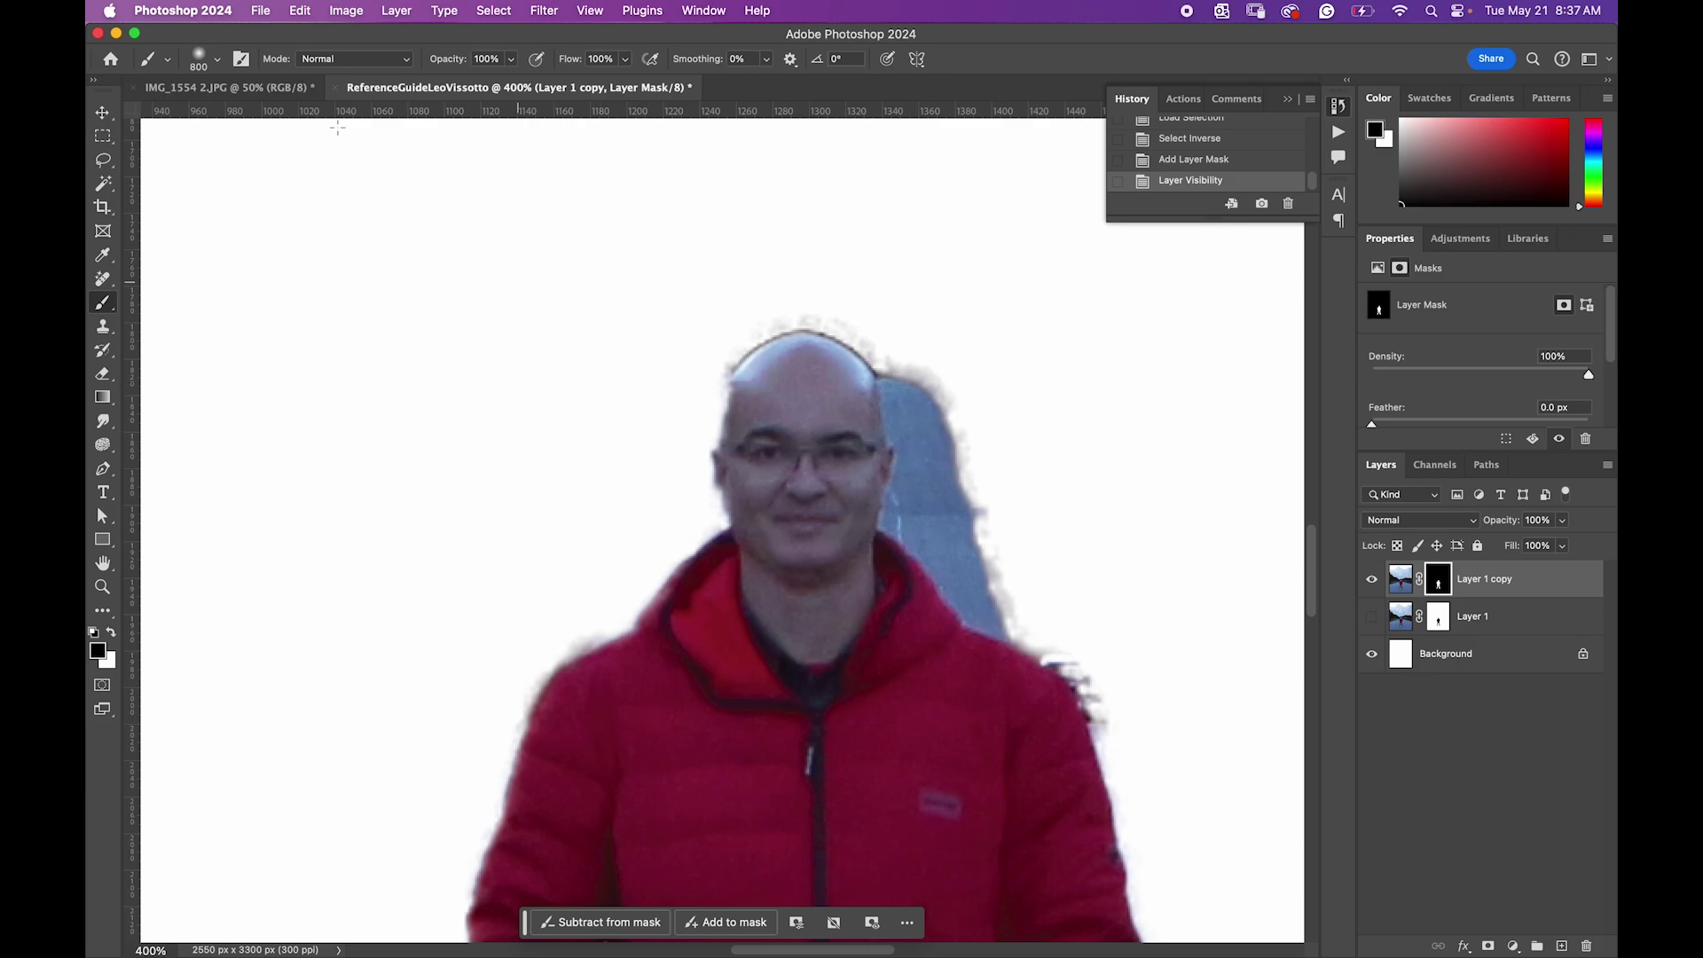
key("bracketleft")
key("bracketleft")
key("bracketleft")
key("bracketleft")
key("bracketleft")
key("bracketleft")
key("bracketleft")
key("bracketleft")
key("bracketleft")
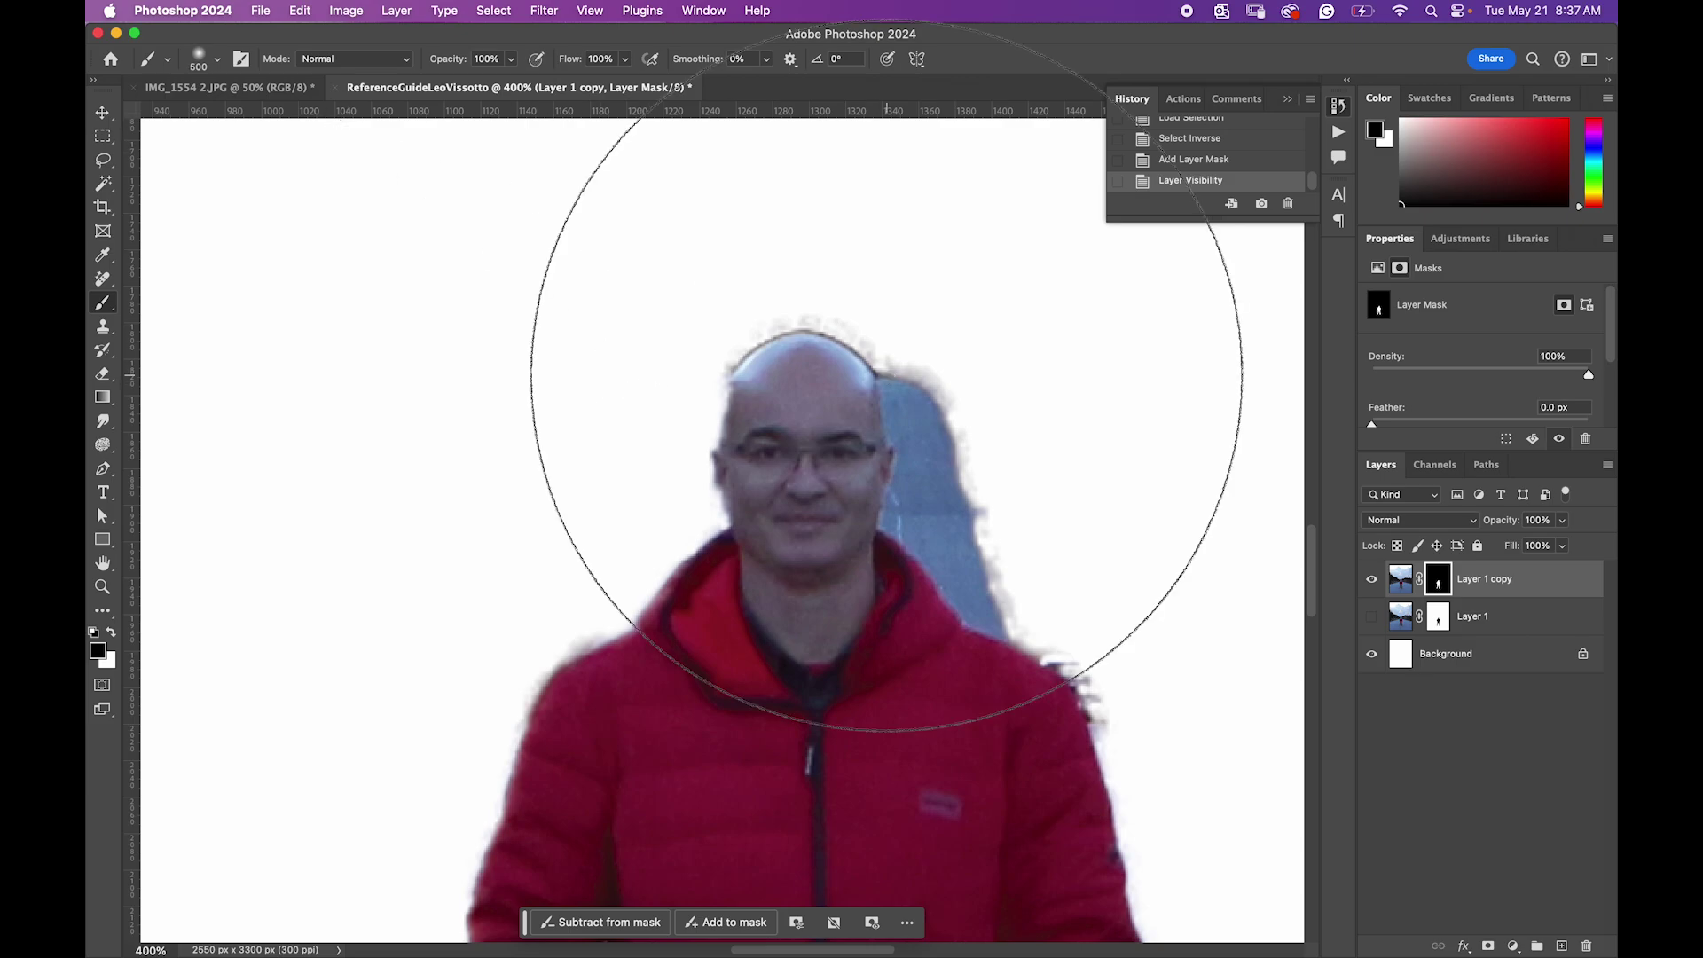
left_click(205, 64)
left_click_drag(251, 120, 214, 118)
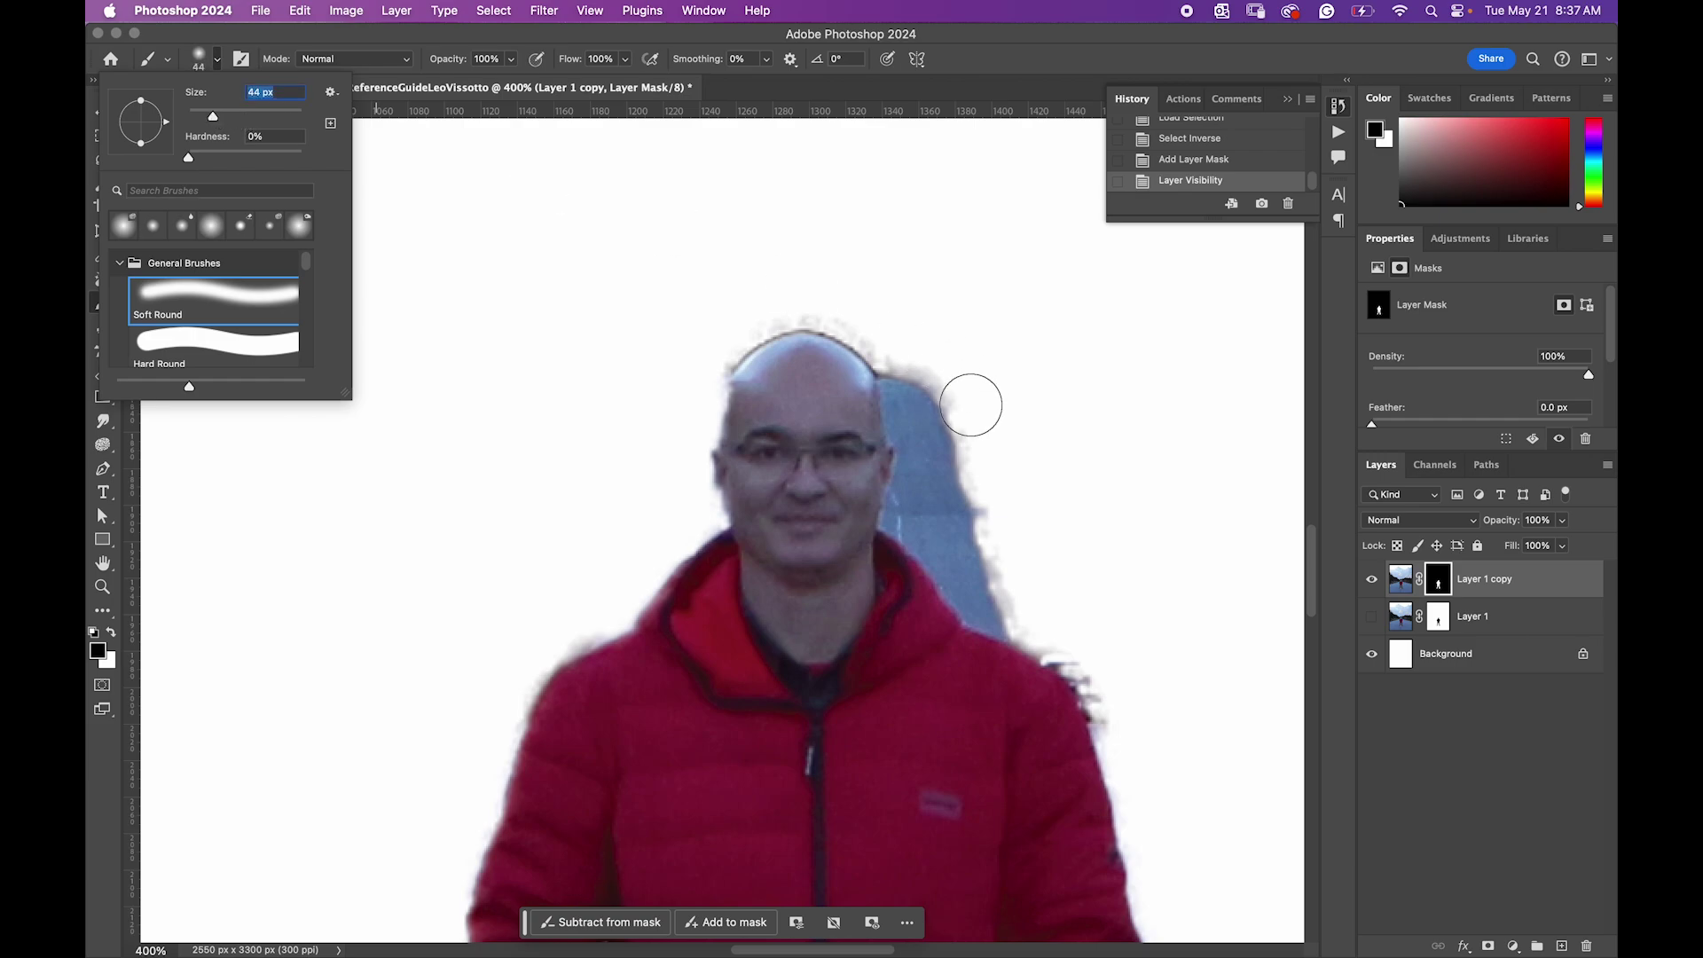
left_click(971, 408)
mouse_move(965, 441)
left_mouse_down()
mouse_move(949, 381)
mouse_move(961, 399)
left_mouse_up()
Step: Draw a Lasso selection around the leftover background, following the edge of the man's head, hood and shoulder
key("super+equal")
key("super+equal")
key("super+equal")
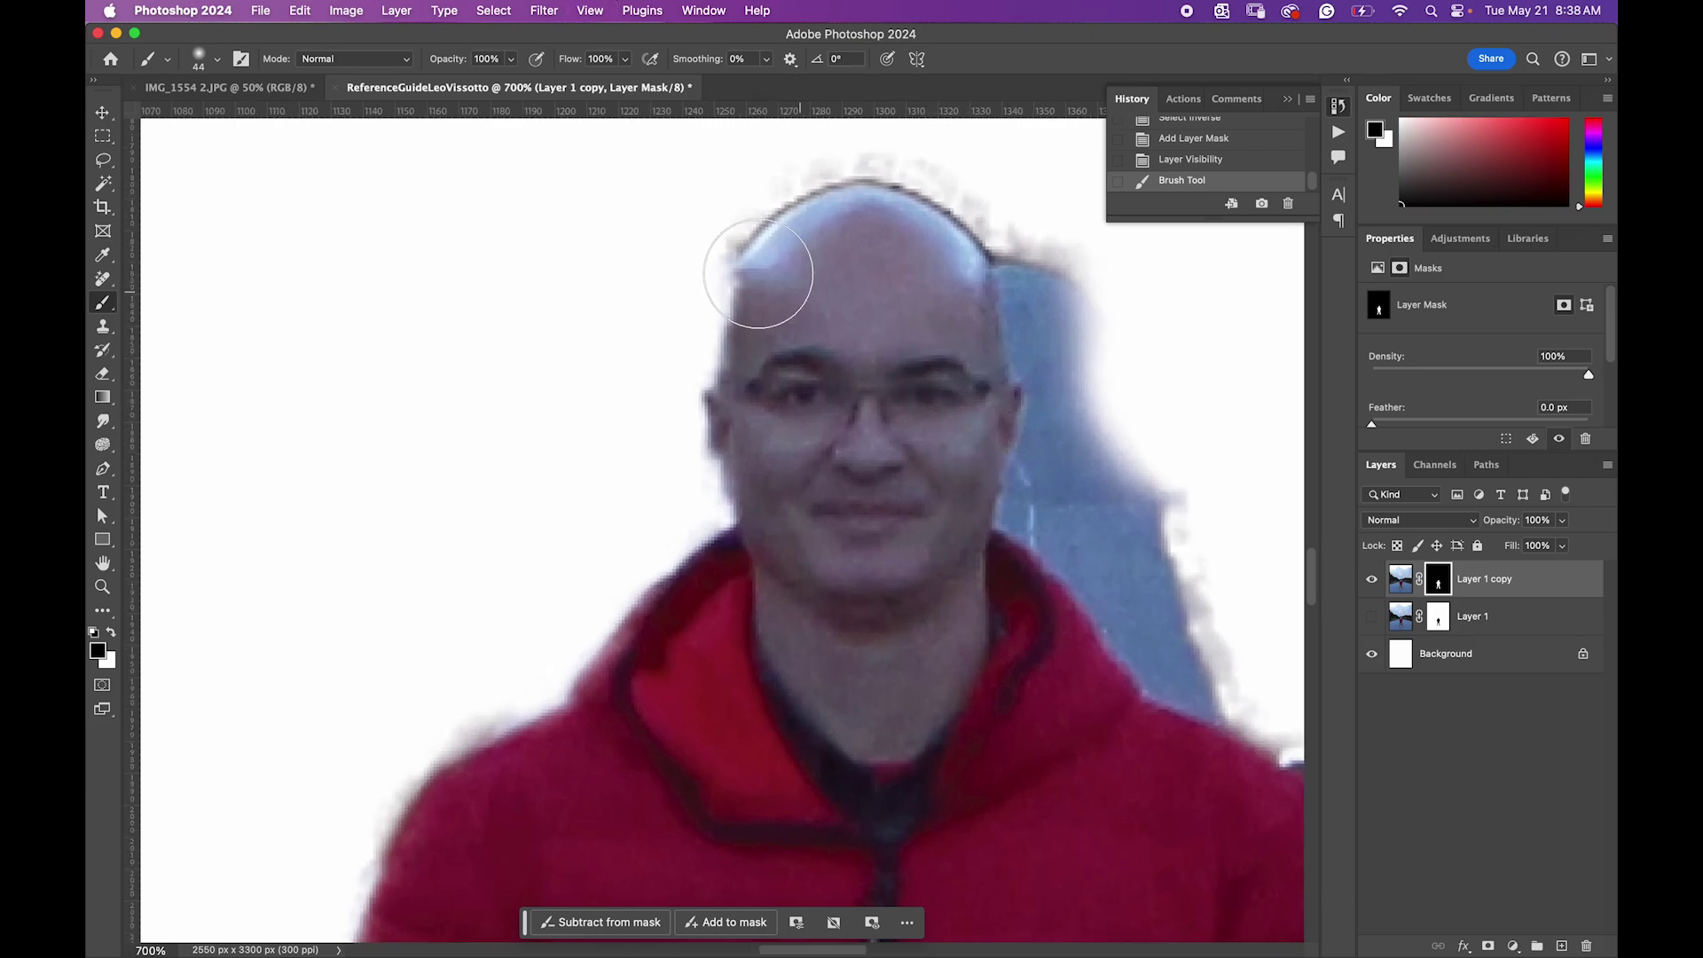
scroll(884, 511, "right", 5)
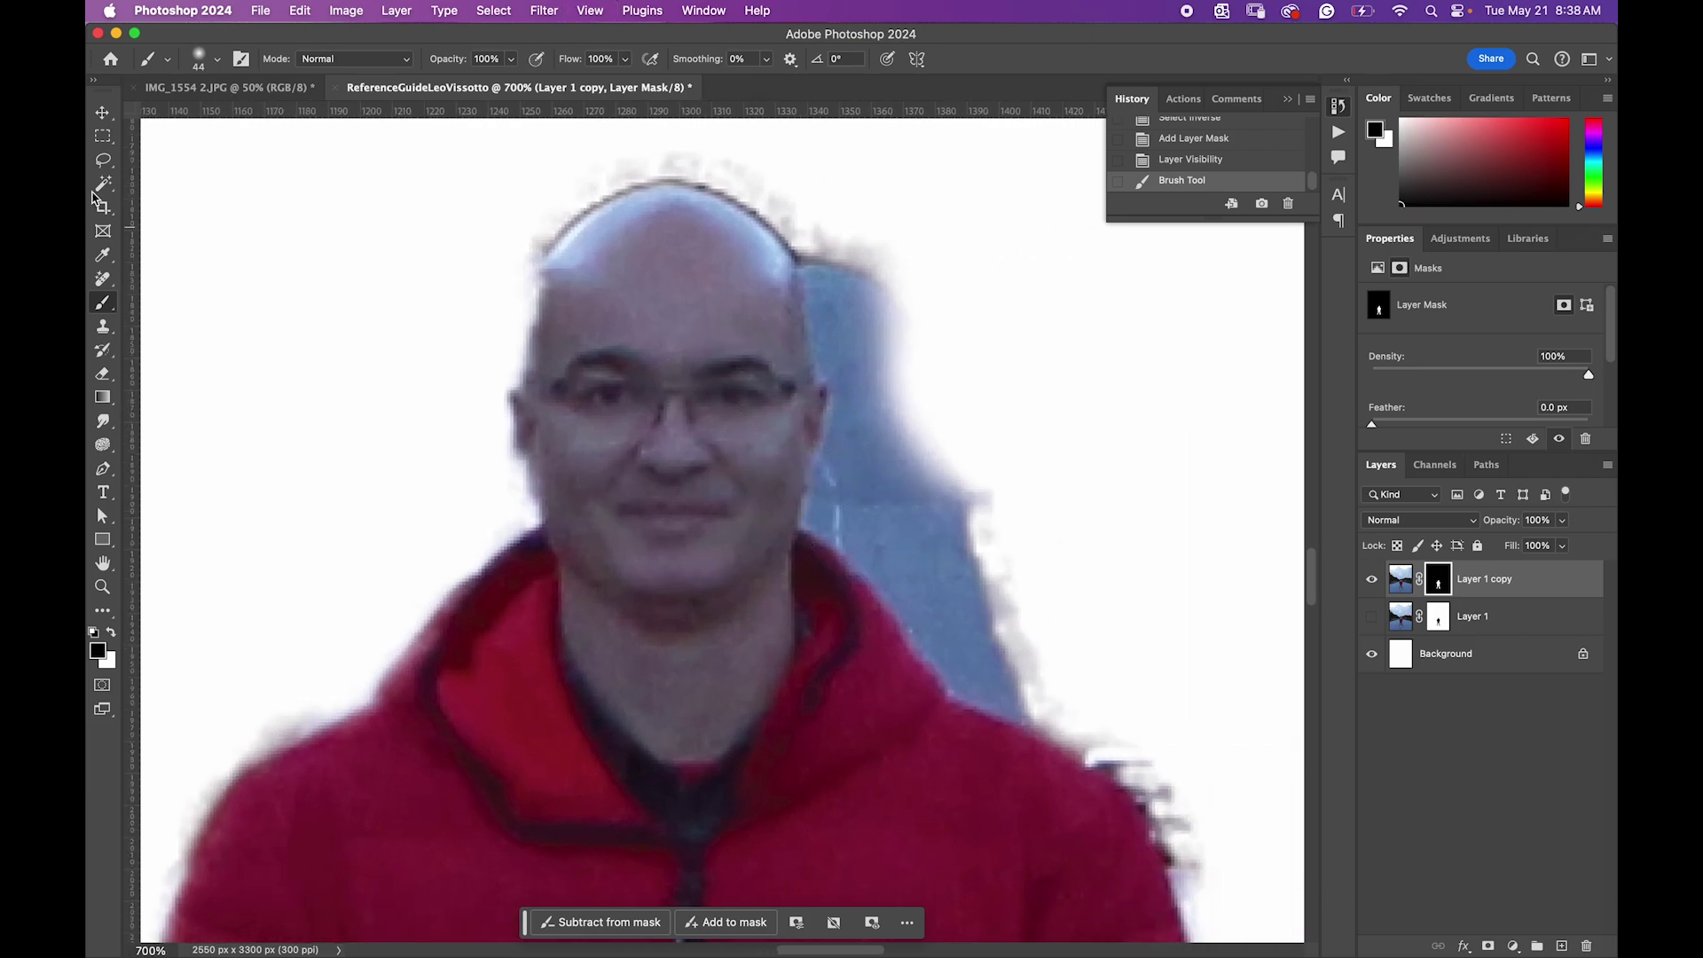
left_click(104, 161)
mouse_move(808, 262)
left_mouse_down()
mouse_move(826, 405)
mouse_move(805, 538)
mouse_move(961, 696)
mouse_move(1112, 775)
mouse_move(1193, 903)
mouse_move(1226, 891)
mouse_move(1166, 722)
mouse_move(1169, 670)
mouse_move(1014, 291)
mouse_move(957, 223)
mouse_move(889, 190)
mouse_move(820, 203)
left_mouse_up()
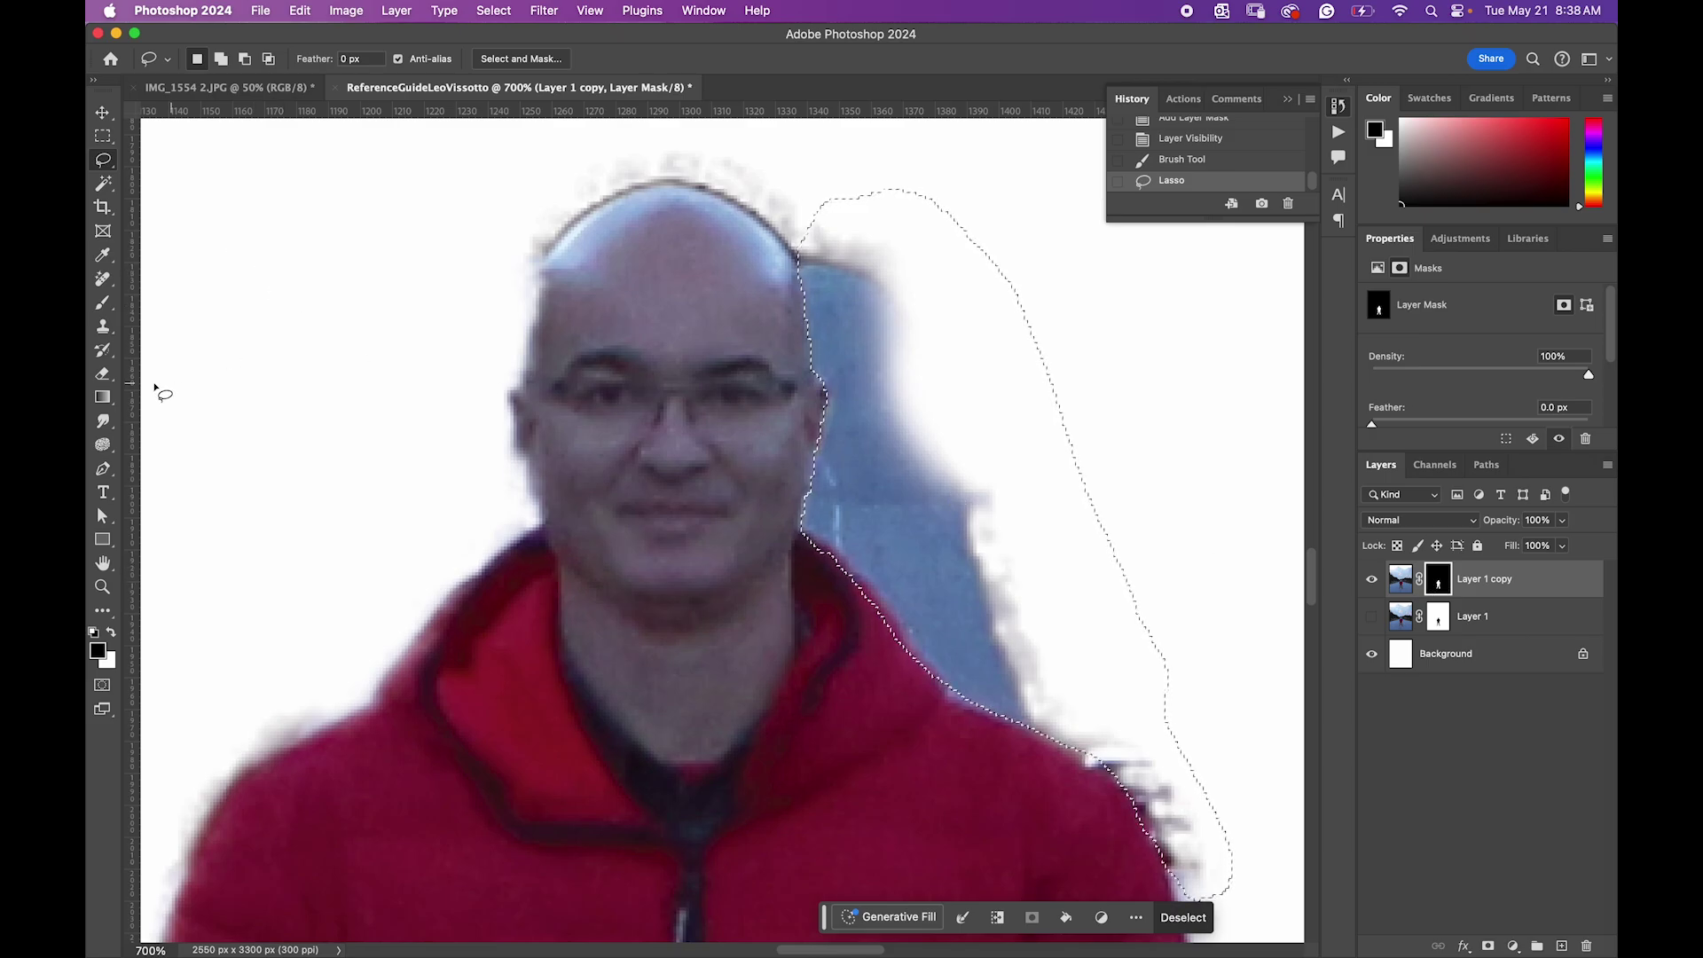
Step: Fill the selected area of the mask with black using the Paint Bucket until the leftover background is hidden, then deselect
left_click_drag(103, 396, 156, 412)
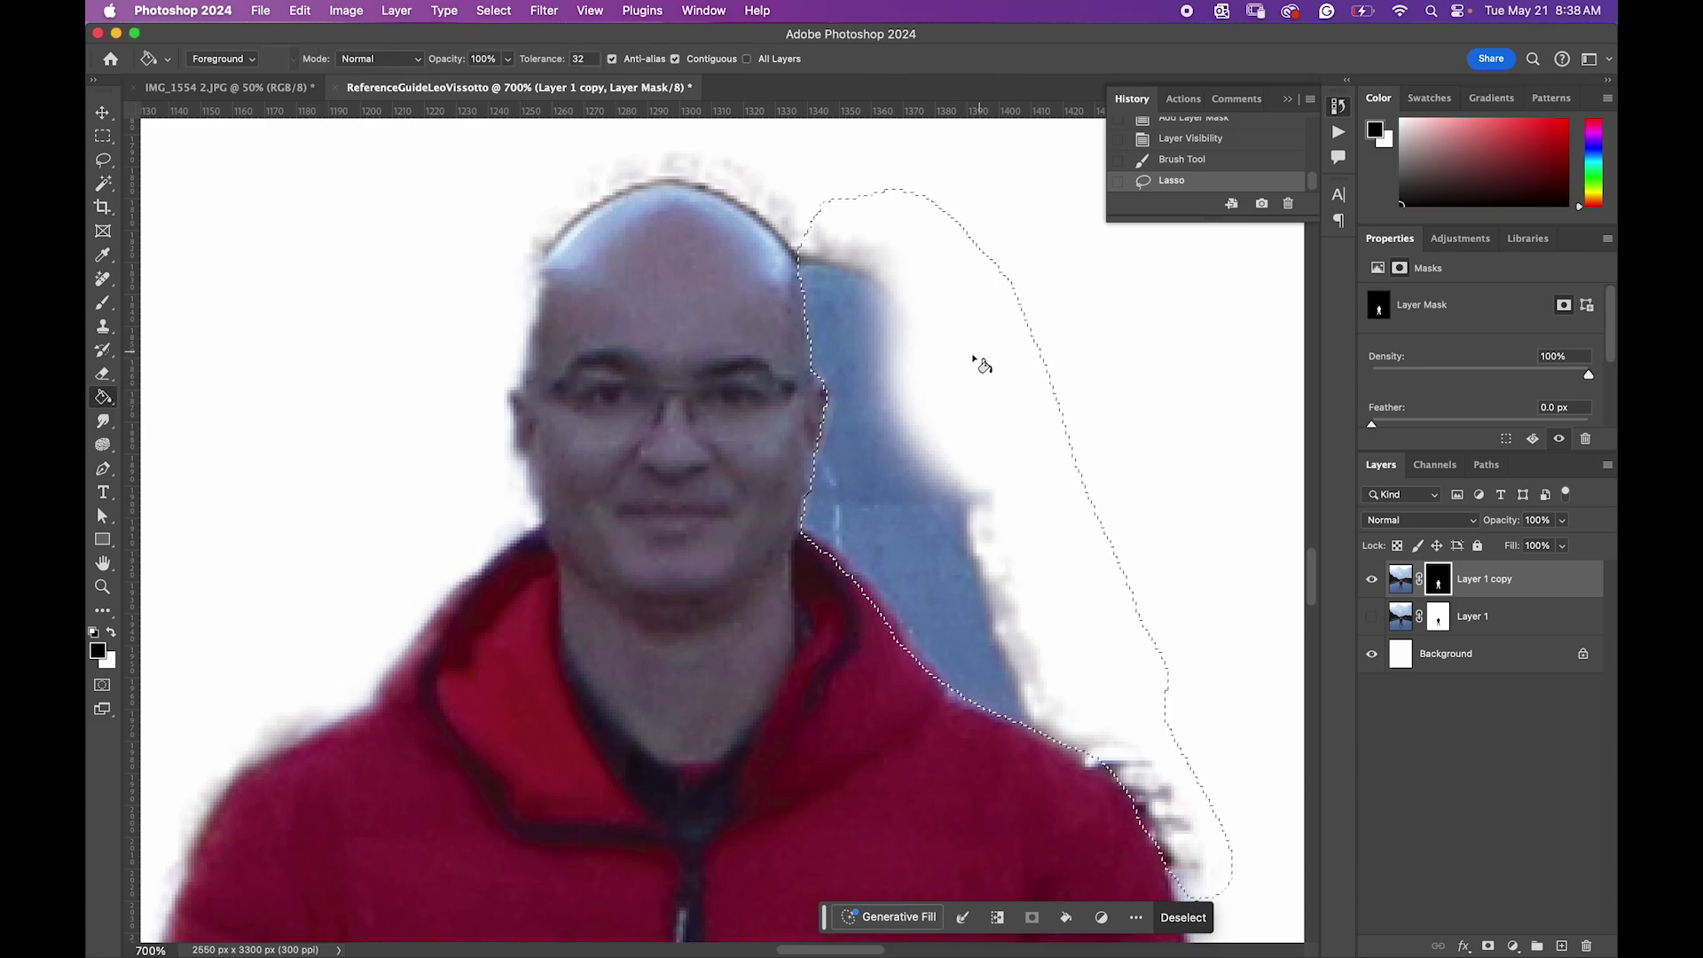
left_click(886, 370)
left_click(866, 396)
left_click(858, 396)
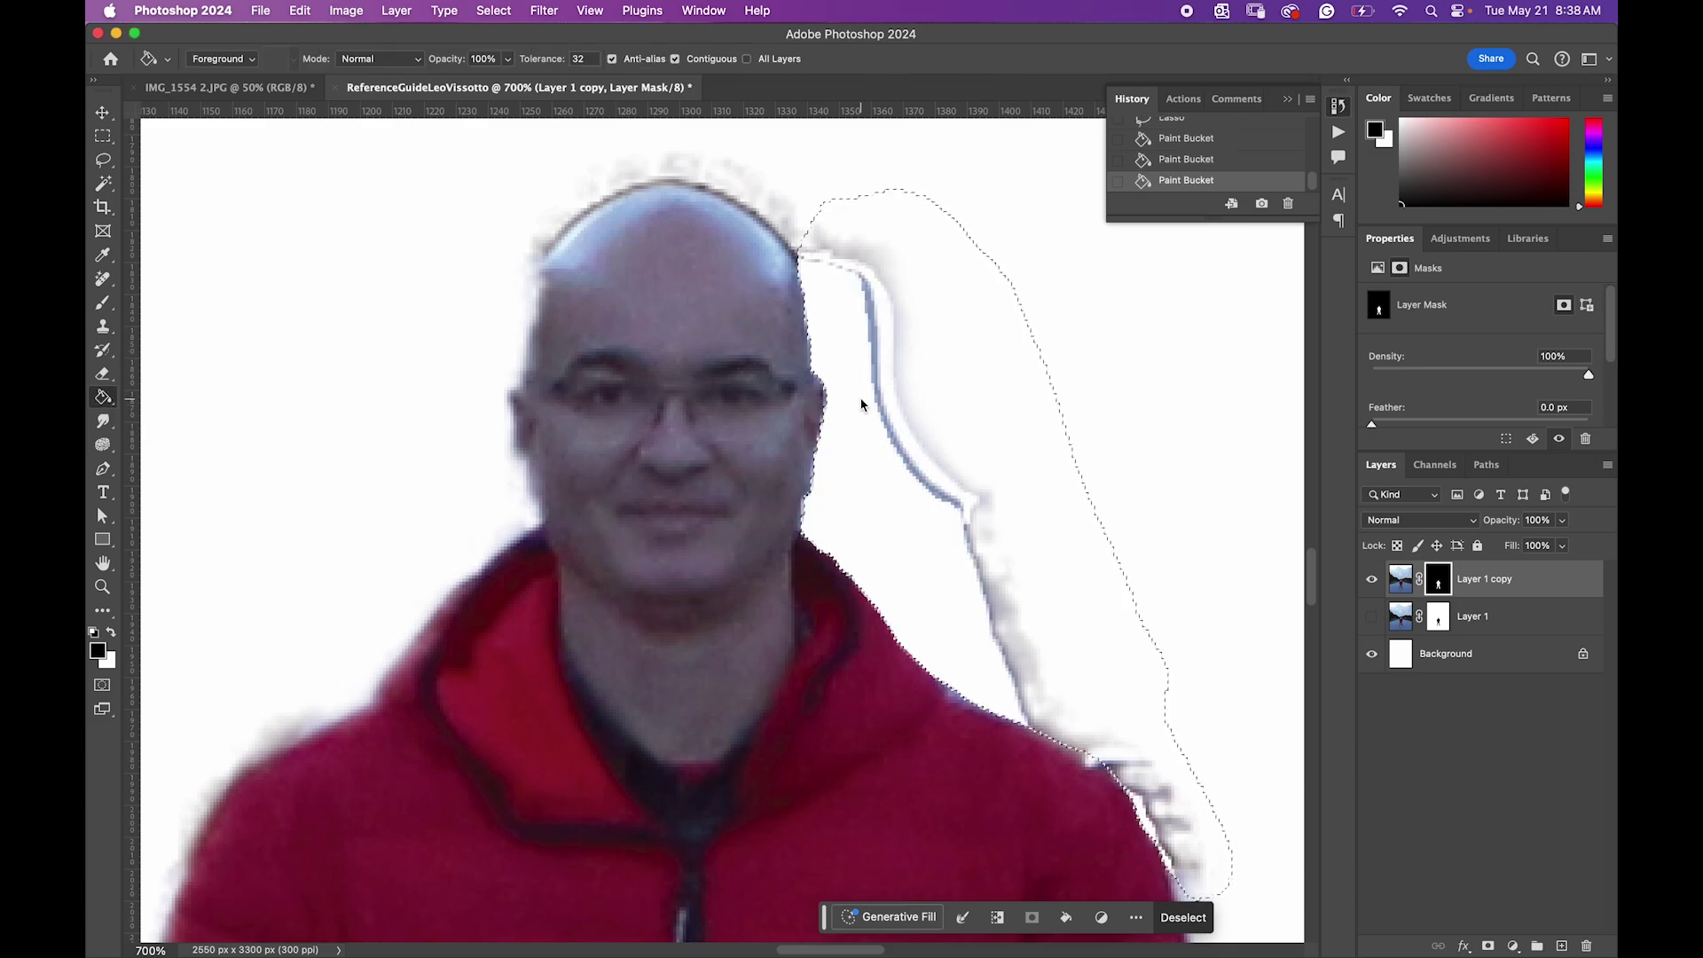
left_click(861, 404)
left_click(860, 402)
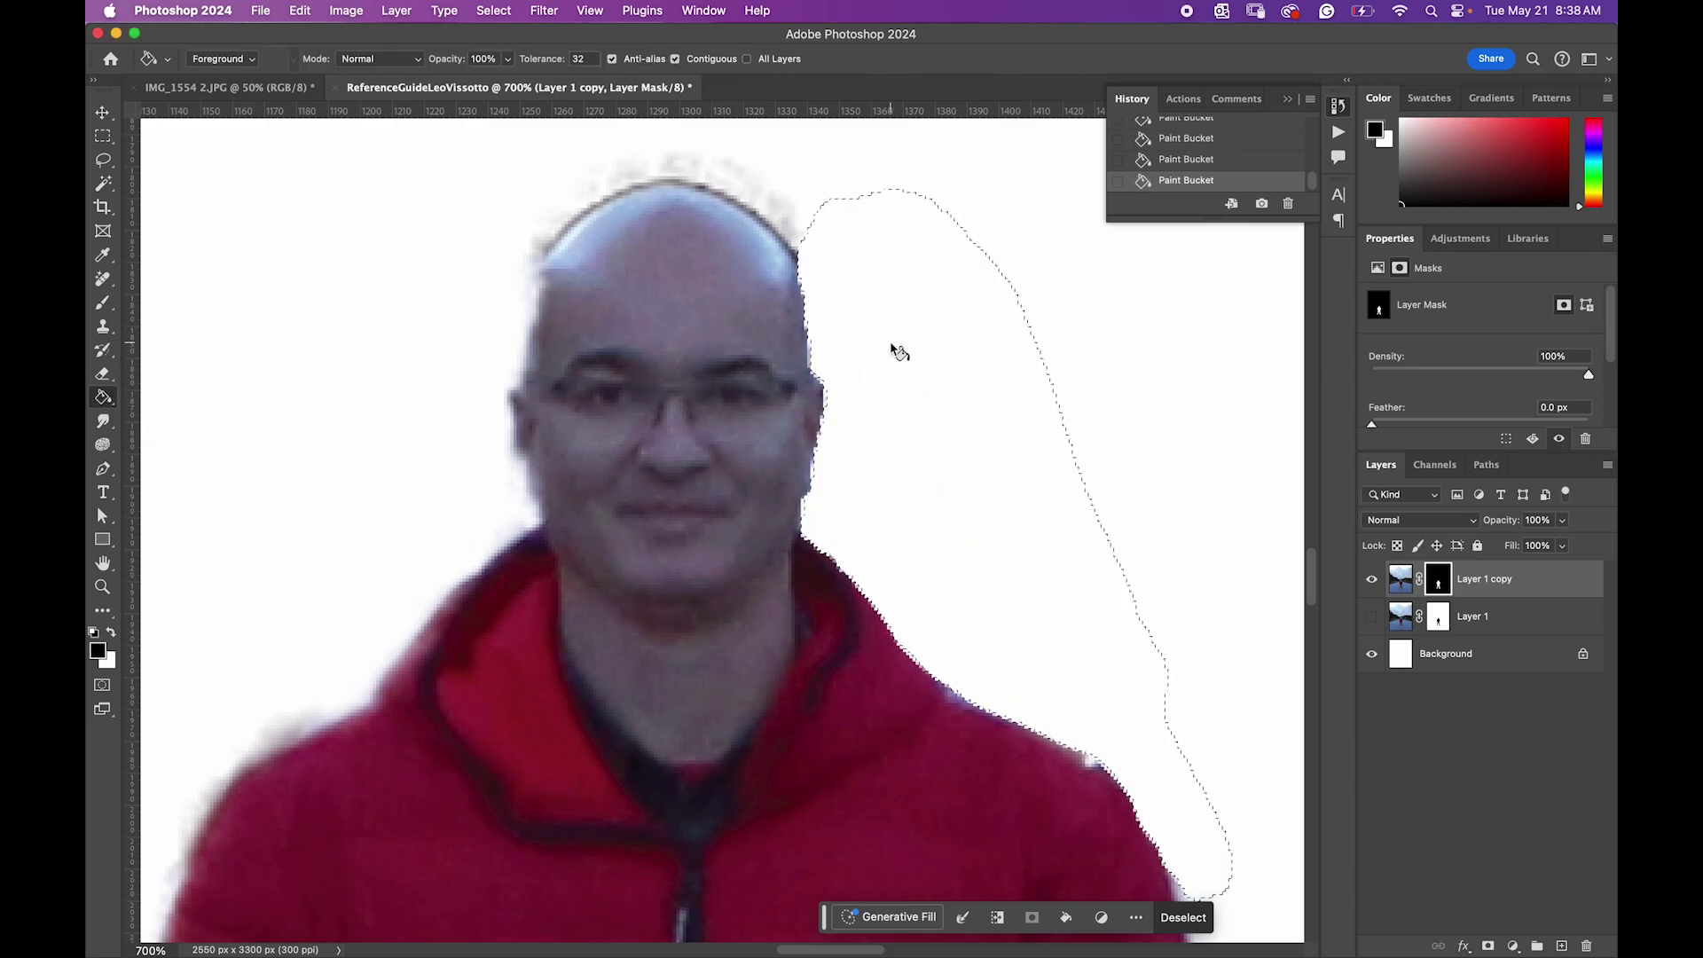
key("super+d")
key("super+minus")
key("super+minus")
key("super+minus")
key("super+minus")
key("super+minus")
key("super+minus")
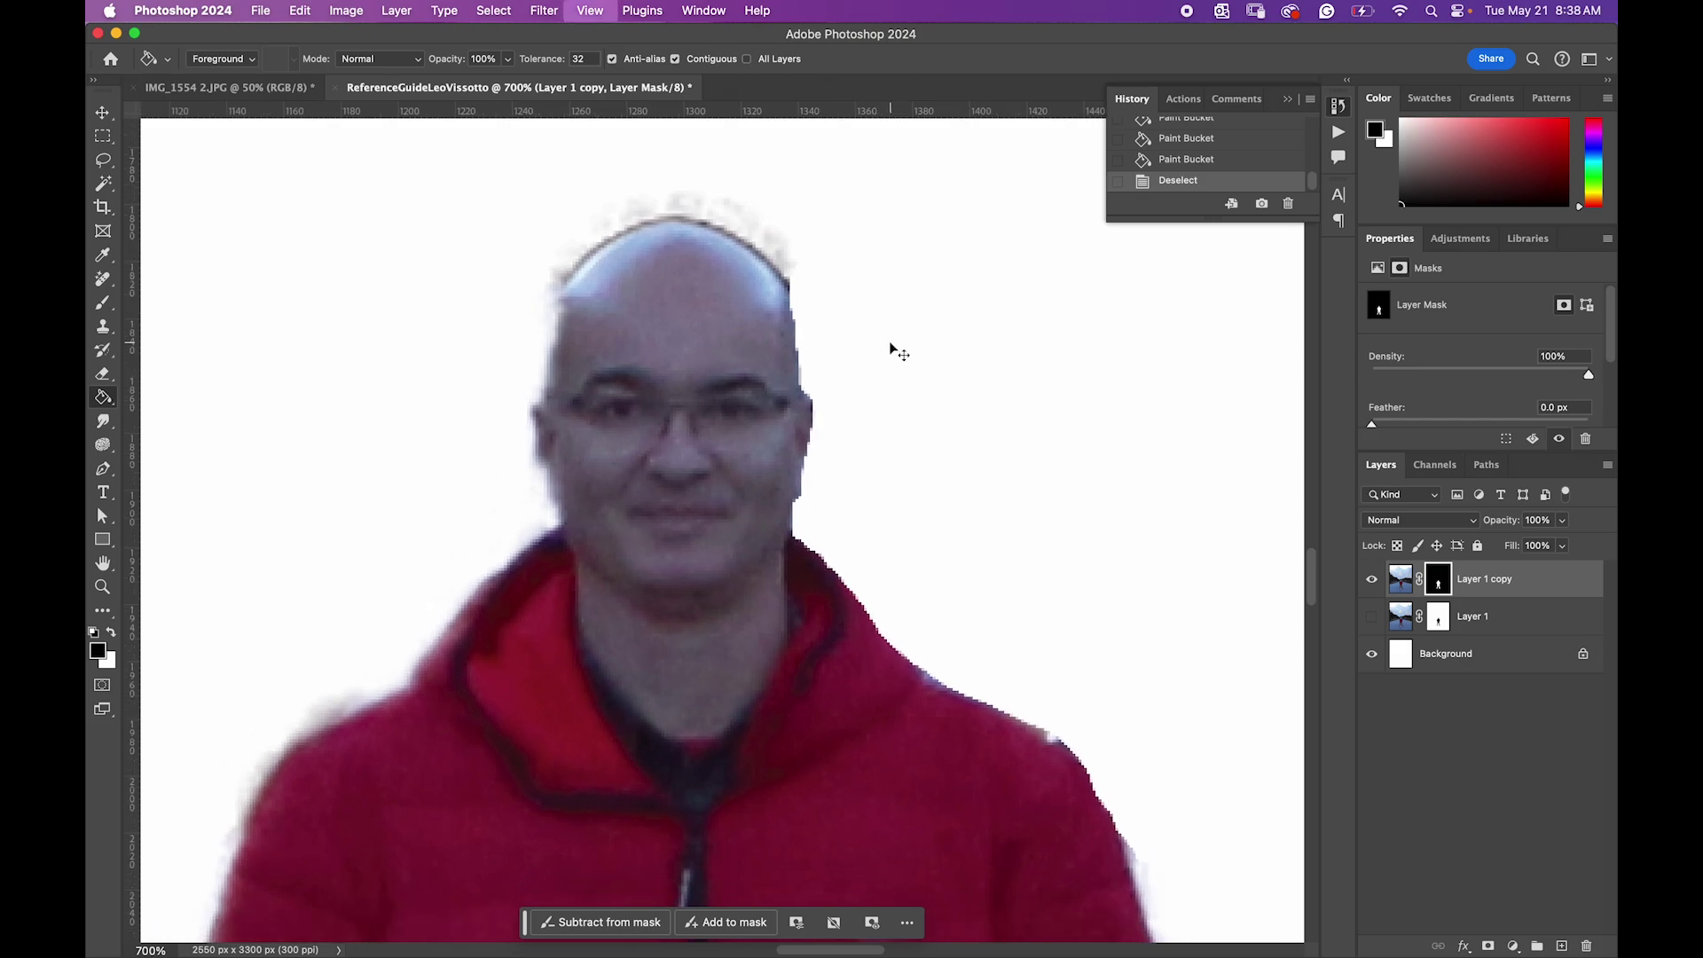
Step: Hide Layer 1 copy, show Layer 1, and delete Layer 1's layer mask without applying it
scroll(891, 346, "down", 5)
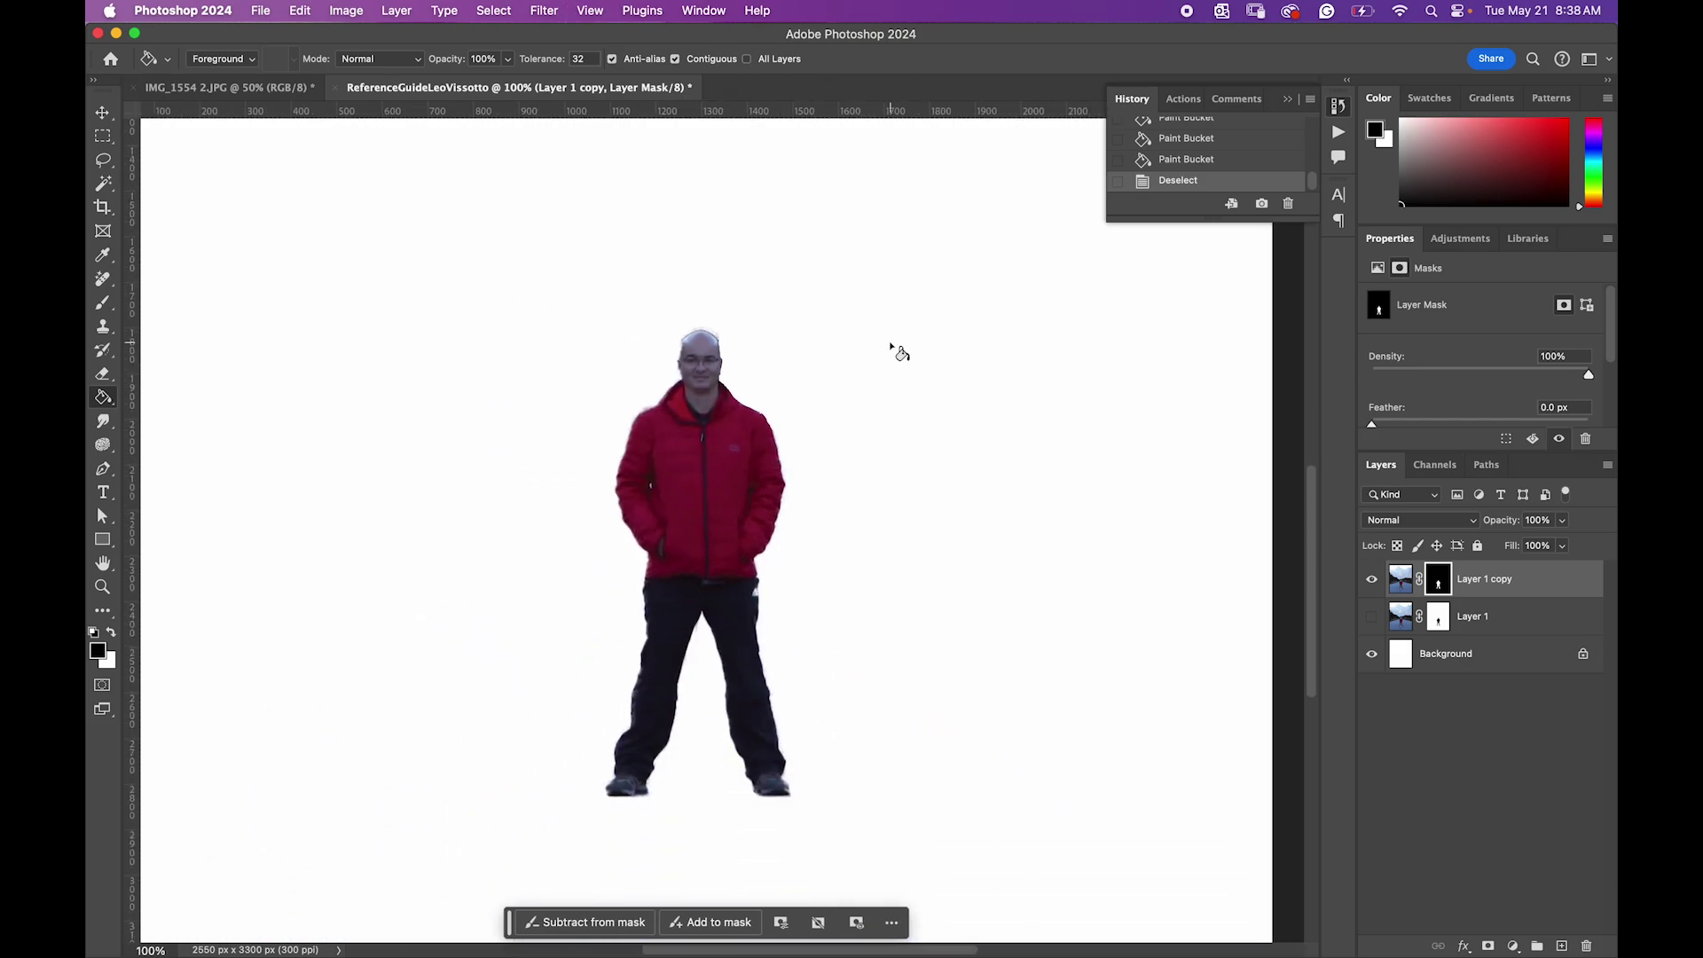
left_click(1371, 582)
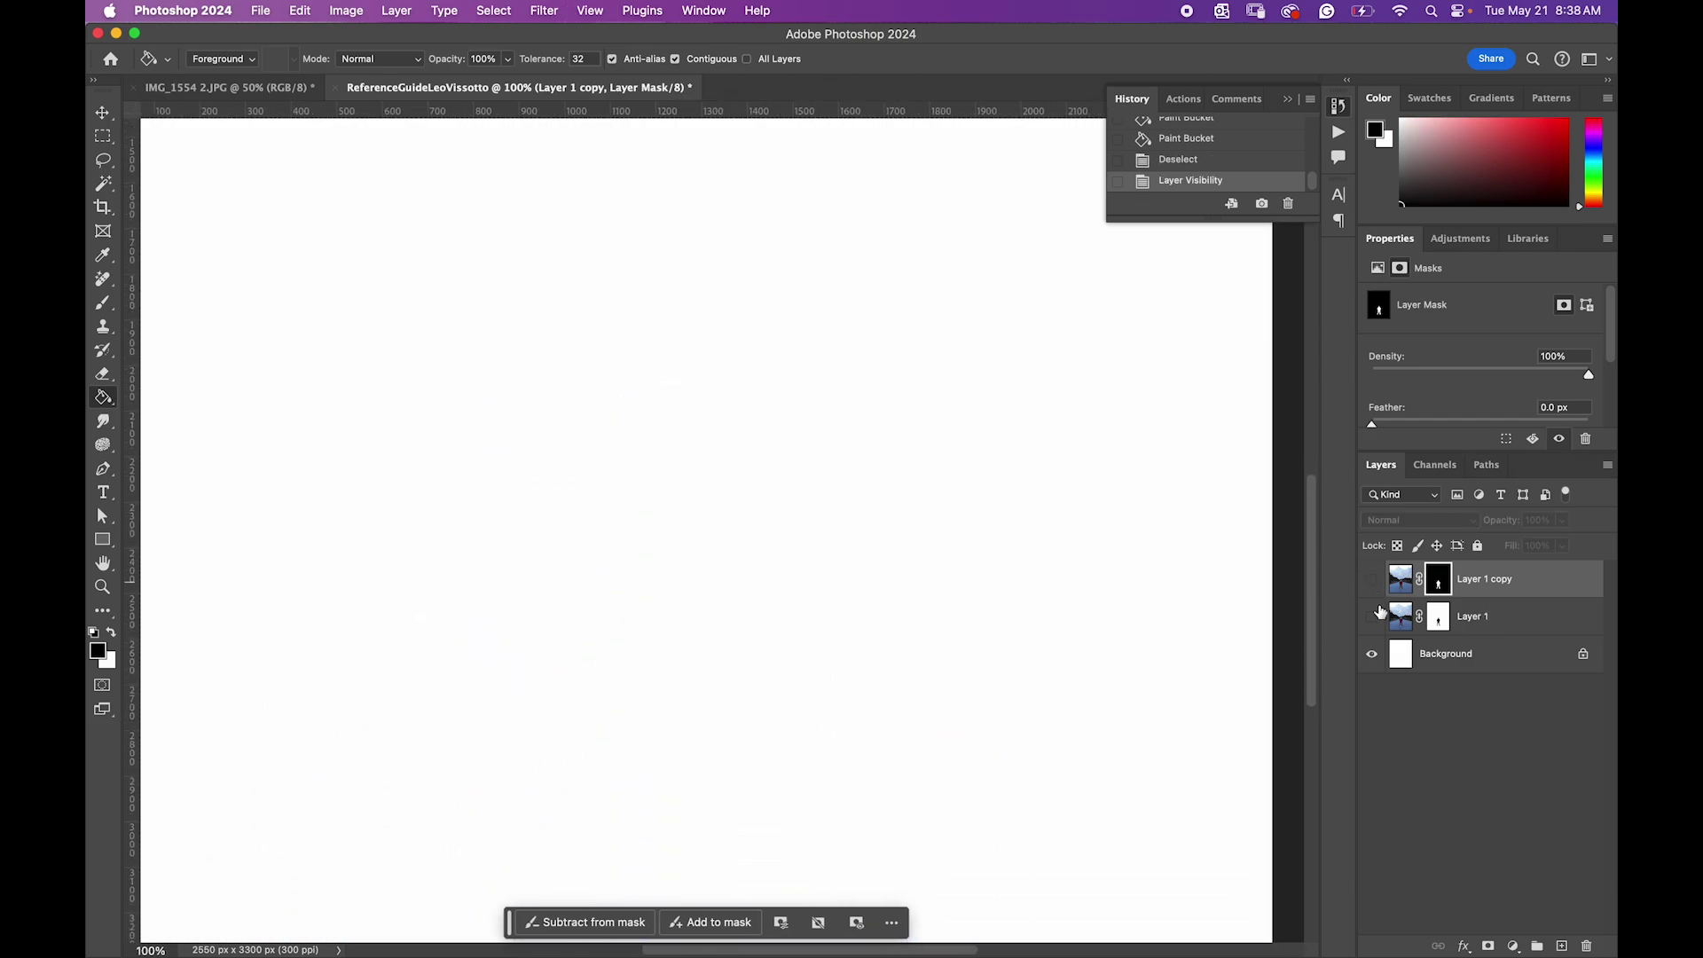
left_click(1376, 619)
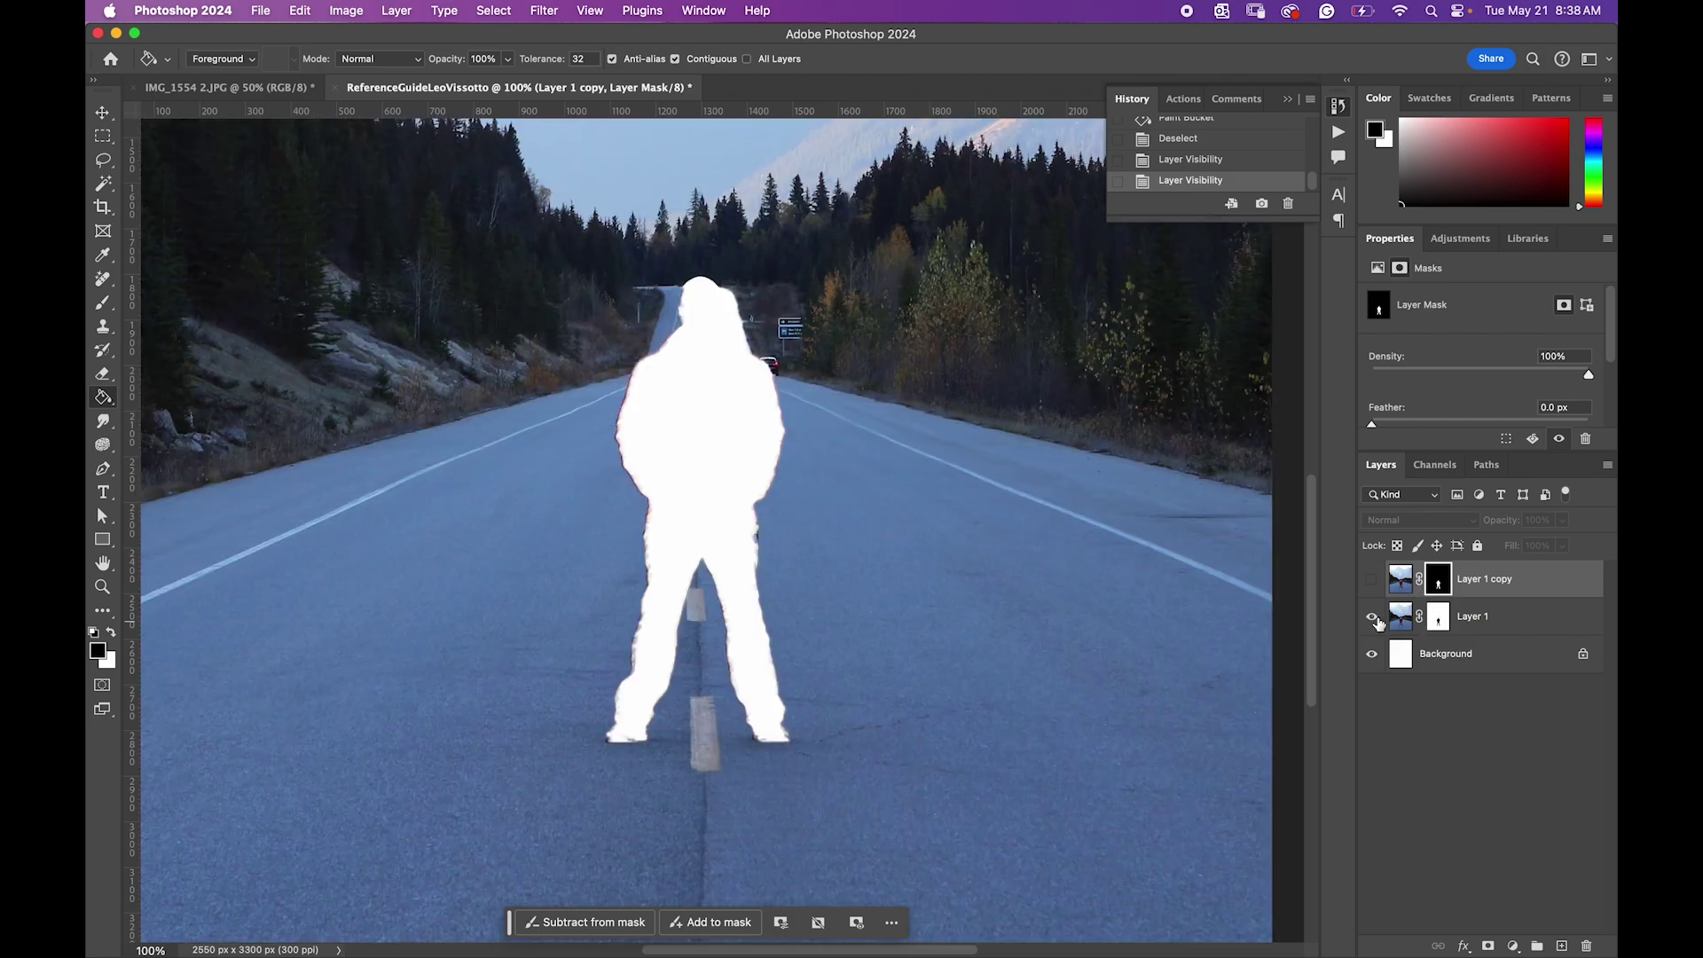
left_click_drag(1438, 624, 1585, 948)
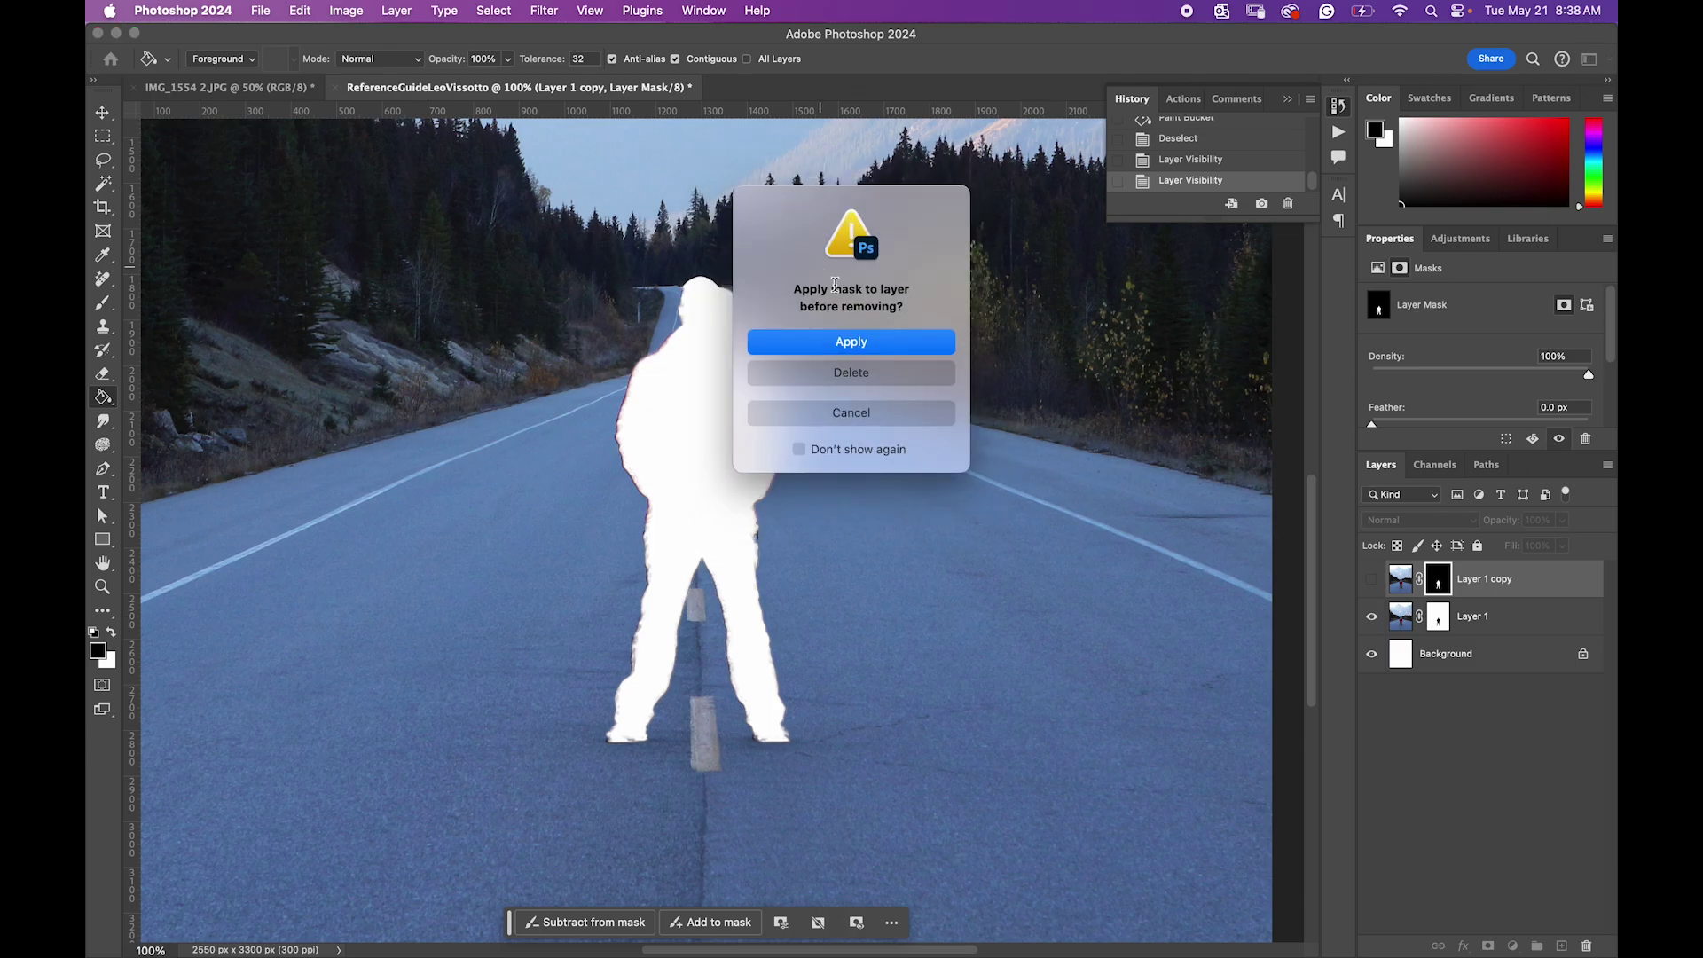
left_click(867, 376)
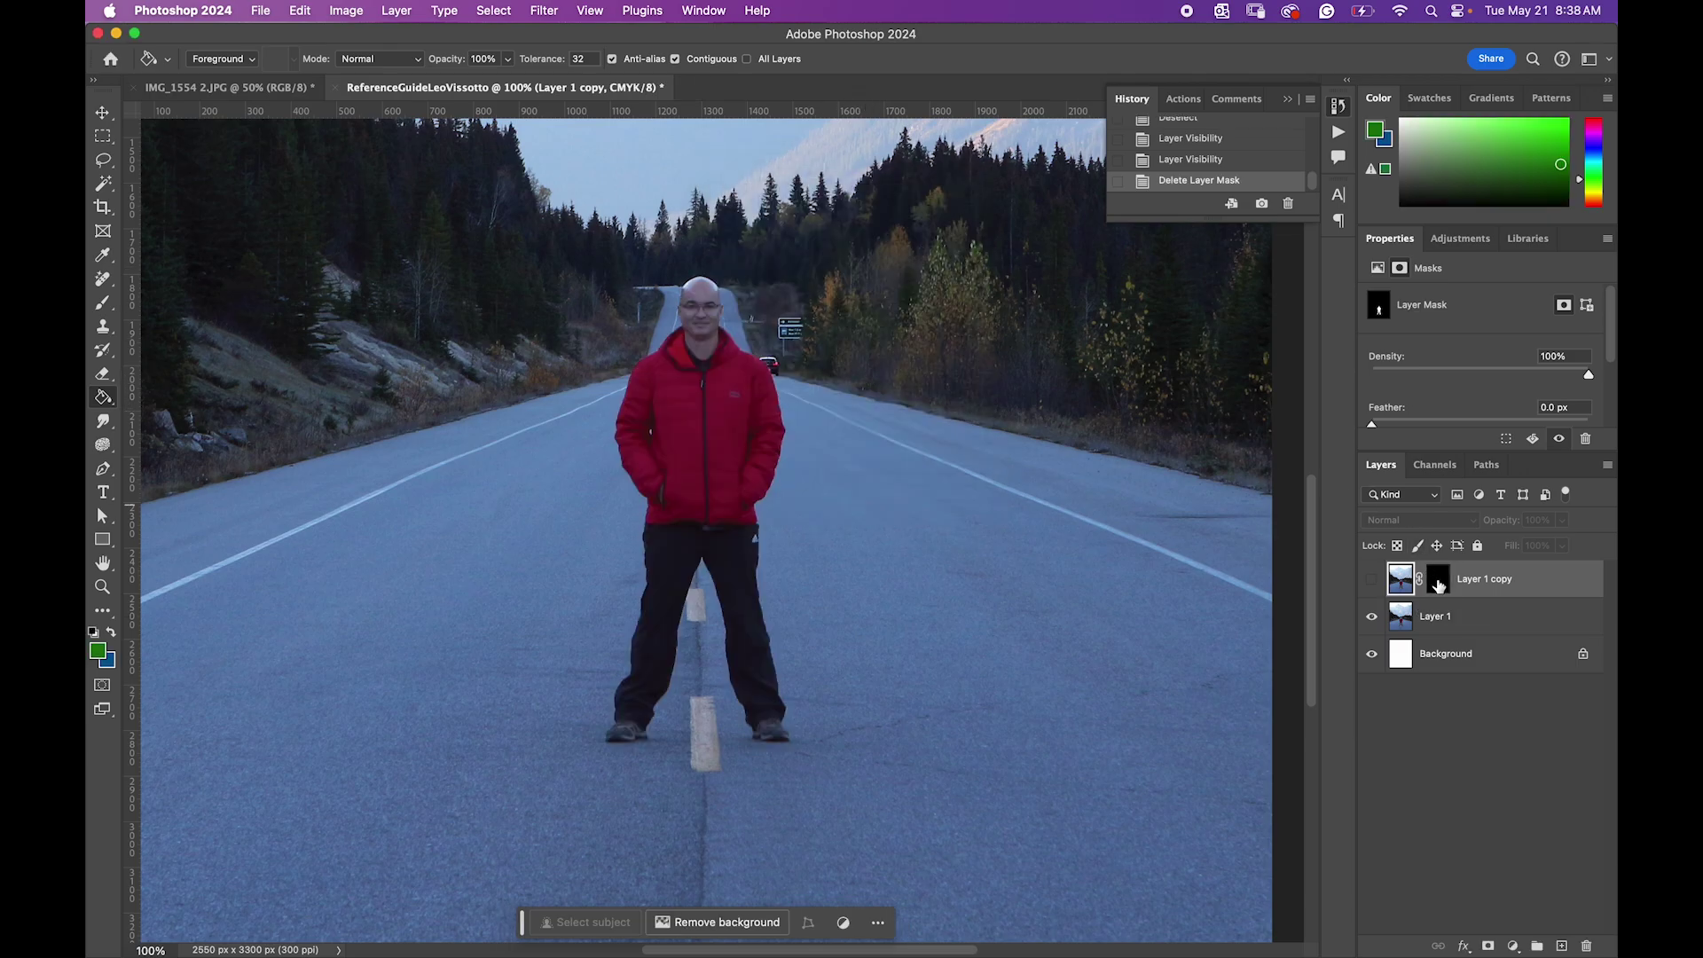
Step: Load Layer 1 copy's mask as a selection, invert it, and add it to Layer 1 as a layer mask
left_click(1438, 584, "super")
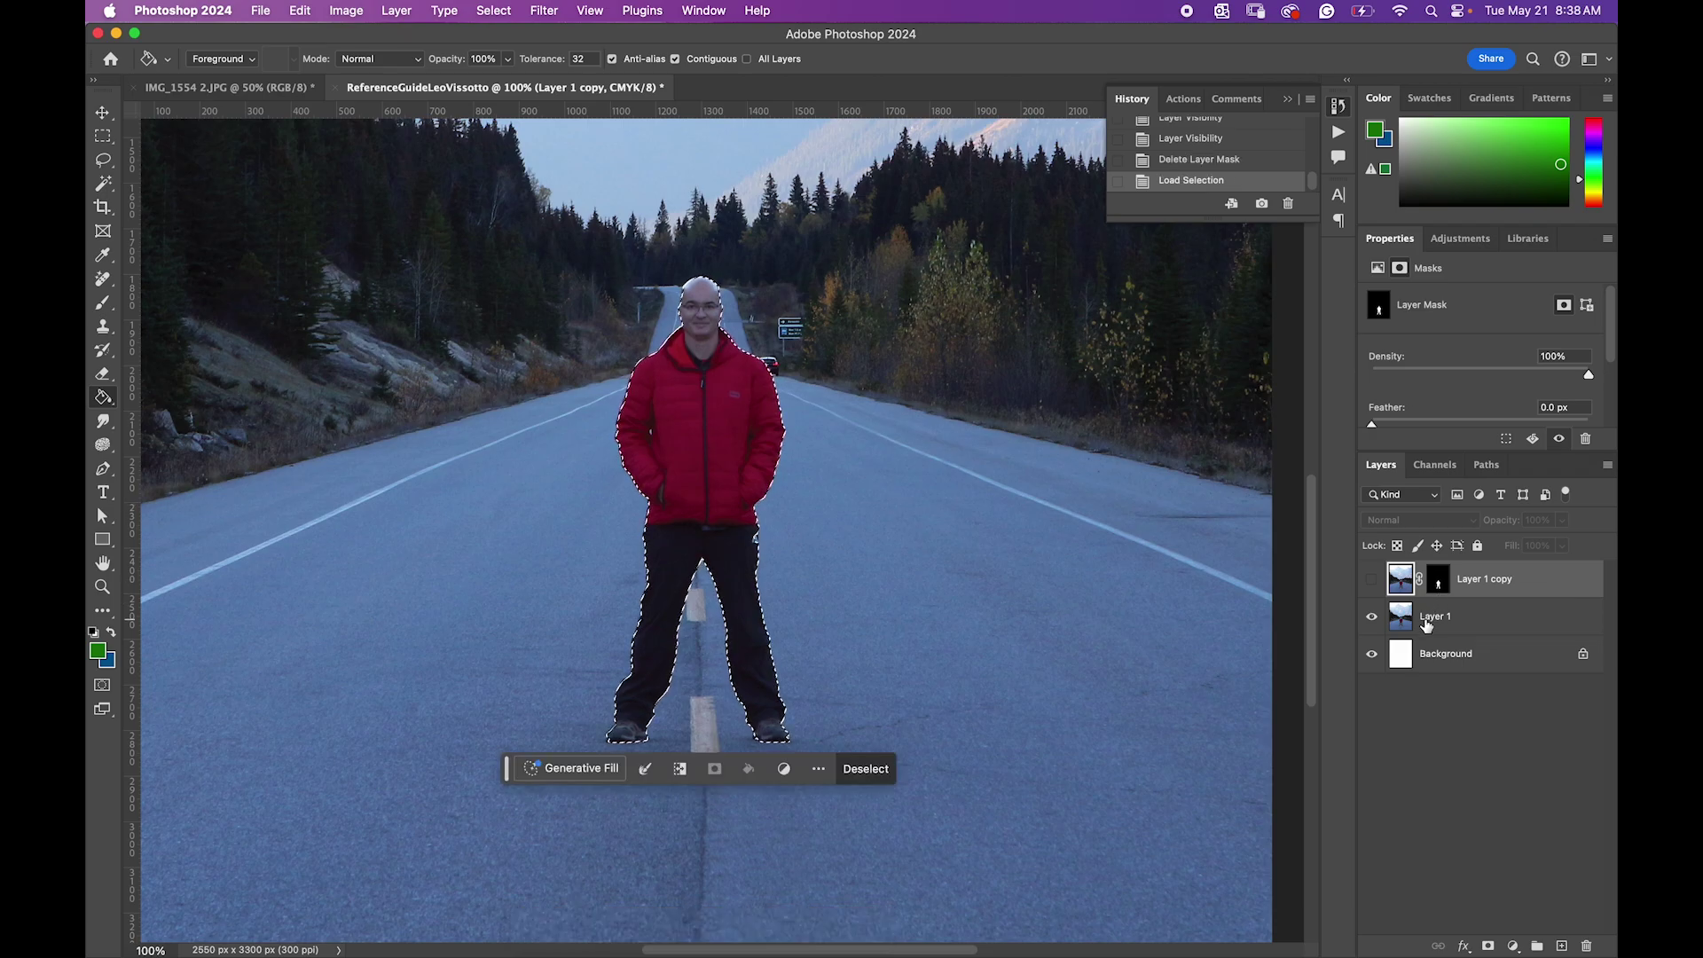
left_click(1425, 623)
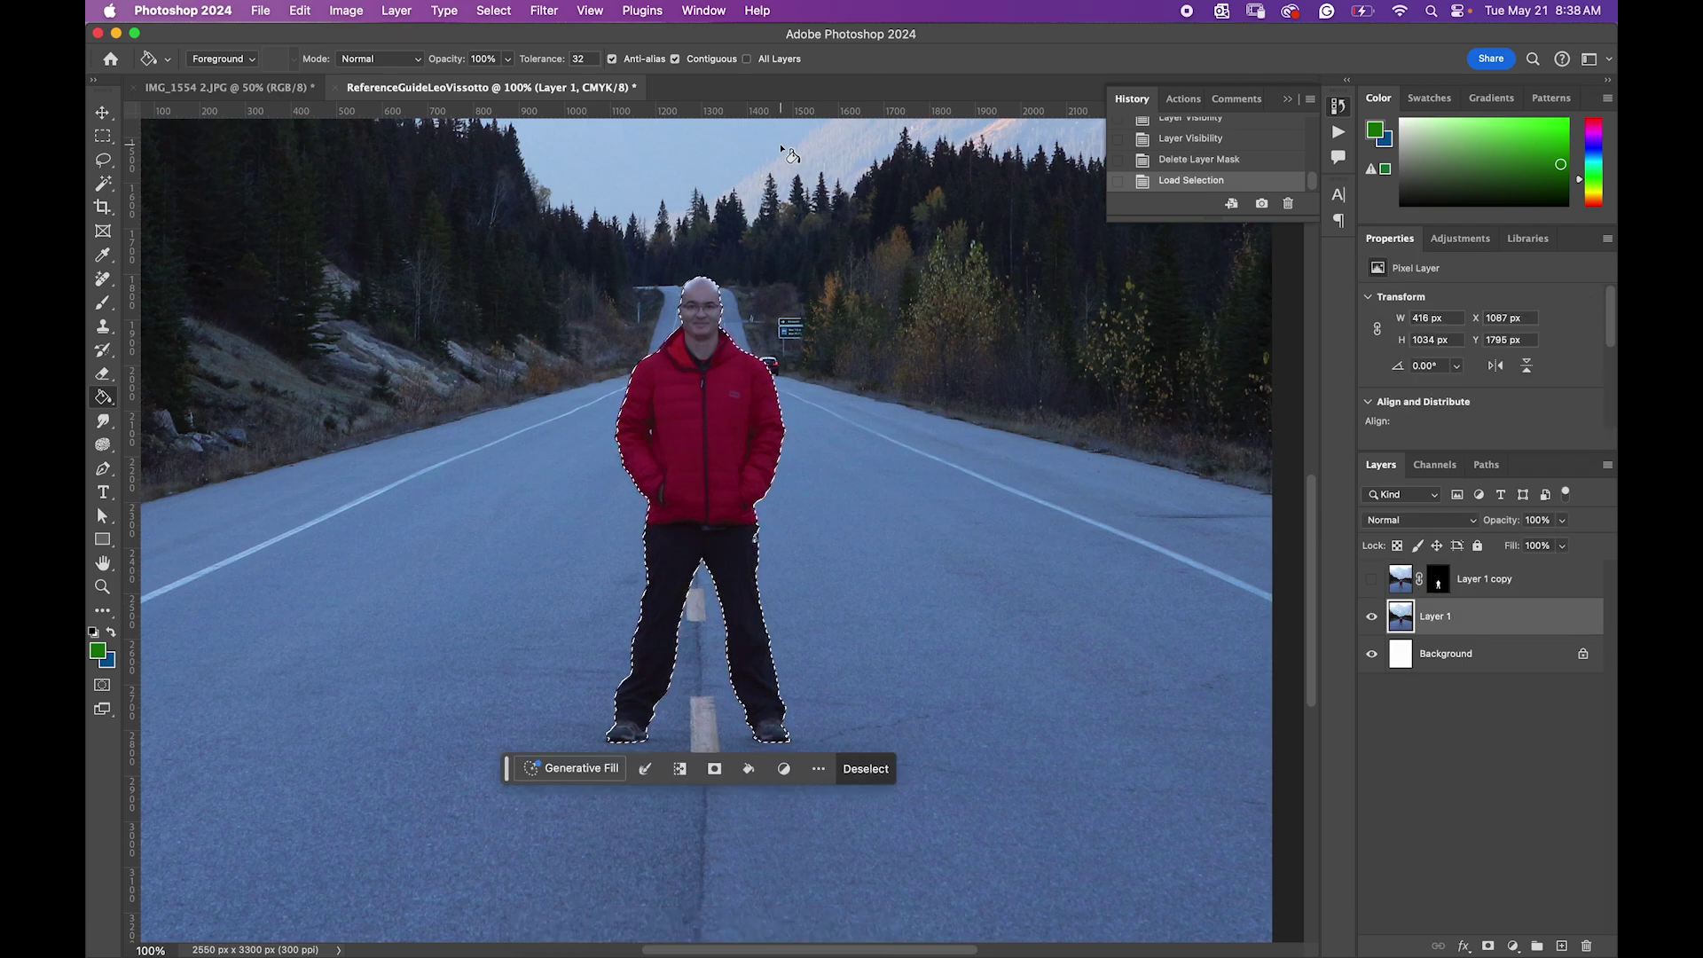
left_click(493, 10)
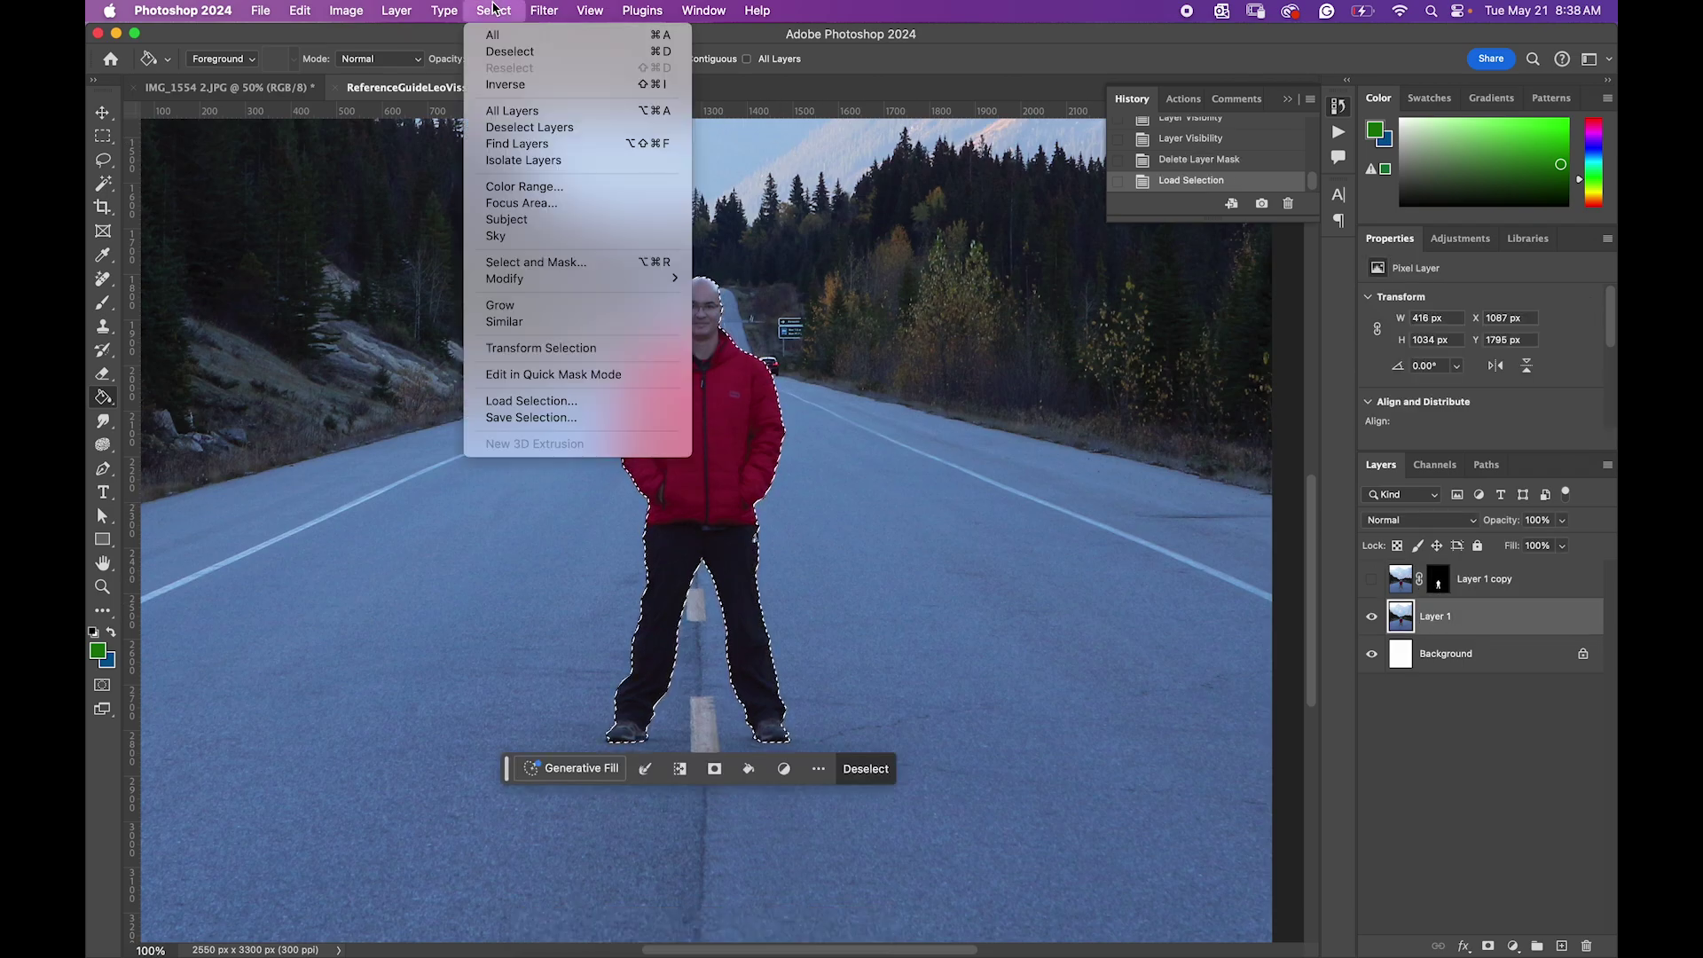
left_click(523, 84)
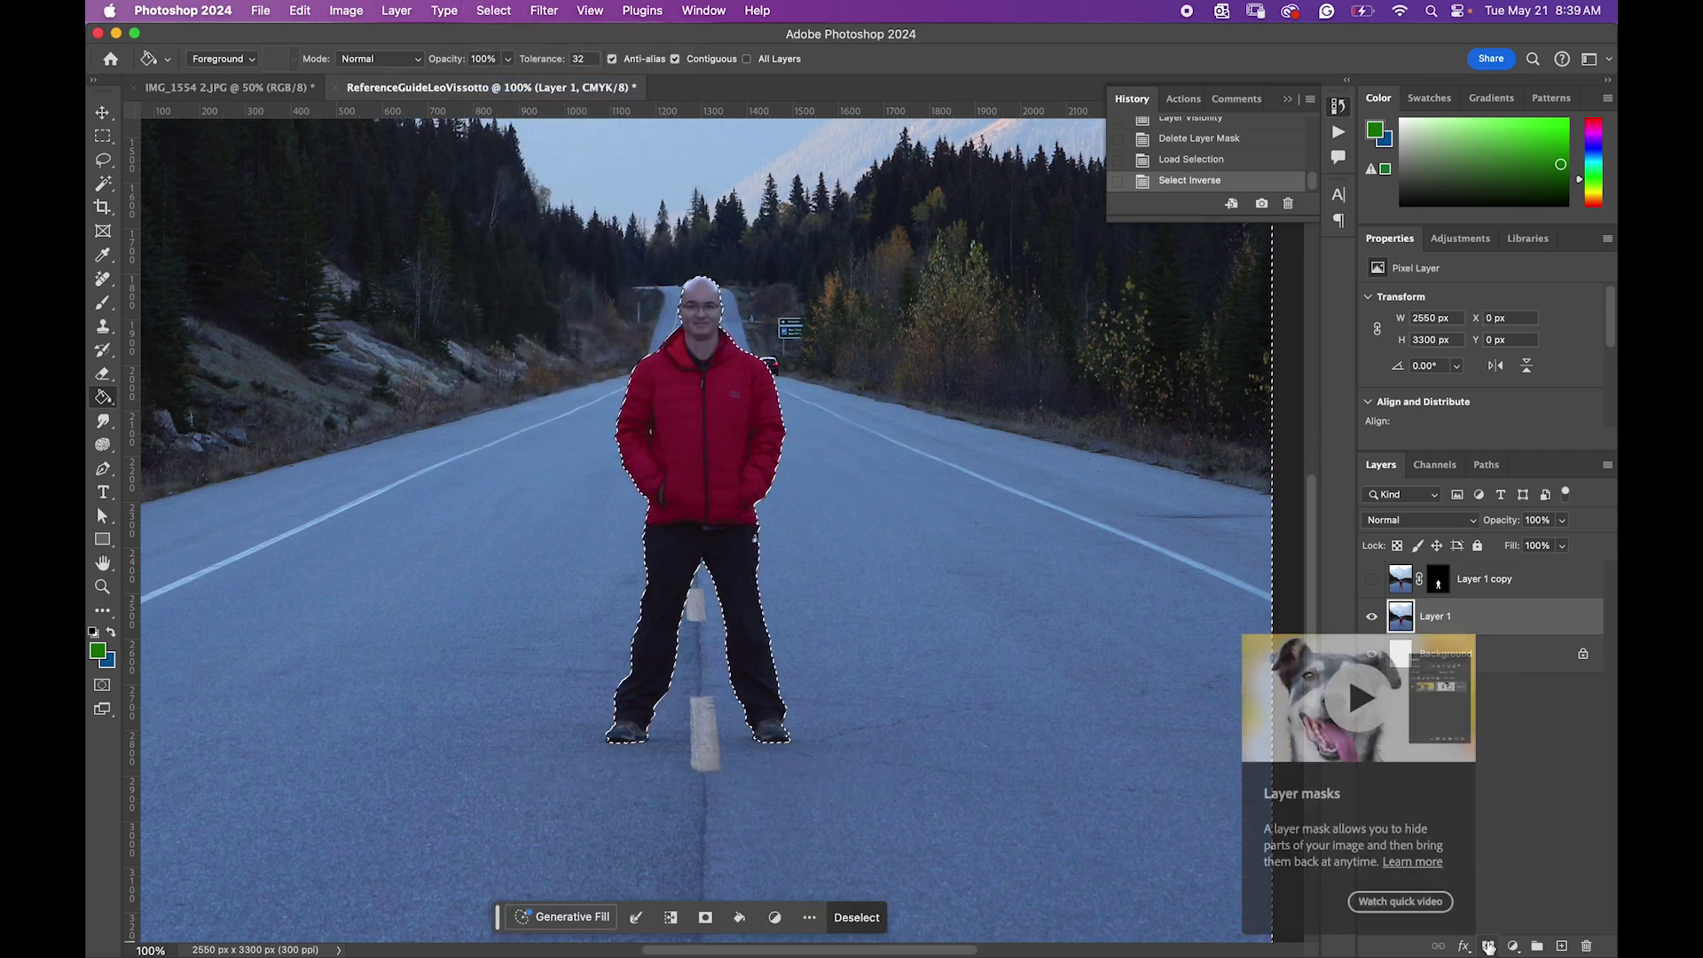
left_click(1488, 946)
Step: Show Layer 1 copy again and toggle Layer 1's visibility to compare the cutout with the background, leaving both layers shown
left_click(1371, 618)
left_click(1371, 618)
left_click(1373, 580)
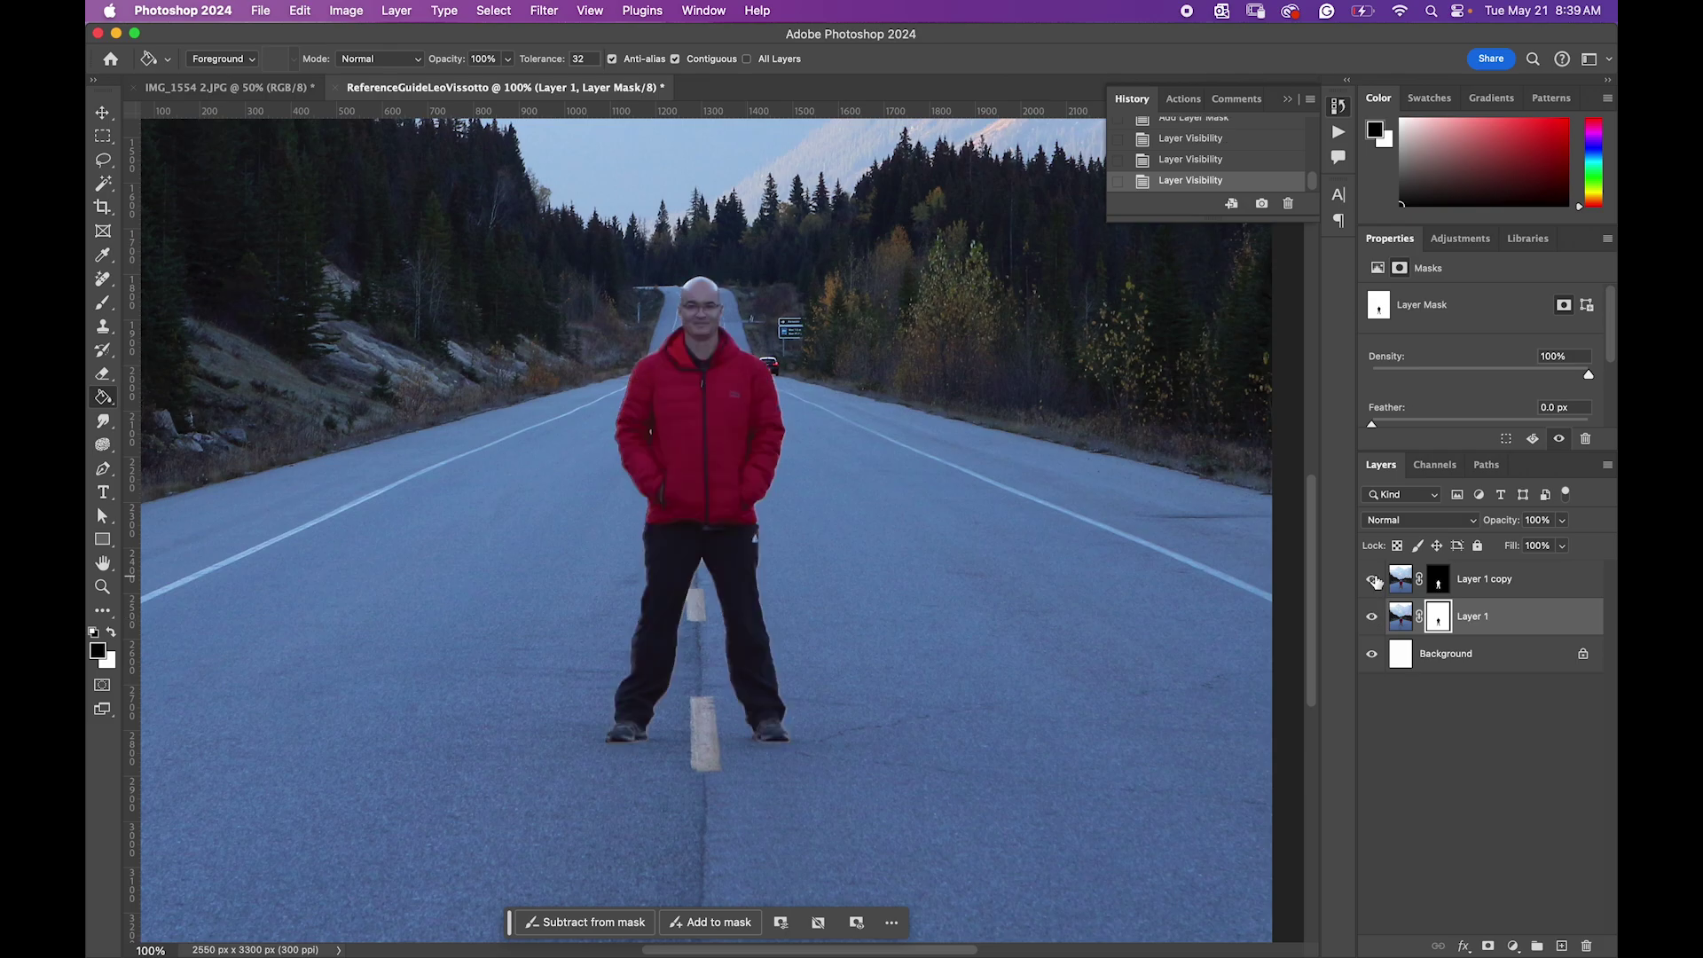
left_click(1372, 618)
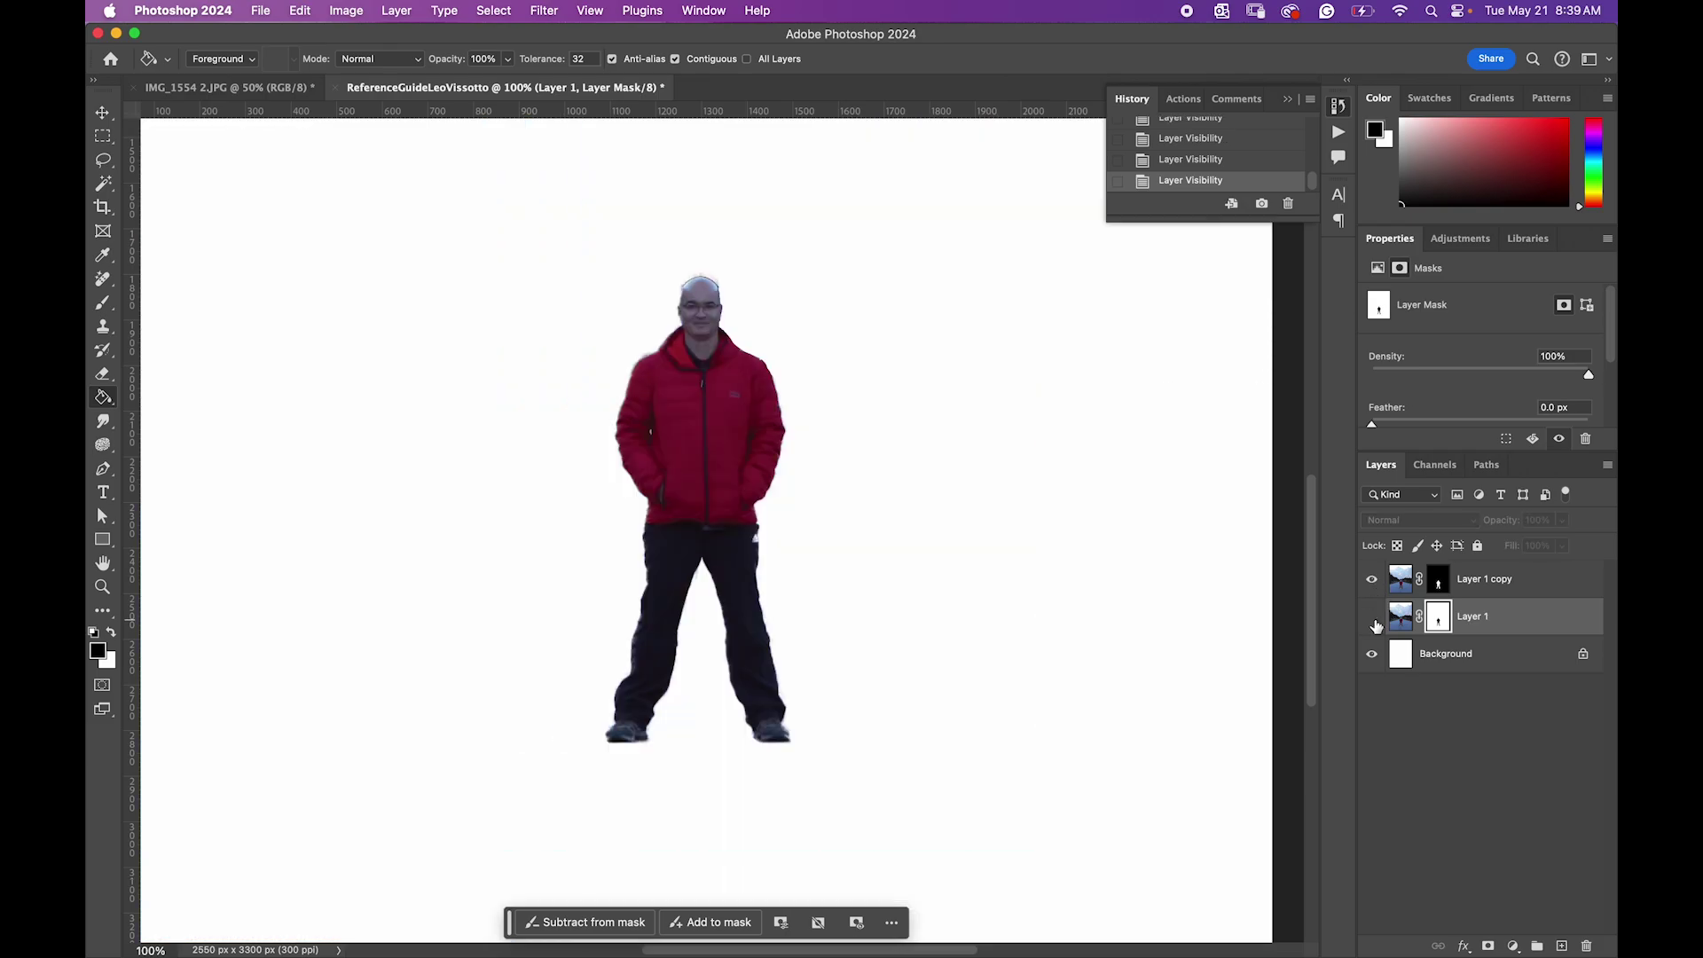
left_click(1372, 620)
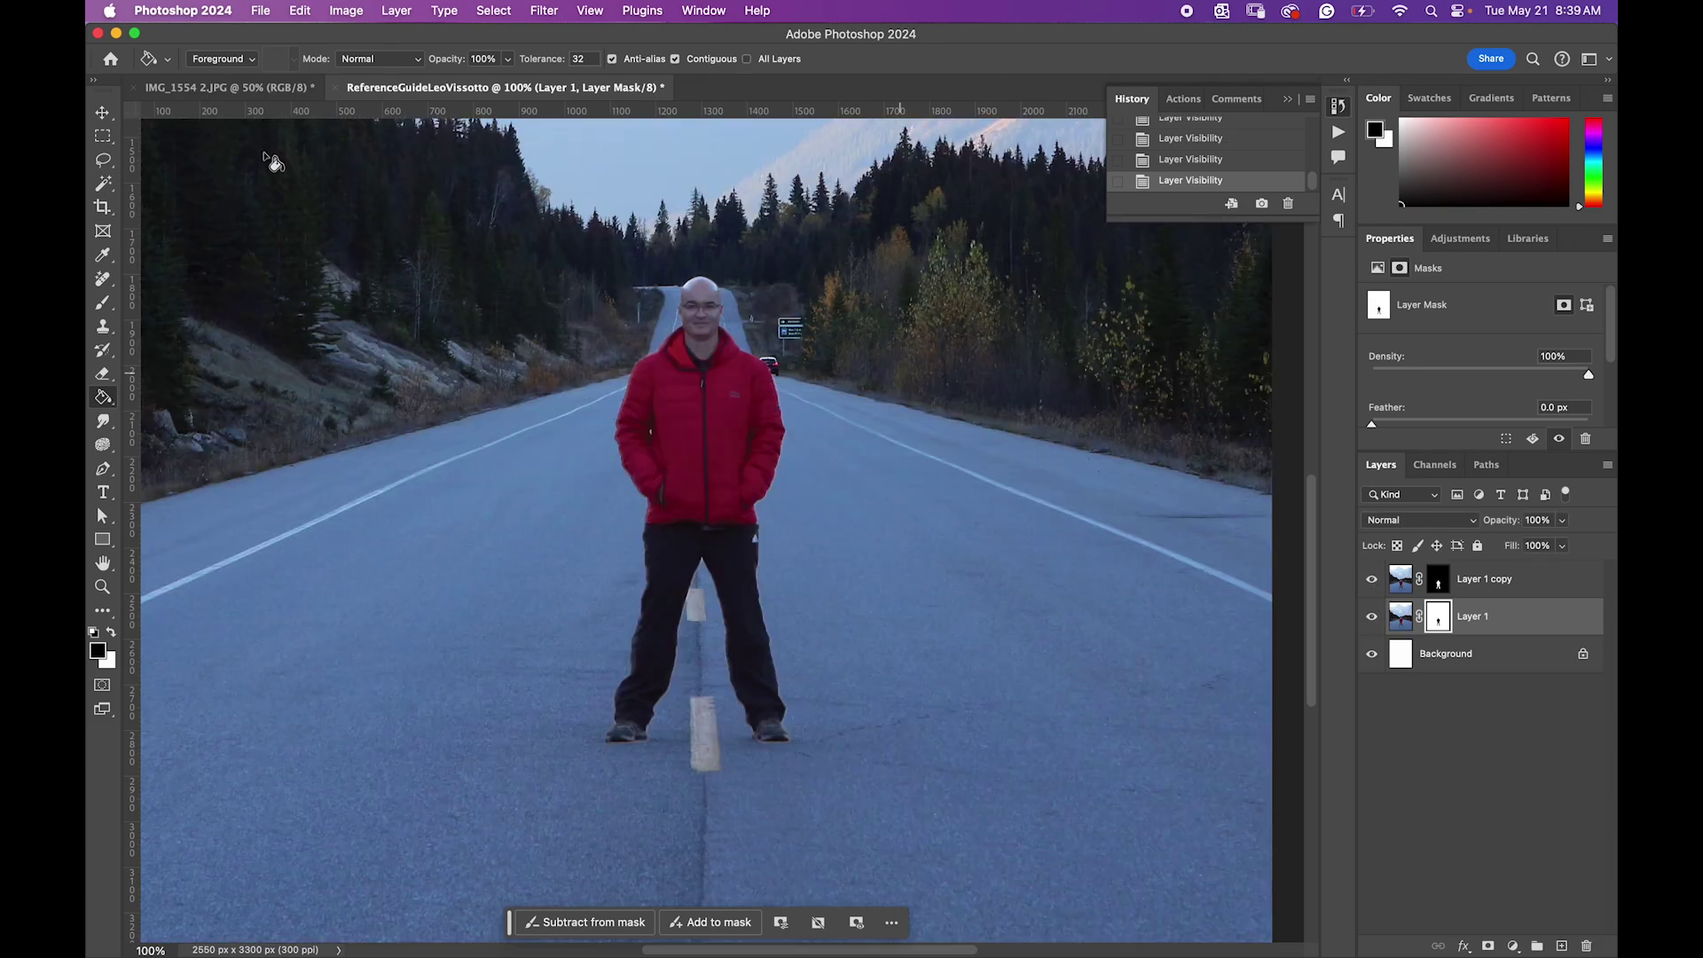
Step: Switch to Safari, read through the Reference Guide assignment instructions, and return to Photoshop
left_click_drag(87, 293, 1155, 15)
scroll(914, 495, "down", 3)
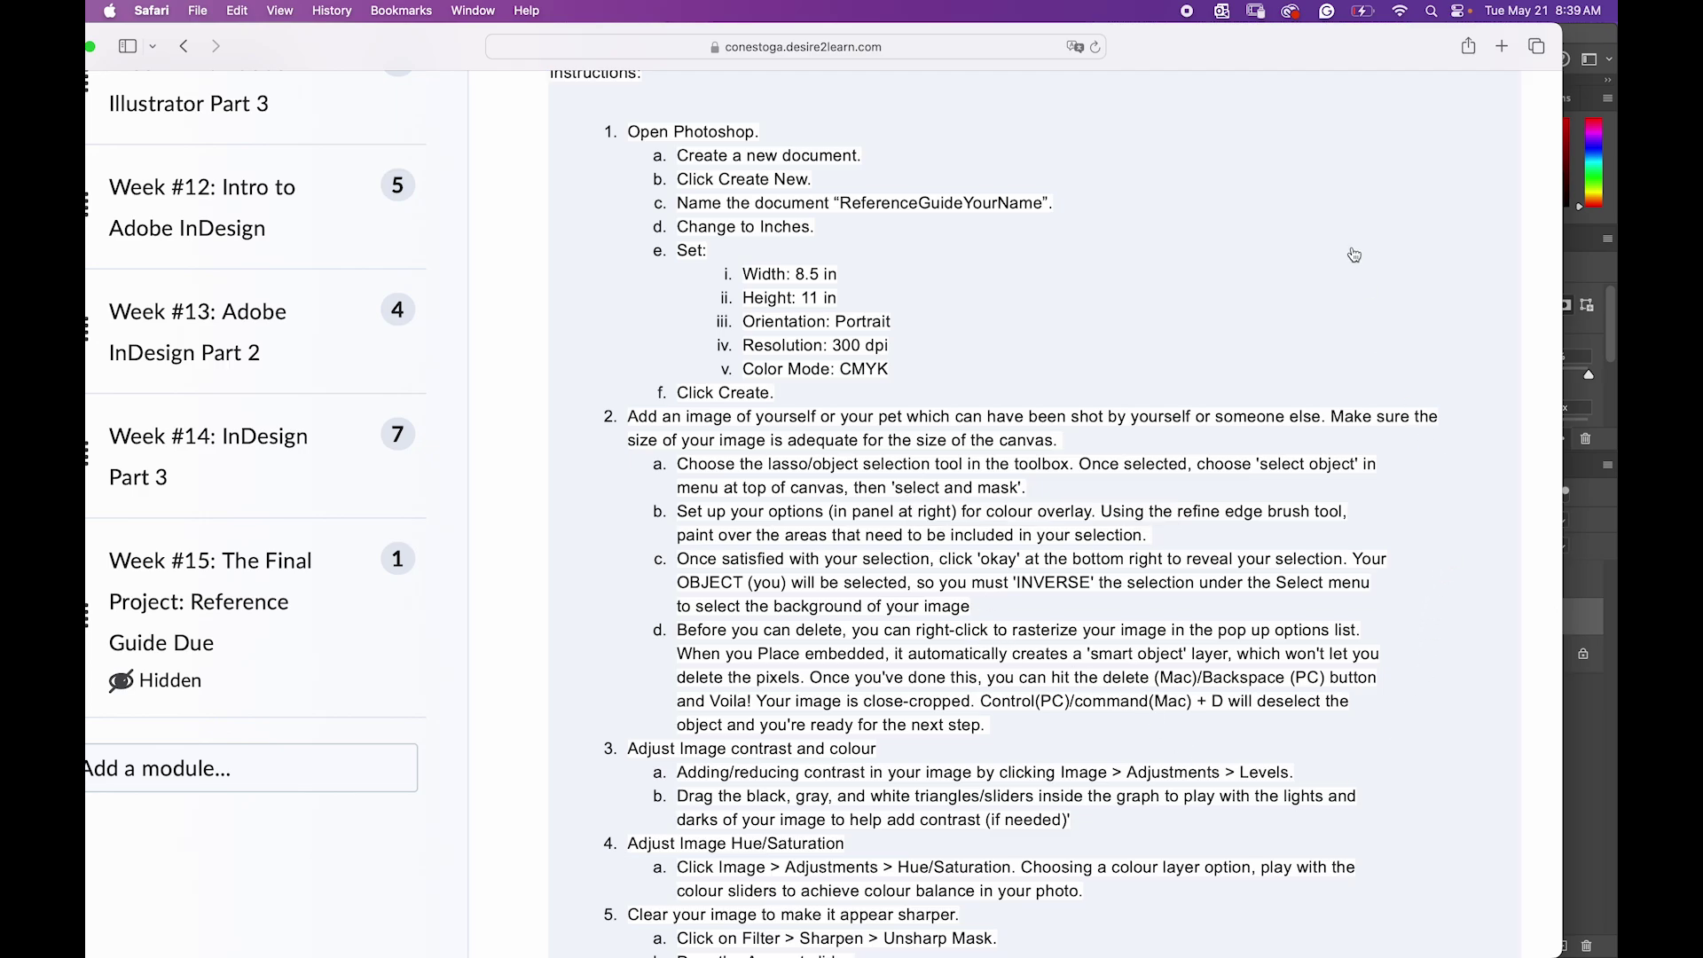
scroll(1355, 256, "up", 3)
scroll(807, 532, "up", 6)
scroll(1224, 451, "down", 7)
scroll(1277, 536, "down", 4)
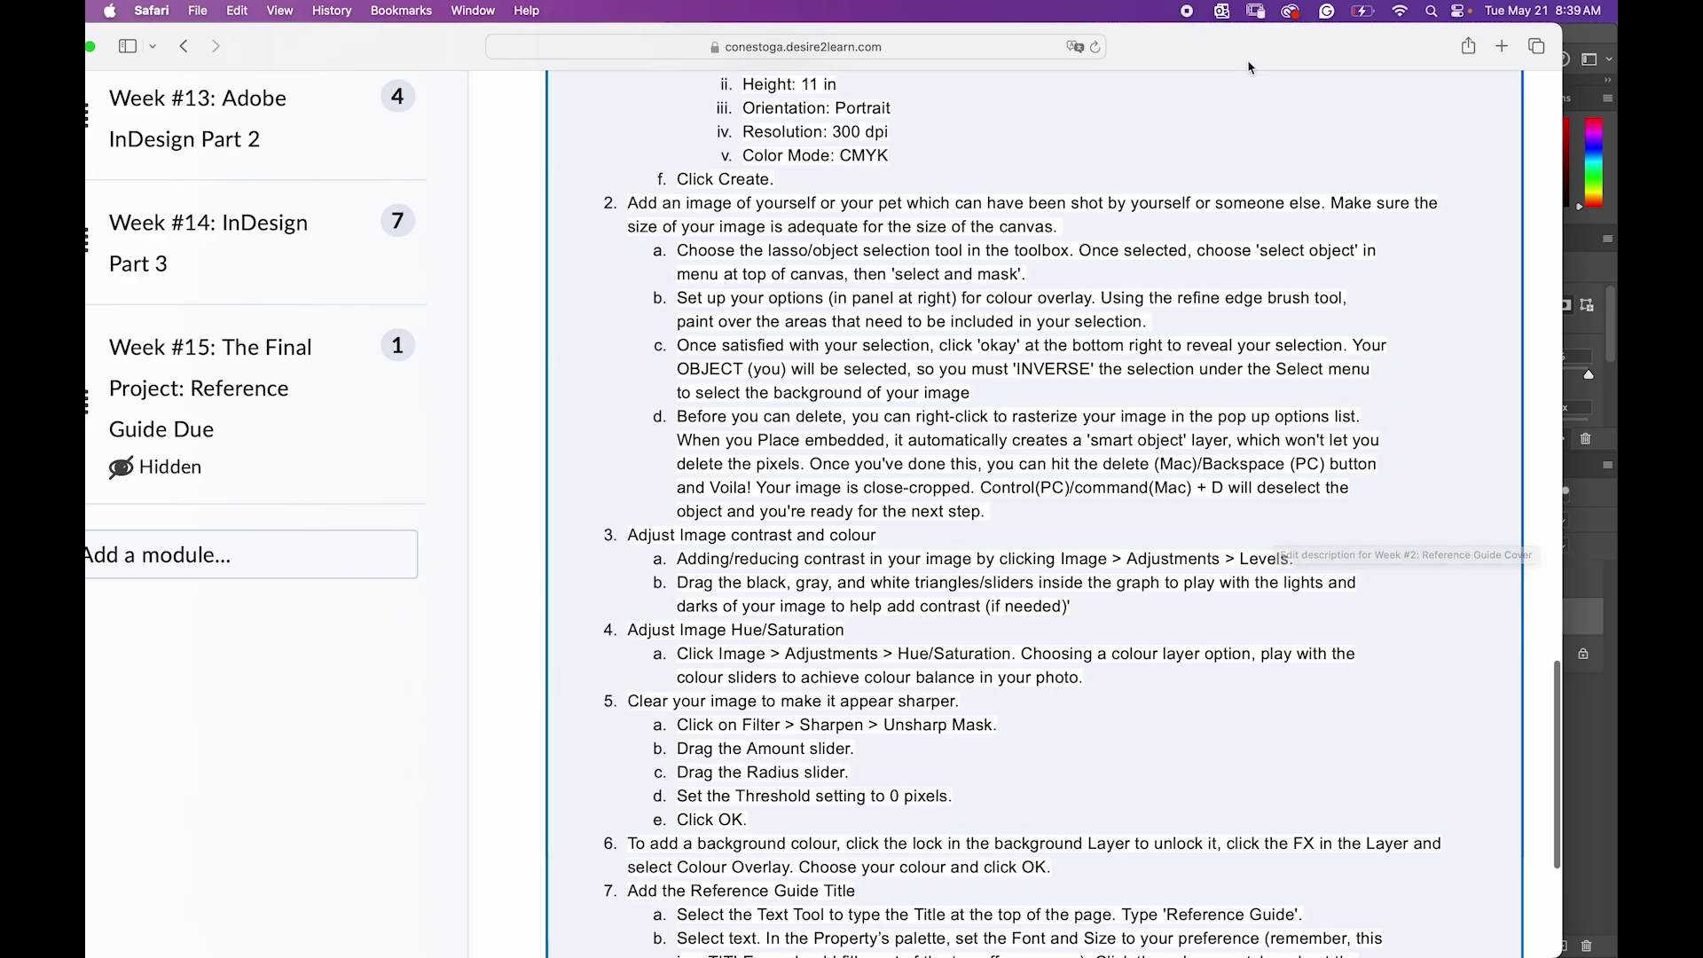
left_click_drag(1253, 53, 87, 28)
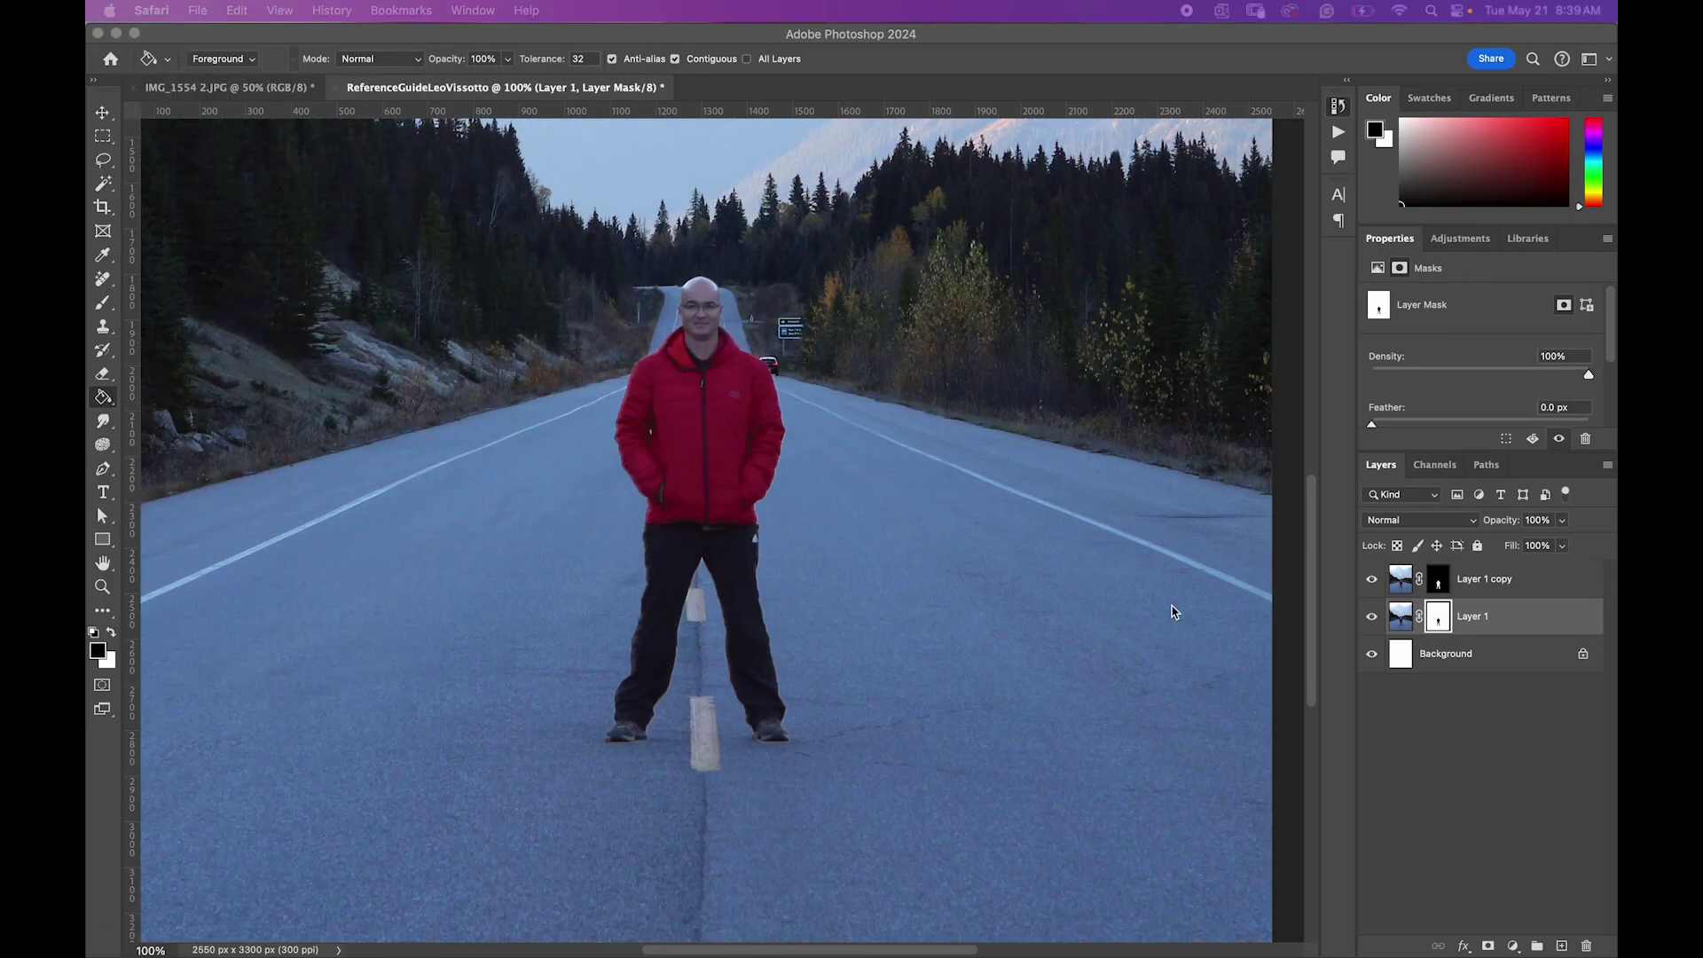
Step: Convert Layer 1 to a smart object, and open its contents to inspect the masked background before returning to the main document
left_click(1507, 597)
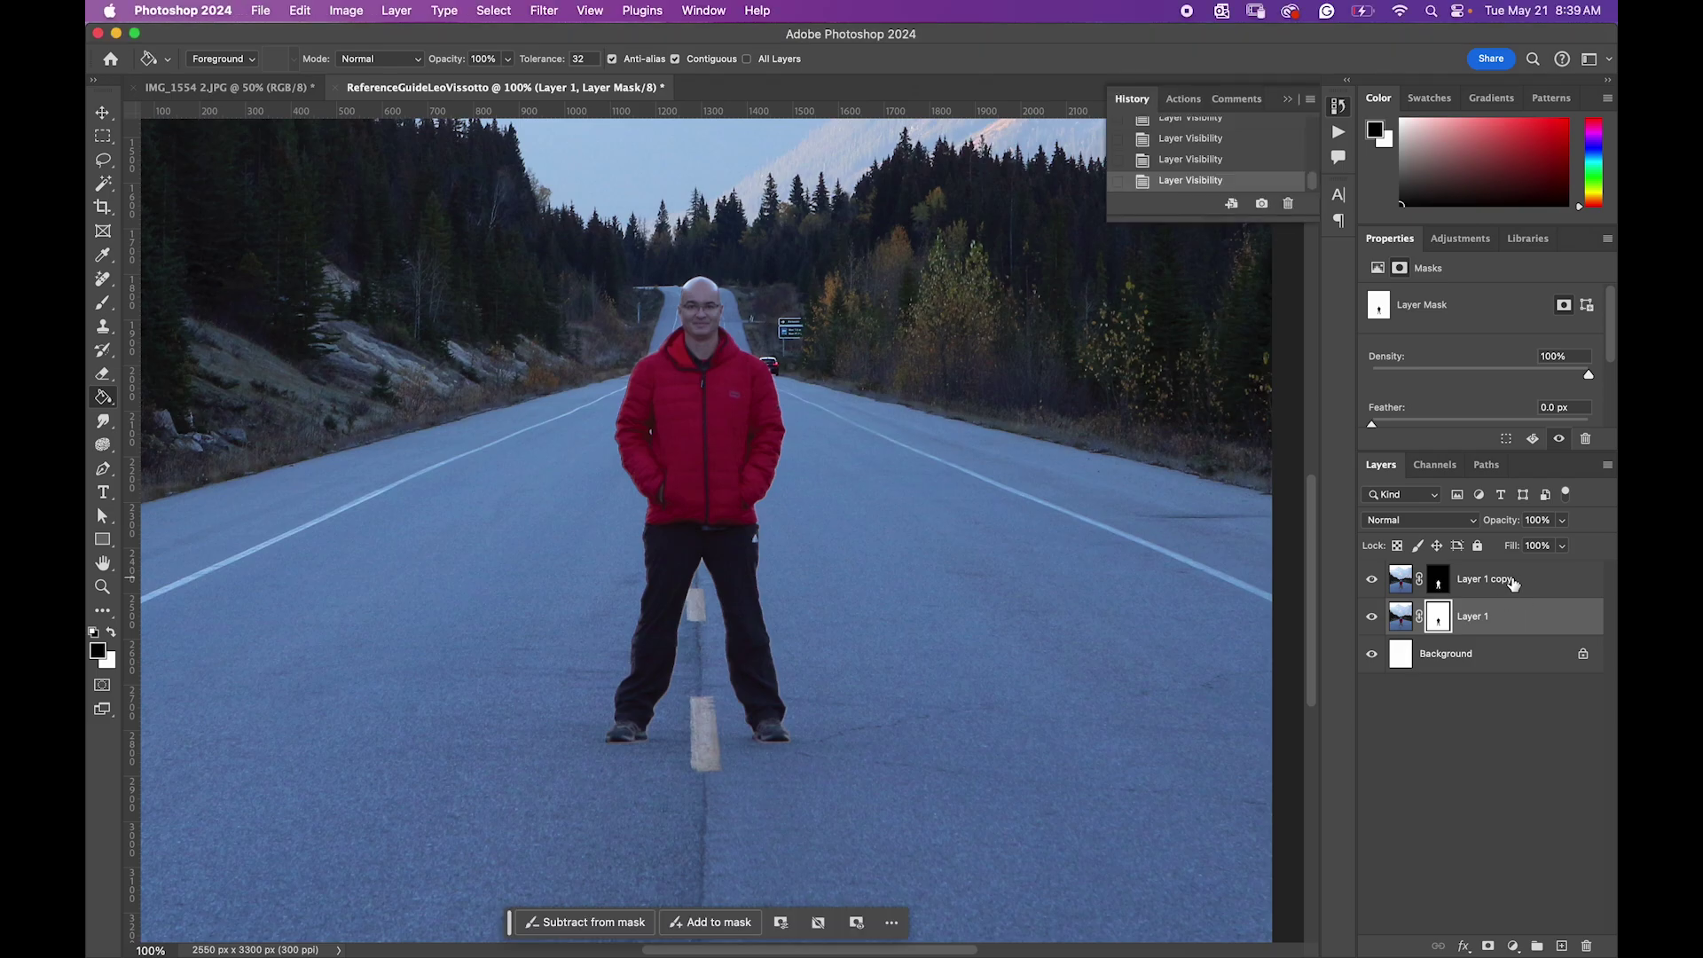
left_click(1513, 583, "shift")
left_click(1503, 624)
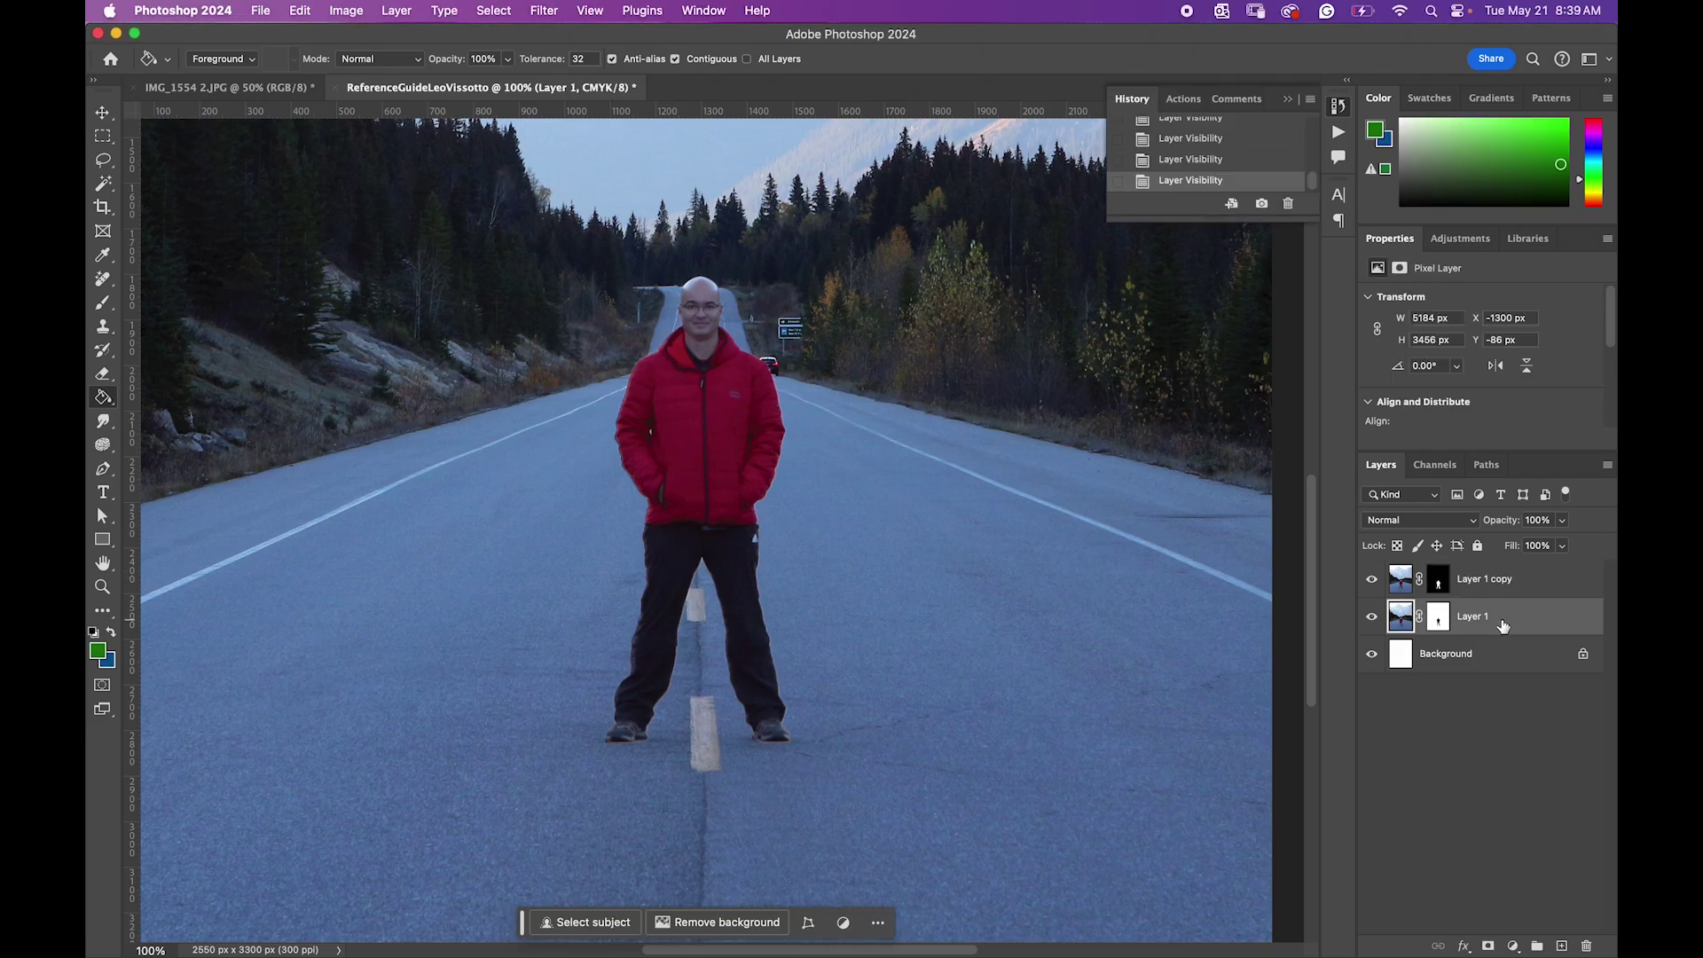
right_click(1487, 625)
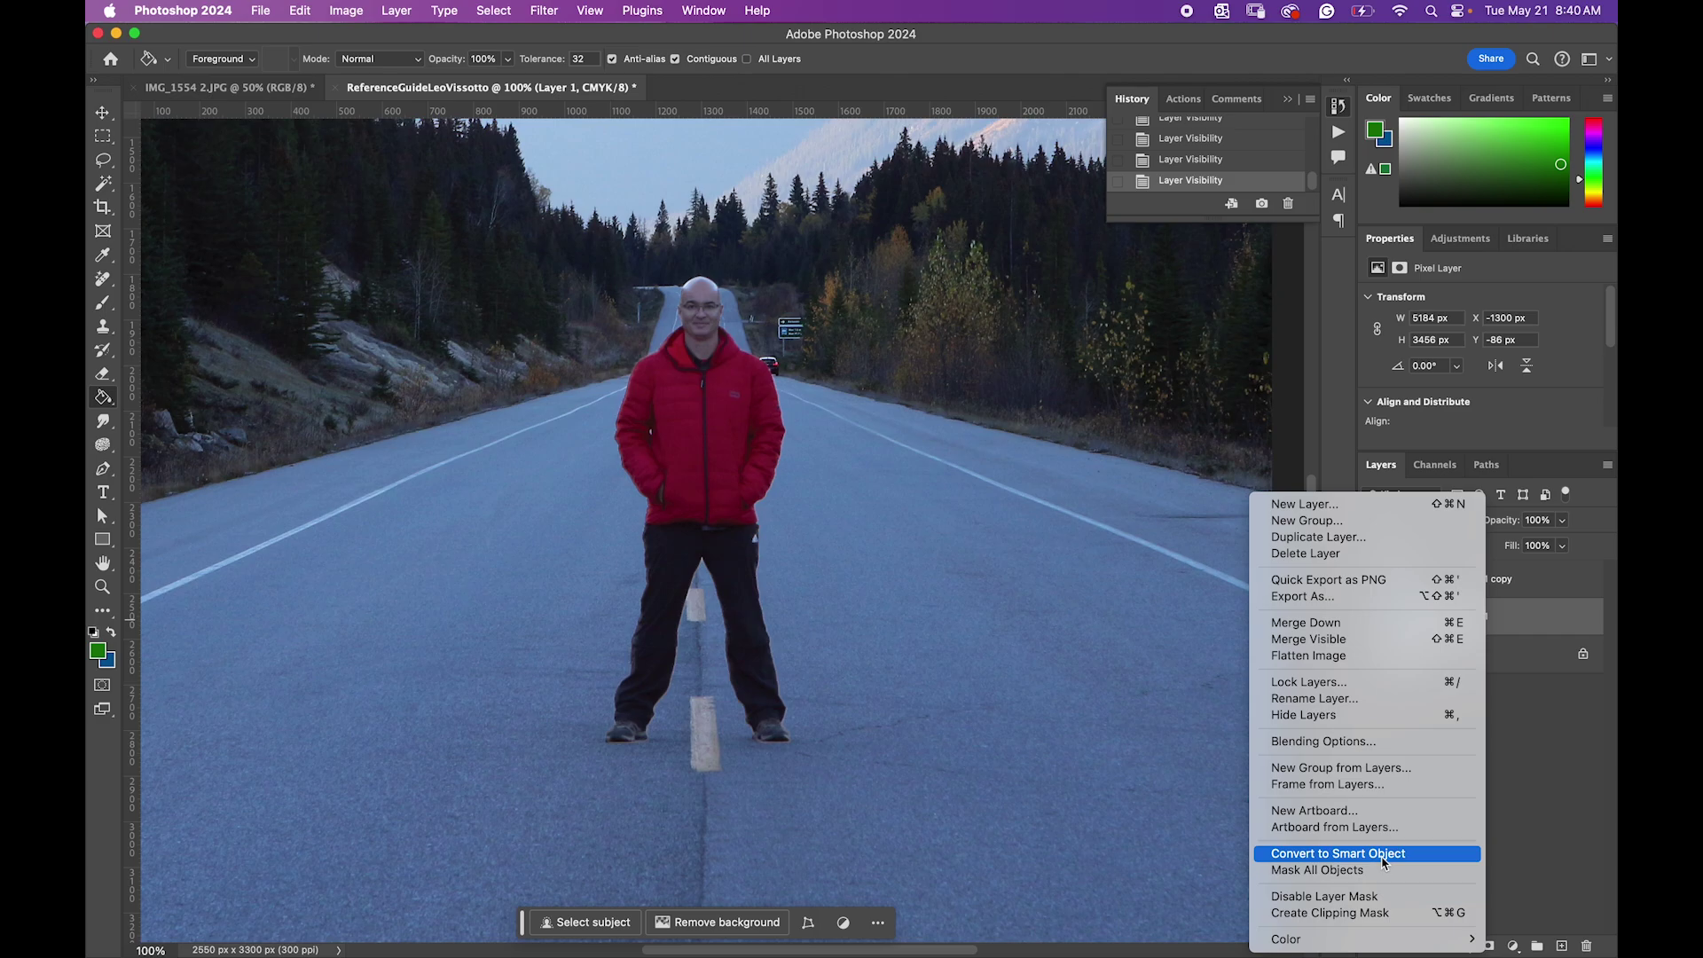
left_click(1383, 854)
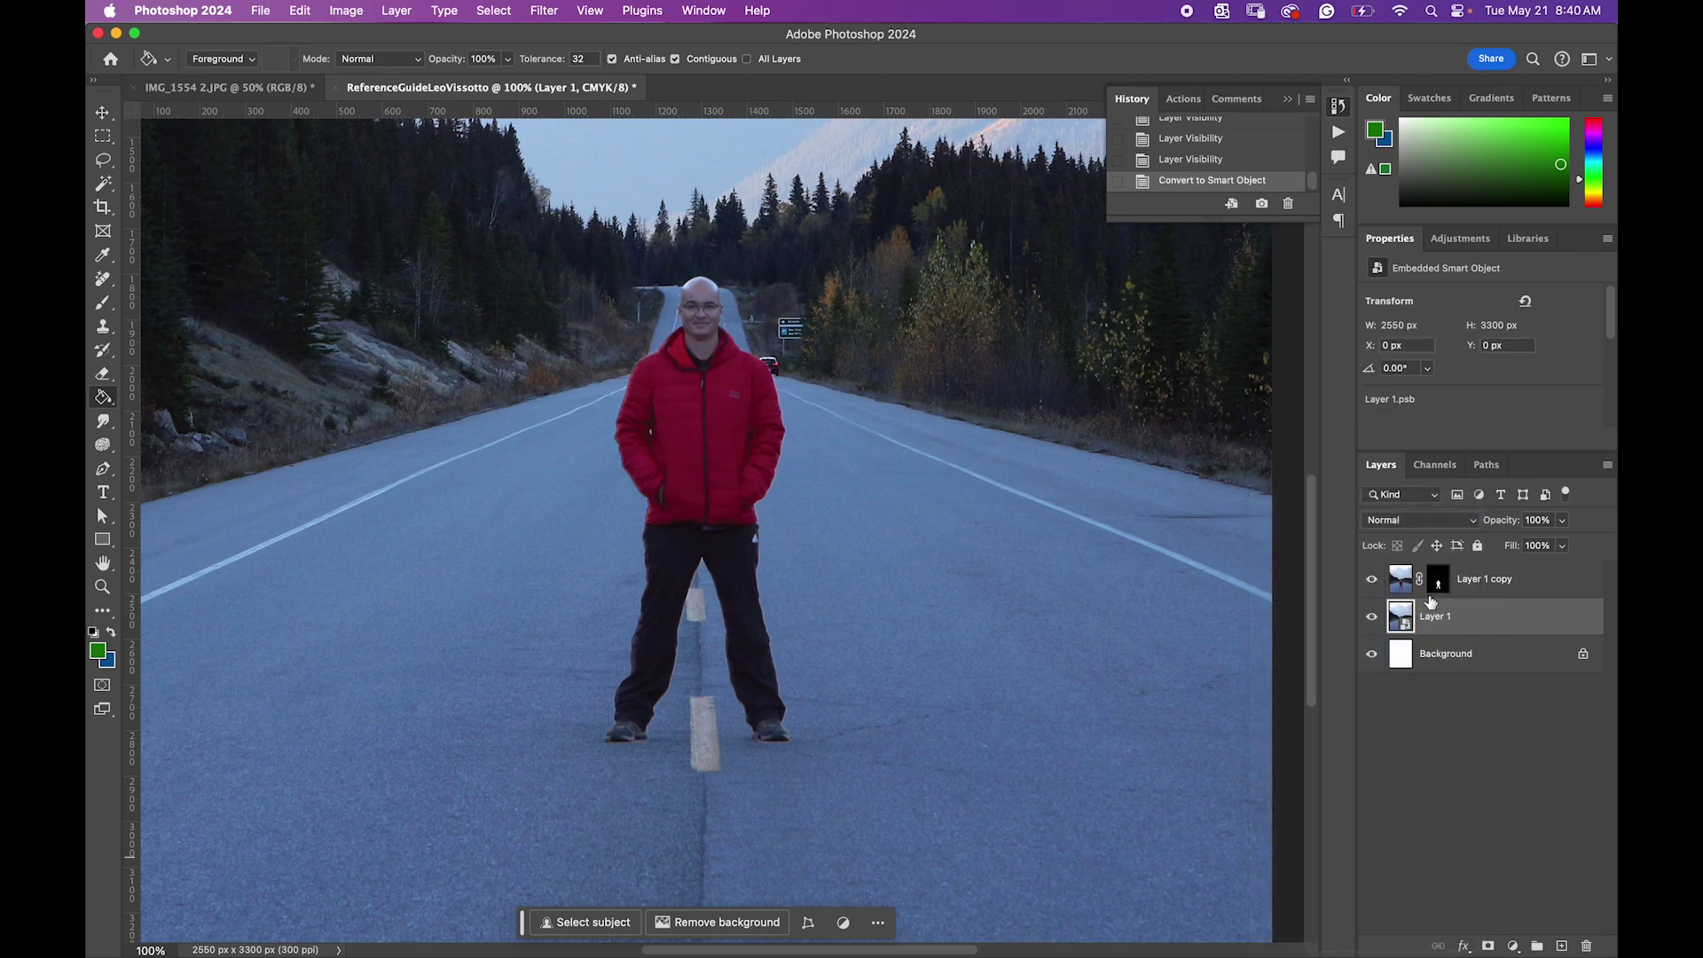
double_click(1402, 620)
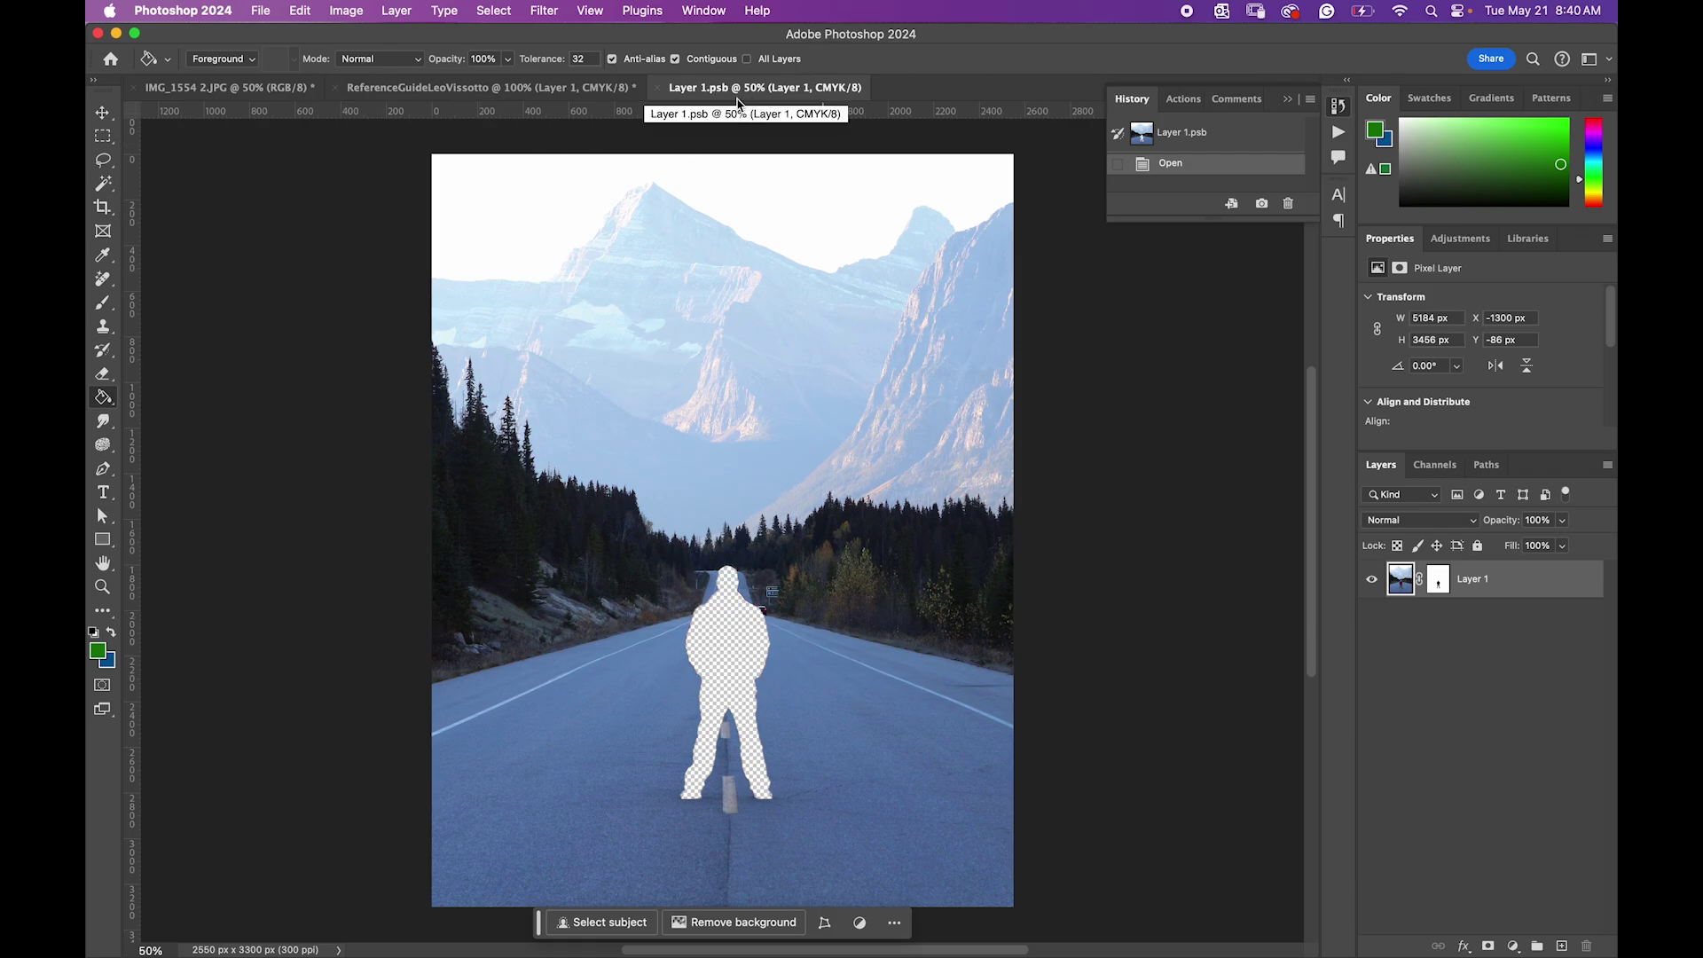
left_click(657, 88)
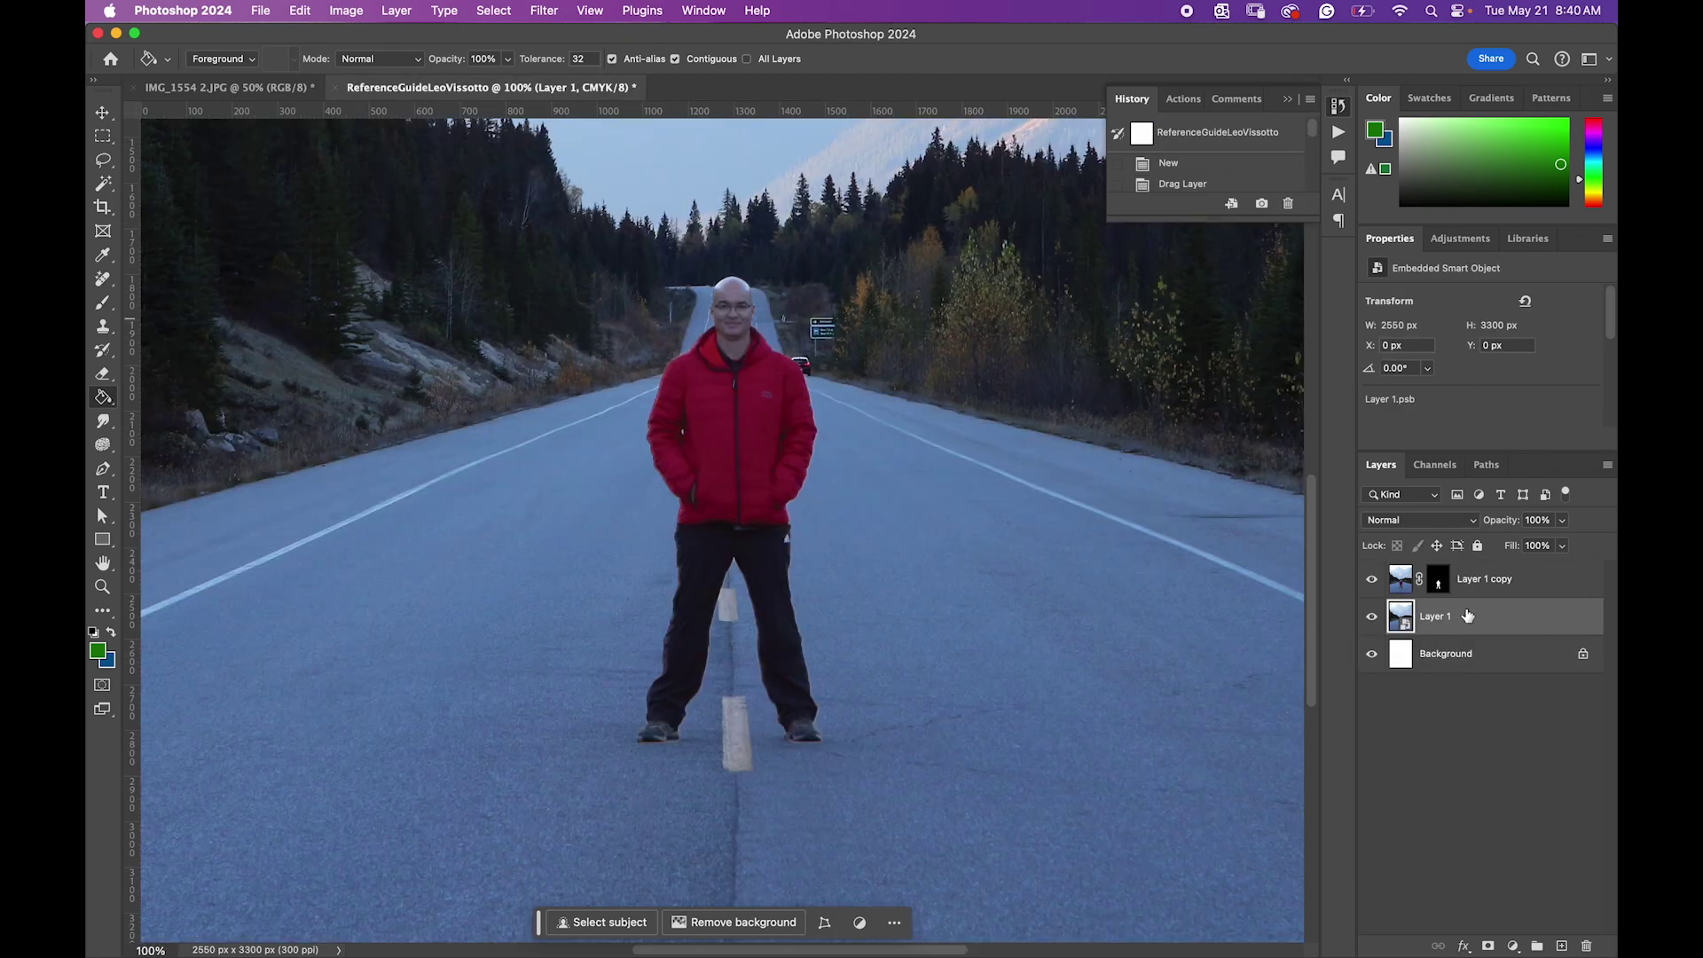
Step: Convert Layer 1 copy, the man's cutout, to a smart object
left_click(1497, 580)
right_click(1491, 582)
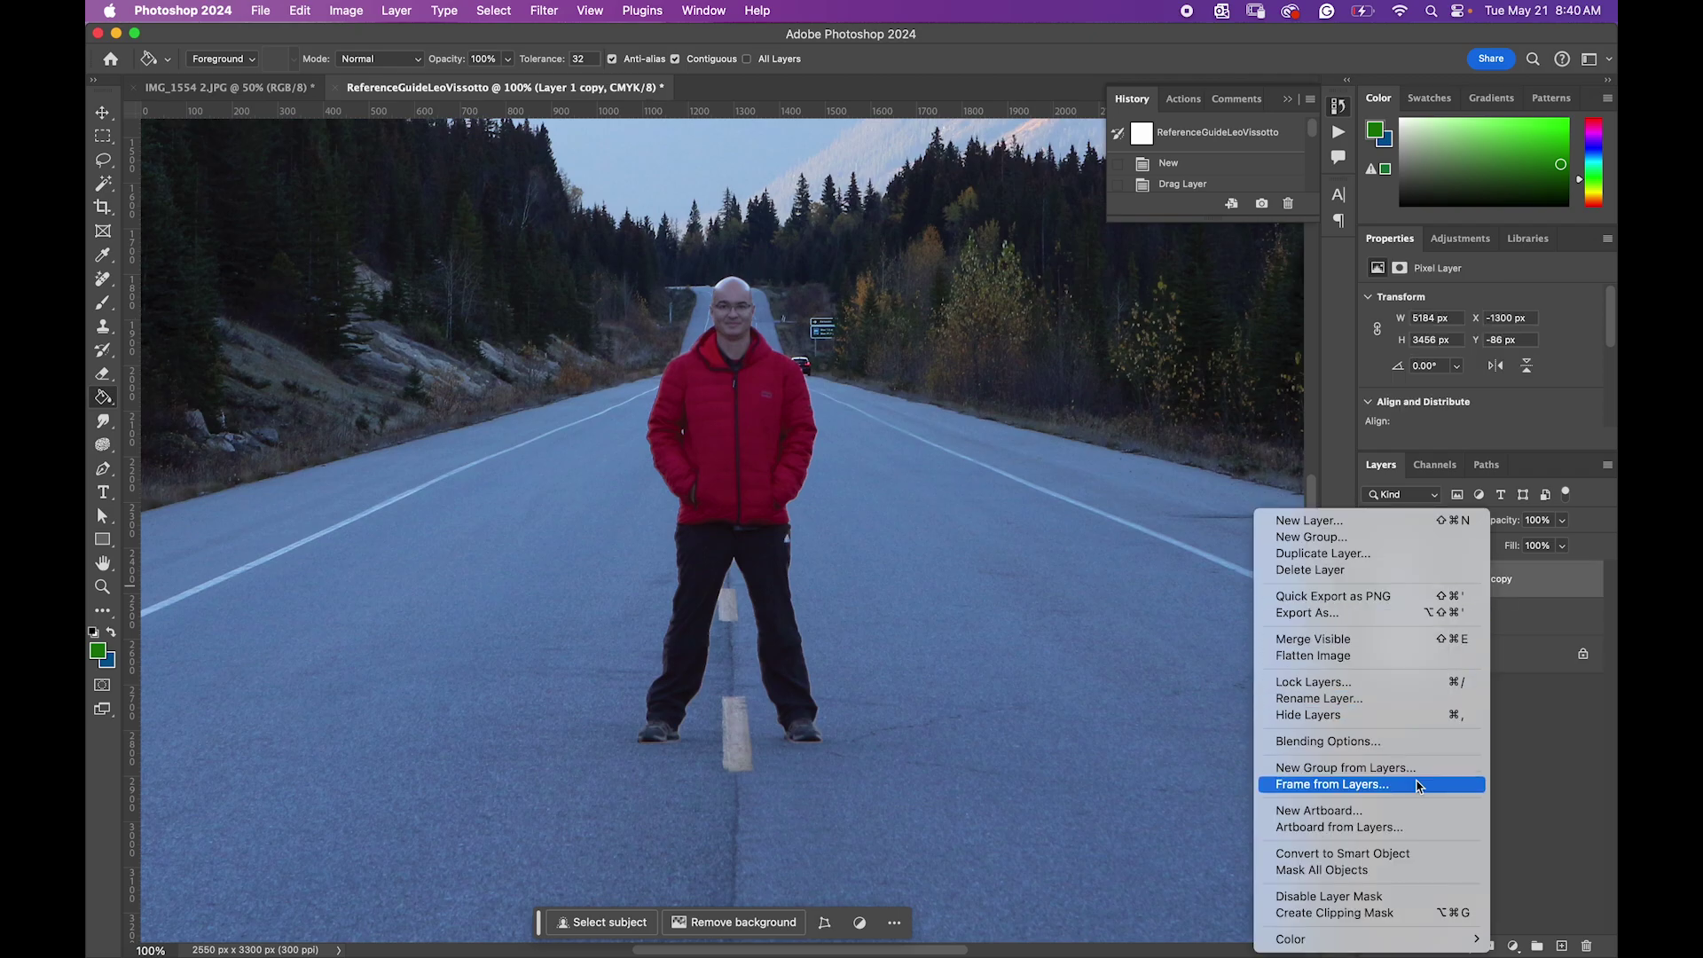
left_click(1402, 859)
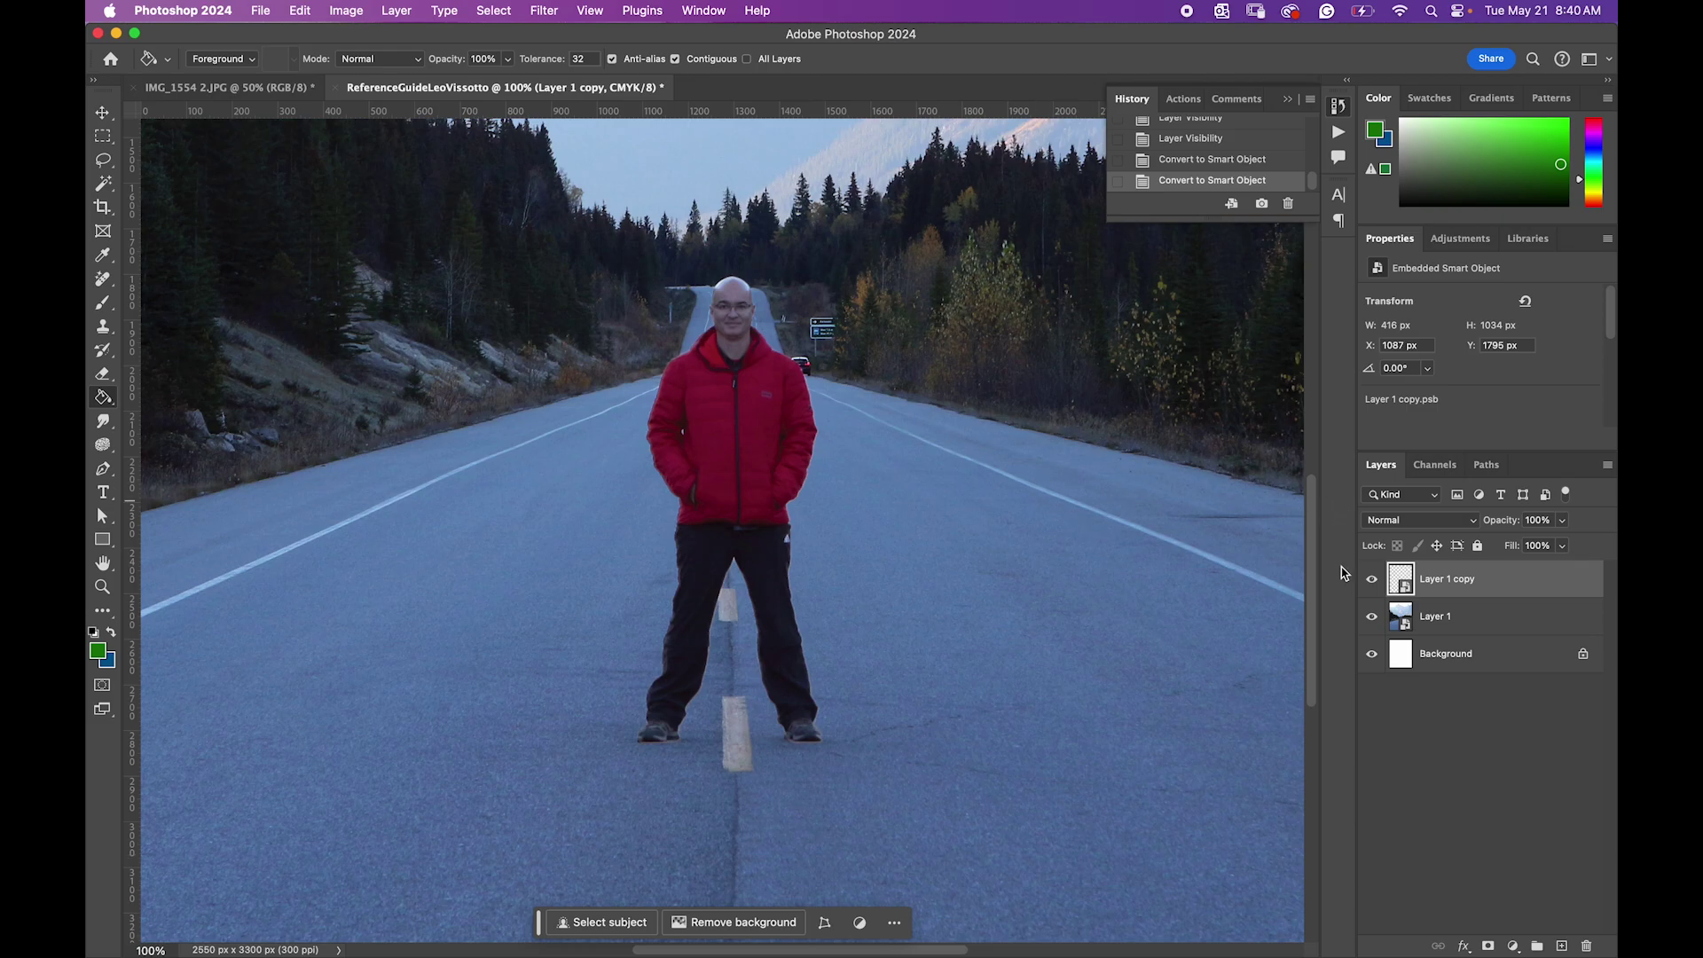
Step: Rename the cutout layer with the man's first name plus "isolated", and rename Layer 1 as "background landscape"
double_click(1453, 586)
type("leo")
type("isolated")
key("Return")
double_click(1435, 618)
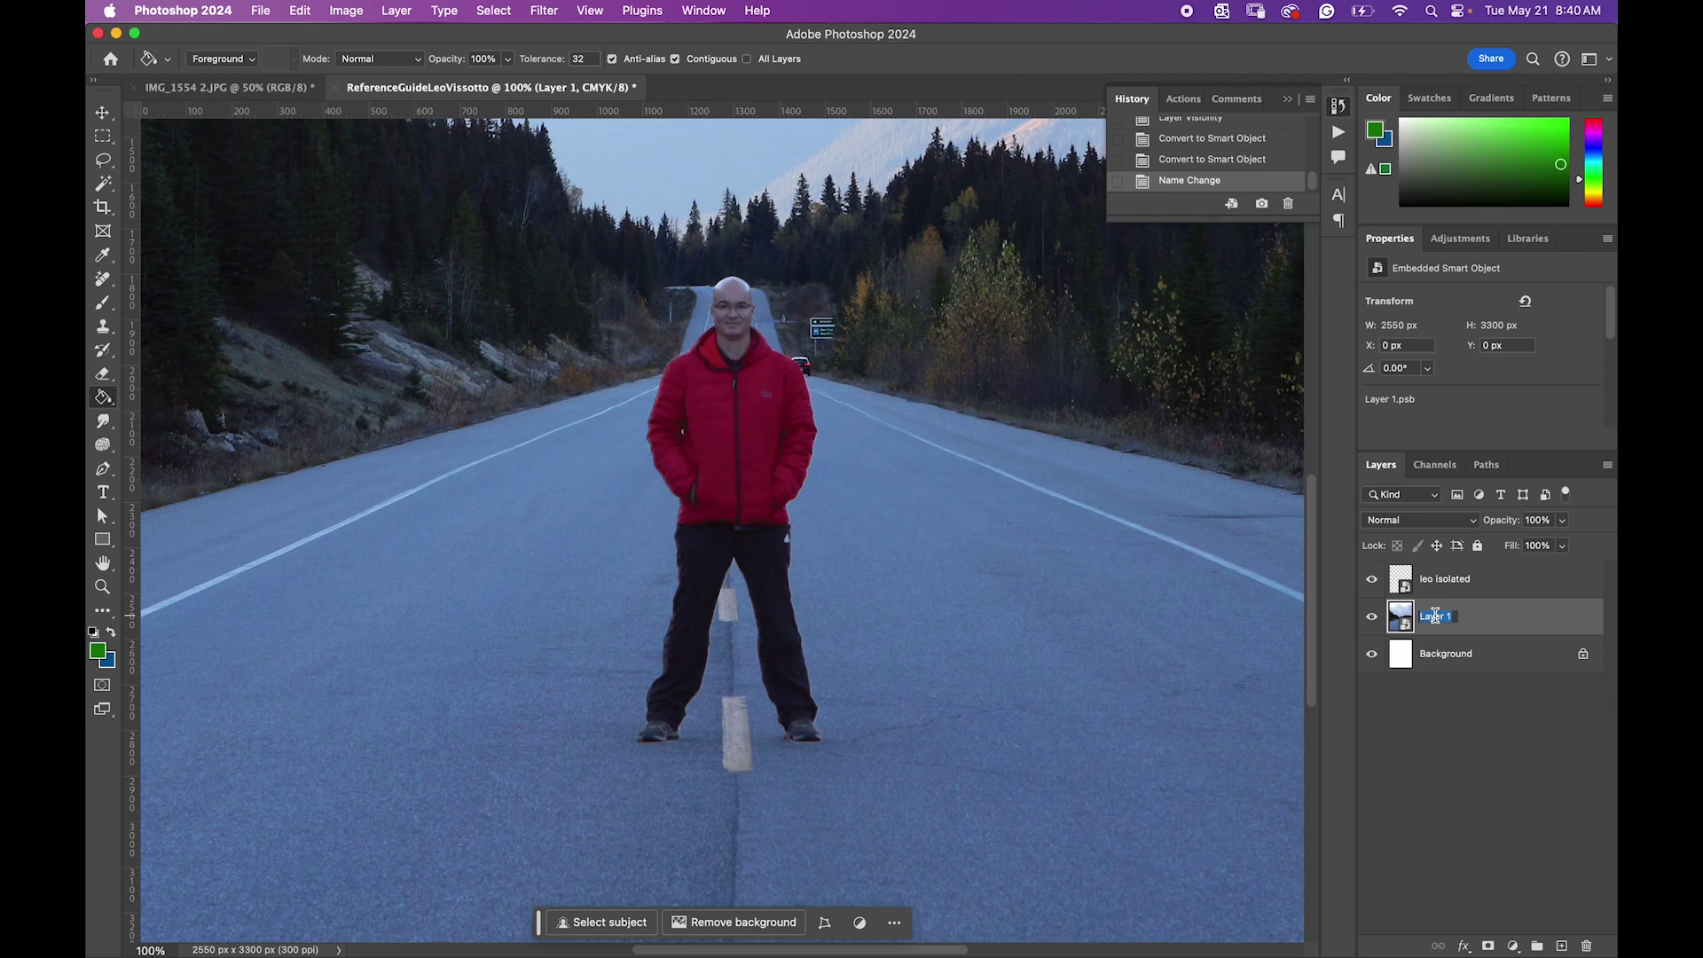
type("background landscape")
key("Return")
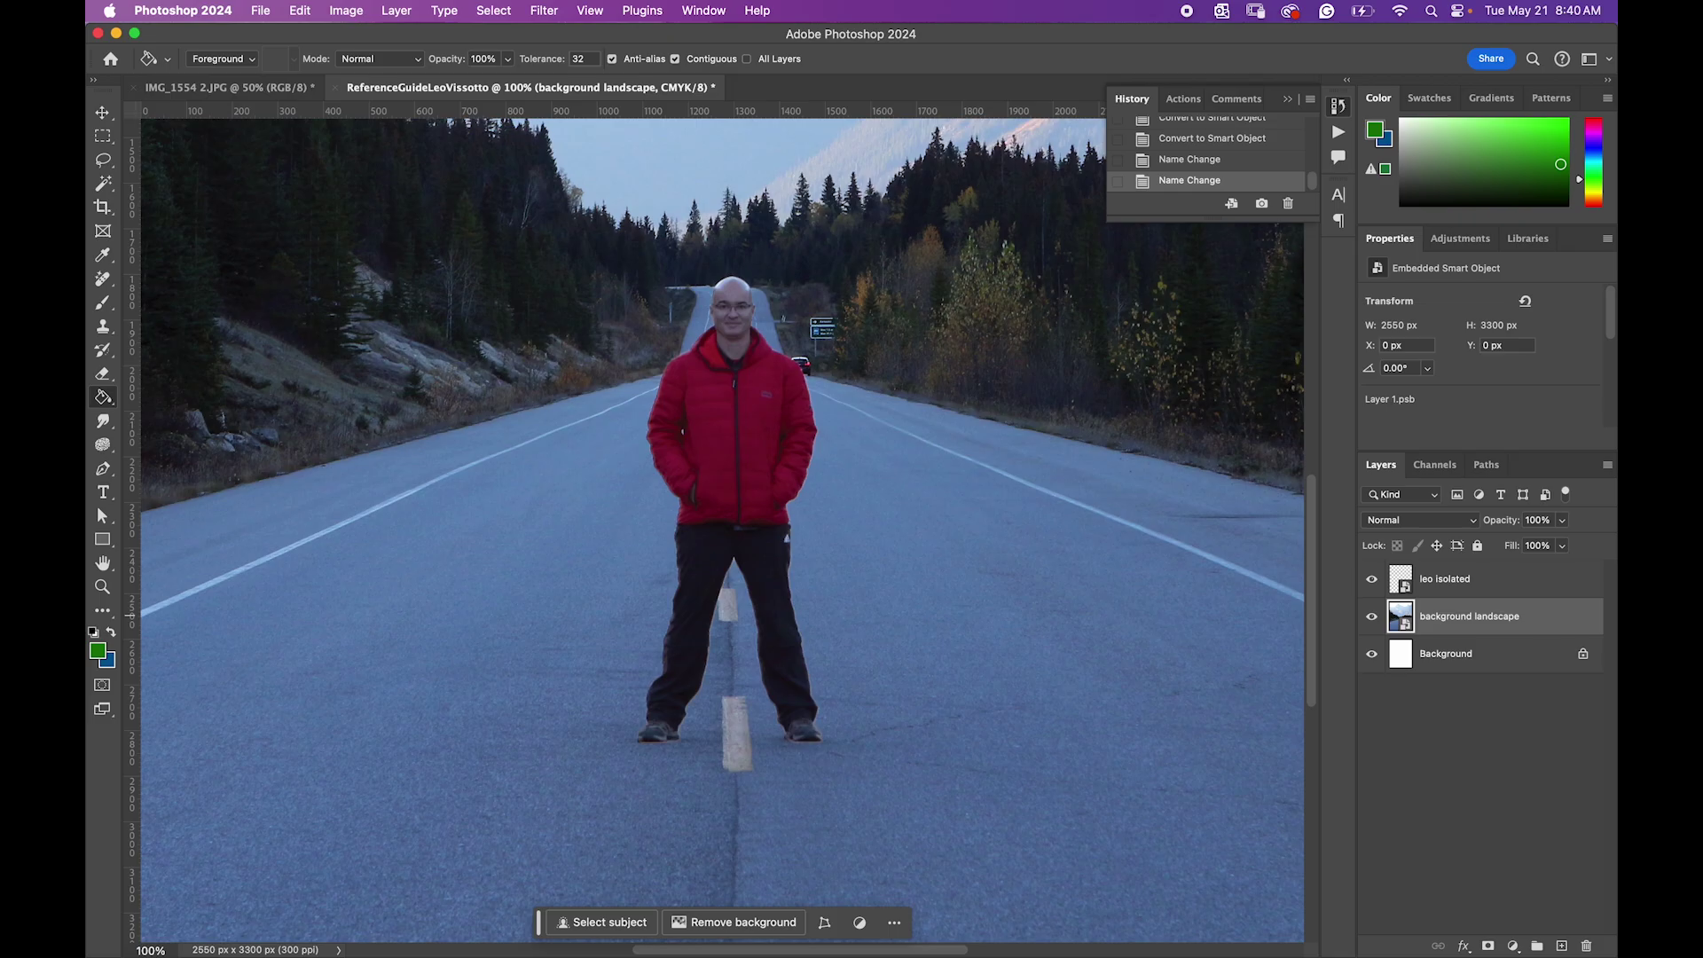
Step: Switch to Safari to check the assignment's instructions on image contrast and colour, and return to Photoshop
left_click(1439, 660)
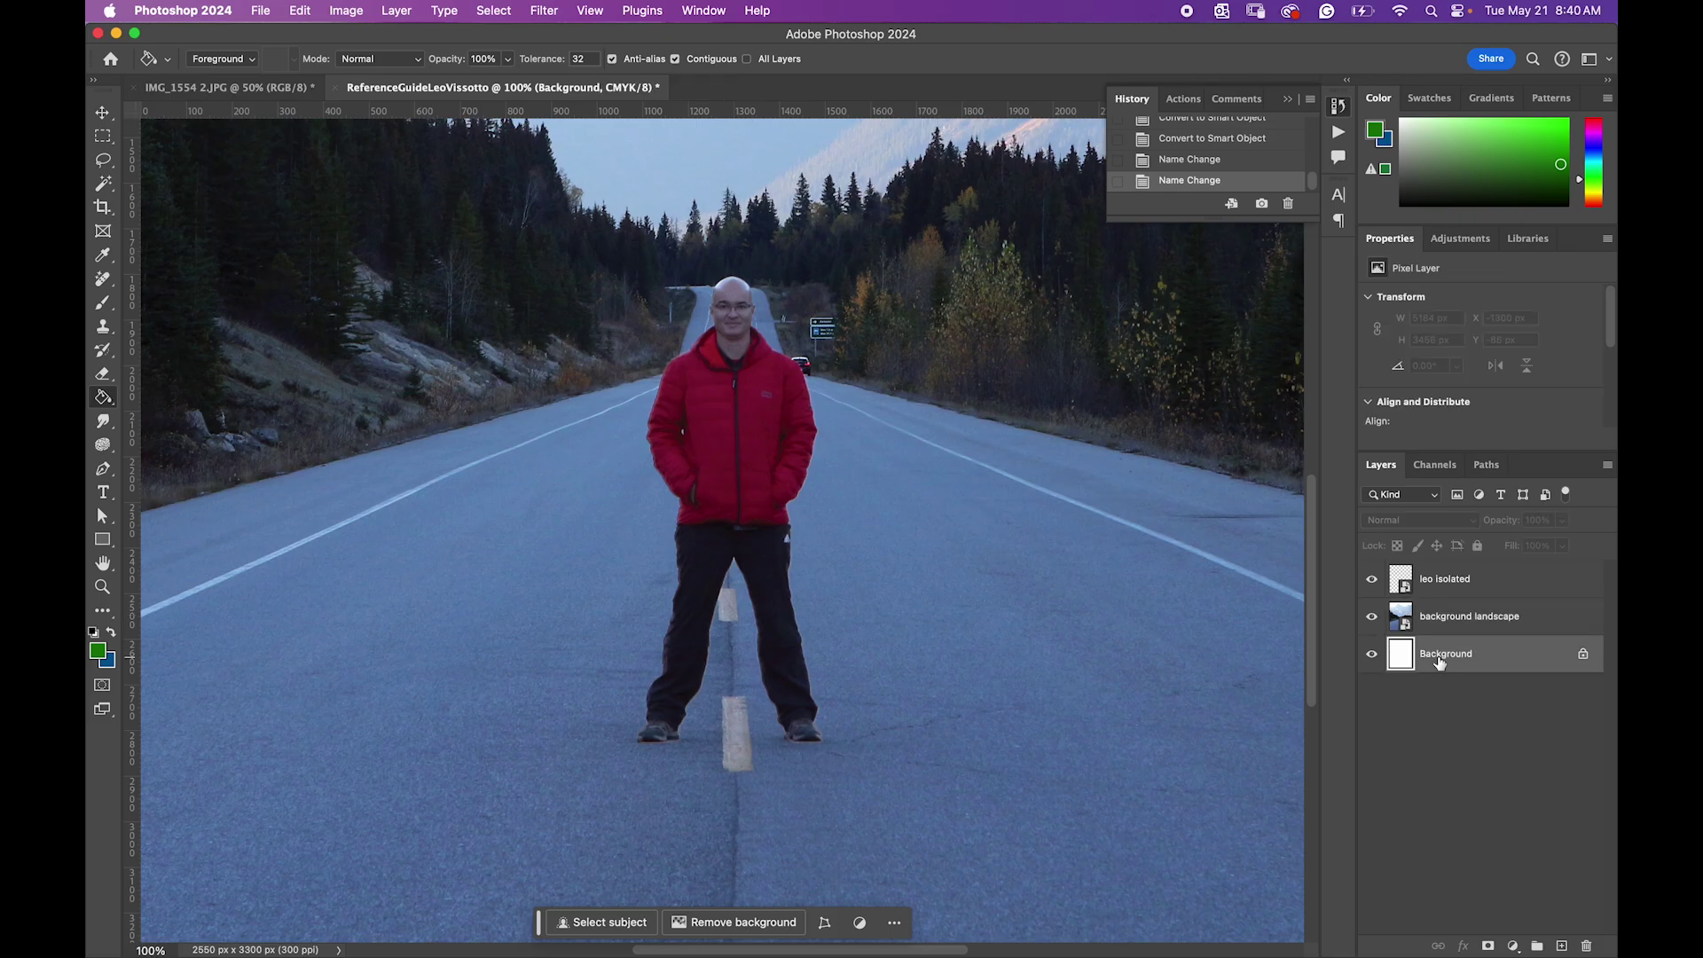
left_click_drag(86, 120, 862, 184)
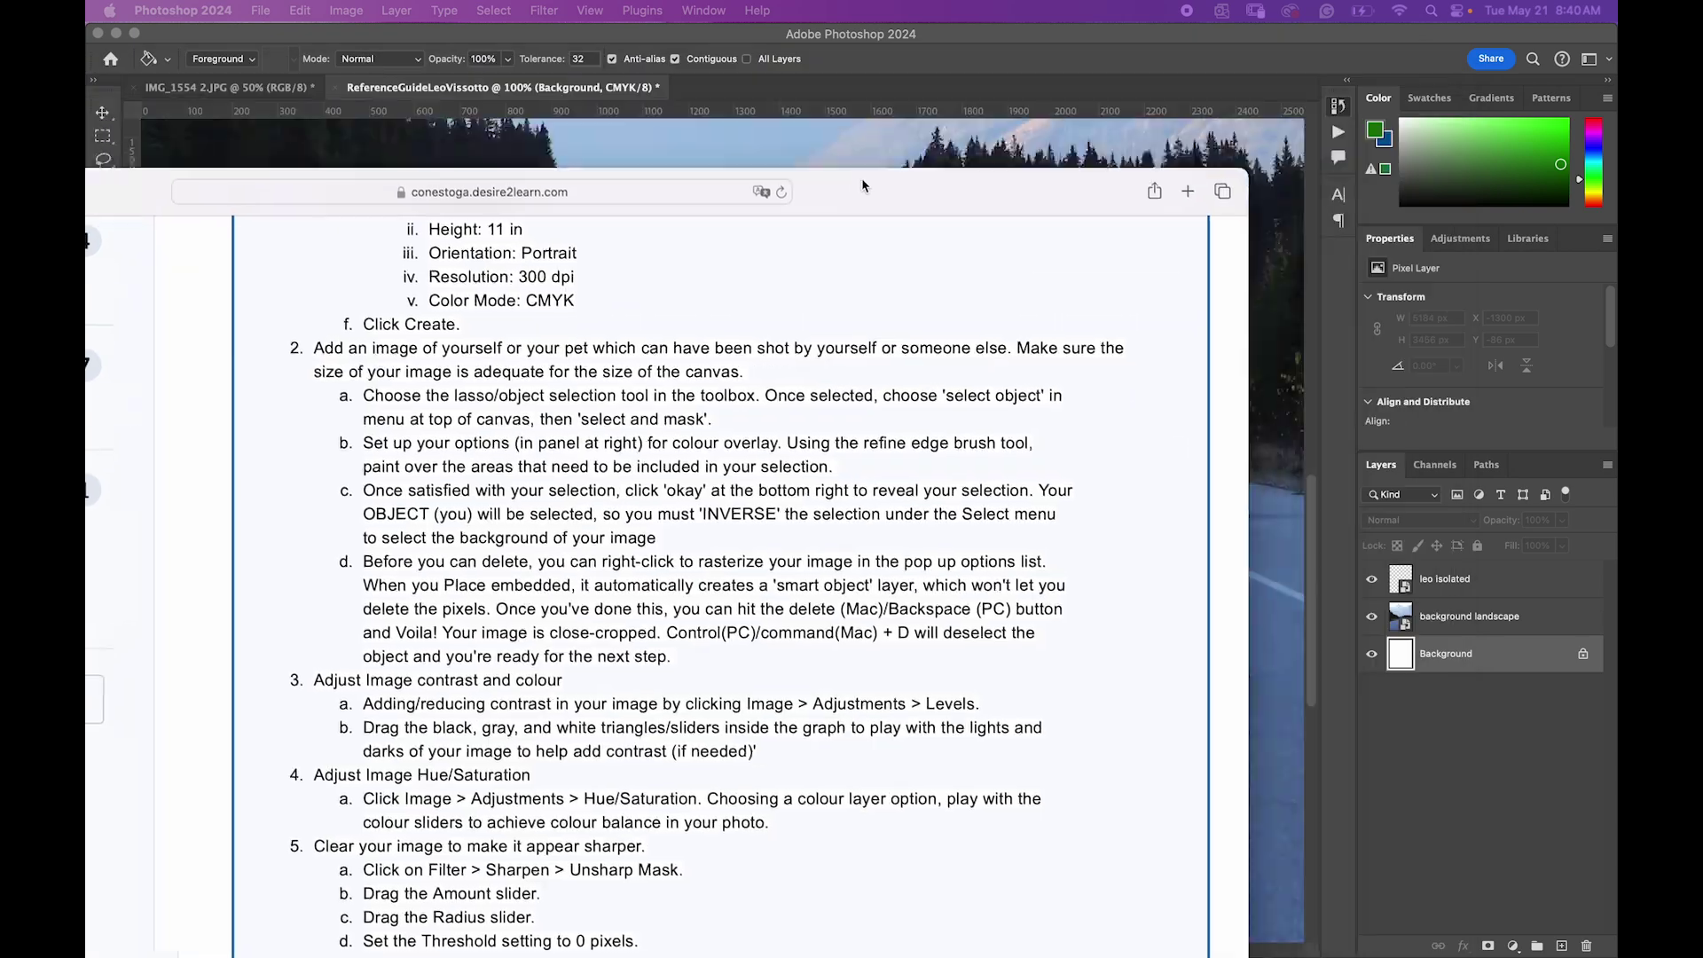
double_click(862, 185)
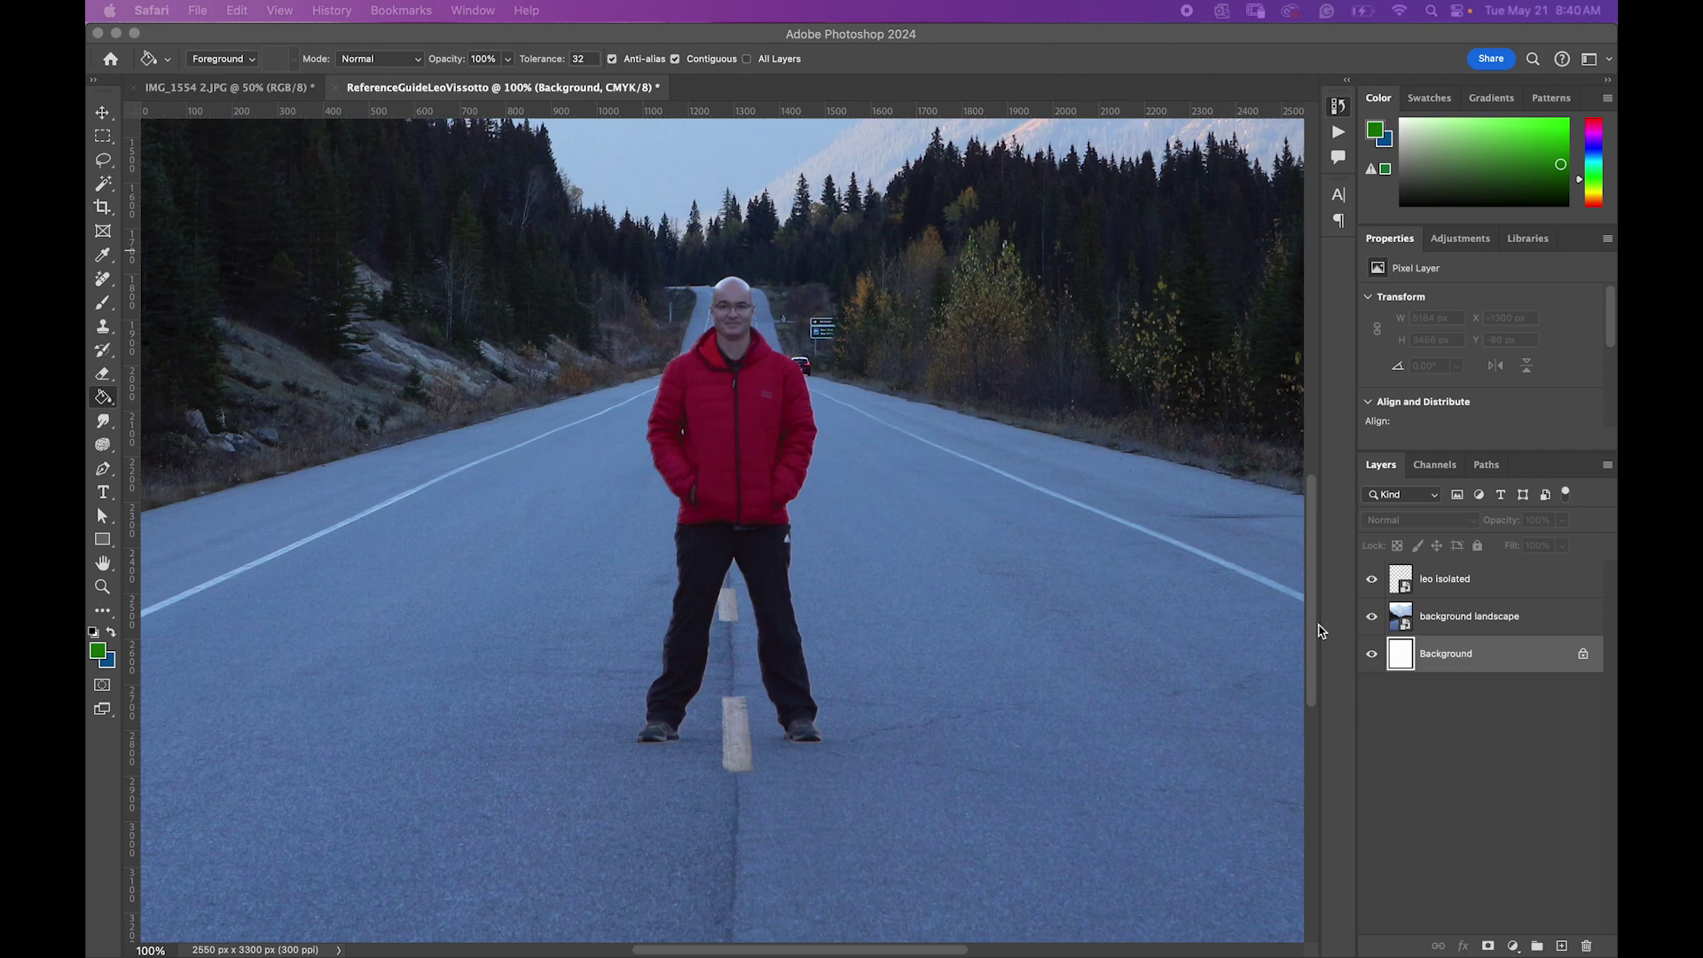
Step: Open the Levels adjustment for the background landscape layer and move its dialog off the man
left_click(1499, 623)
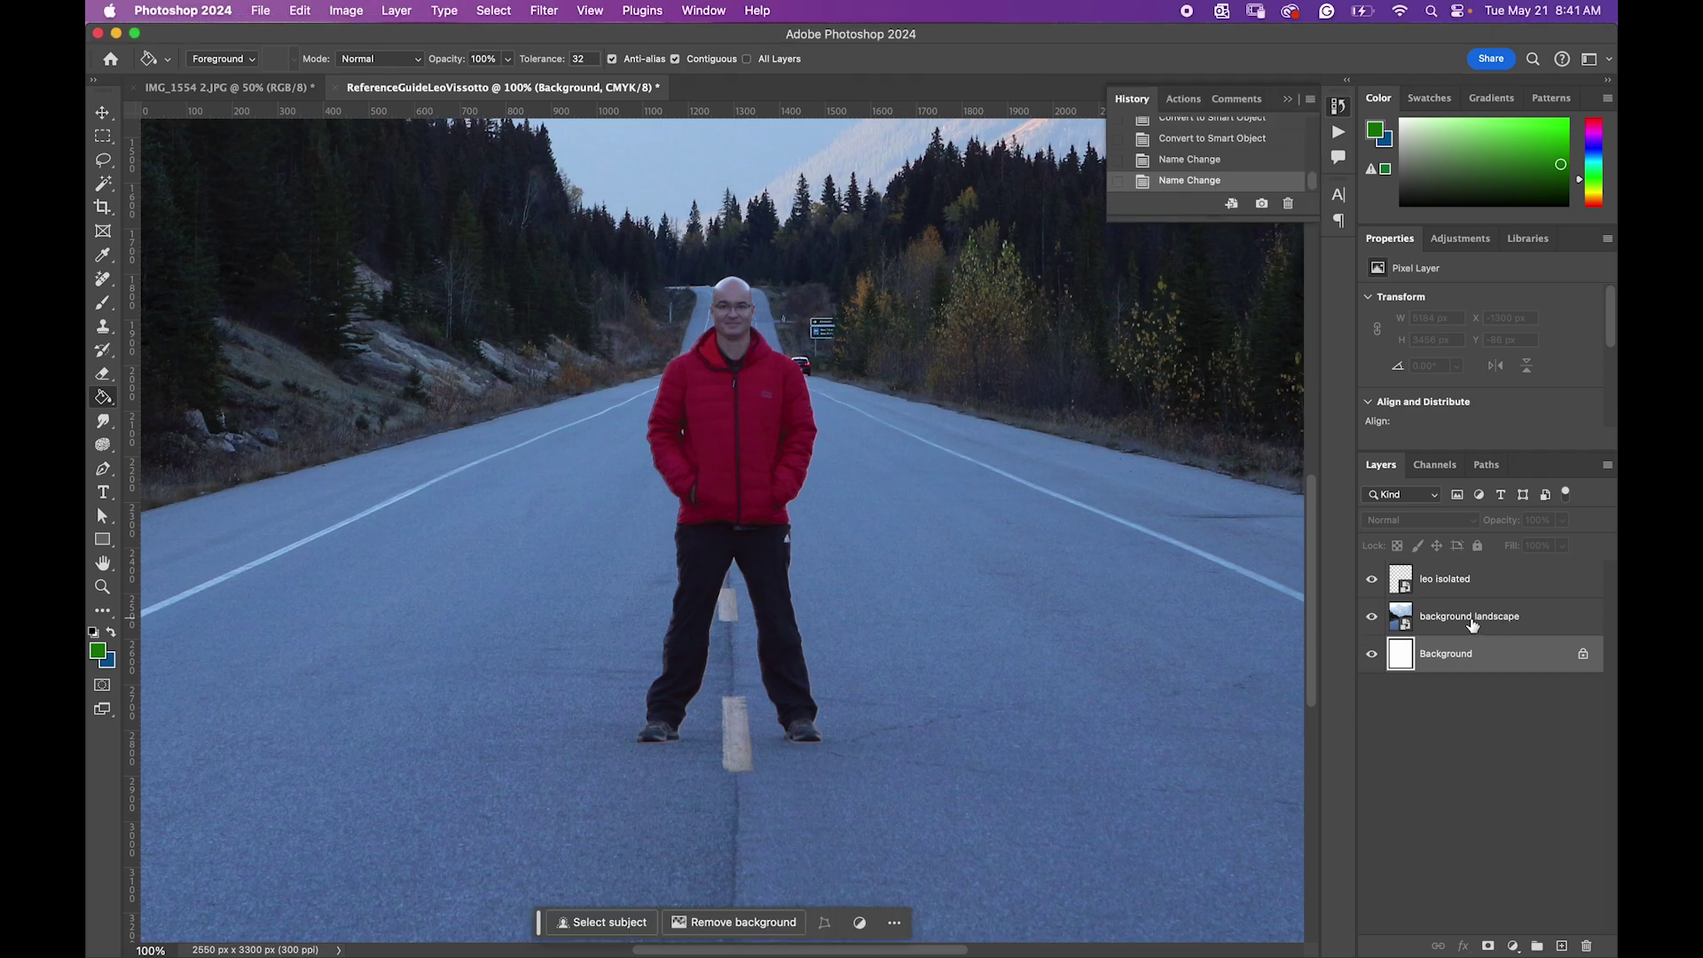
left_click(1472, 626)
left_click(341, 11)
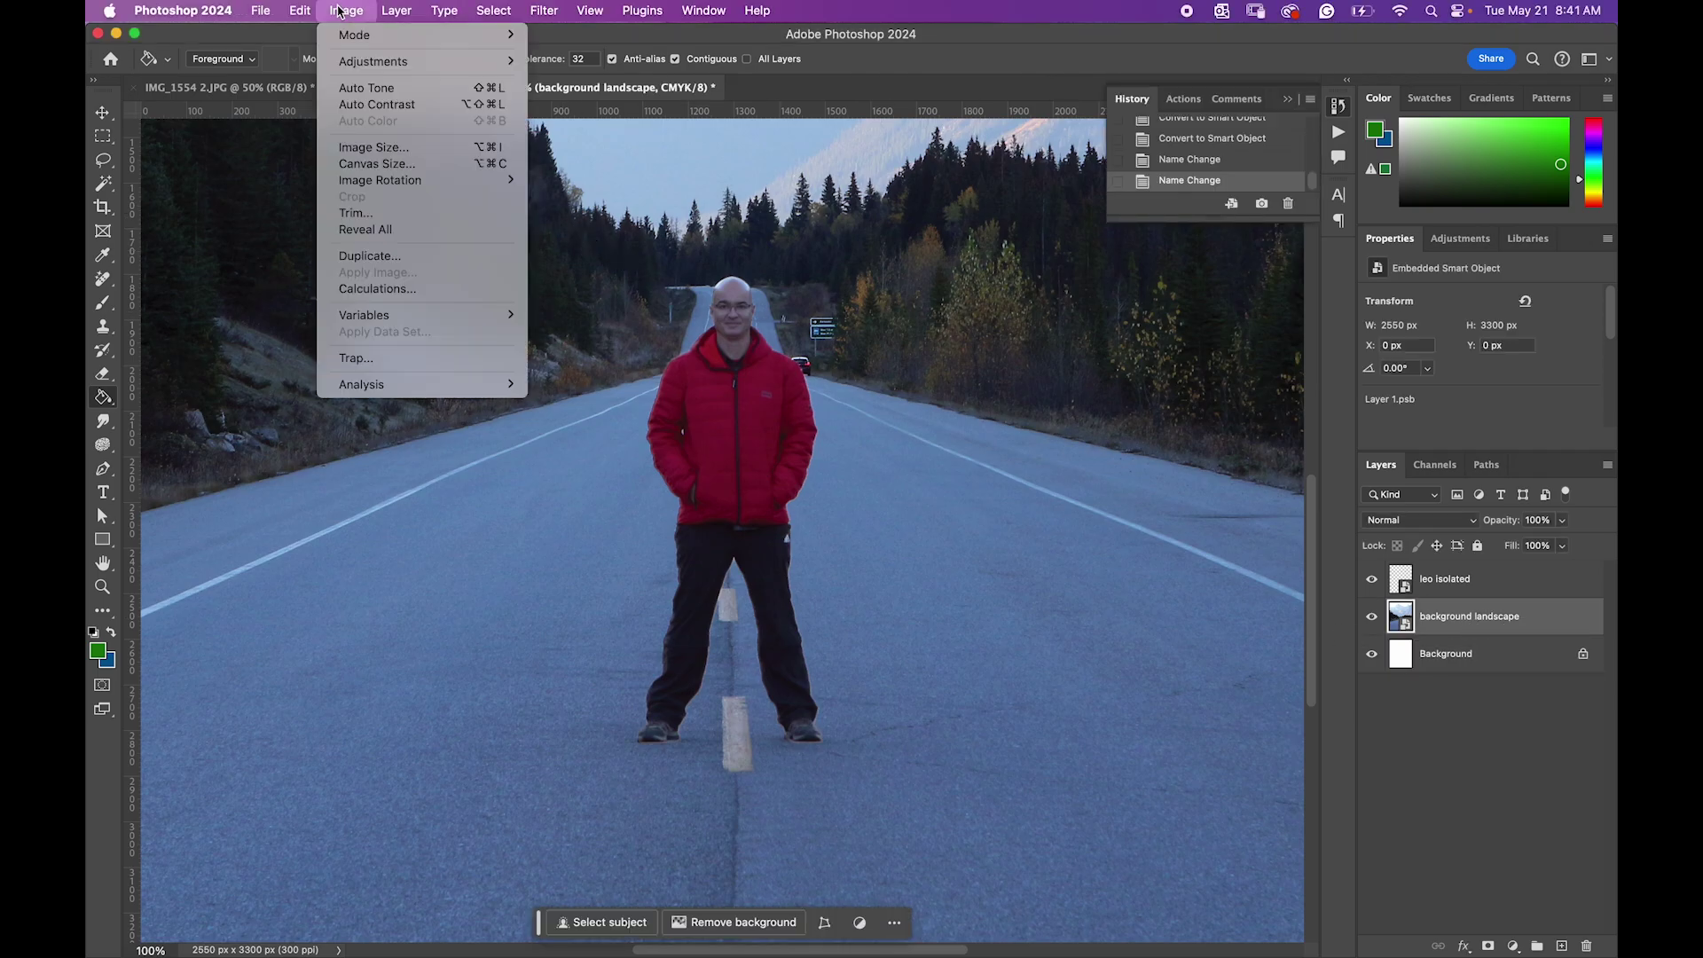
mouse_move(356, 64)
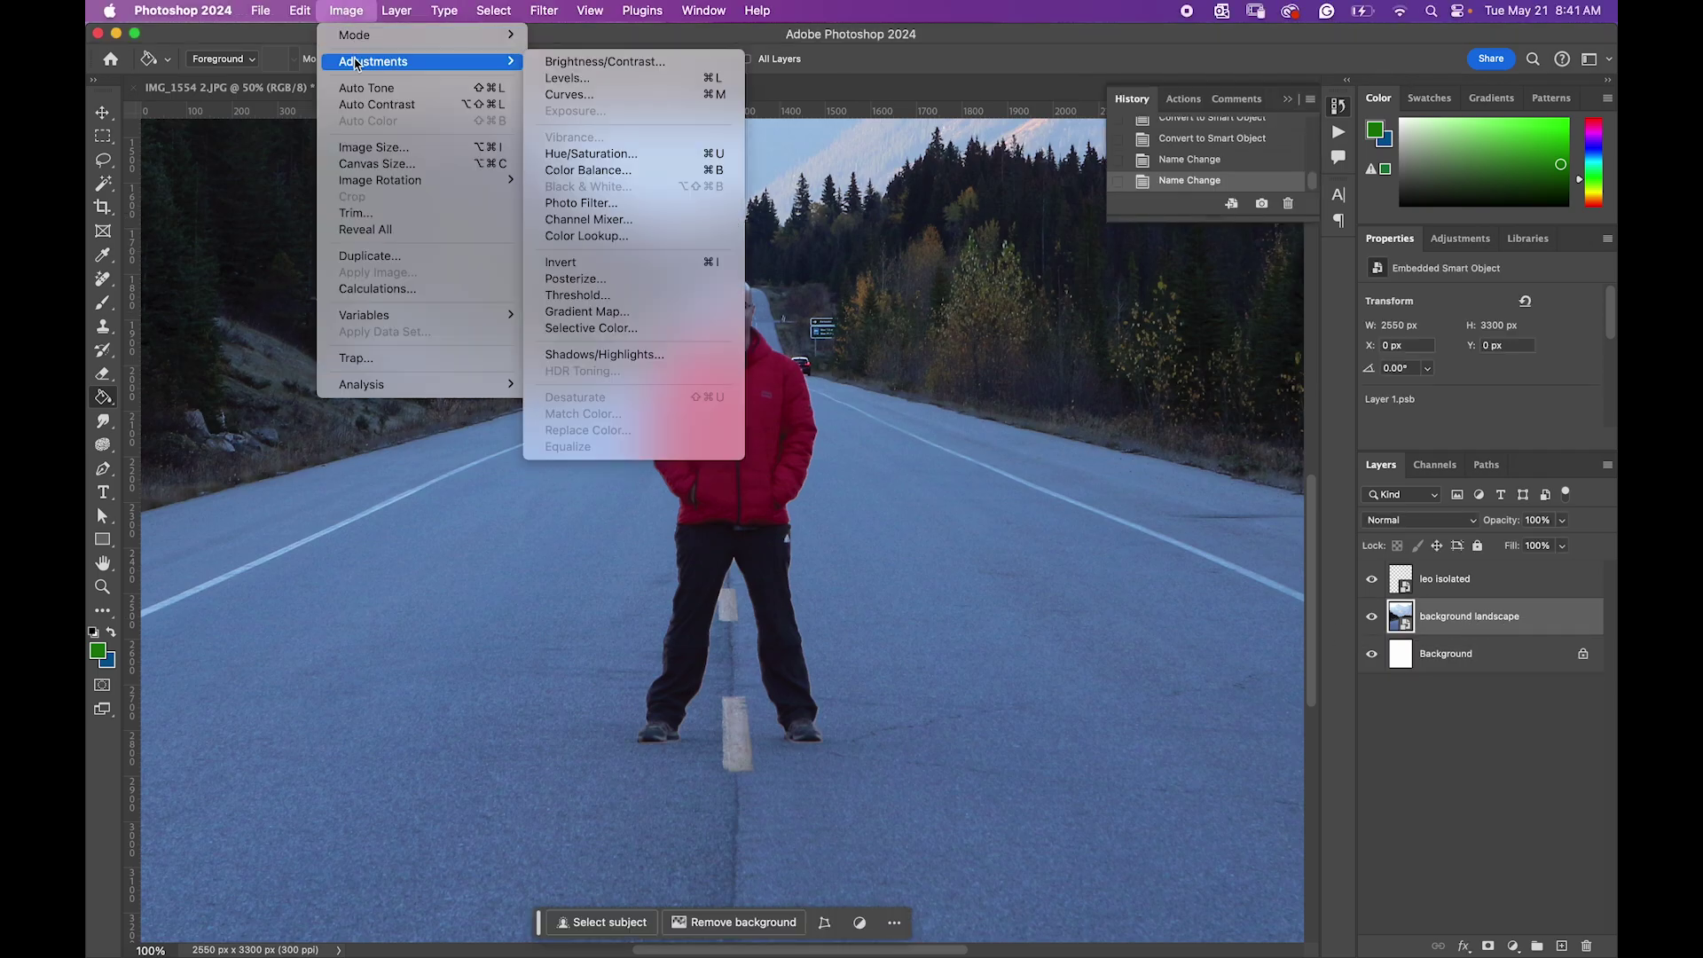
left_click(572, 80)
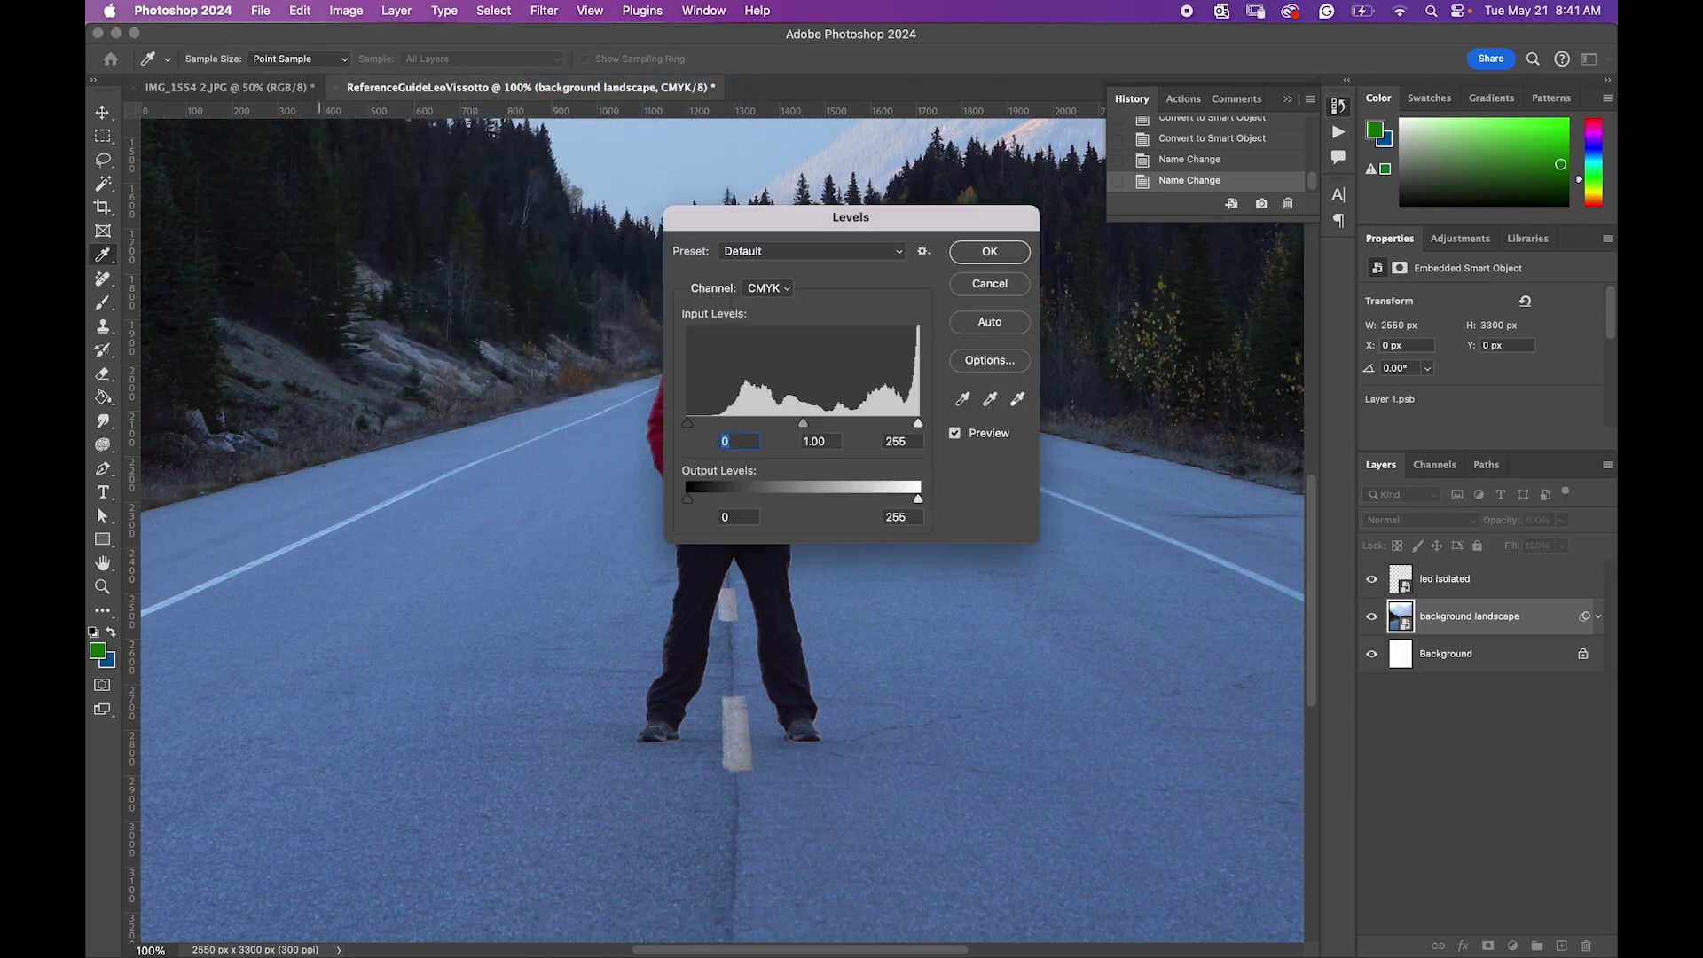
left_click_drag(870, 228, 1336, 291)
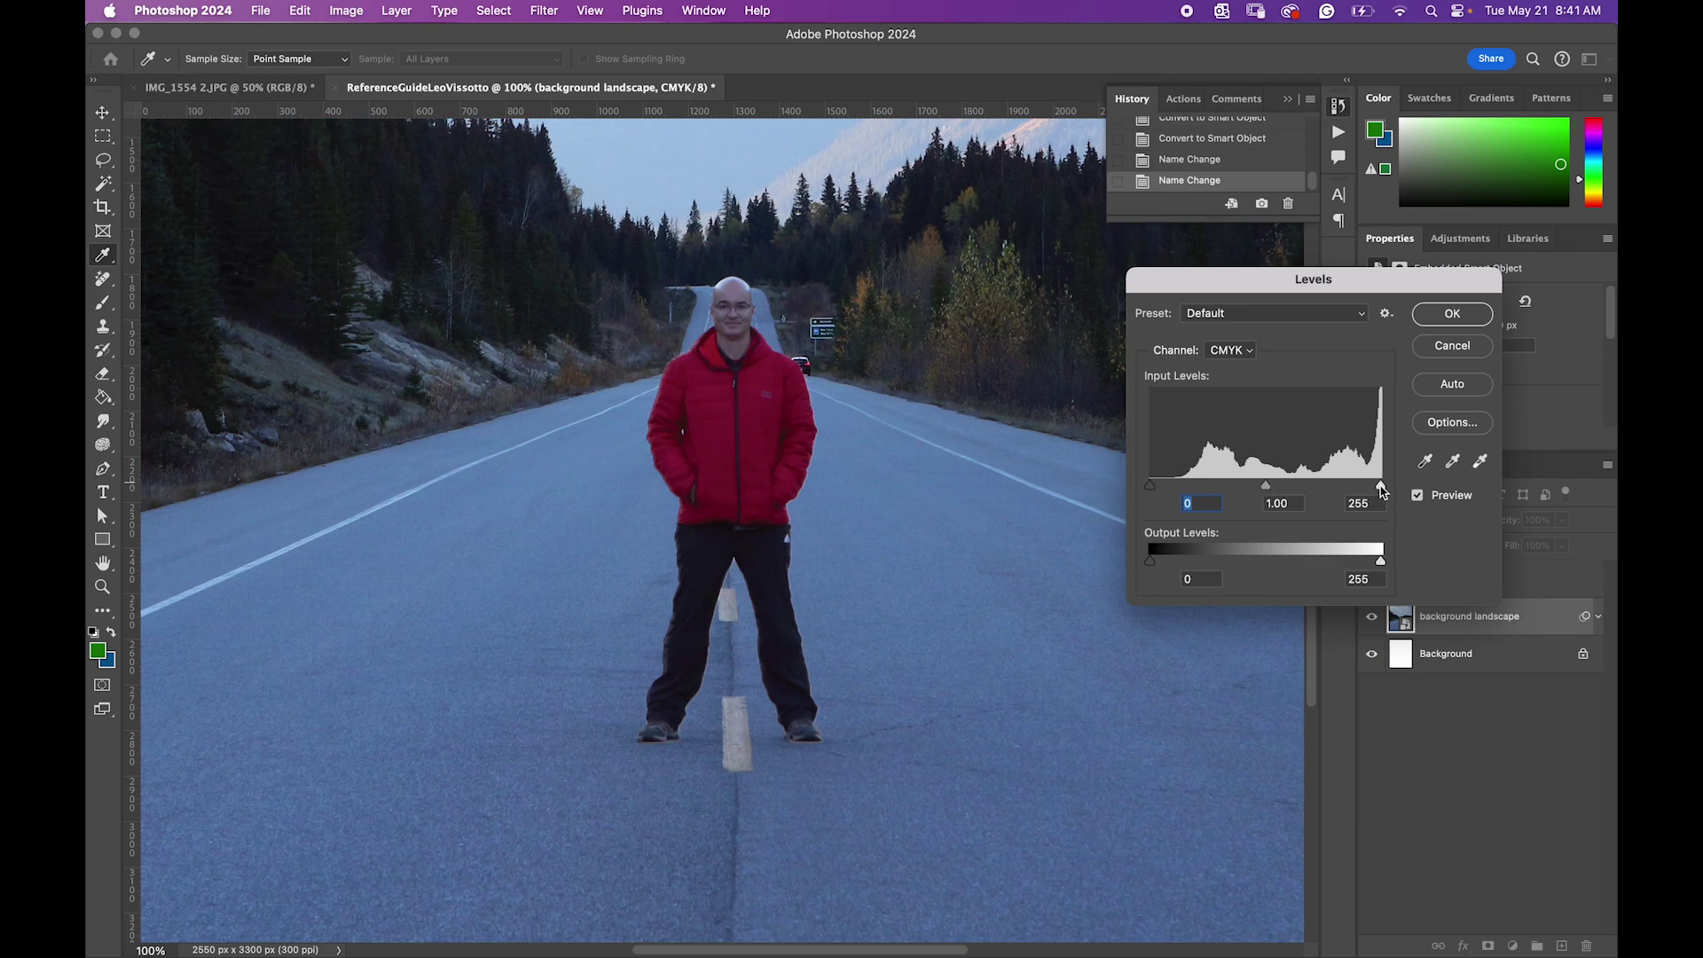
Step: Try raising the background landscape's output black level to 42 and higher, and reset it to 0
left_click_drag(1151, 565, 1188, 561)
left_click_drag(1345, 276, 1096, 532)
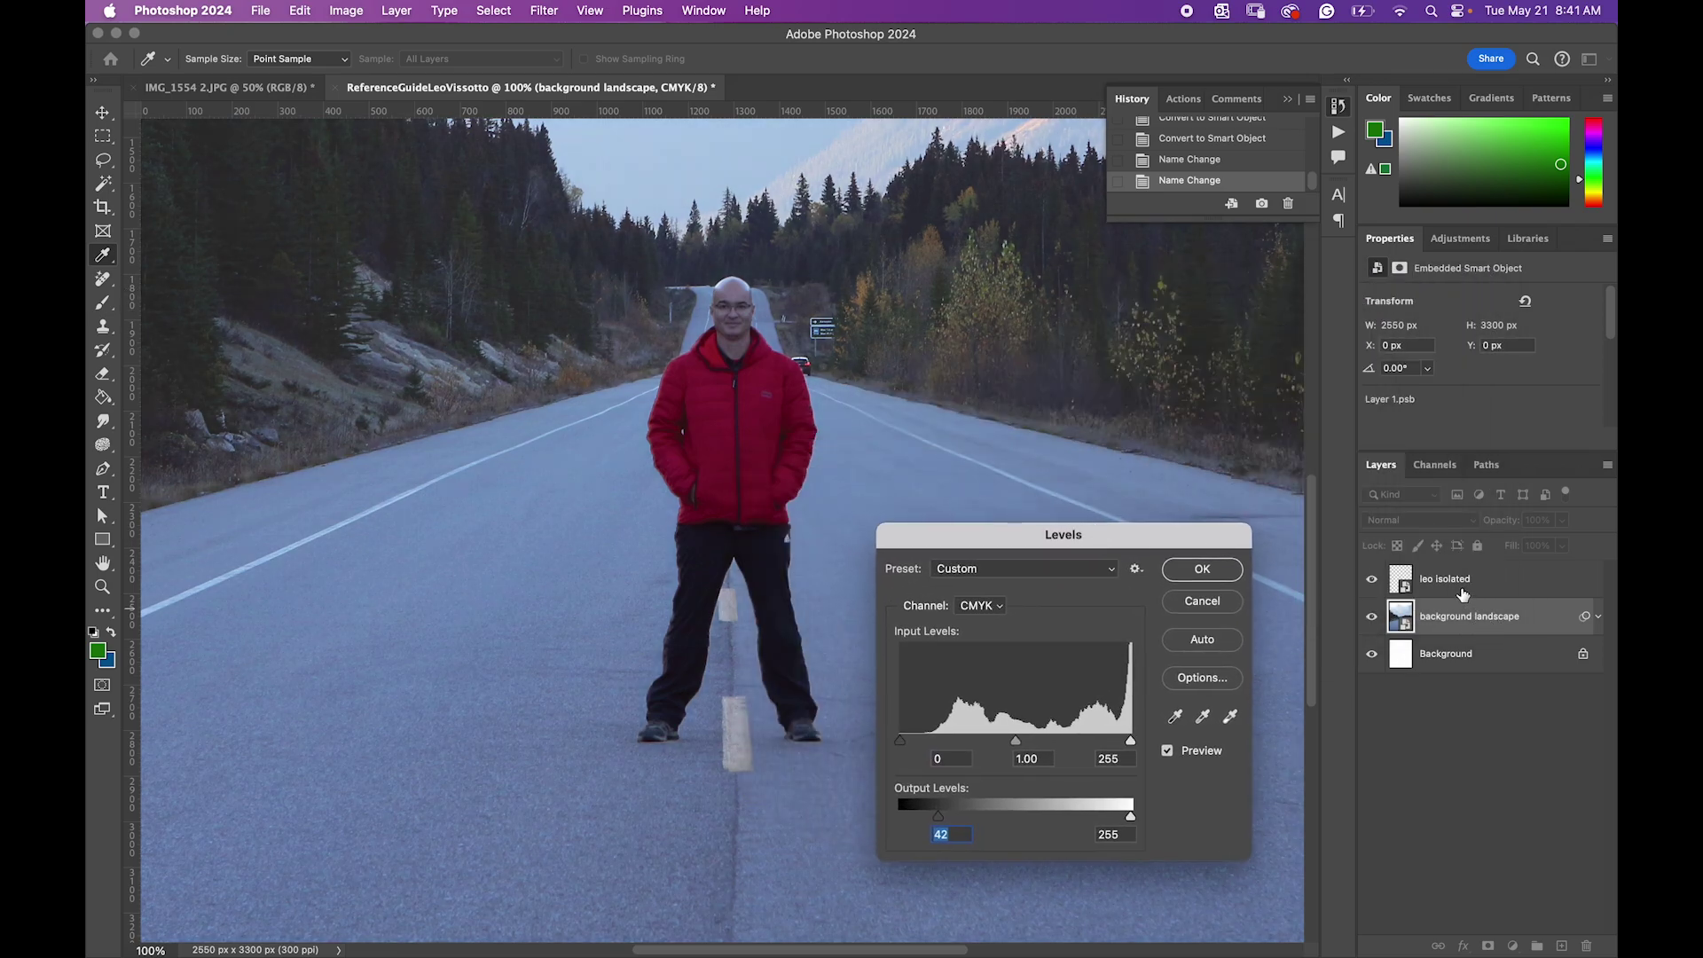
left_click_drag(939, 815, 1064, 818)
type("0")
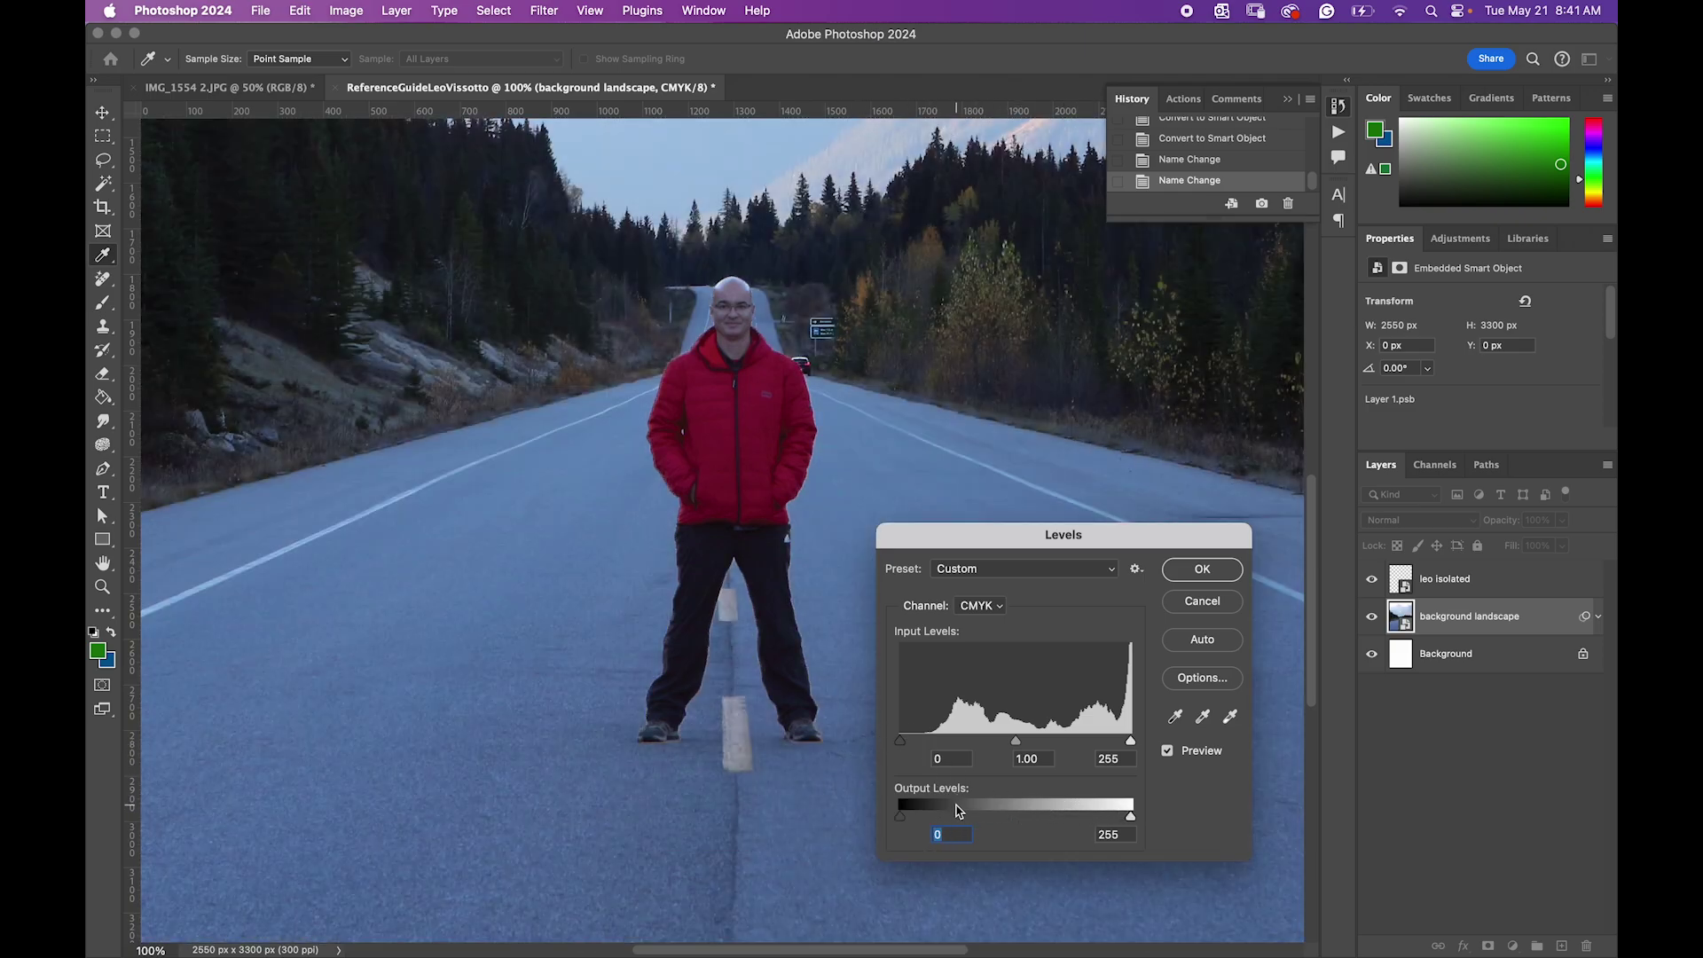
Step: Apply Levels to the background landscape with input black 18, midtones 1.25 and output black 38
left_click_drag(920, 827, 938, 826)
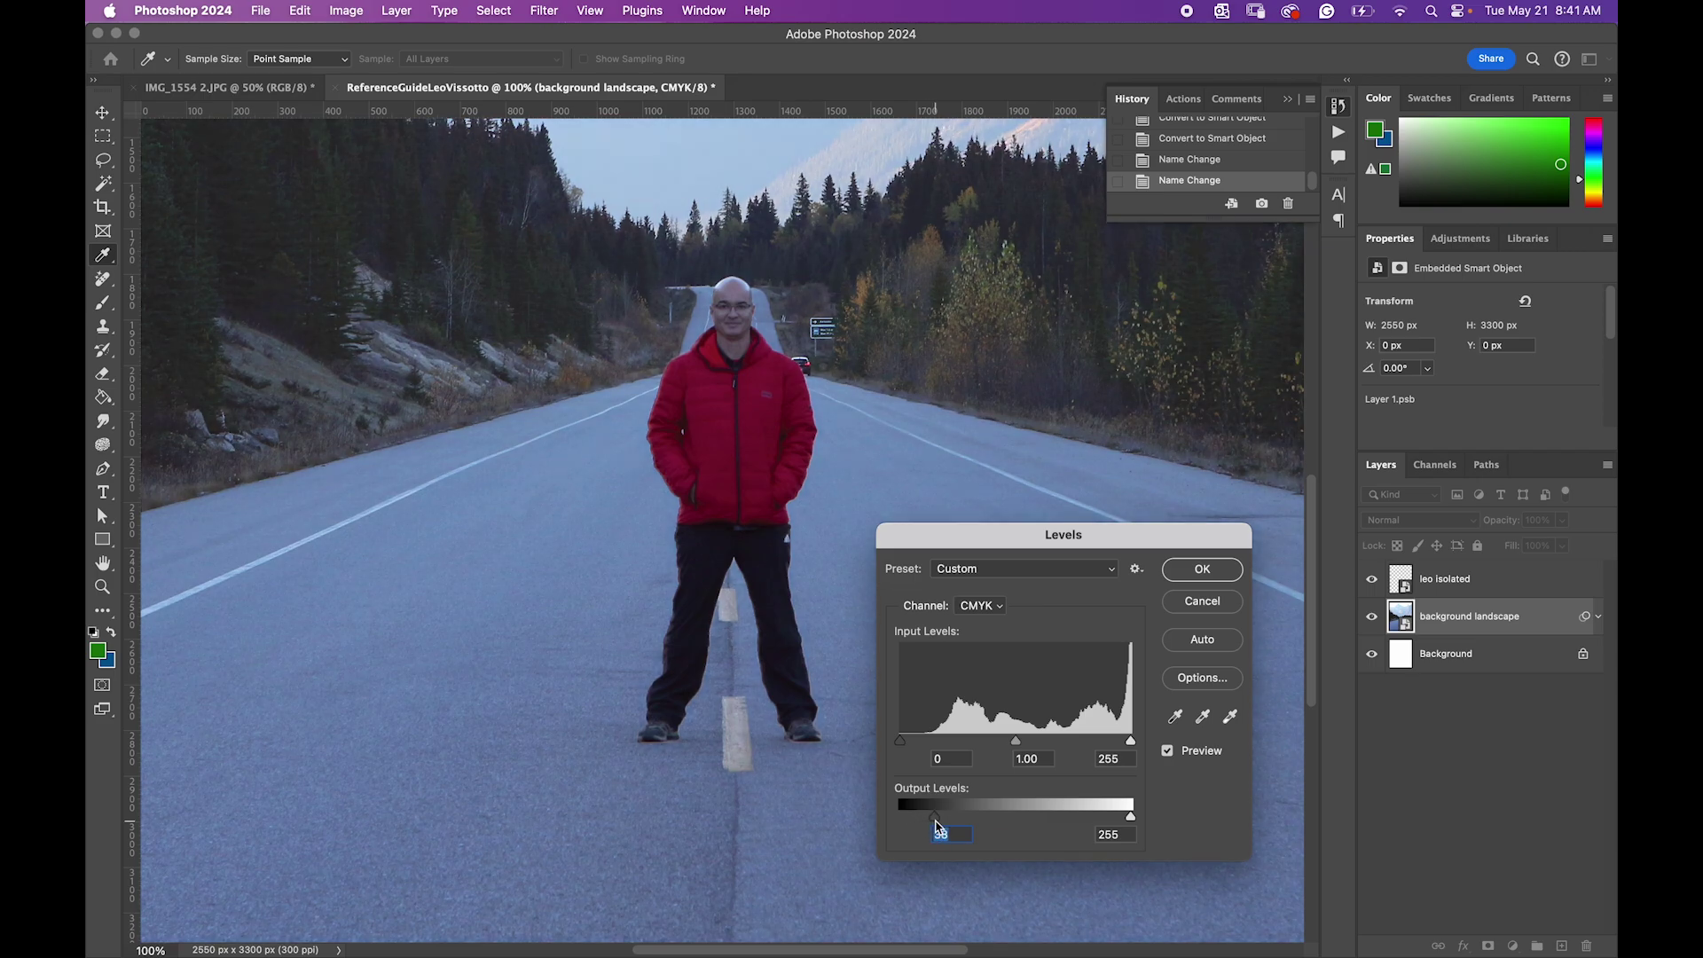
mouse_move(901, 743)
left_mouse_down()
mouse_move(938, 738)
mouse_move(897, 739)
mouse_move(916, 738)
left_mouse_up()
left_click(917, 738)
left_click_drag(1027, 743, 1005, 743)
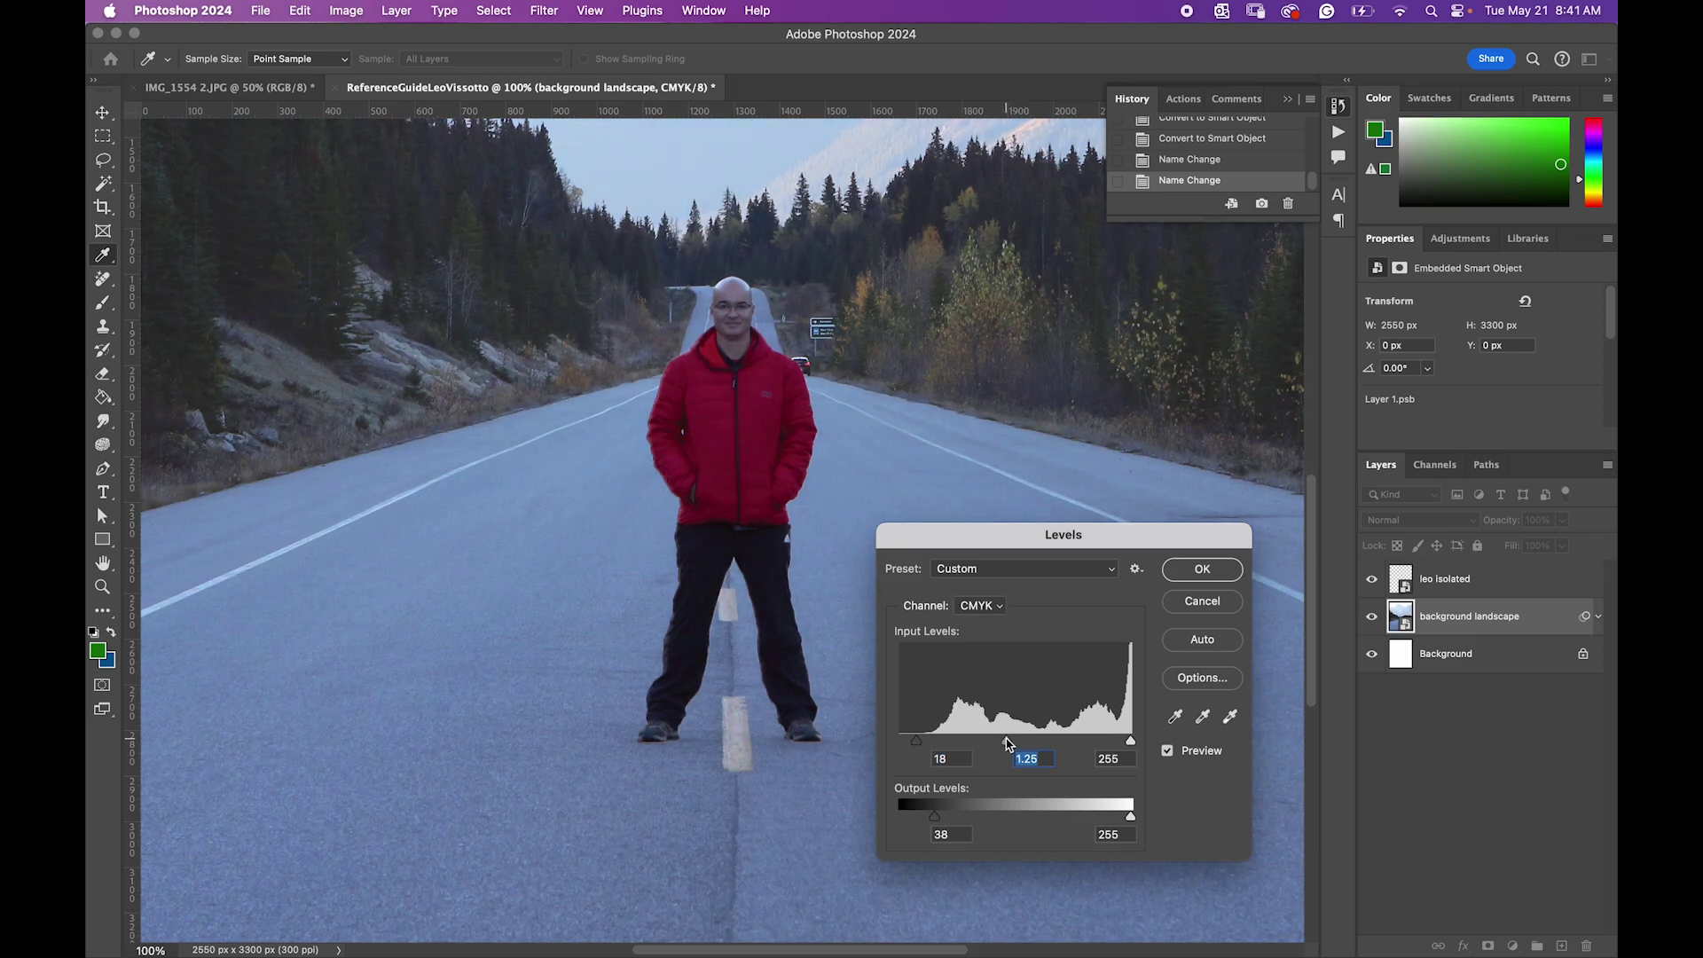
mouse_move(1129, 741)
left_mouse_down()
mouse_move(1093, 743)
mouse_move(1161, 743)
left_mouse_up()
left_click(1225, 570)
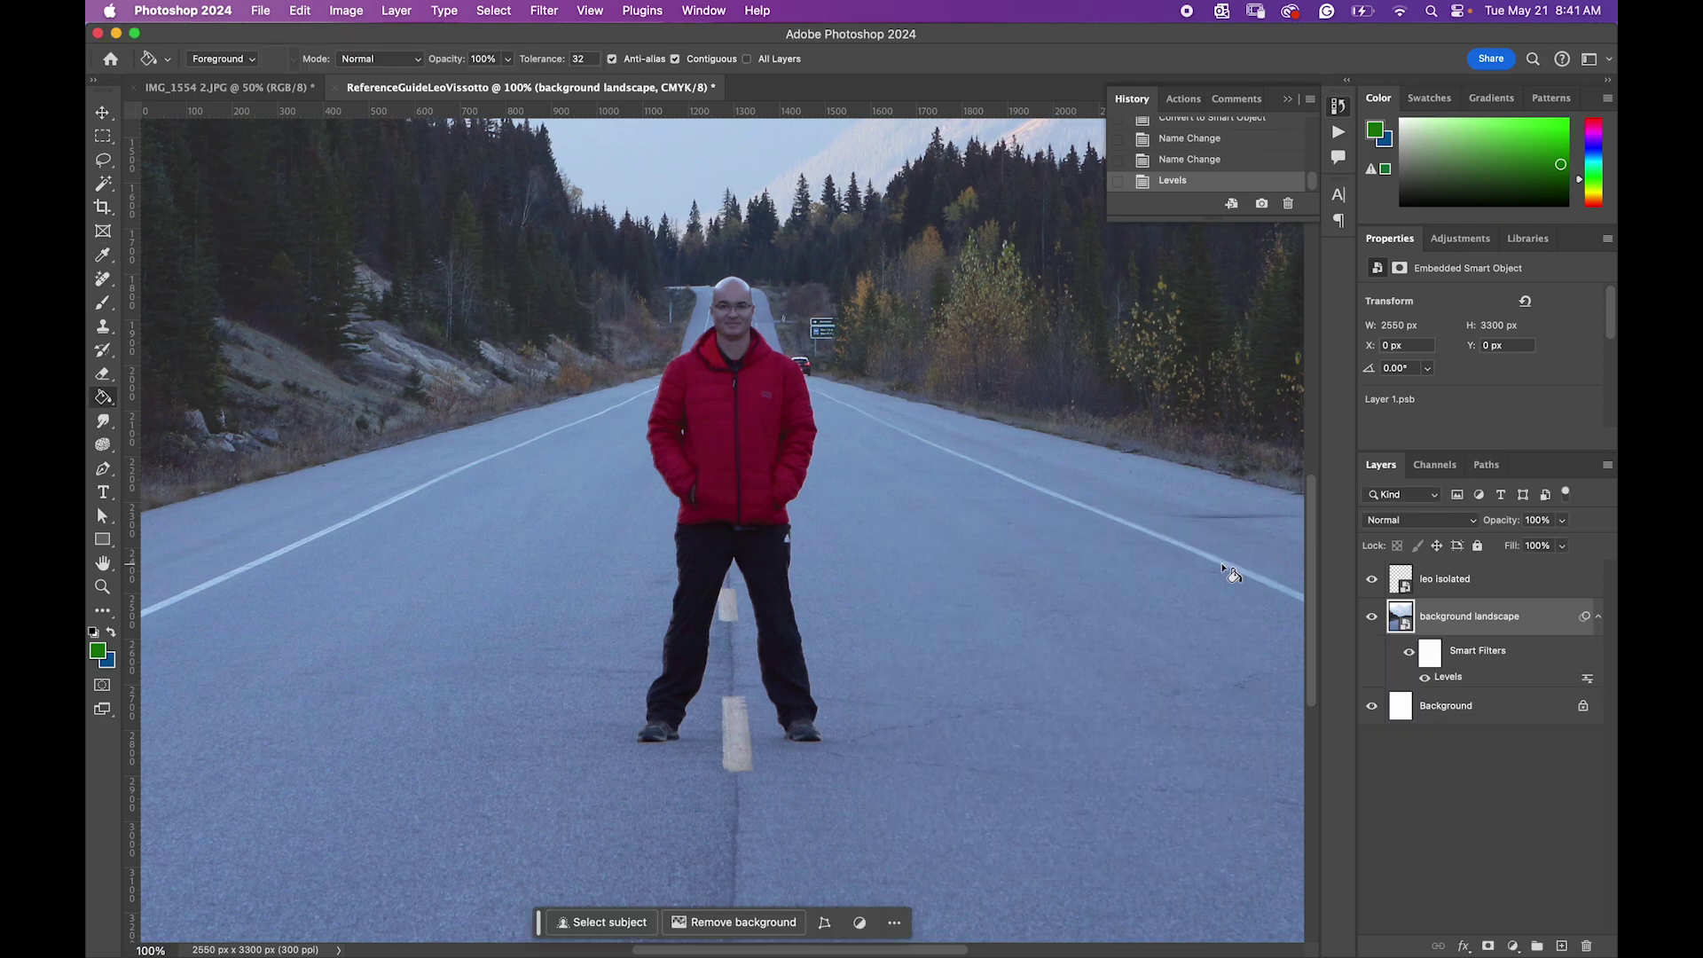
Step: Compare the full cover with and without the landscape's smart filters, check the Hue/Saturation instructions in Safari, and return to Photoshop
key("super+minus")
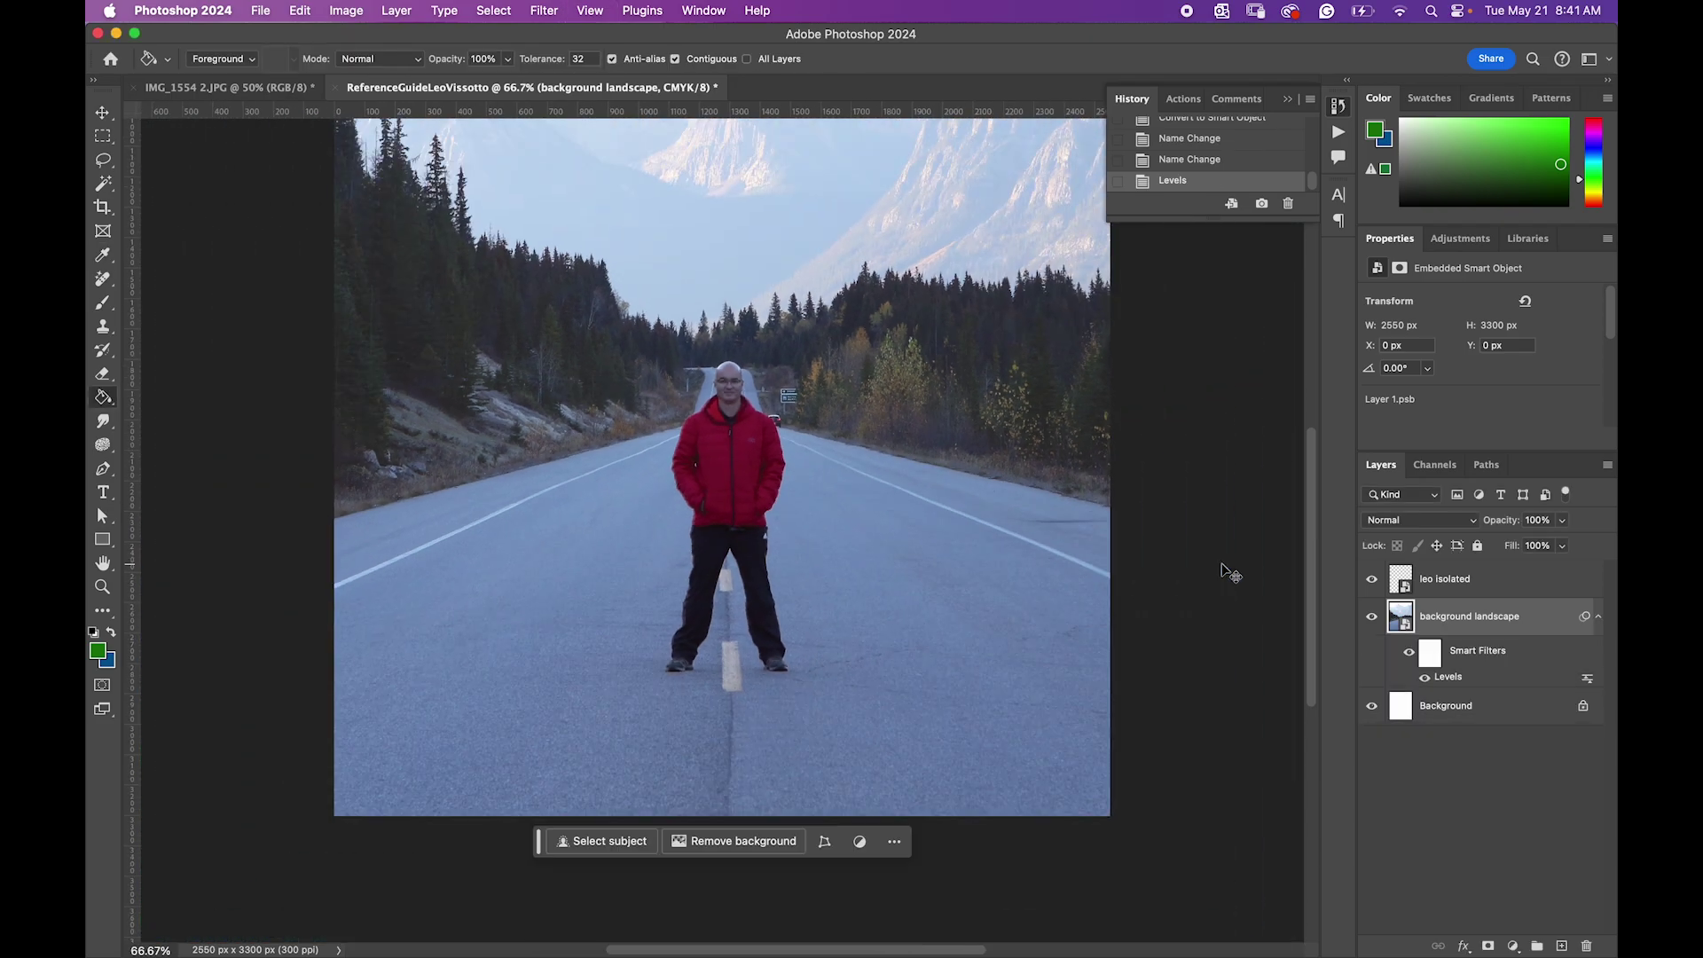
key("super+minus")
scroll(1036, 536, "up", 3)
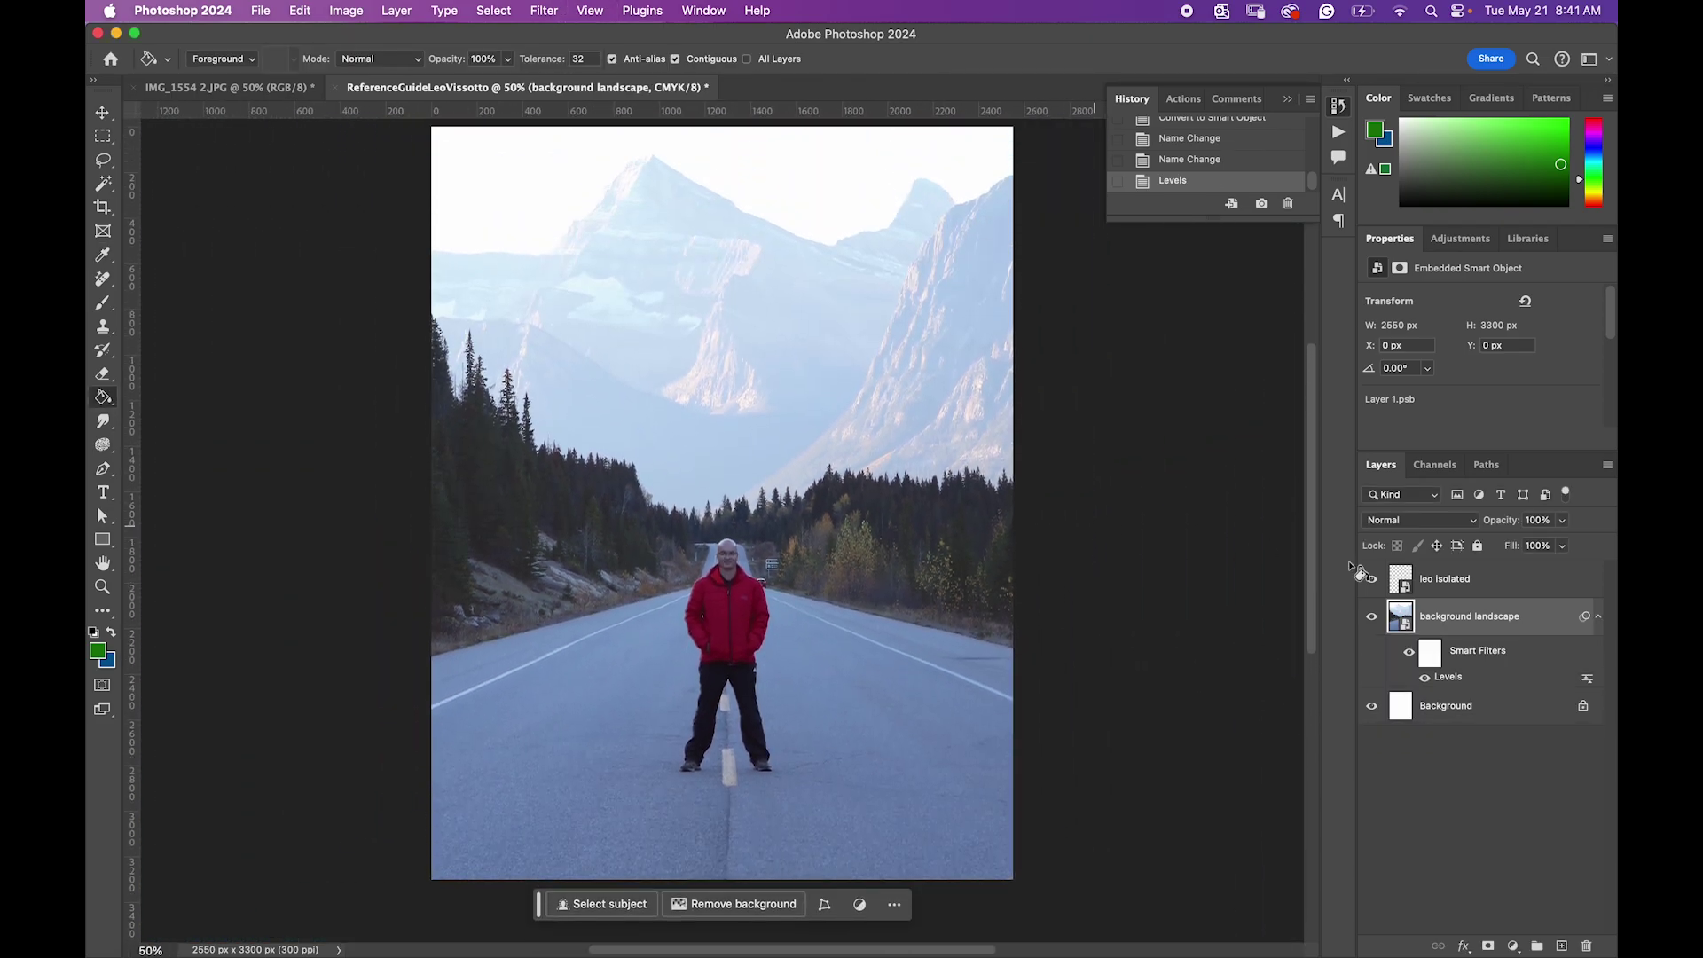
left_click(1410, 653)
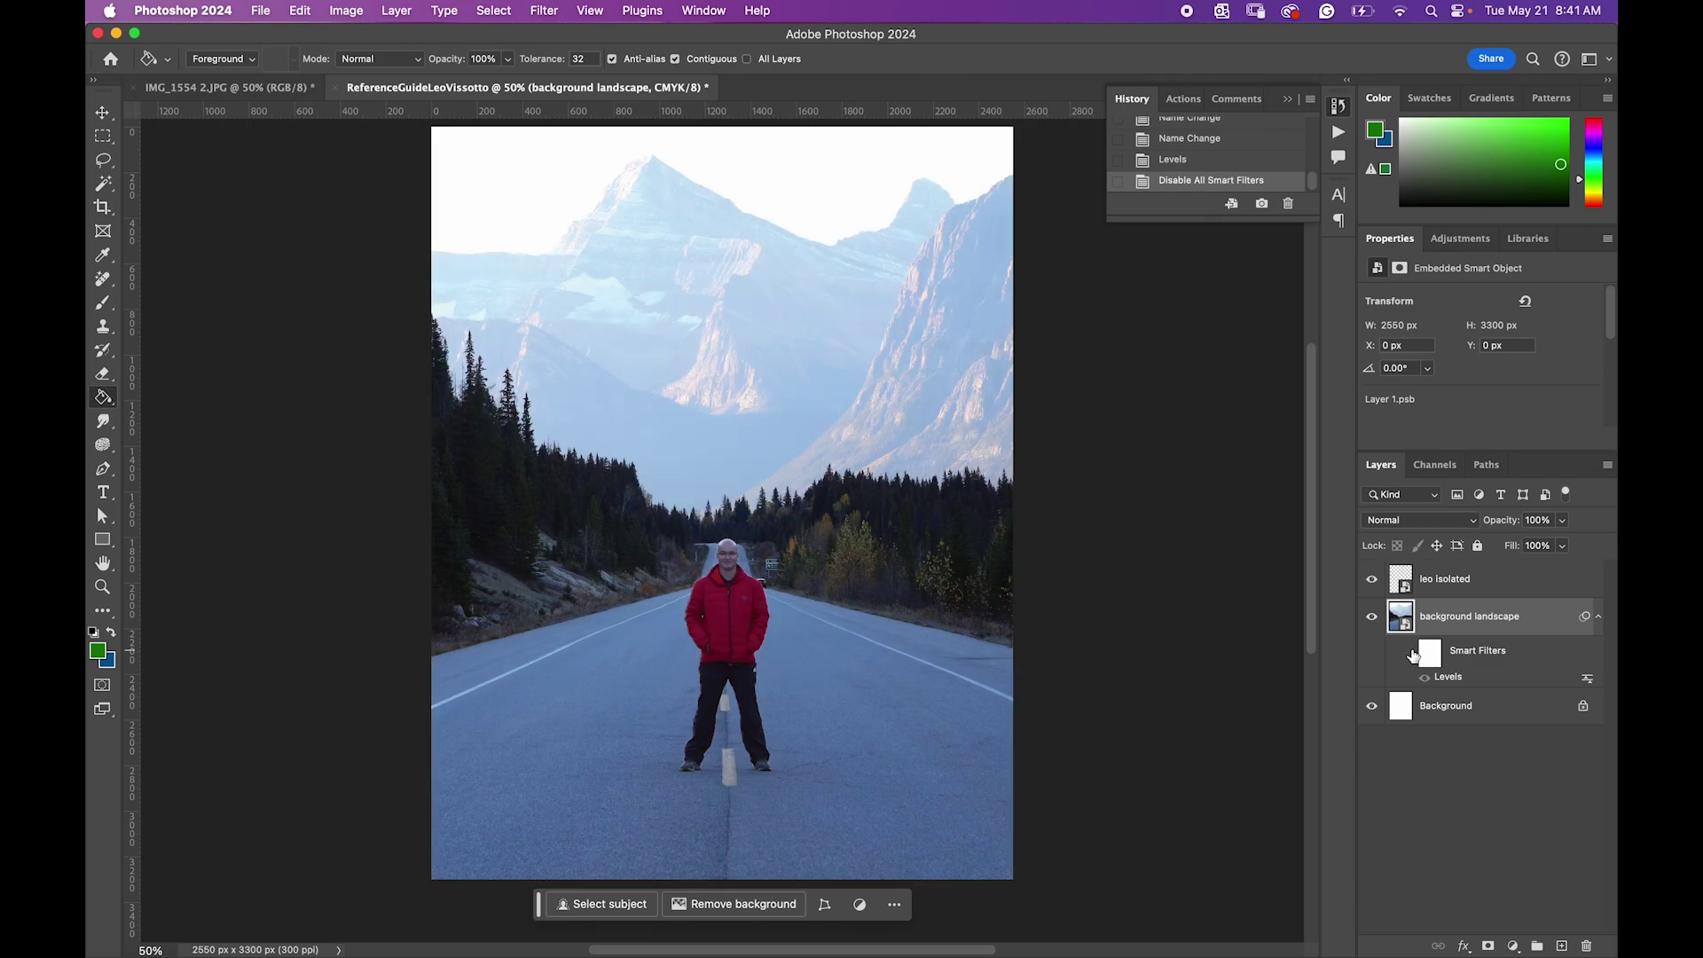
left_click(1410, 654)
left_click(1410, 654)
left_click(1410, 653)
left_click(1410, 654)
left_click(1410, 654)
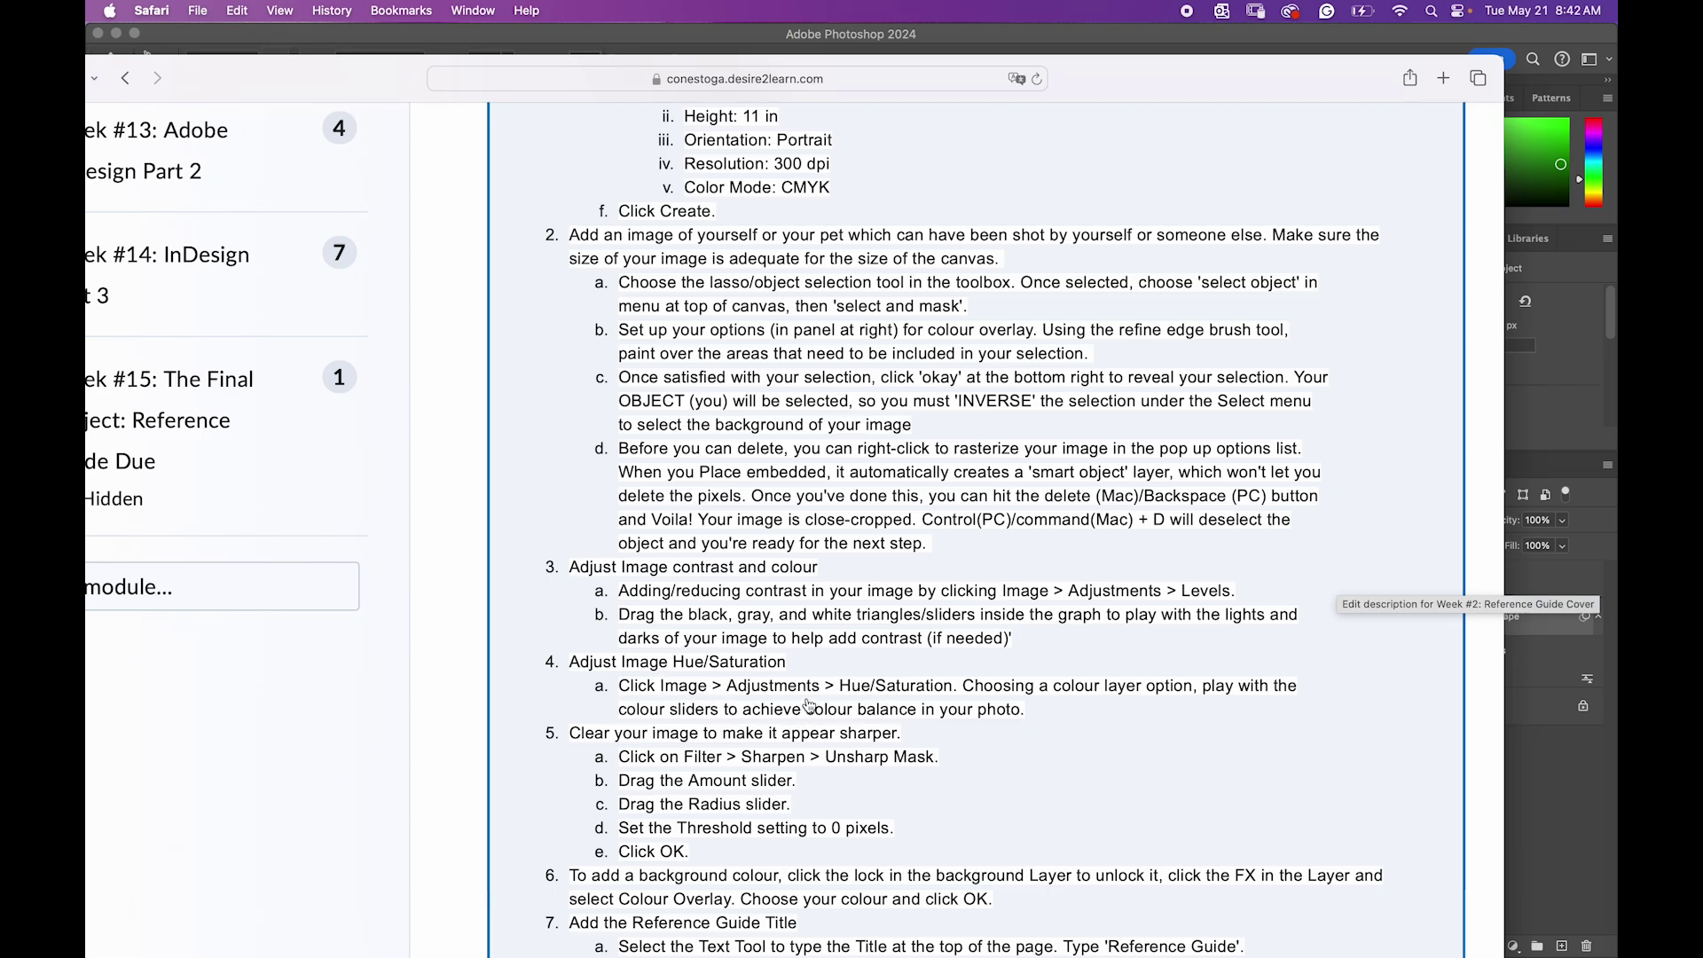
left_click_drag(1168, 80, 85, 4)
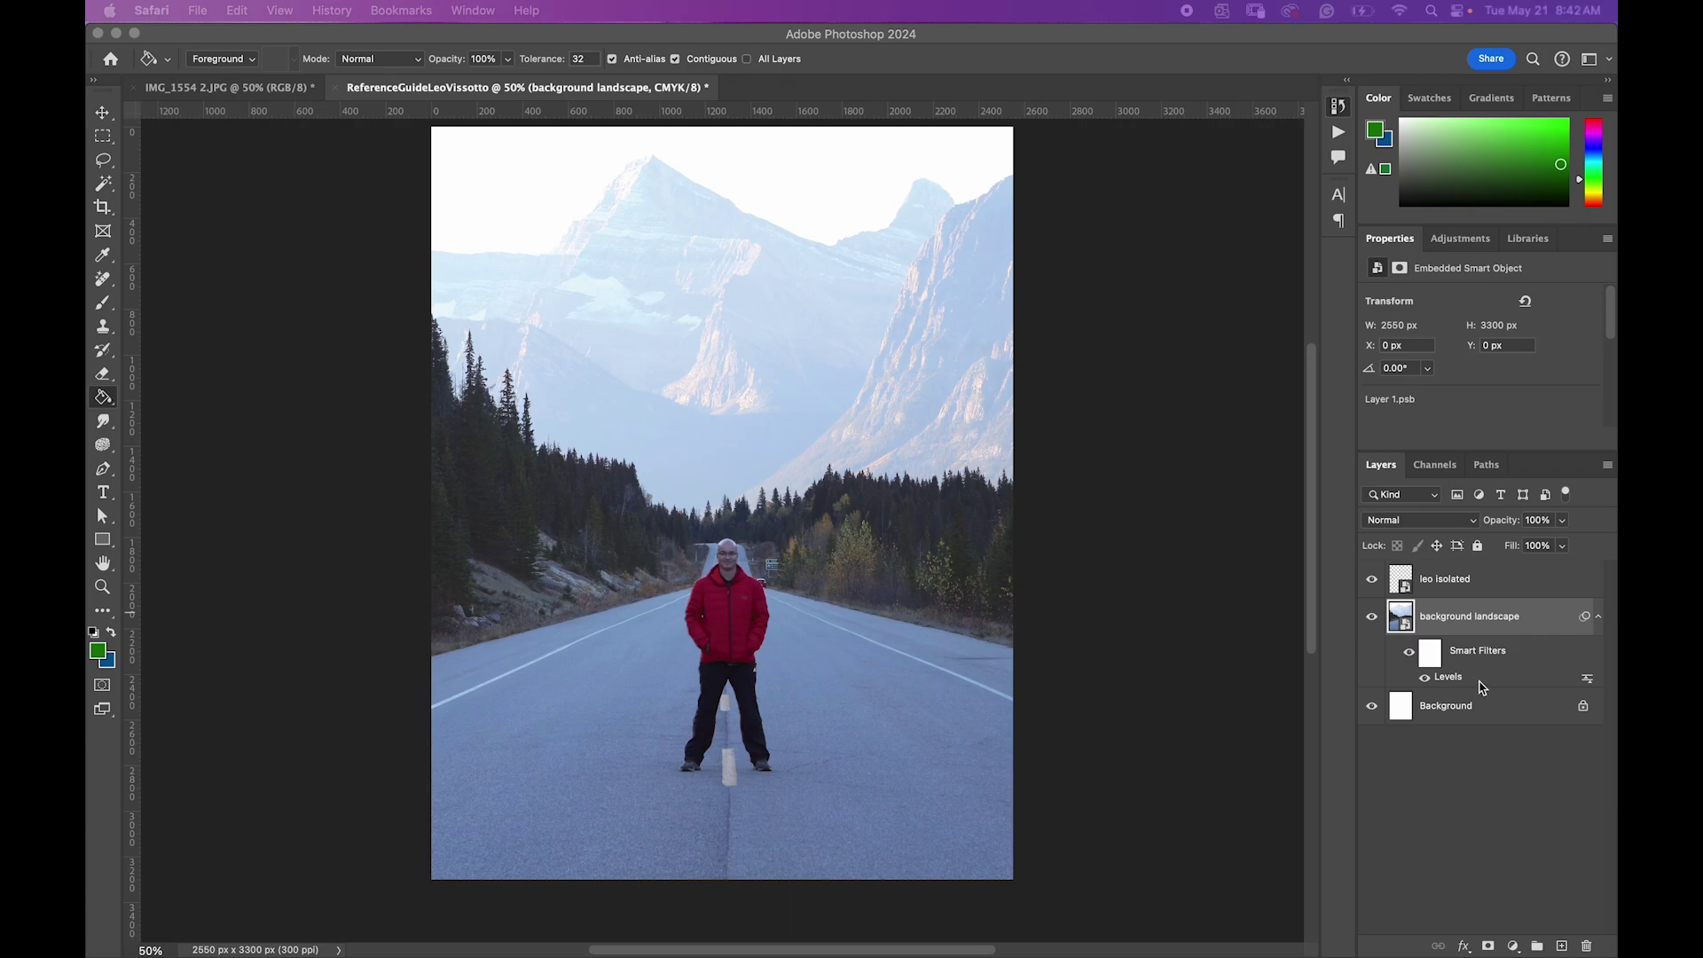
Step: Open a Hue/Saturation adjustment for the background landscape, and set the Master hue to -3 and saturation to +9
left_click(1465, 616)
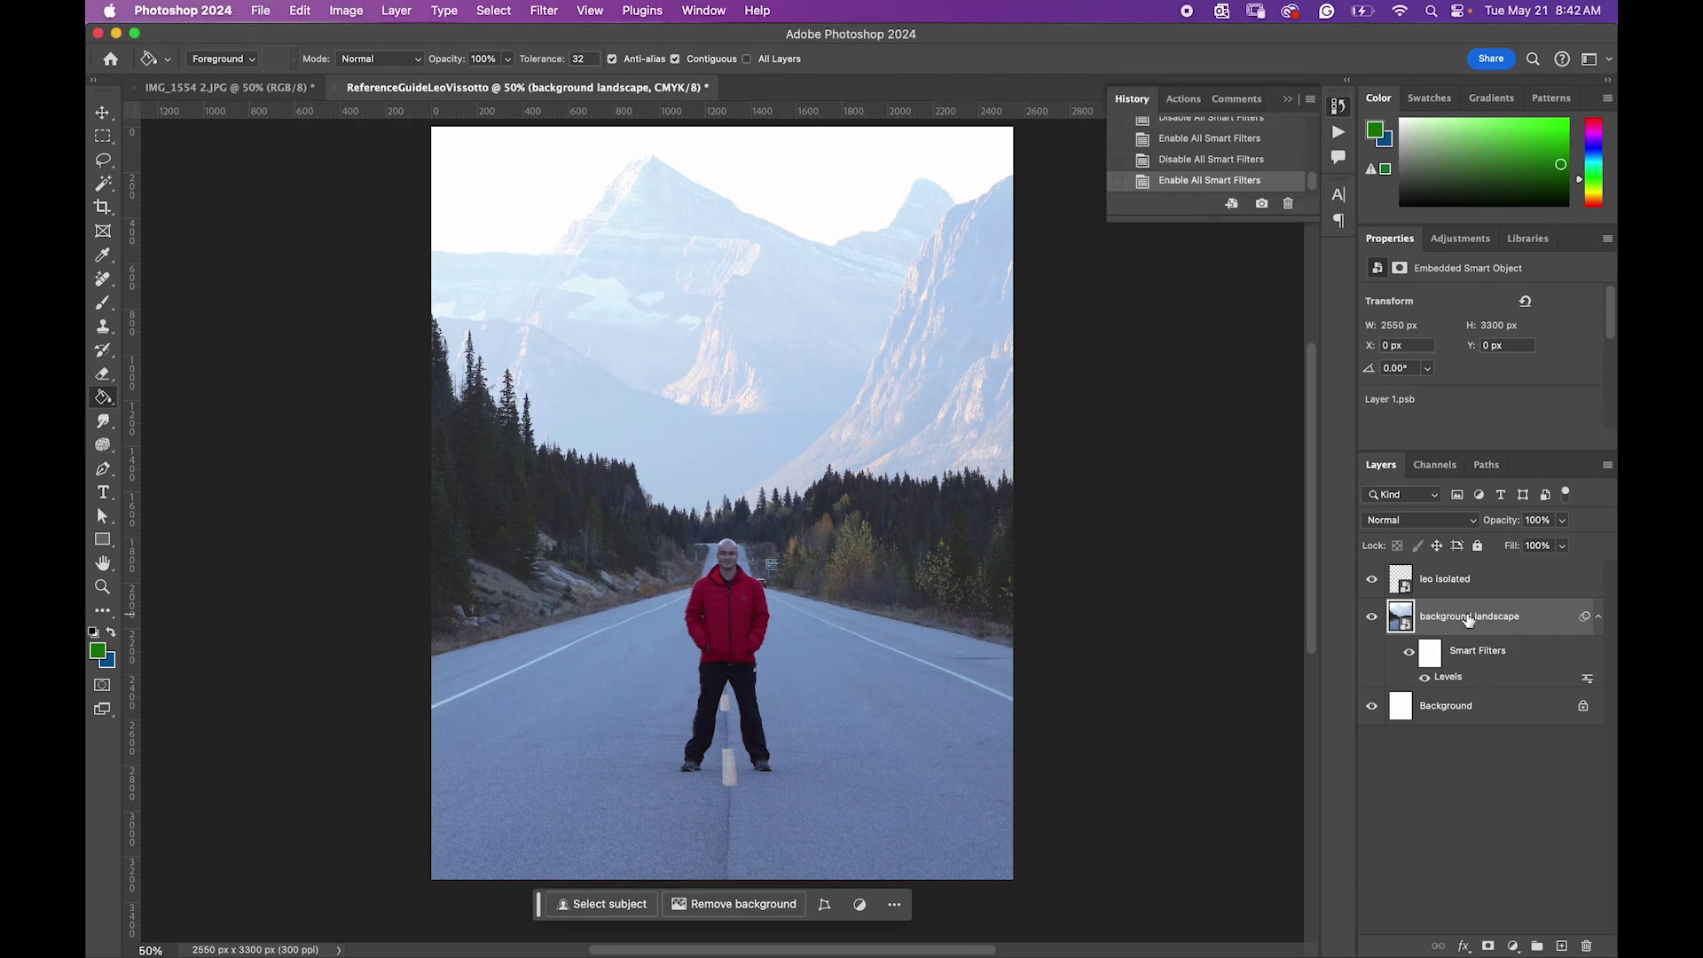
left_click(345, 14)
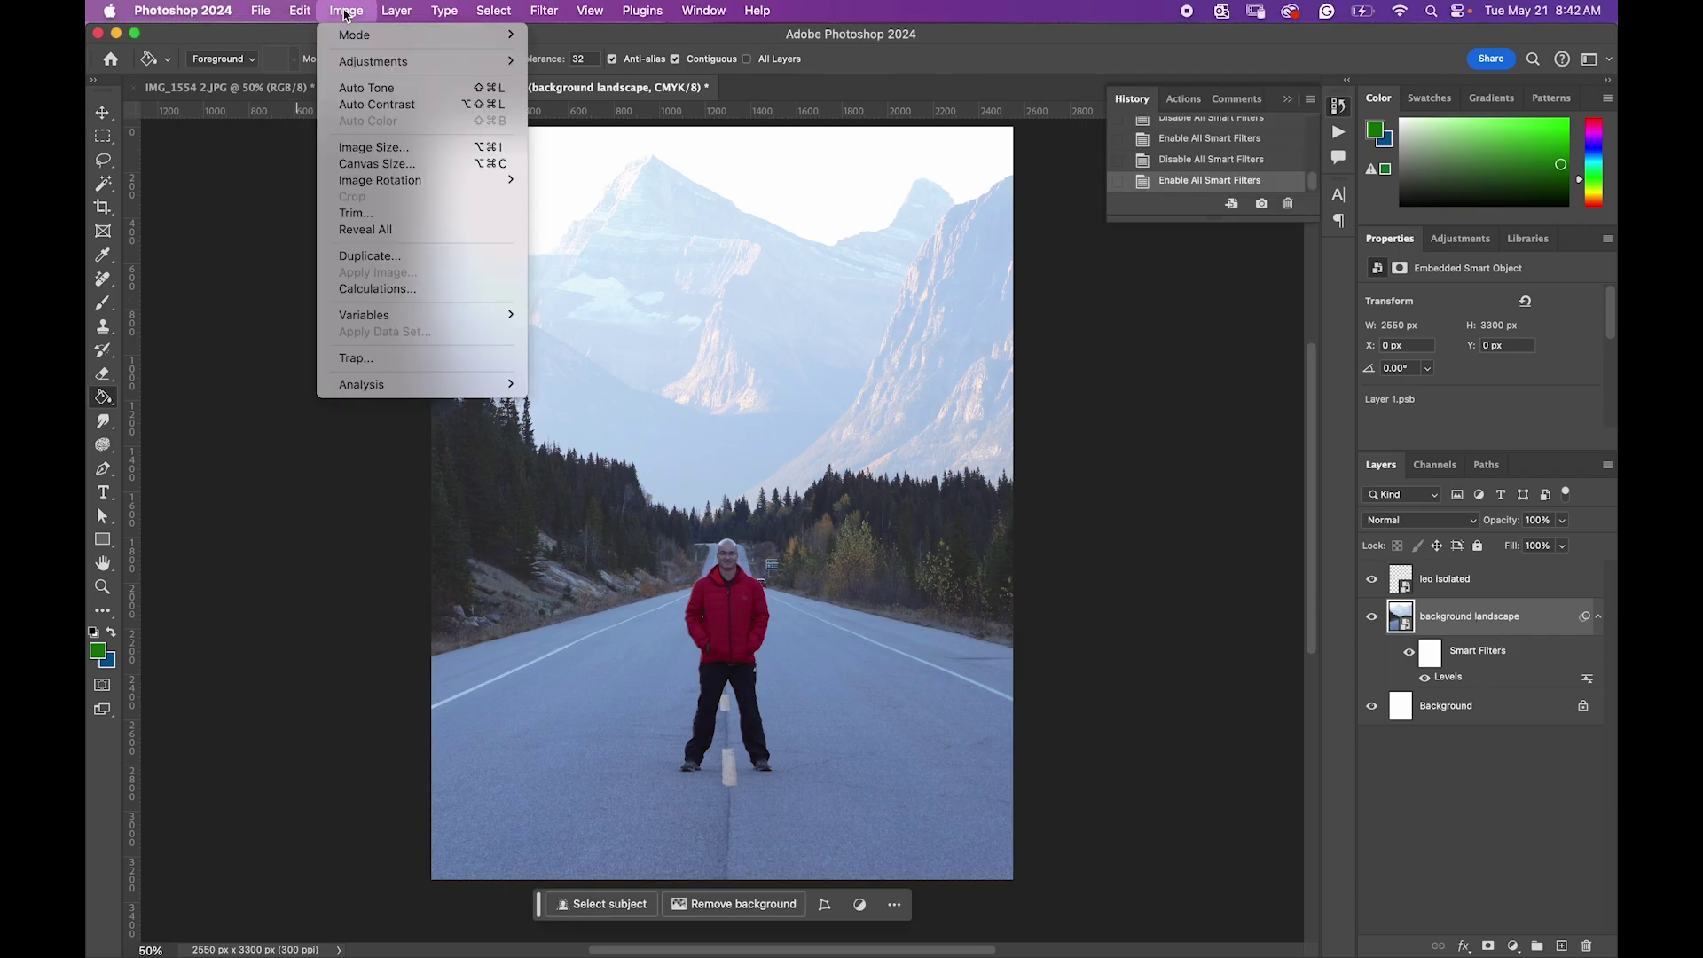
mouse_move(361, 71)
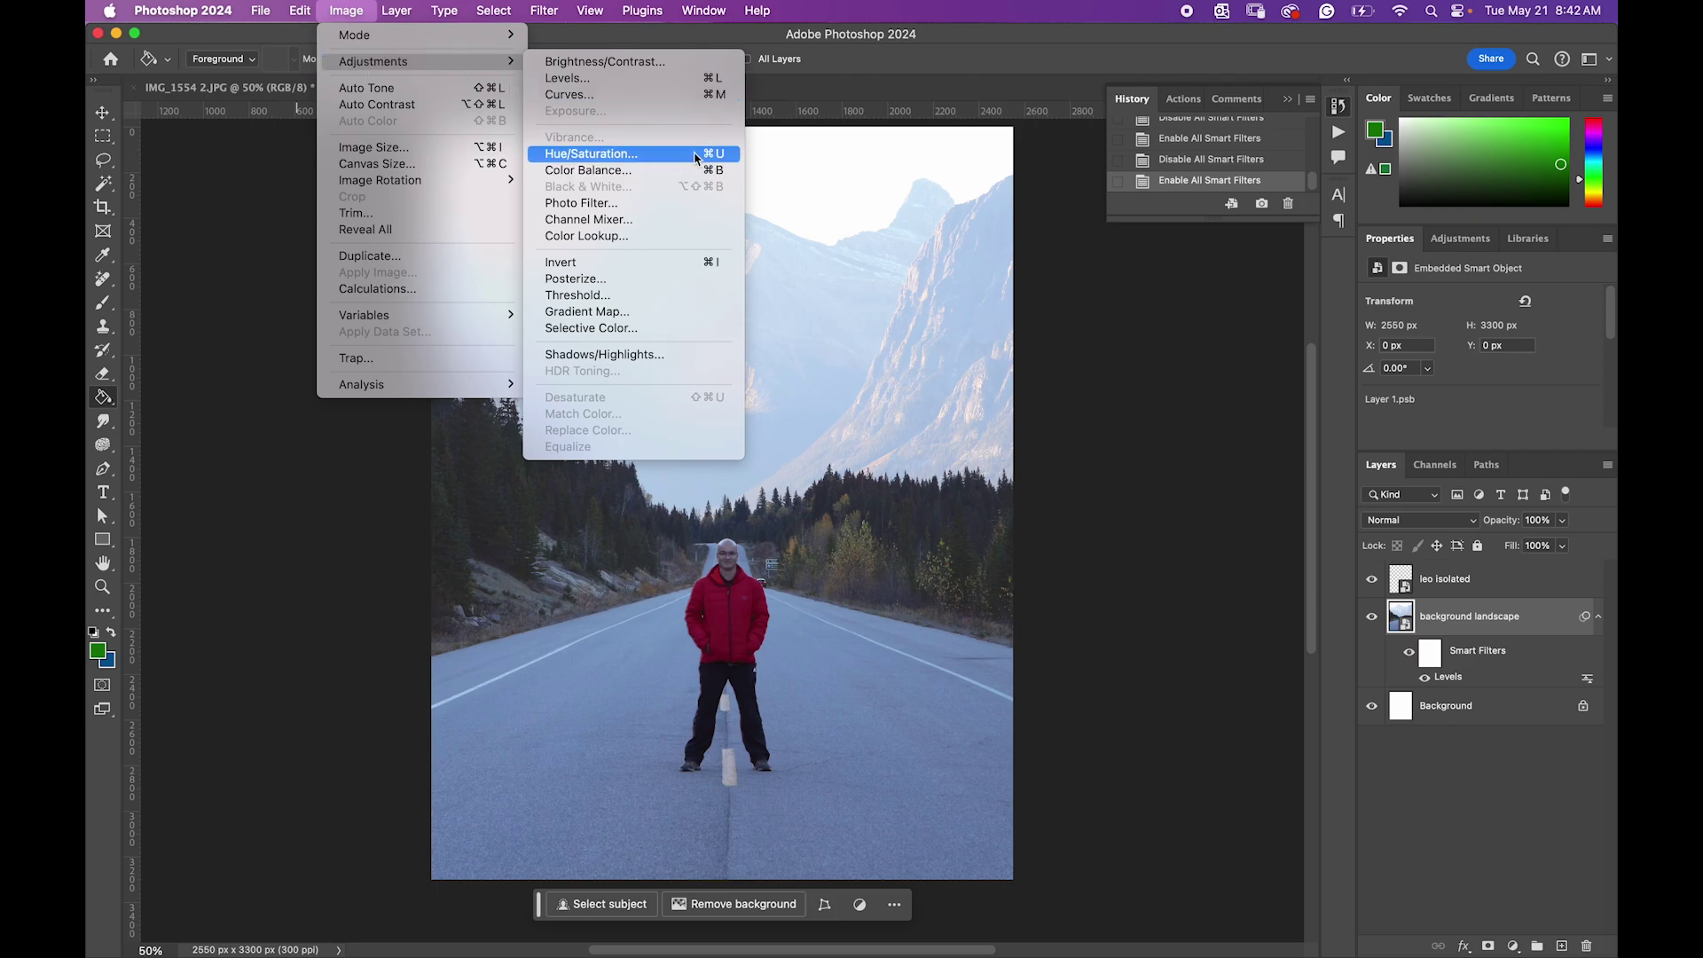
left_click(666, 156)
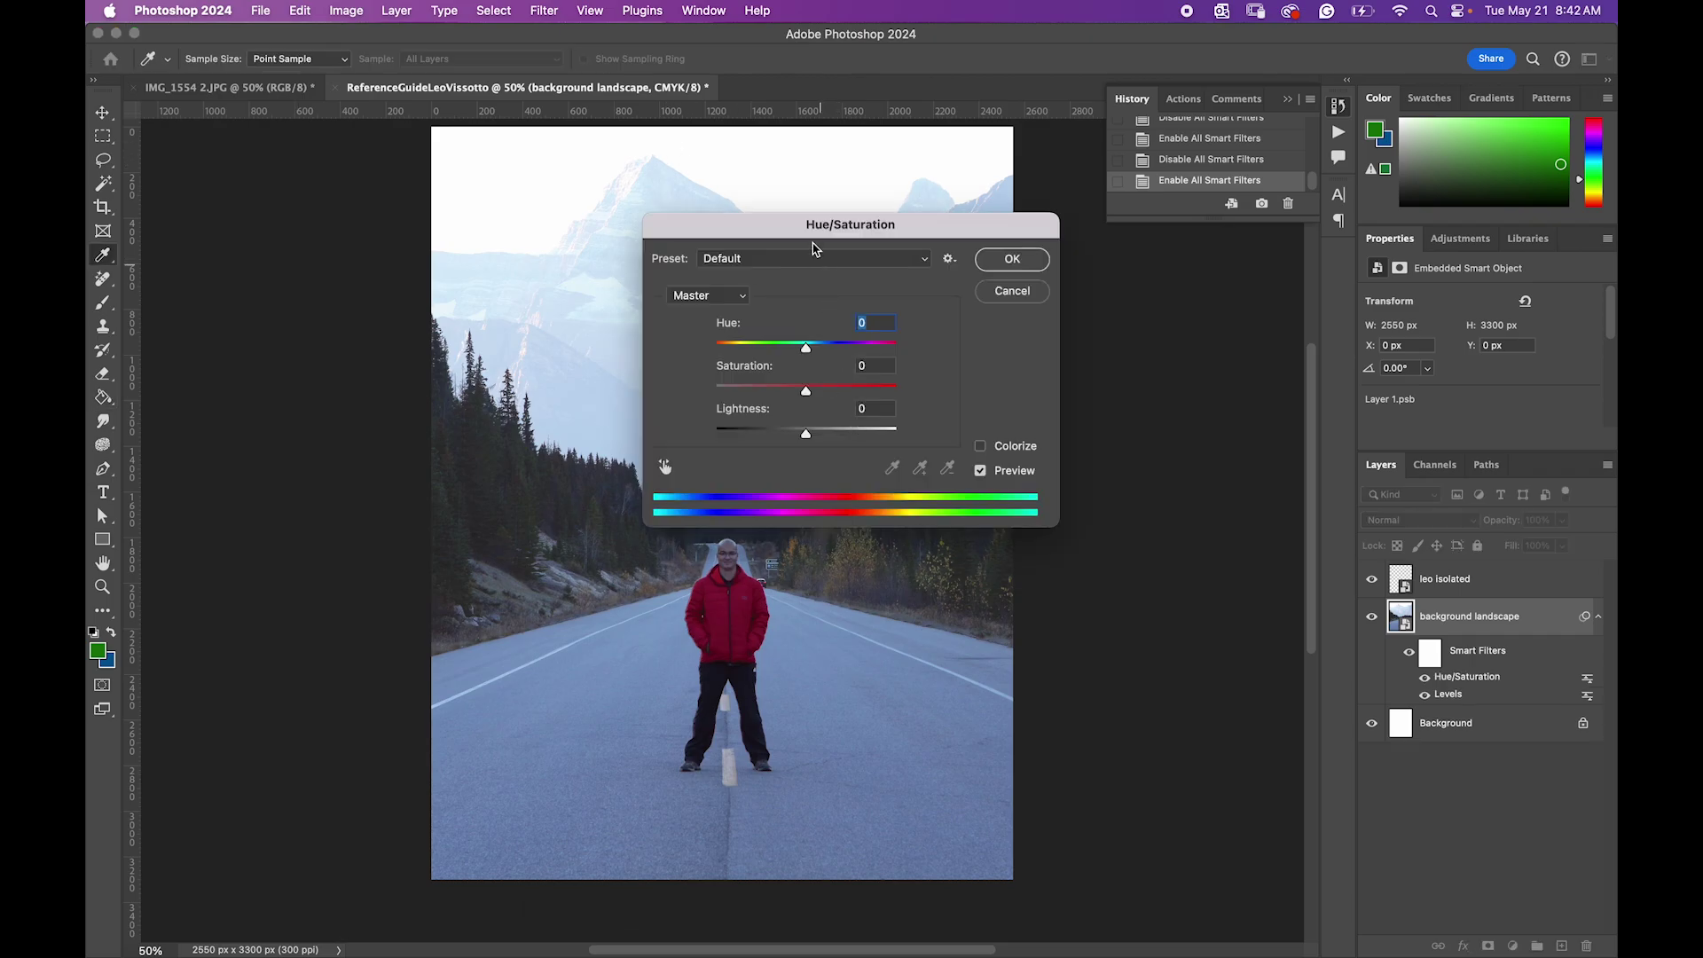
left_click_drag(772, 228, 1153, 240)
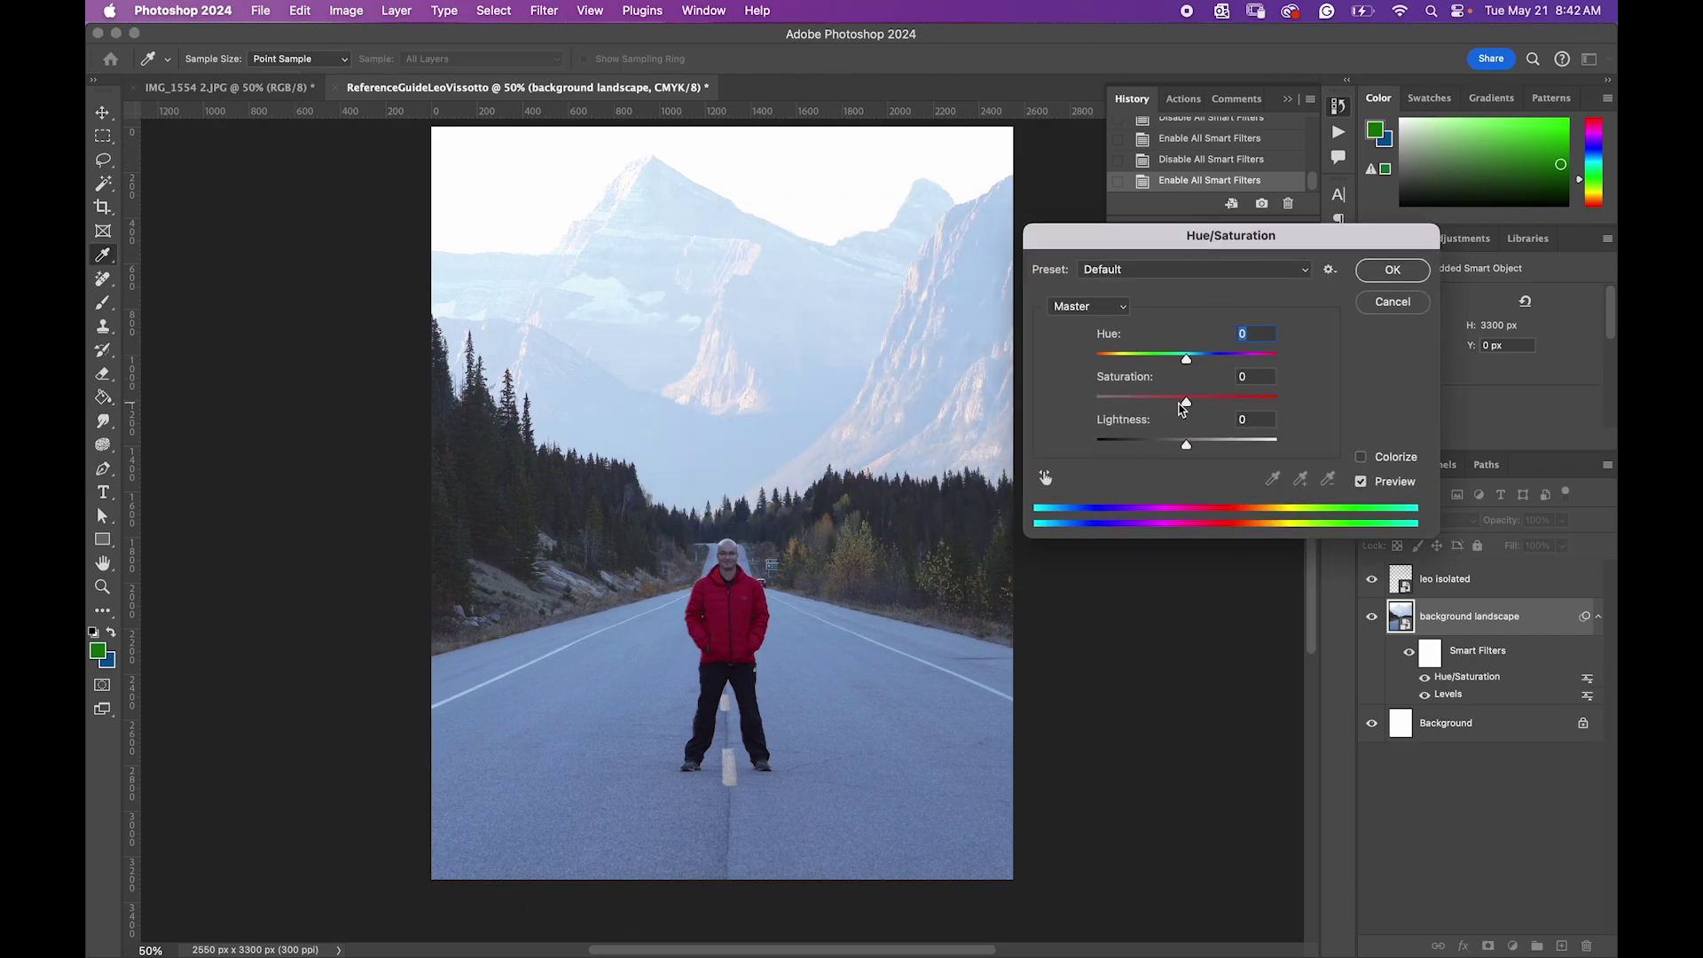
left_click_drag(1186, 403, 1190, 359)
mouse_move(1204, 359)
left_mouse_down()
mouse_move(1130, 358)
mouse_move(1184, 356)
left_mouse_up()
left_click(1183, 354)
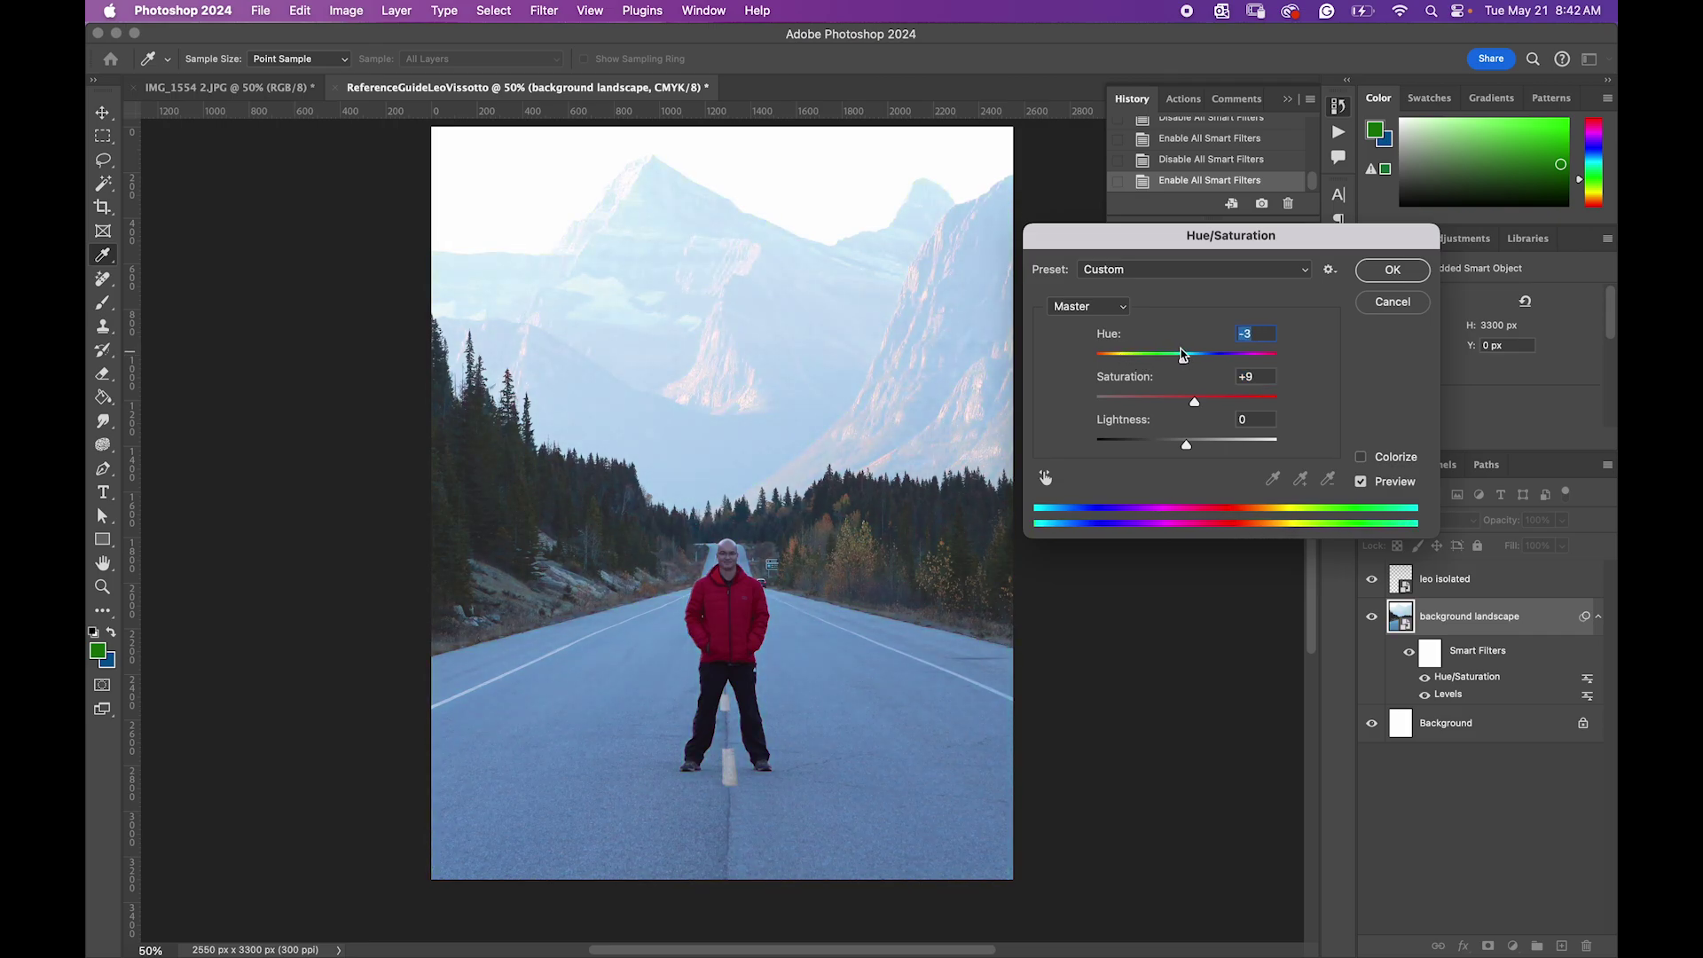
Step: Set the Blues saturation to -7, and the Greens saturation to +32 and lightness to +13
left_click(1105, 312)
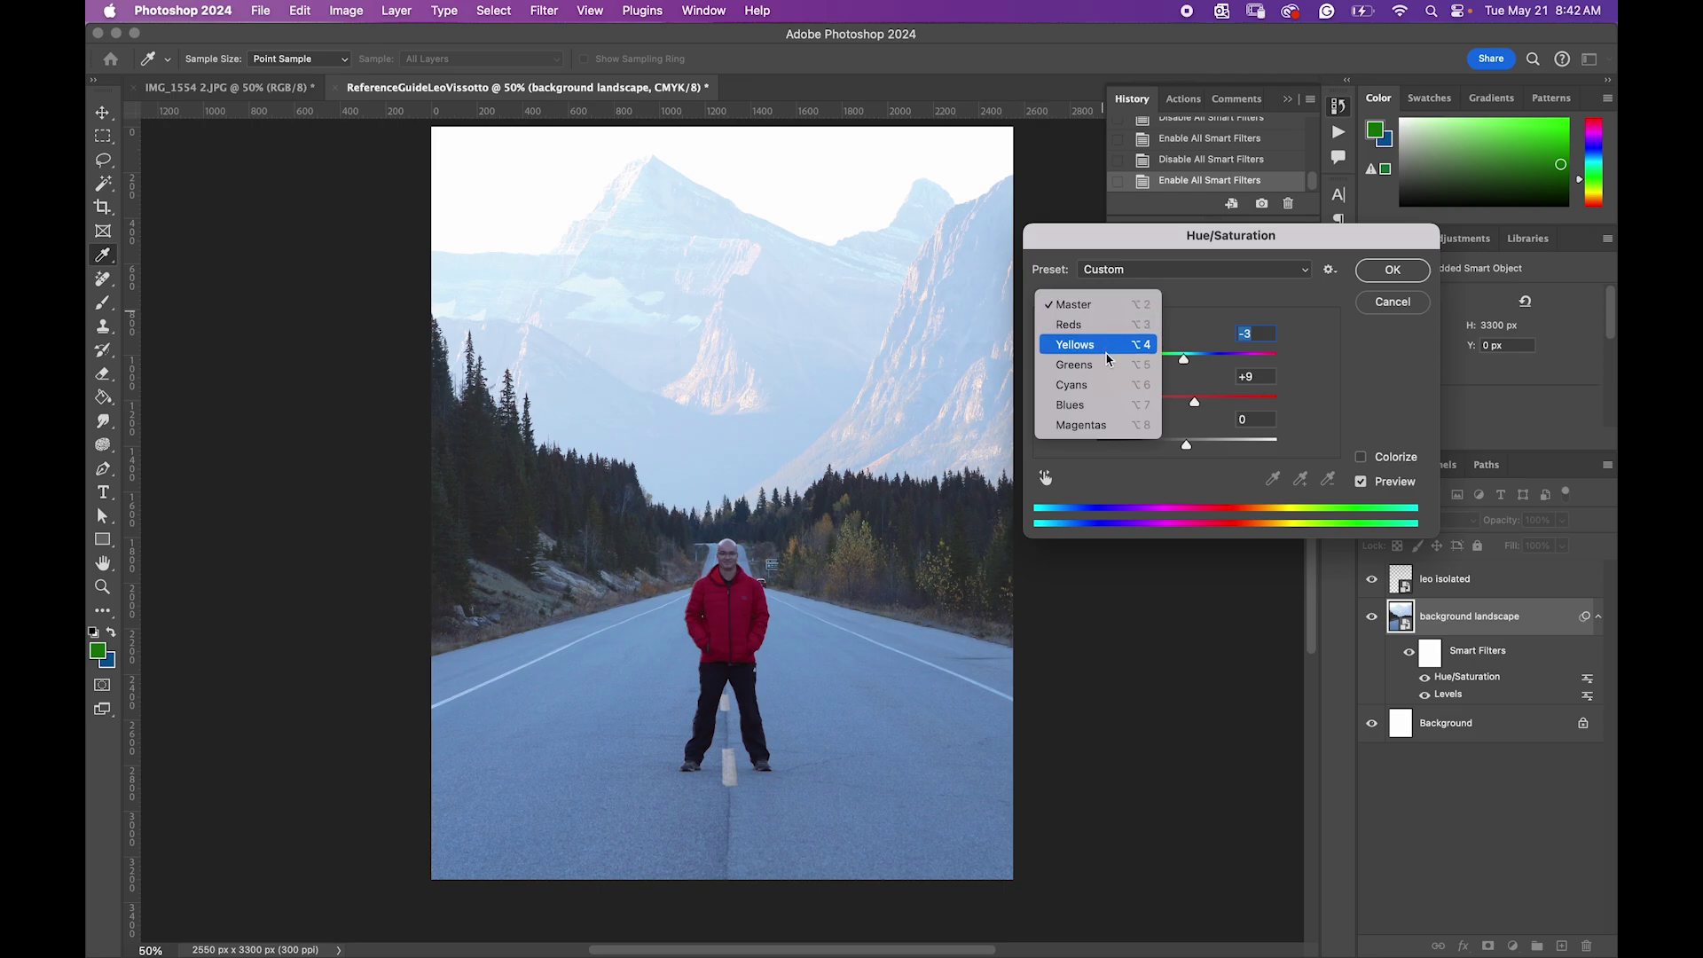
left_click(1104, 404)
mouse_move(1186, 402)
left_mouse_down()
mouse_move(1307, 406)
mouse_move(1180, 406)
left_mouse_up()
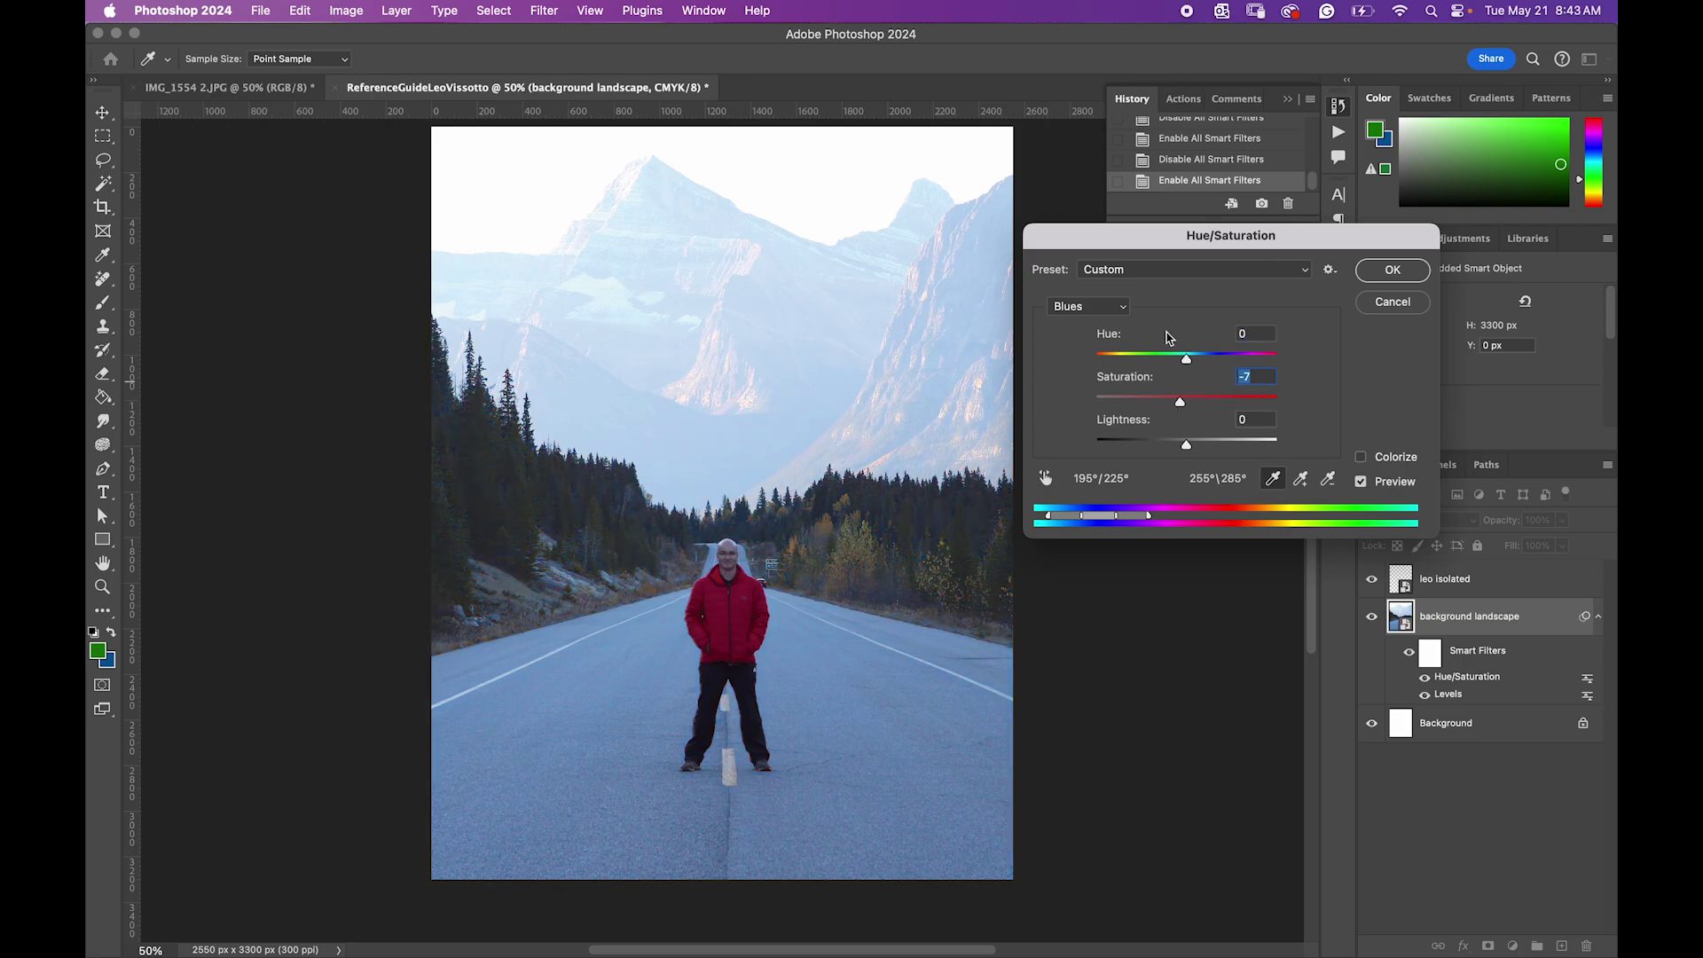
left_click(1110, 308)
left_click(1119, 263)
left_click_drag(1181, 404, 1197, 437)
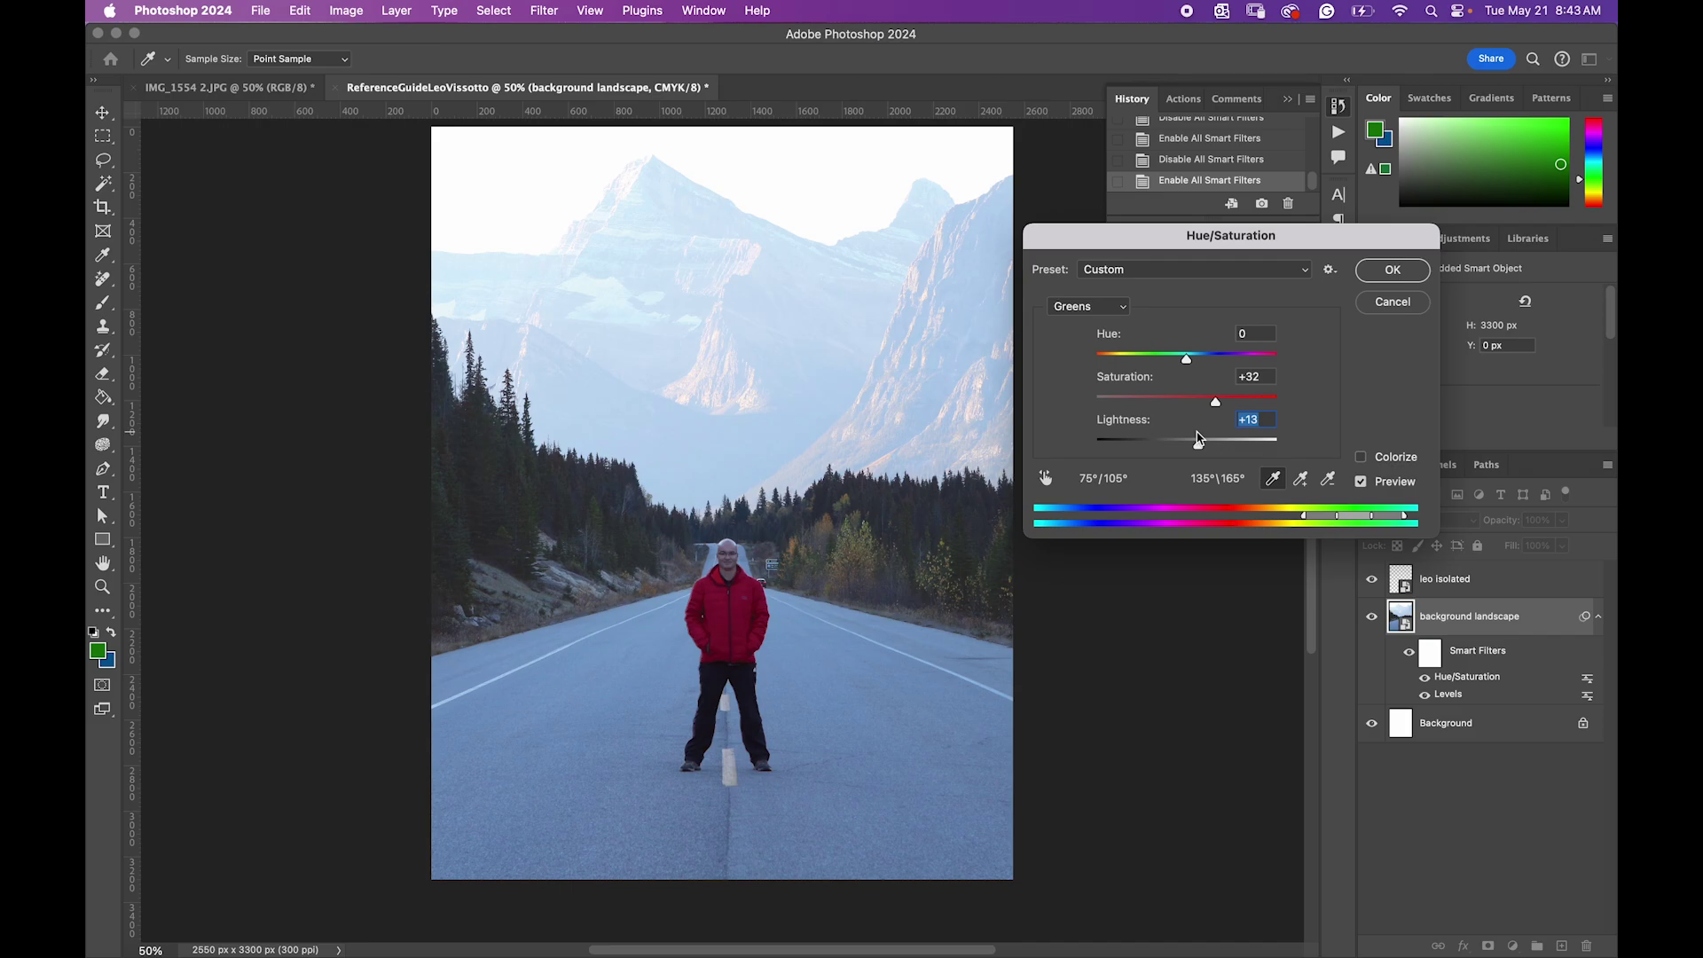
Step: Set the Master lightness to +12 and apply the Hue/Saturation adjustment
left_click(1102, 308)
left_click(1090, 253)
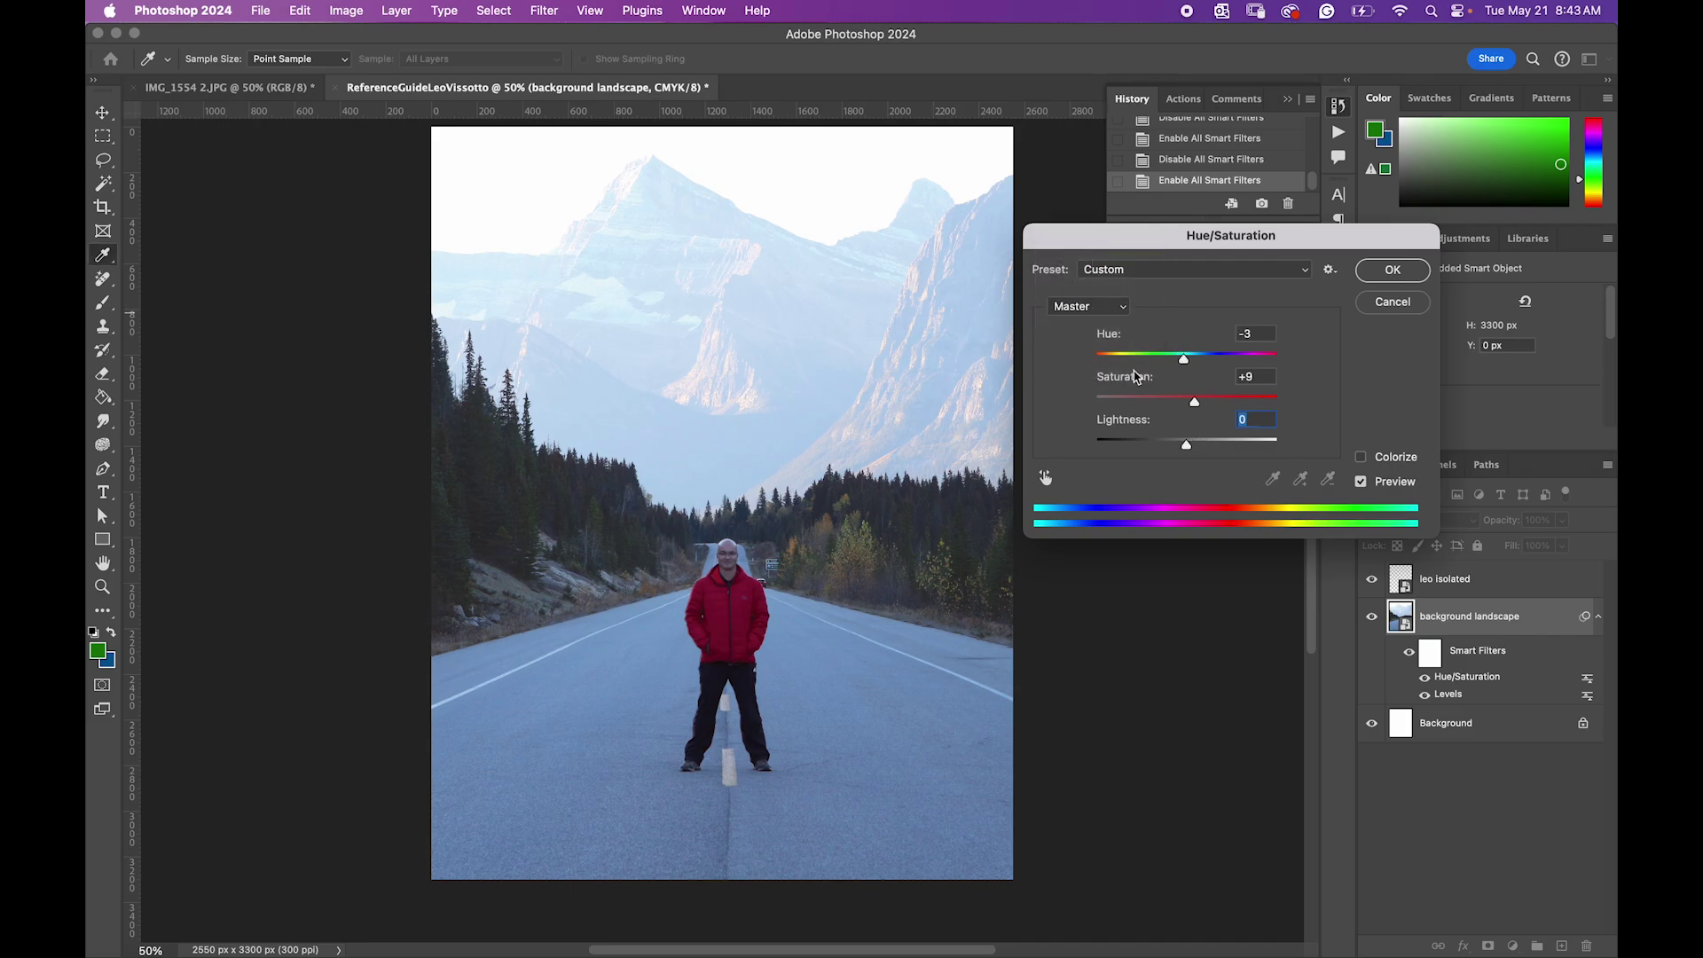
left_click_drag(1188, 450, 1197, 445)
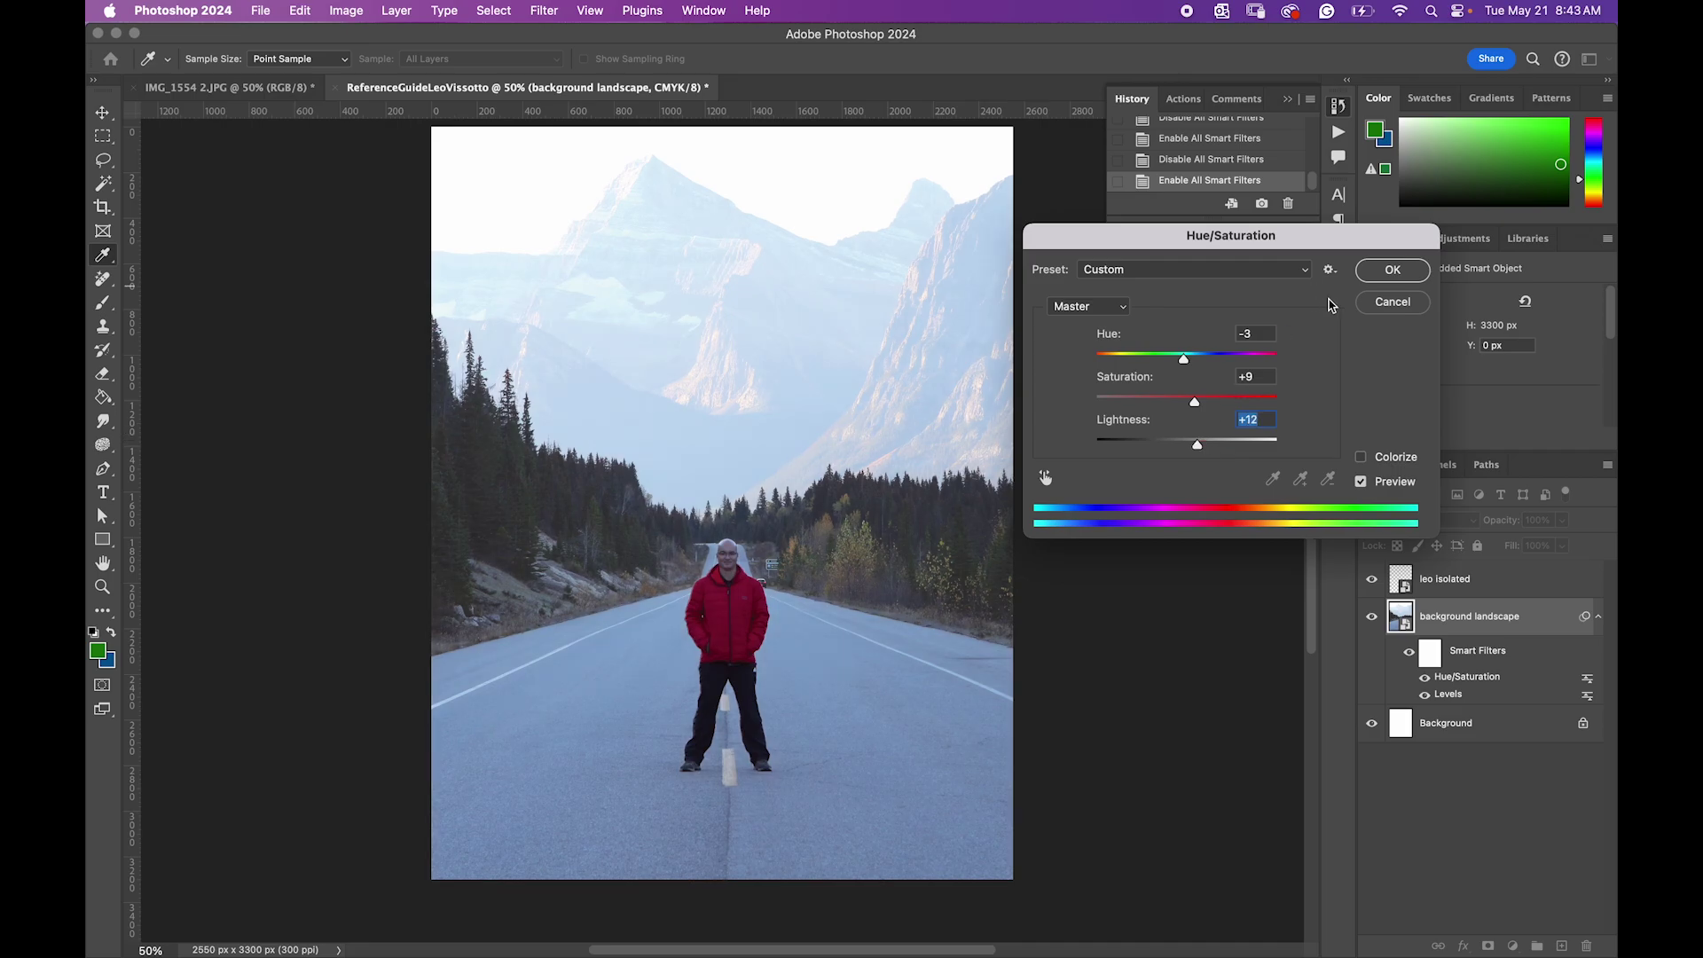
left_click(1392, 271)
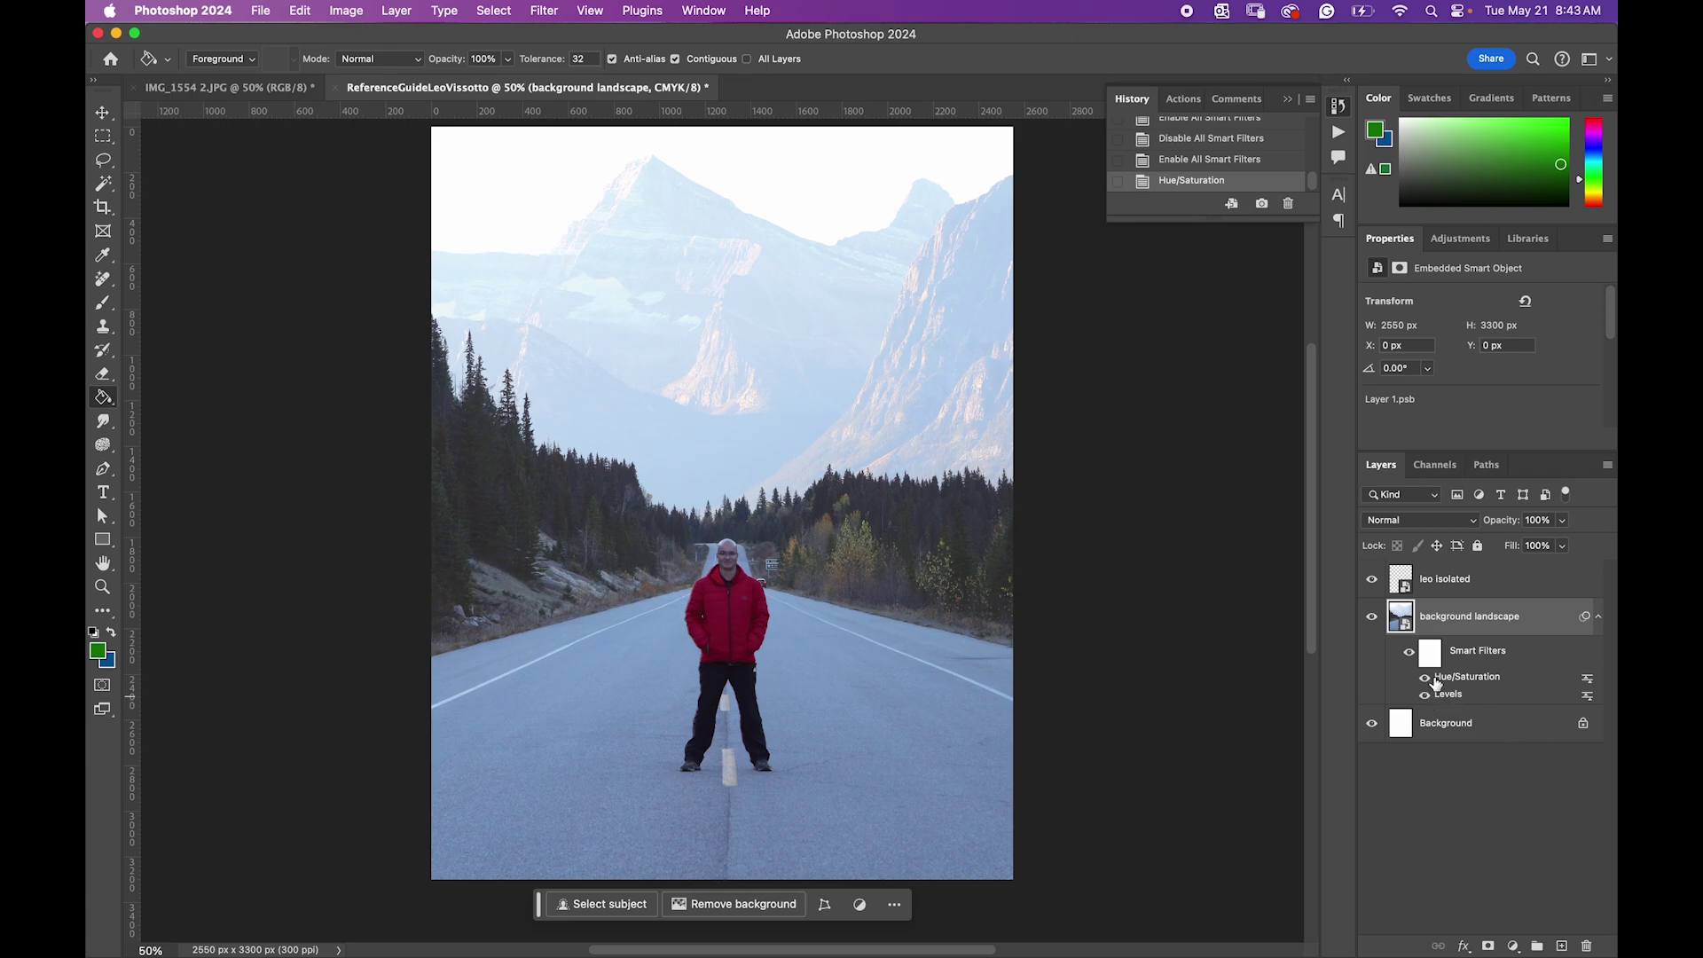
Step: Compare the landscape with and without the Hue/Saturation filter, and check the next instructions in Safari
left_click(1423, 679)
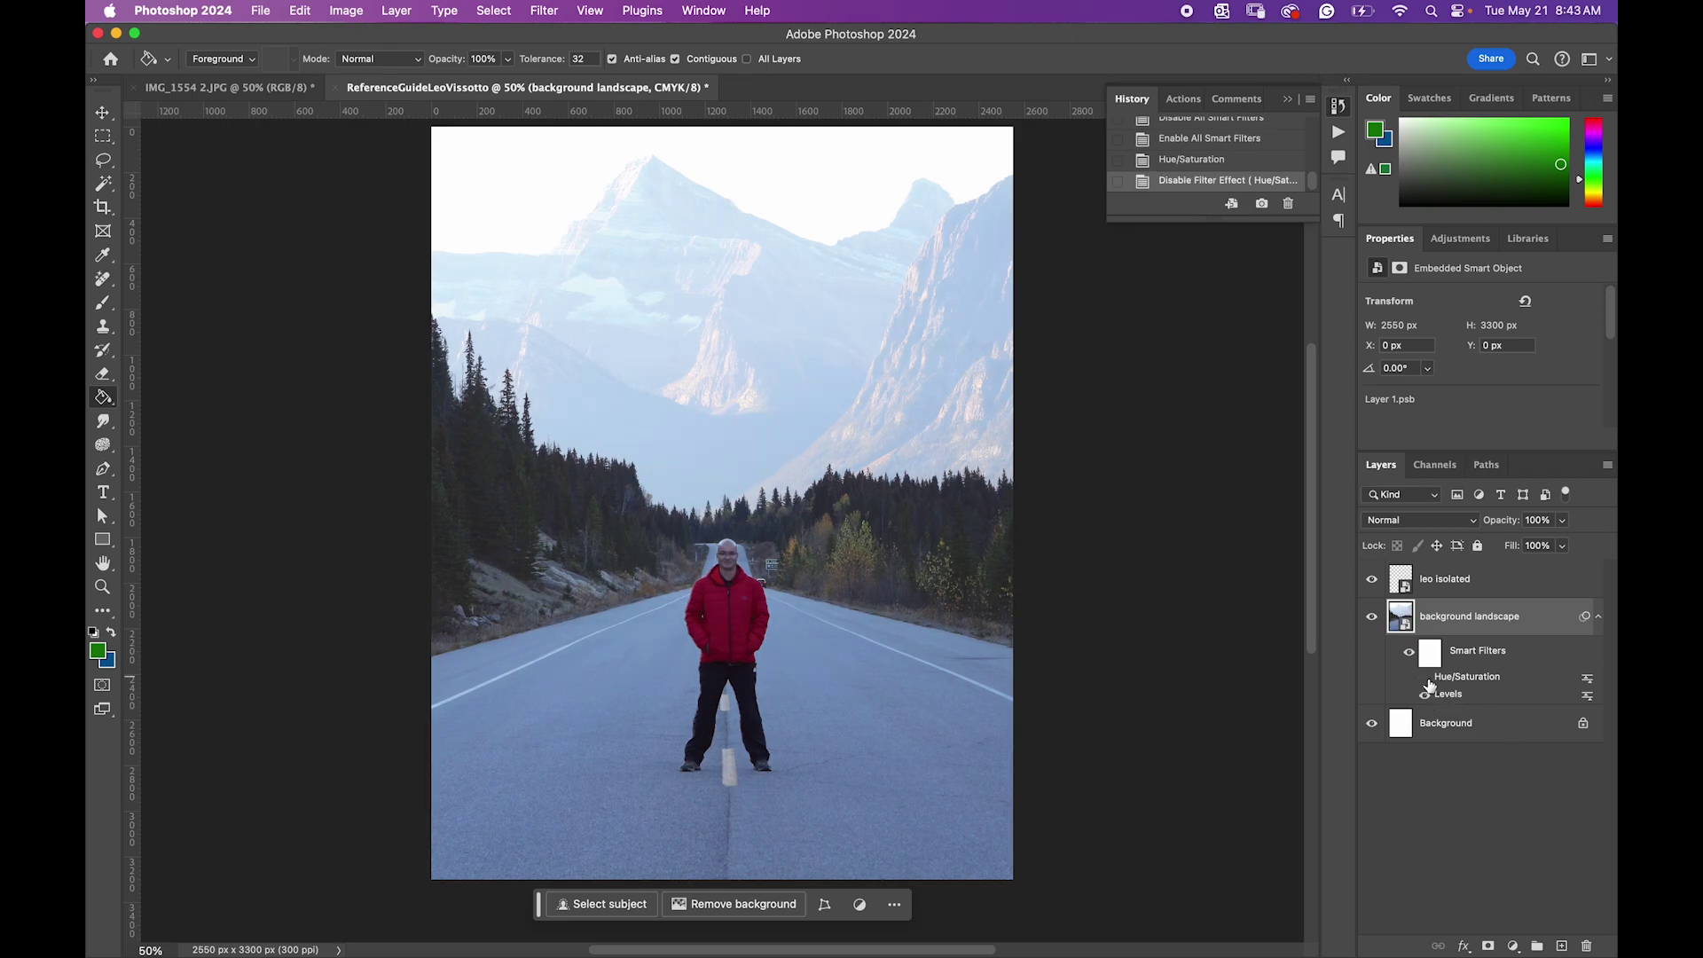
left_click(1425, 679)
left_click(1424, 679)
left_click(1424, 679)
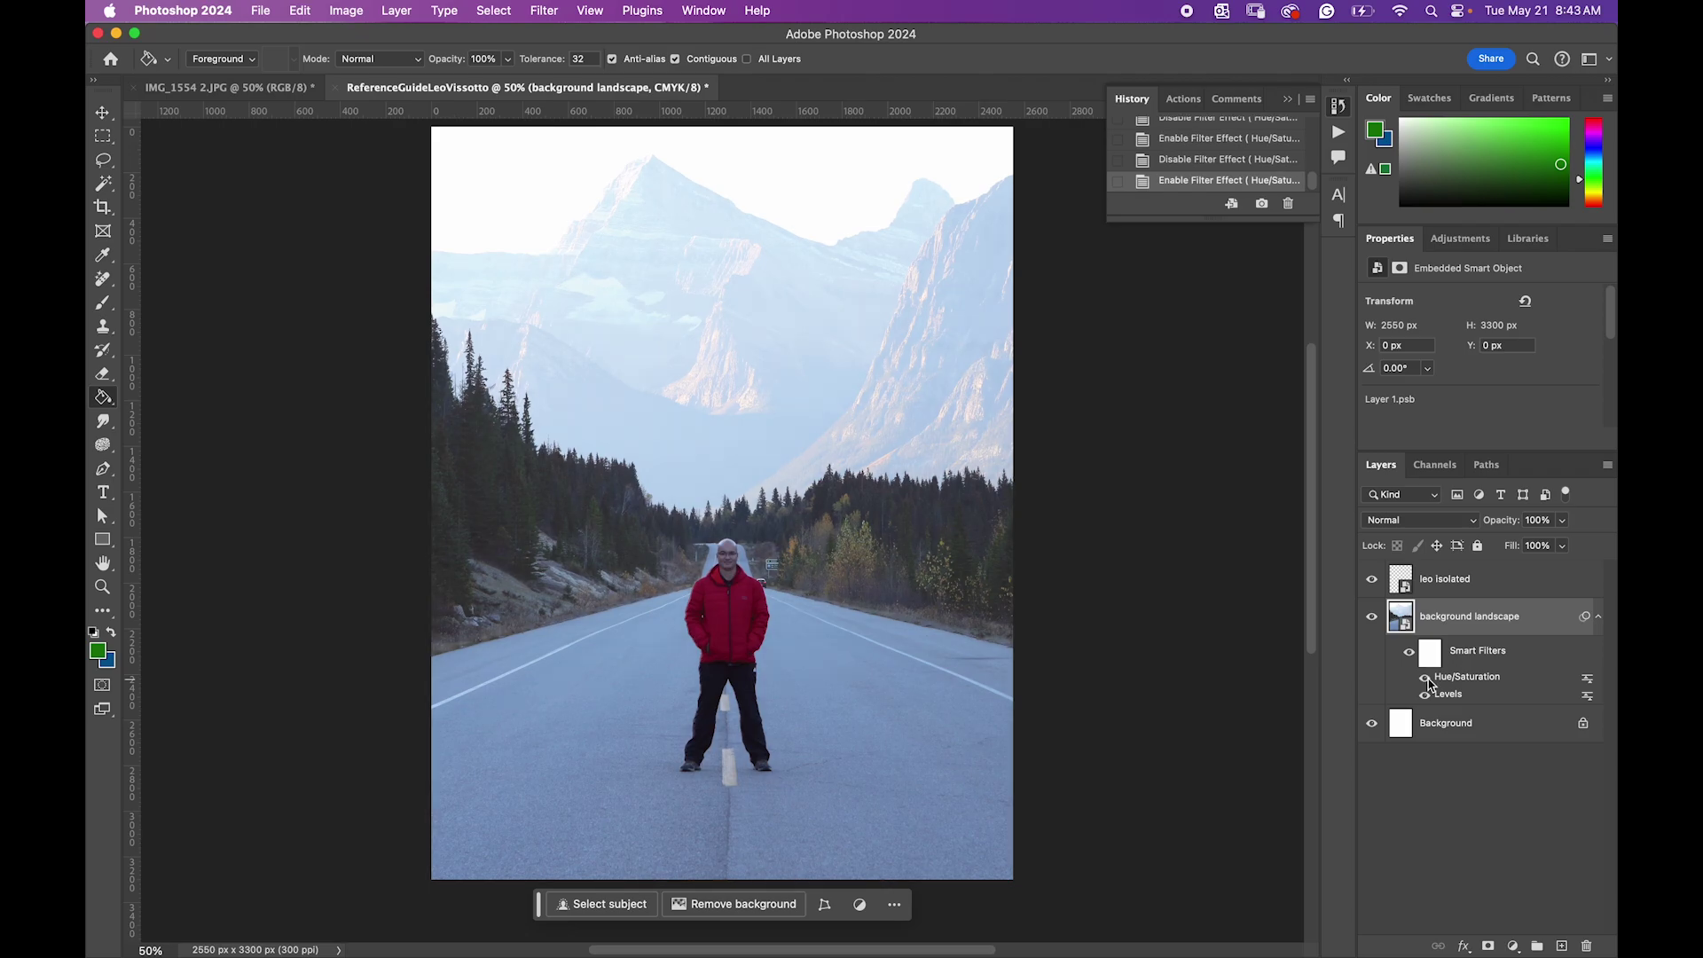
key("super+Tab")
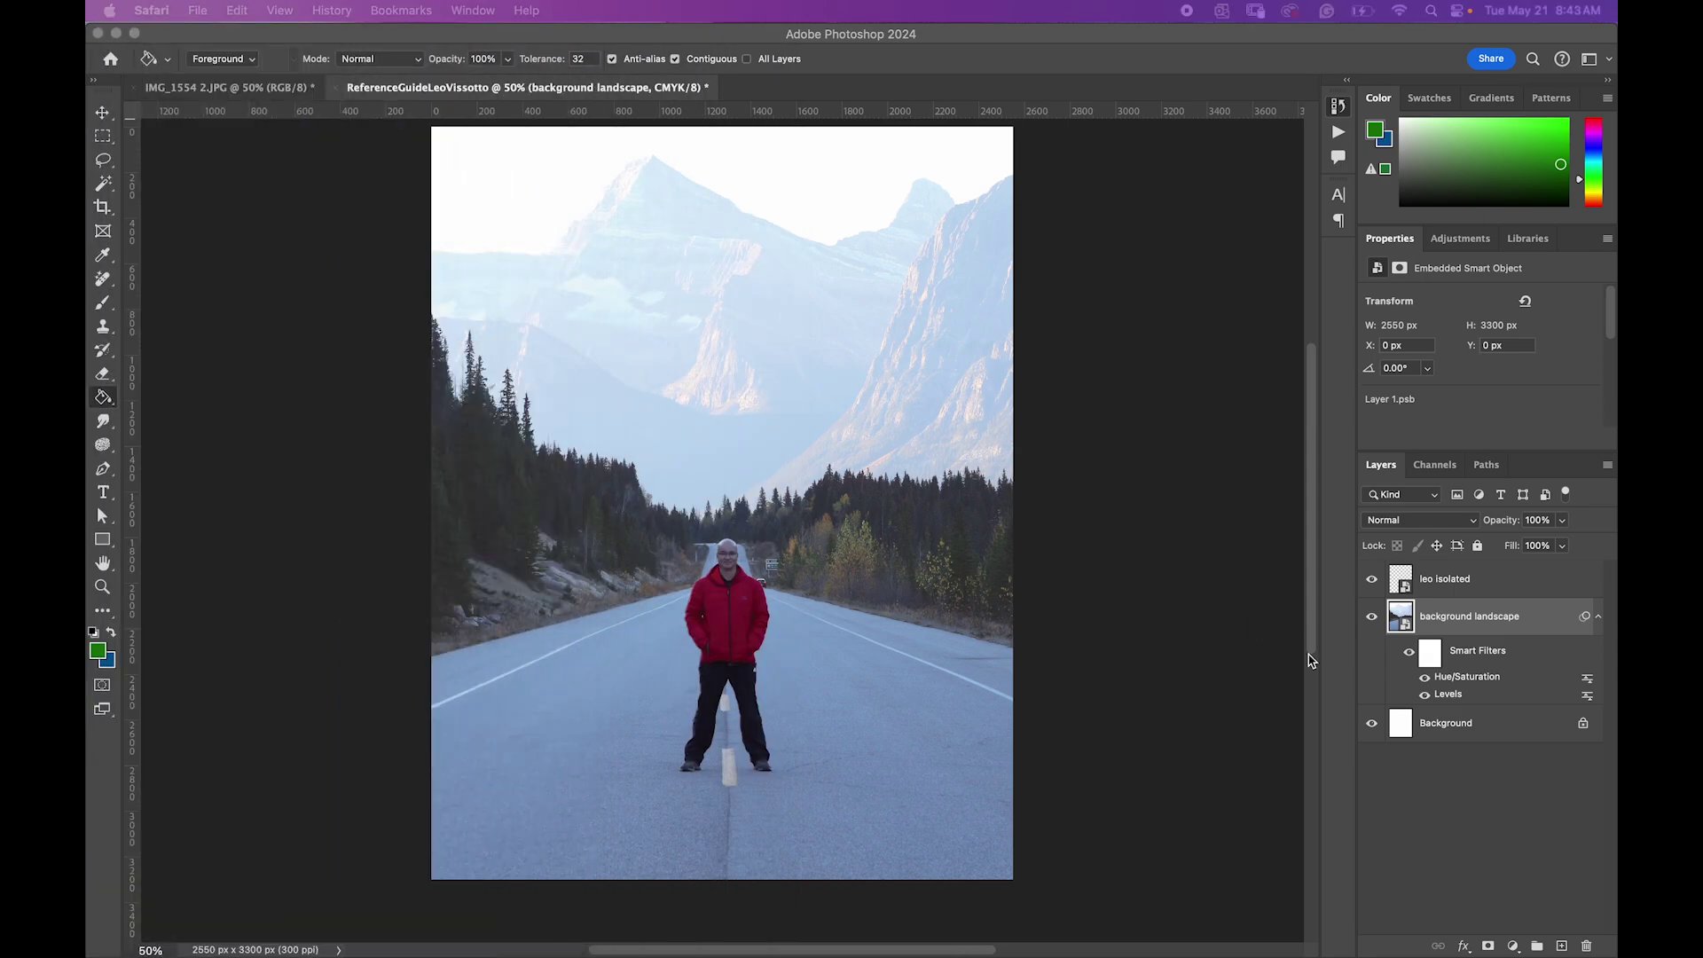
left_click(1459, 628)
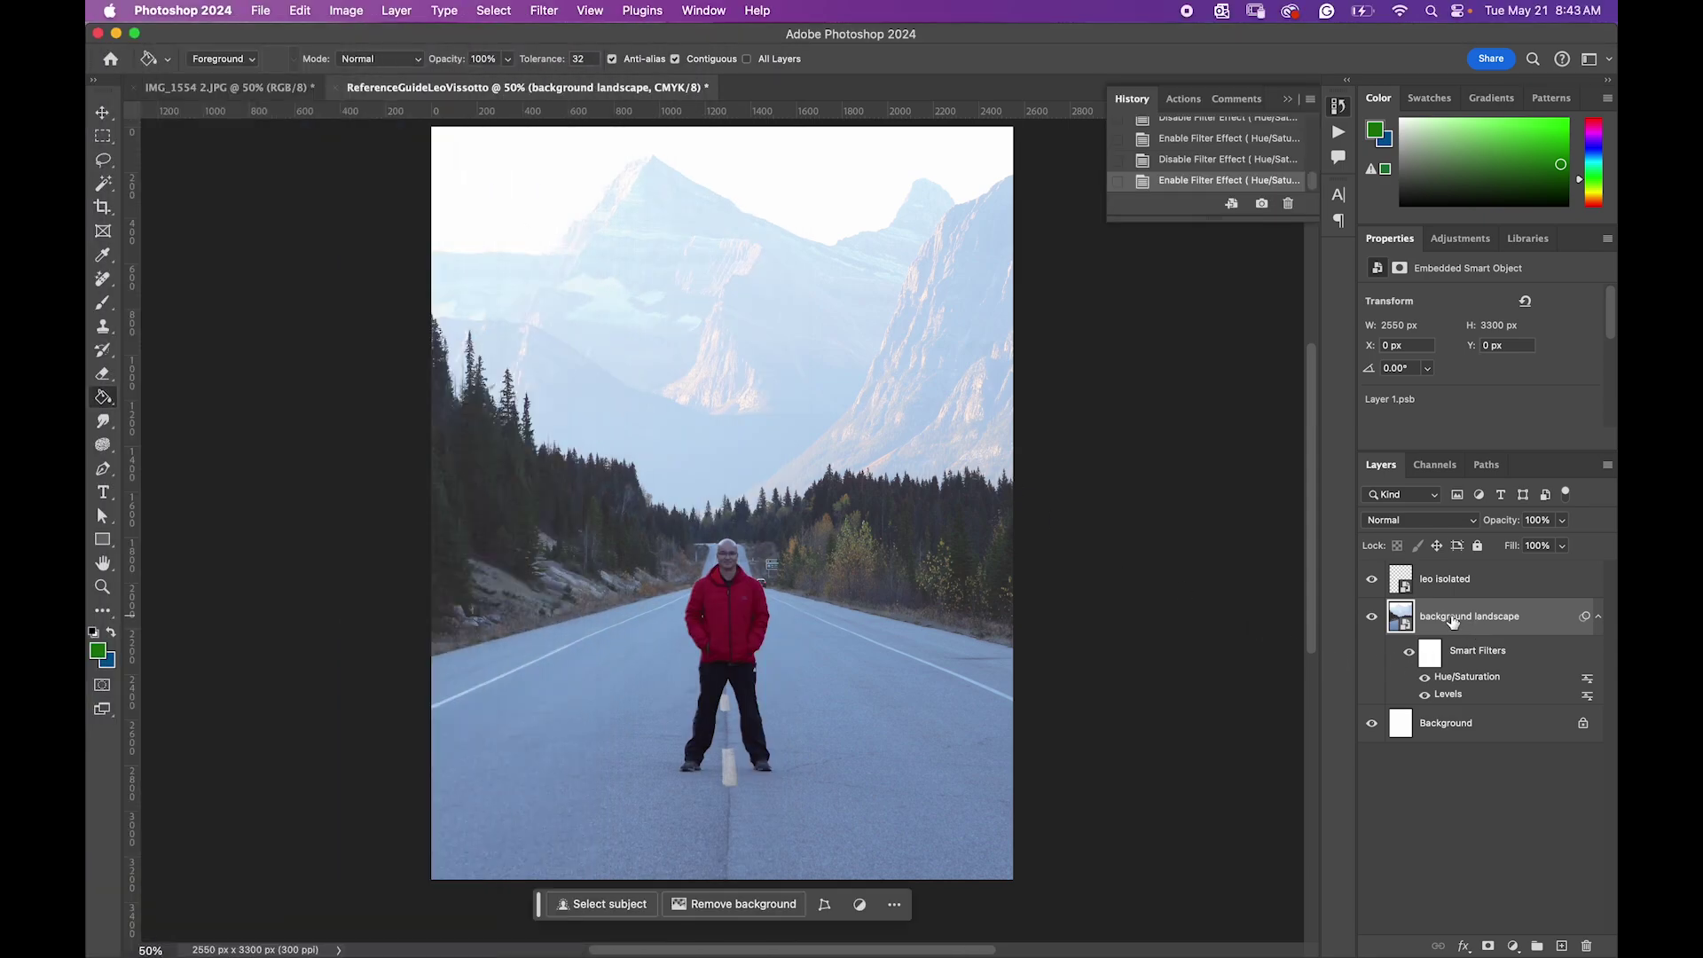
left_click(553, 12)
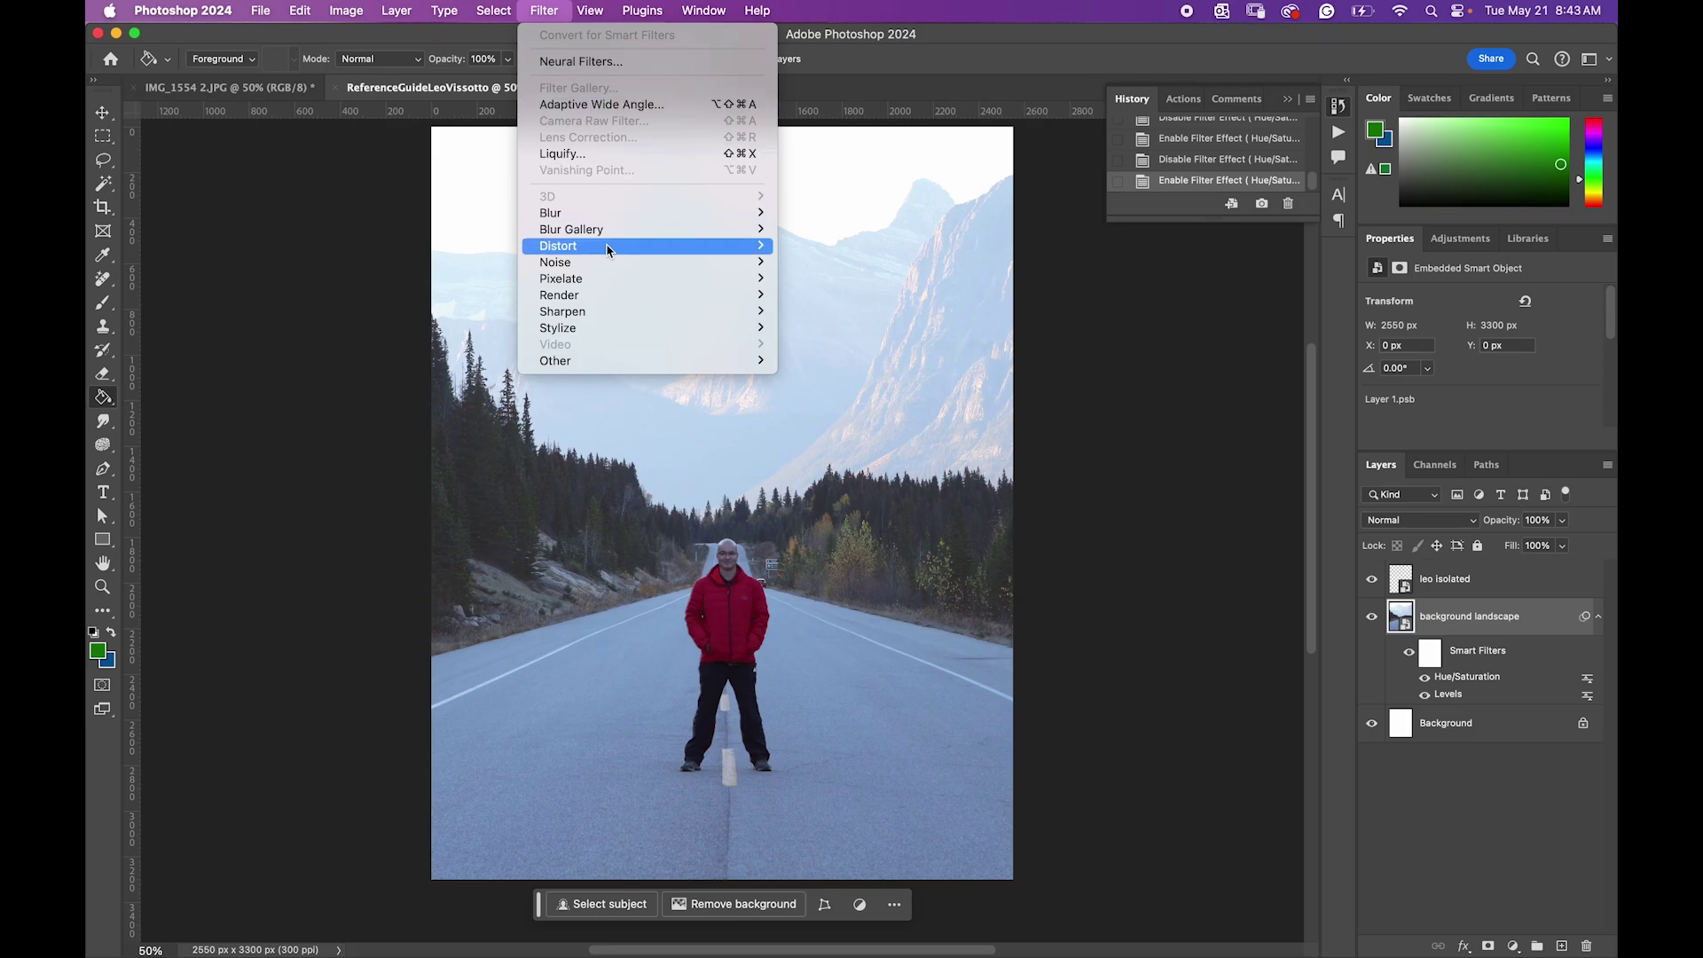
mouse_move(598, 312)
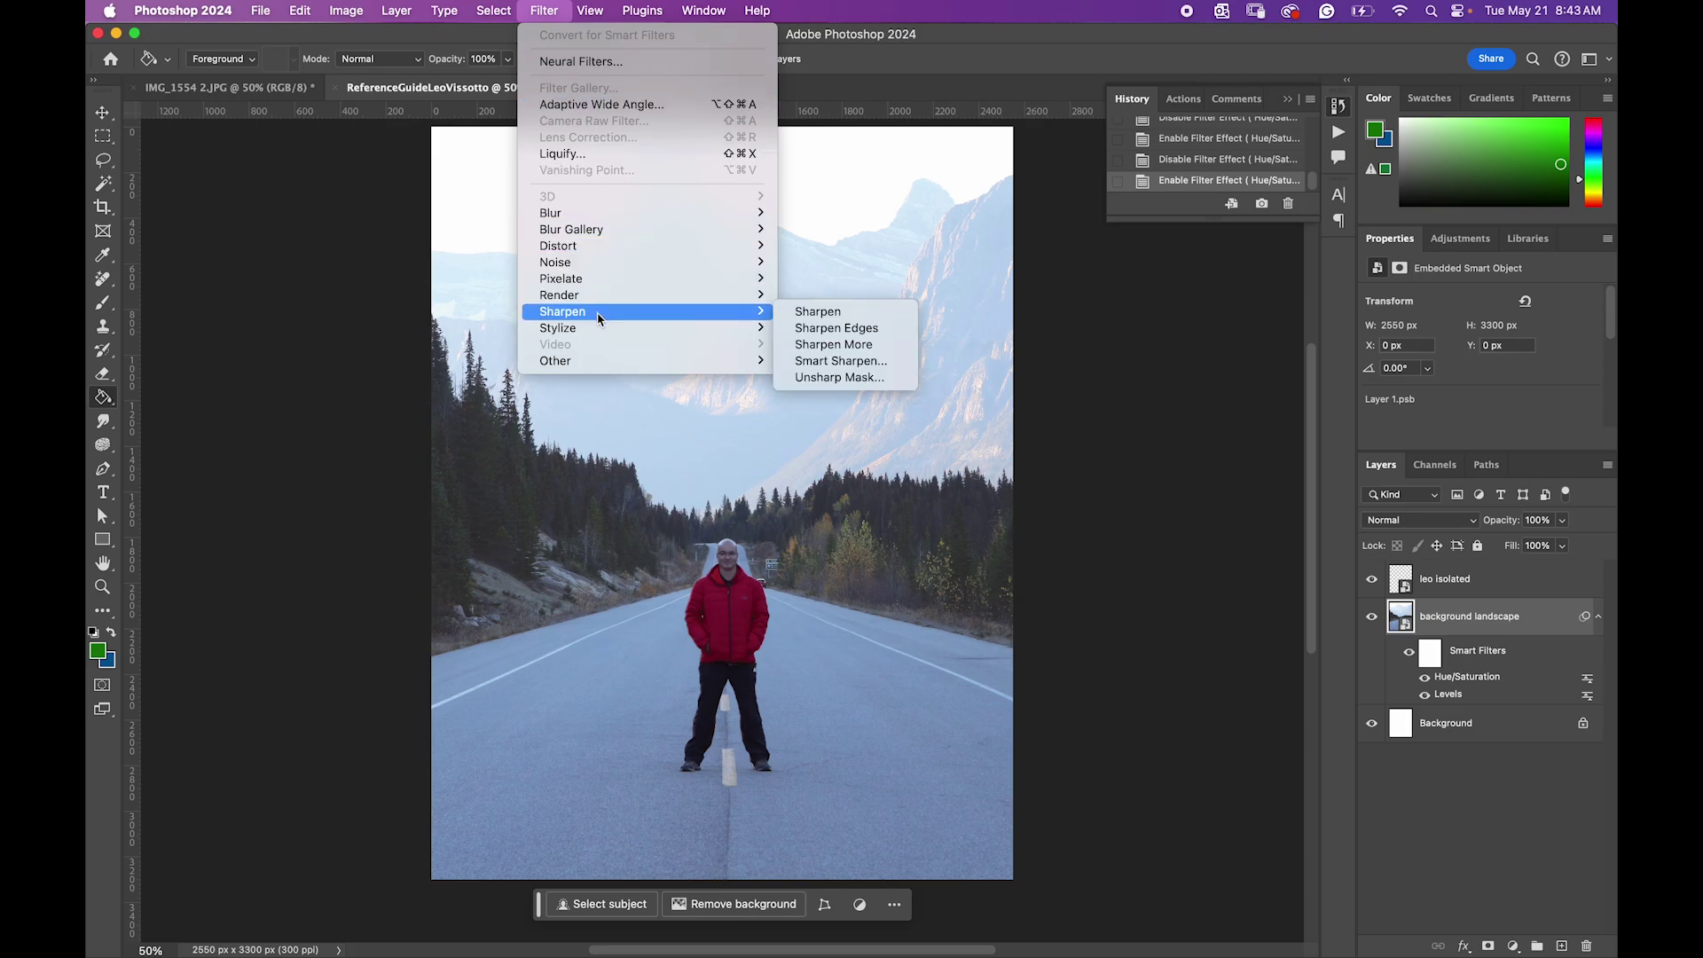
left_click(843, 377)
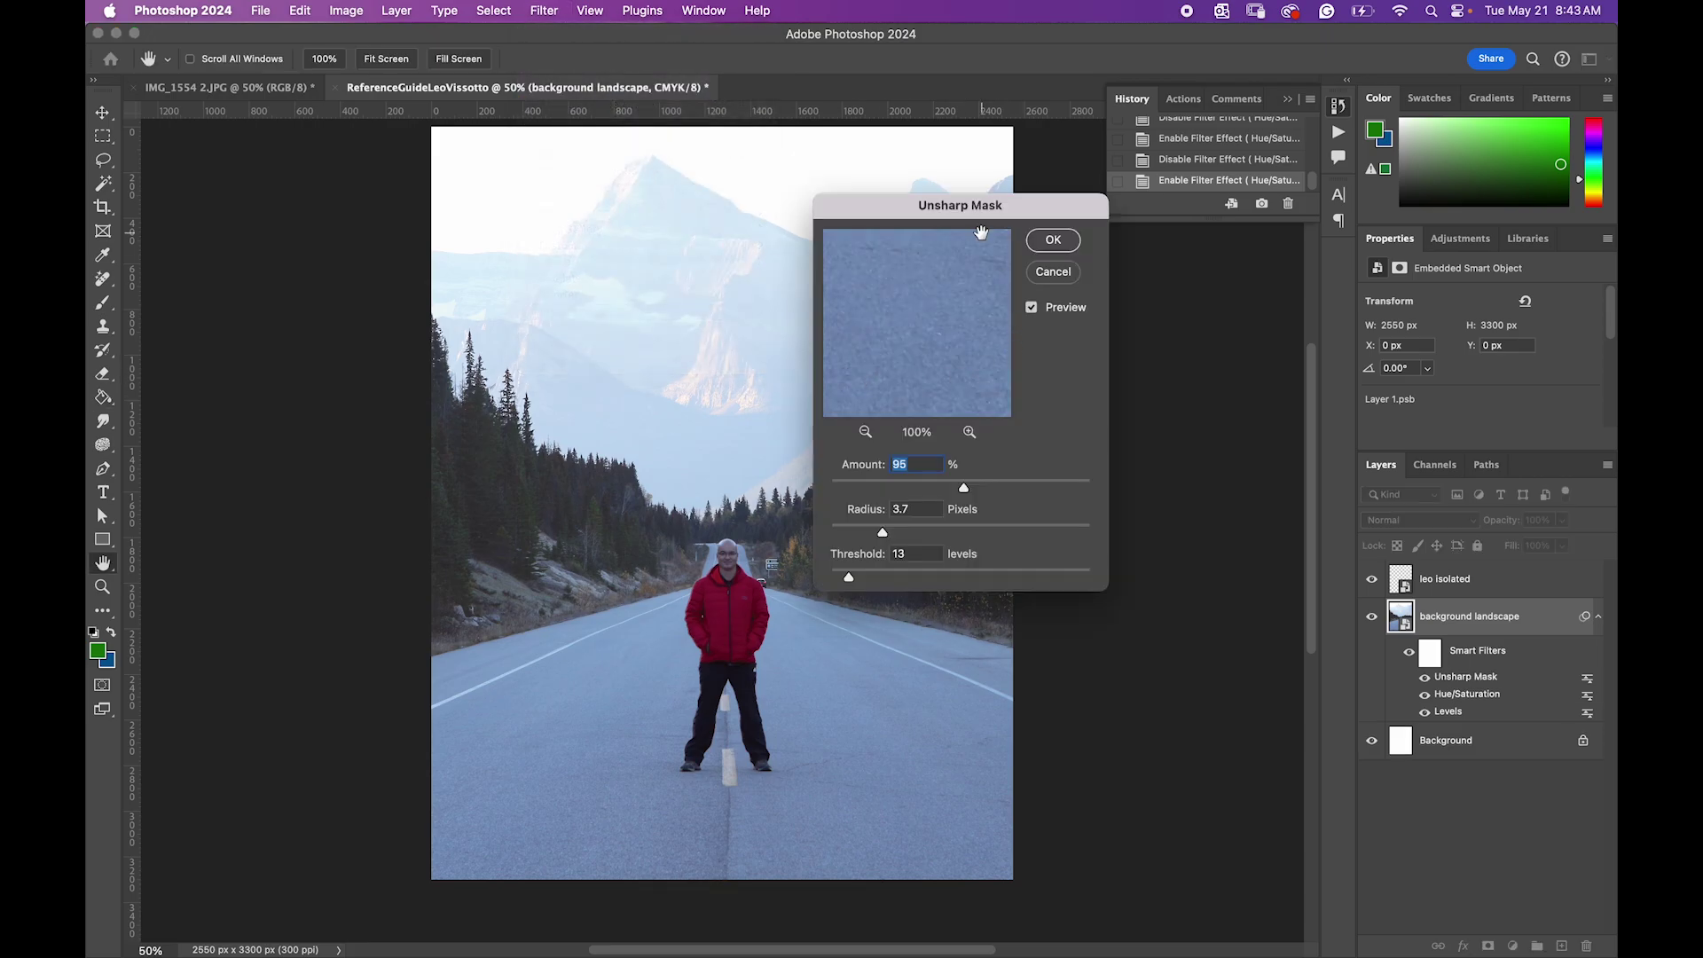
left_click_drag(925, 216, 1273, 228)
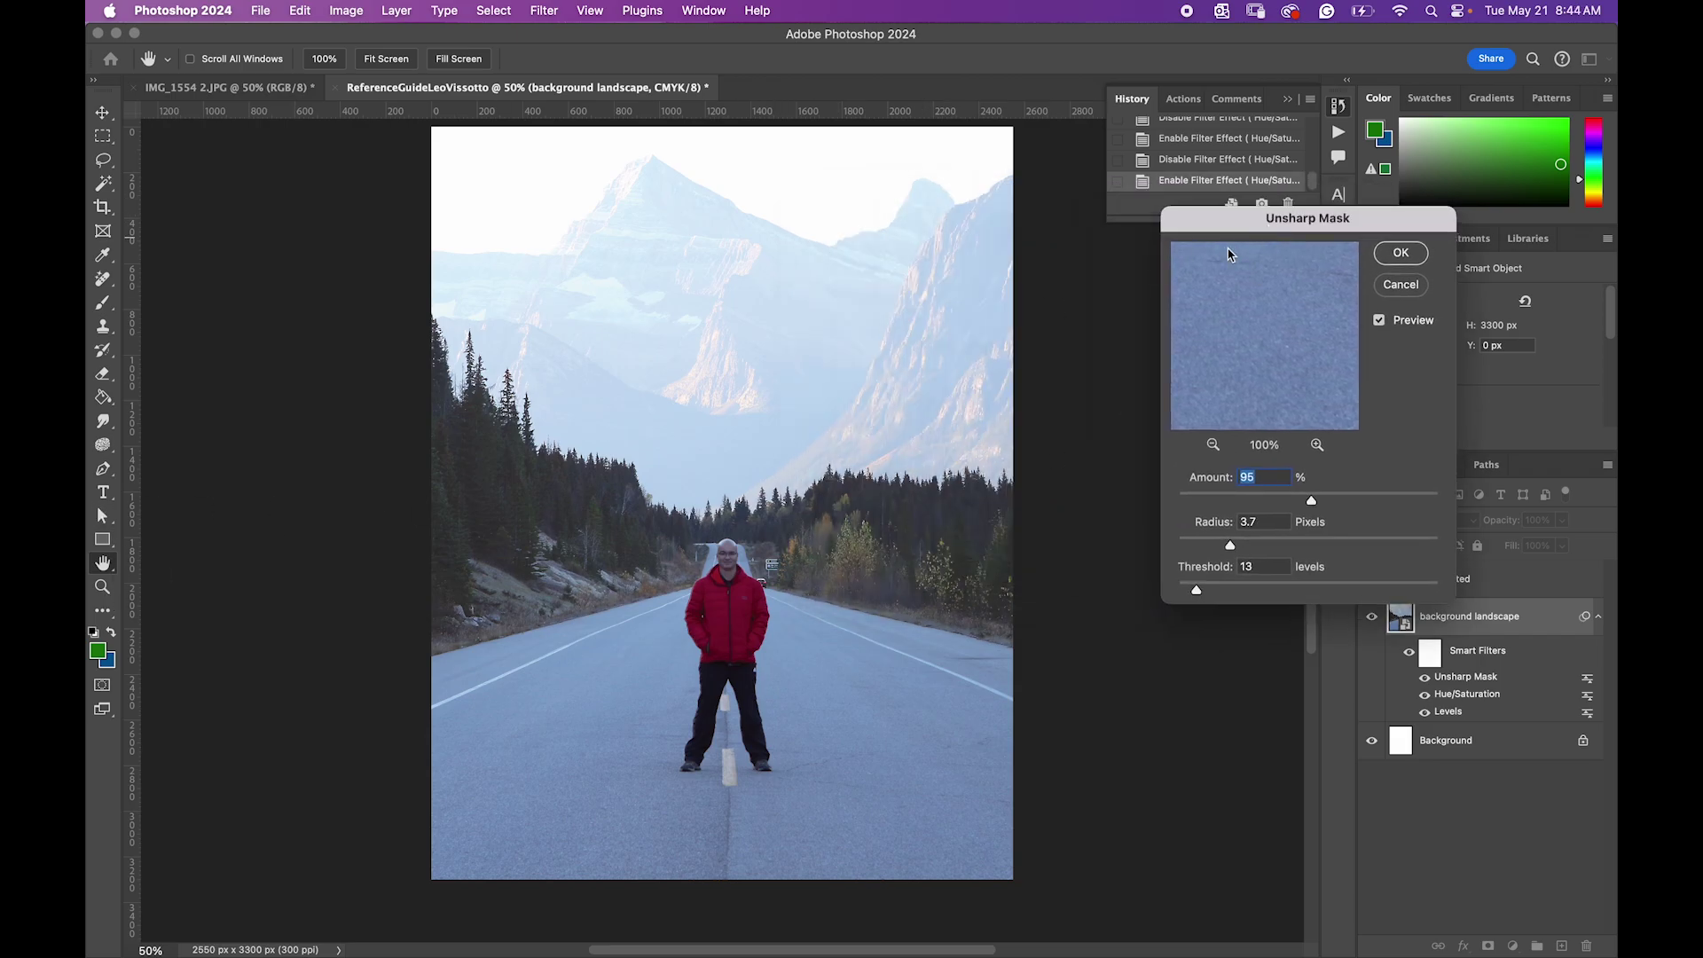
left_click(1400, 285)
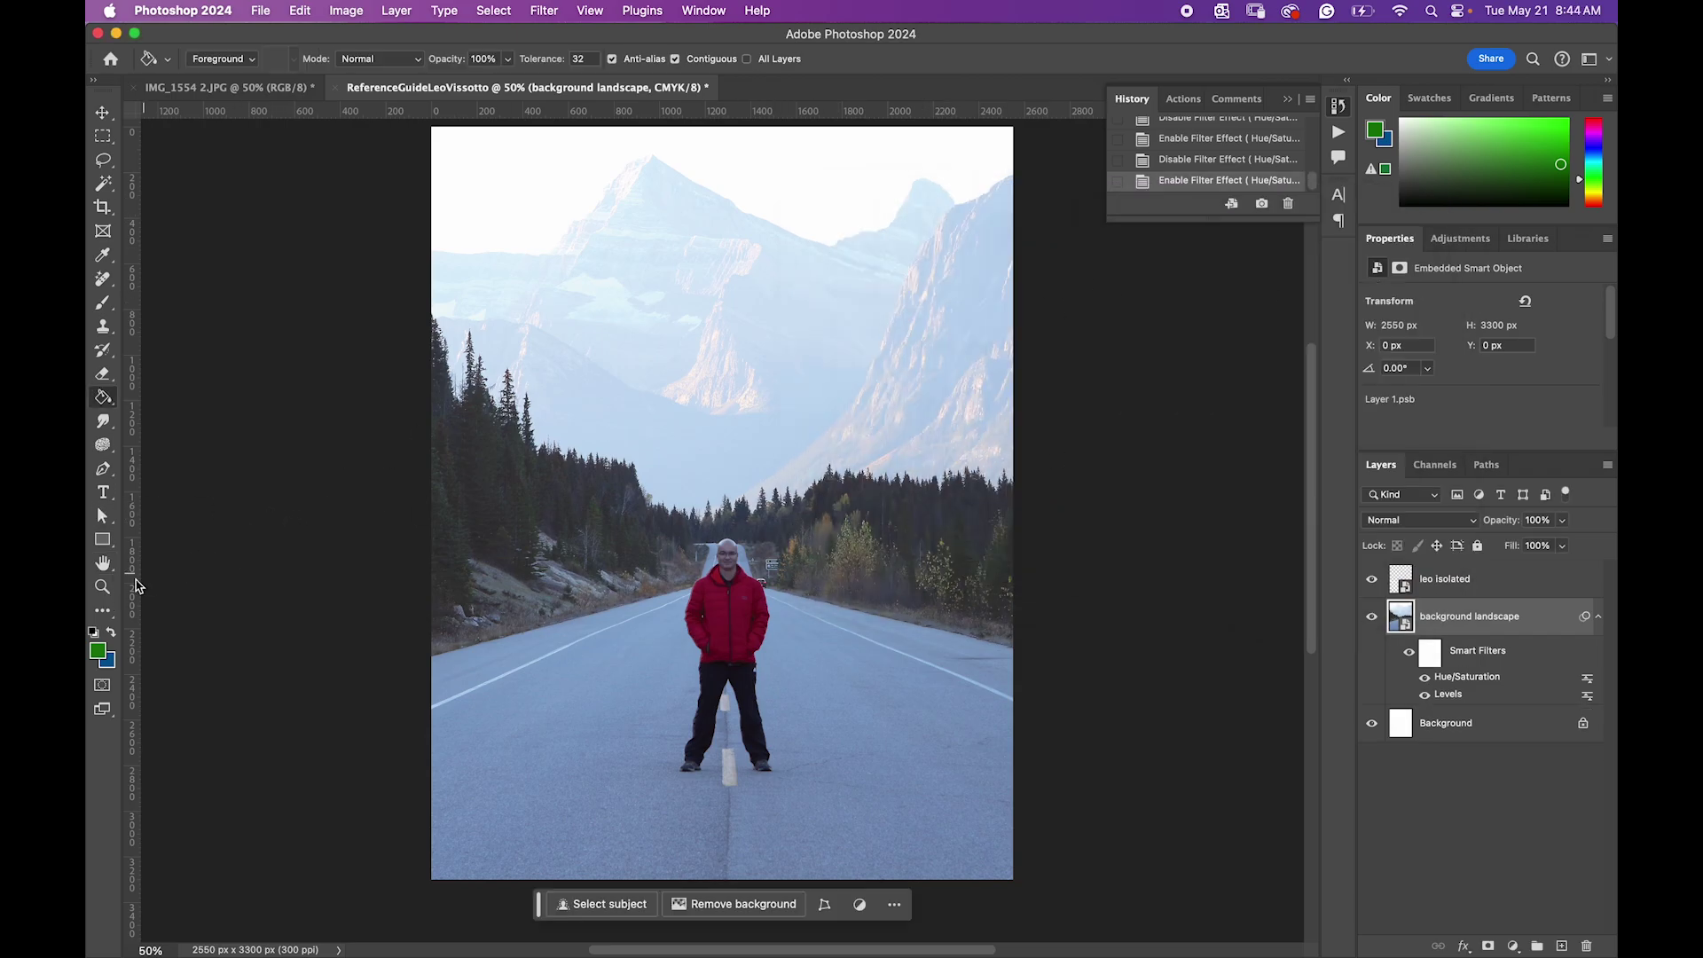
Step: Sharpen the background landscape with an Unsharp Mask filter set to 77% amount, 29.6-pixel radius and threshold 13
double_click(100, 588)
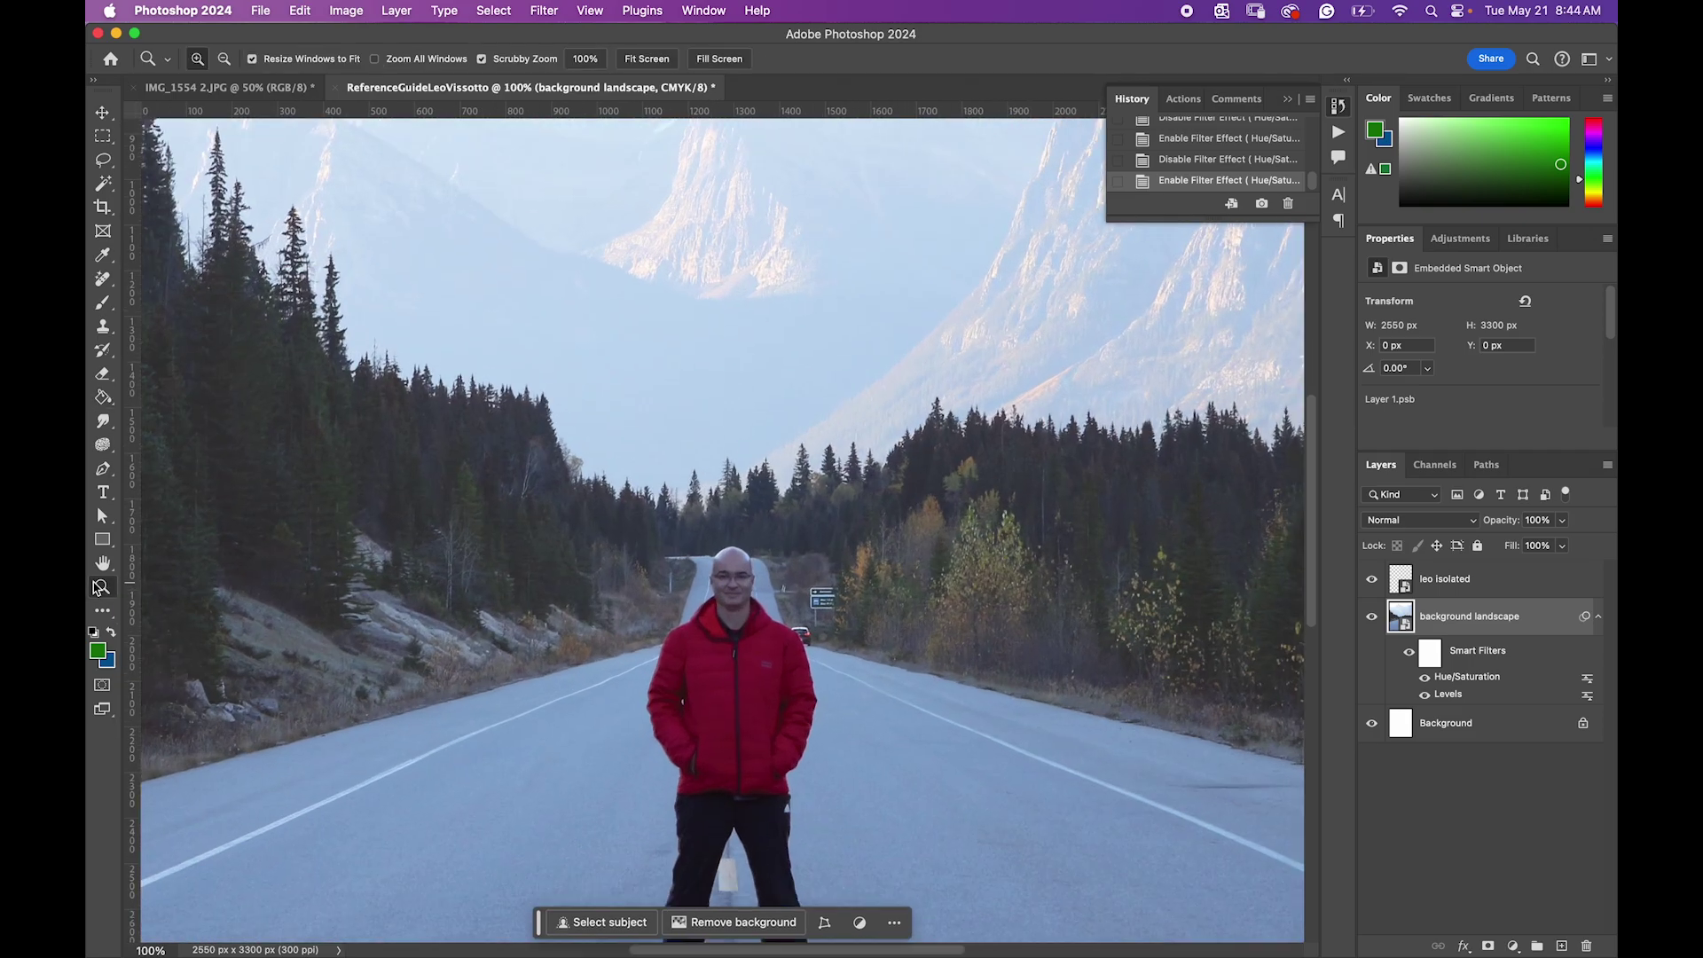
left_click(547, 11)
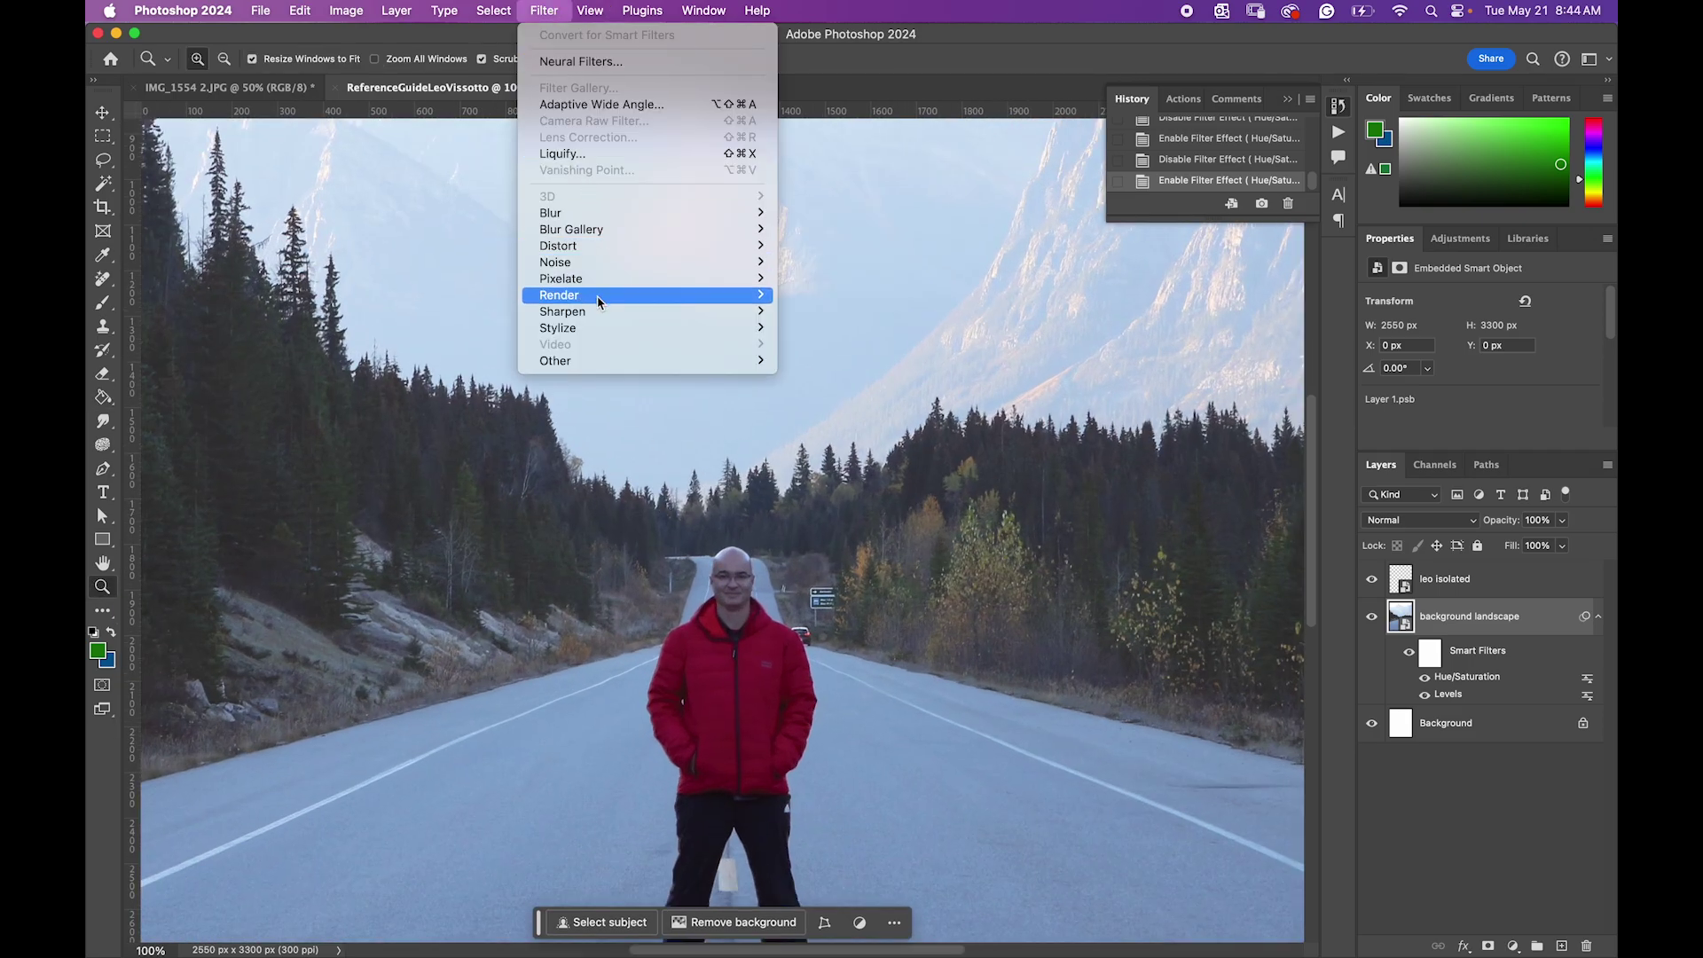
mouse_move(597, 311)
left_click(889, 383)
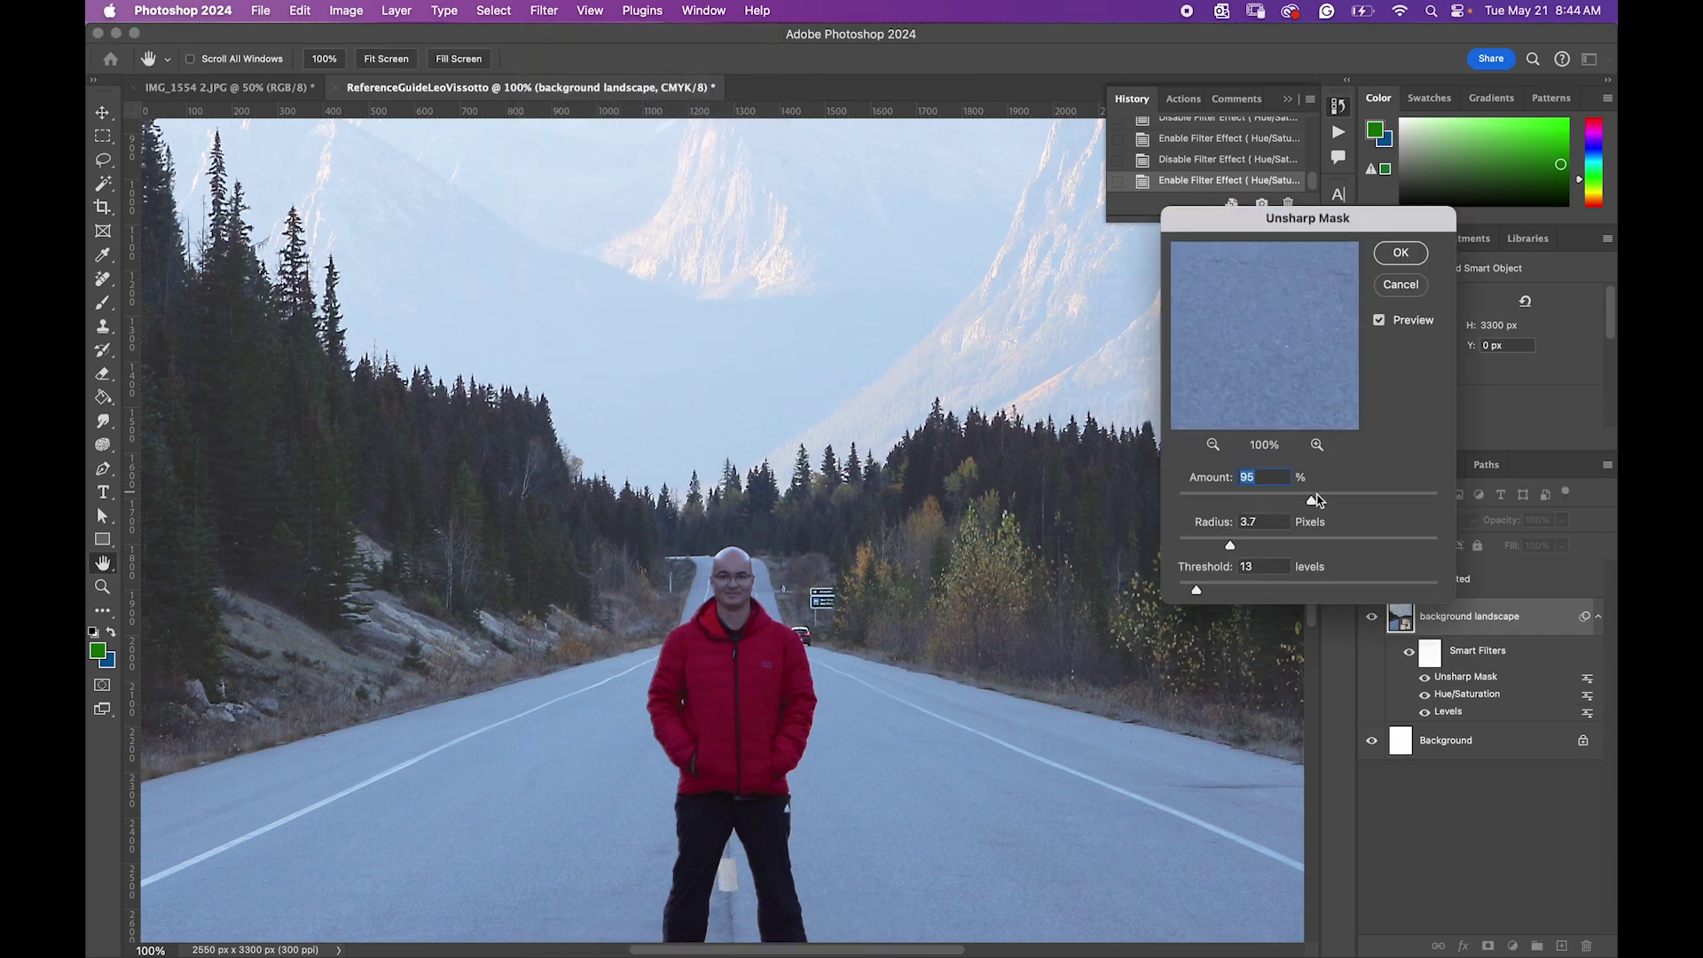
left_click_drag(1312, 503, 1359, 503)
left_click_drag(1229, 543, 1413, 570)
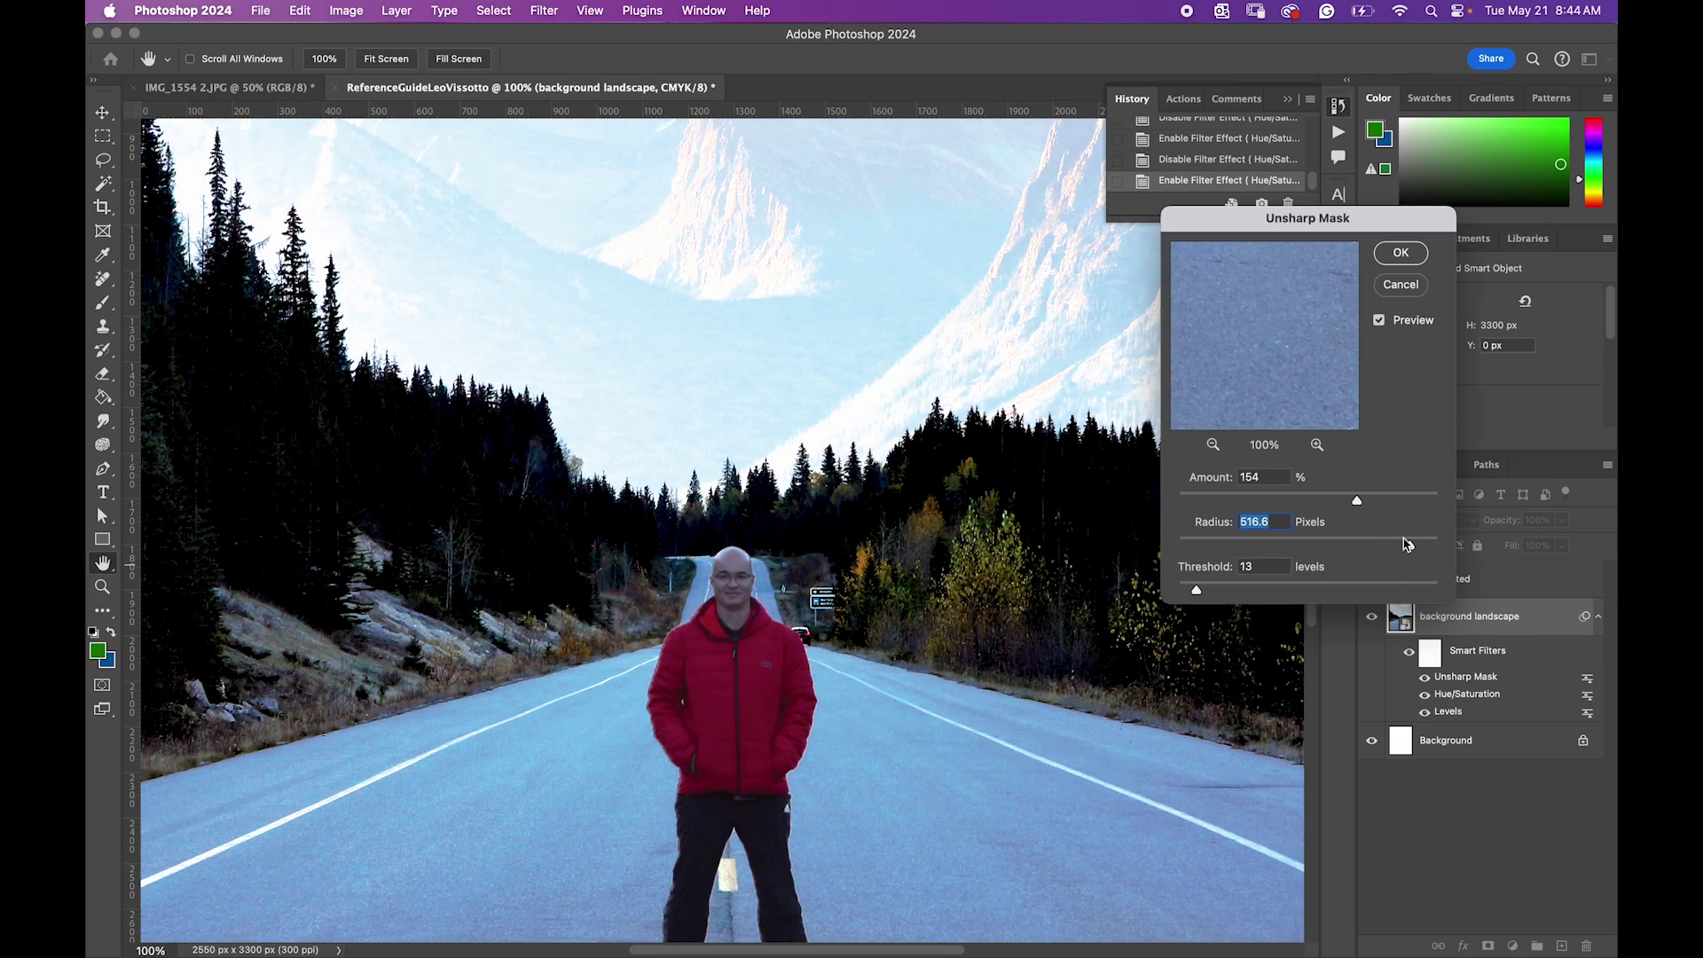
left_click_drag(1408, 544, 1180, 501)
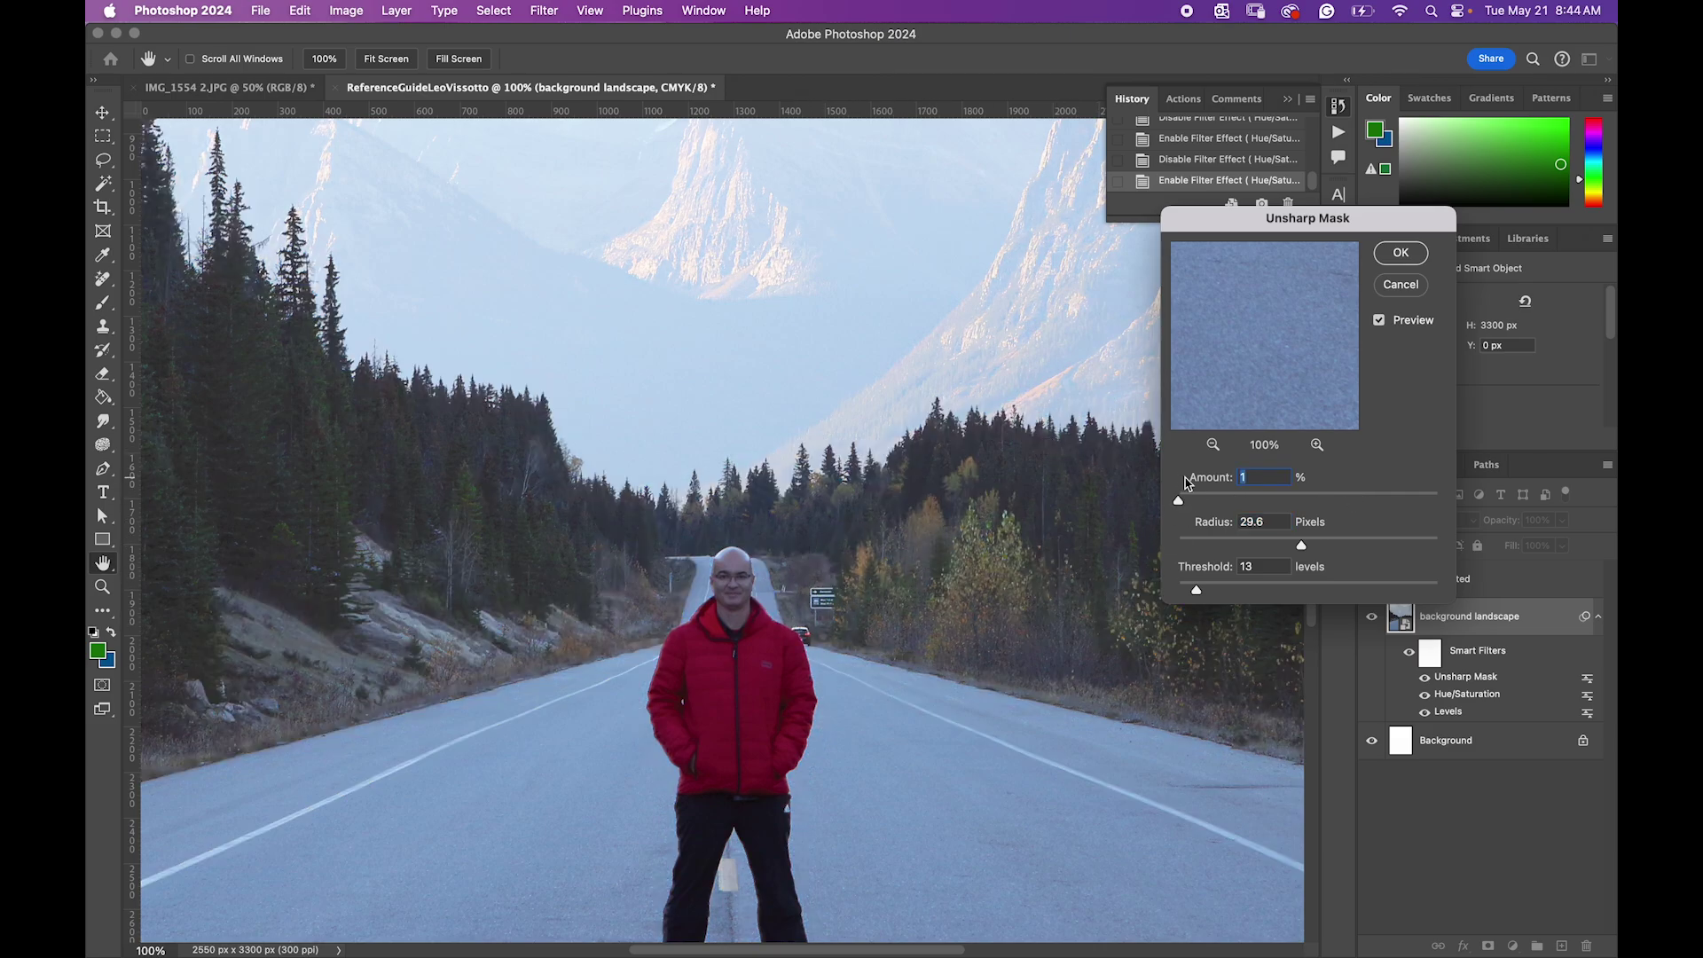
left_click_drag(1182, 504, 1288, 497)
left_click_drag(1296, 493, 1286, 494)
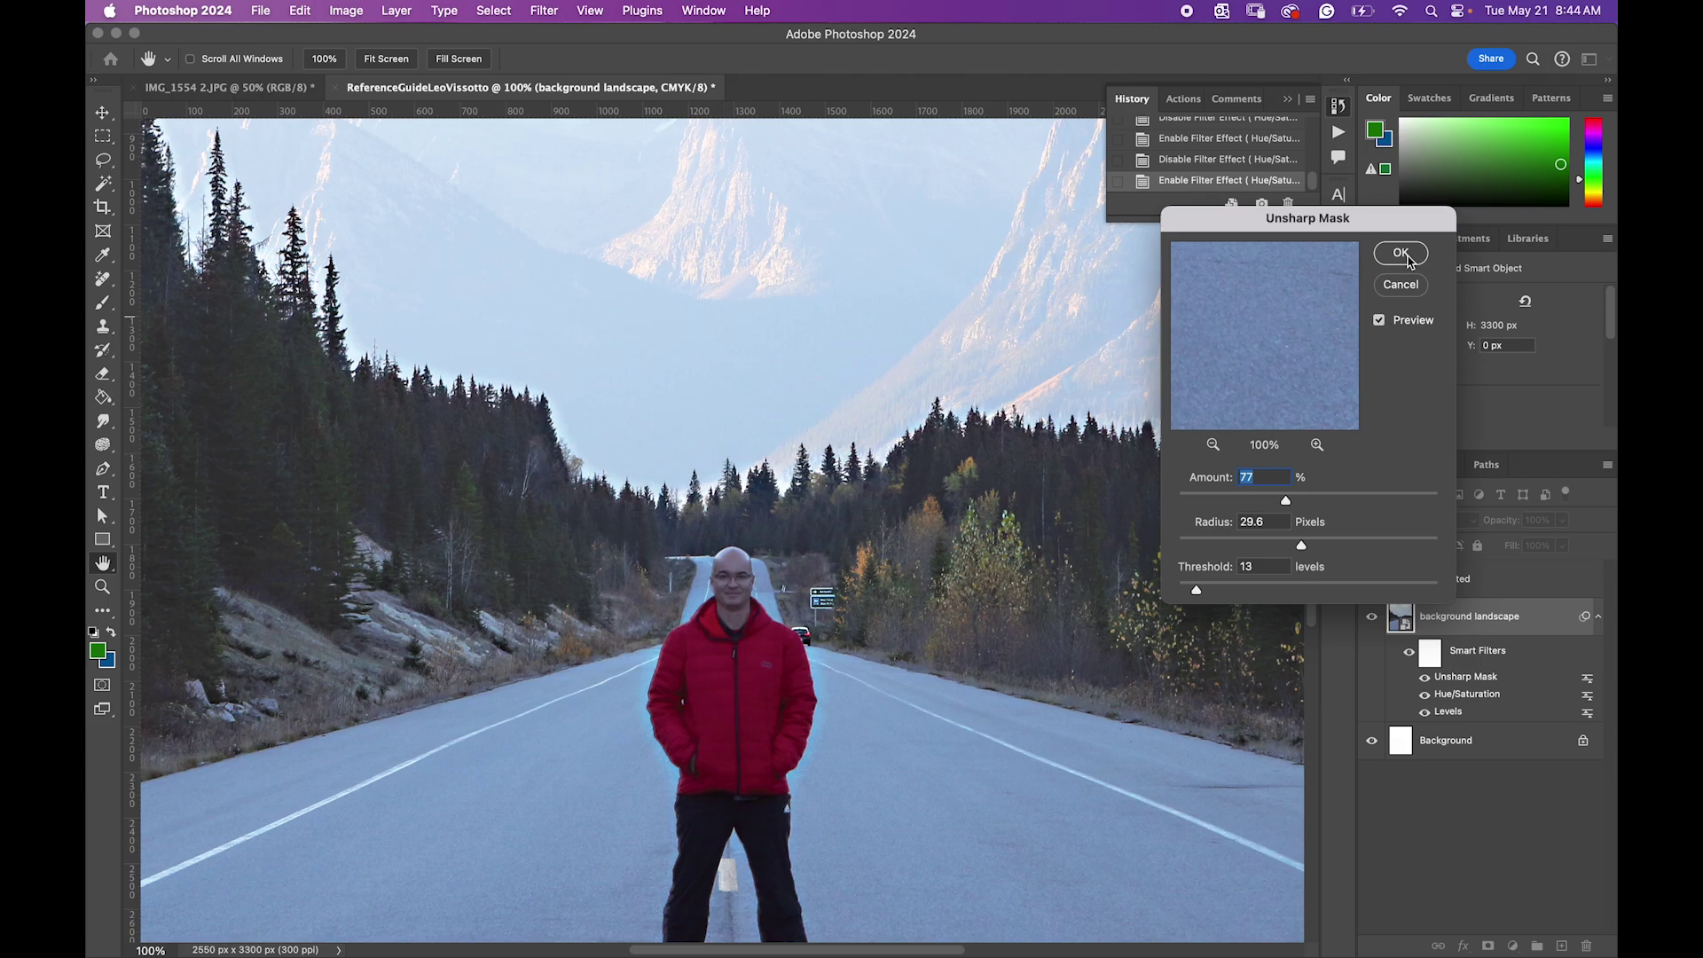
left_click(1400, 254)
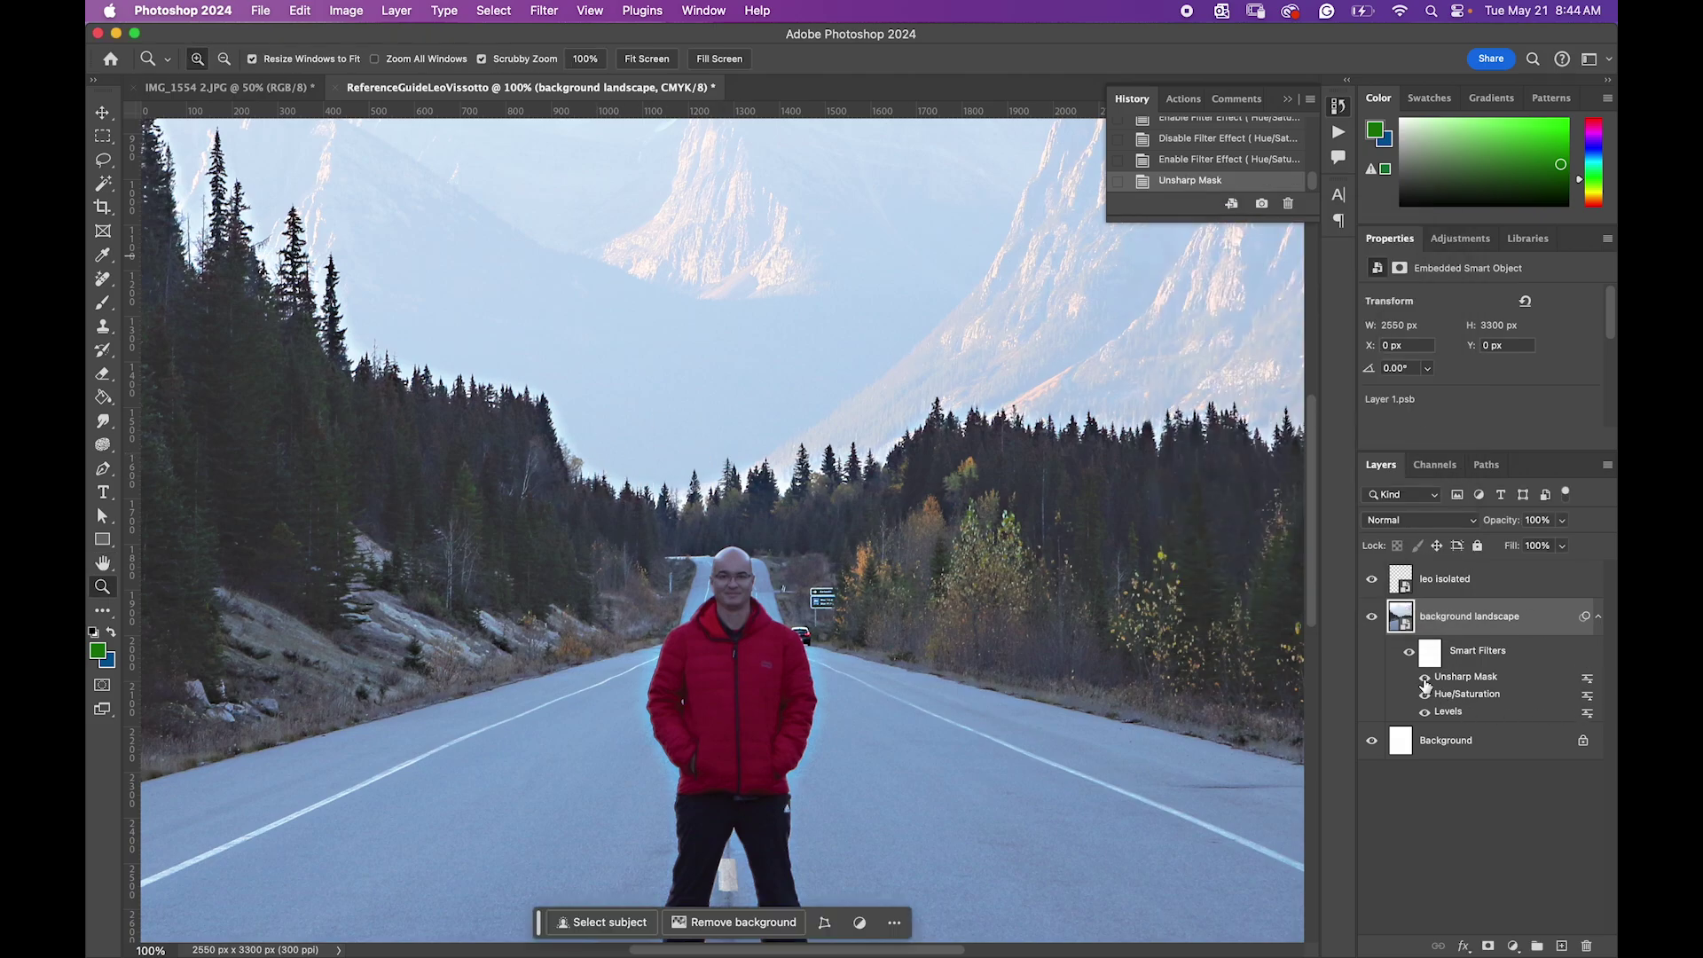
Step: Compare the landscape with and without the Unsharp Mask filter, and view the whole page with the filter enabled
left_click(1424, 681)
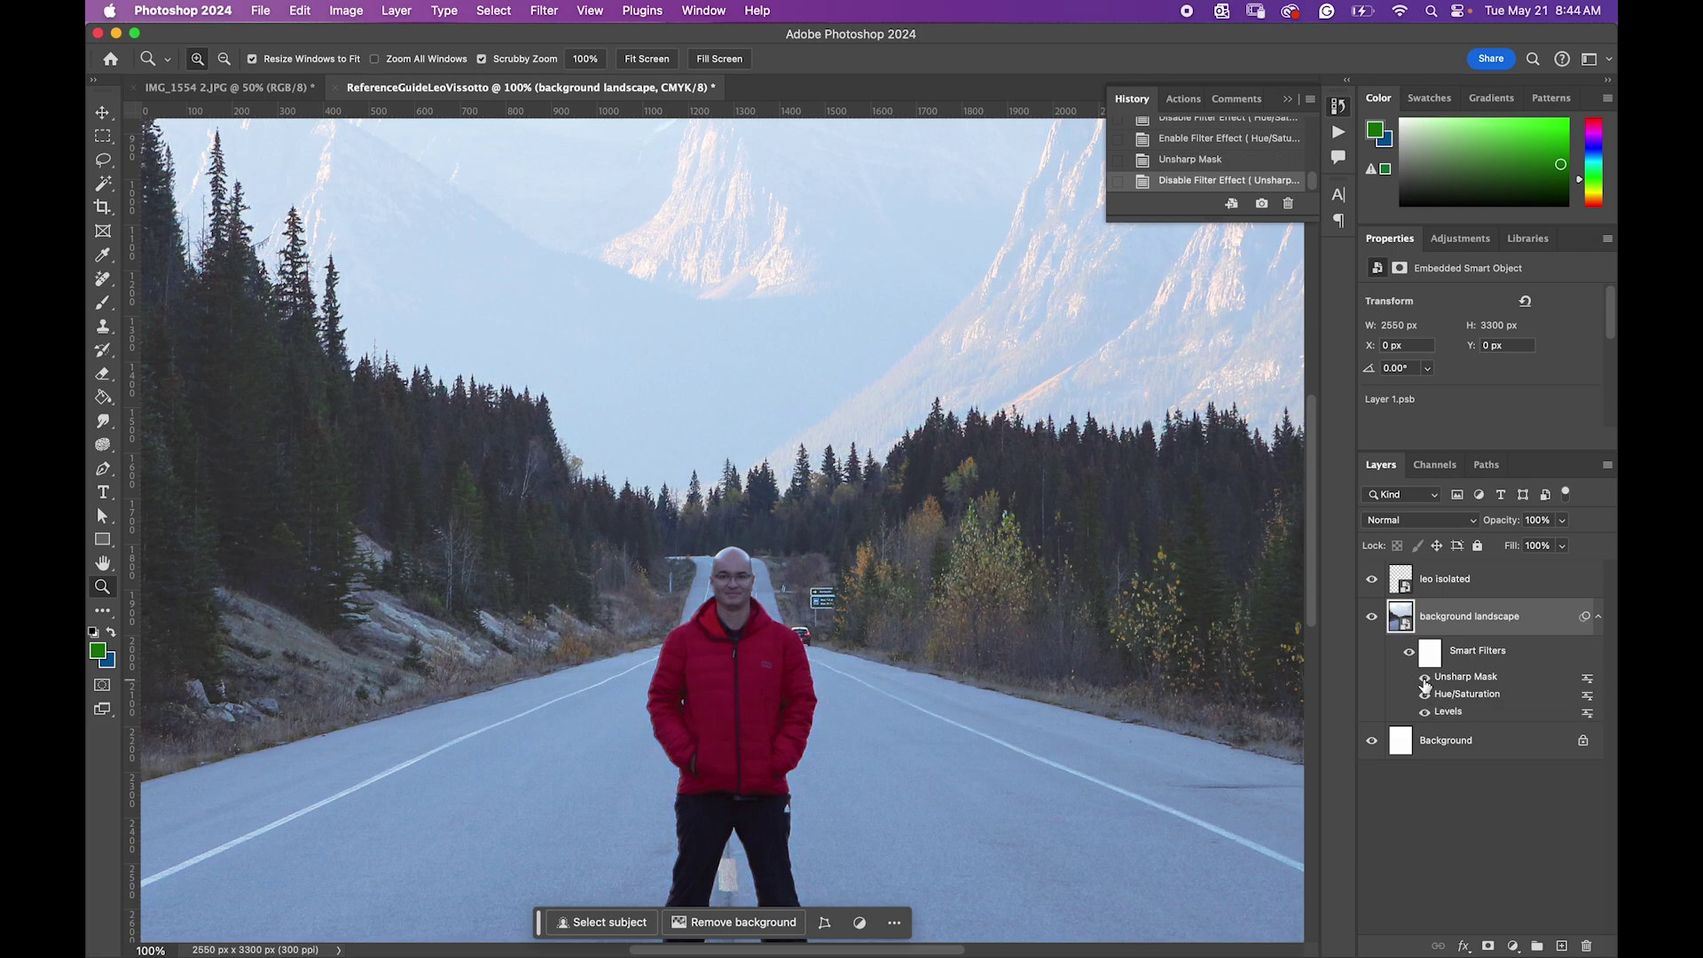
left_click(1424, 681)
left_click(1425, 682)
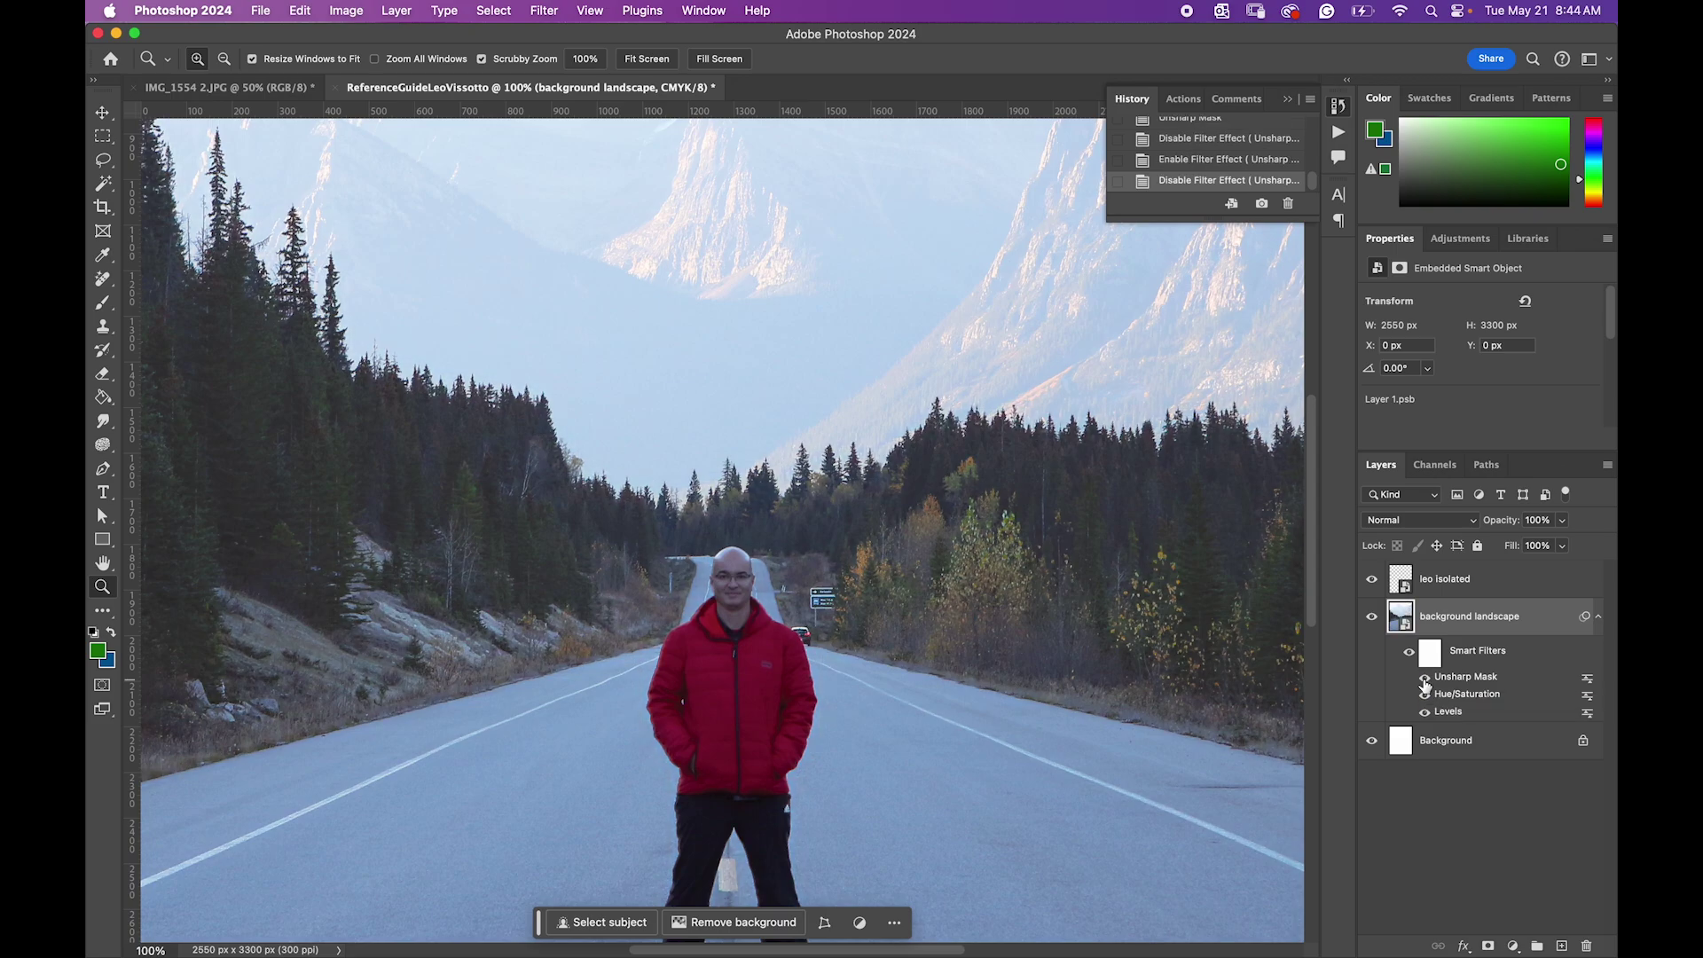
left_click(1425, 681)
key("super+minus")
key("super+minus")
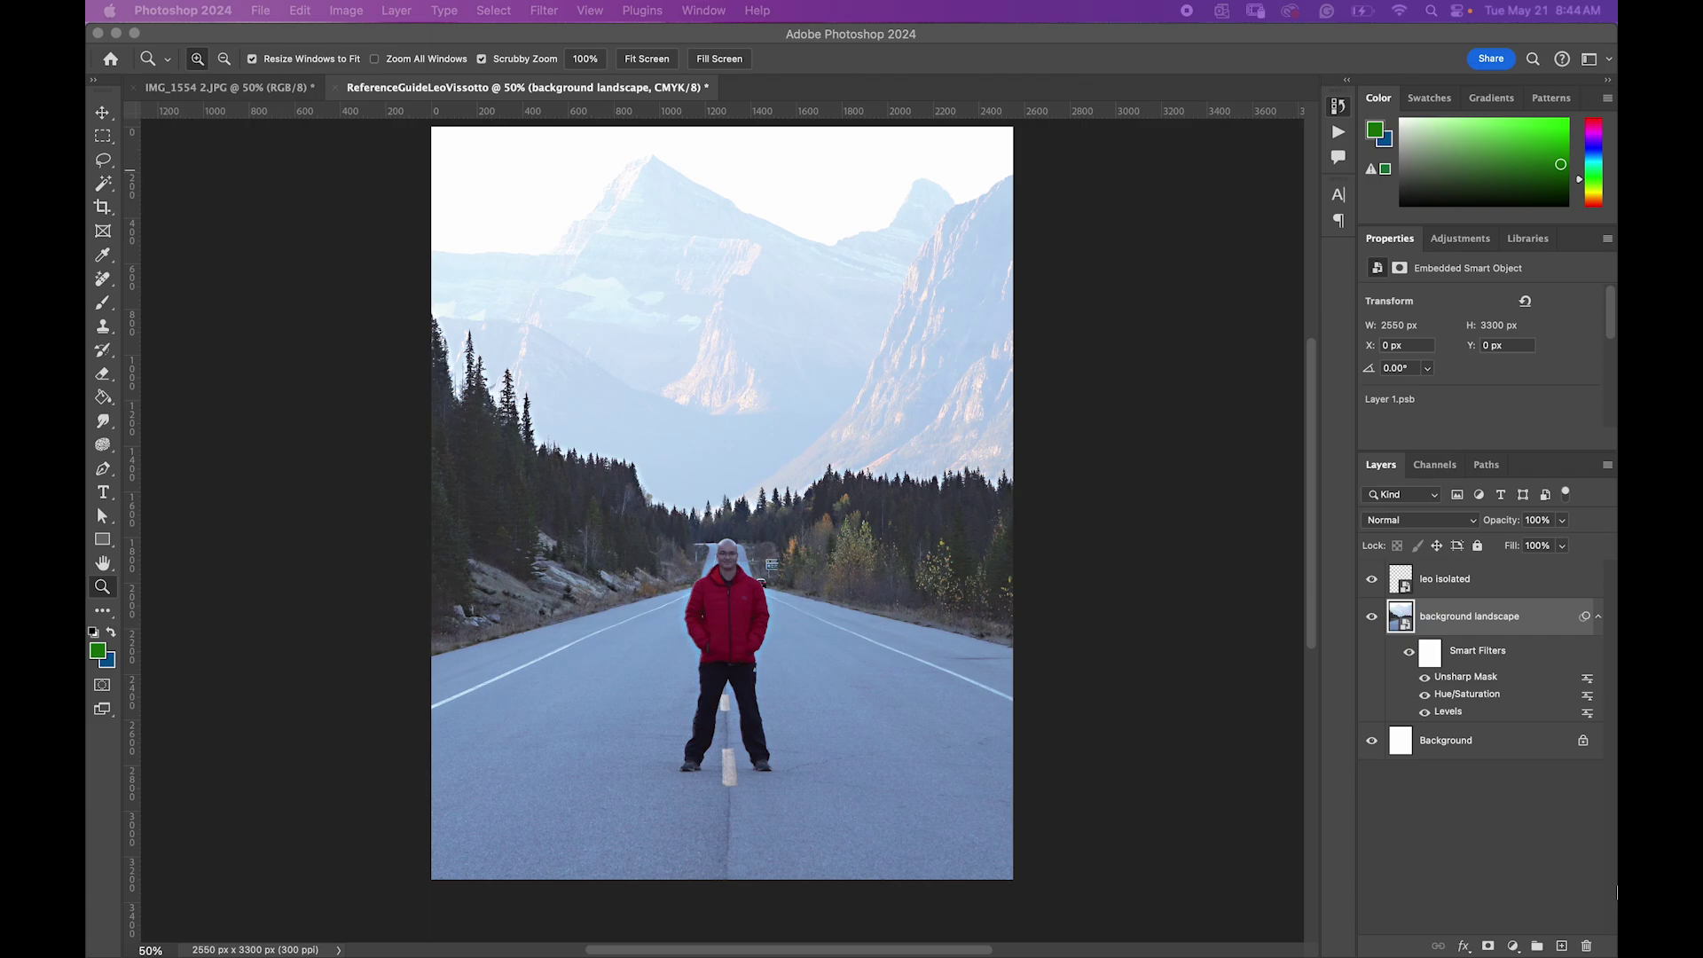
Step: Apply a Levels adjustment to the isolated man's smart object, adjusting the white input level to brighten him
left_click(1470, 578)
left_click(1463, 581)
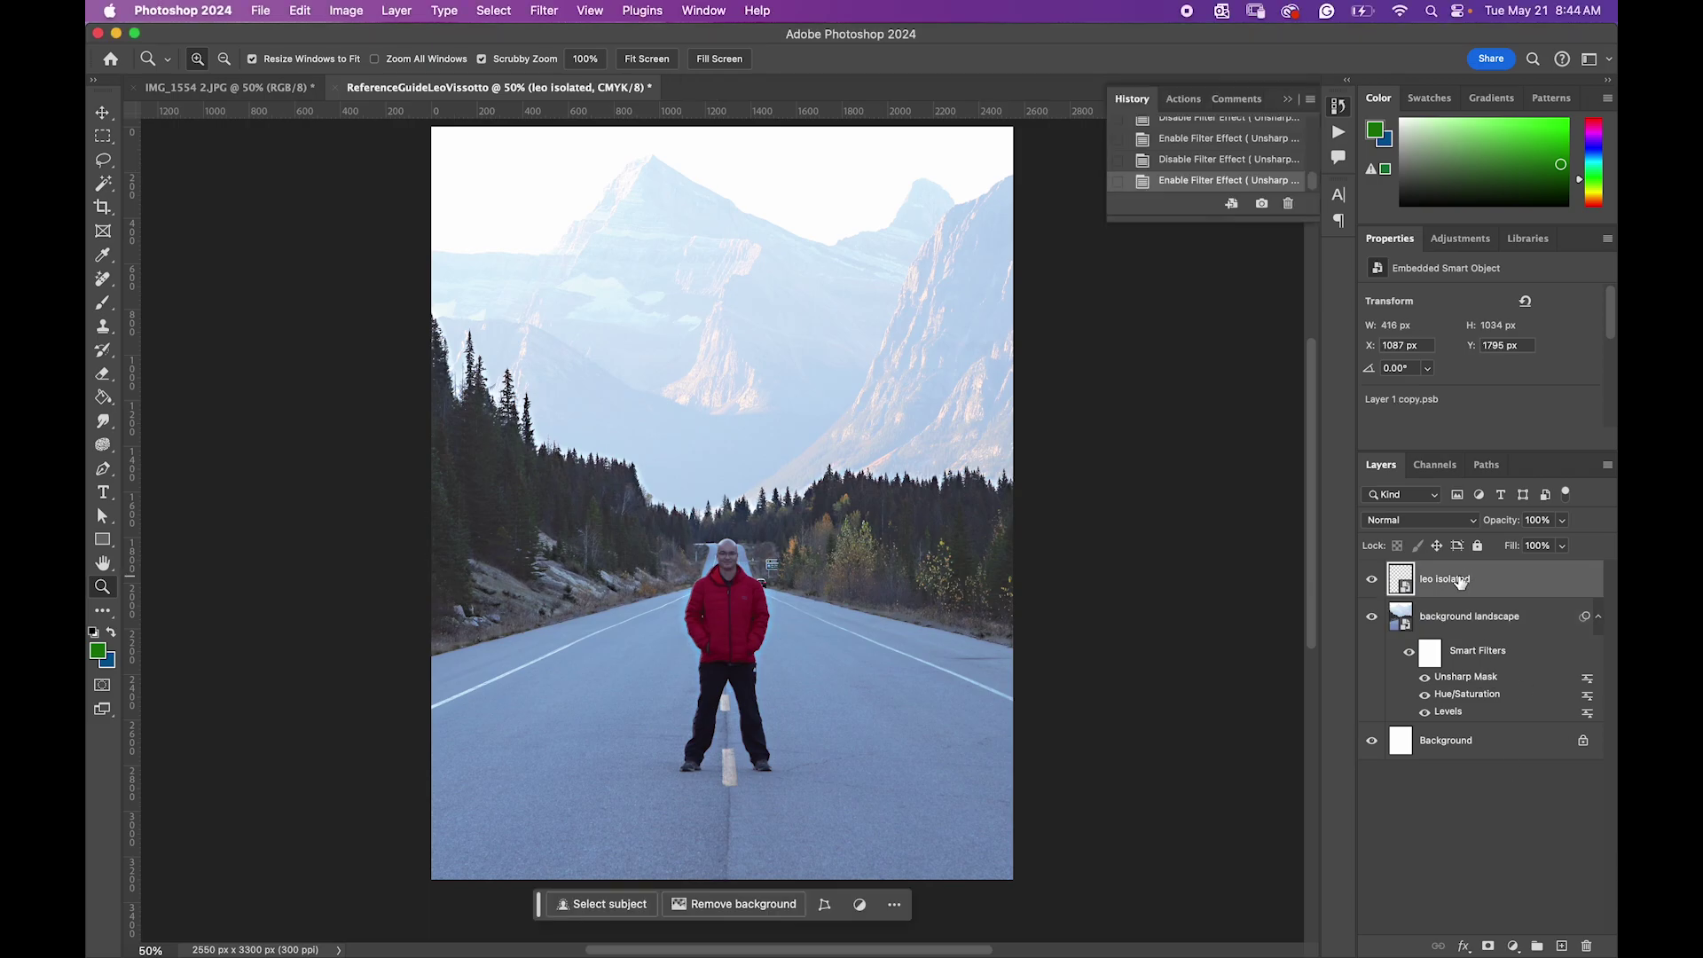
left_click(337, 13)
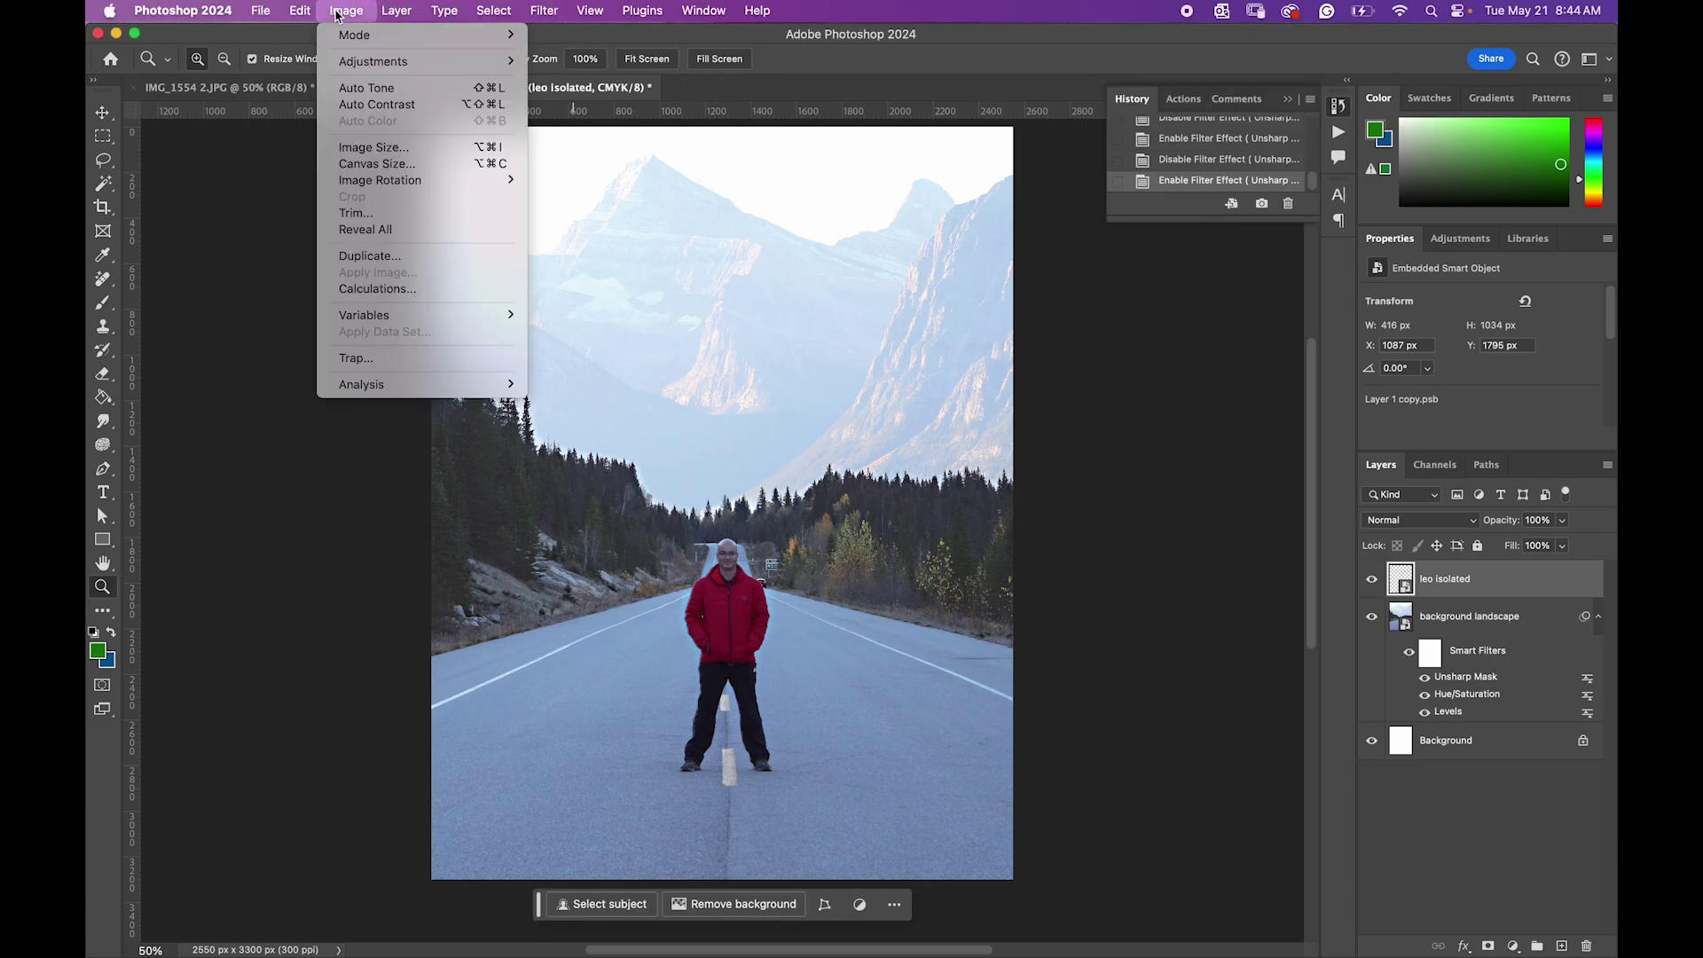
mouse_move(368, 65)
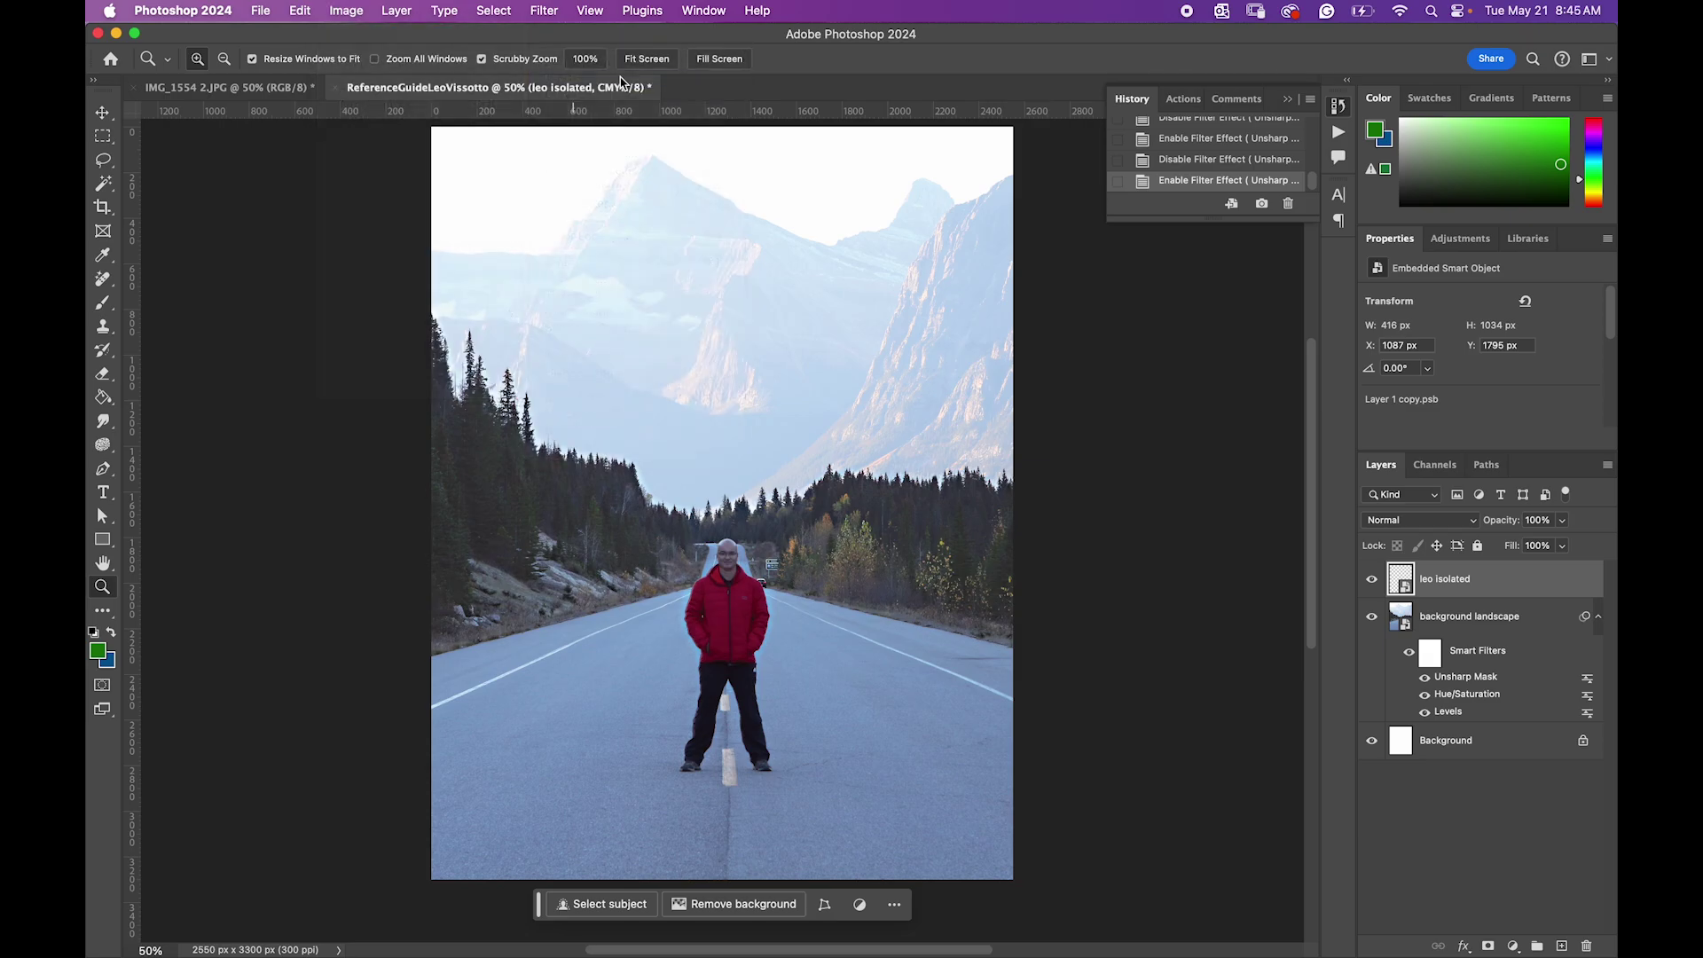
key("super+l")
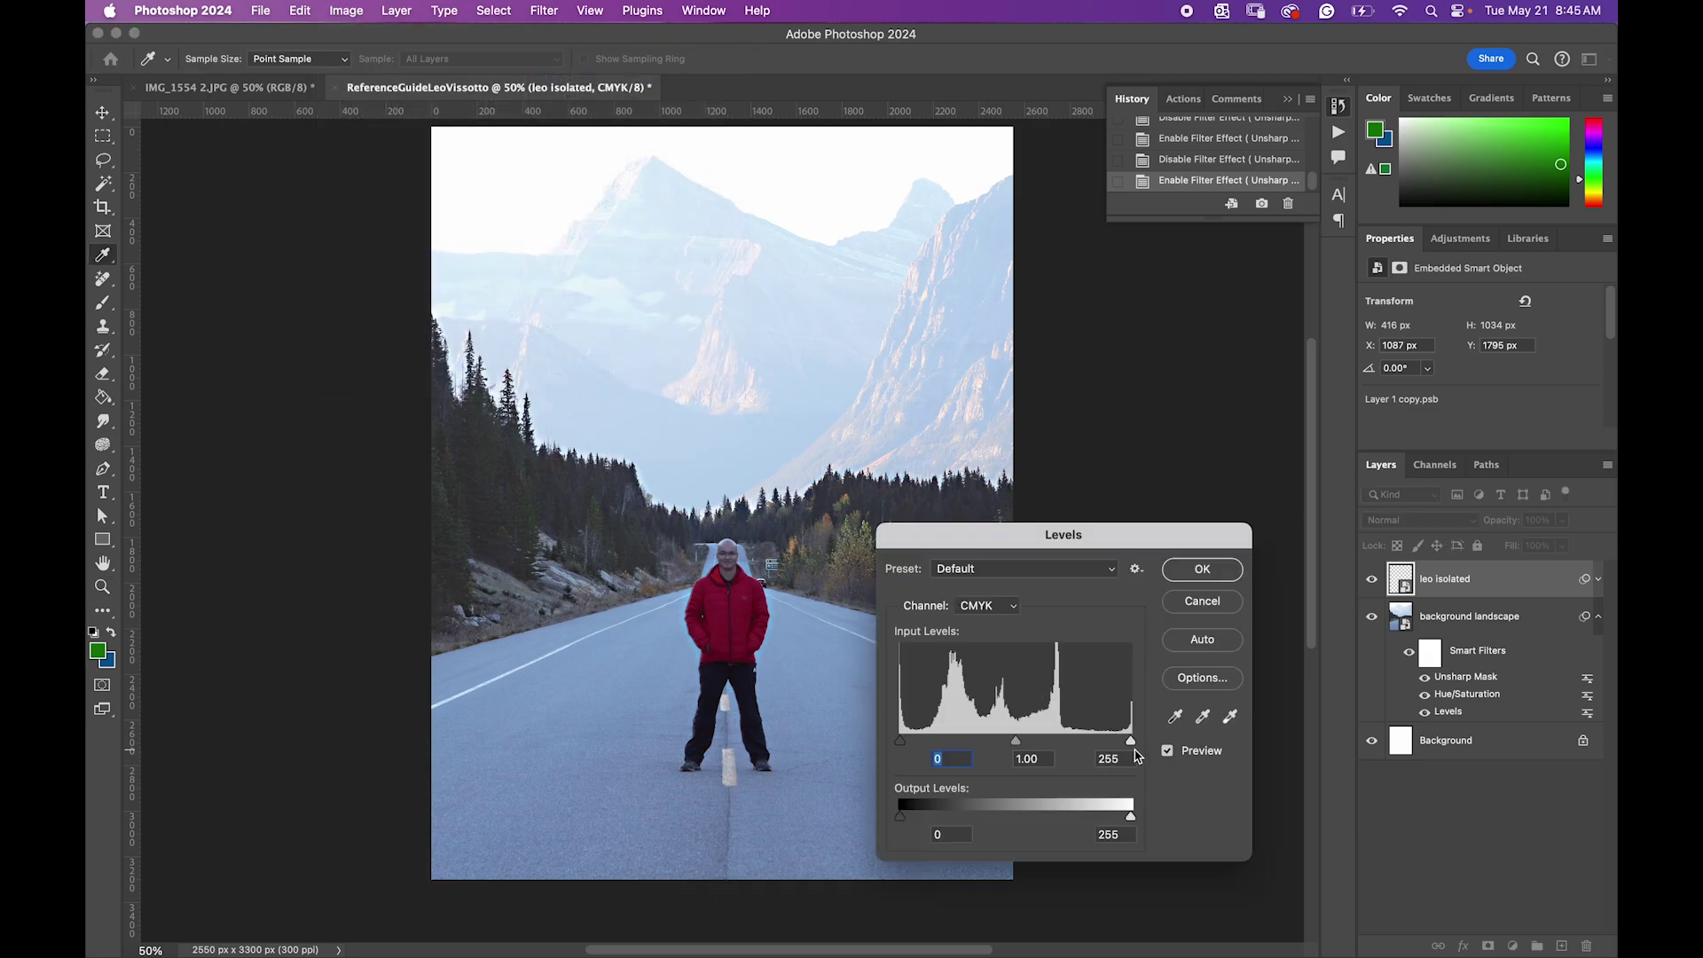
left_click_drag(1131, 741, 915, 745)
left_click(1198, 574)
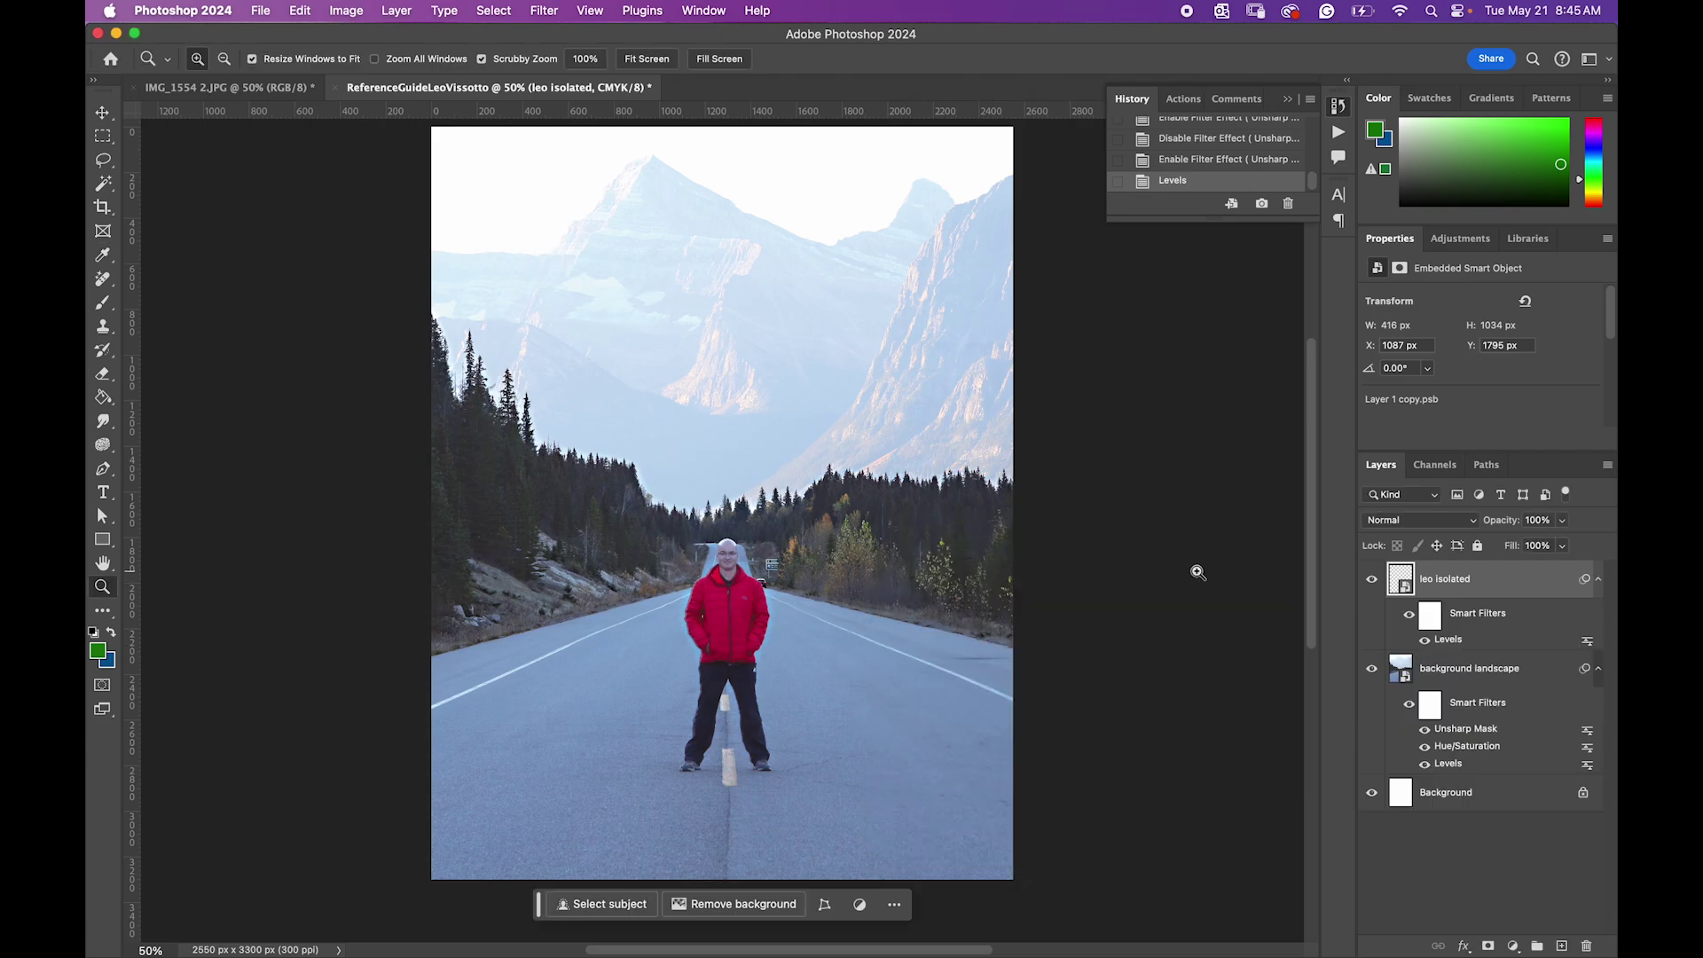
Step: Compare the isolated man with and without his smart filters, leaving the filters enabled
left_click(1411, 617)
left_click(1411, 618)
left_click(1411, 617)
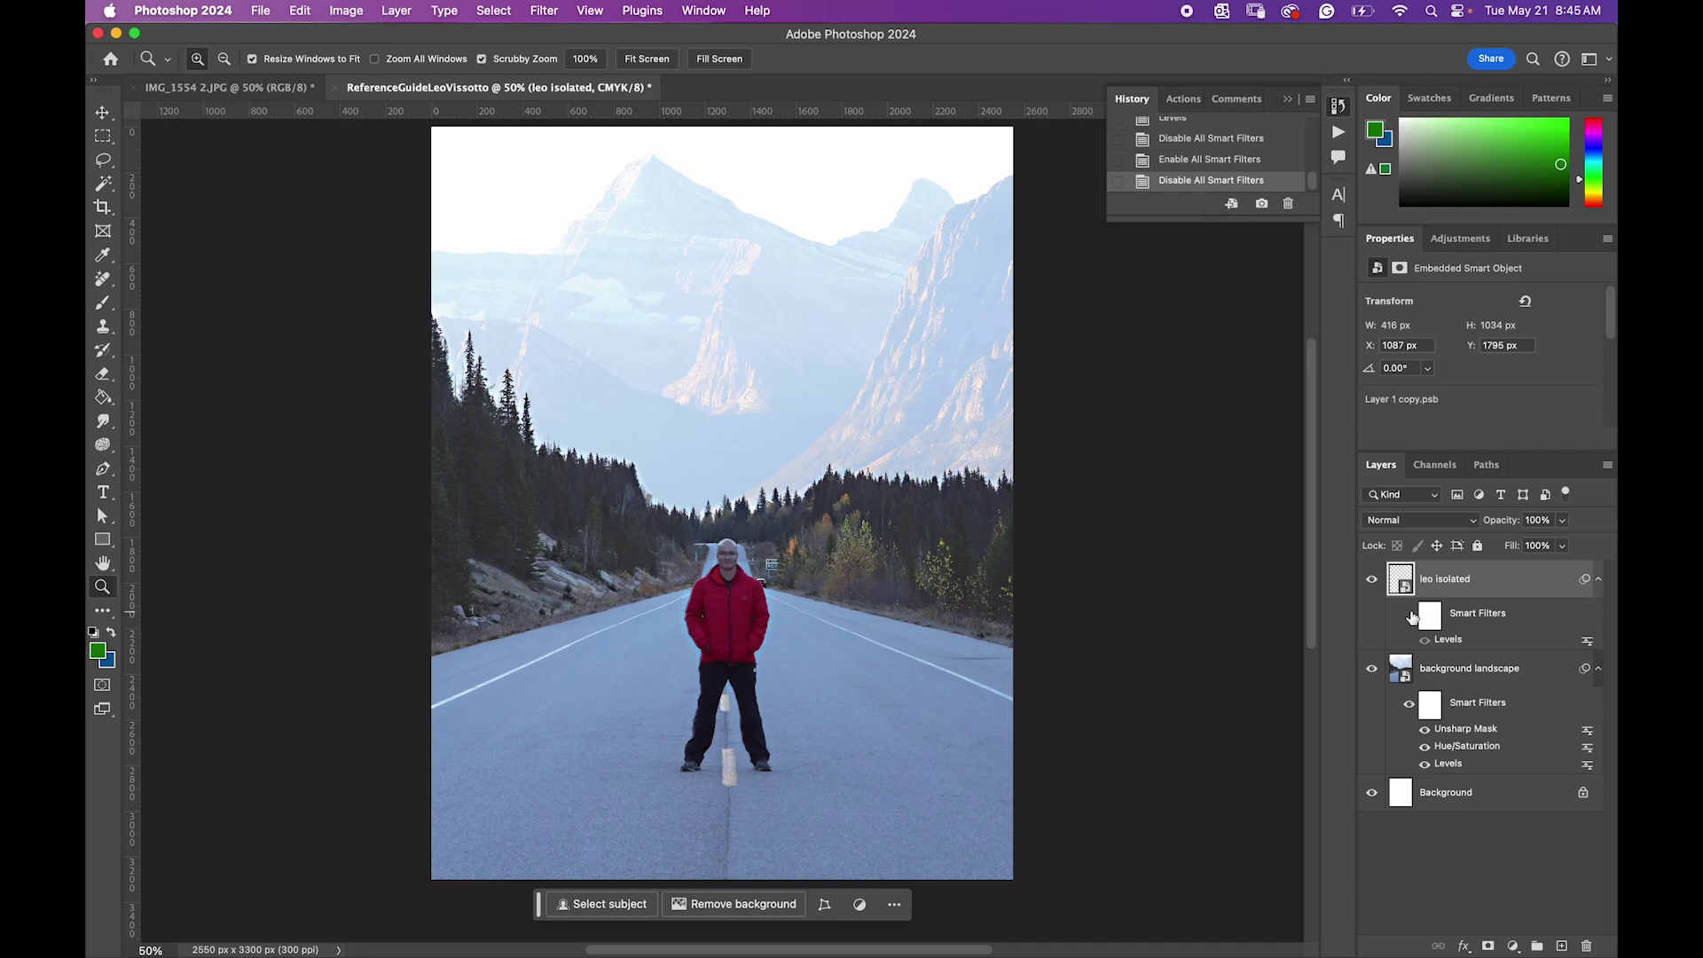
left_click(1411, 617)
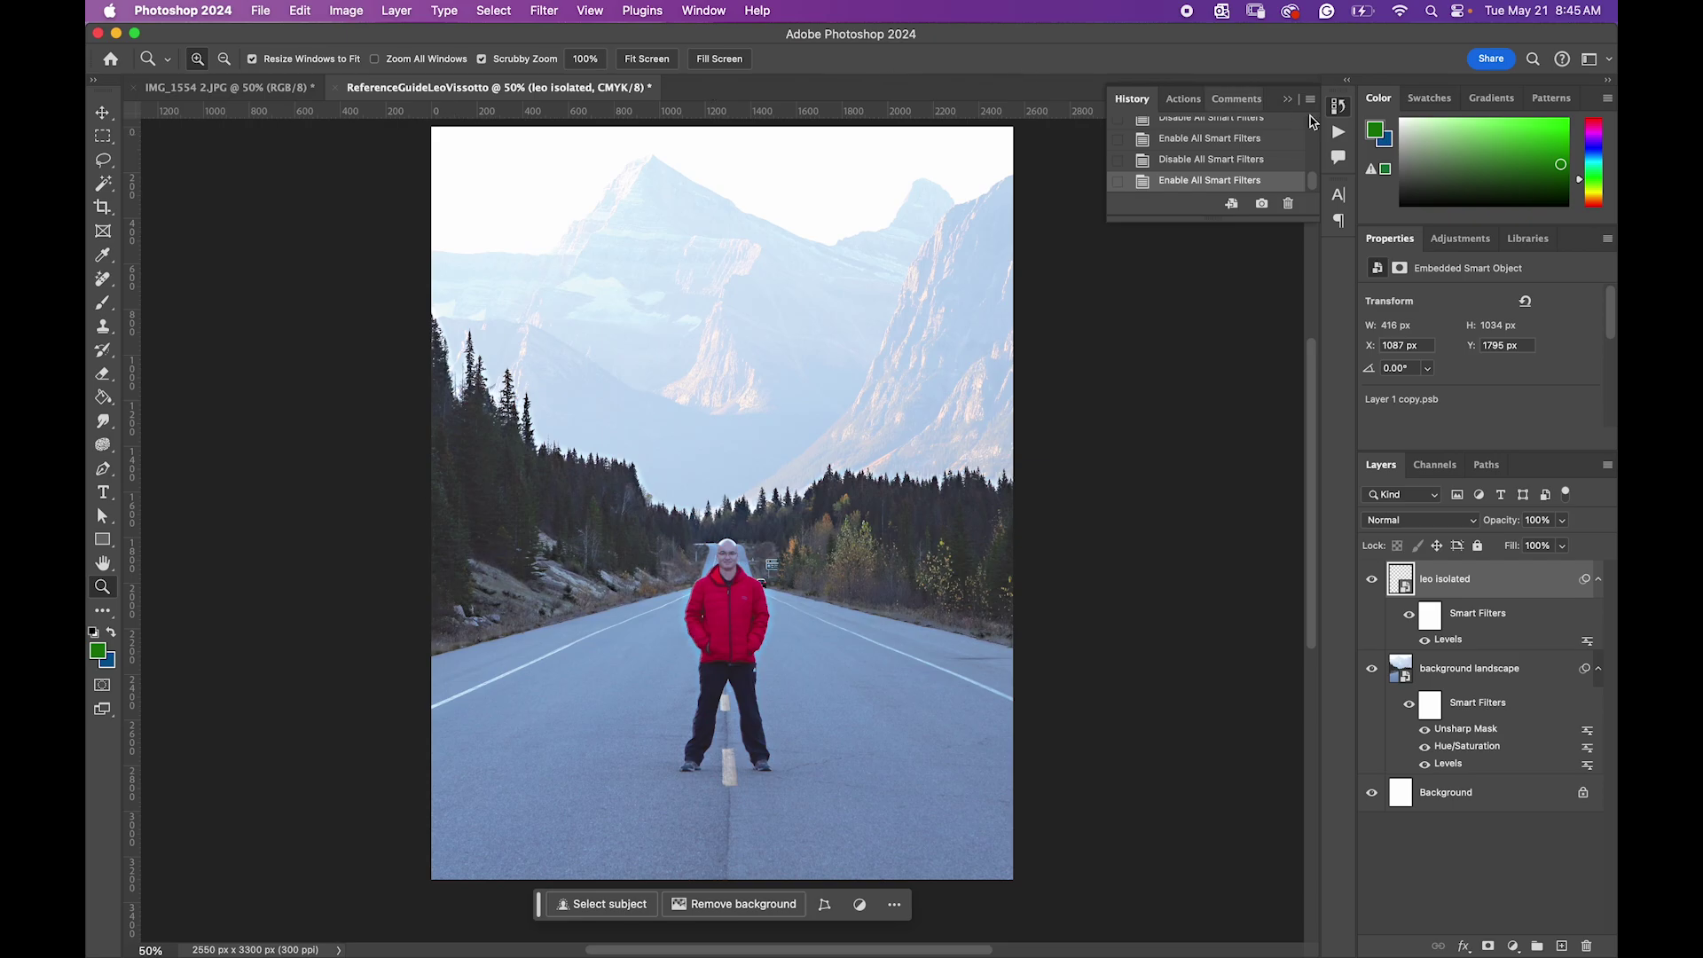
Step: Check the earliest Paint Bucket state in the document history and return to the latest state
scroll(1200, 162, "up", 15)
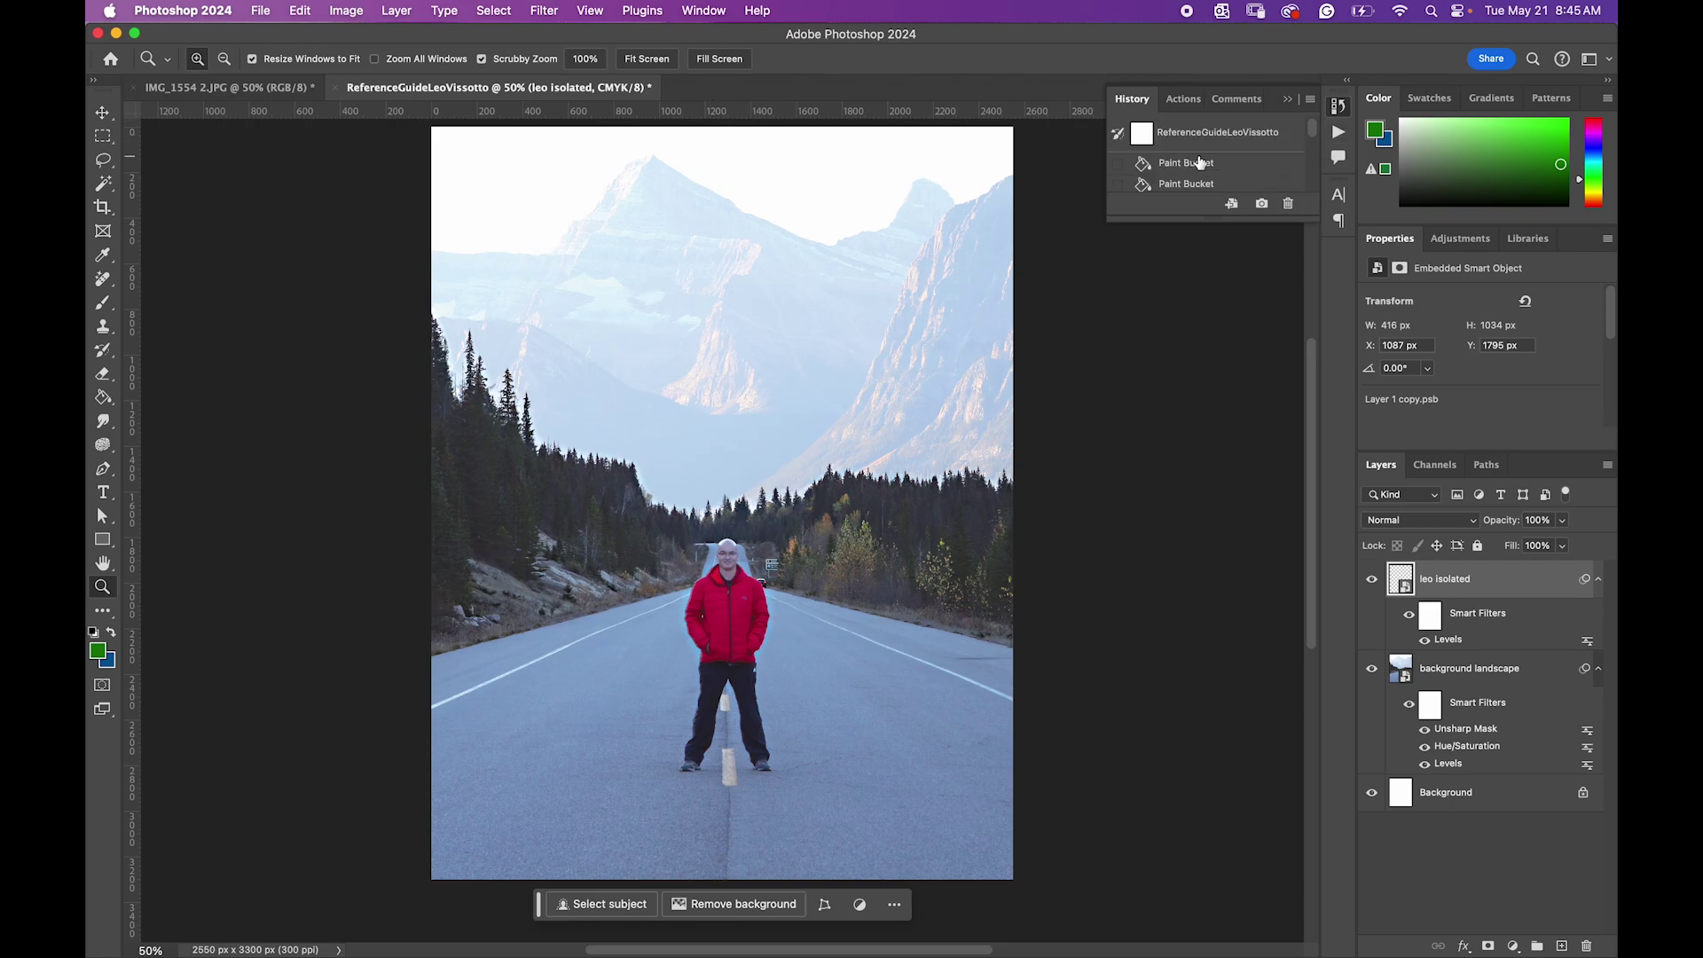
left_click(1198, 165)
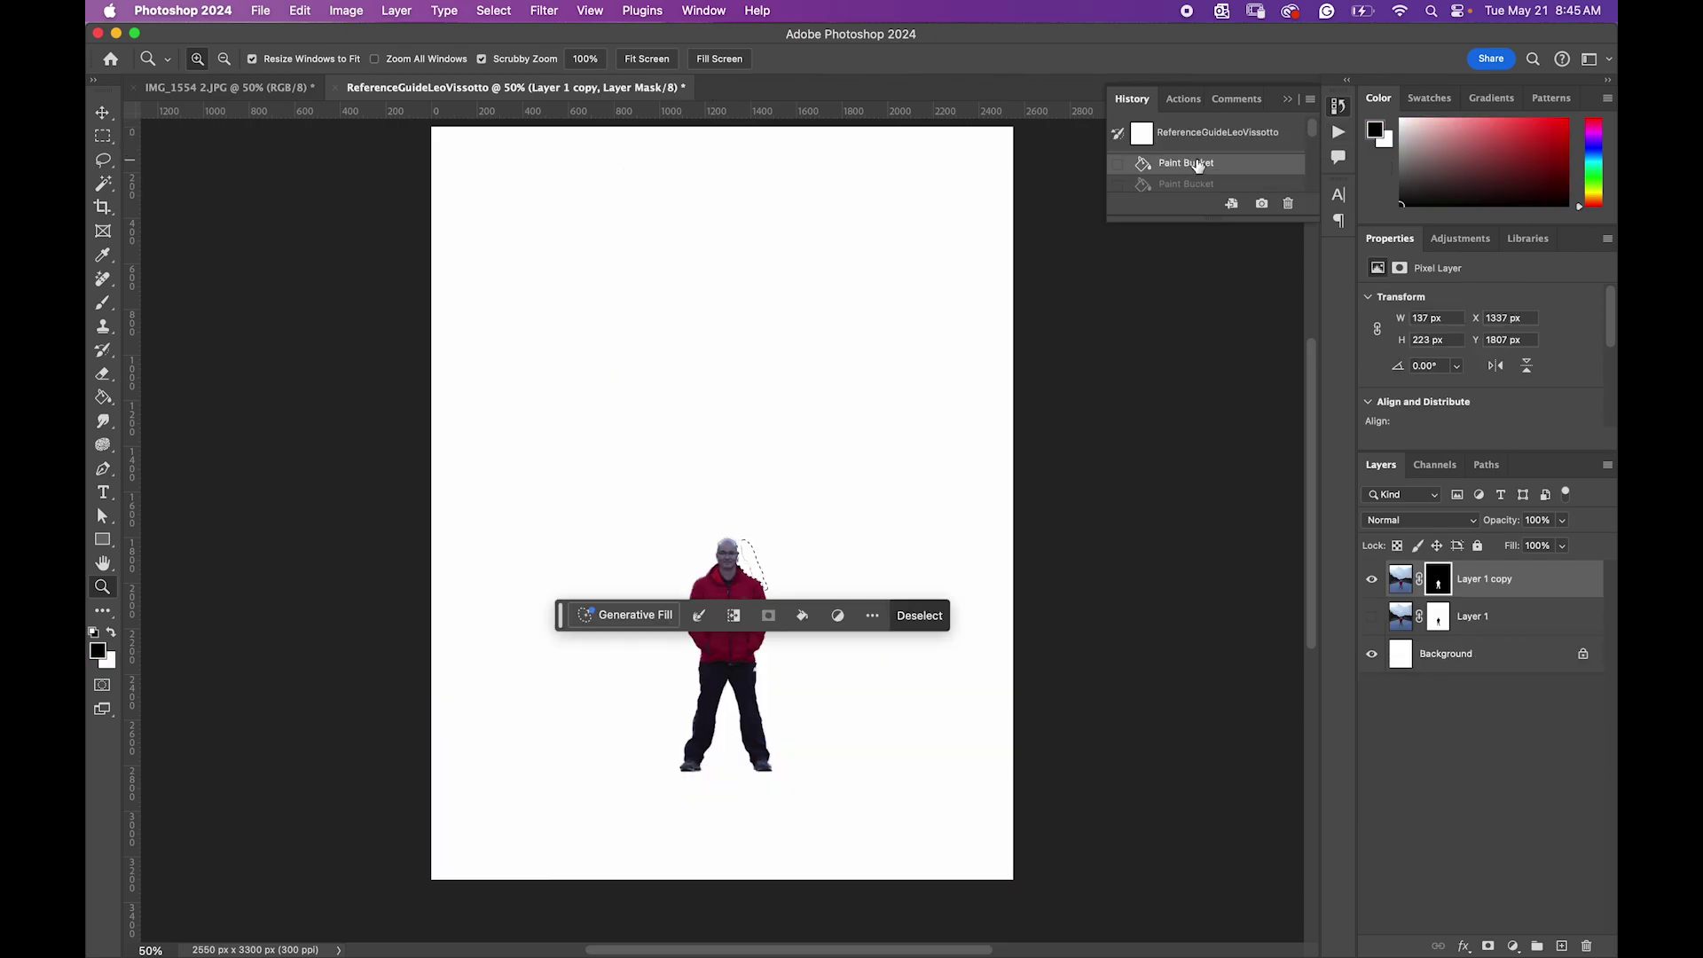
scroll(1212, 166, "down", 10)
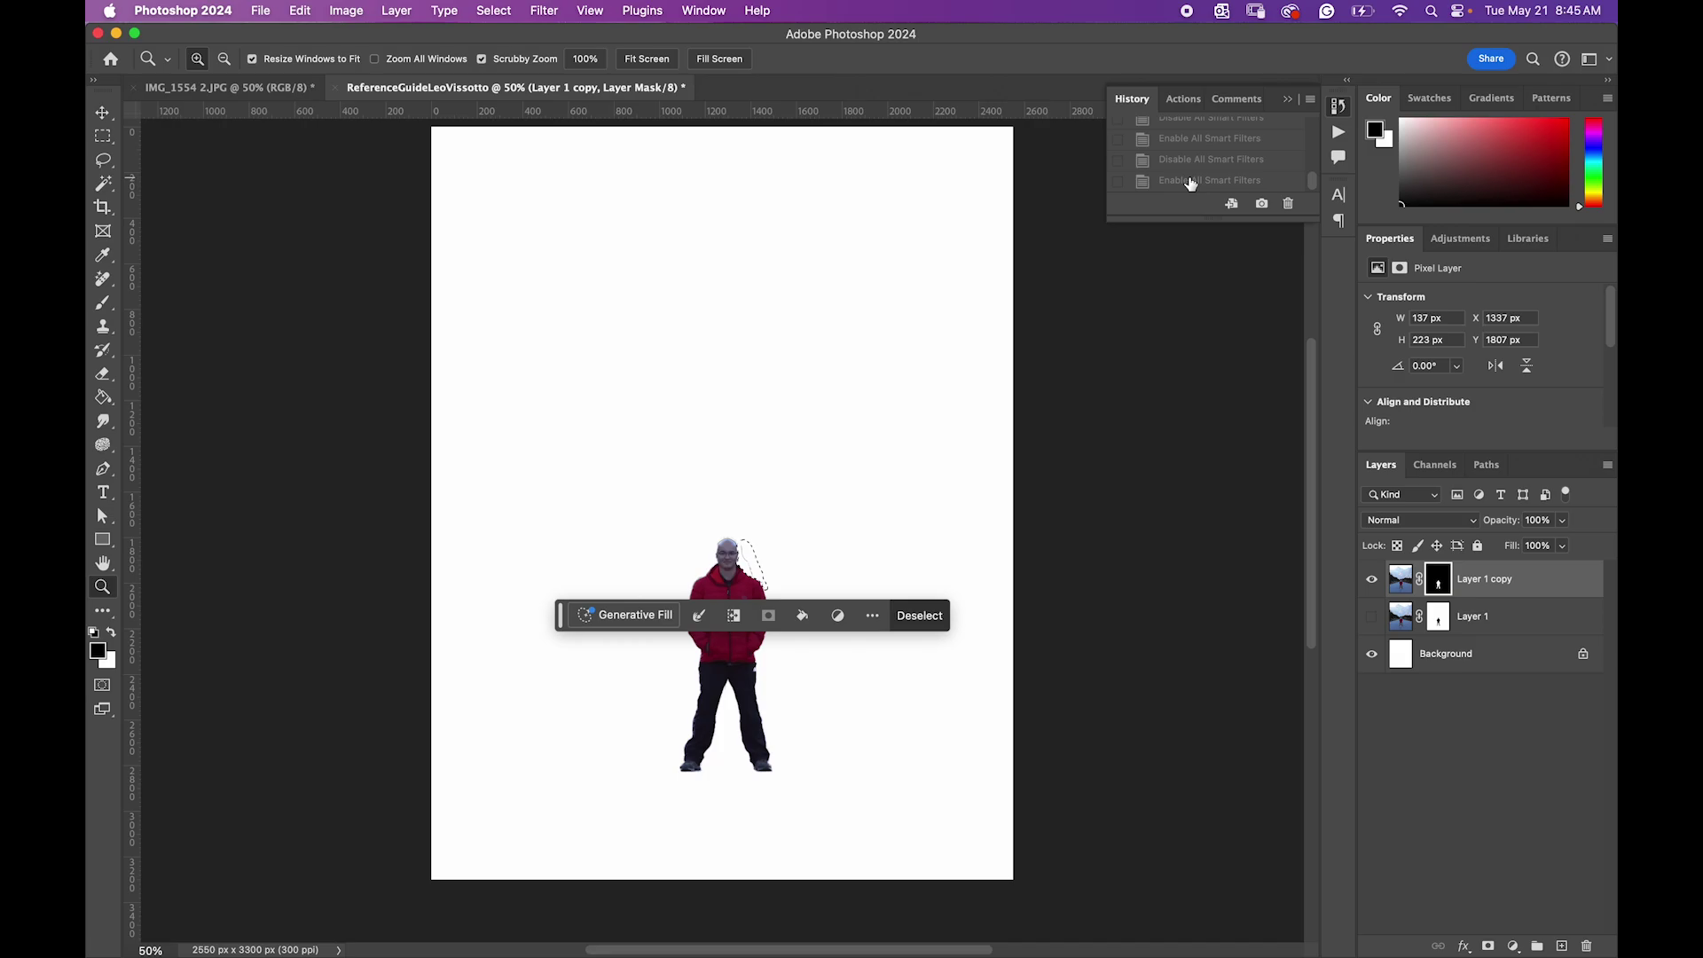
left_click(1191, 182)
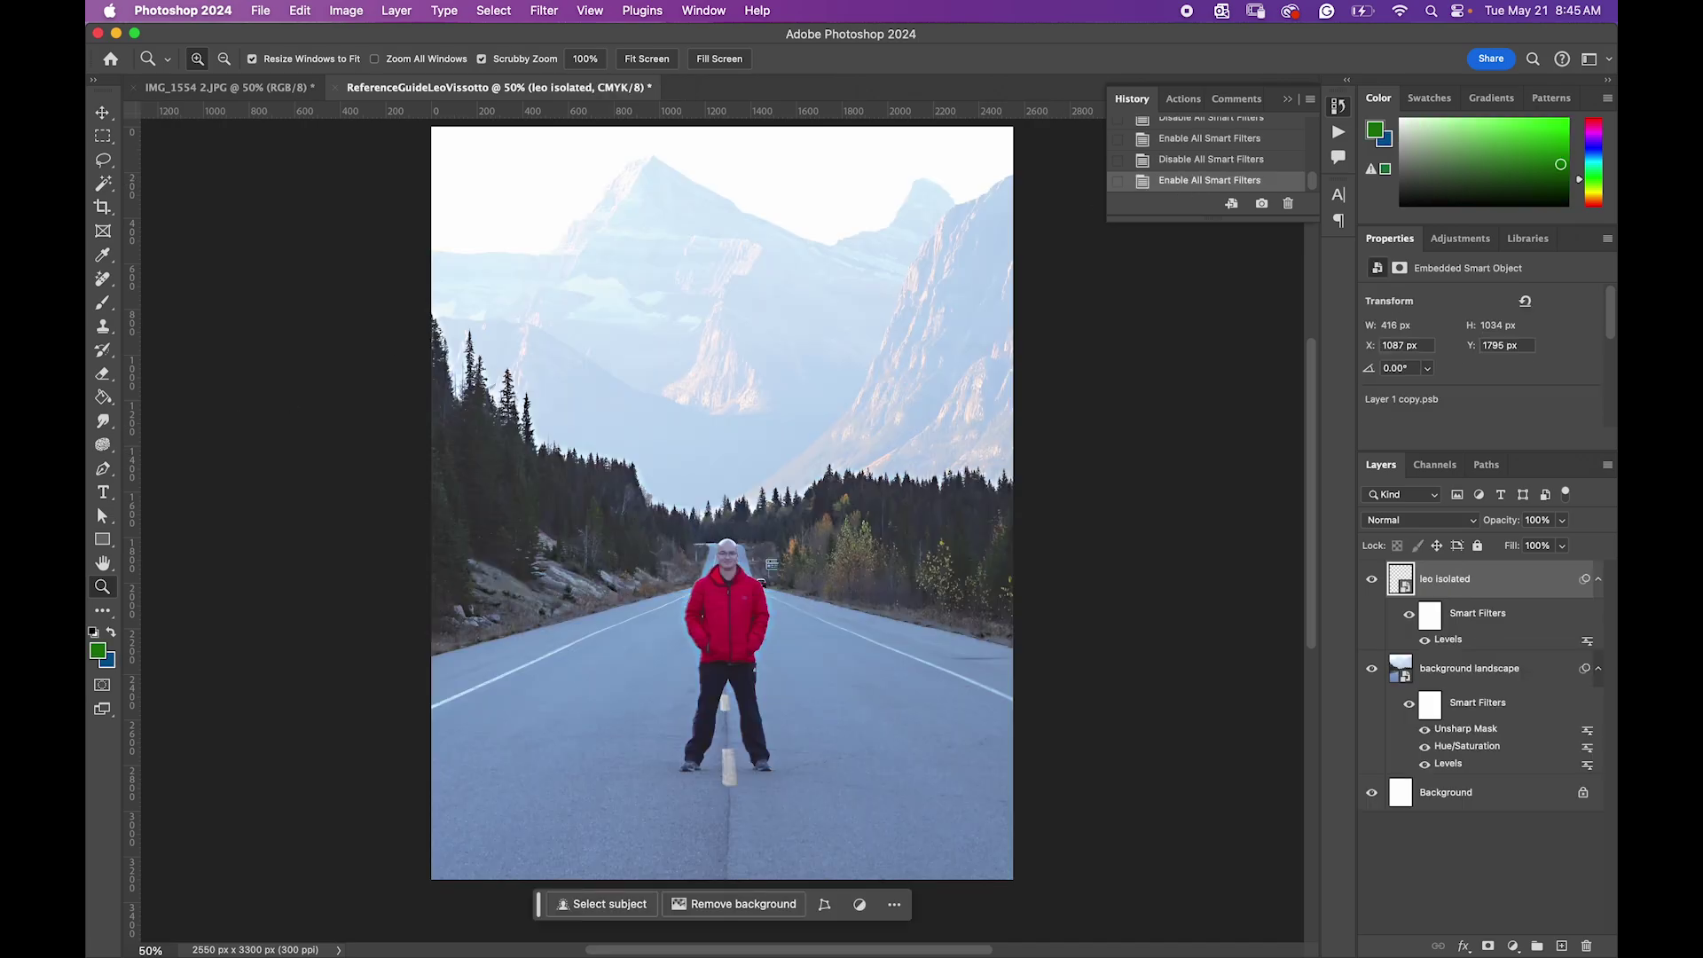
Step: Switch to Safari, read the assignment instructions on the background colour, title and saving, and return to Photoshop
key("super+Tab")
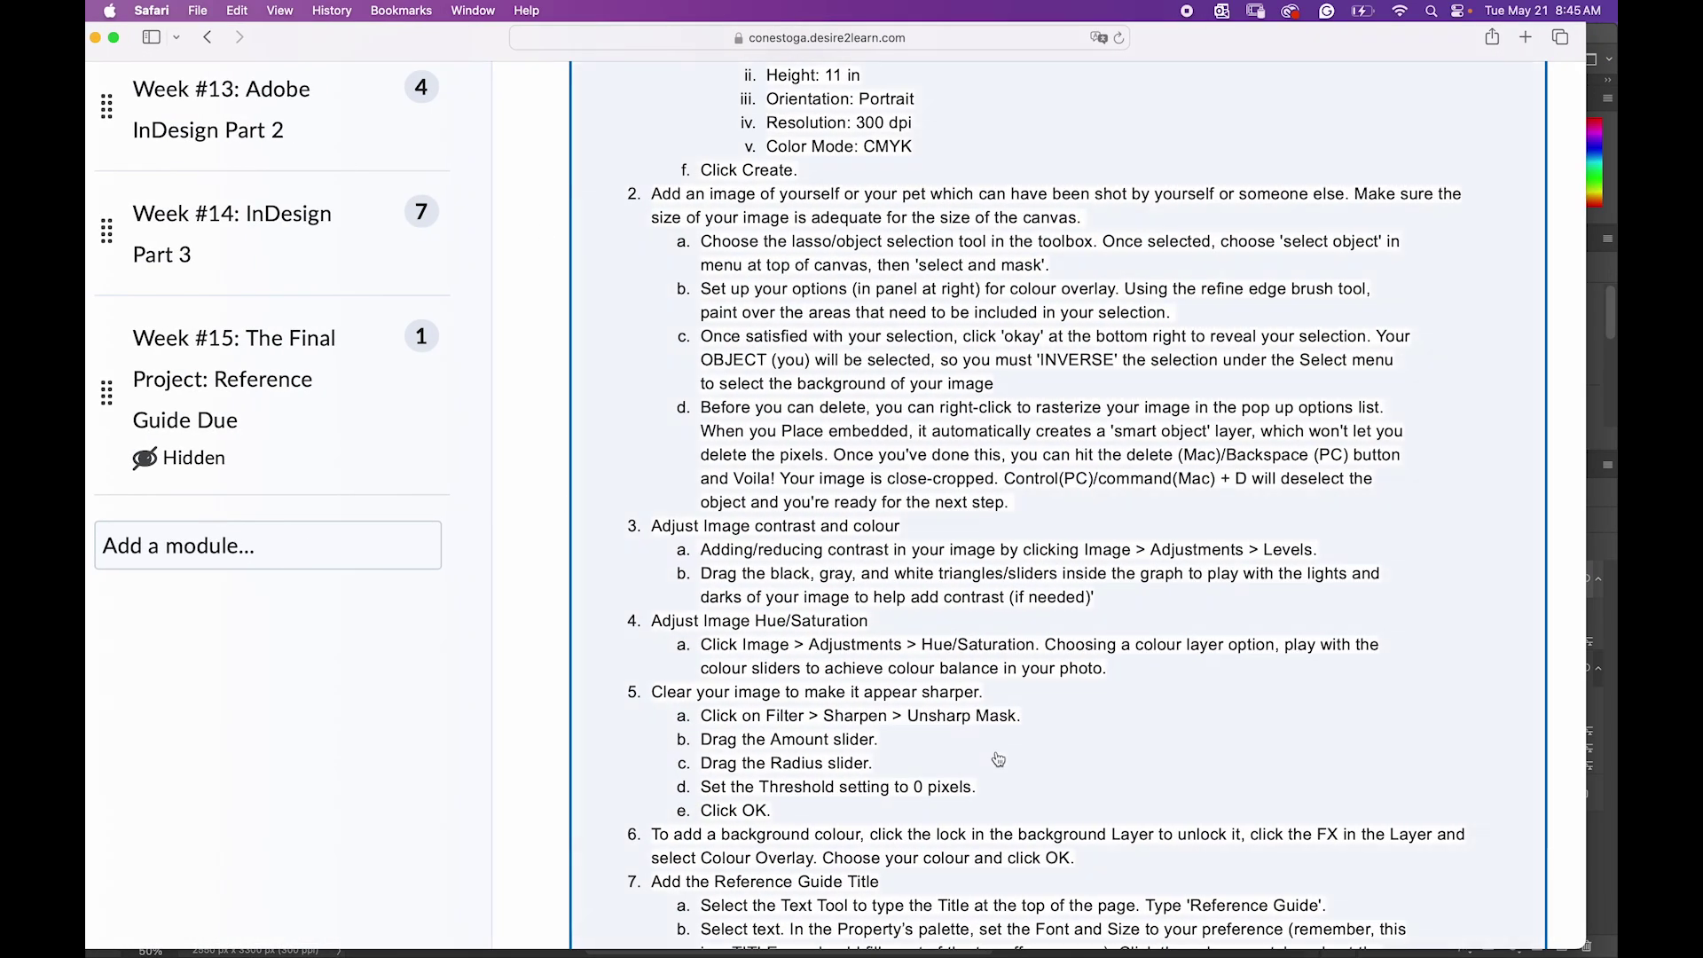
scroll(782, 752, "down", 3)
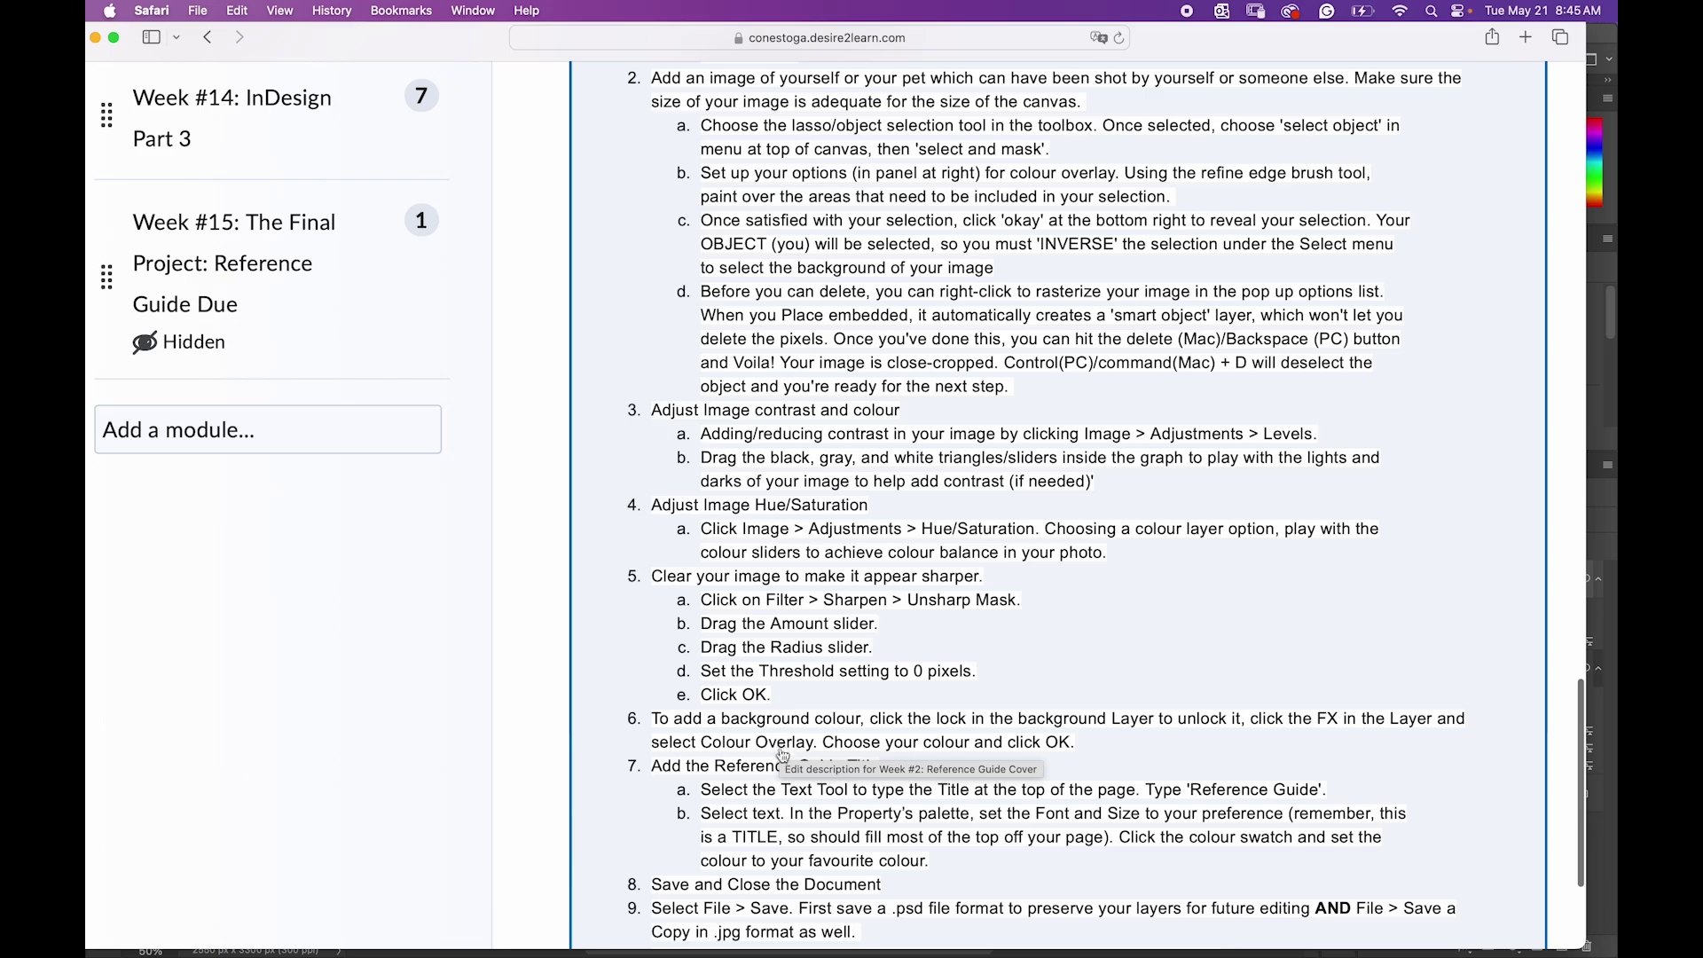
scroll(807, 636, "down", 3)
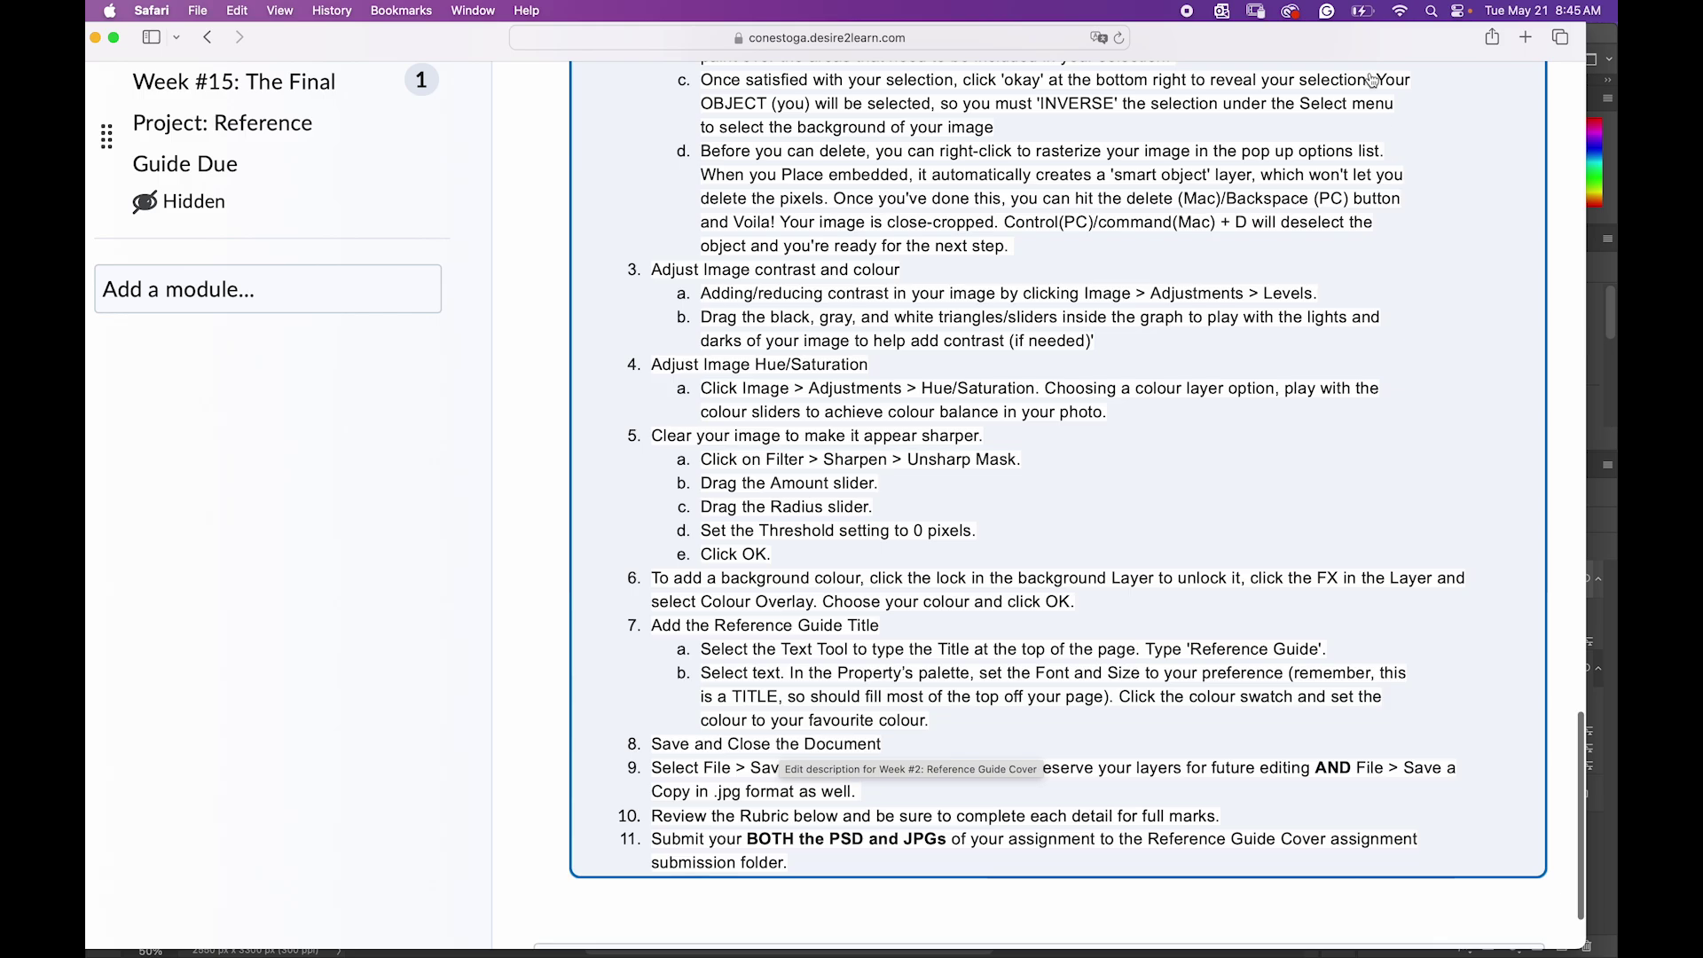
left_click_drag(1316, 46, 1258, 49)
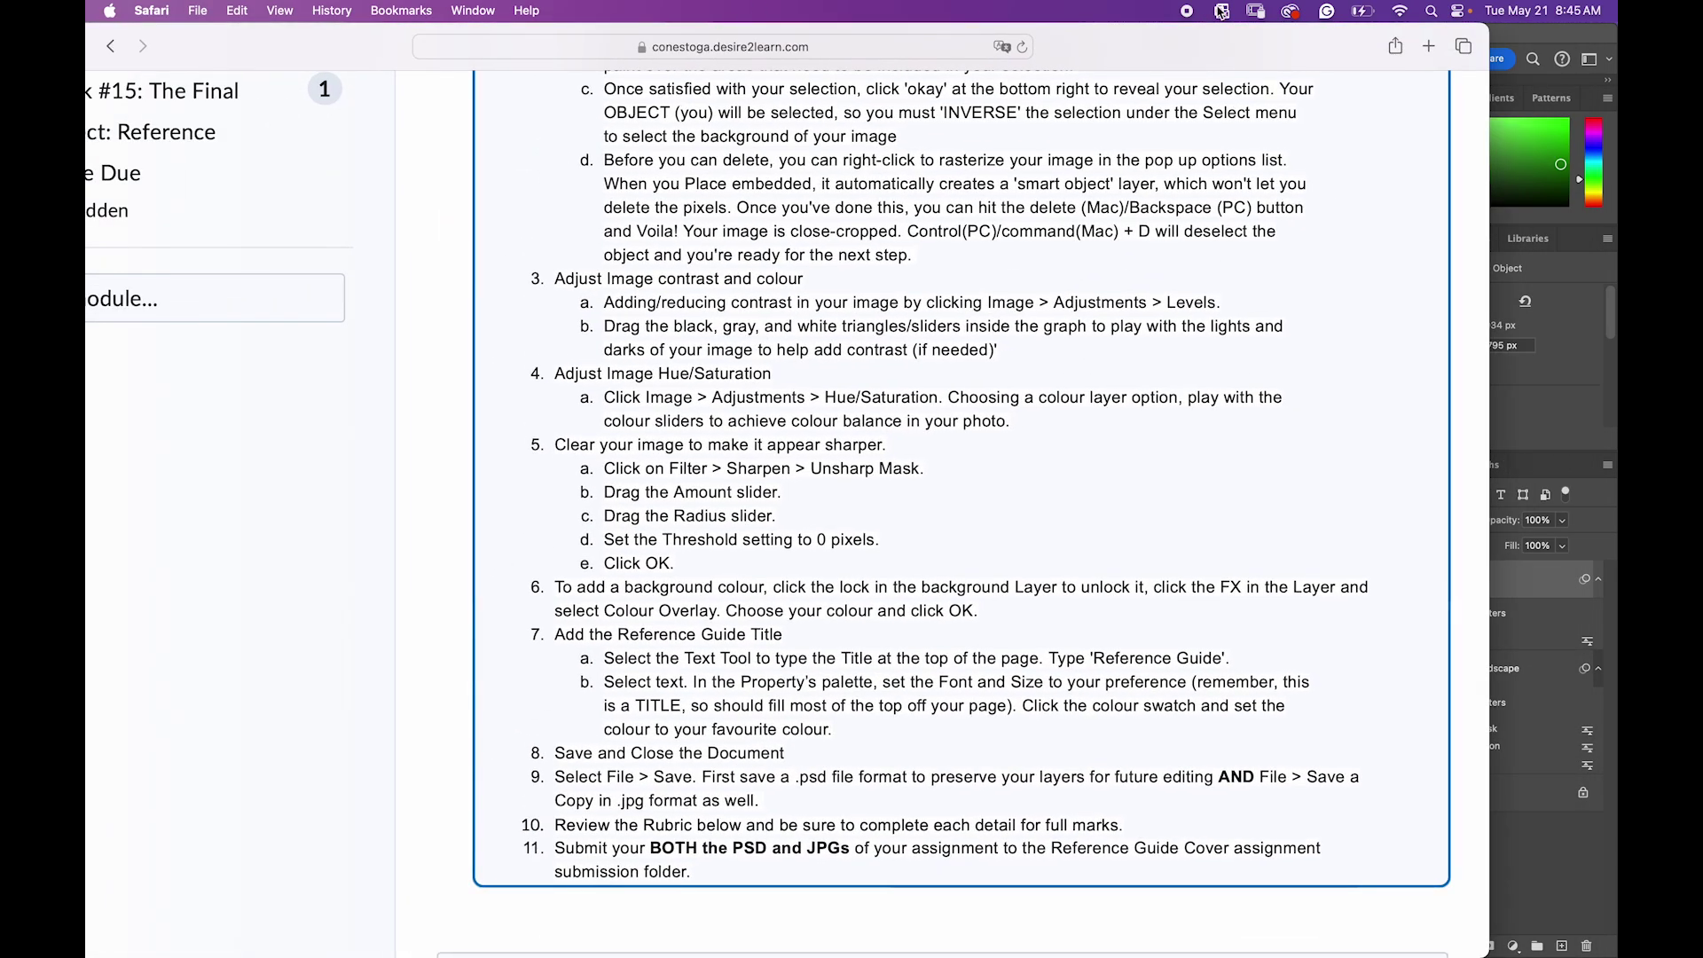
left_click_drag(1243, 46, 87, 71)
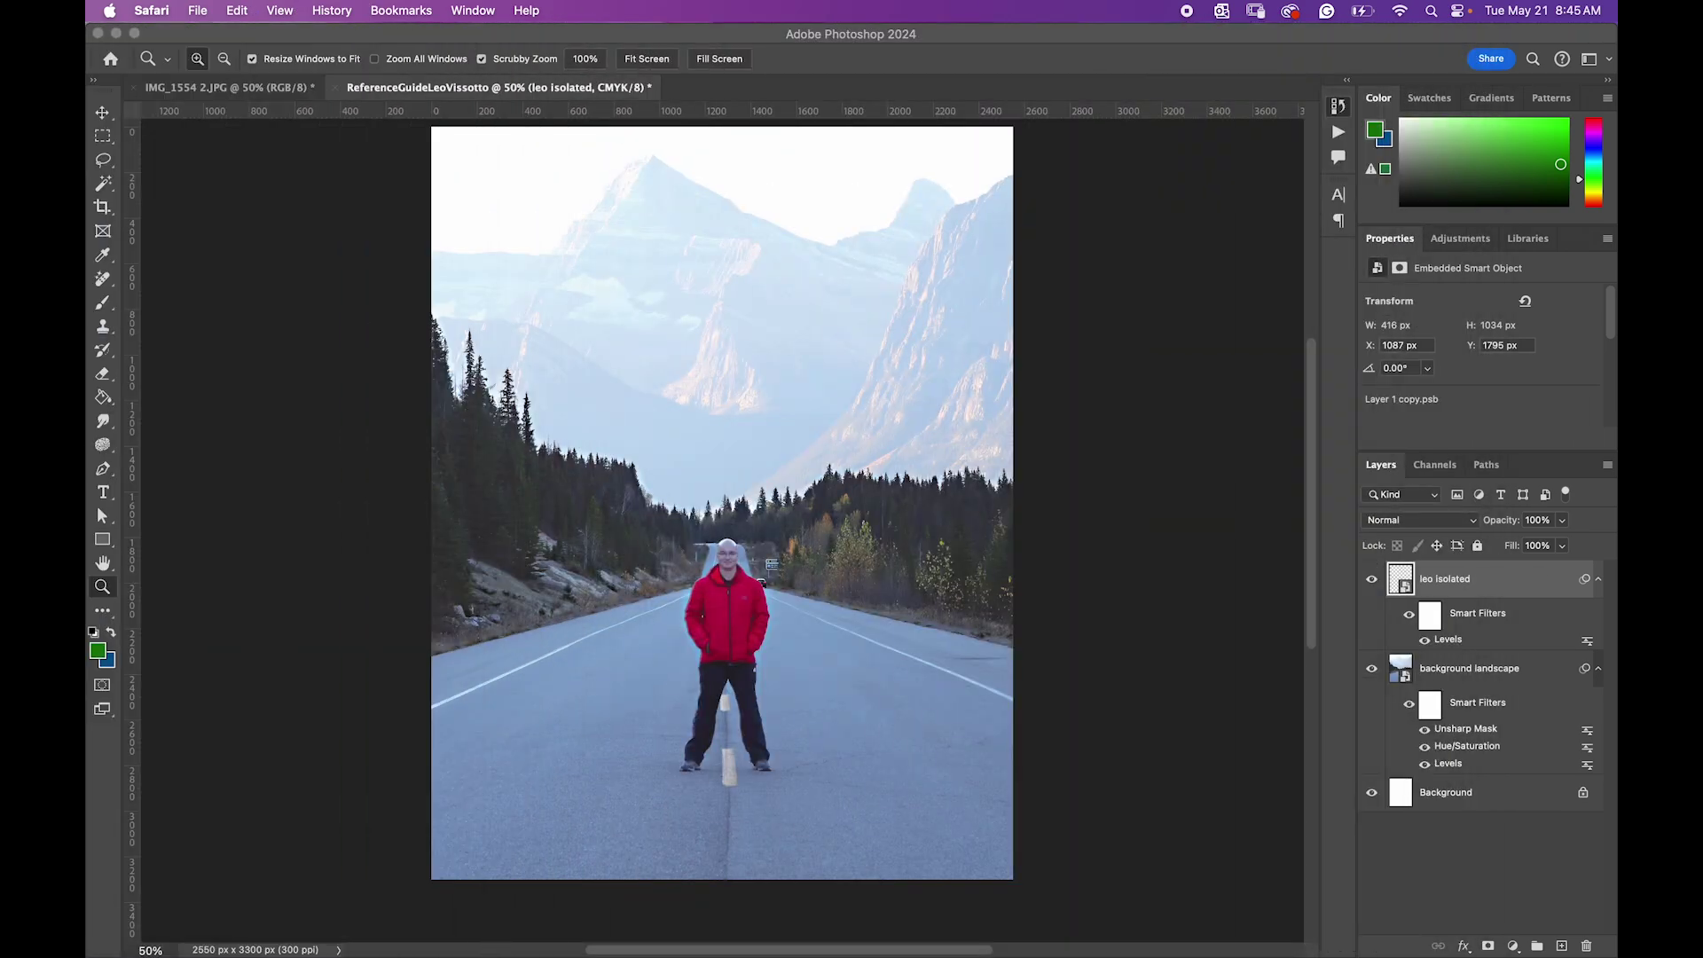
Step: Hide the background landscape layer and select the Background layer
left_click(1375, 674)
left_click(1372, 676)
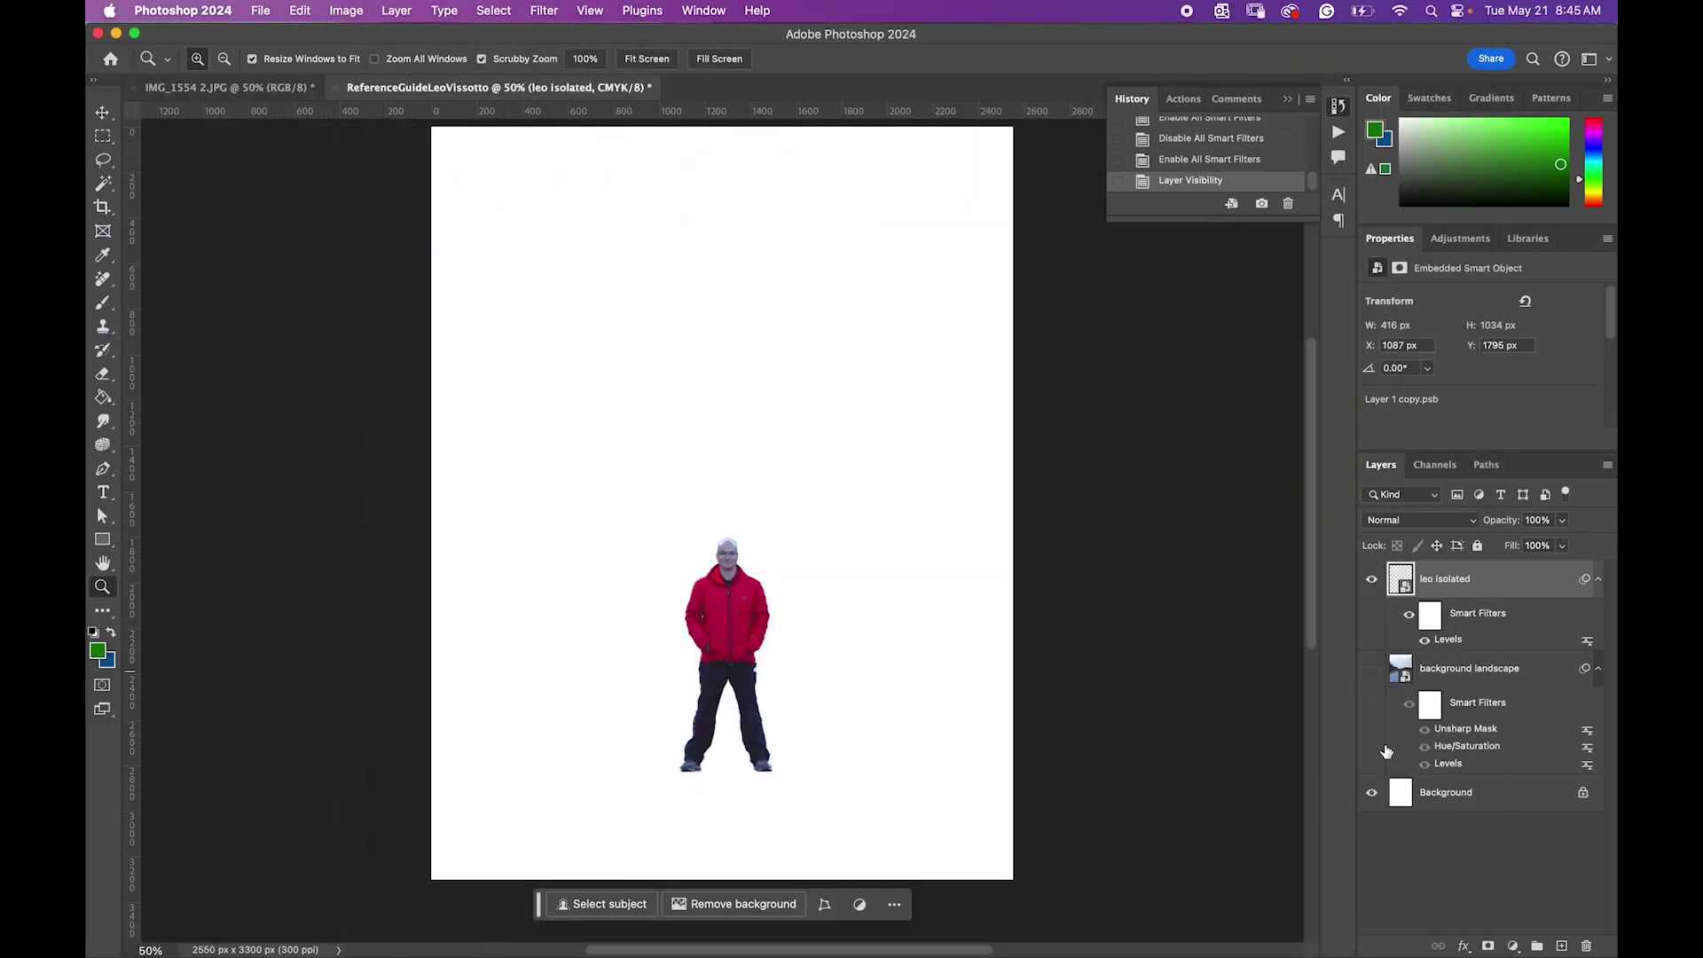
left_click(1452, 794)
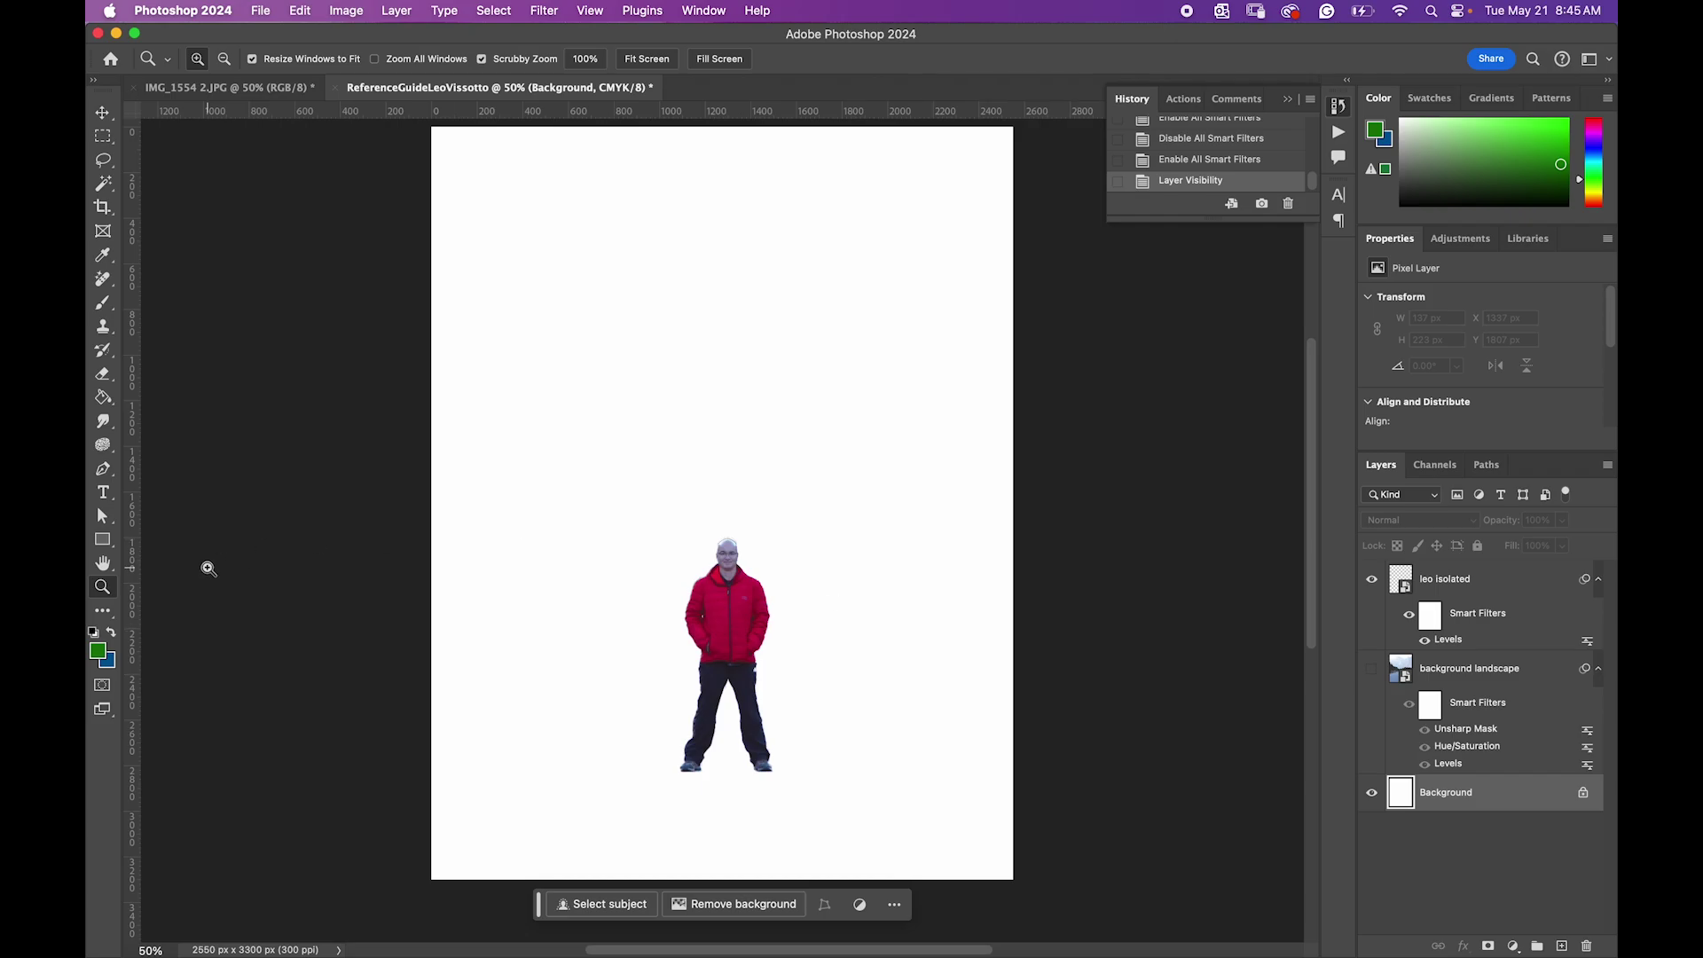
Step: Pick a bright blue foreground colour with hue 209° and fill the Background layer with it using the Paint Bucket
left_click(101, 658)
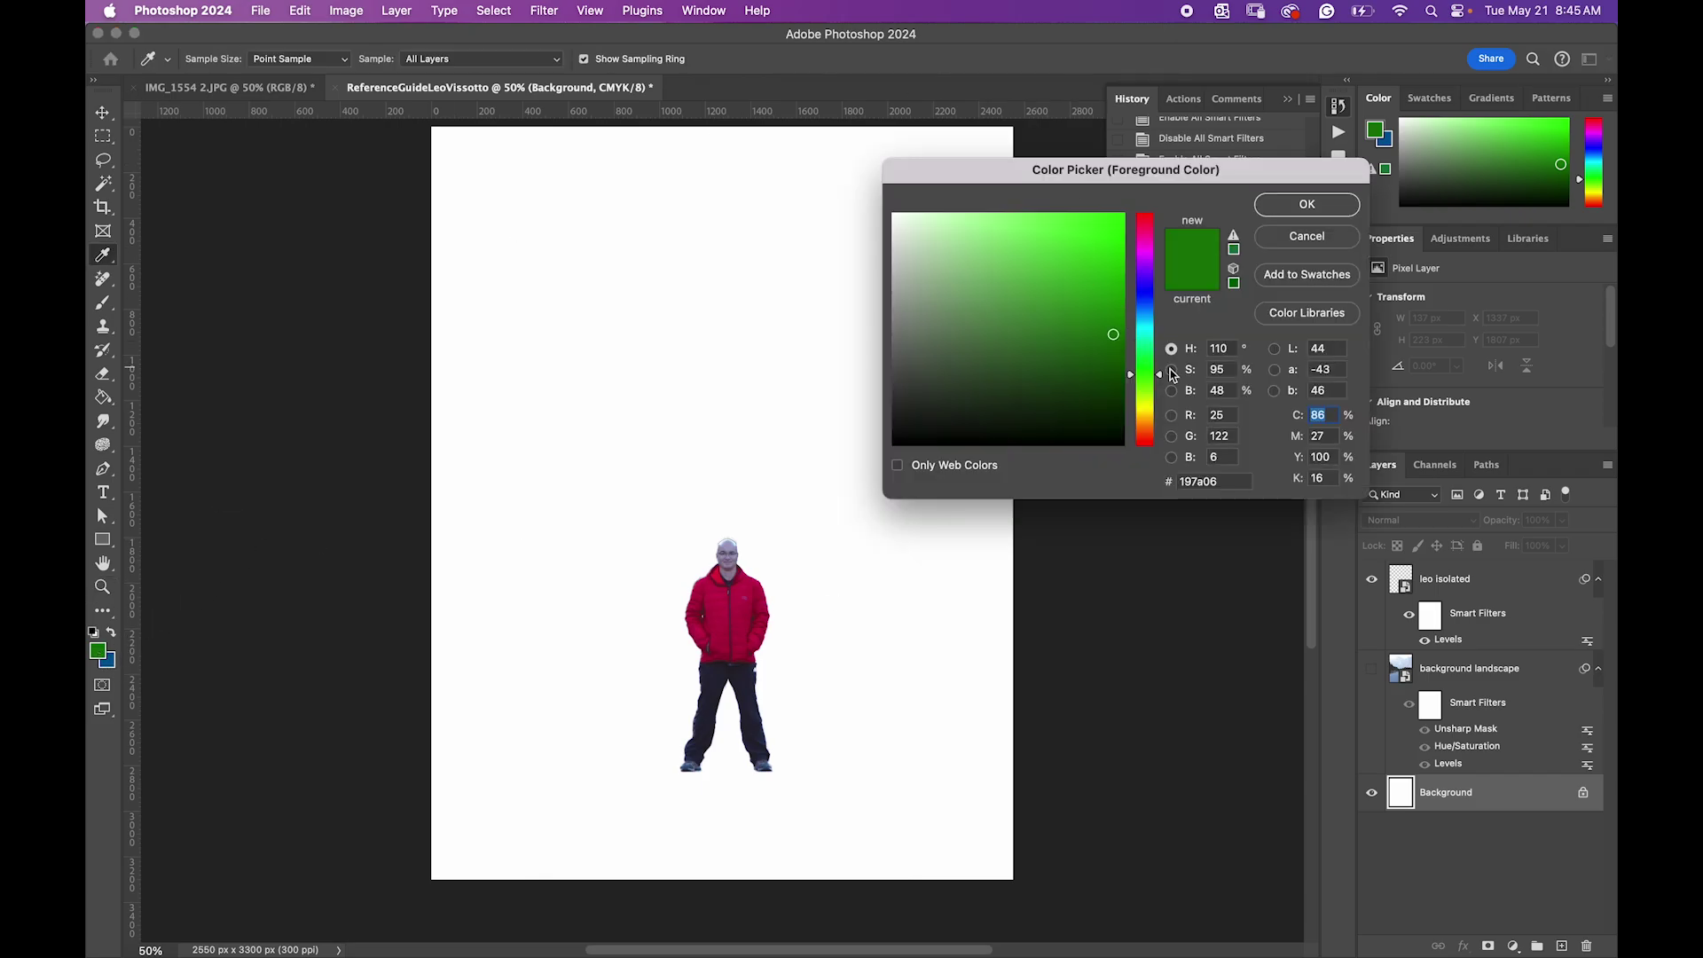
mouse_move(1135, 376)
left_mouse_down()
mouse_move(1136, 413)
mouse_move(1136, 369)
left_mouse_up()
left_click(1138, 301)
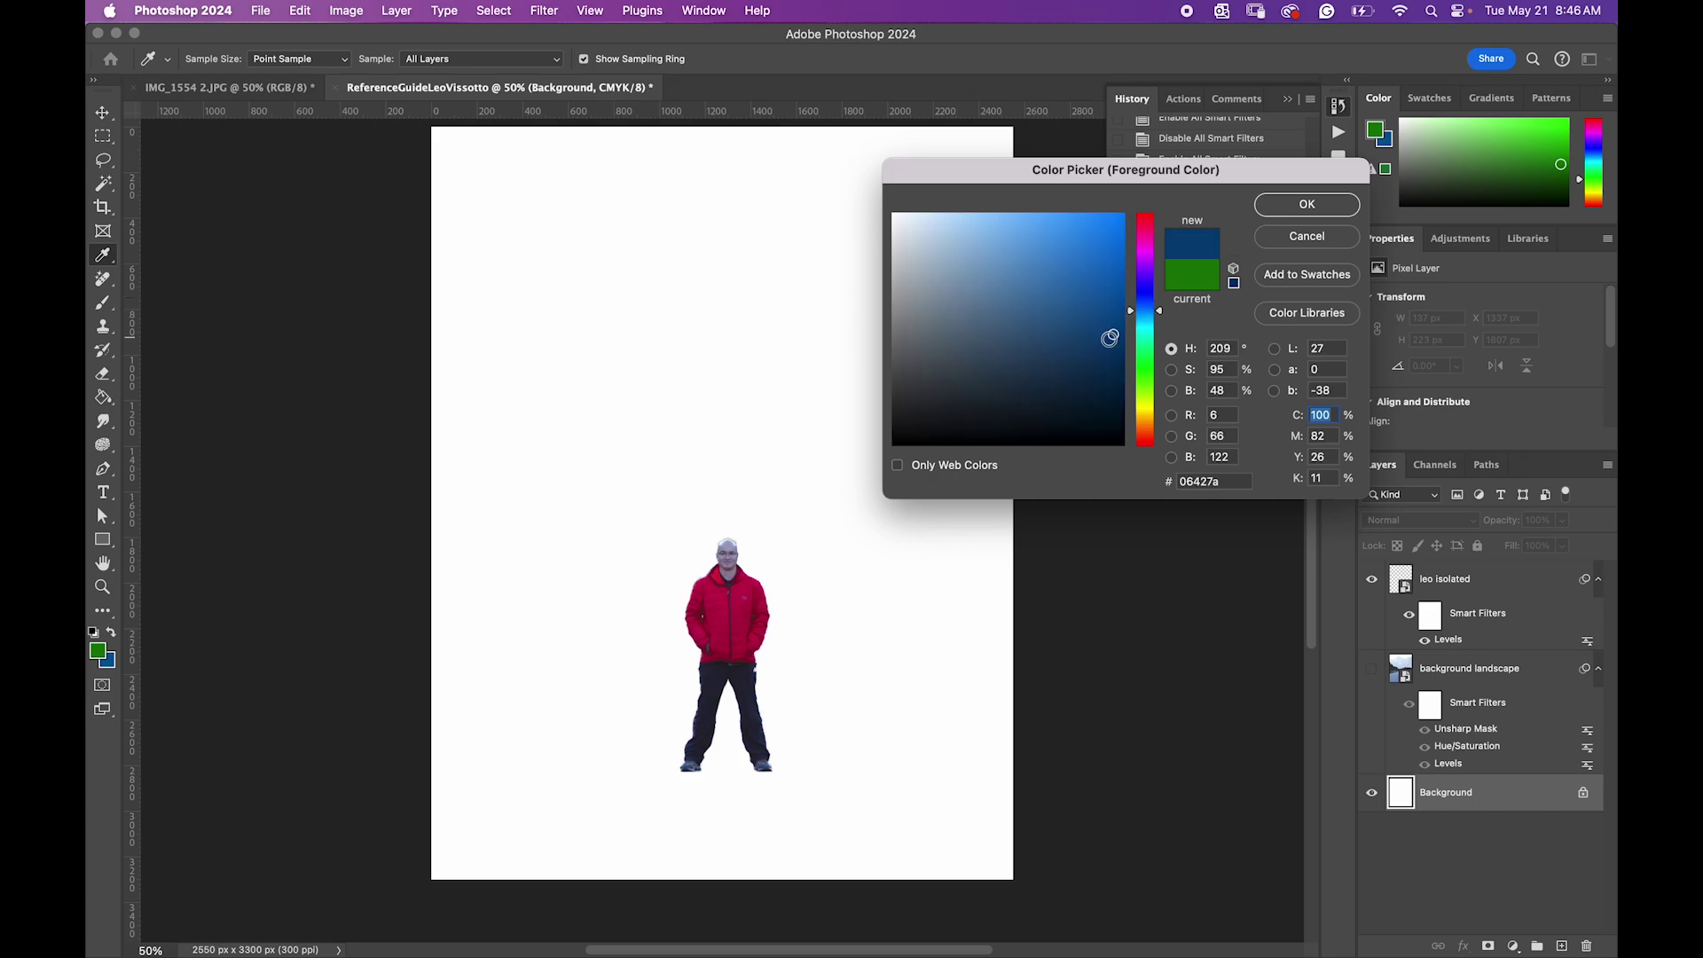
left_click(1088, 246)
left_click(1300, 208)
key("z")
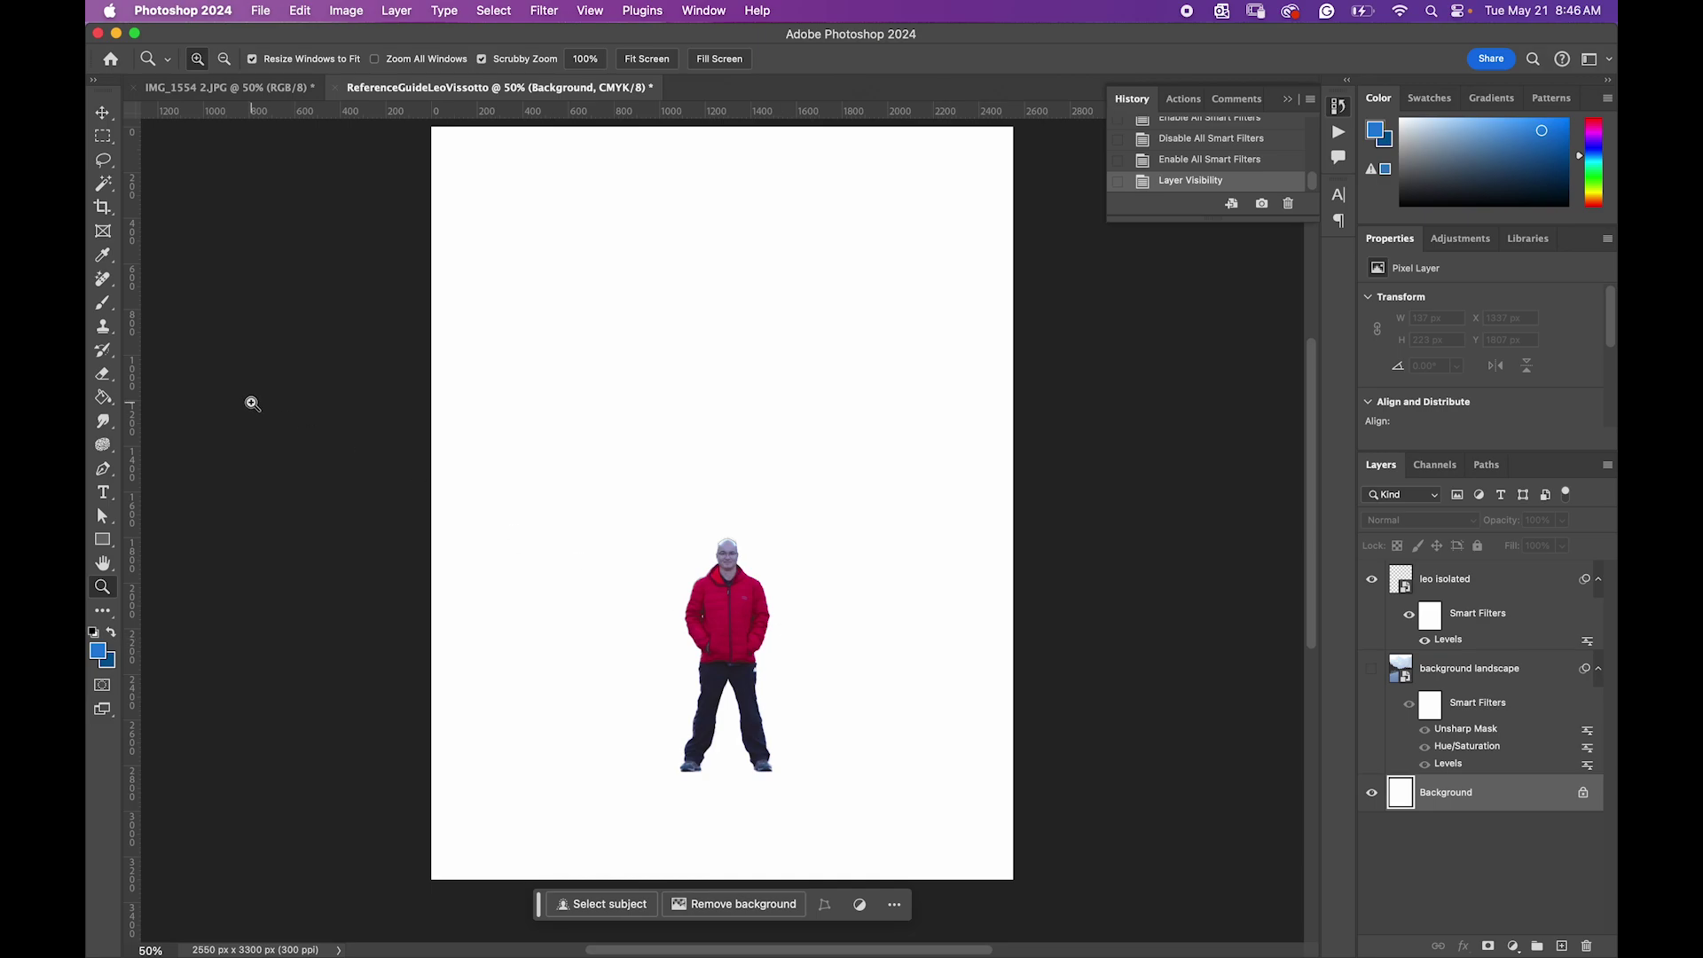
left_click(104, 397)
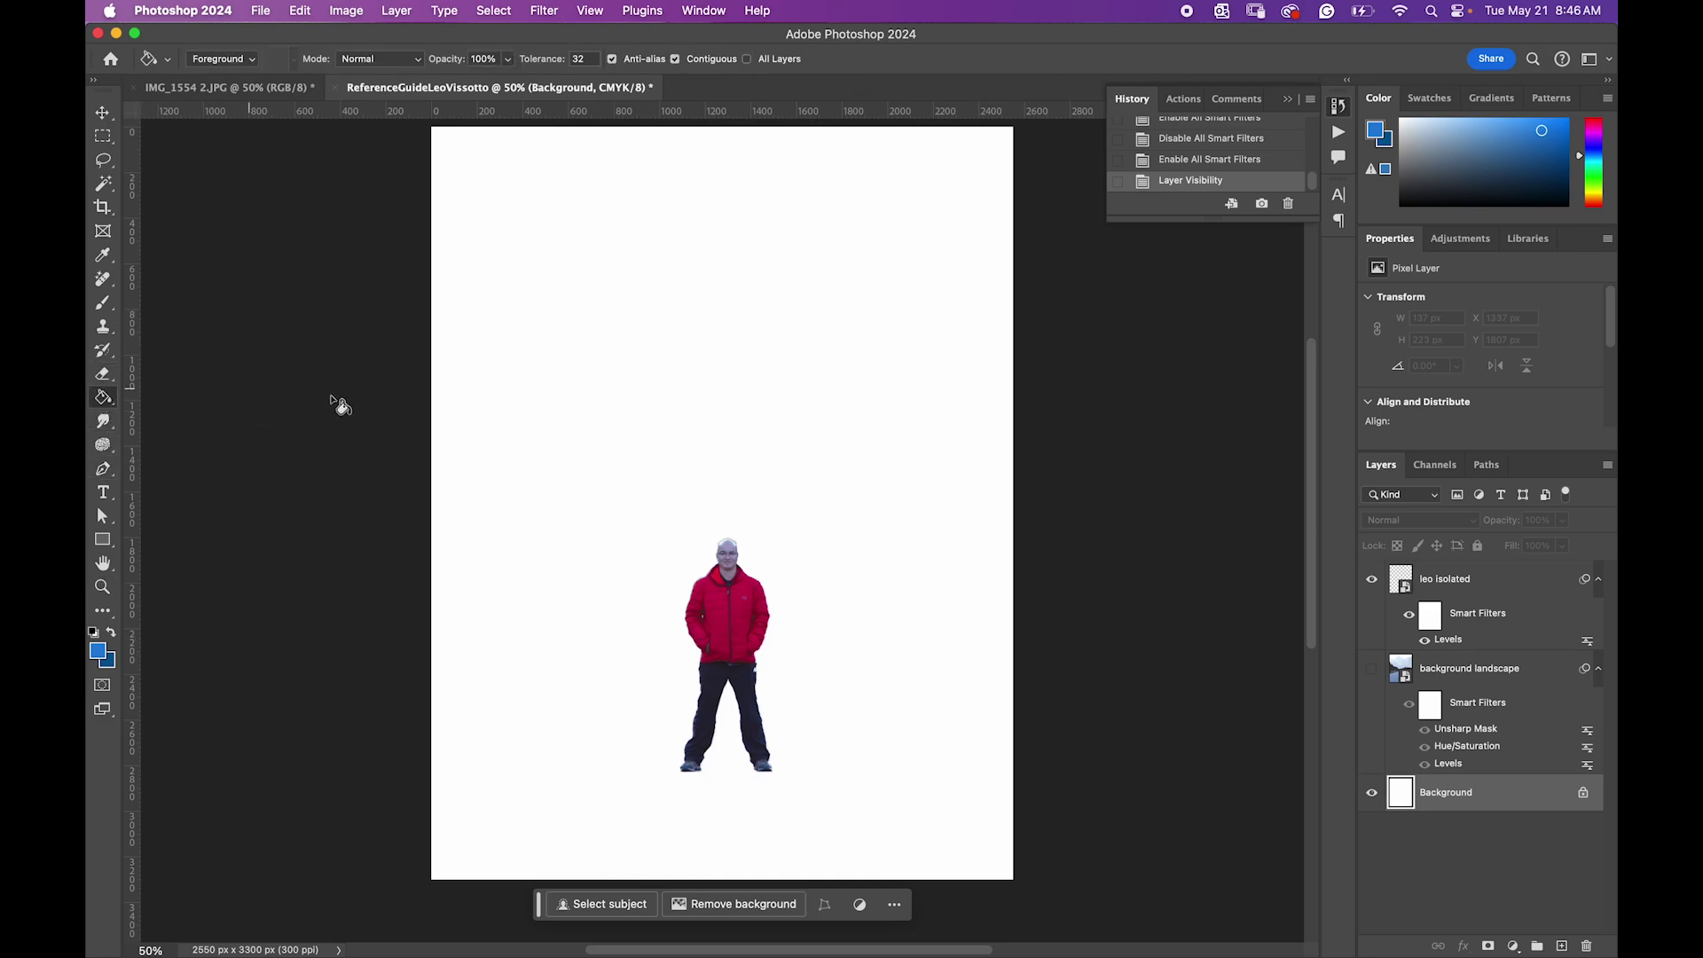
left_click(624, 495)
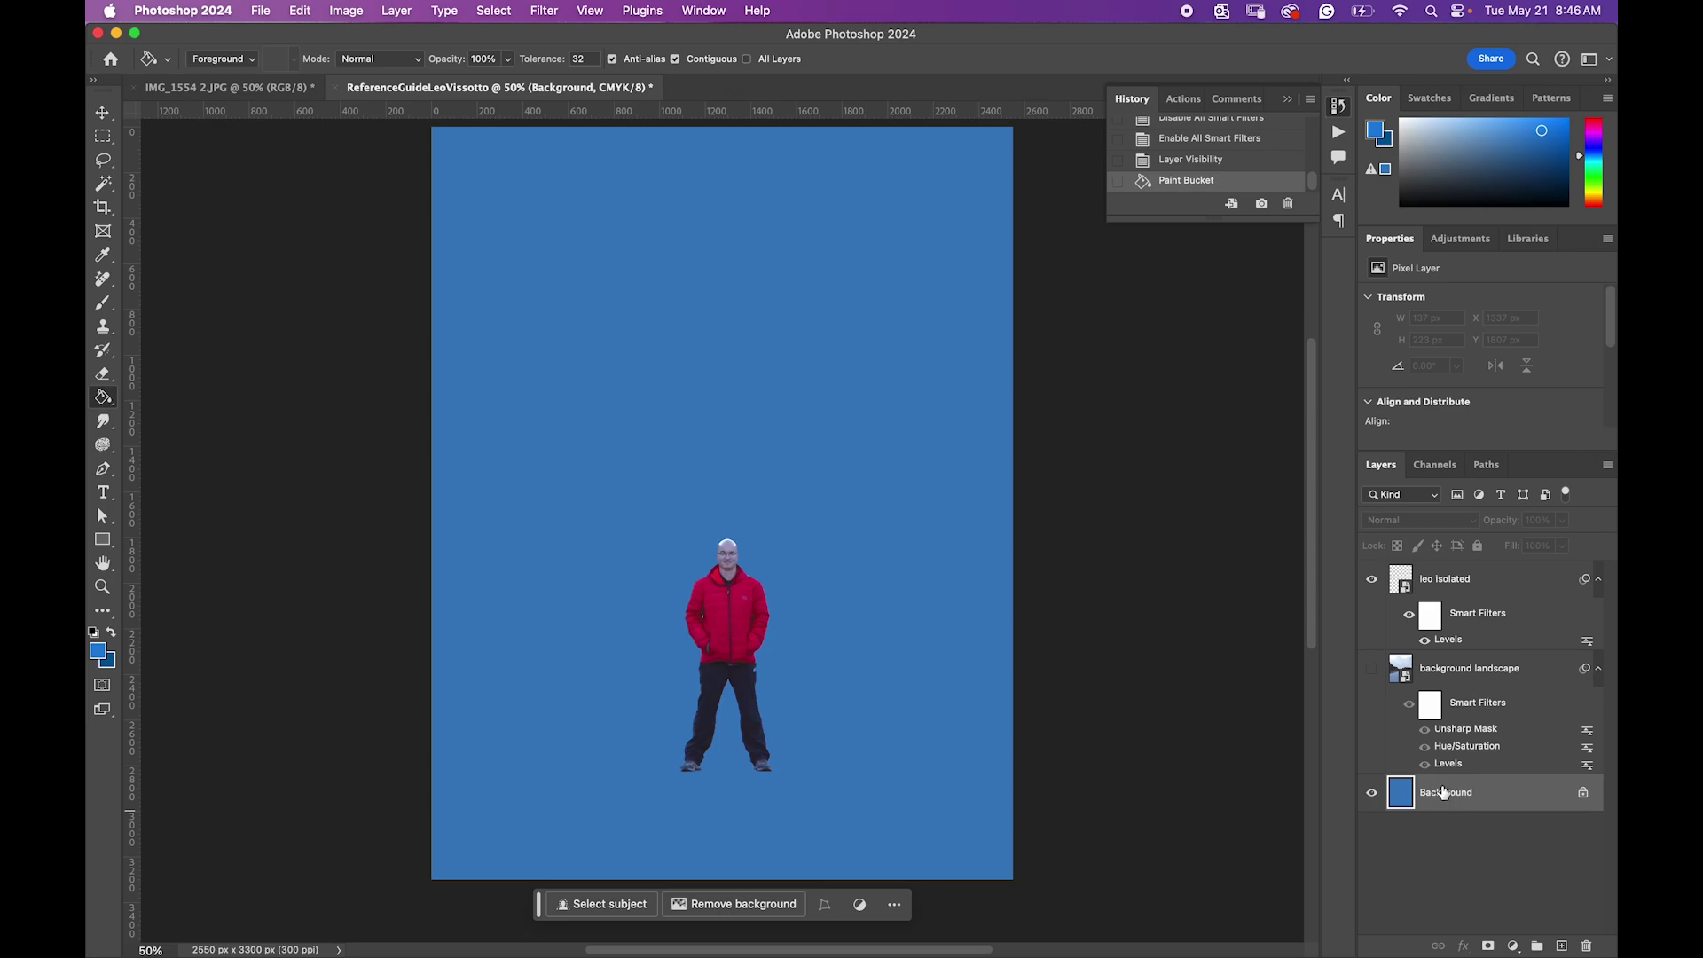
Step: Show the background landscape layer again, comparing the cover with and without it over the blue background
left_click(1373, 670)
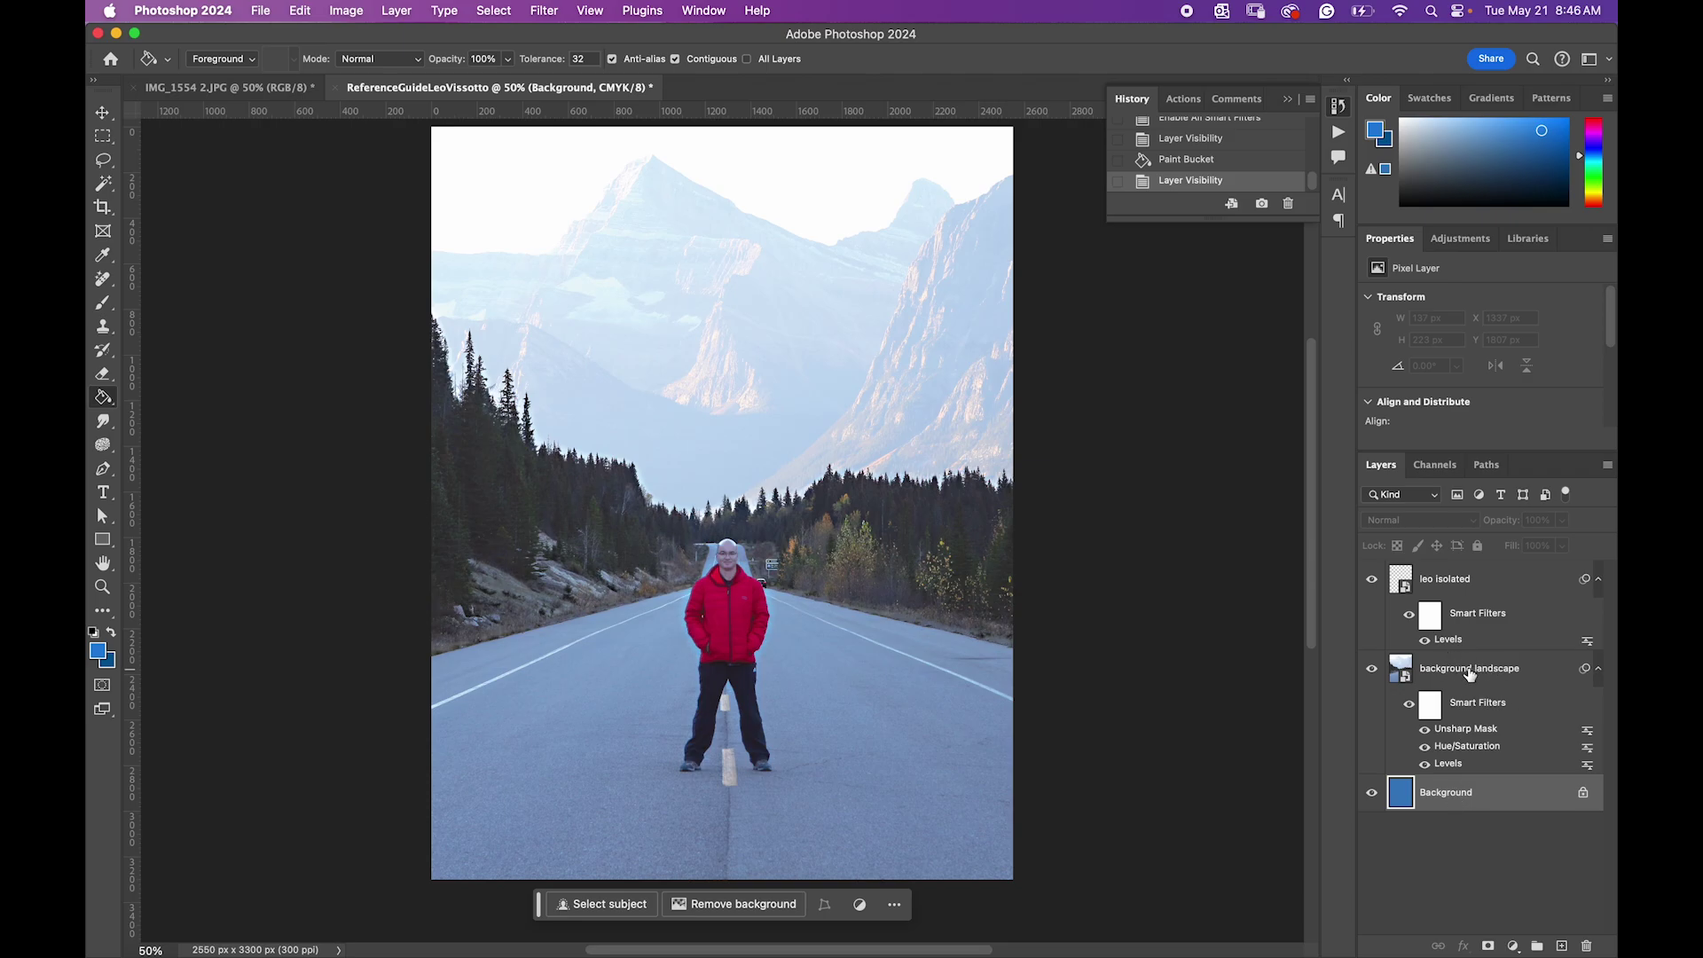
left_click(1372, 671)
left_click(1372, 671)
Step: Convert the locked blue Background into a regular layer and move it between the isolated man and the background landscape layers
double_click(1465, 797)
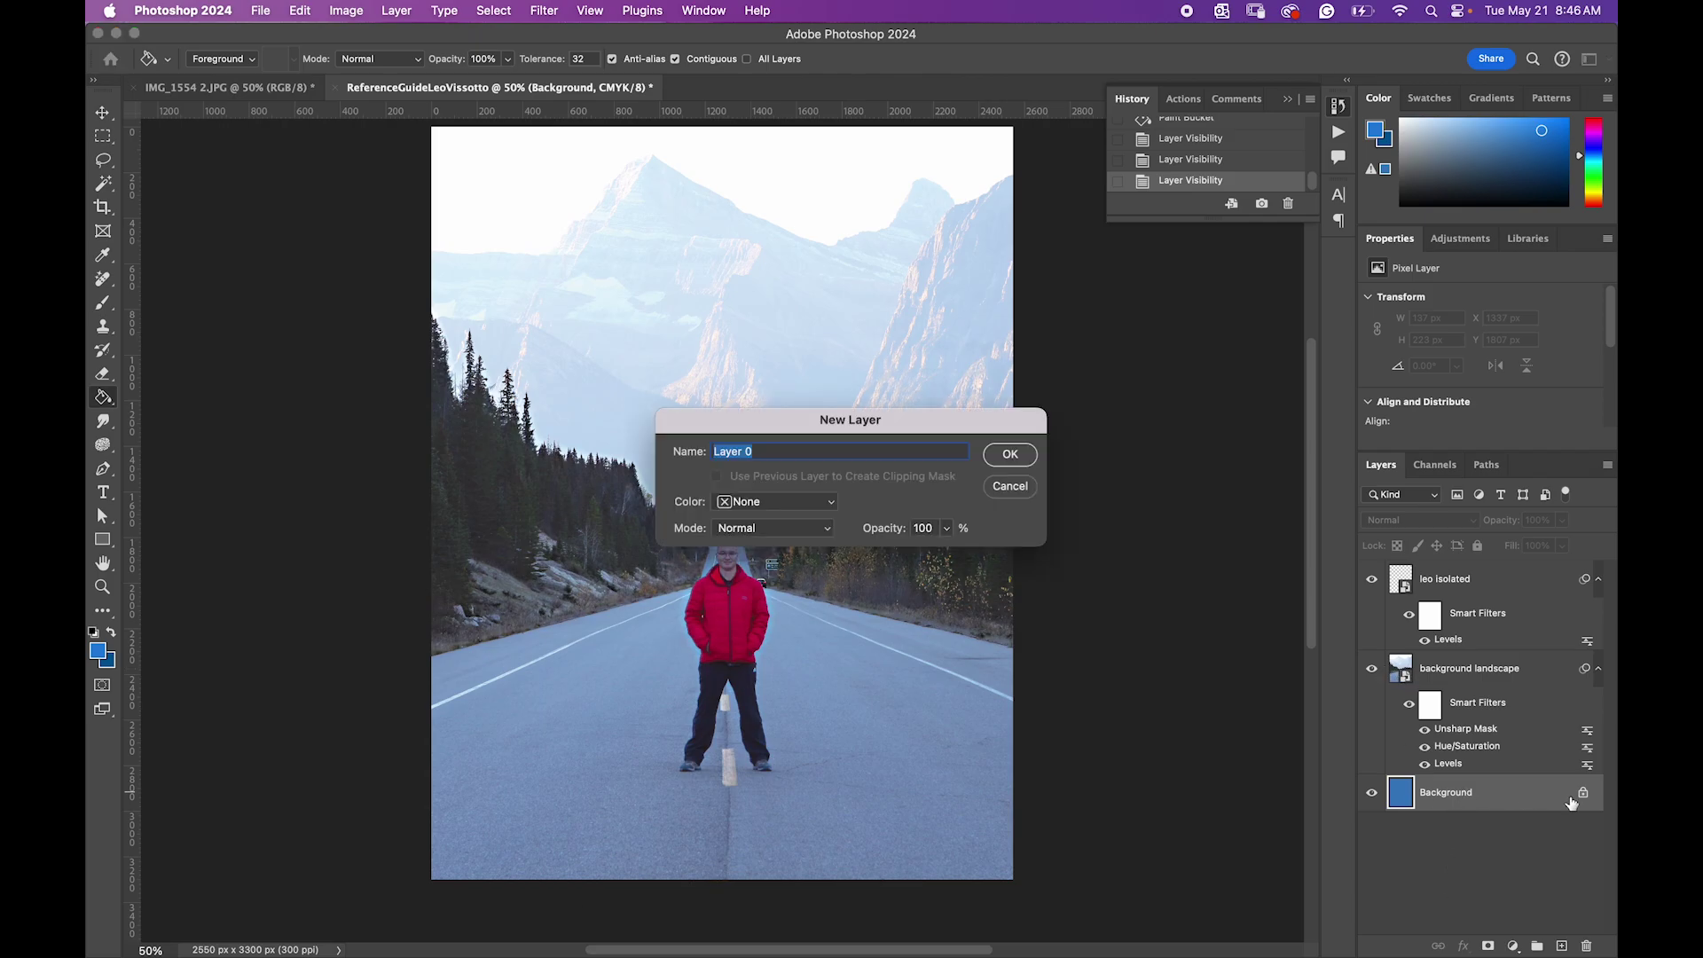
left_click(1011, 455)
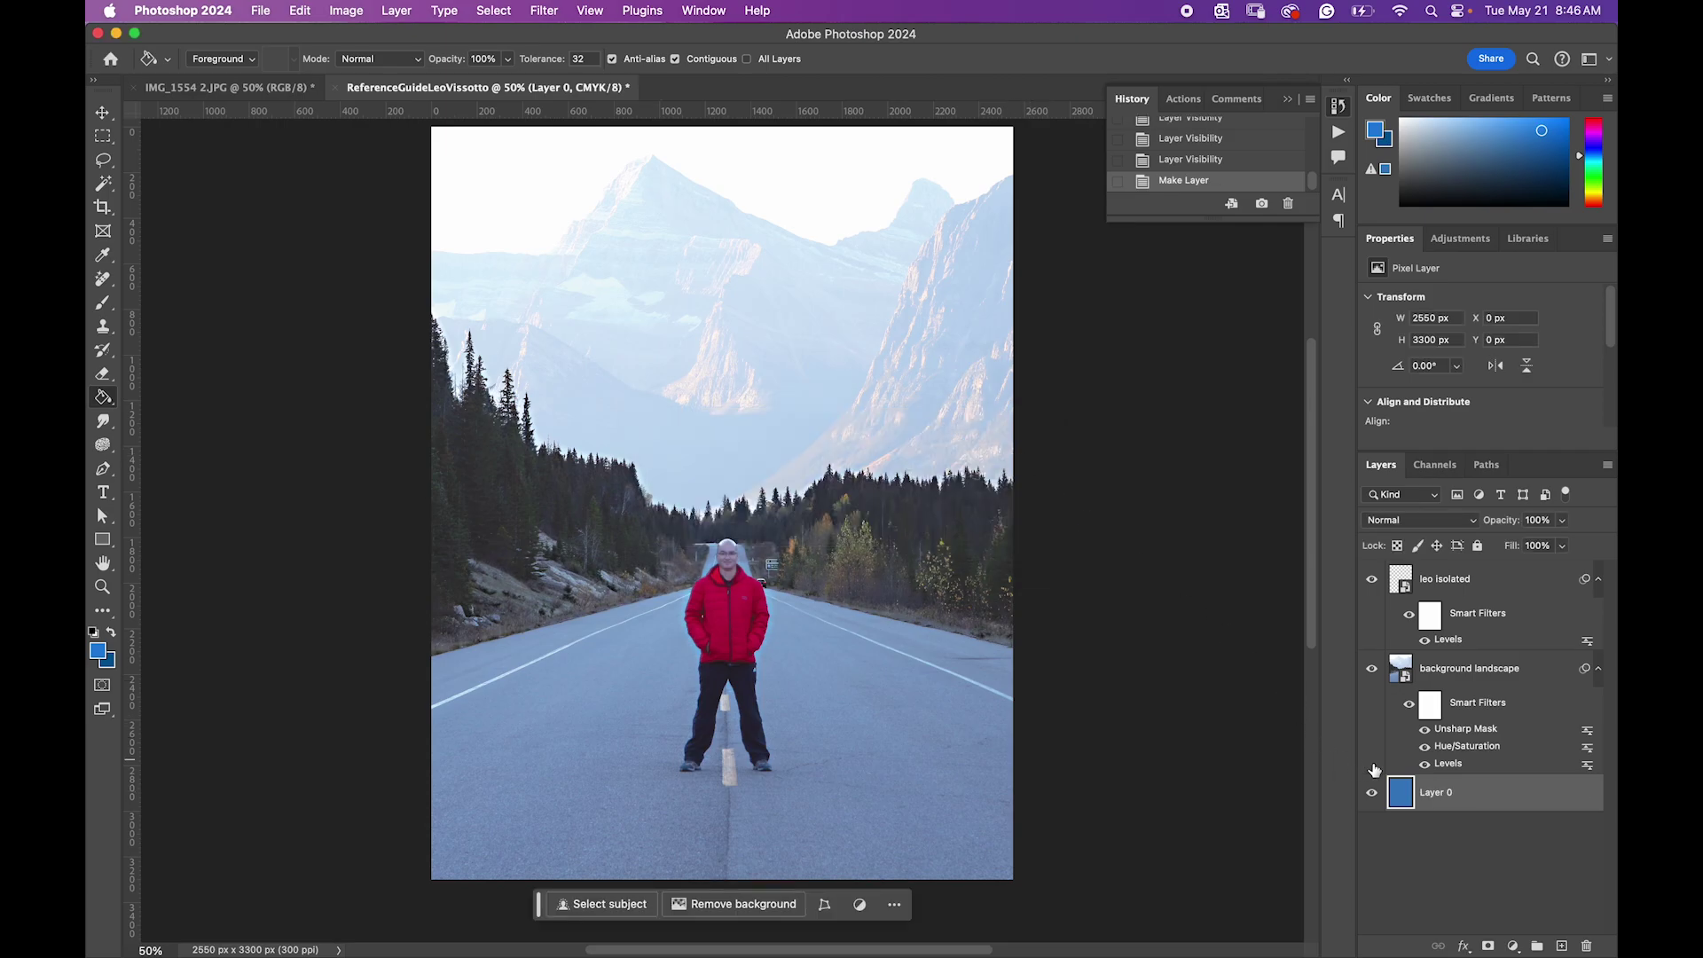
left_click_drag(1451, 796, 1455, 659)
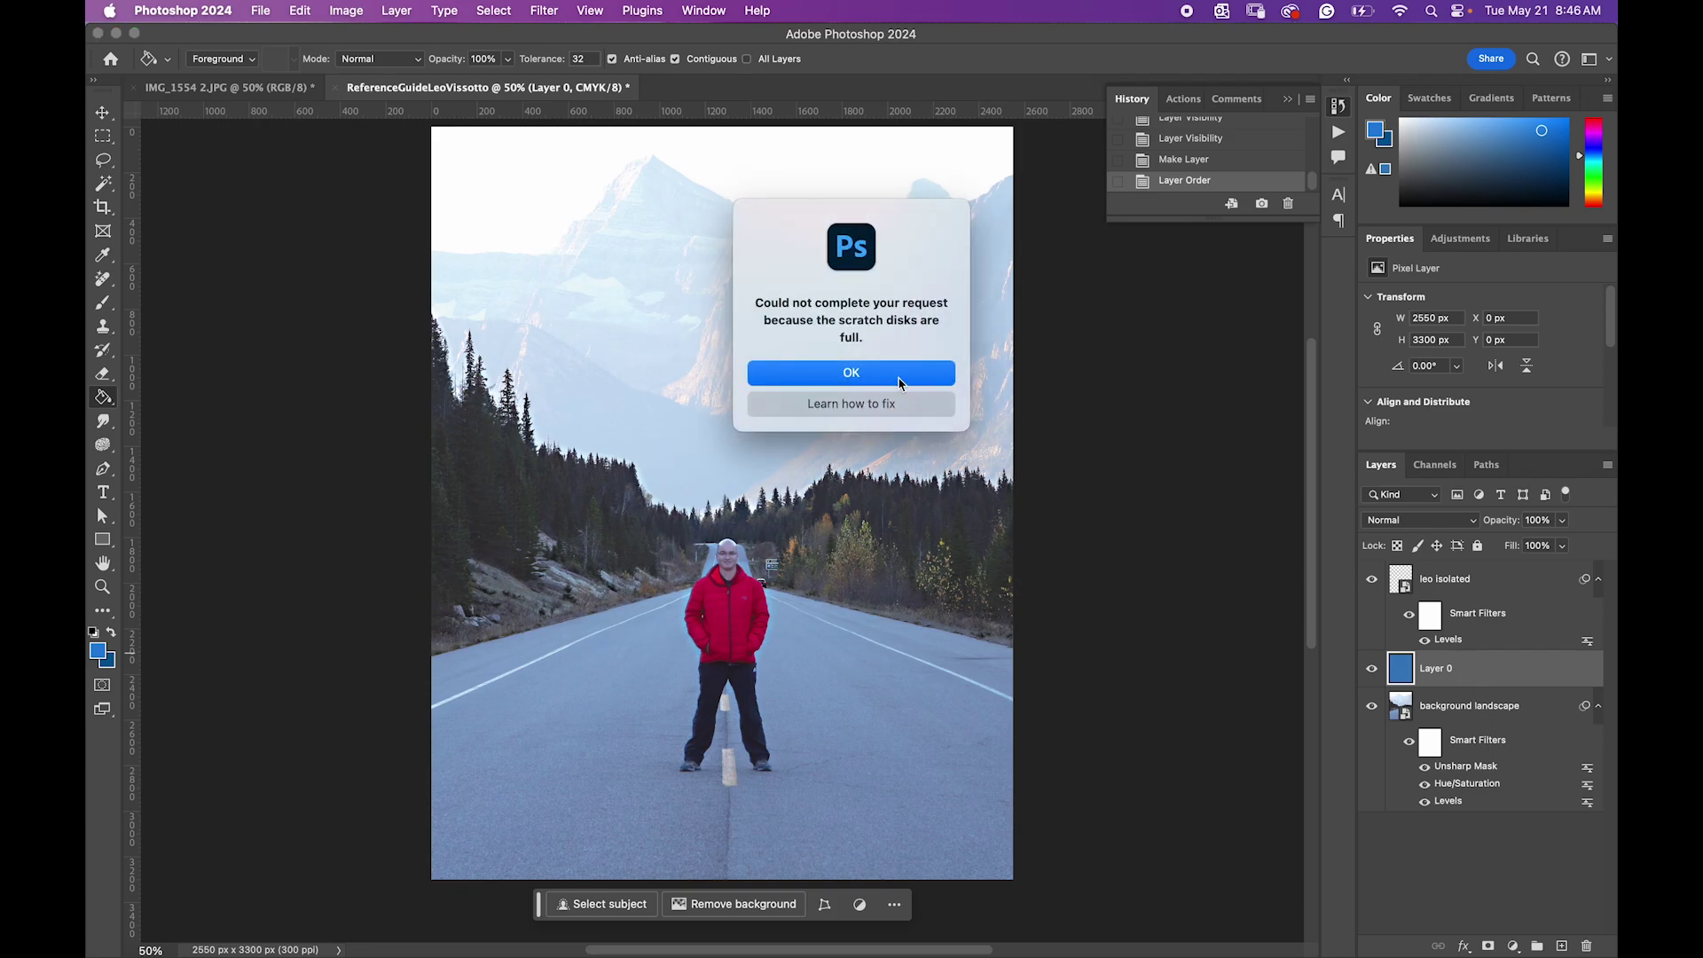
left_click(899, 382)
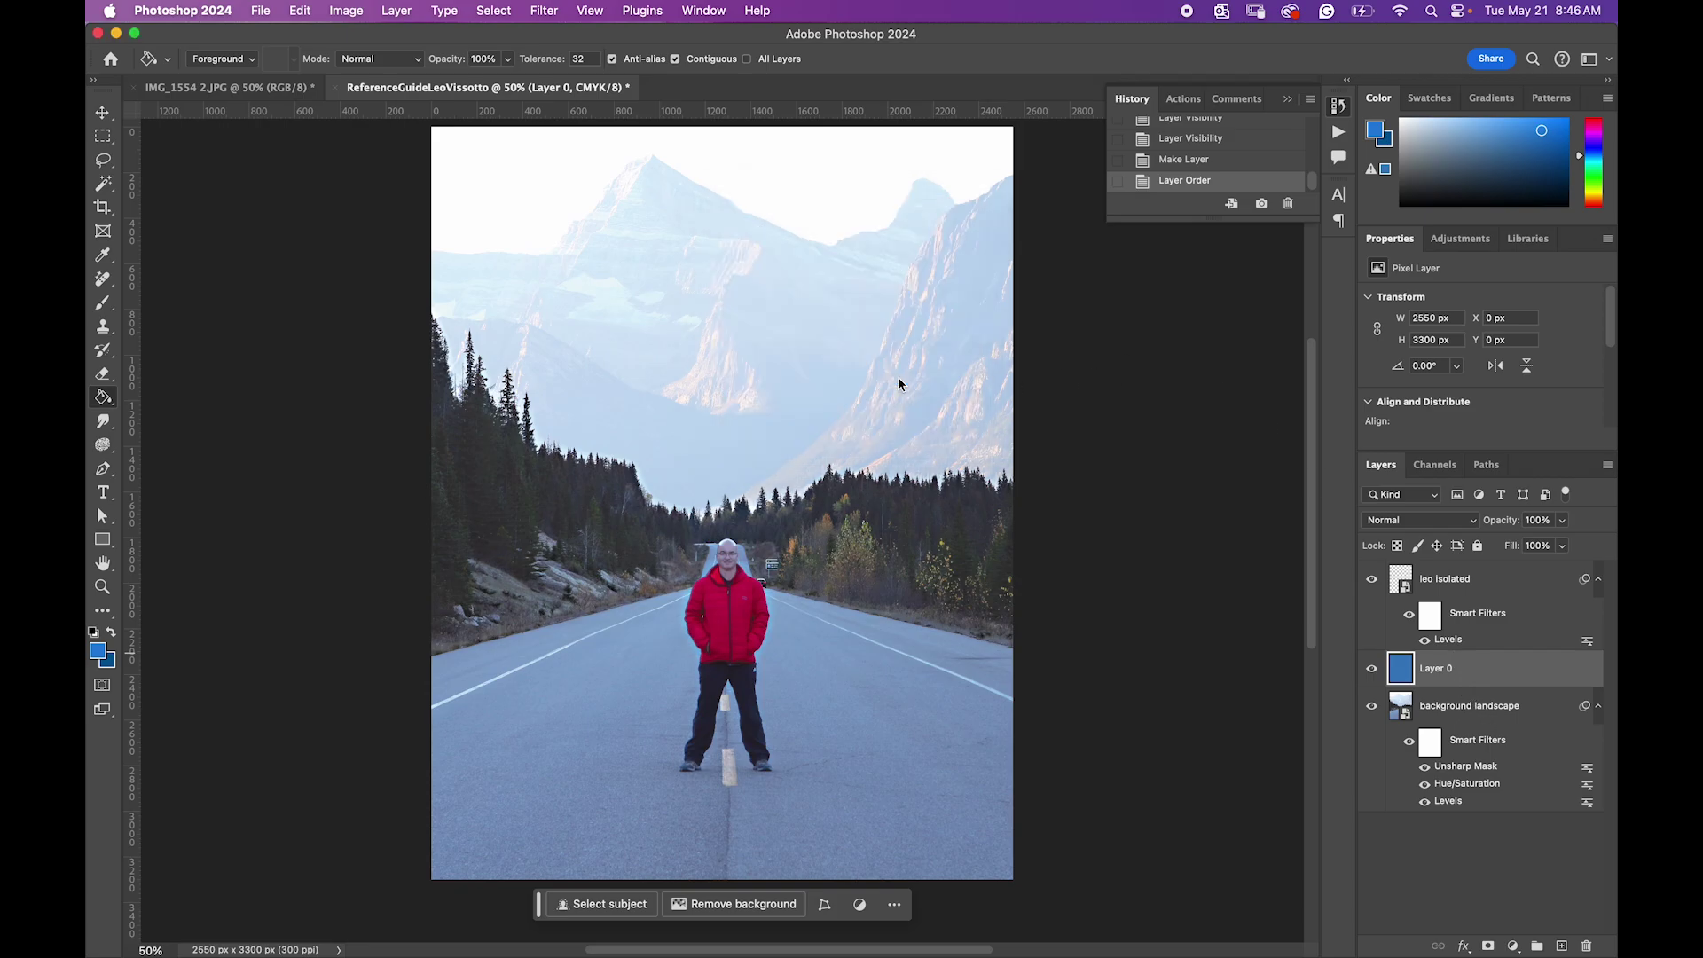
left_click(1375, 709)
left_click(1374, 710)
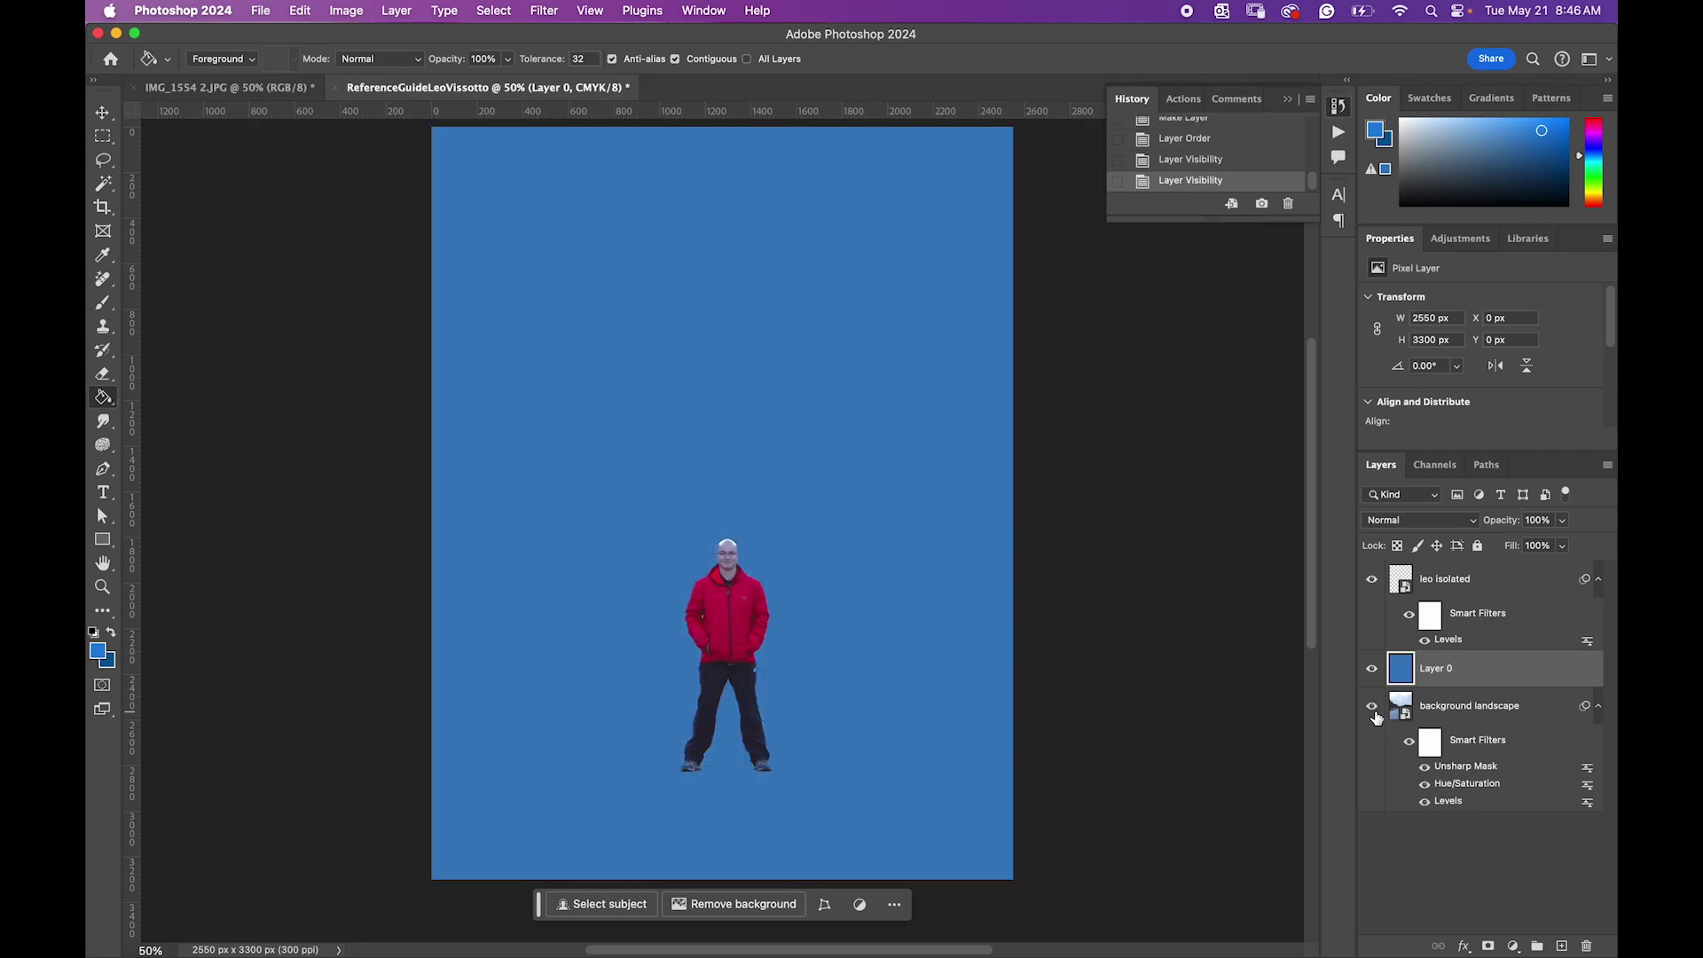
Step: Try the Multiply blend mode with 28% opacity on the blue layer
mouse_move(577, 949)
left_click(1471, 527)
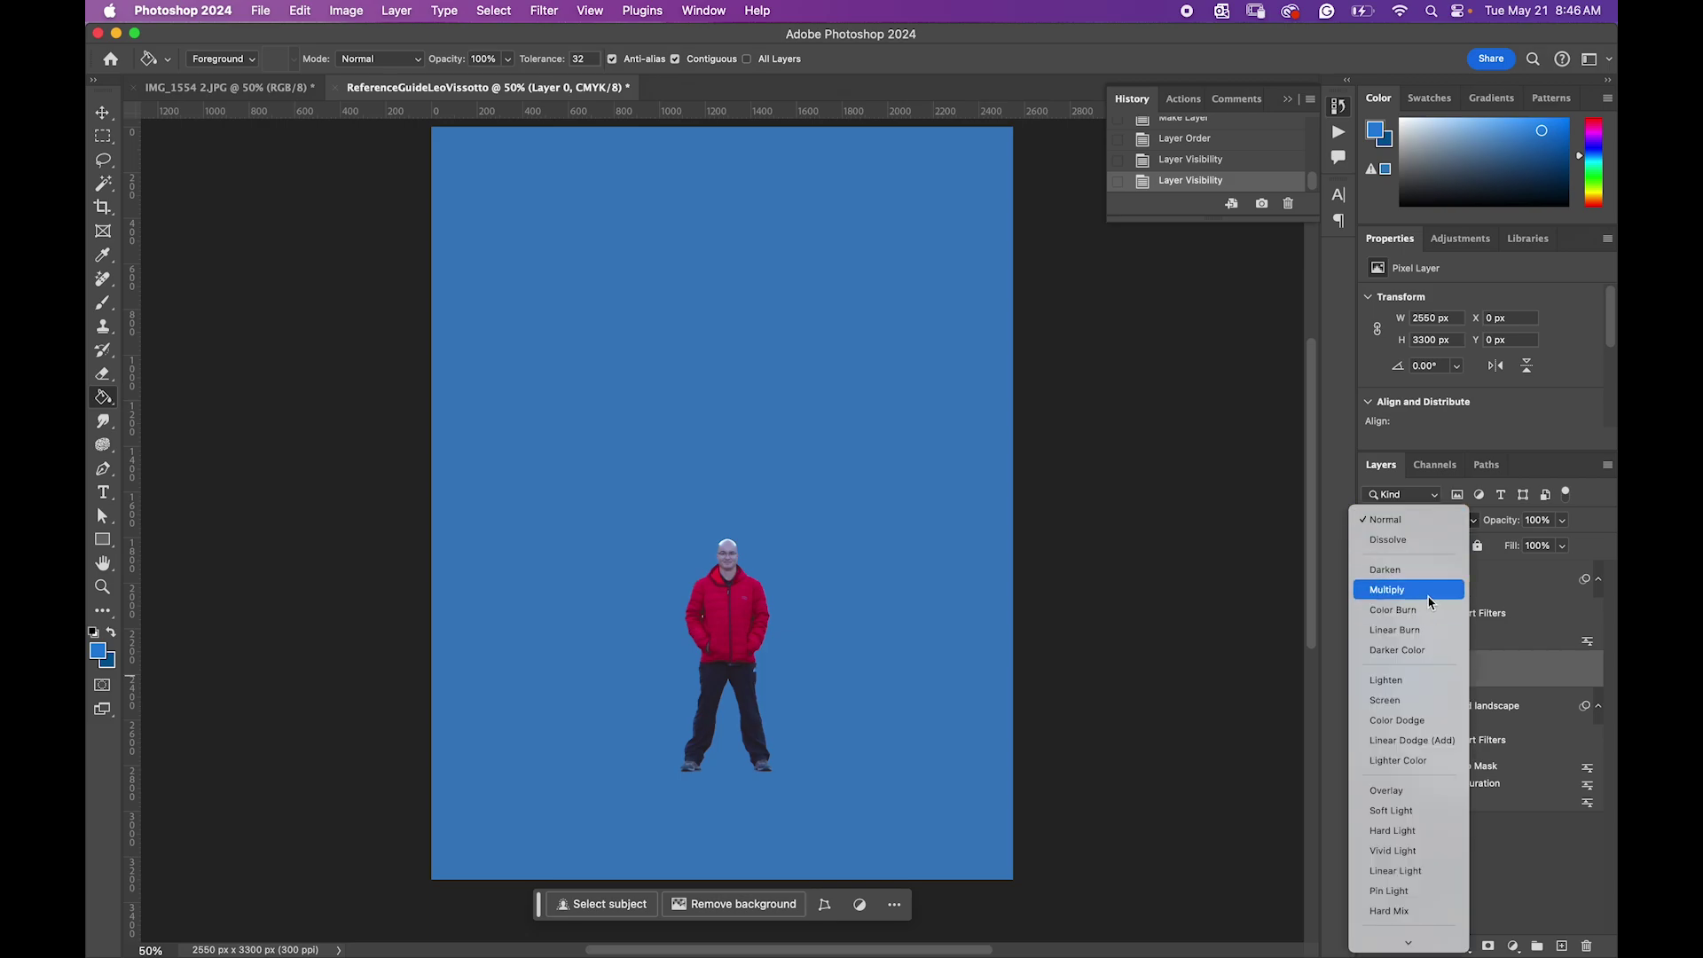
left_click(1429, 600)
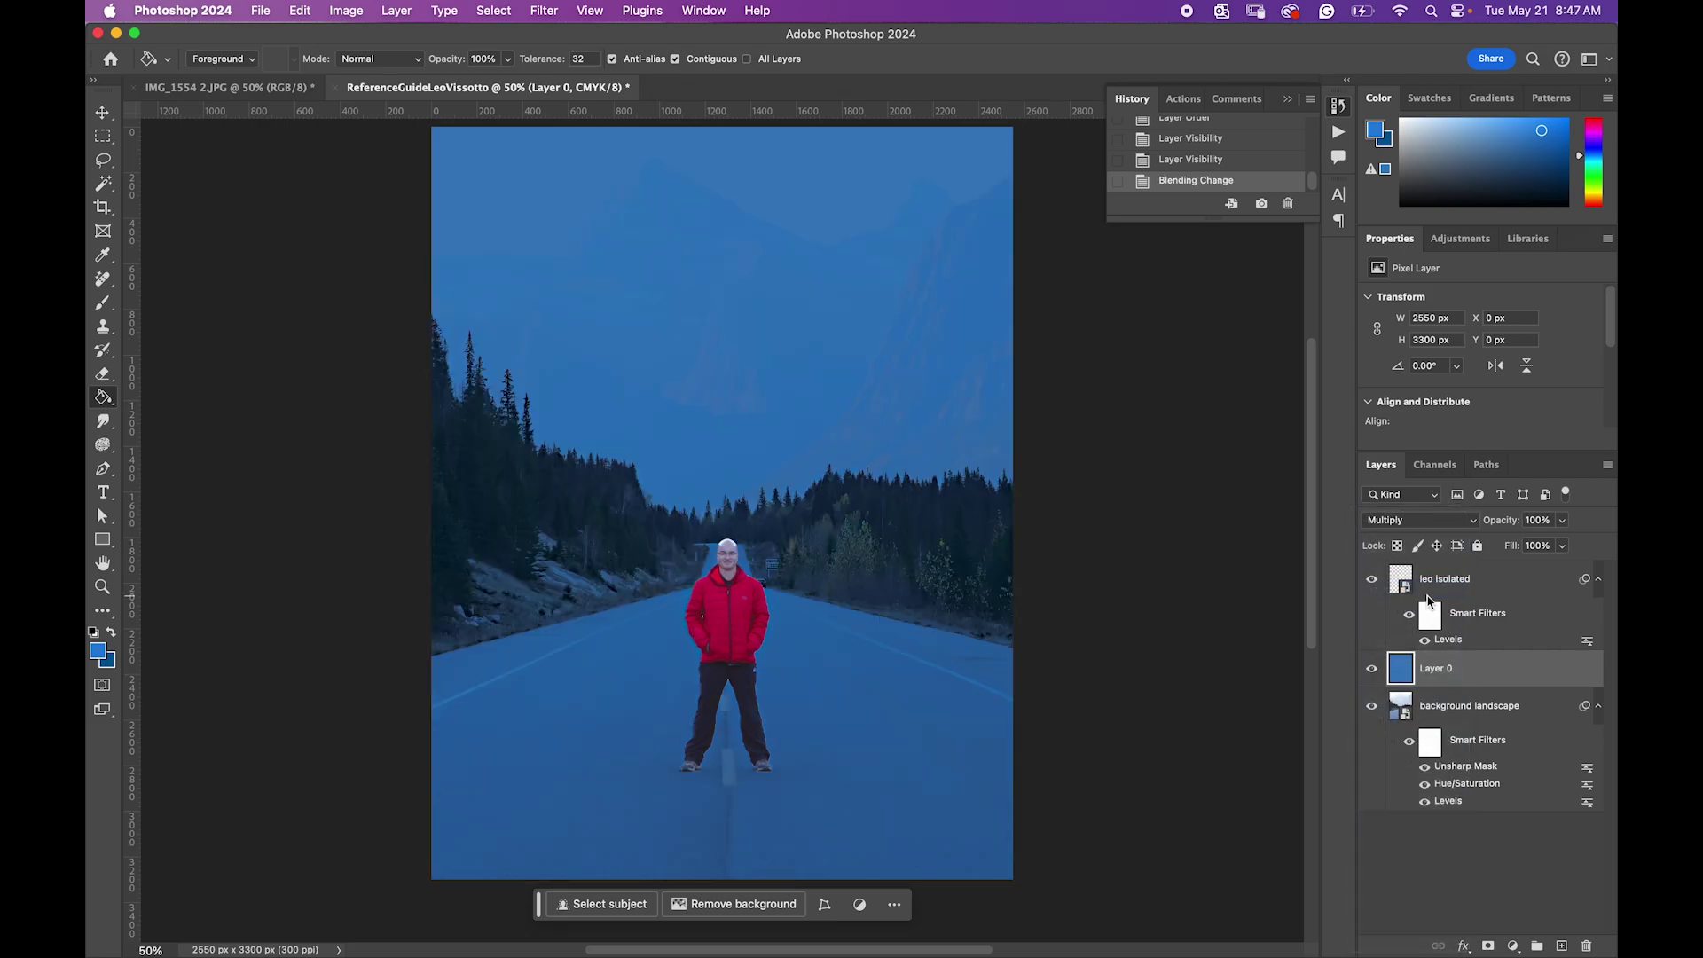
left_click(1563, 524)
left_click_drag(1566, 540, 1515, 540)
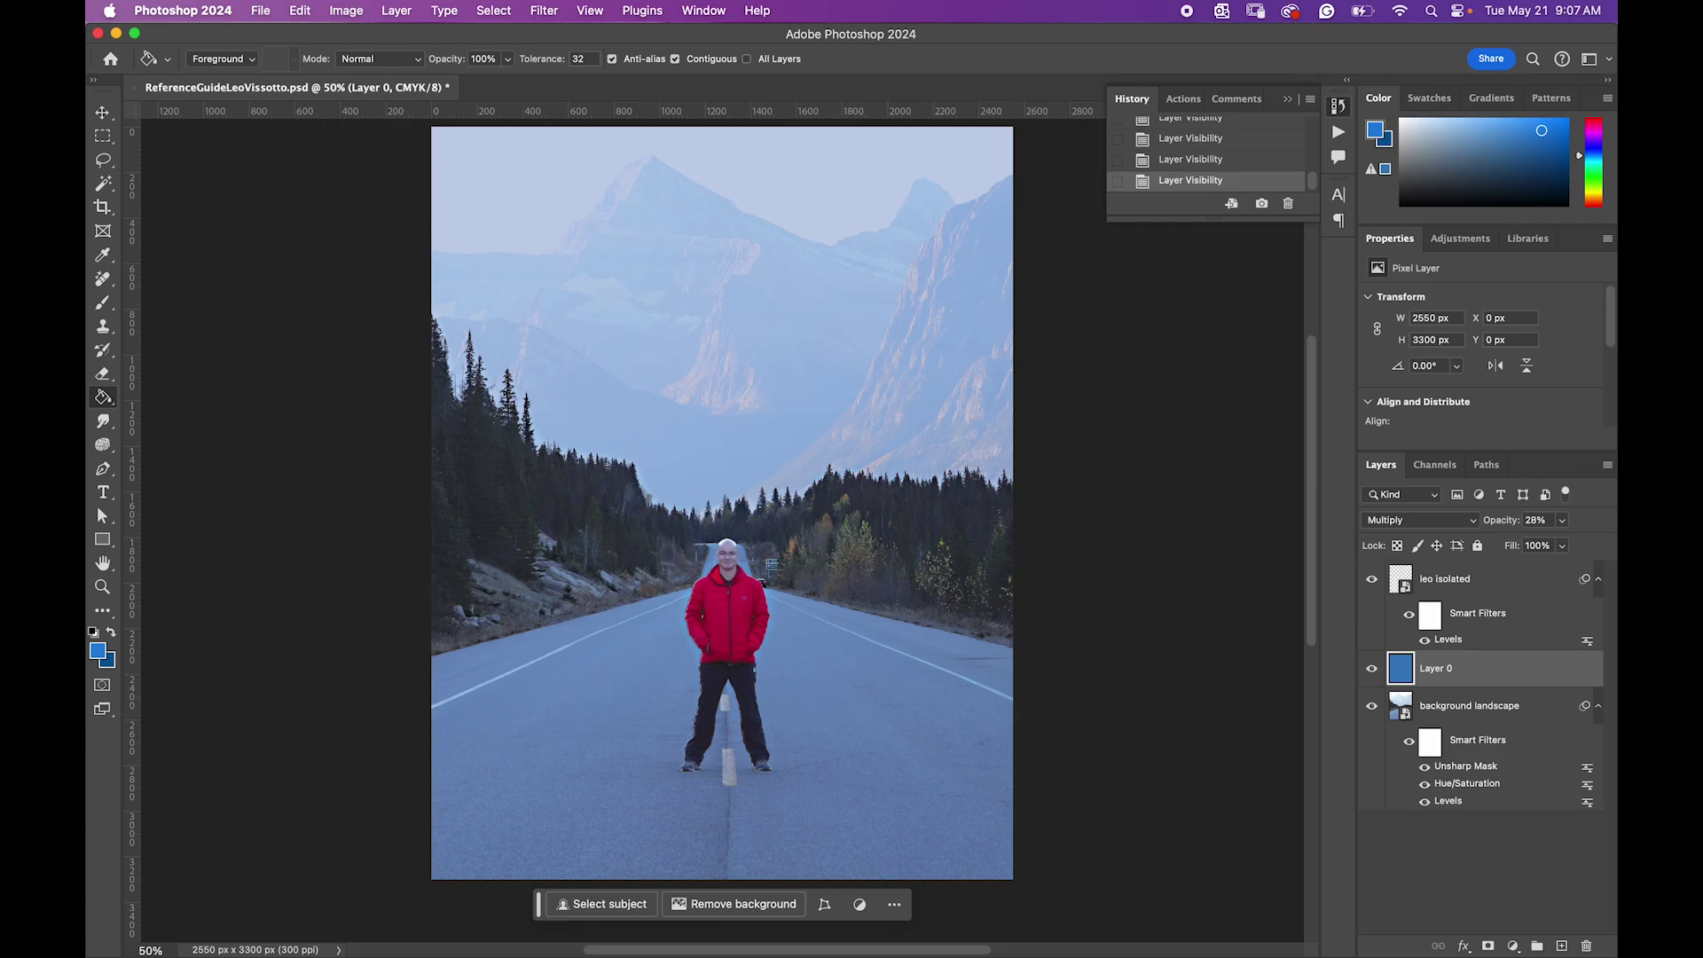
Step: Bring up the assignment instructions in Safari, check the background colour item, and return to Photoshop
left_click_drag(87, 97, 1062, 26)
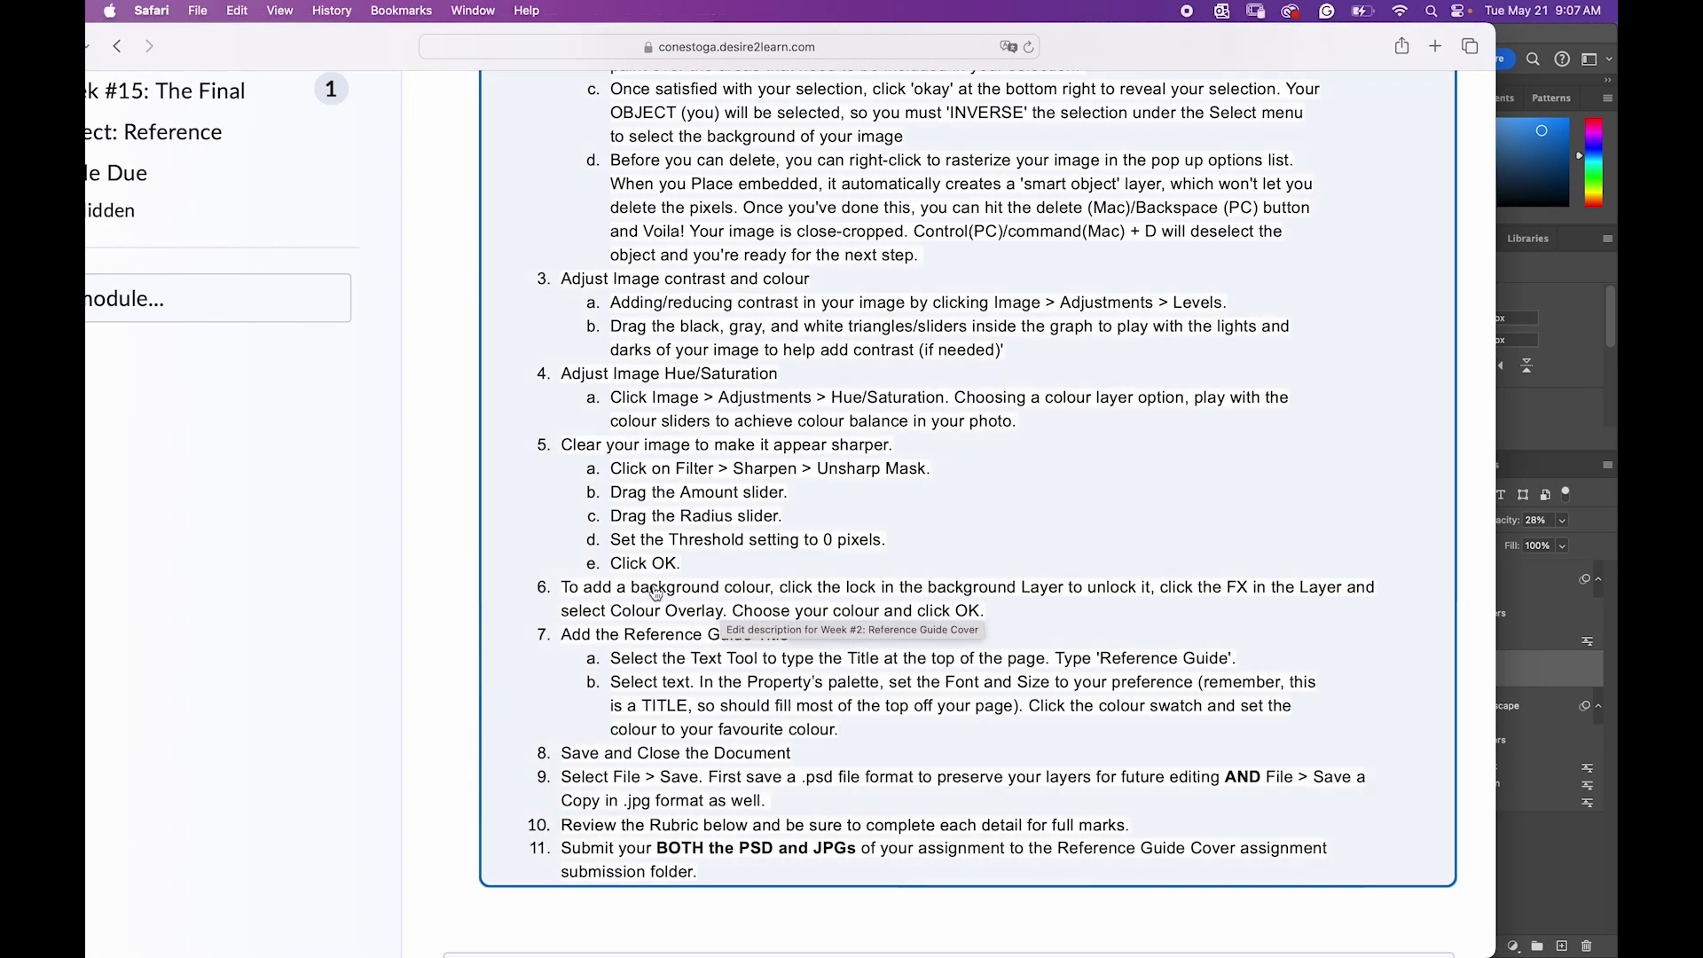
left_click_drag(1189, 50, 85, 53)
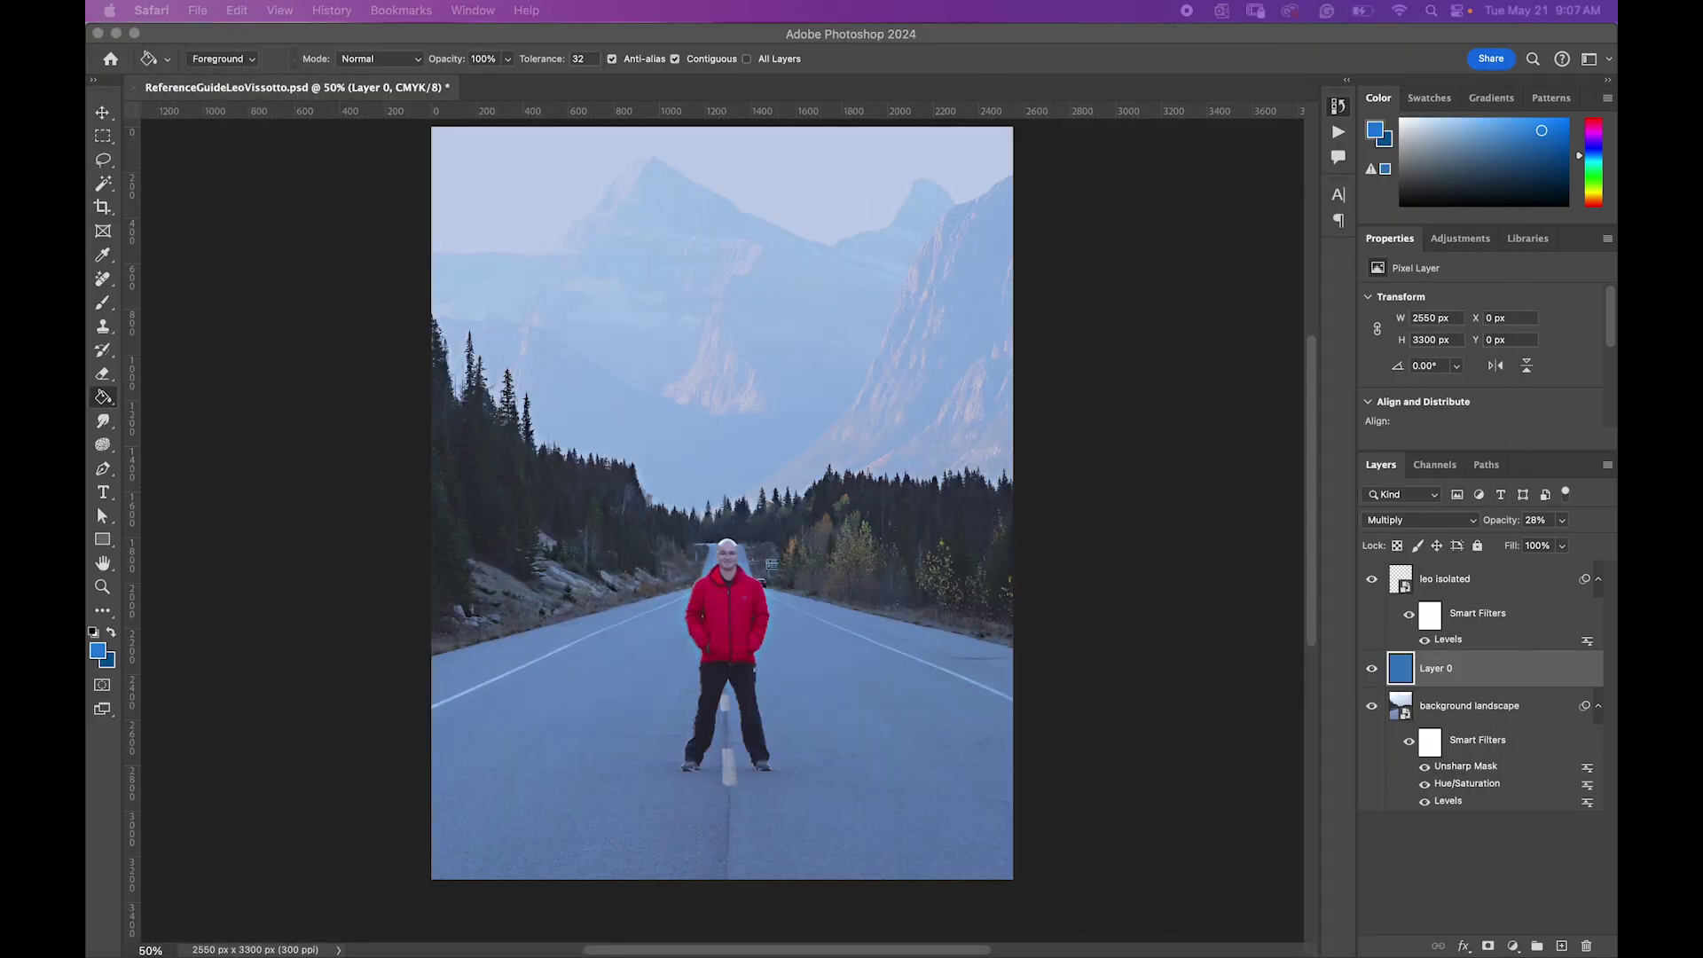
Step: Compare the cover with the blue colour layer and the isolated man layer hidden and shown
left_click(1374, 670)
left_click(1372, 670)
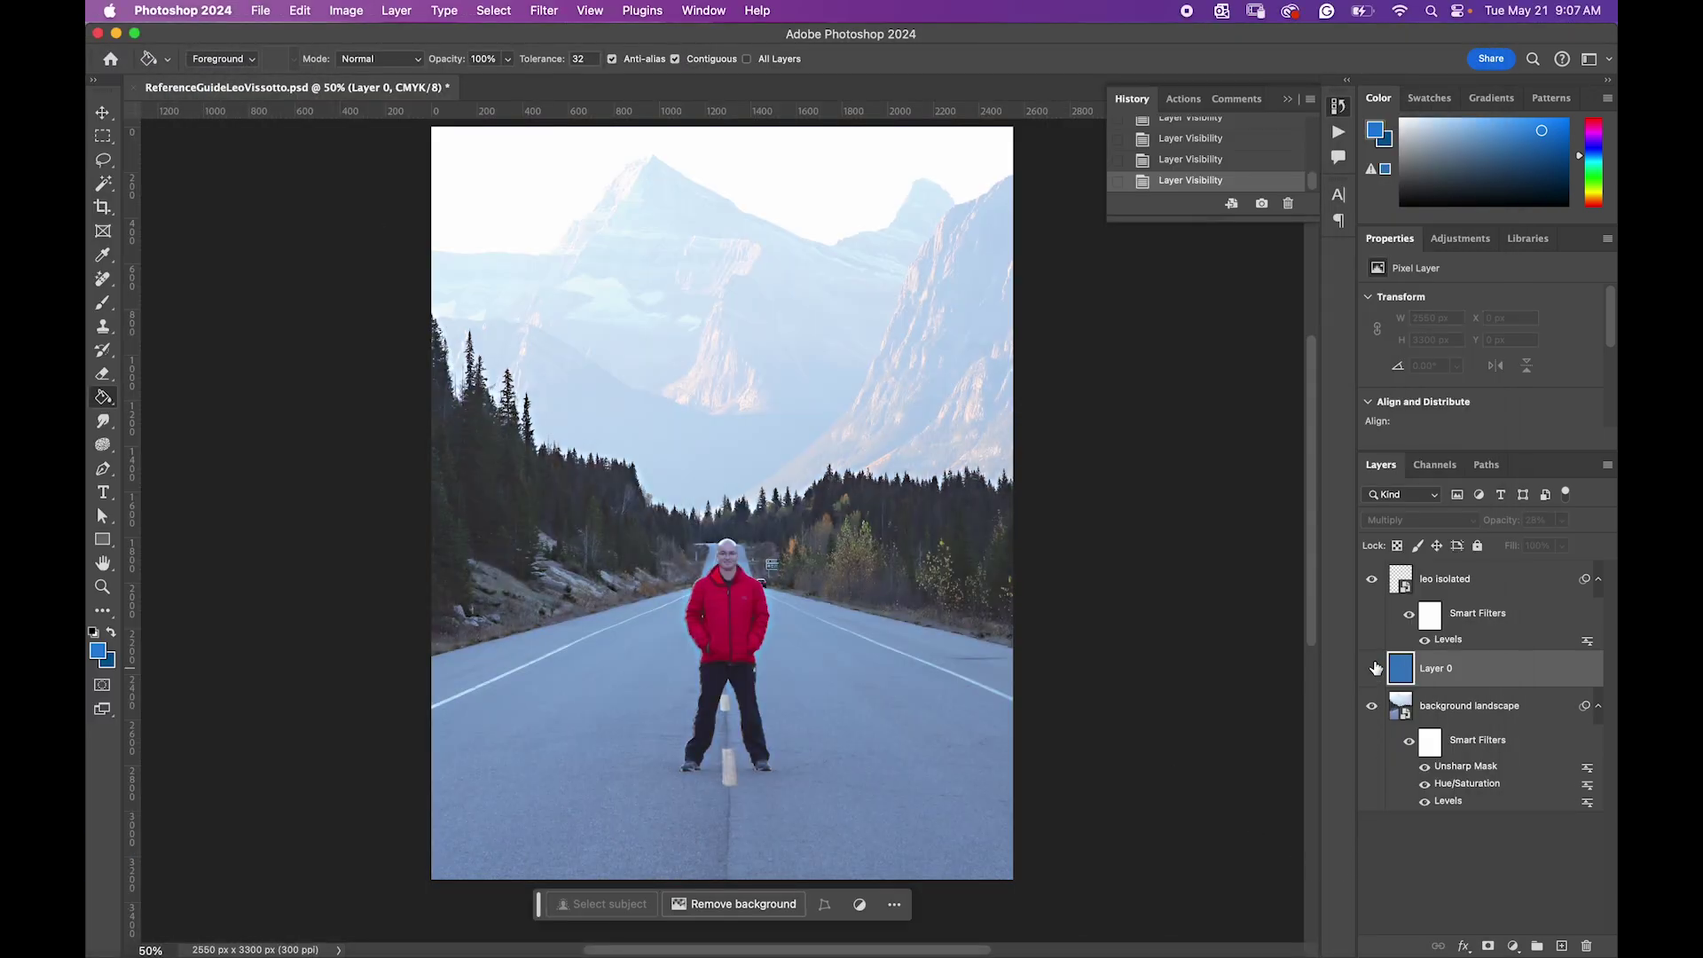
left_click(1372, 669)
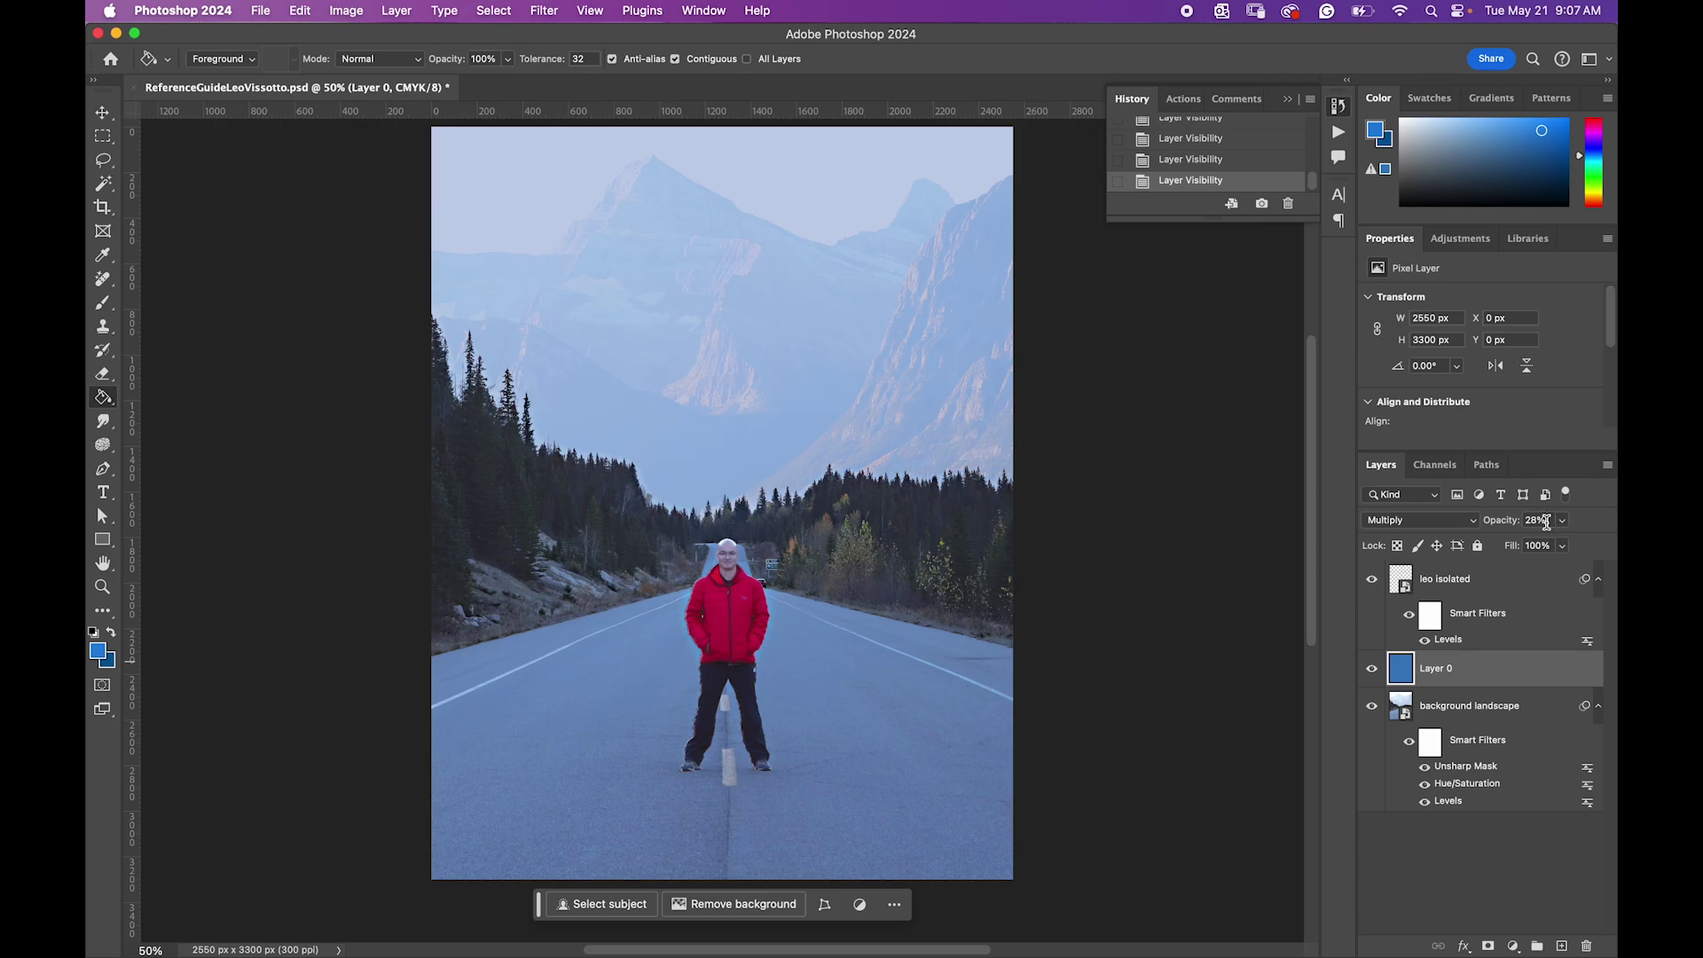
left_click(1372, 670)
left_click(1372, 670)
left_click(1372, 669)
left_click(1372, 669)
left_click(1372, 580)
left_click(1372, 580)
Step: Set the blue layer's opacity to 59% and its blend mode to Color Burn, comparing the cover with and without it
mouse_move(1431, 672)
left_mouse_down()
mouse_move(1439, 565)
mouse_move(1441, 672)
left_mouse_up()
left_click(1563, 520)
left_click_drag(1542, 542, 1569, 543)
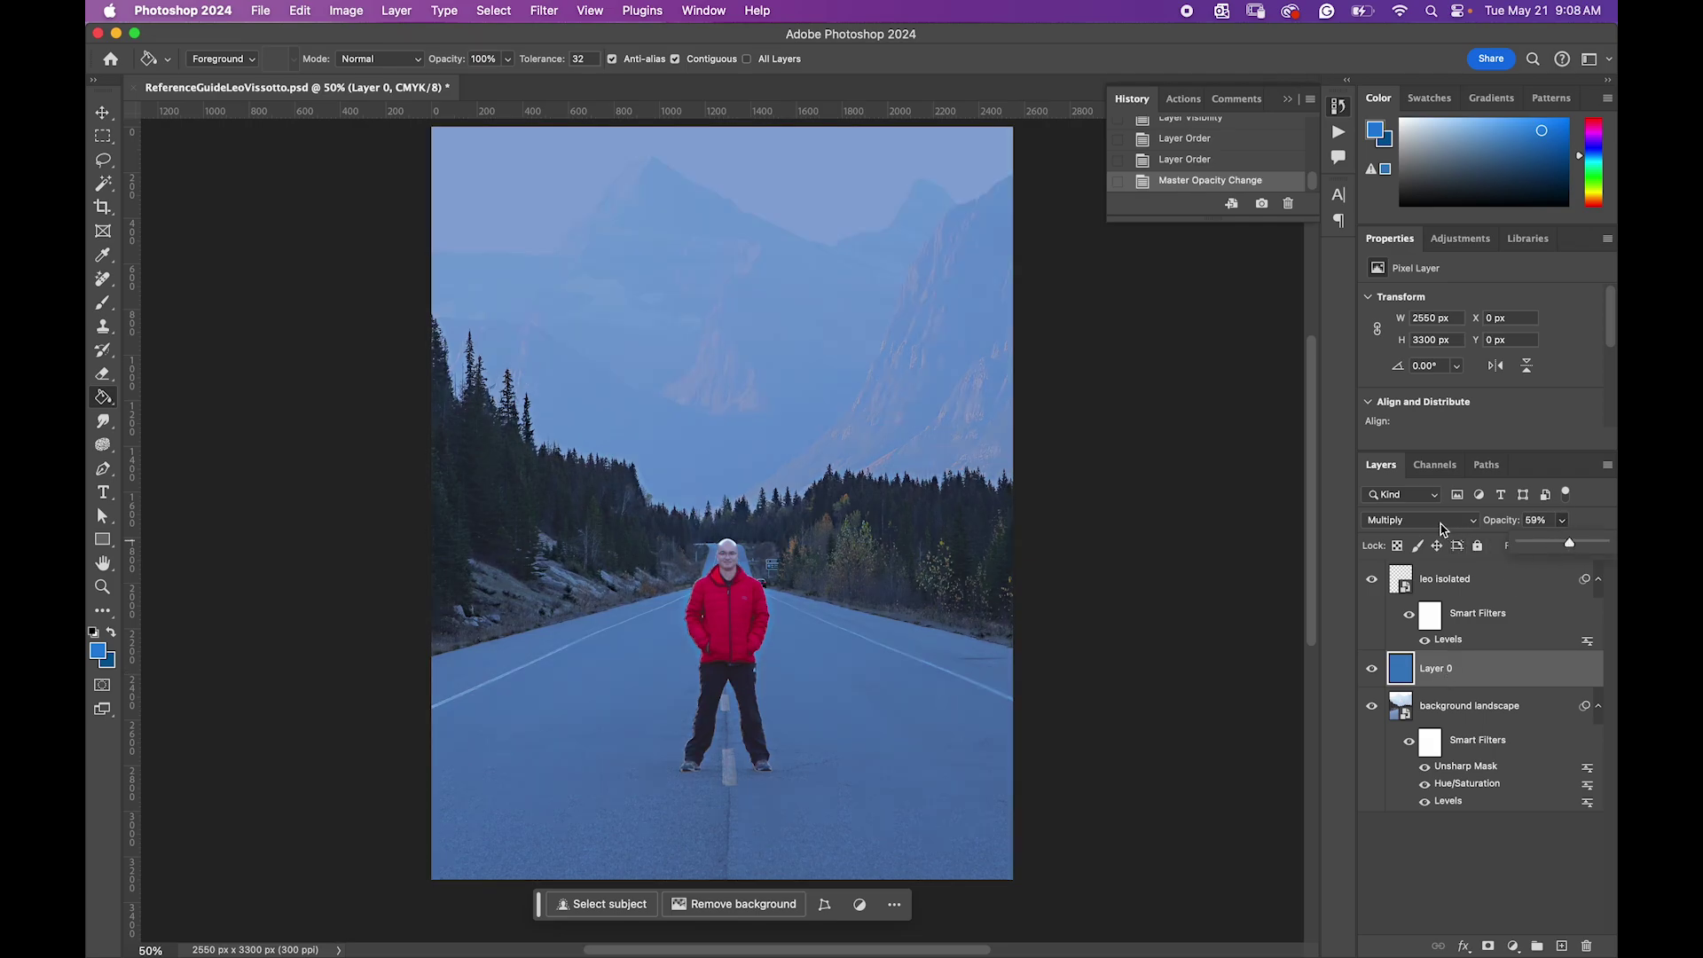
left_click(1429, 521)
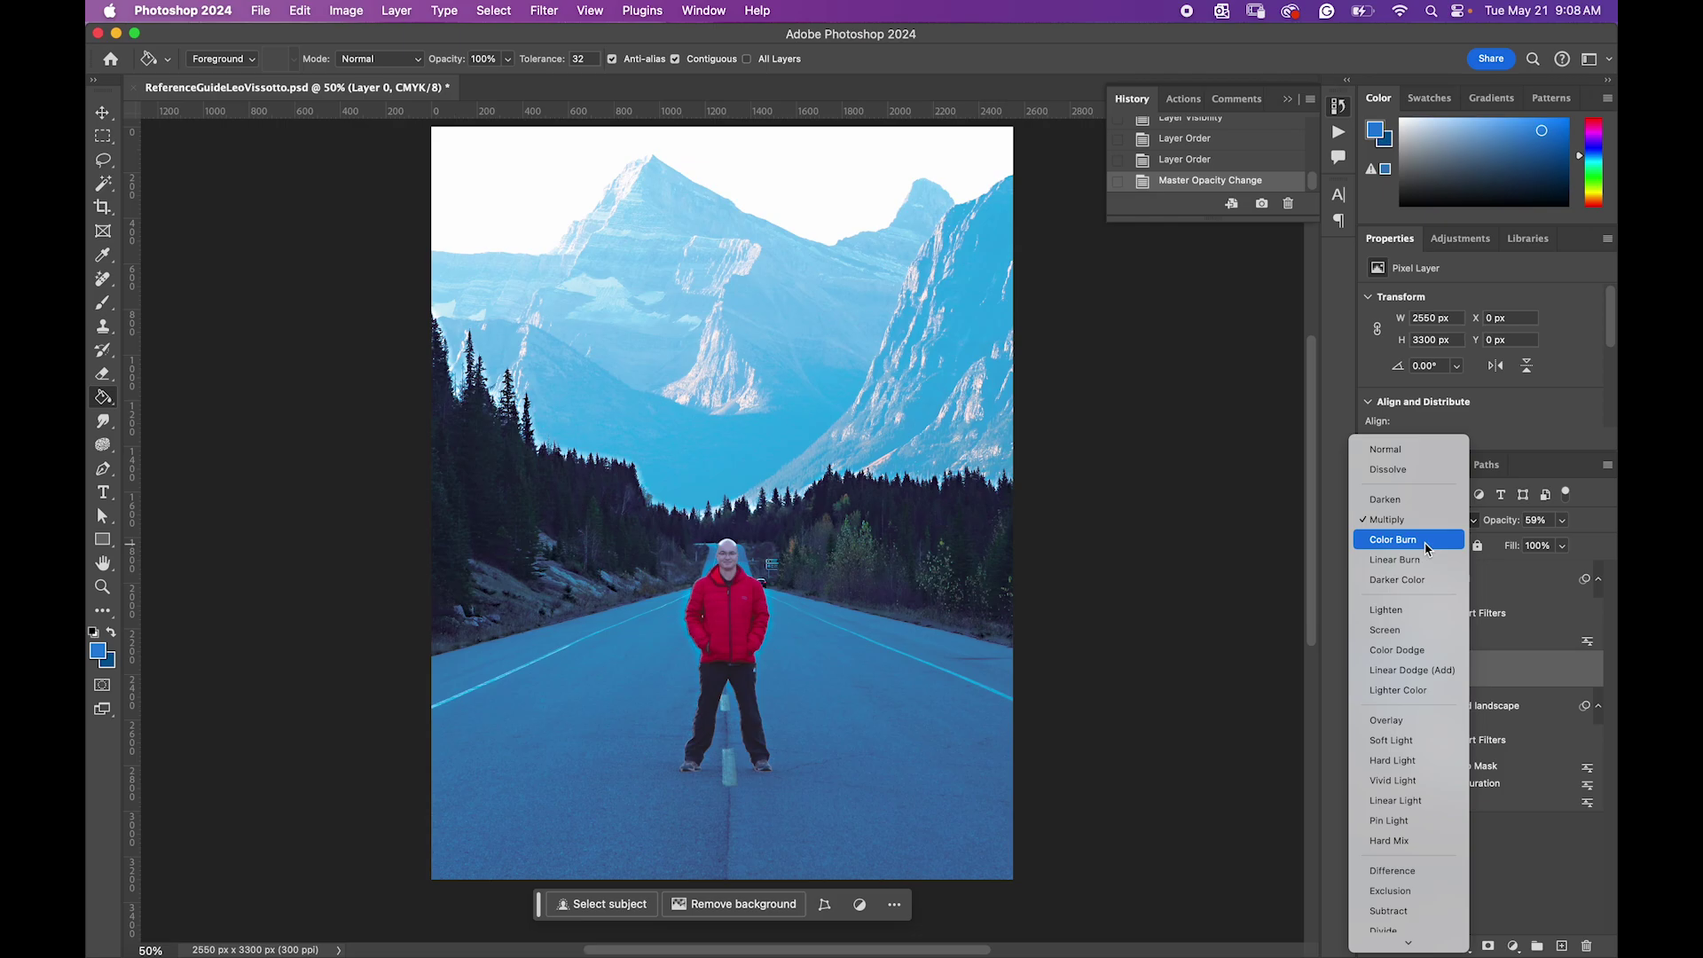
left_click(1428, 550)
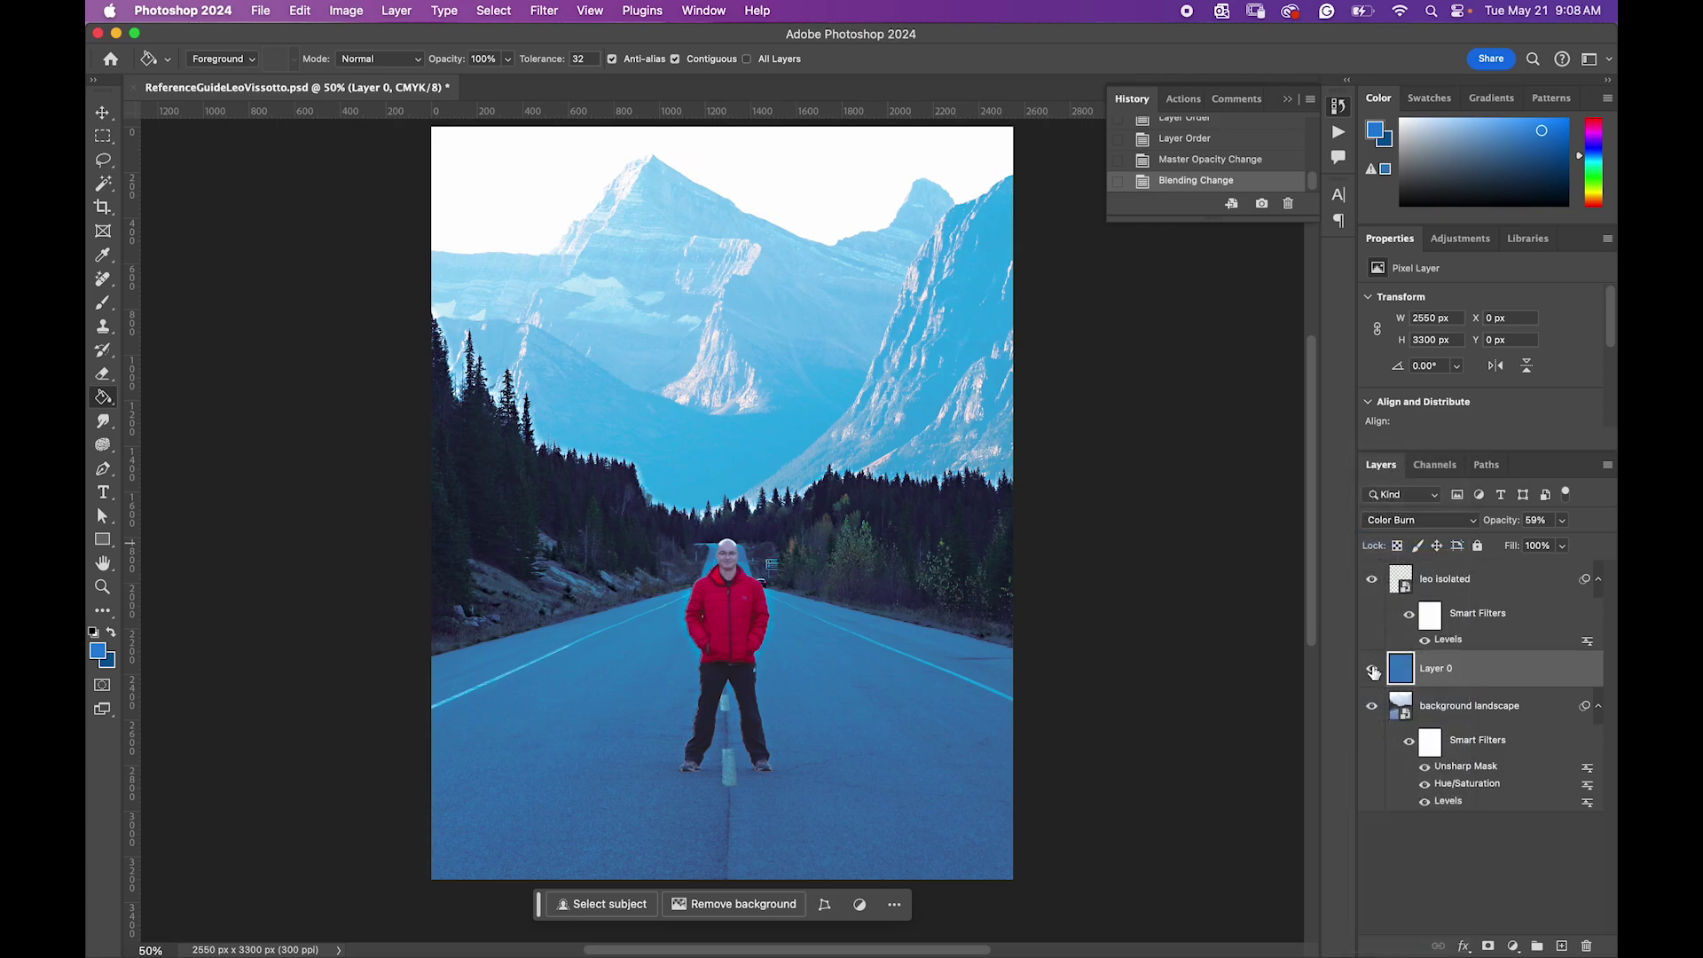
left_click(1372, 669)
left_click(1372, 670)
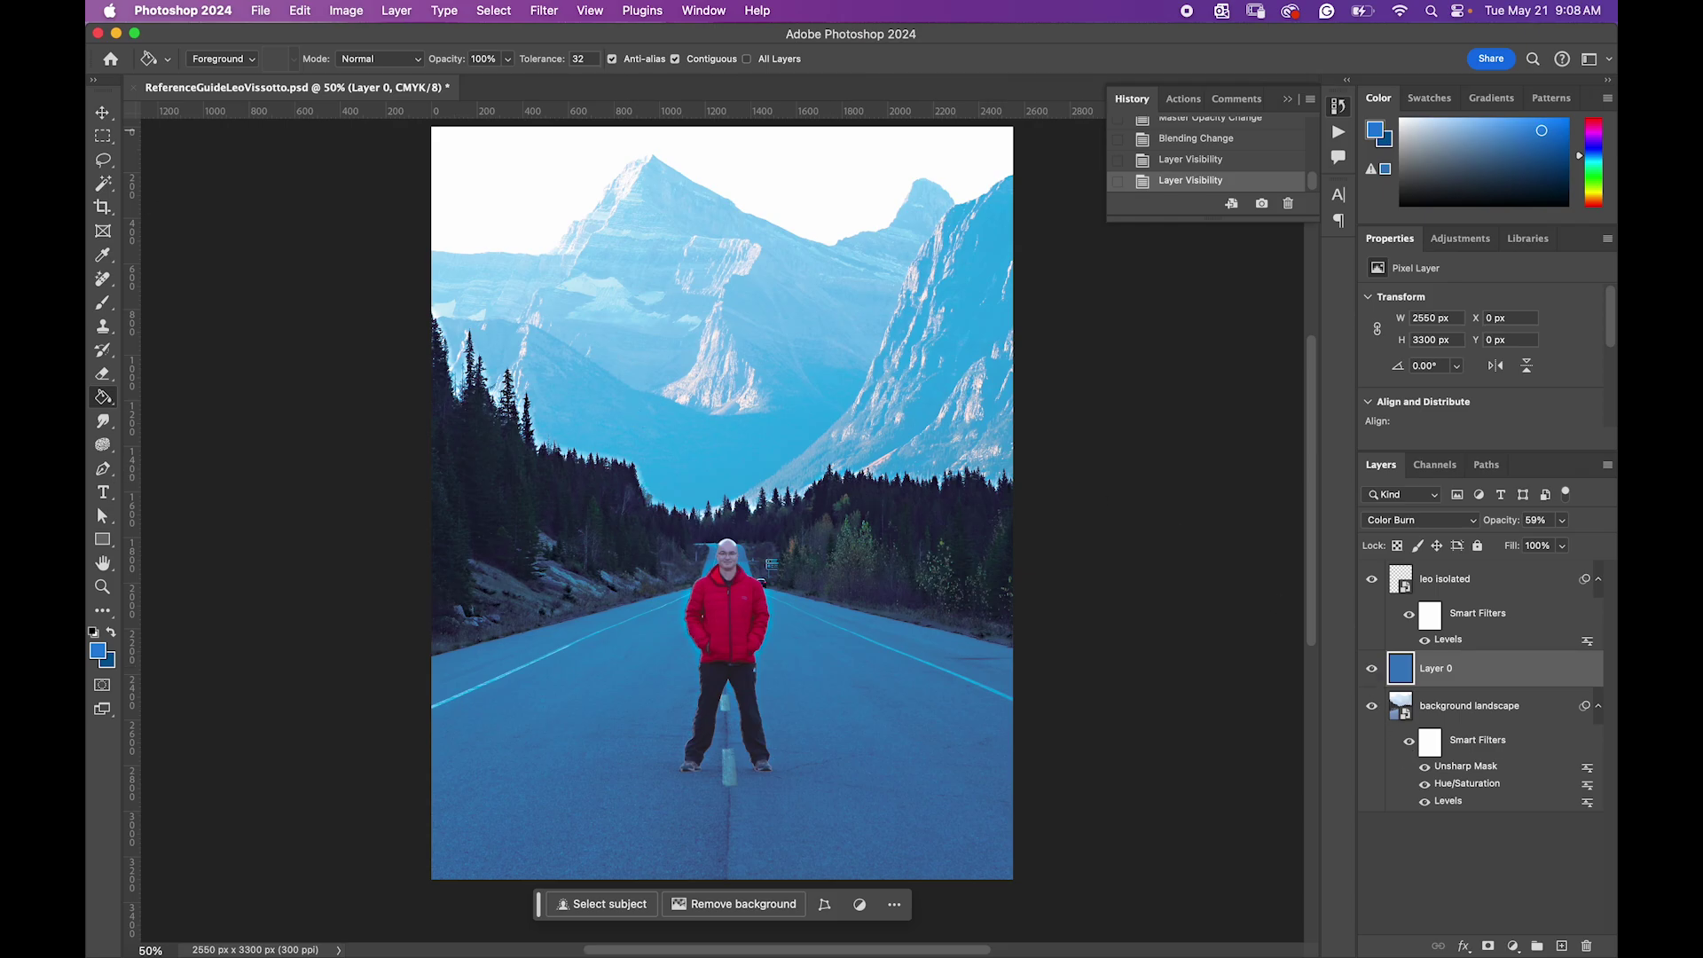
Step: Switch to Safari, read the assignment instructions on the Reference Guide title, and return to Photoshop
key("super+Tab")
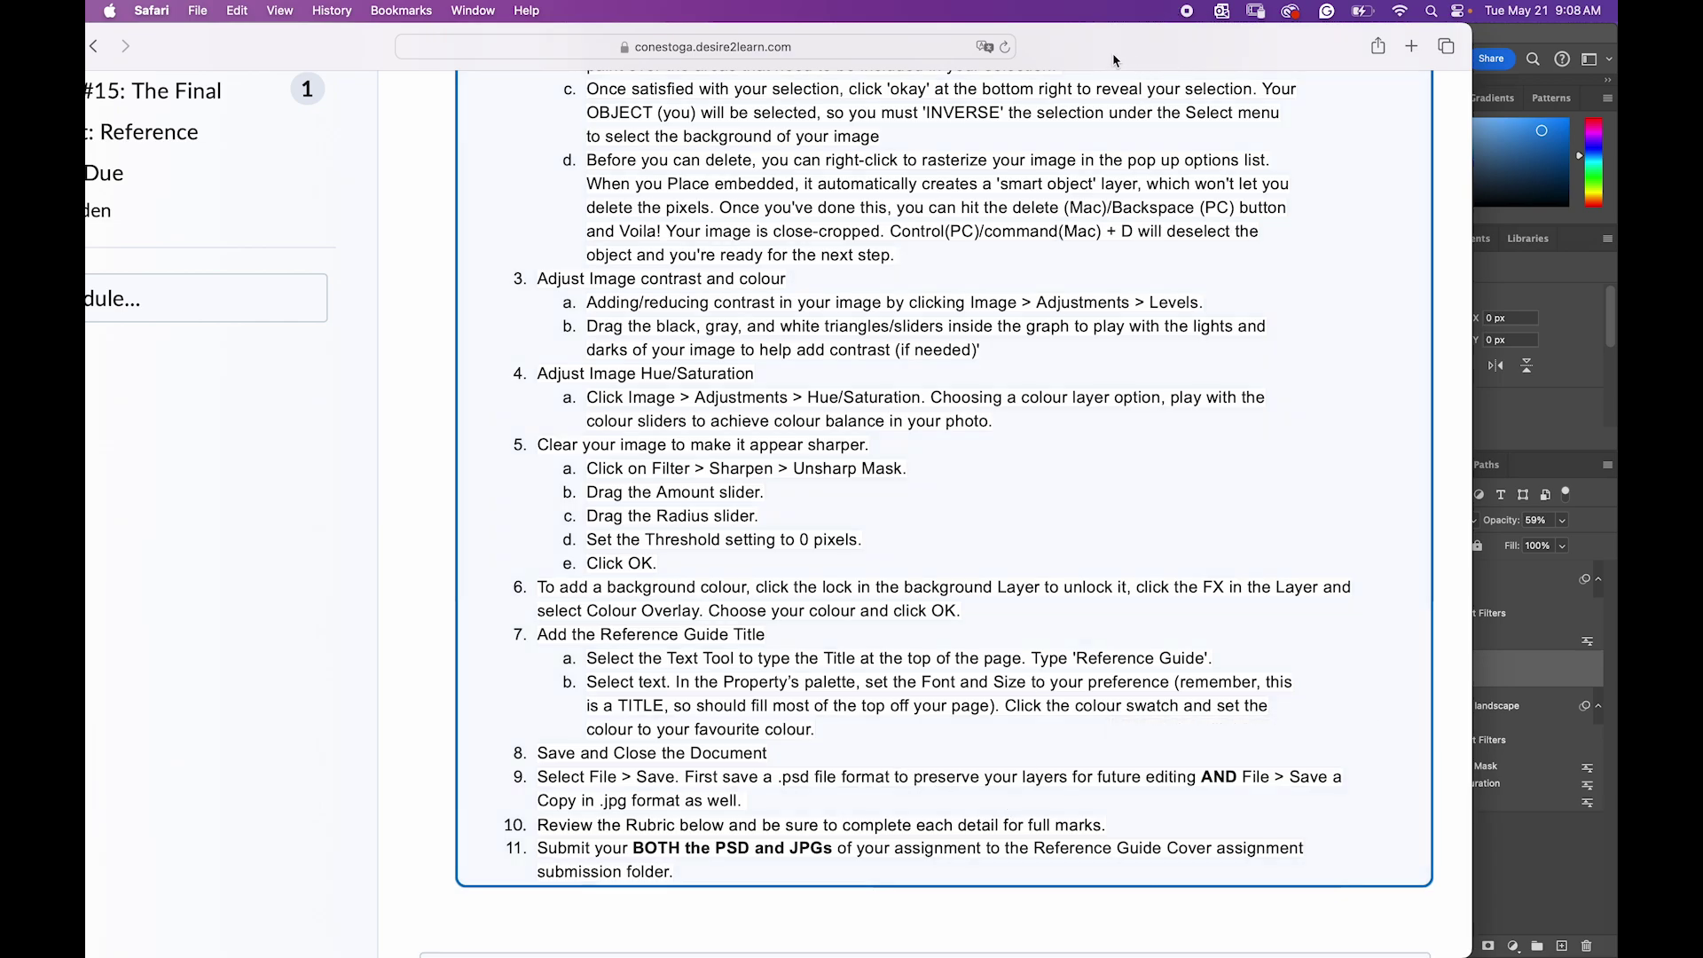
left_click_drag(1116, 61, 86, 44)
left_click(395, 401)
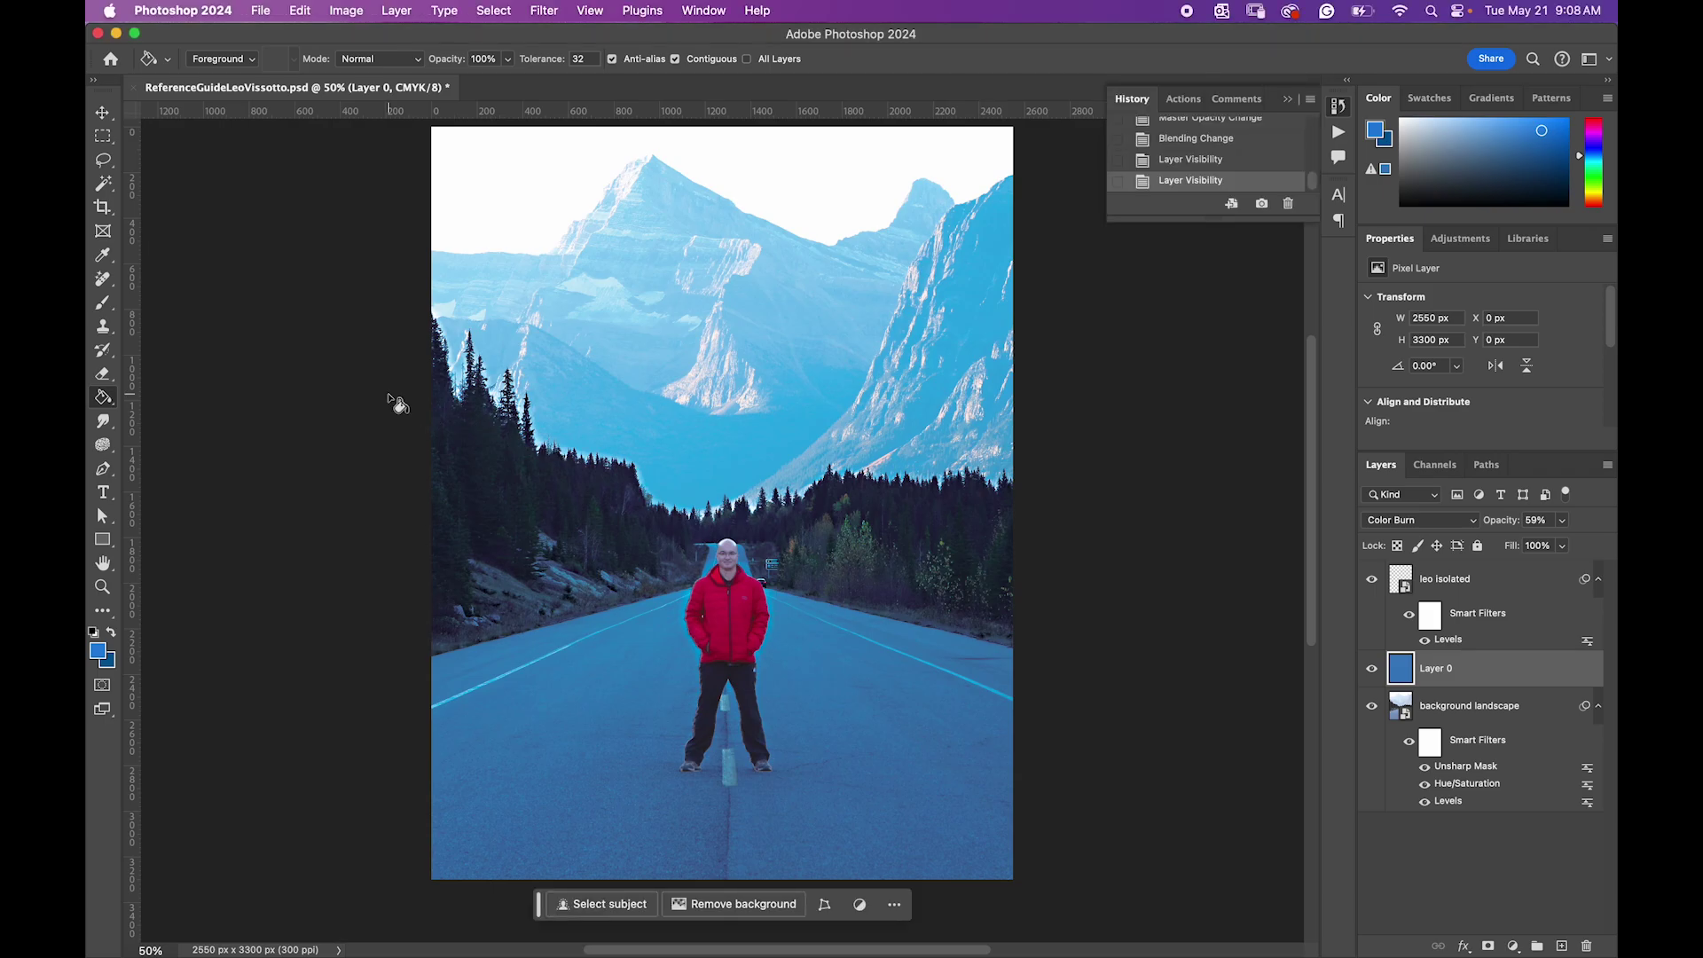
Step: Add the title text "Reference Guide" on a new layer above the isolated man and centre it over the mountains
left_click(1482, 587)
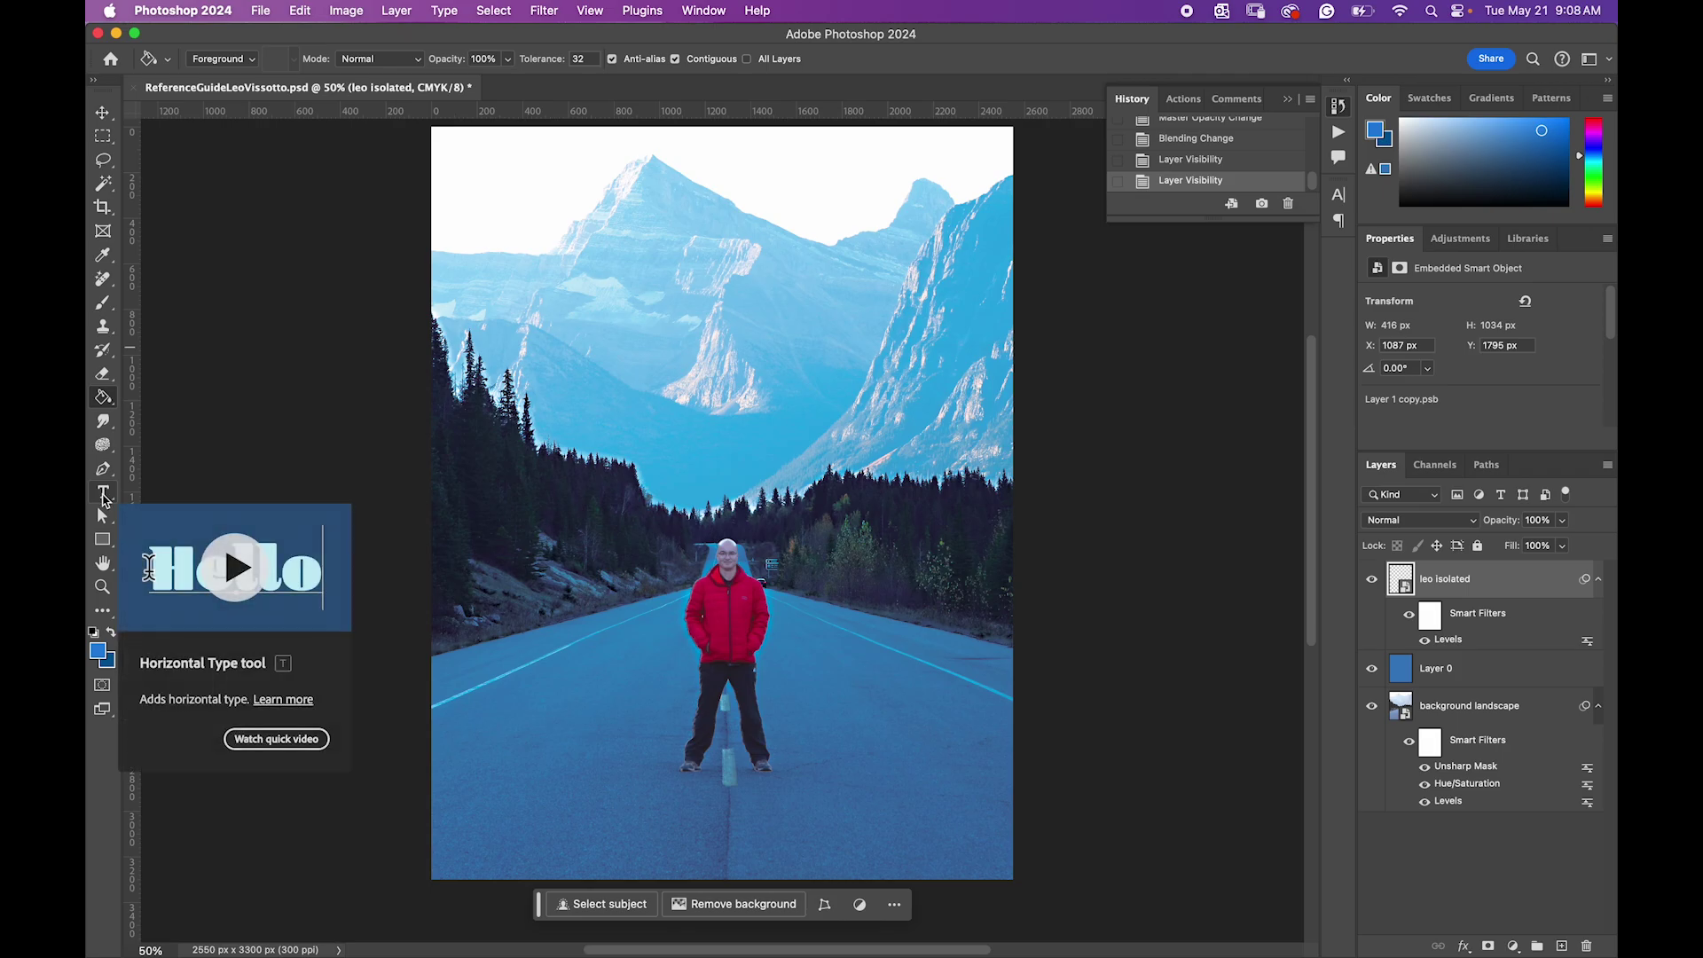
left_click(104, 494)
left_click(574, 262)
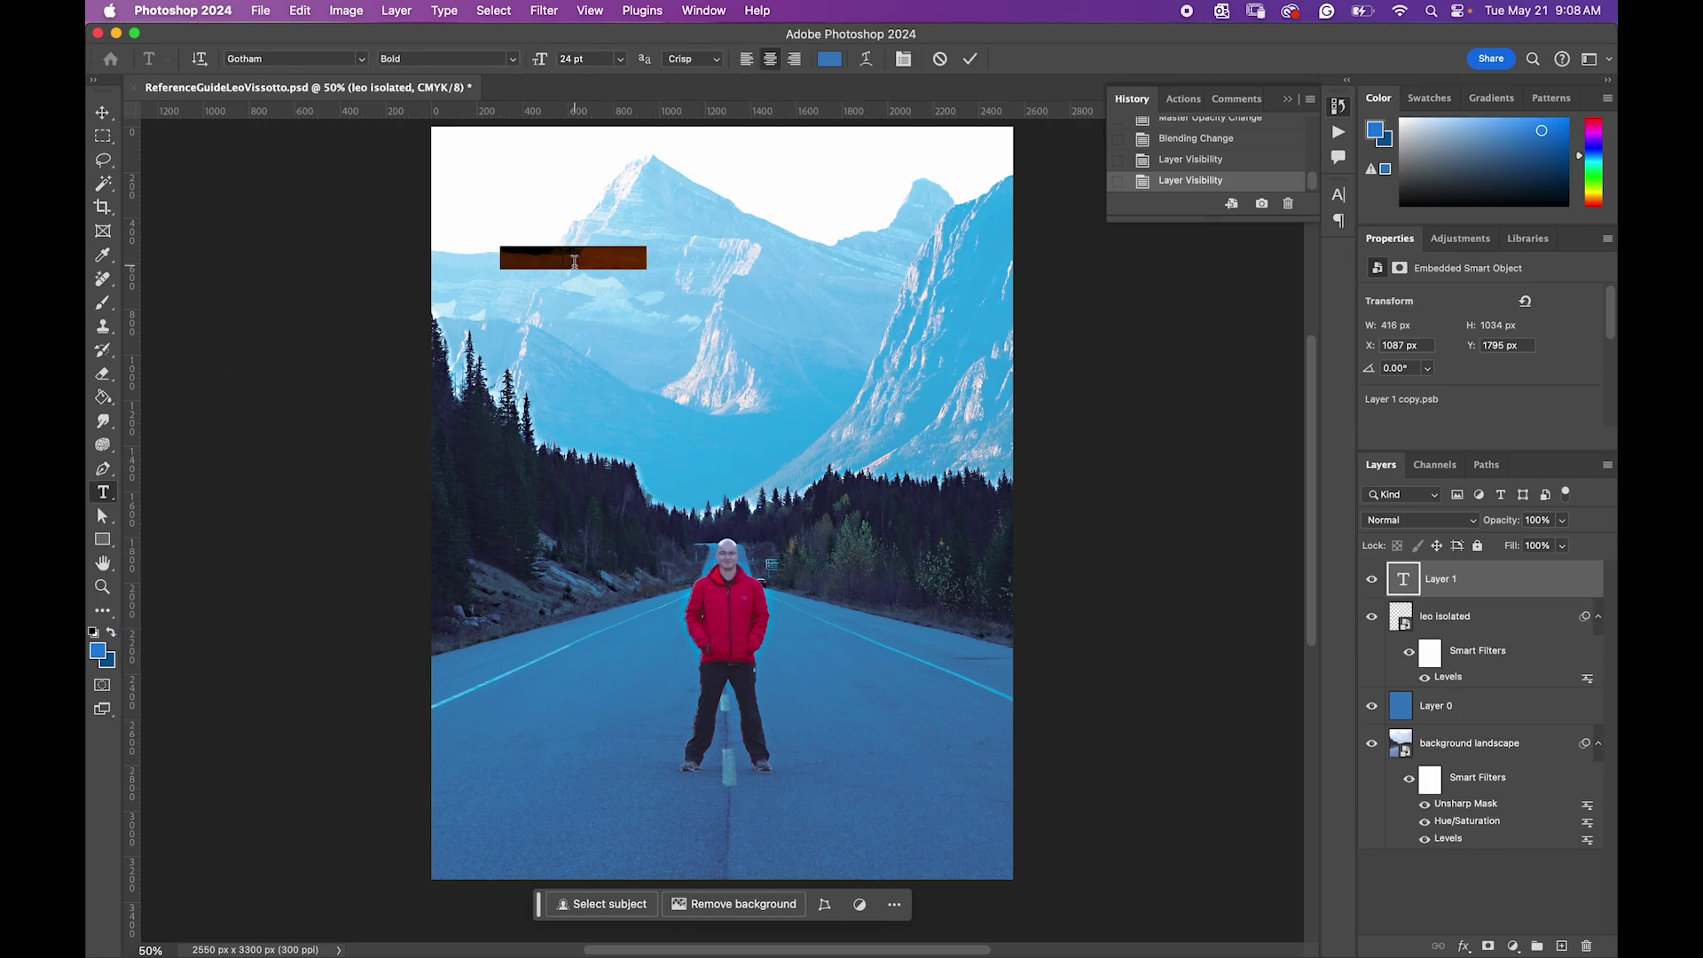
type("Refe")
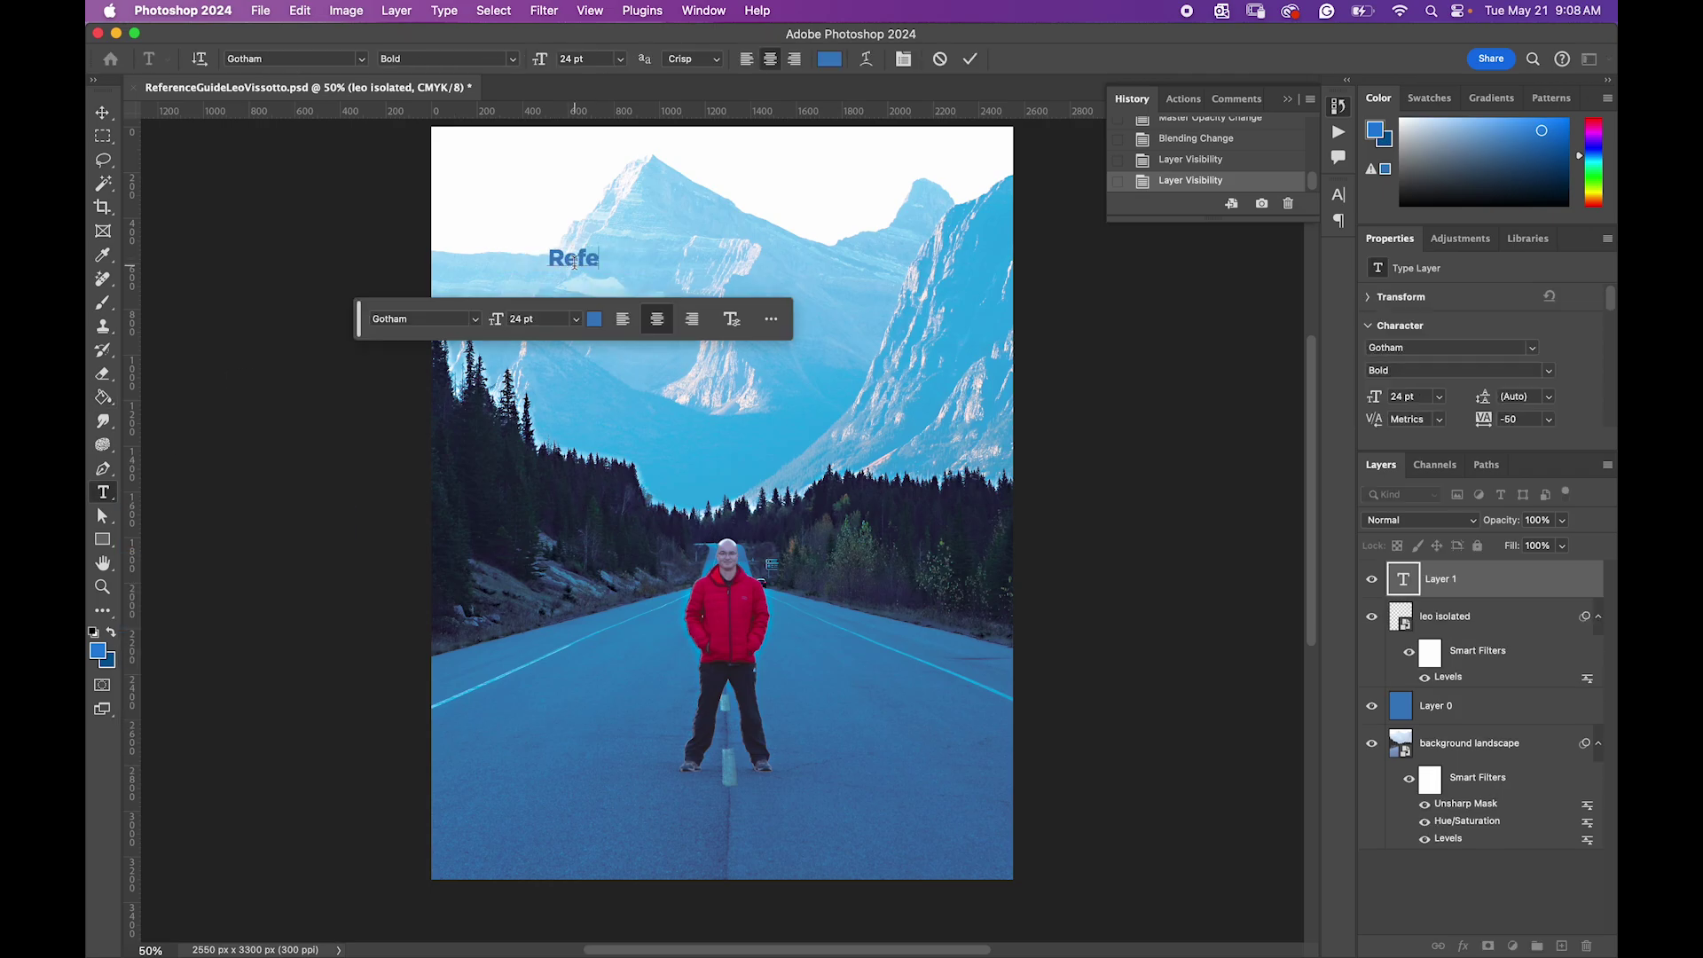
type("rence Guide")
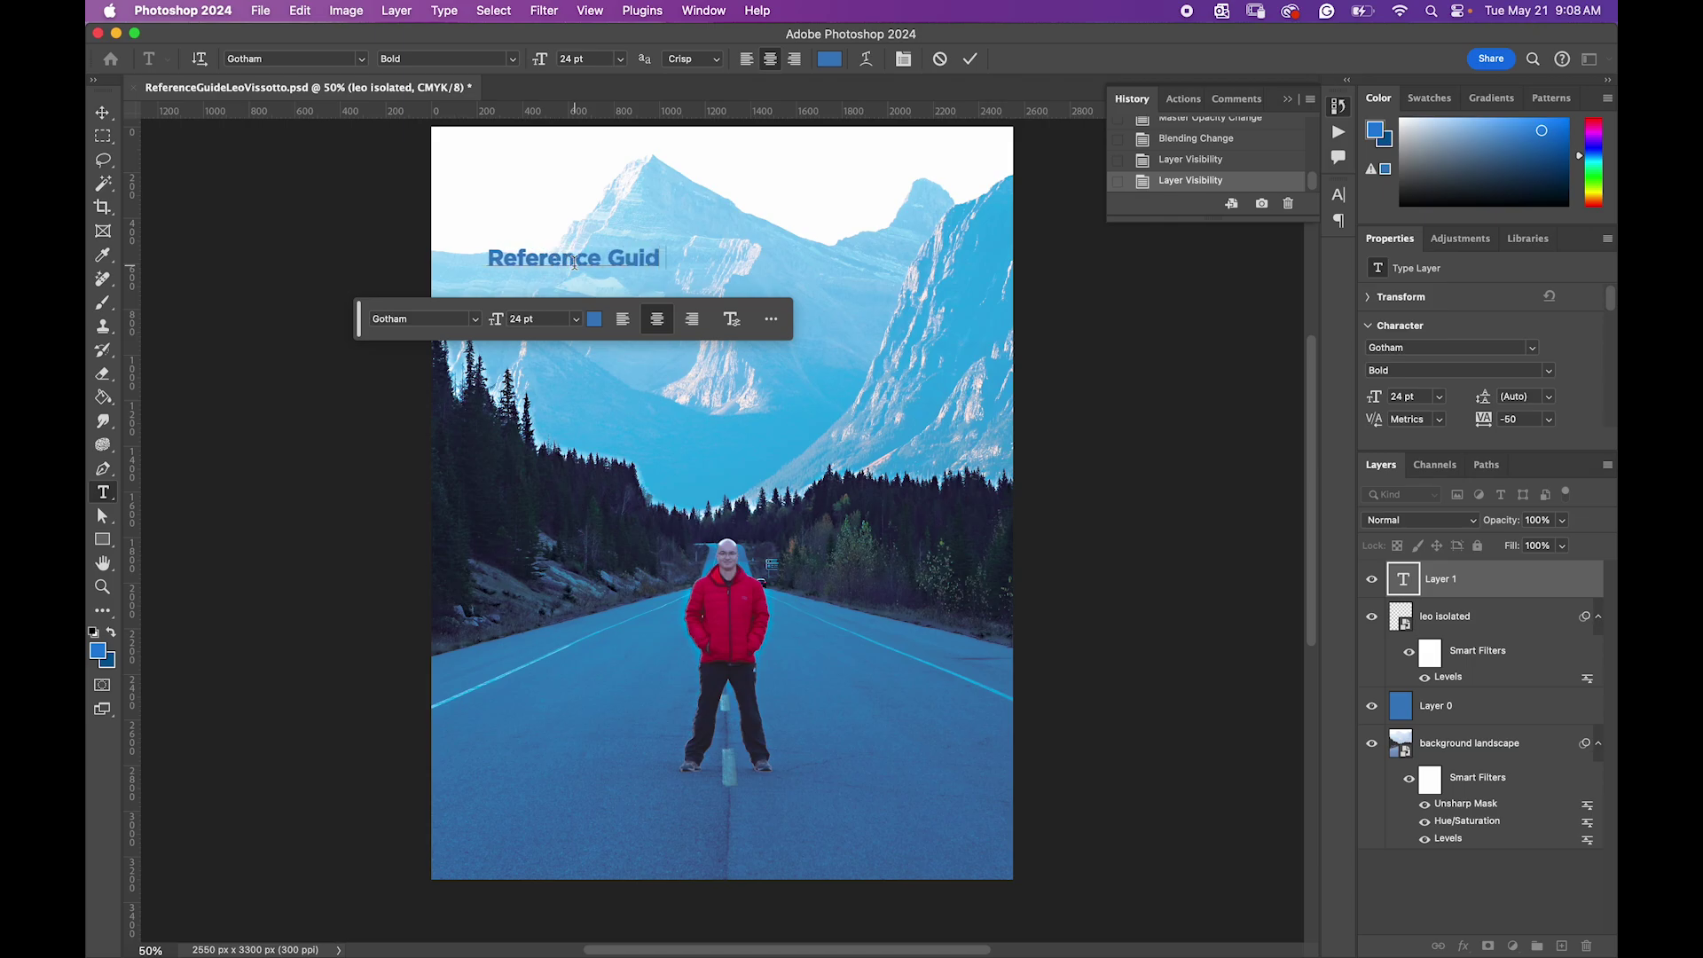
left_click(104, 111)
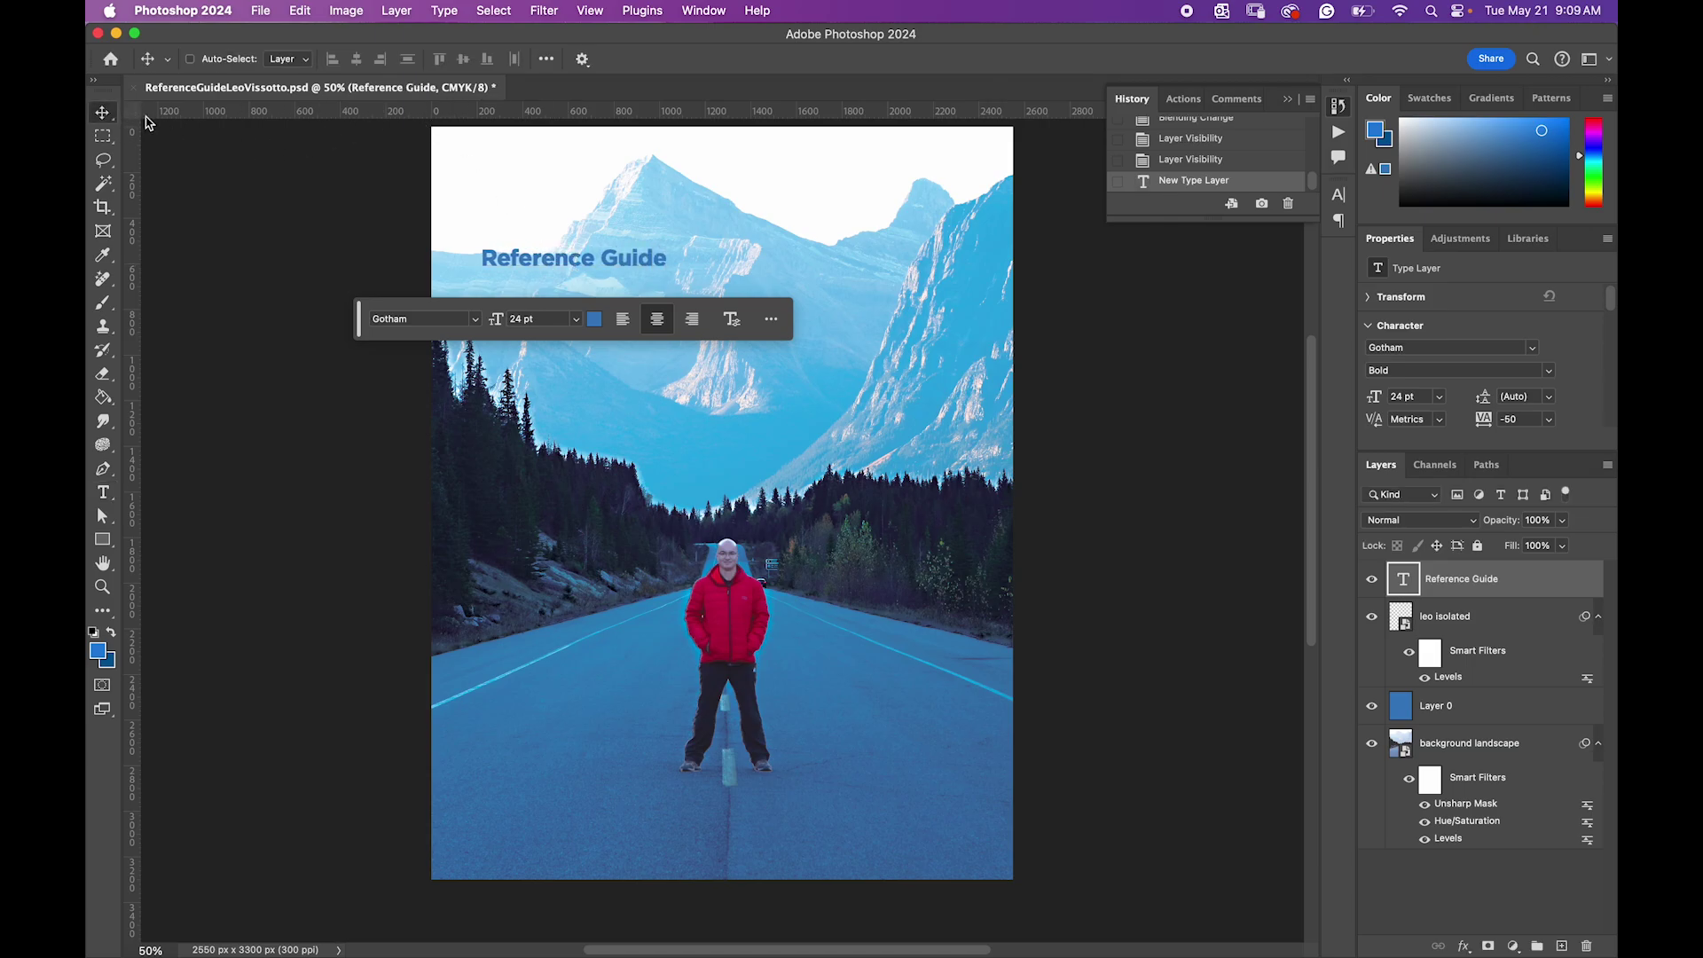
left_click_drag(503, 257, 655, 312)
Step: Set the Reference Guide title's font size to 60 pt and its tracking to -25
left_click(731, 376)
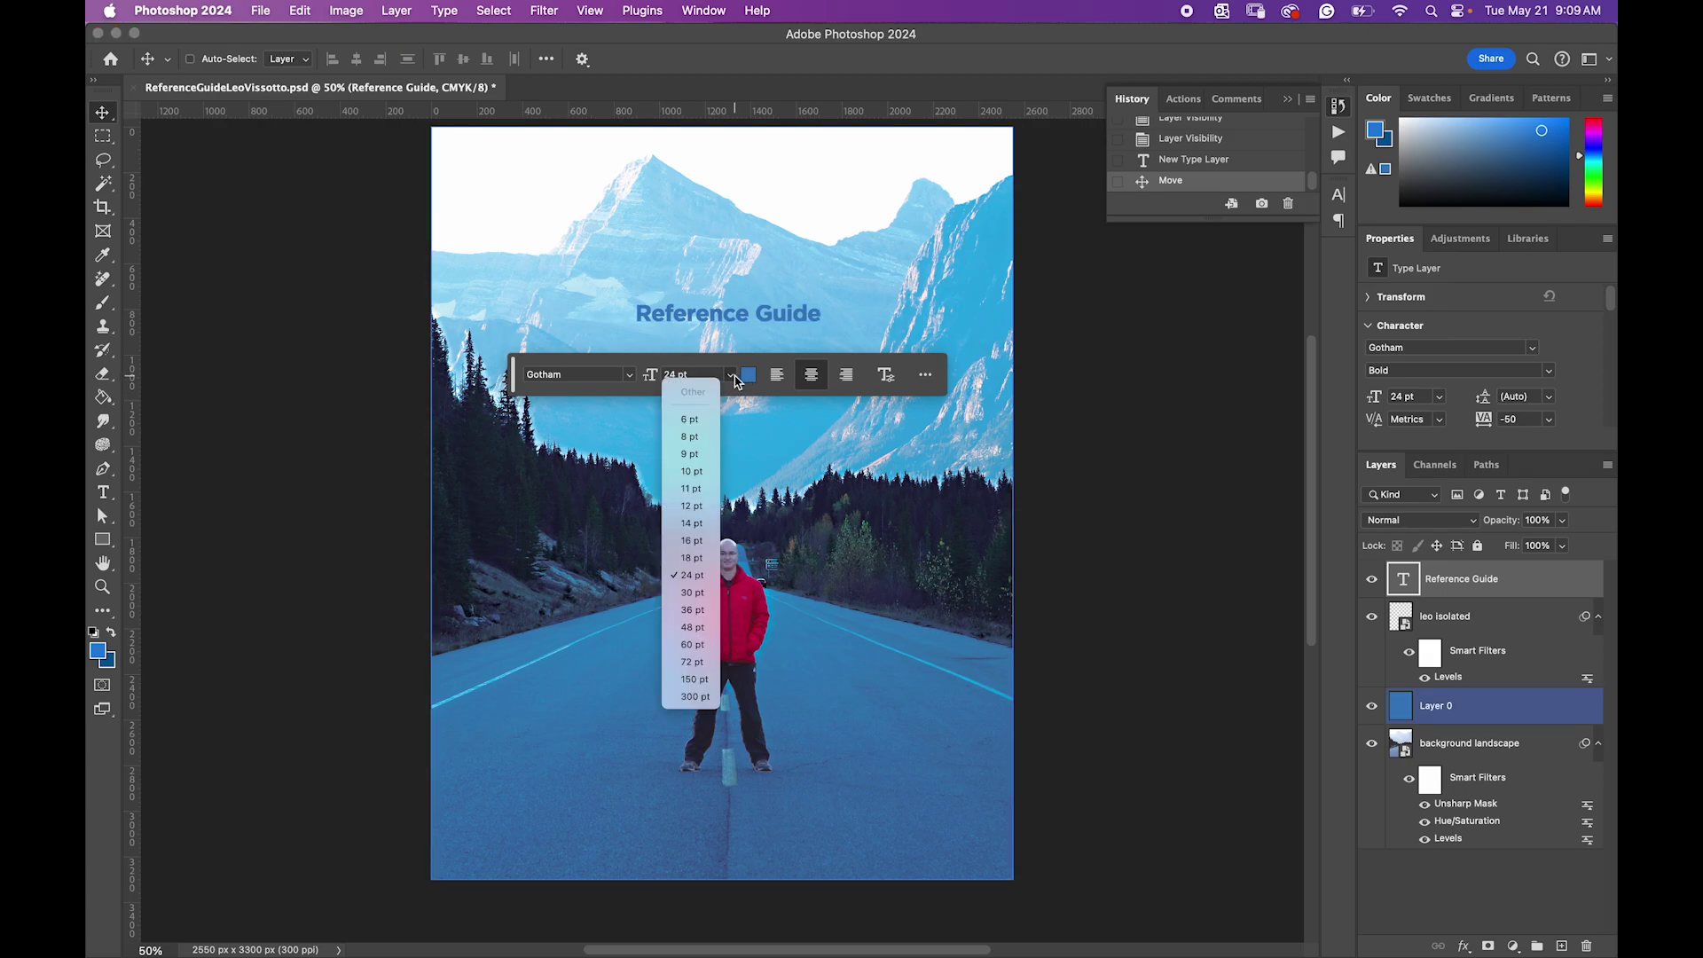
left_click(700, 644)
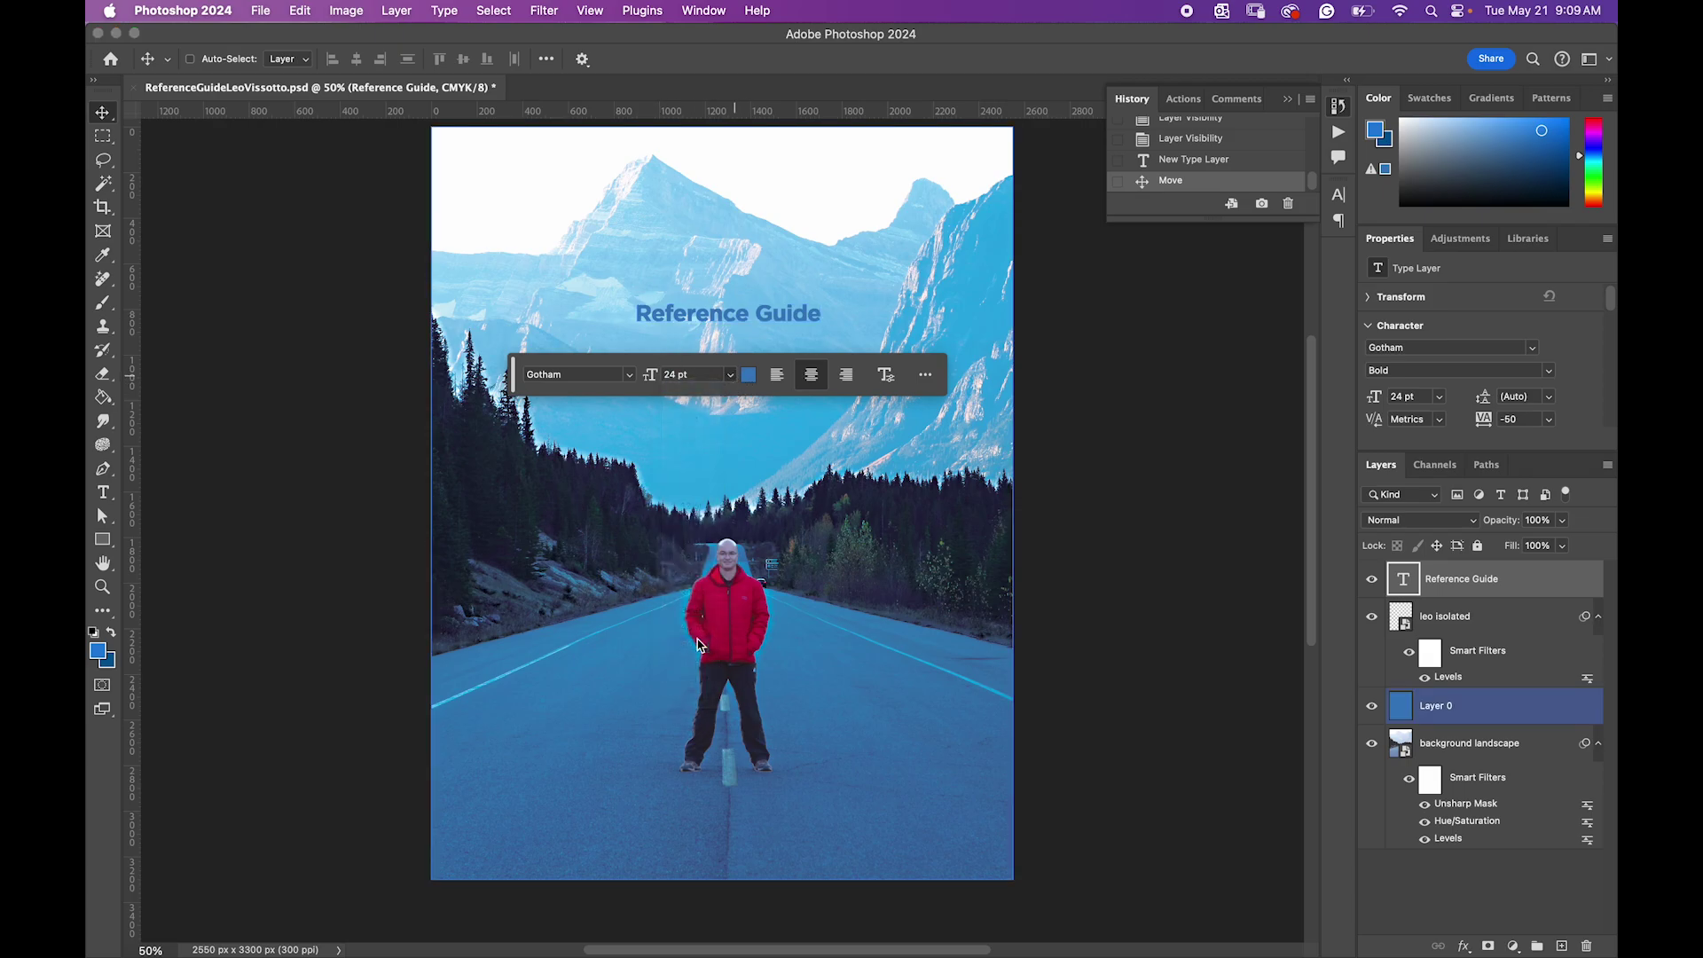
double_click(737, 306)
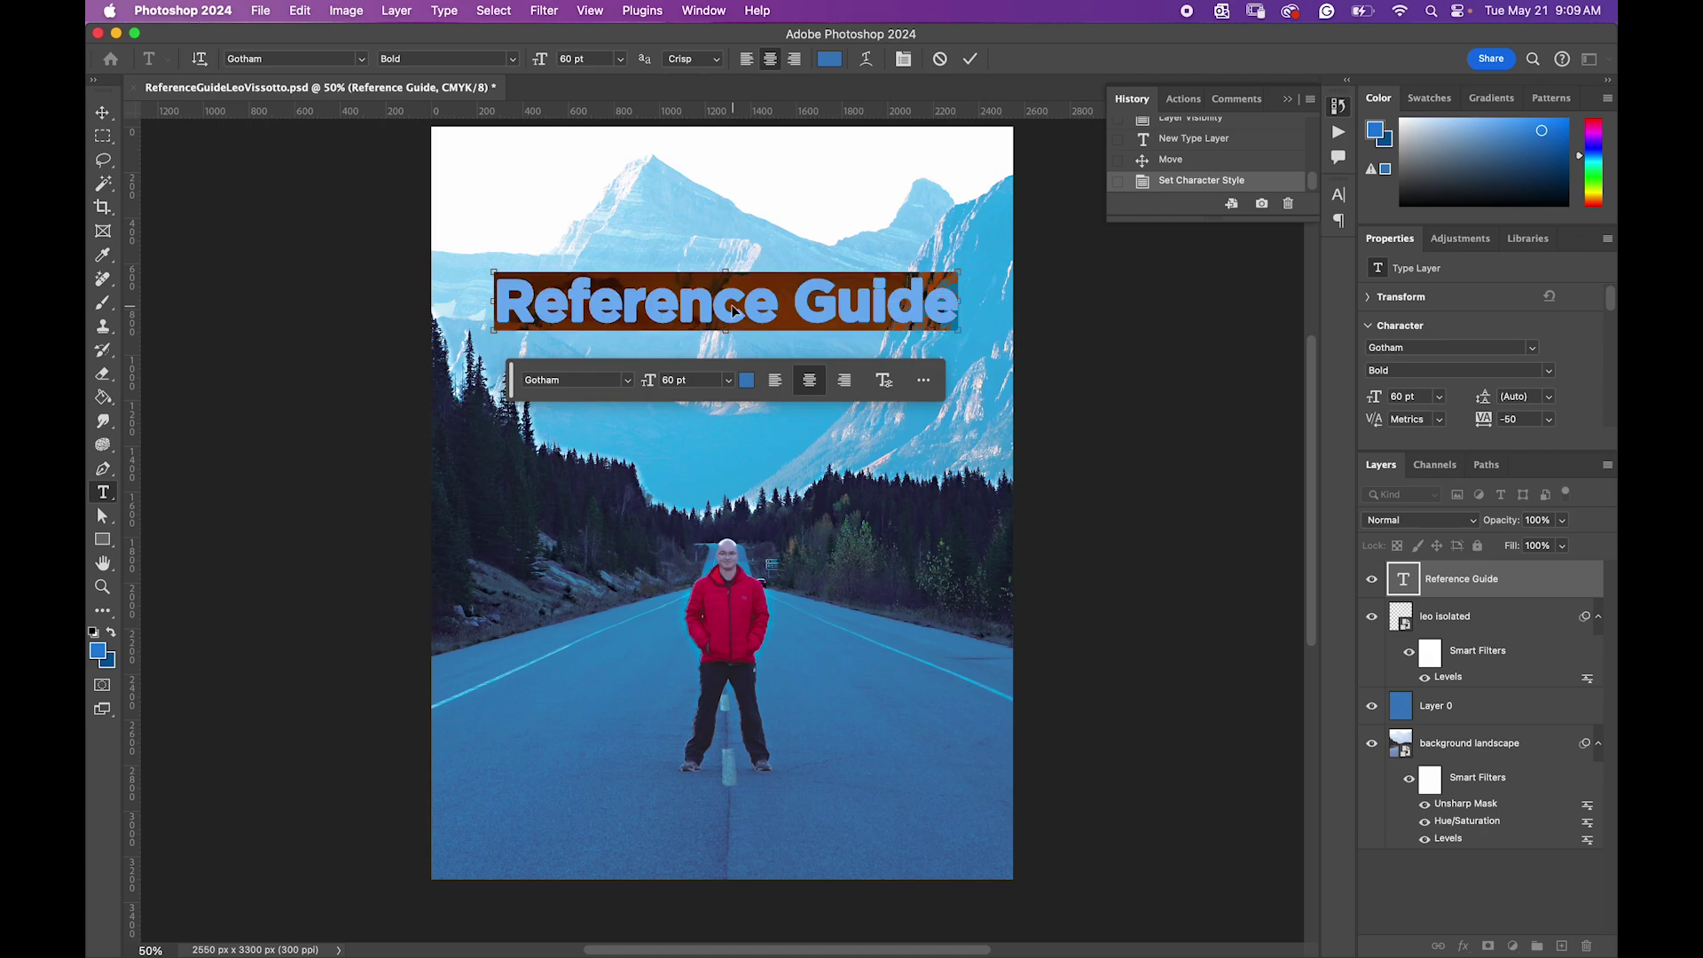
key("super+t")
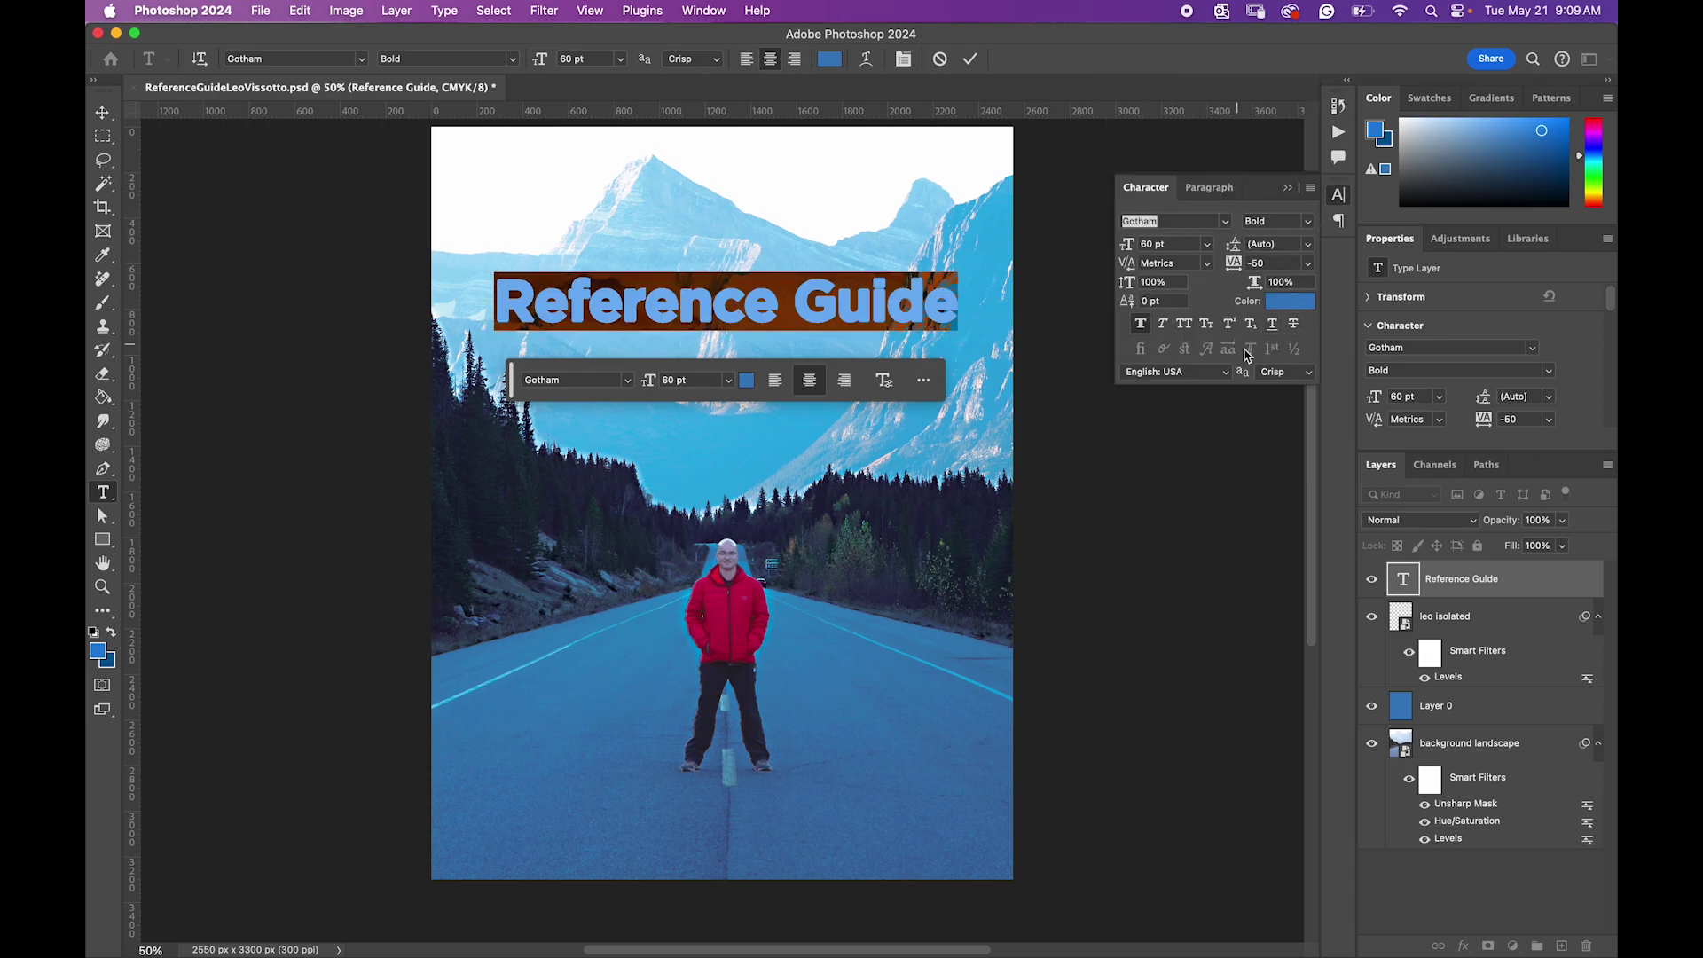
left_click(1309, 266)
left_click(1281, 333)
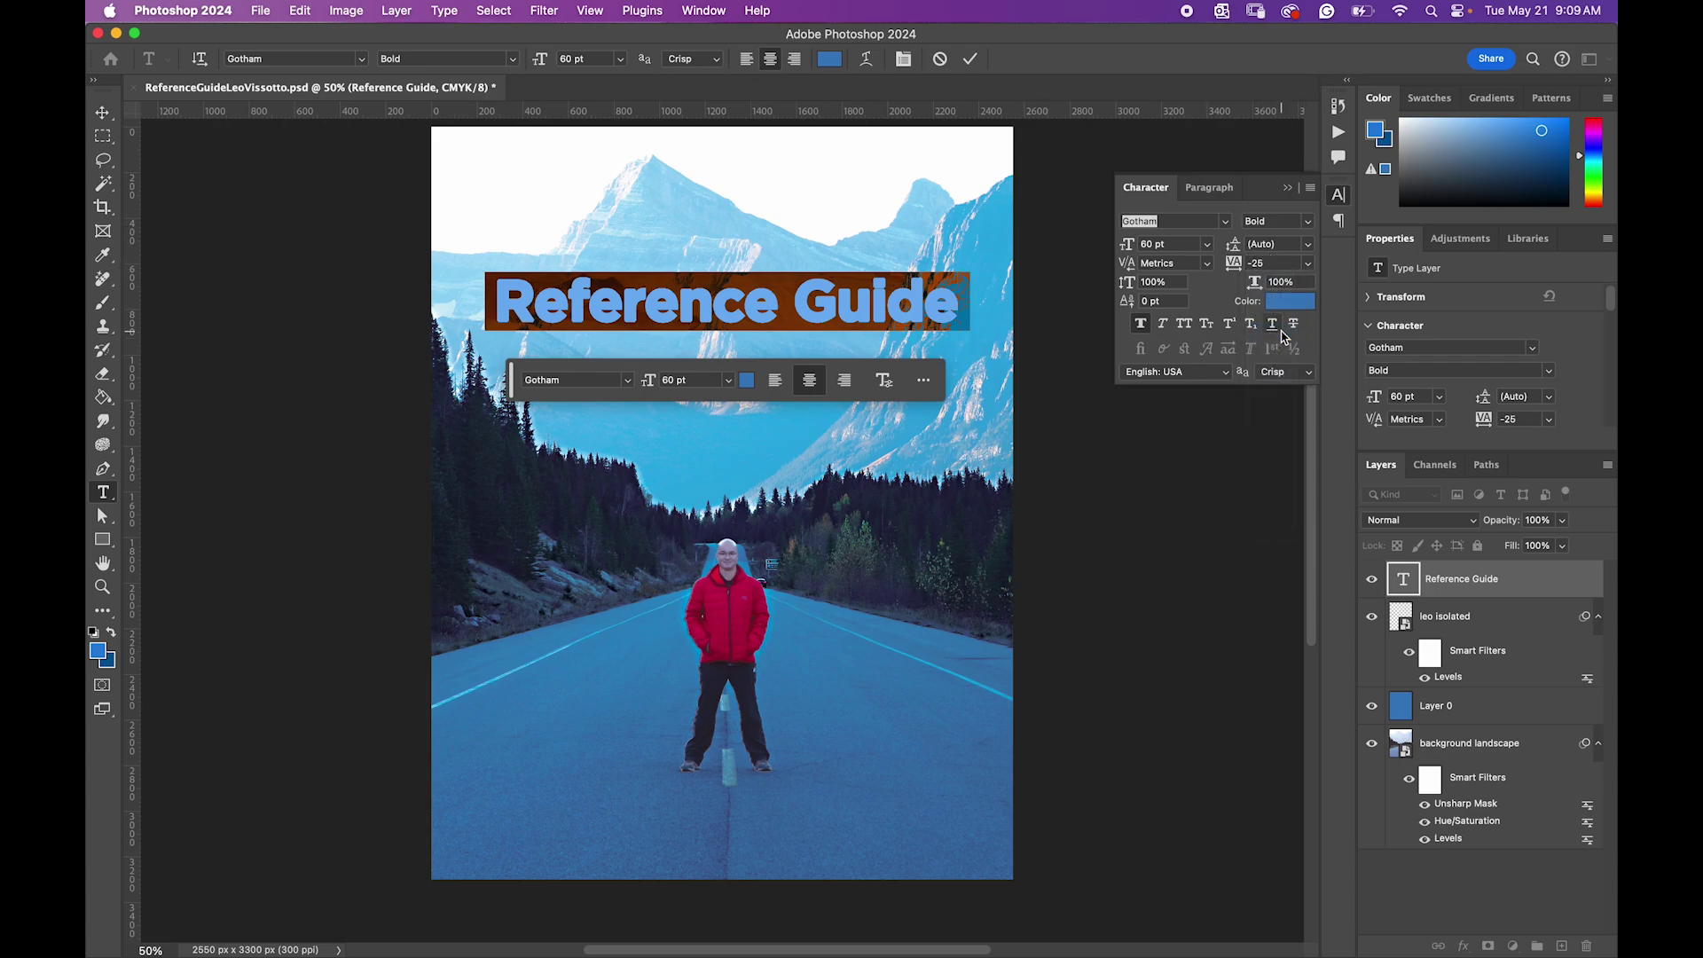
Step: Move the Reference Guide title straight down about 182 px over the mountains
left_click(105, 114)
left_click_drag(806, 303, 809, 344)
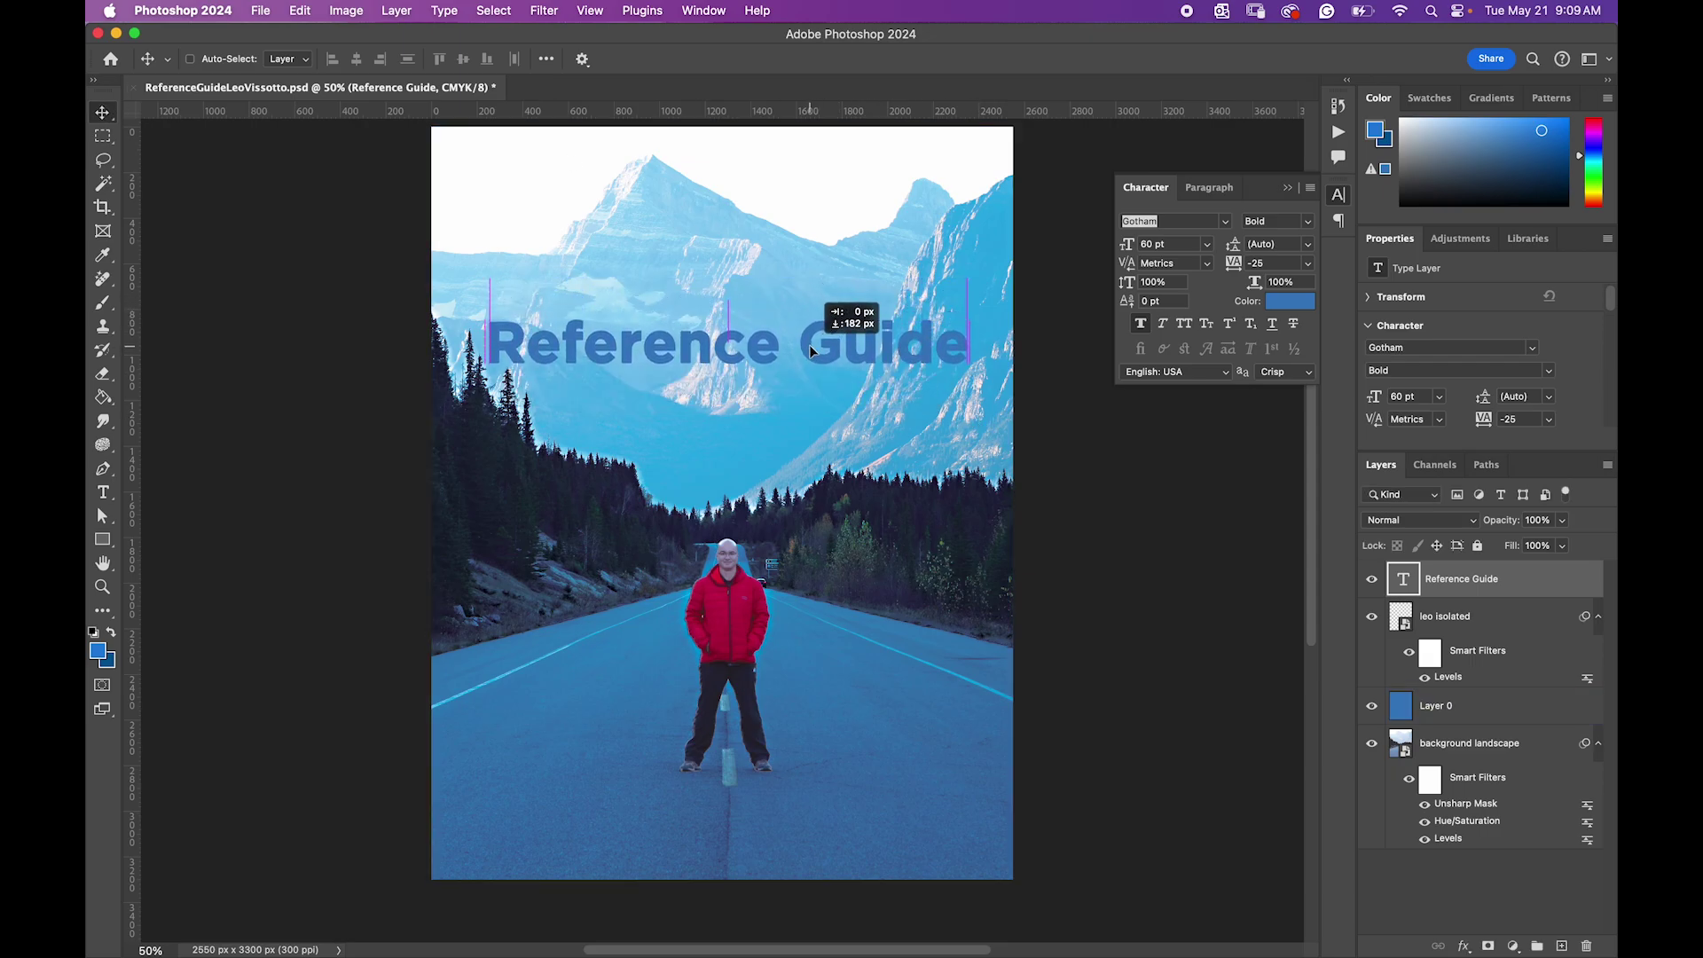
key("super+t")
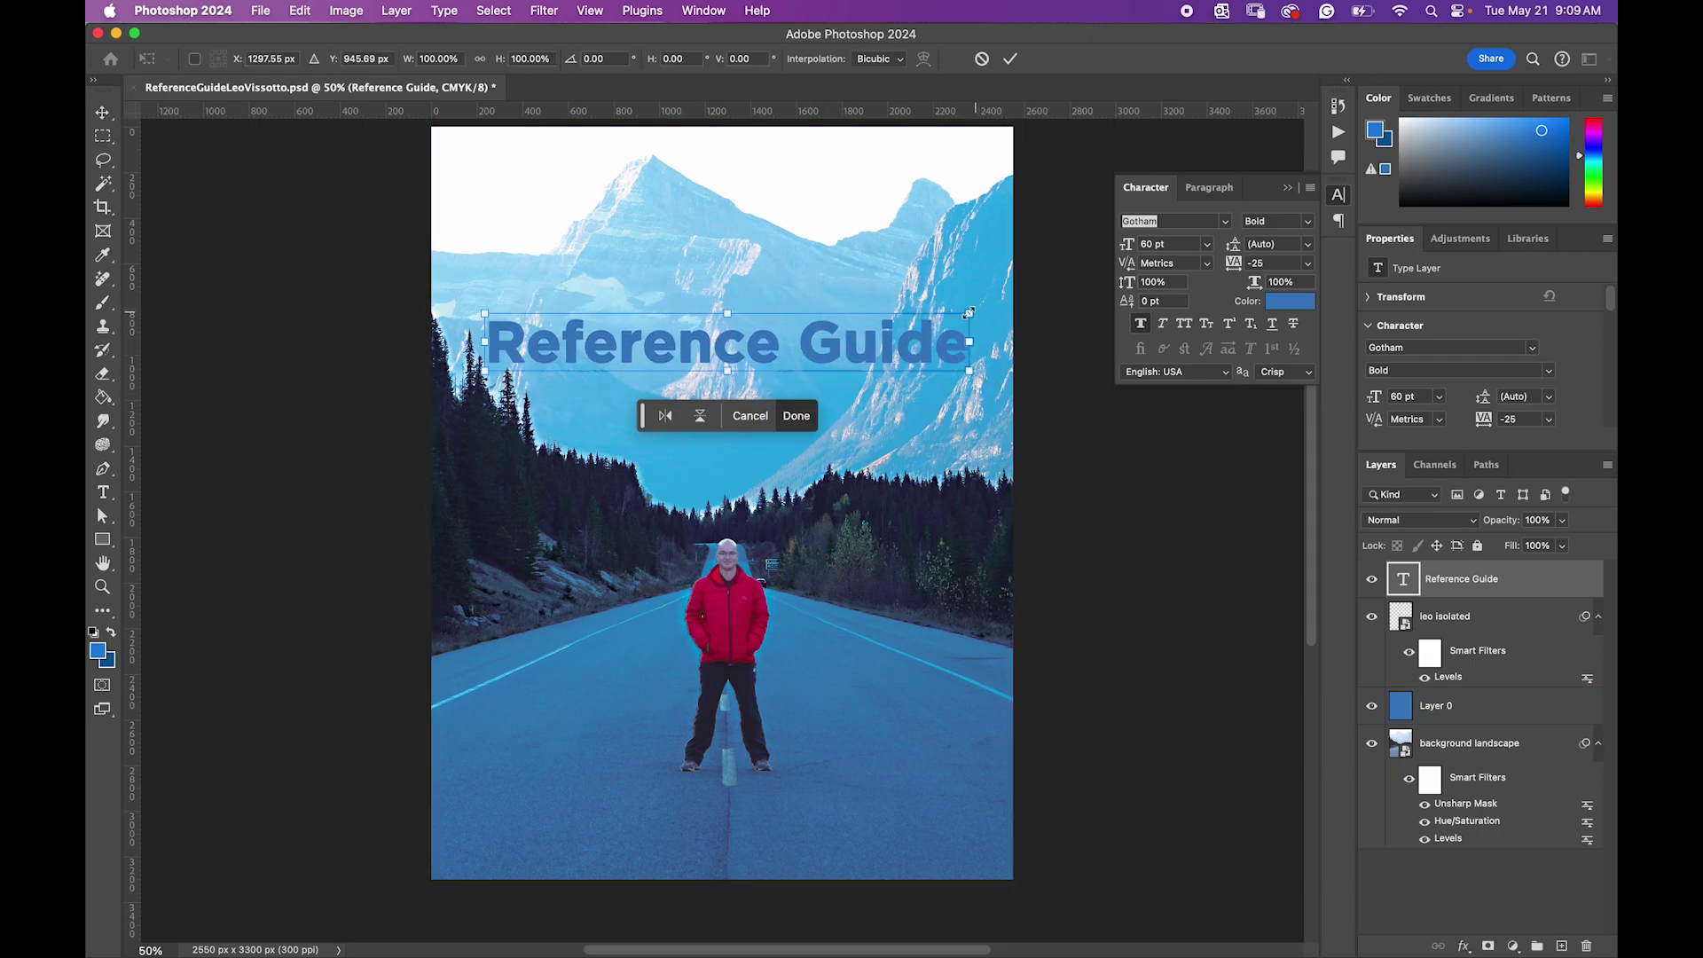
key("Return")
Step: Set the title's font size to 56 pt and move the text slightly higher on the mountains
left_click(1206, 244)
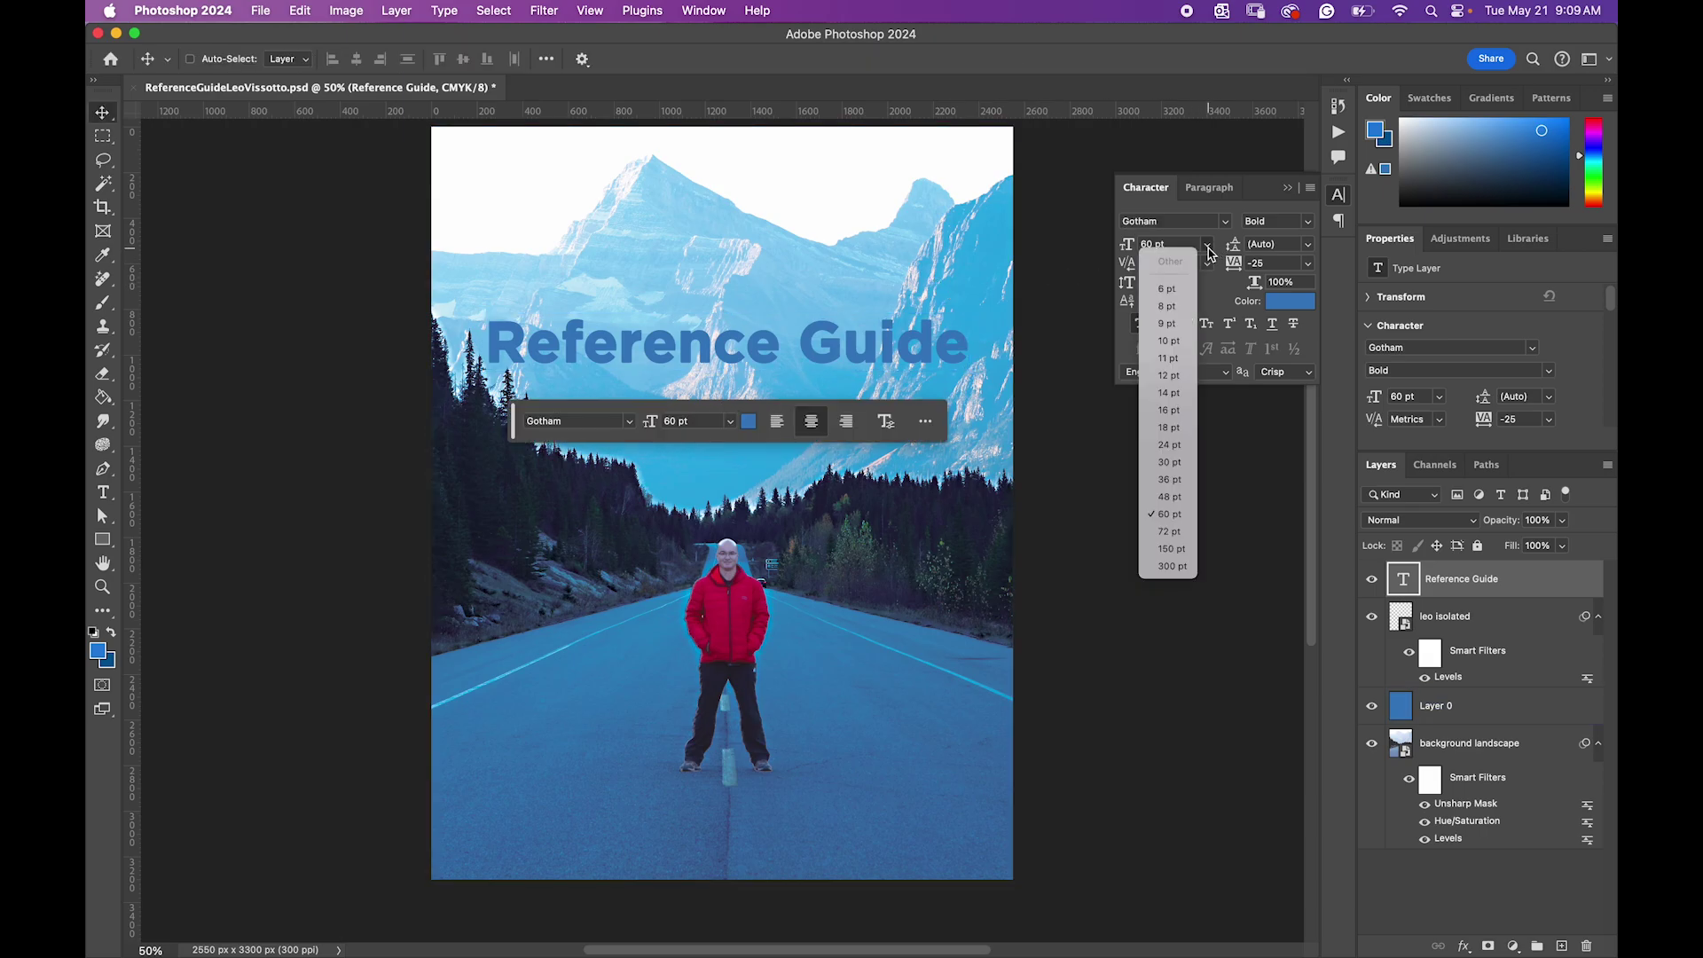
left_click(1172, 252)
double_click(1170, 245)
type("656")
key("Return")
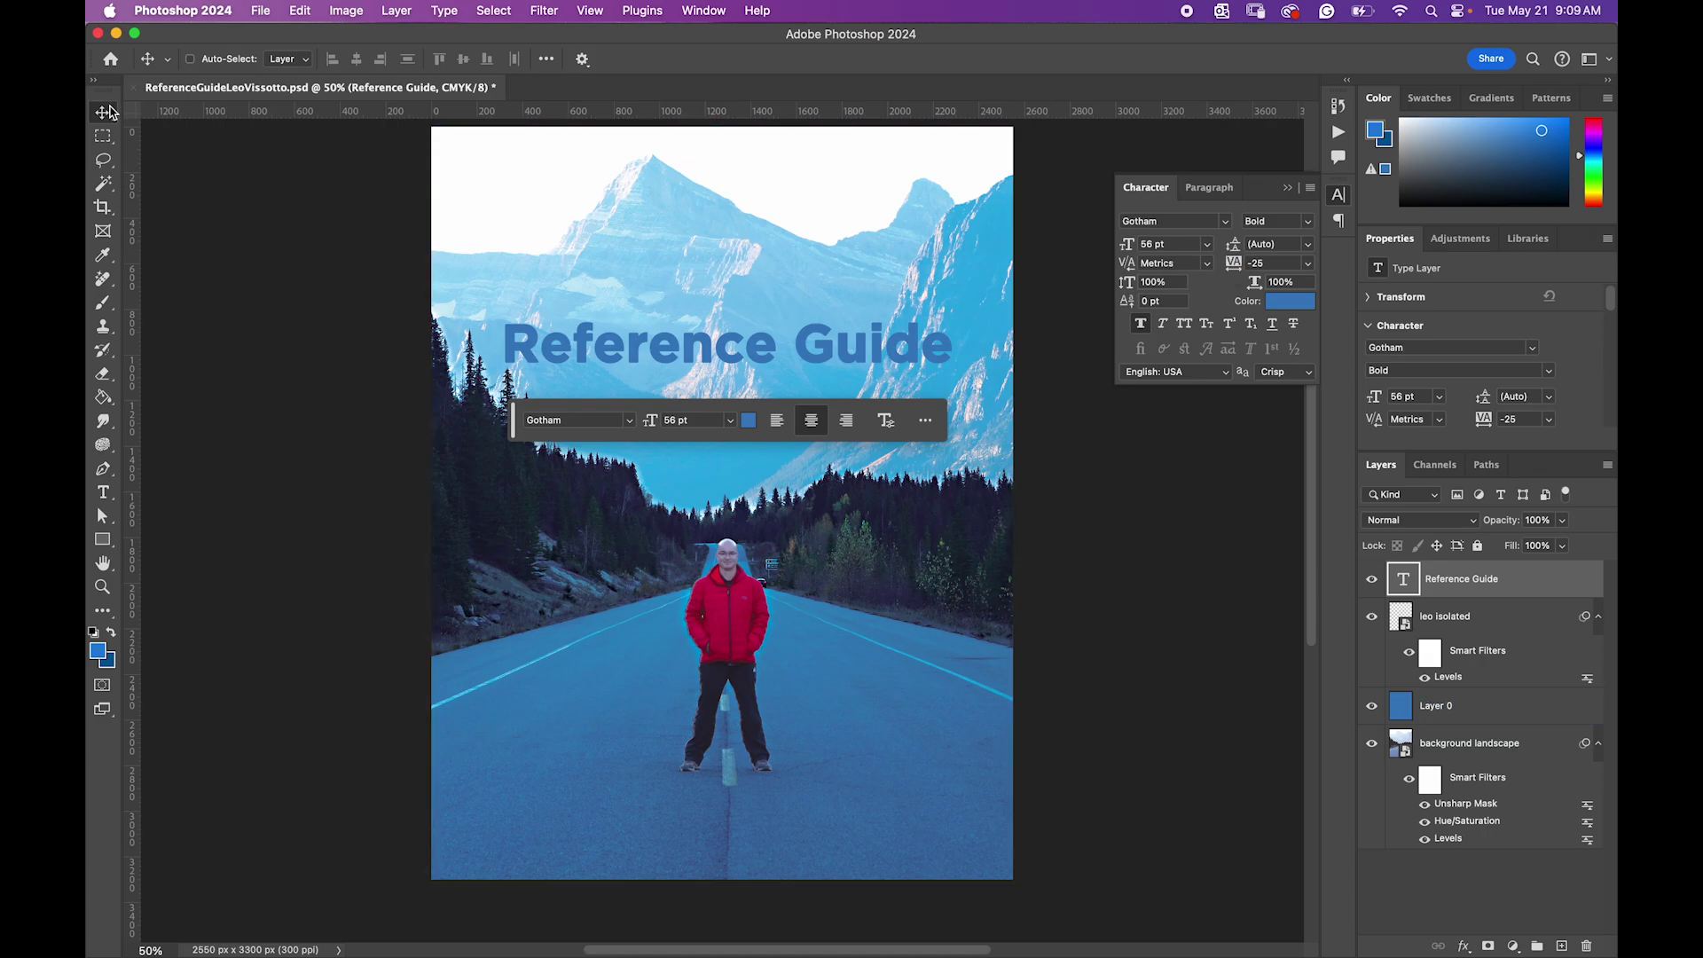
left_click(770, 346)
left_click_drag(770, 346, 774, 319)
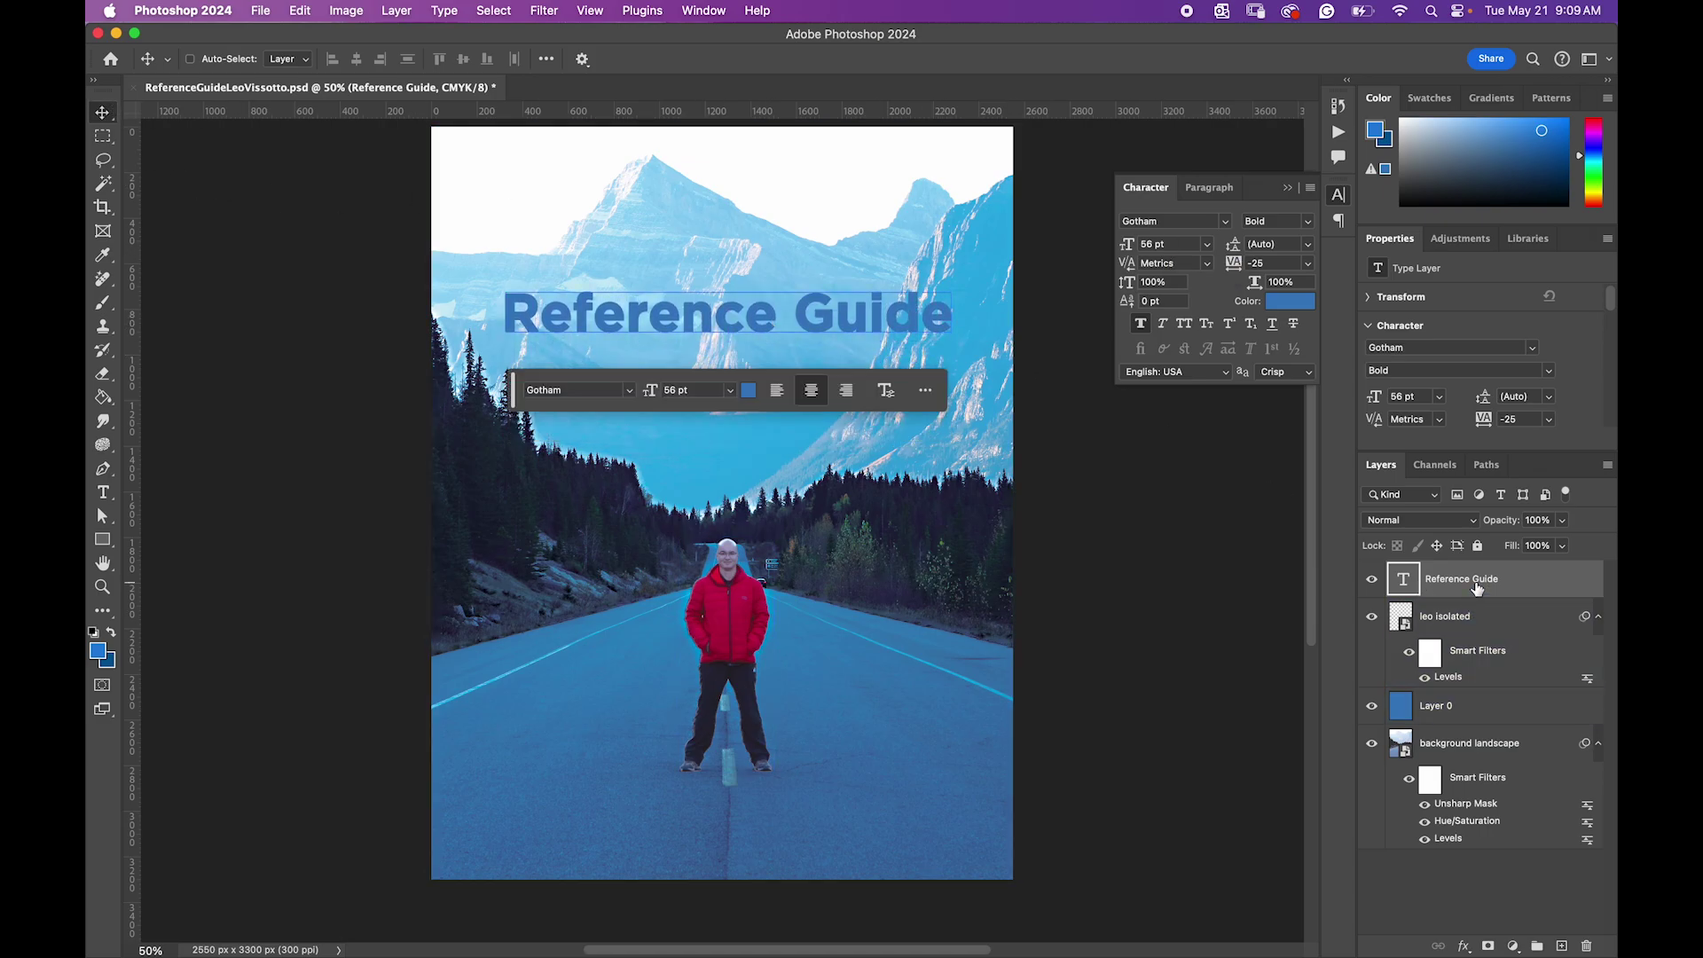
left_click(1463, 946)
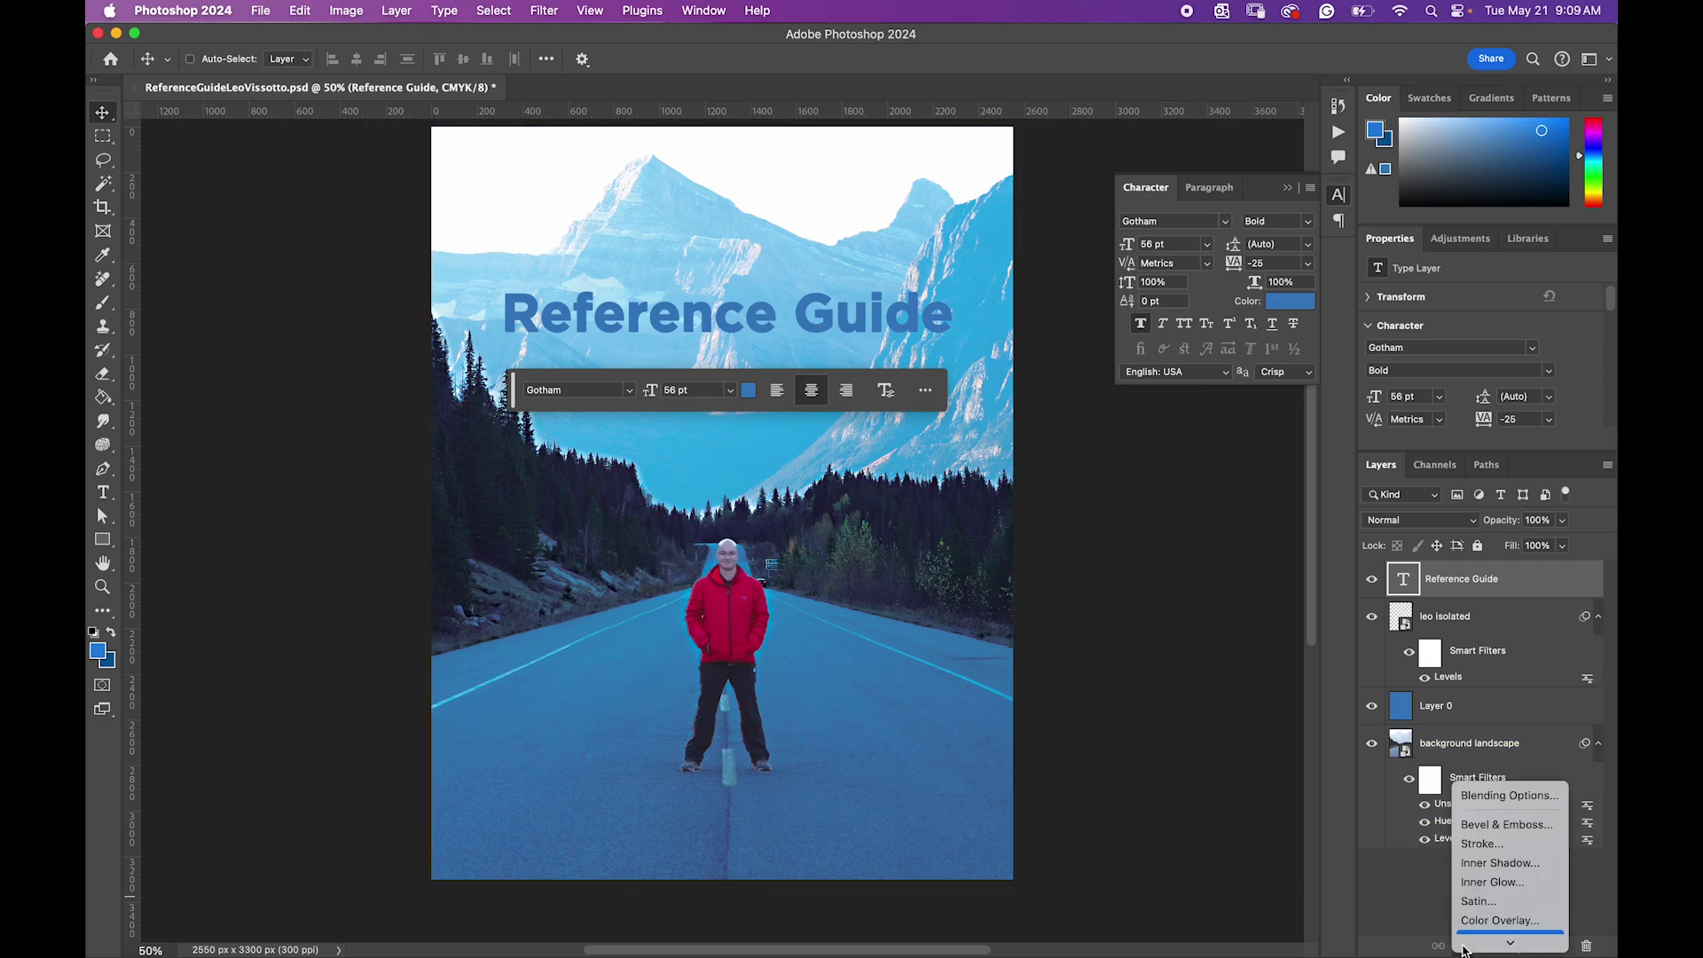
left_click(1402, 910)
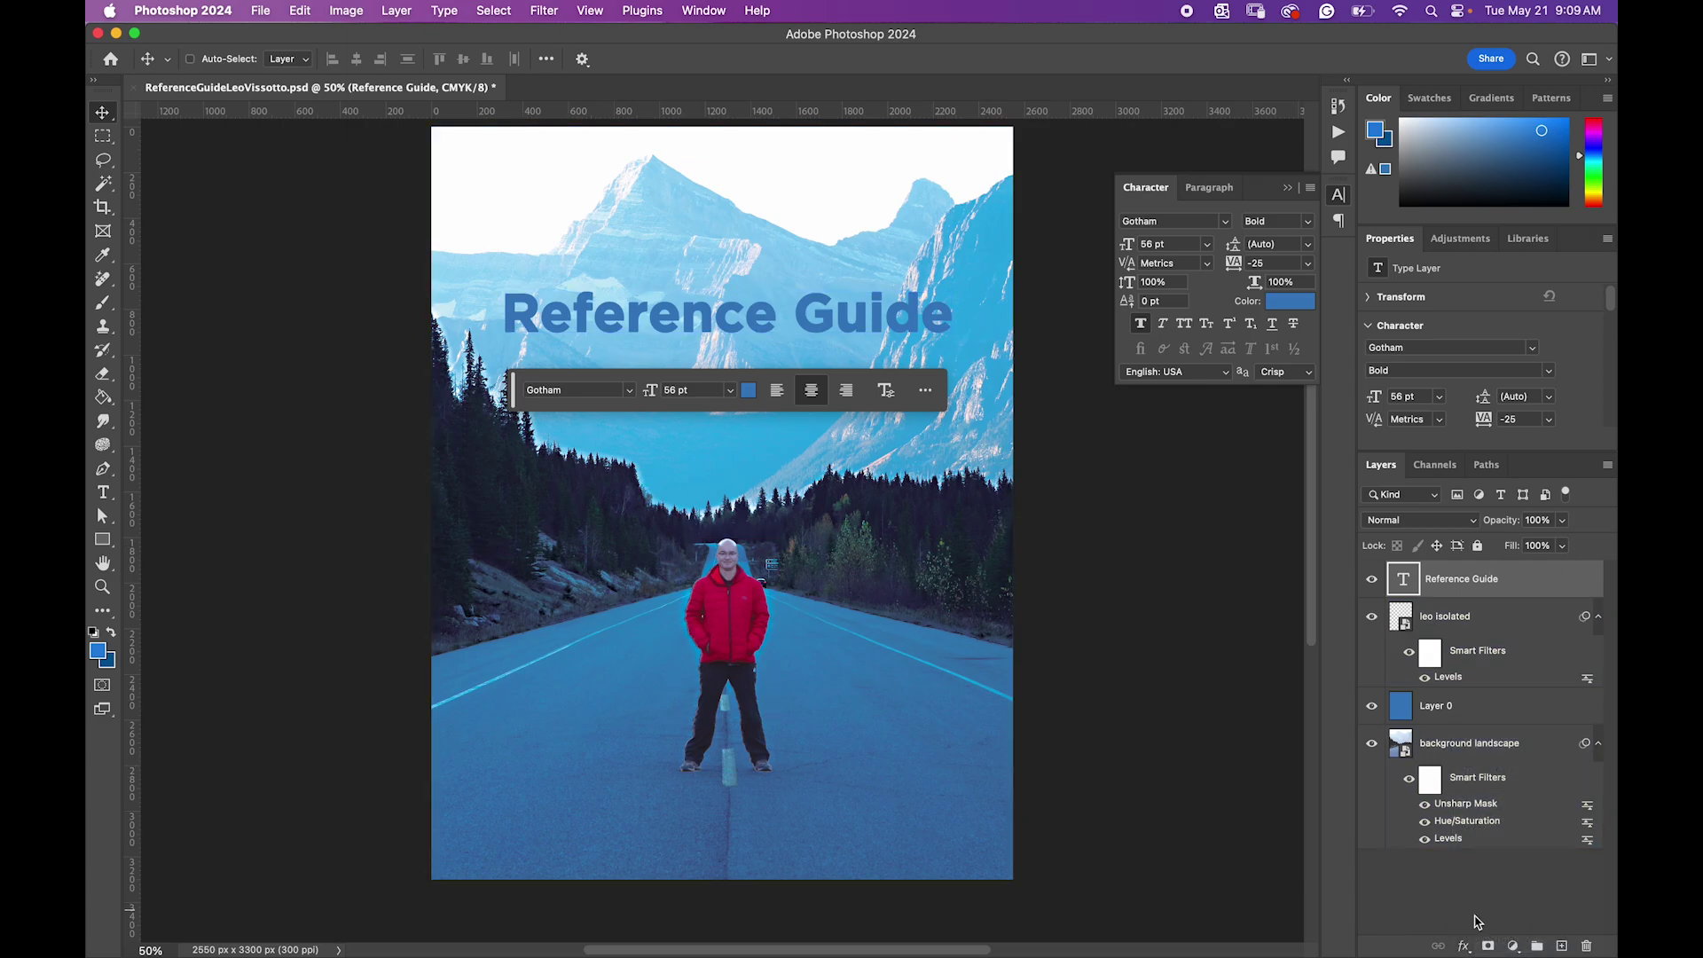
Step: Add a drop shadow to the Reference Guide title with 19% opacity, 7 px distance and 9 px size
left_click(1463, 946)
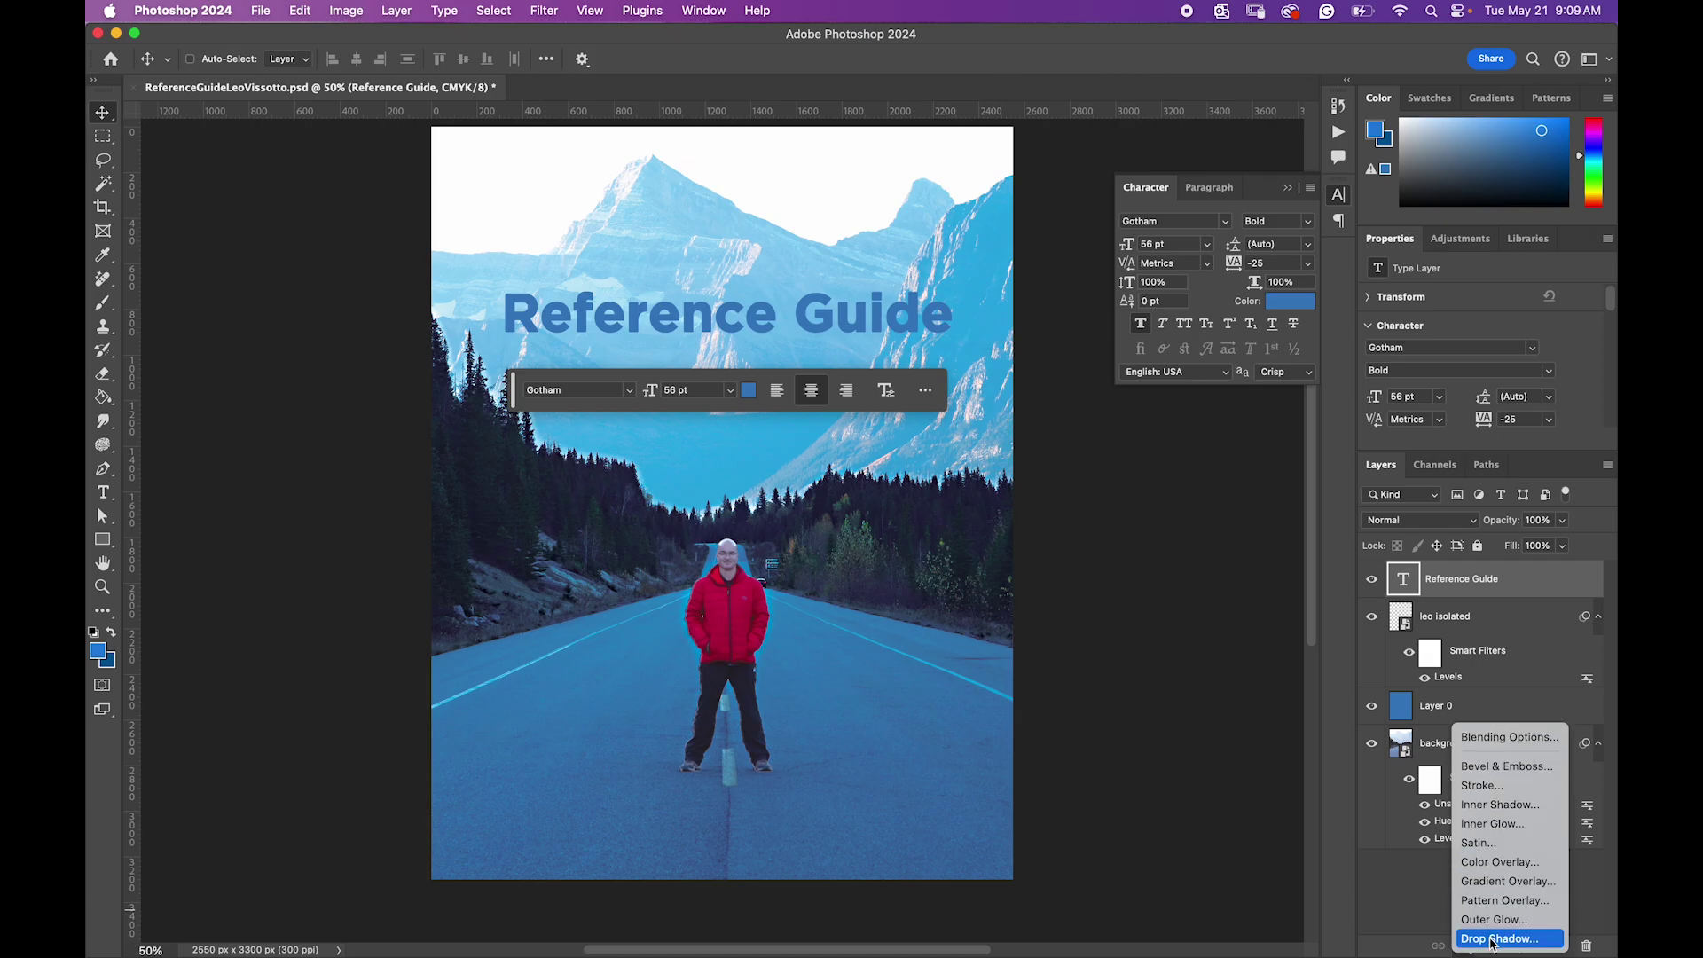
left_click(1494, 940)
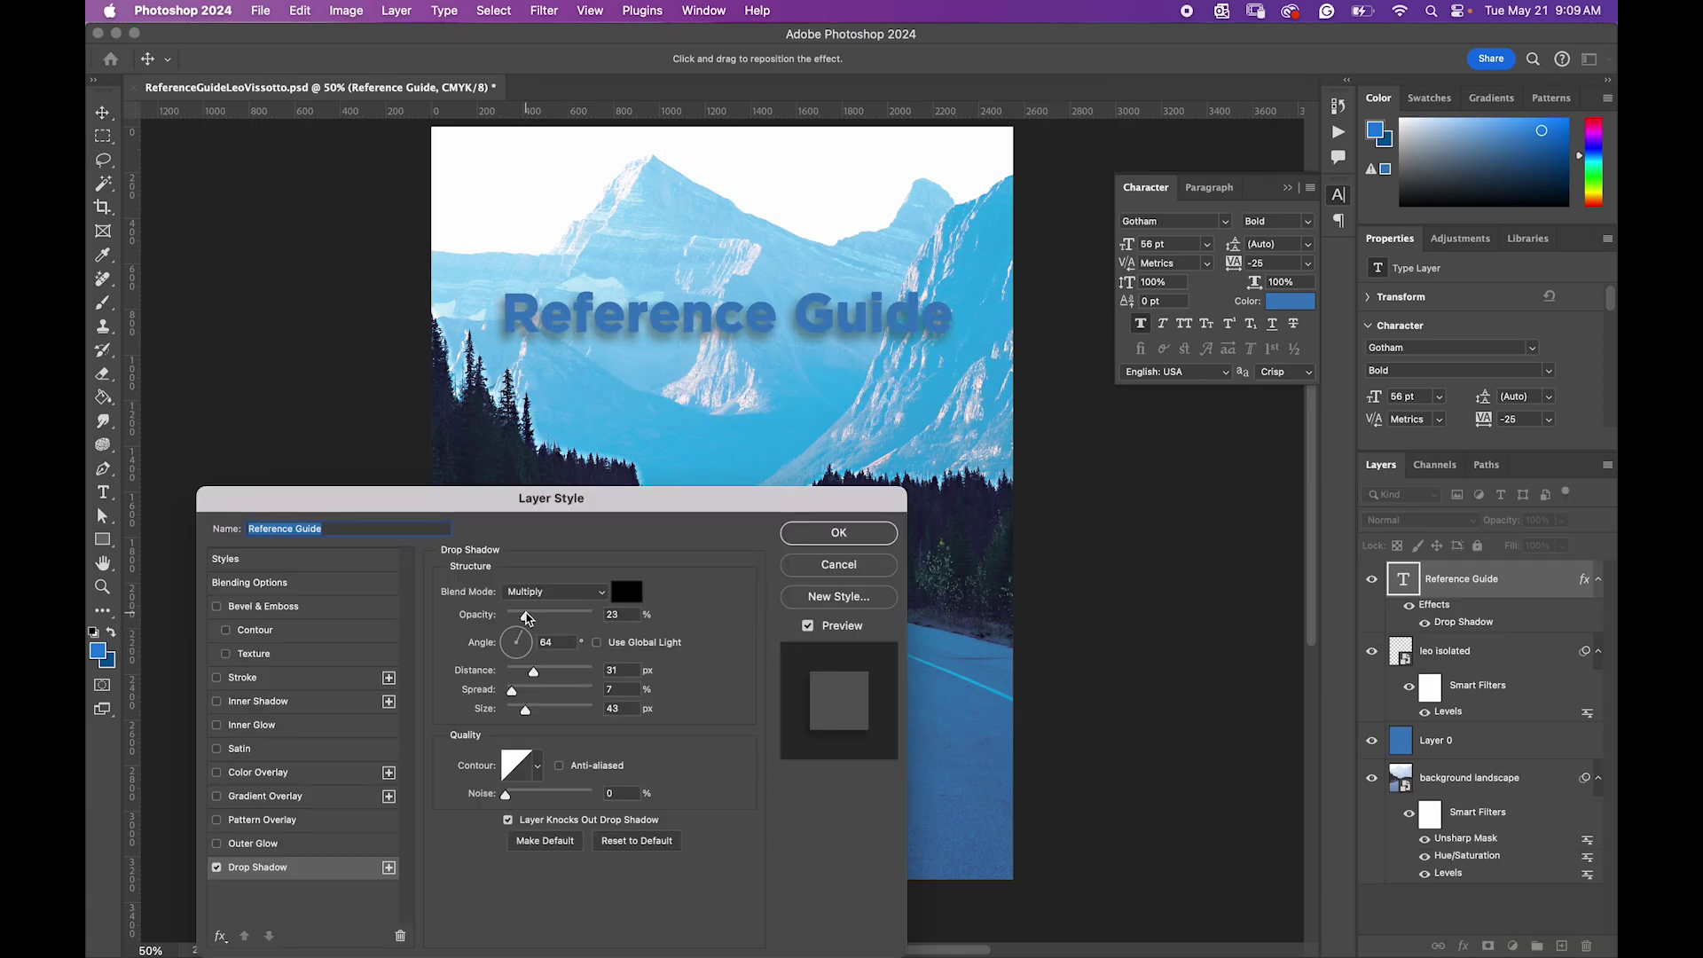
left_click_drag(524, 616, 521, 615)
left_click_drag(524, 709, 514, 676)
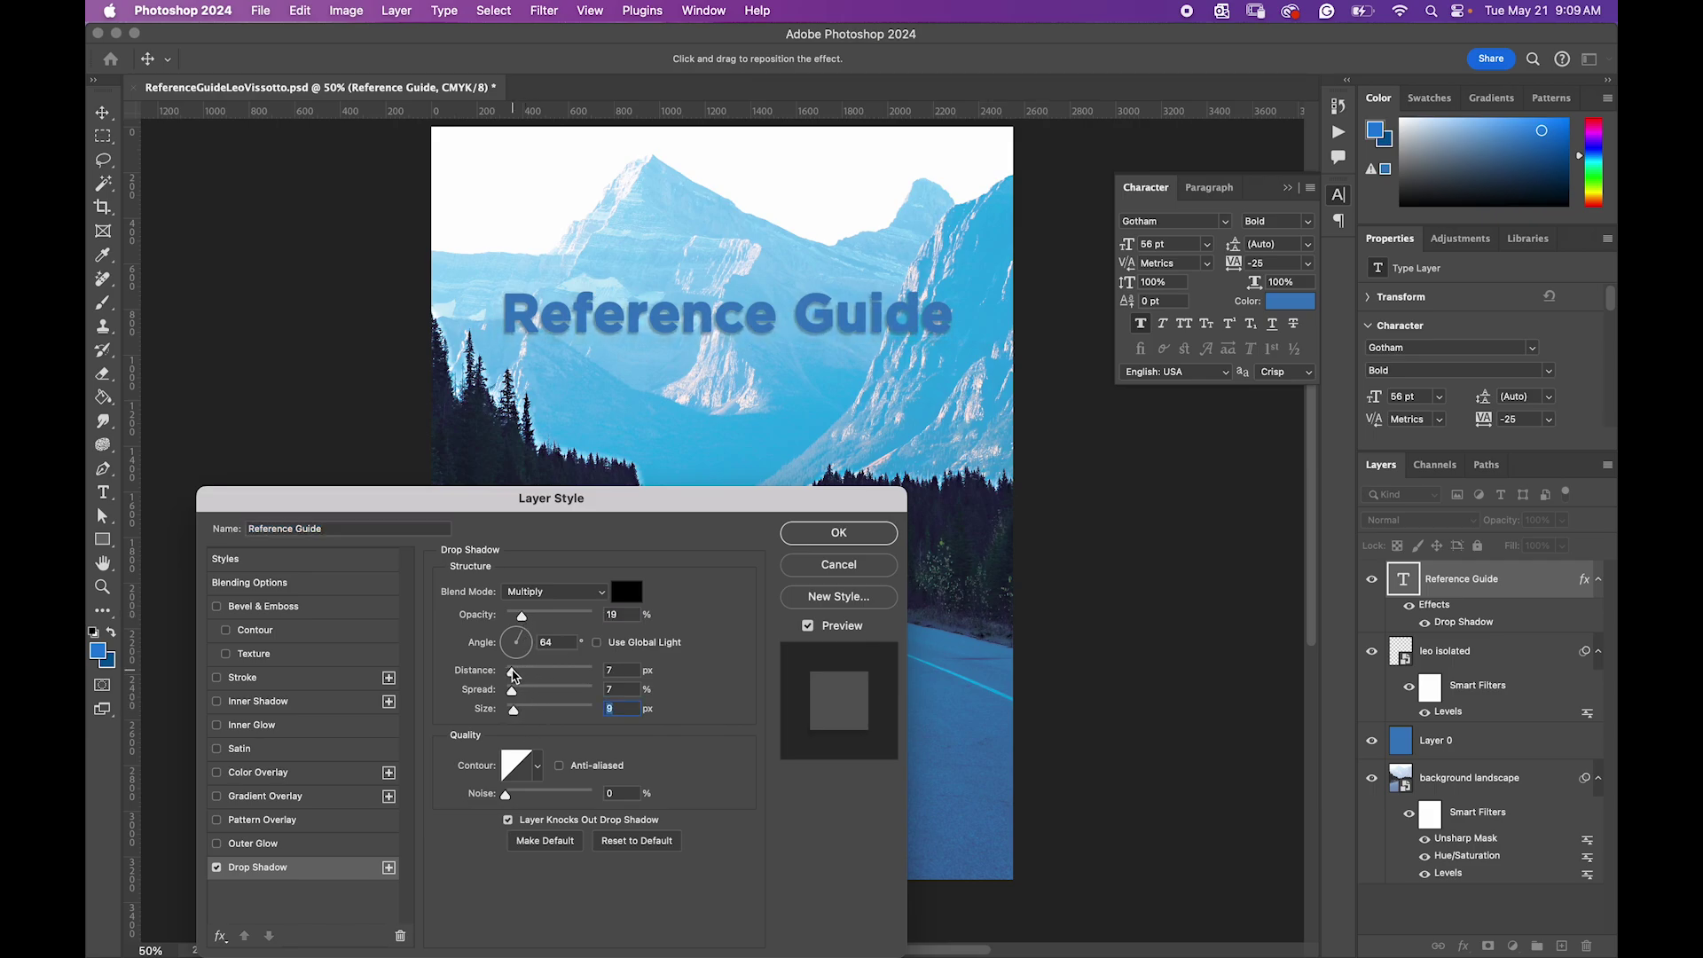
left_click(512, 676)
Step: Turn off the title's drop shadow and add an outside stroke with a size of 9 px
left_click(217, 868)
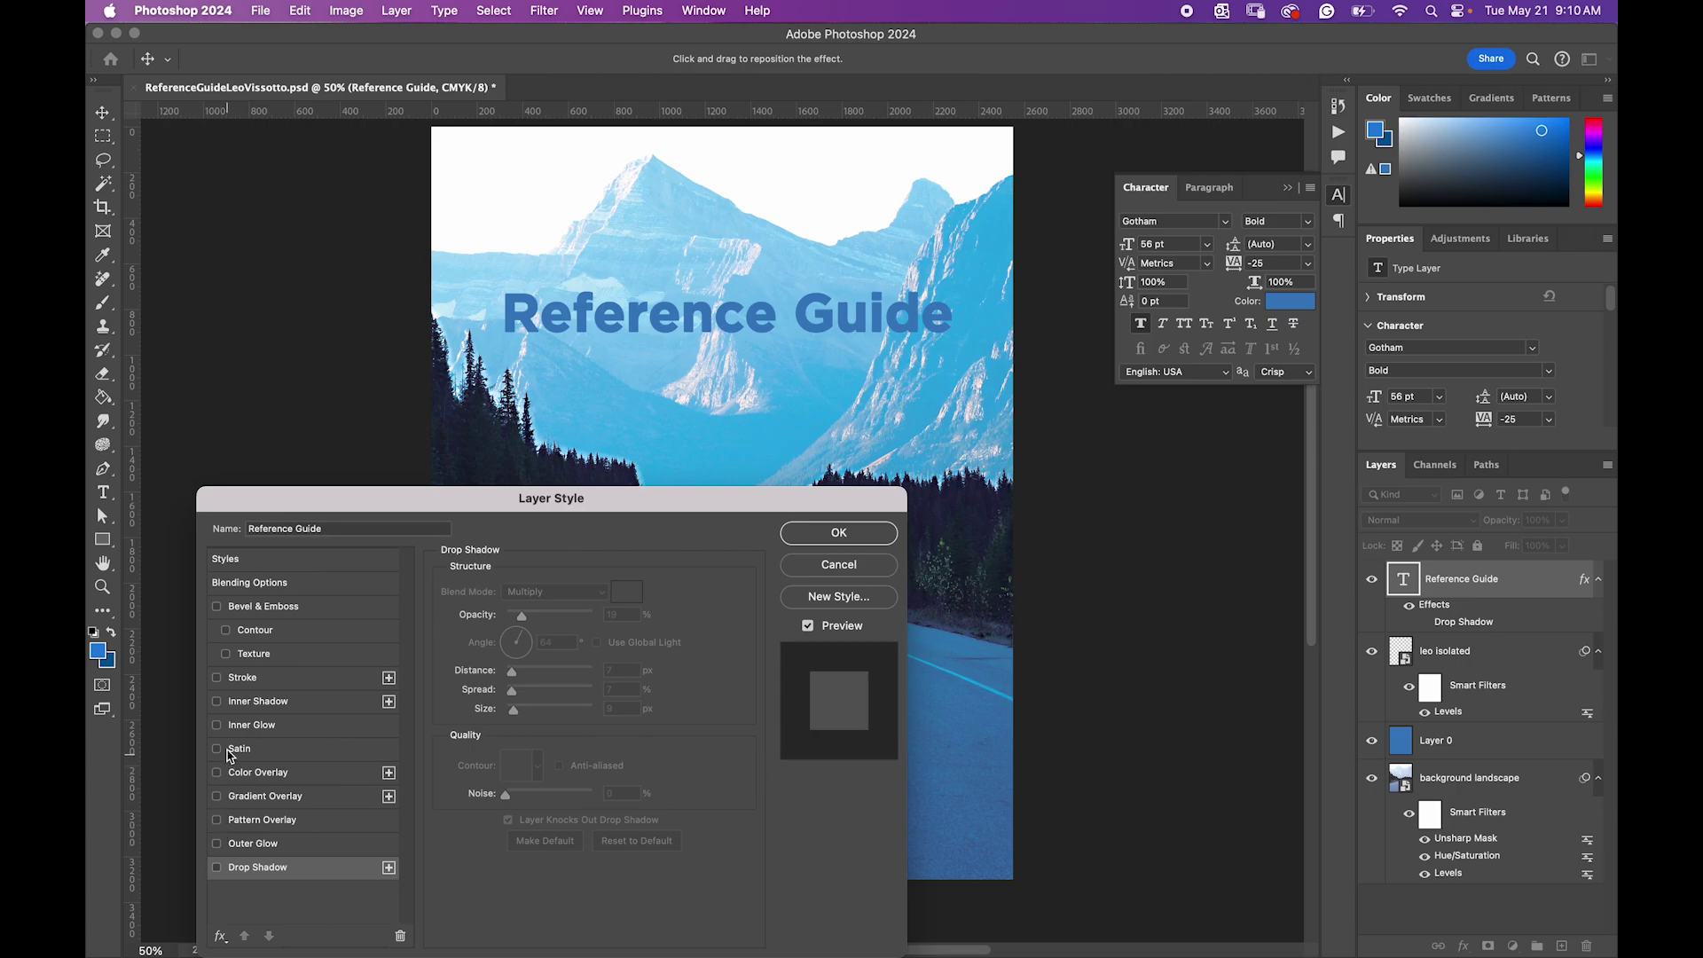
left_click(217, 678)
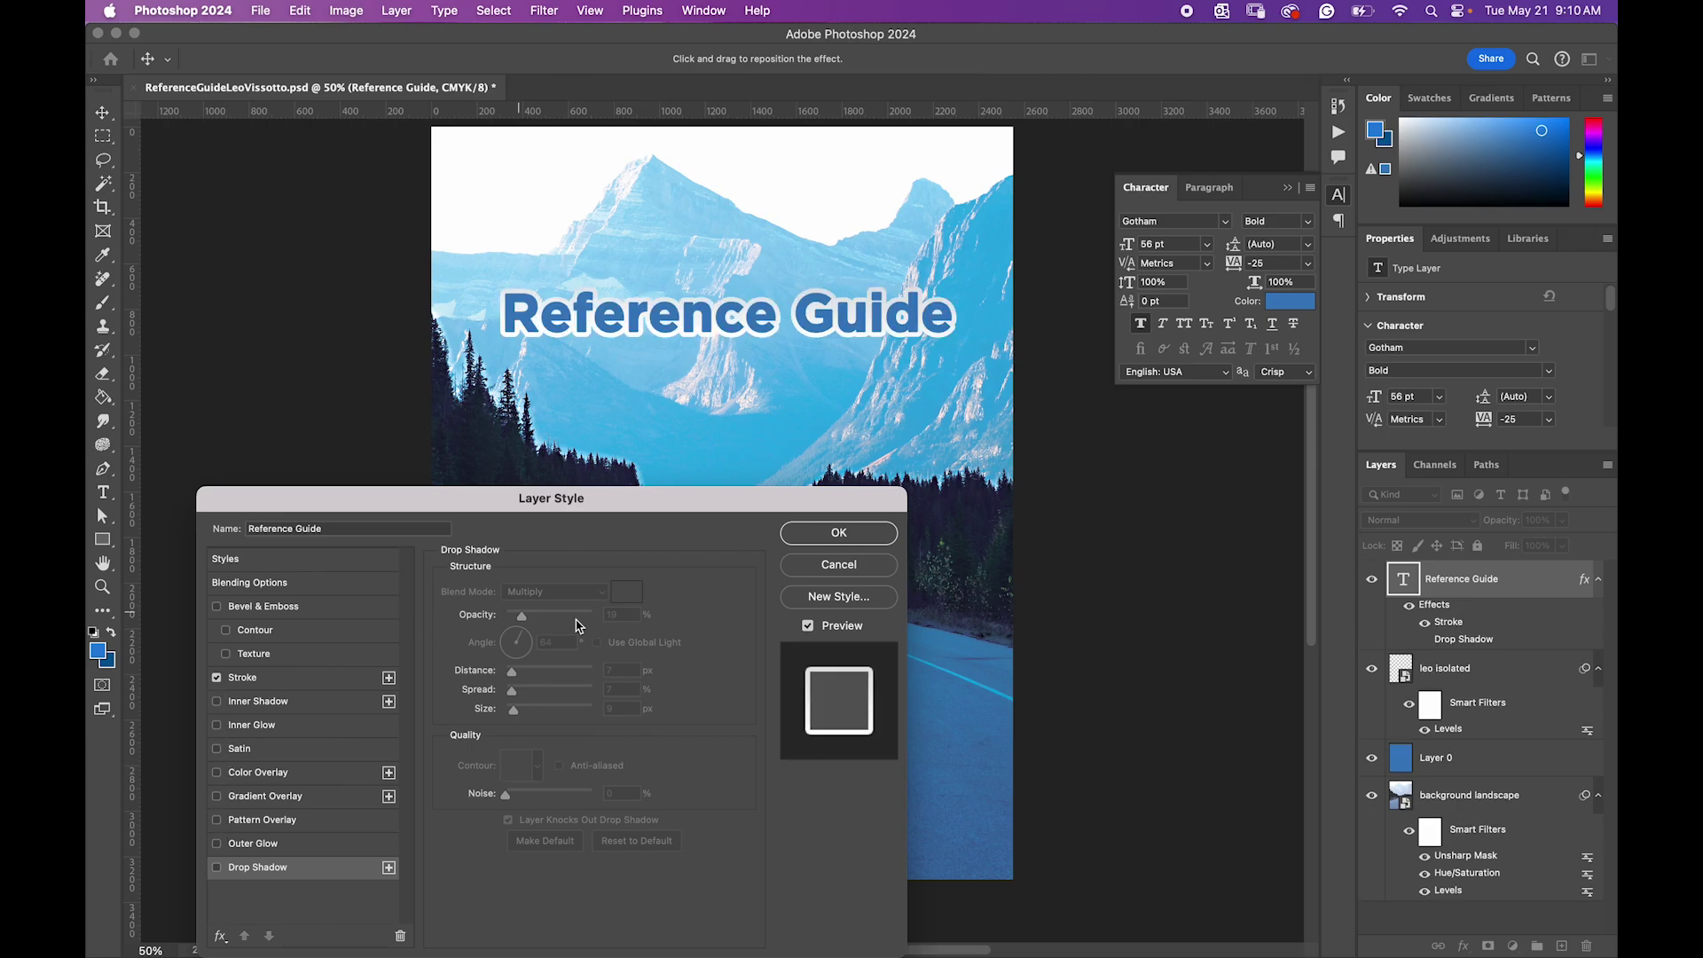
left_click(266, 679)
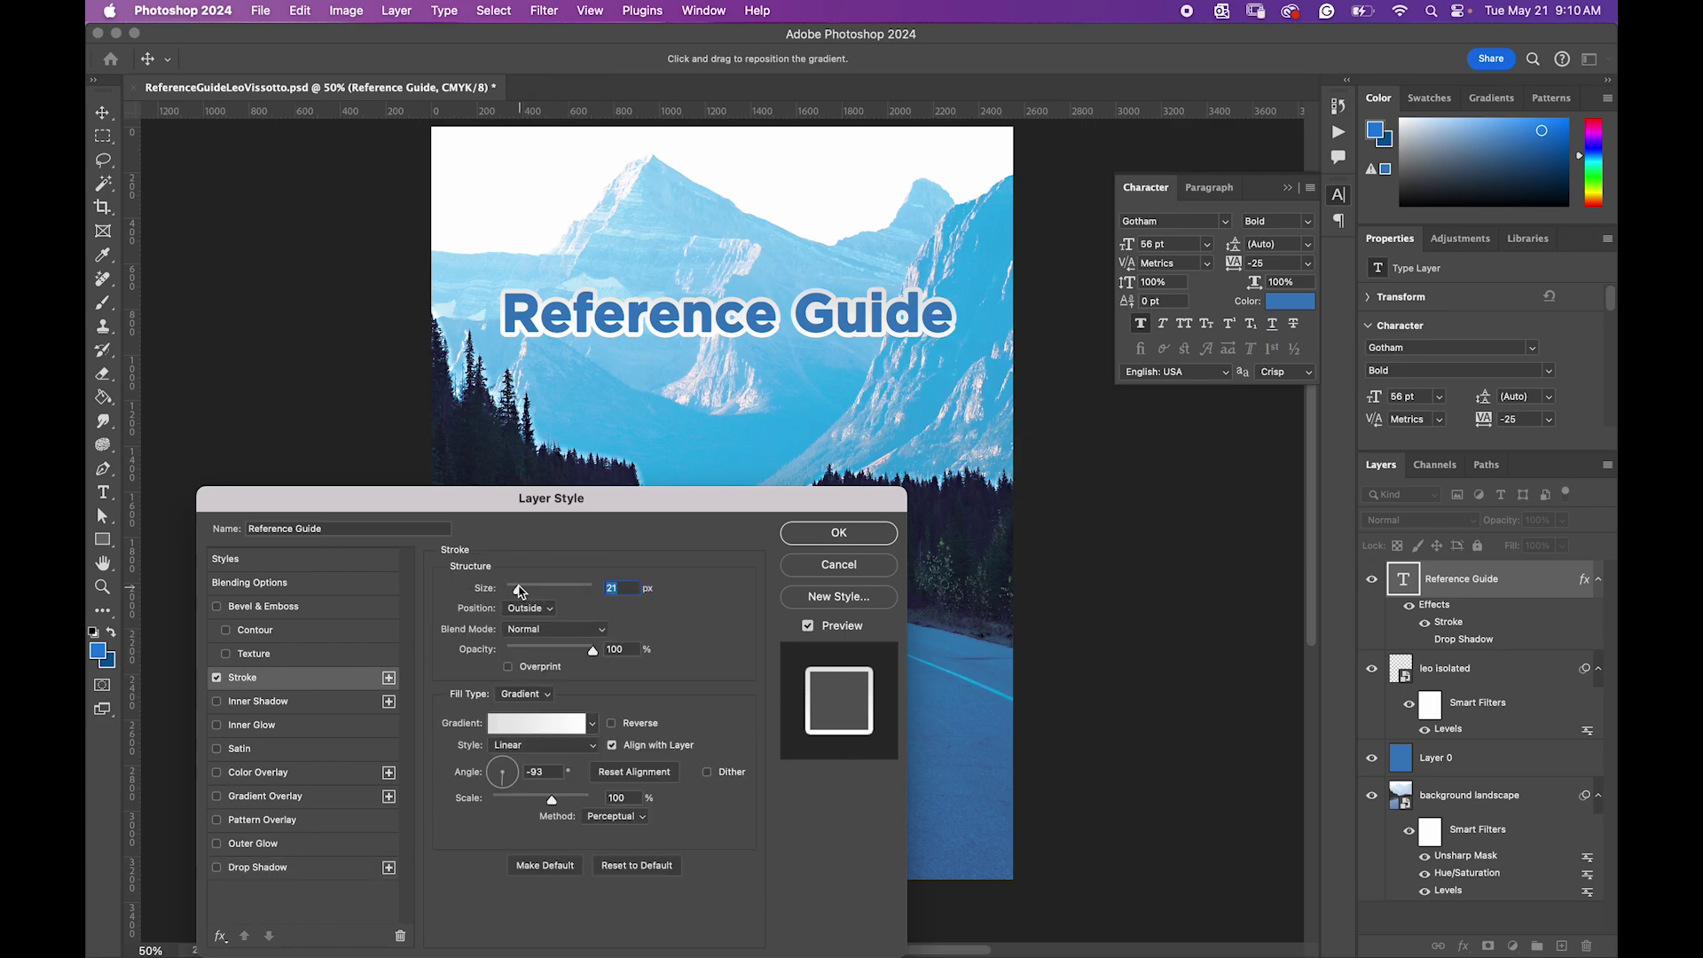
left_click_drag(519, 593, 515, 594)
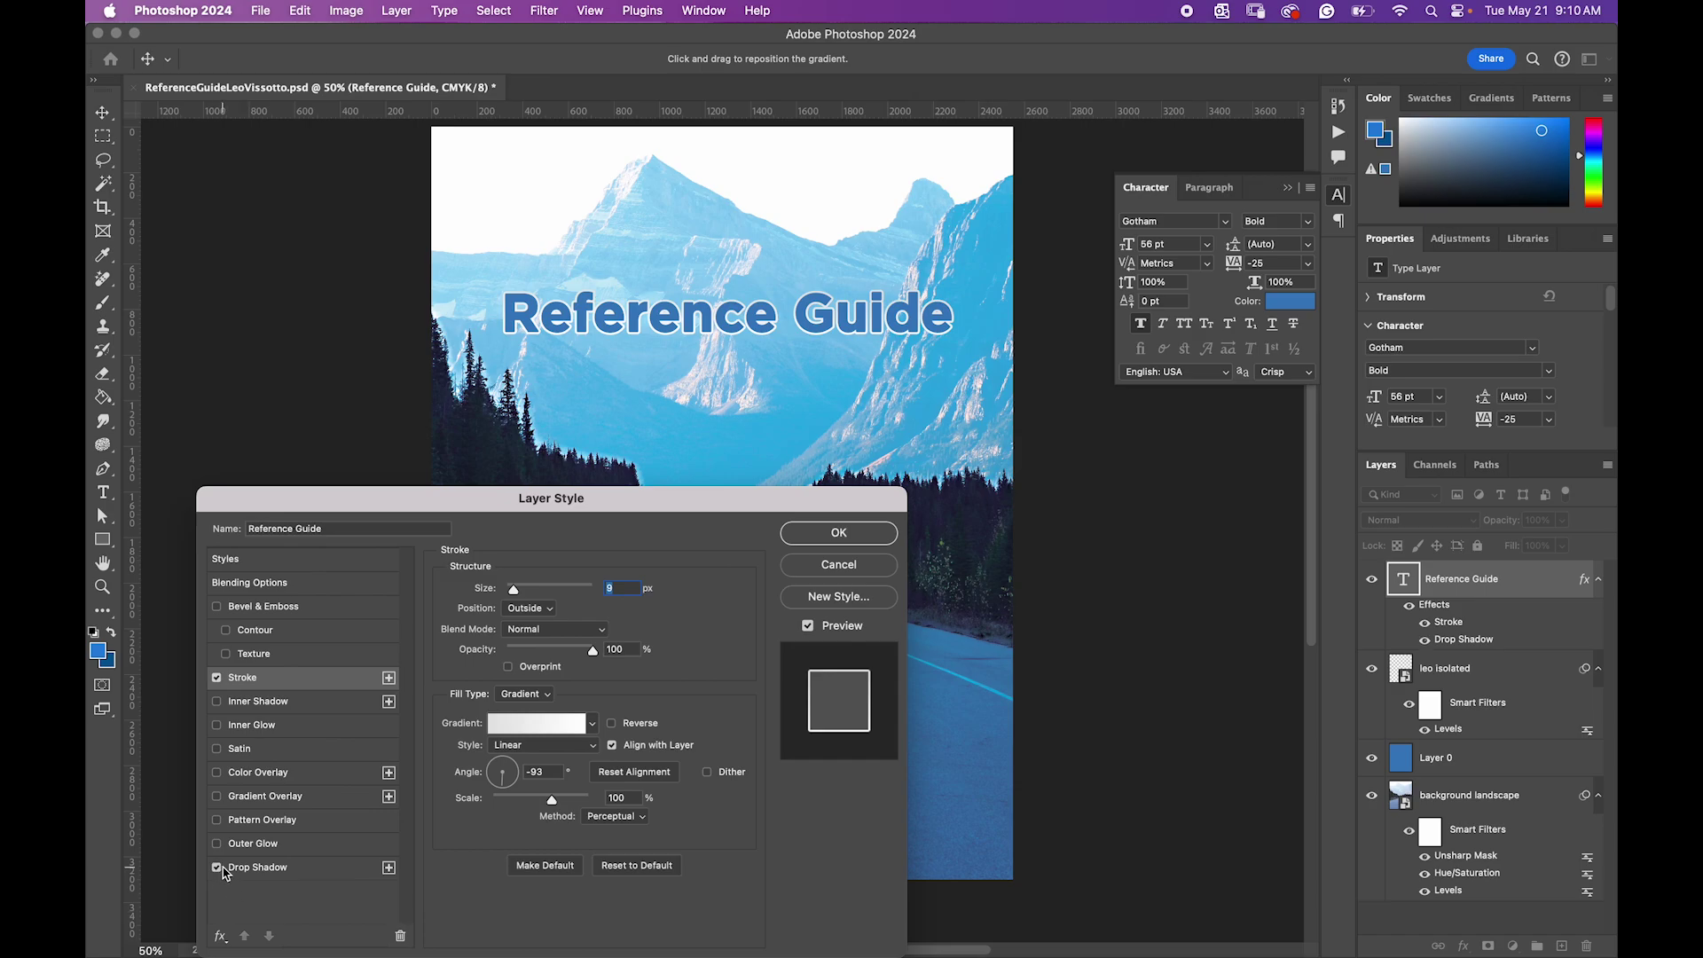
Step: Re-enable the title's drop shadow, set distance 34 px, size 10 px and angle 46°, and apply the layer style
left_click(250, 868)
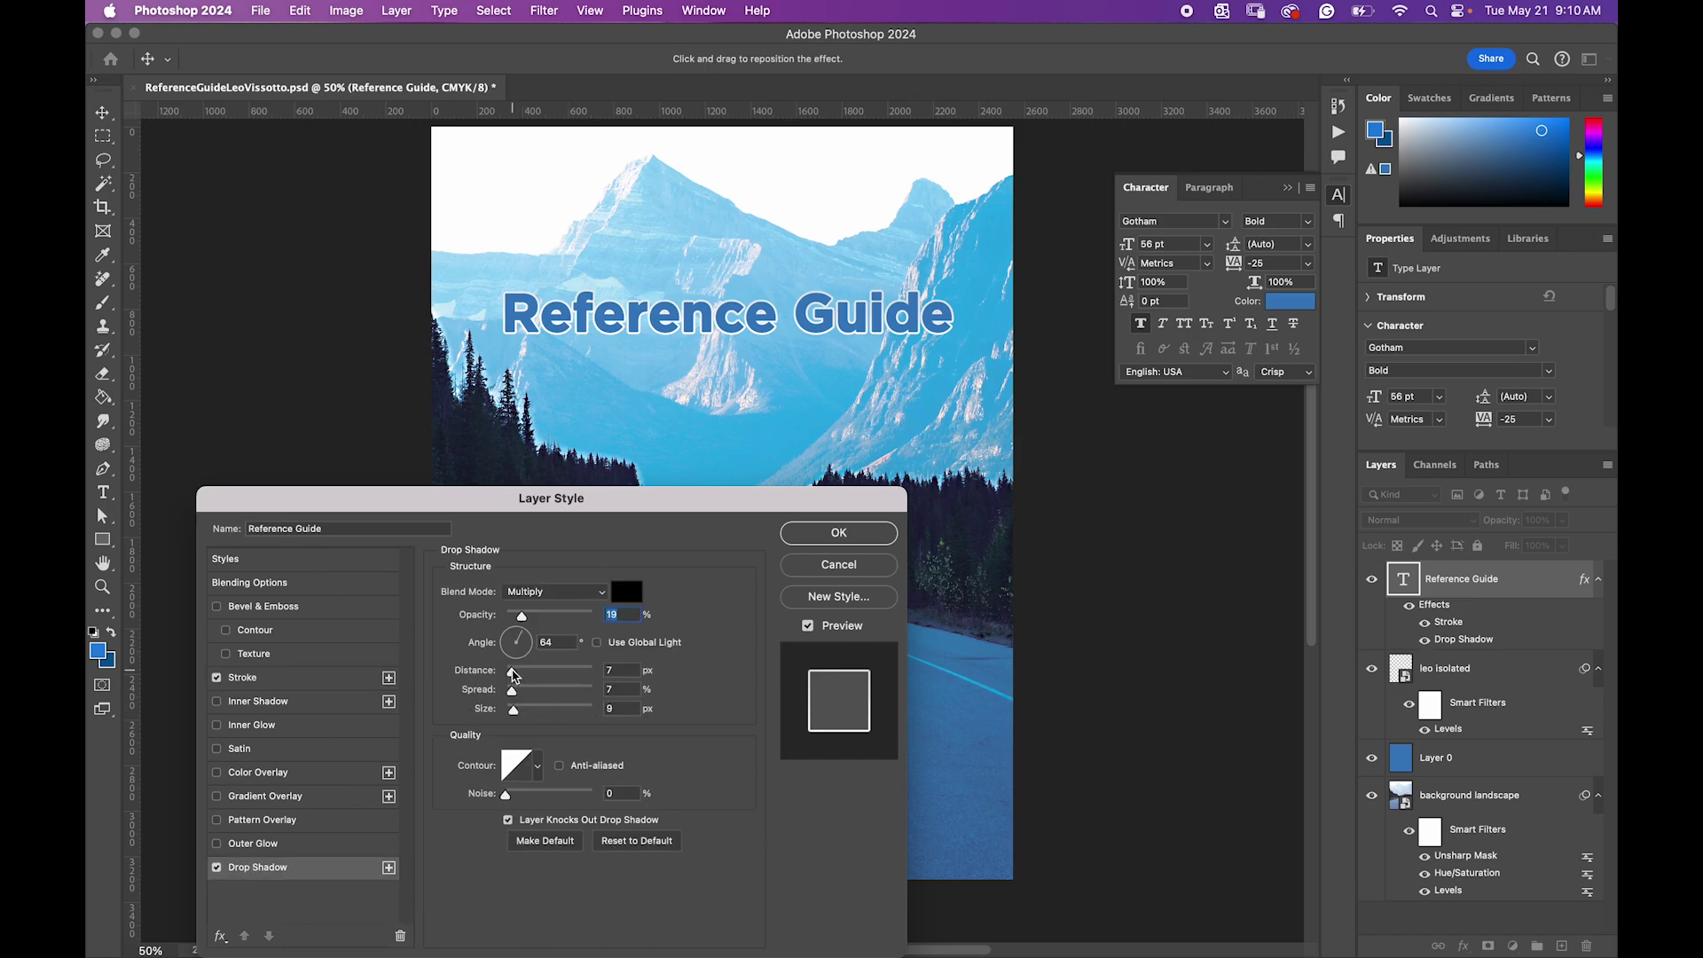
left_click_drag(515, 674, 539, 677)
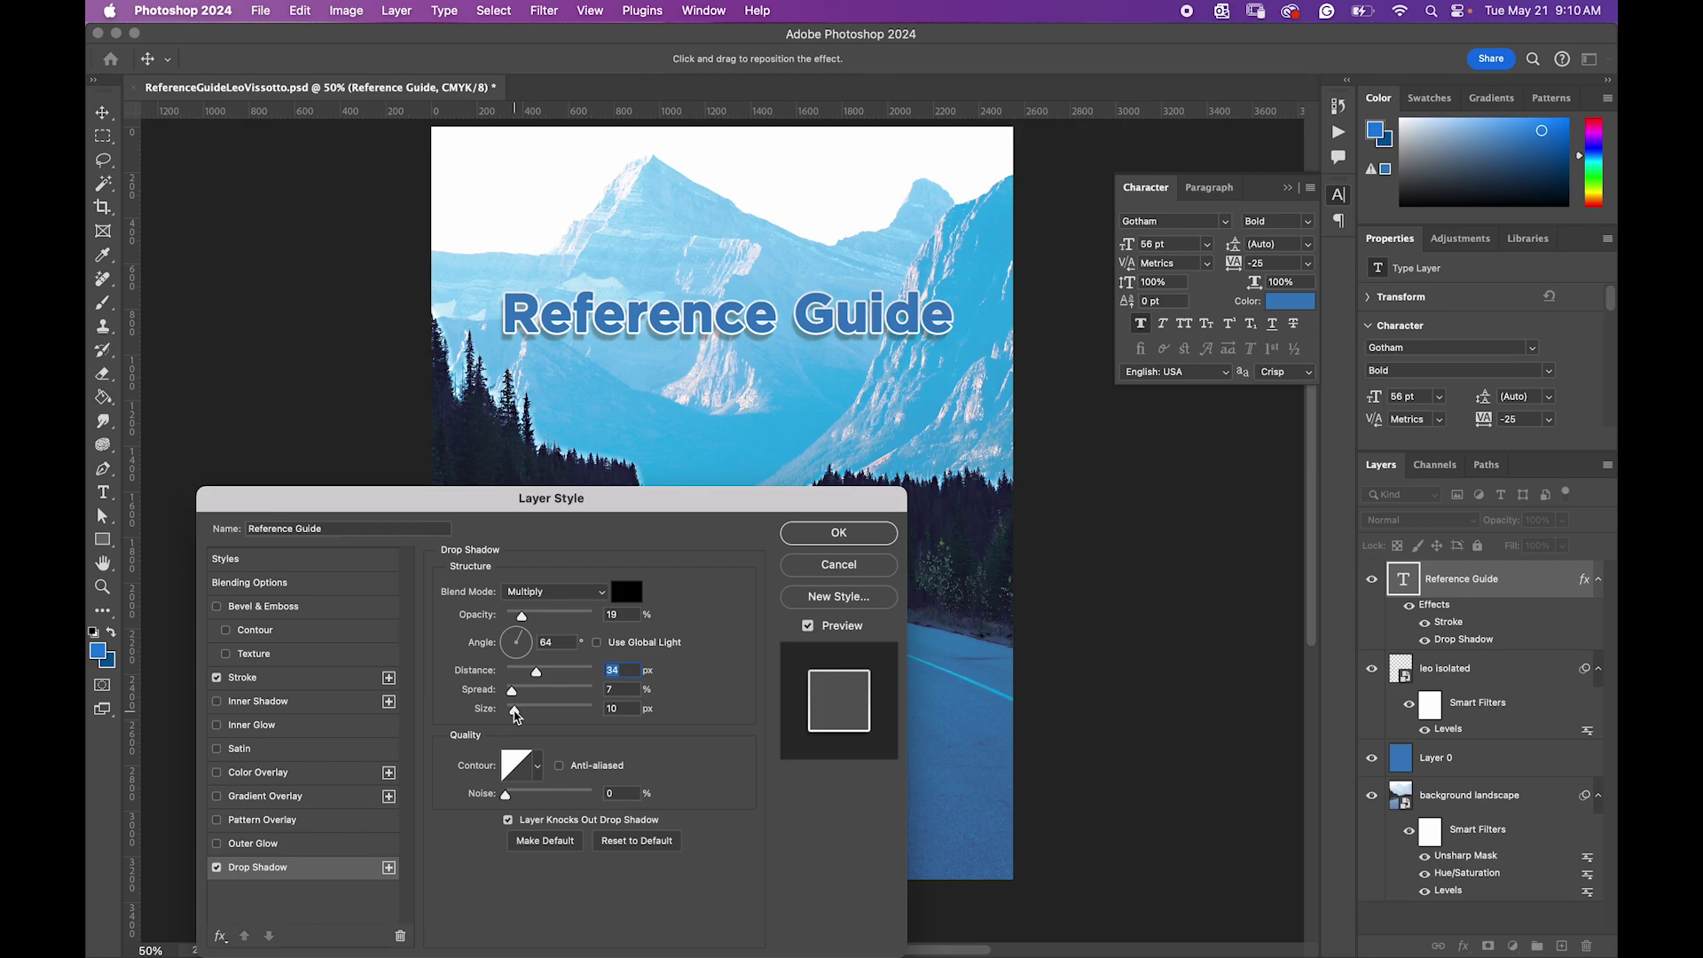
left_click(515, 711)
left_click(539, 644)
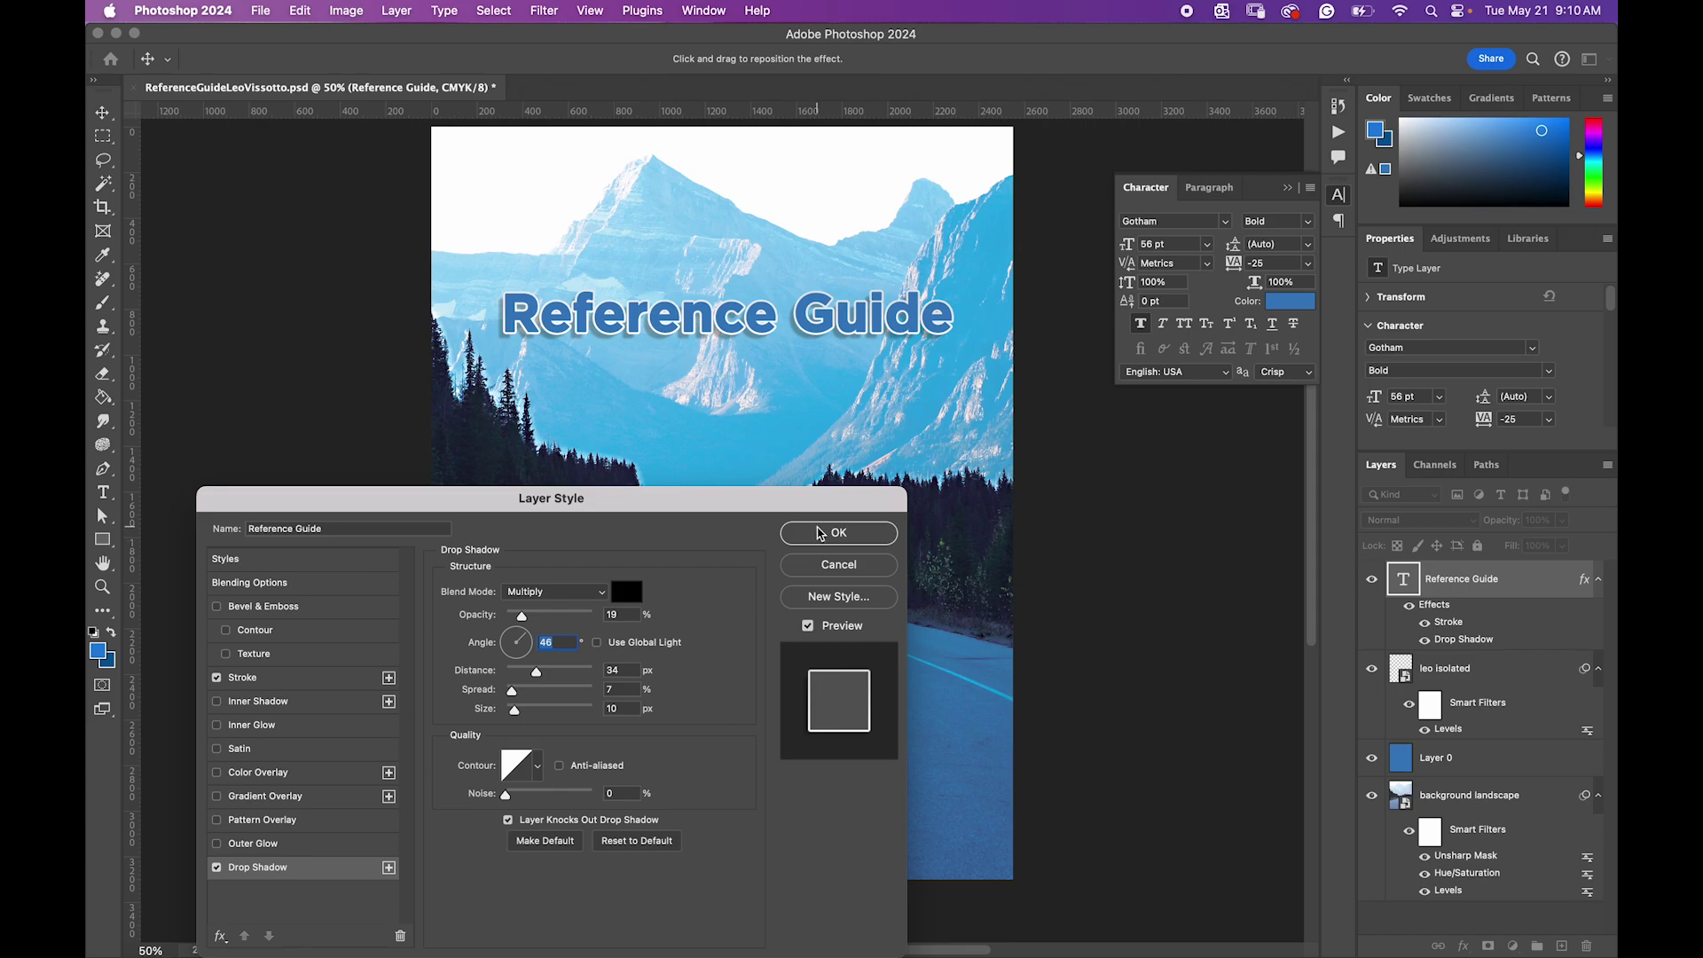
left_click(822, 533)
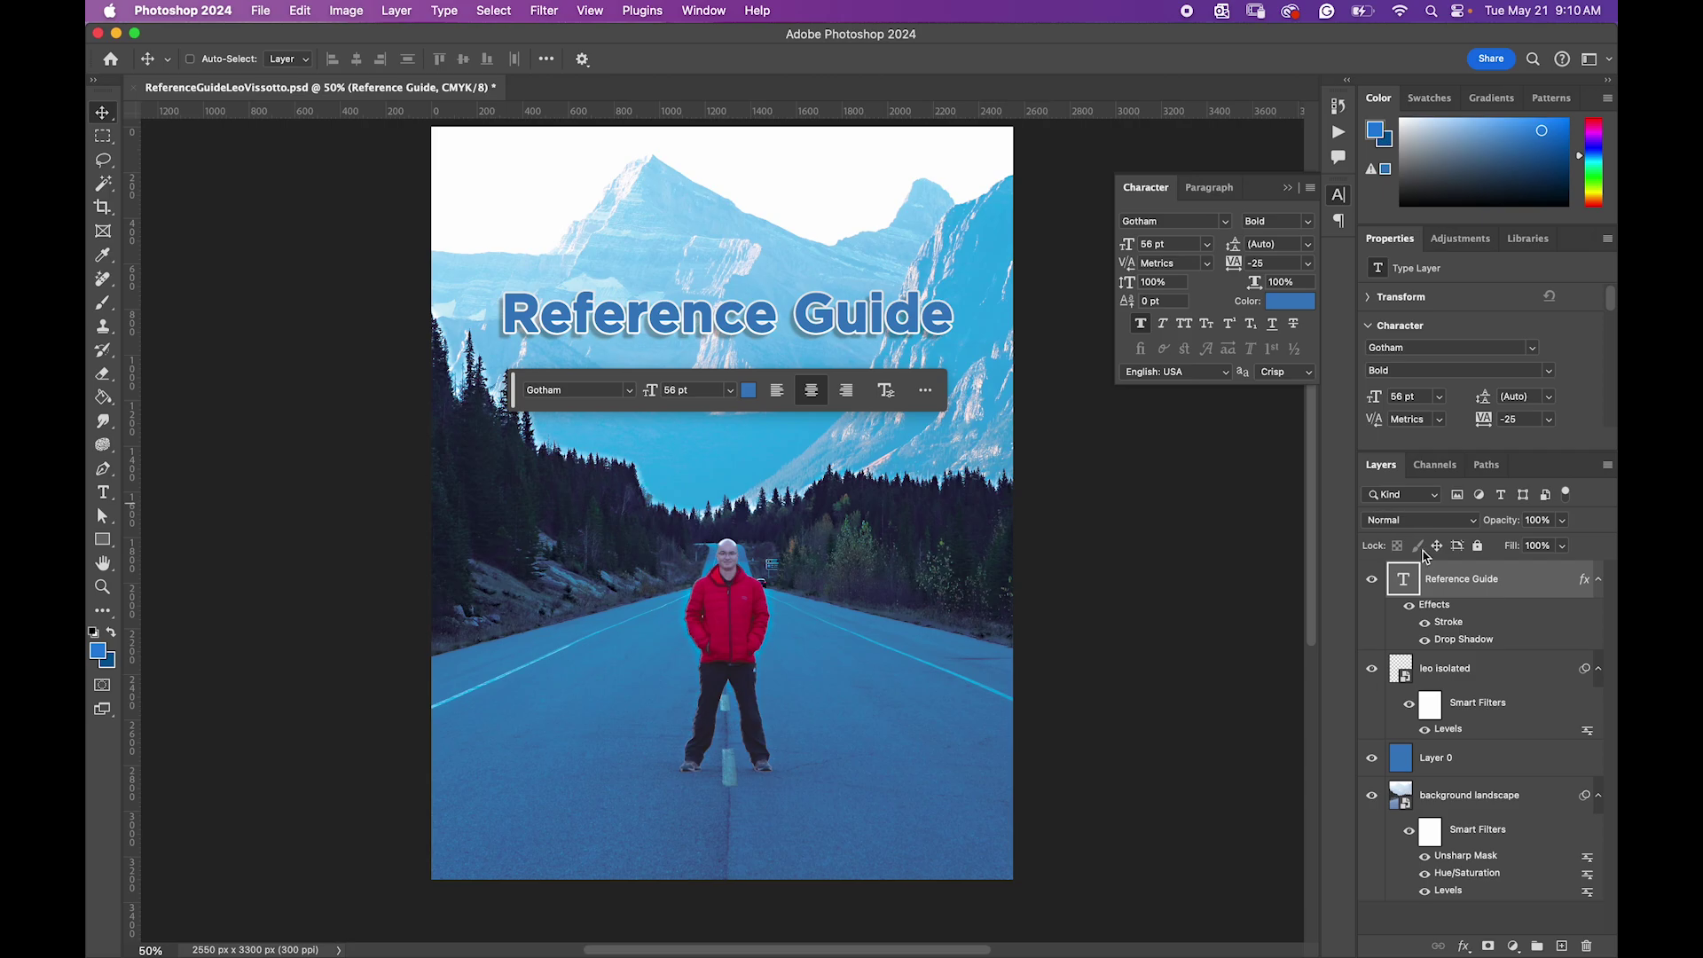
Step: Duplicate the Reference Guide title layer and move the copy straight down onto the road below the man's feet
left_click_drag(1454, 581, 1559, 944)
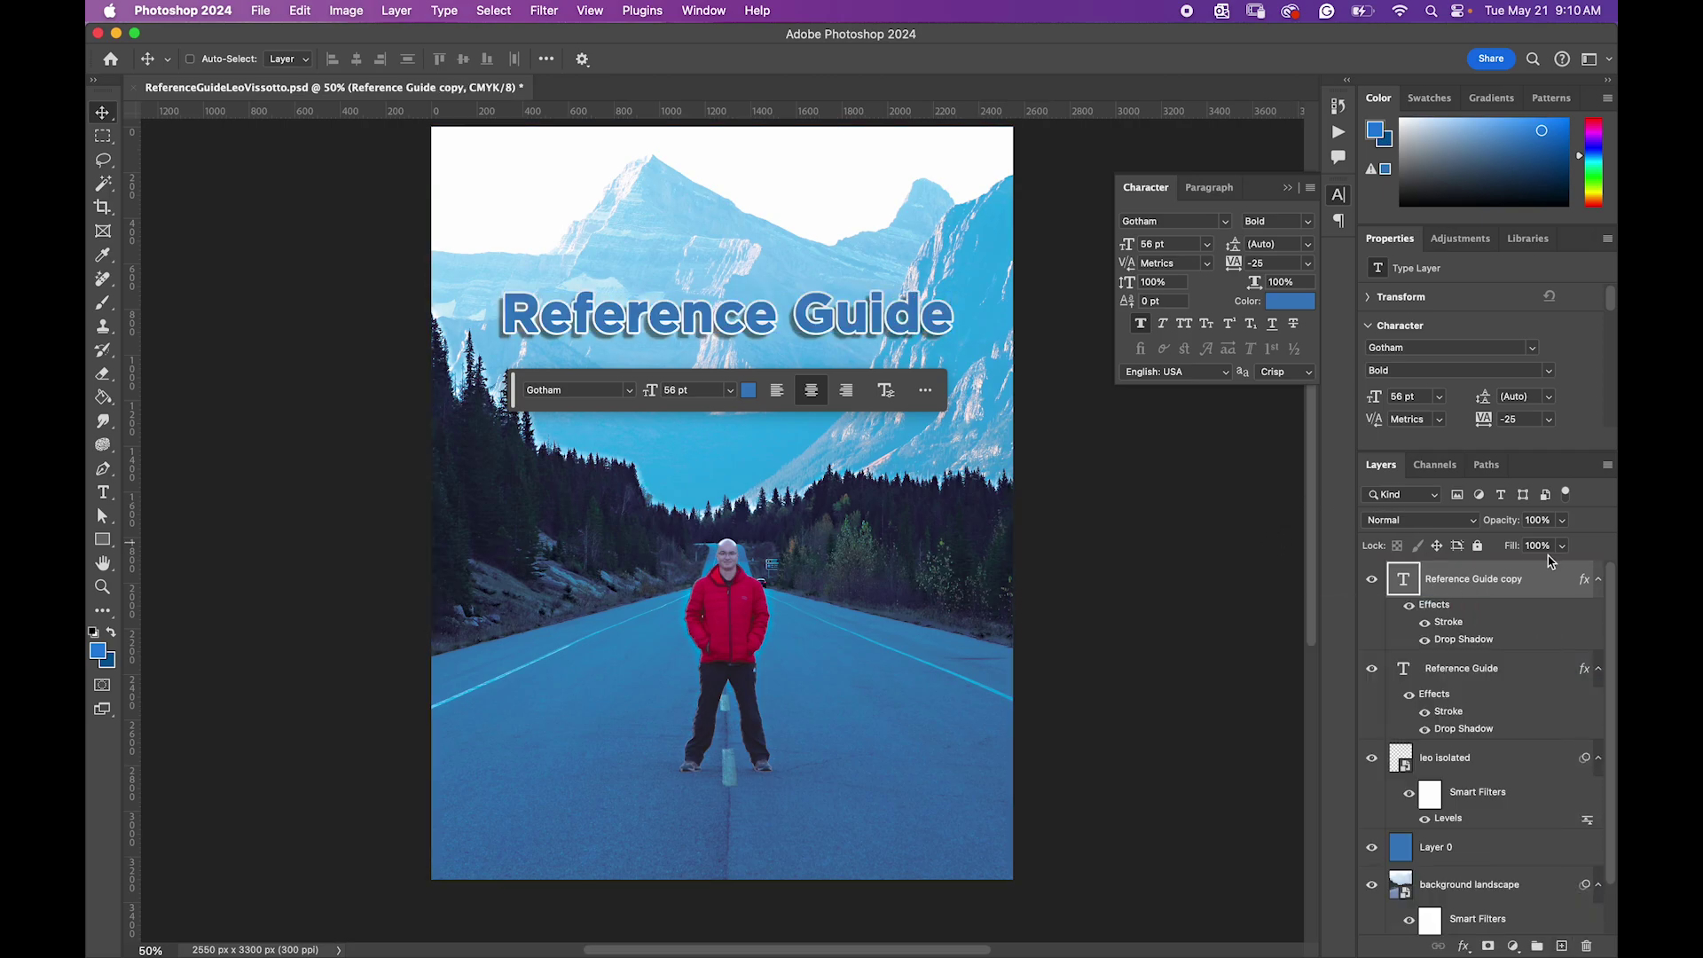
left_click(1485, 594)
left_click_drag(860, 315, 848, 805)
Step: Replace the copied title's text with the author's full name and set its font size to 30 pt
key("t")
triple_click(847, 807)
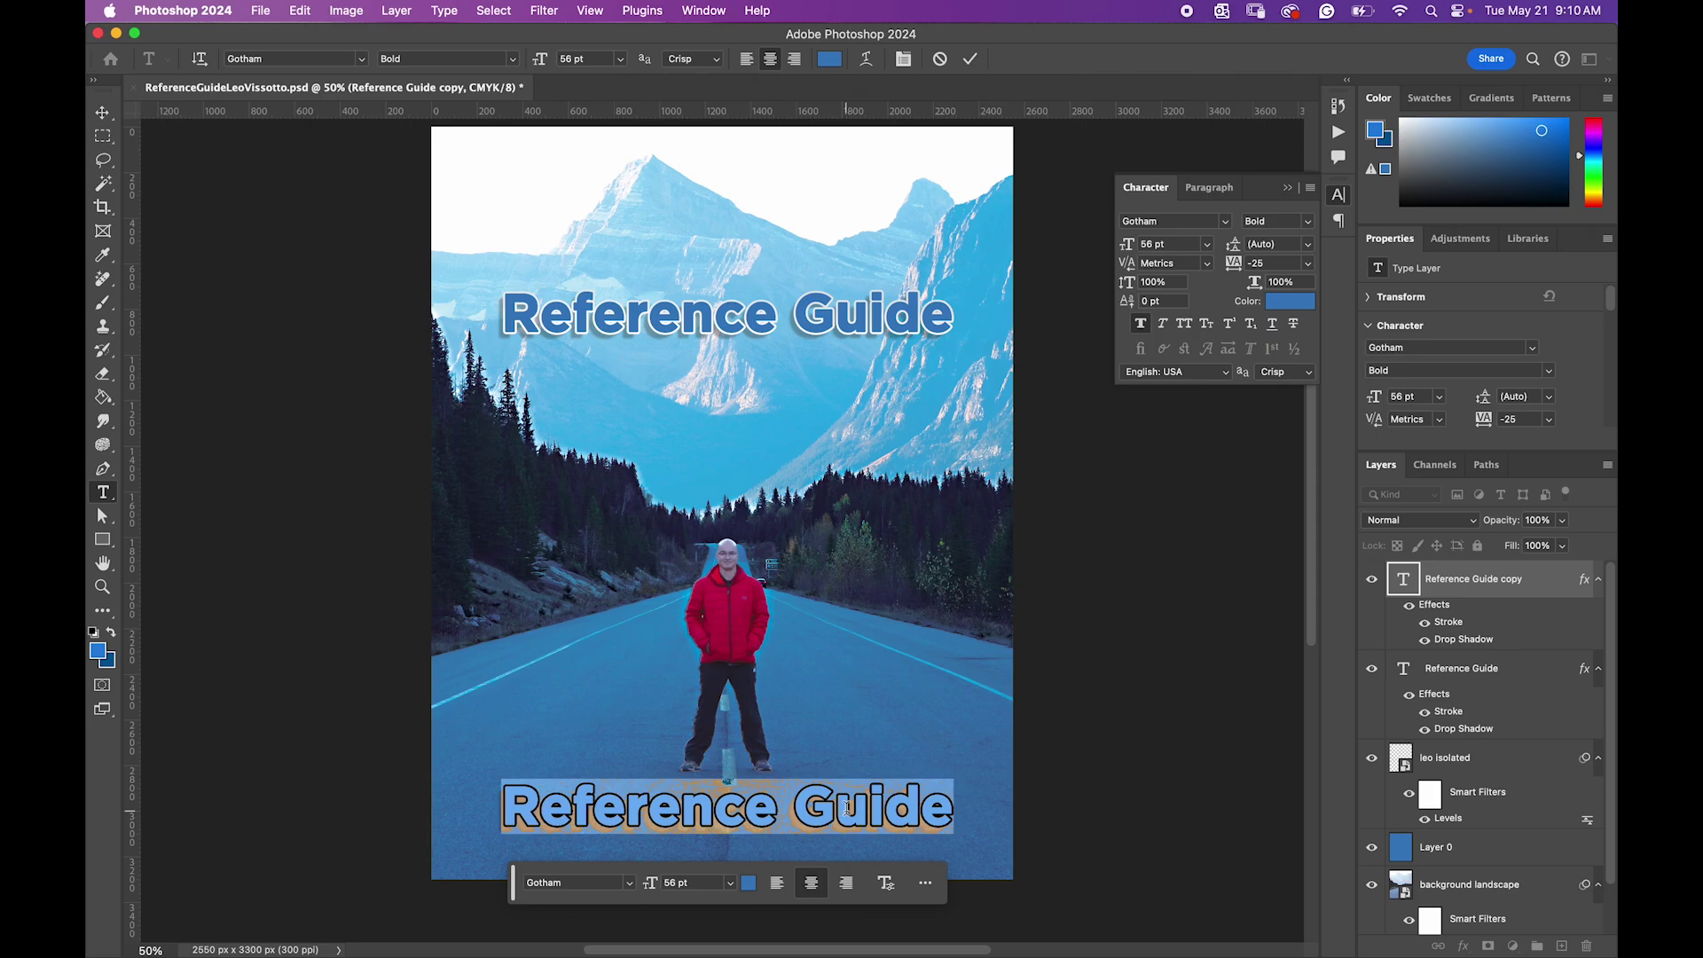
type("Leo V")
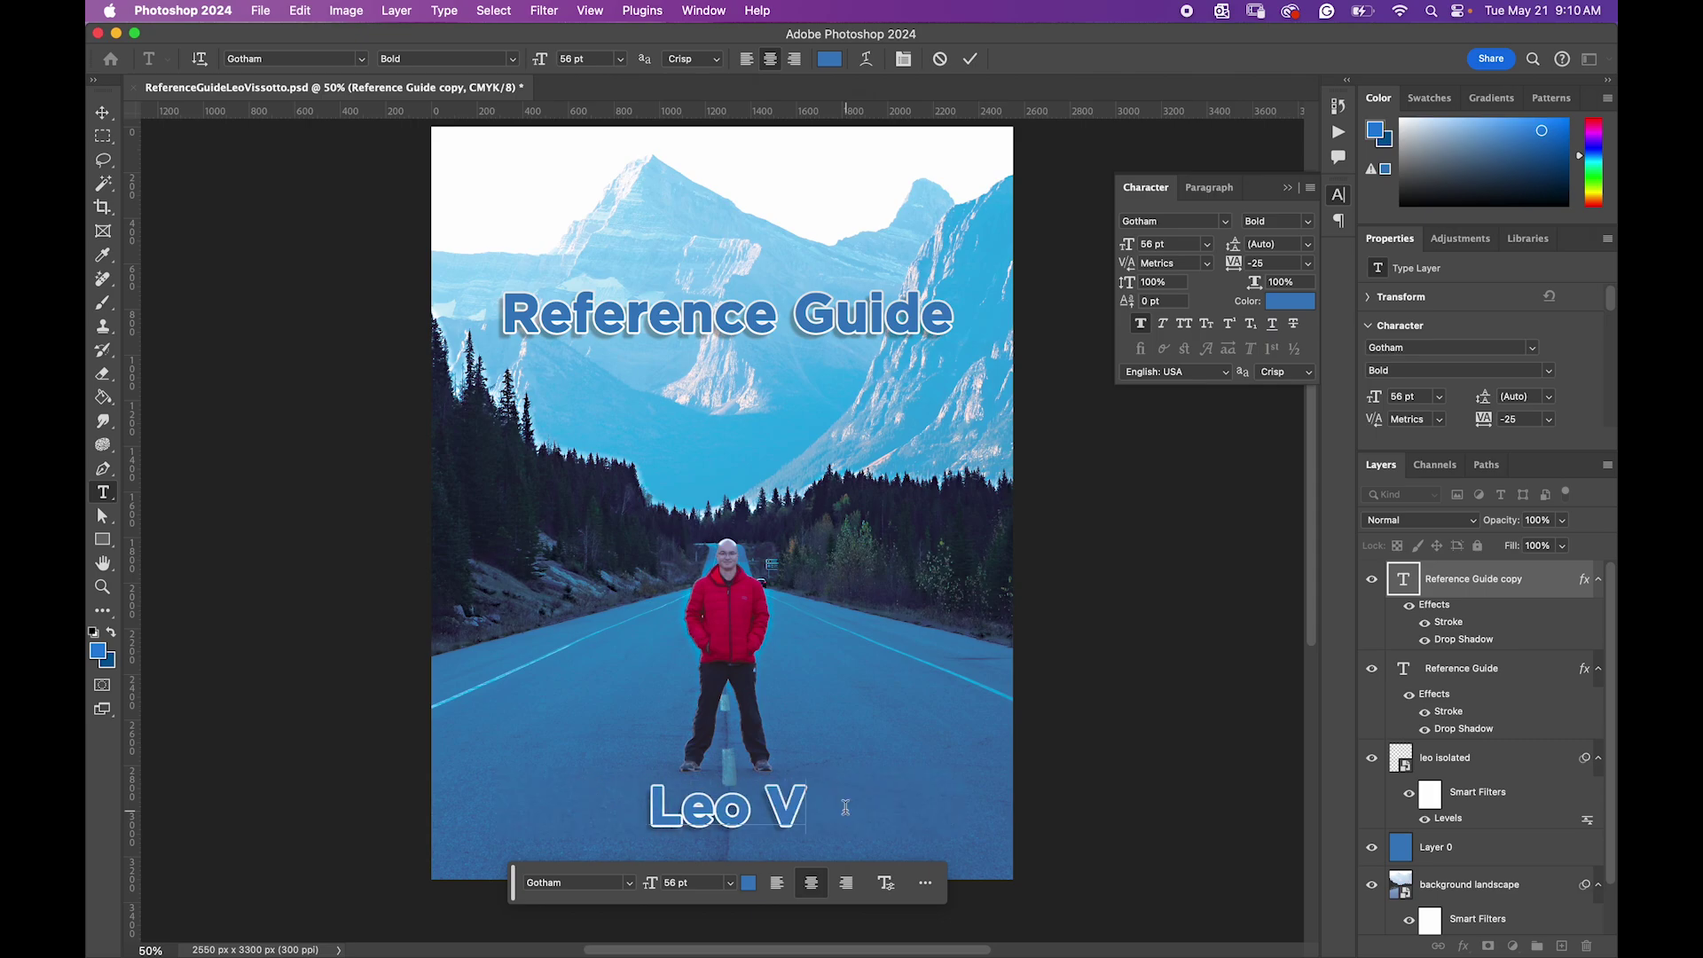
type("issotto")
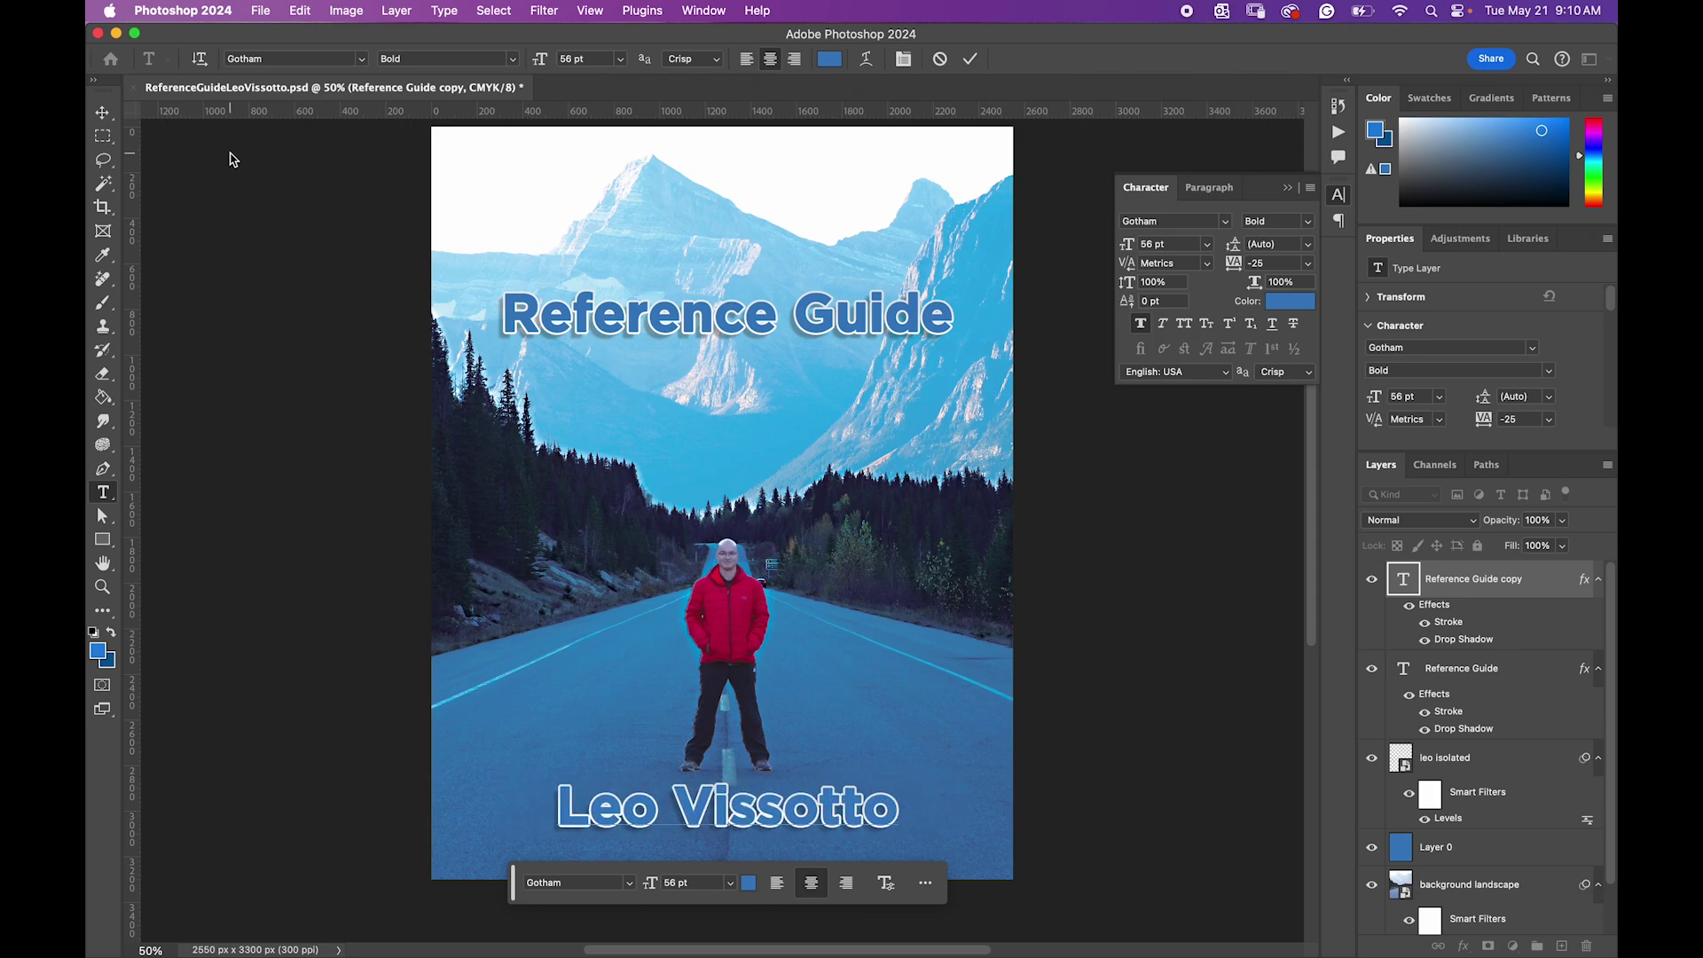
left_click(104, 114)
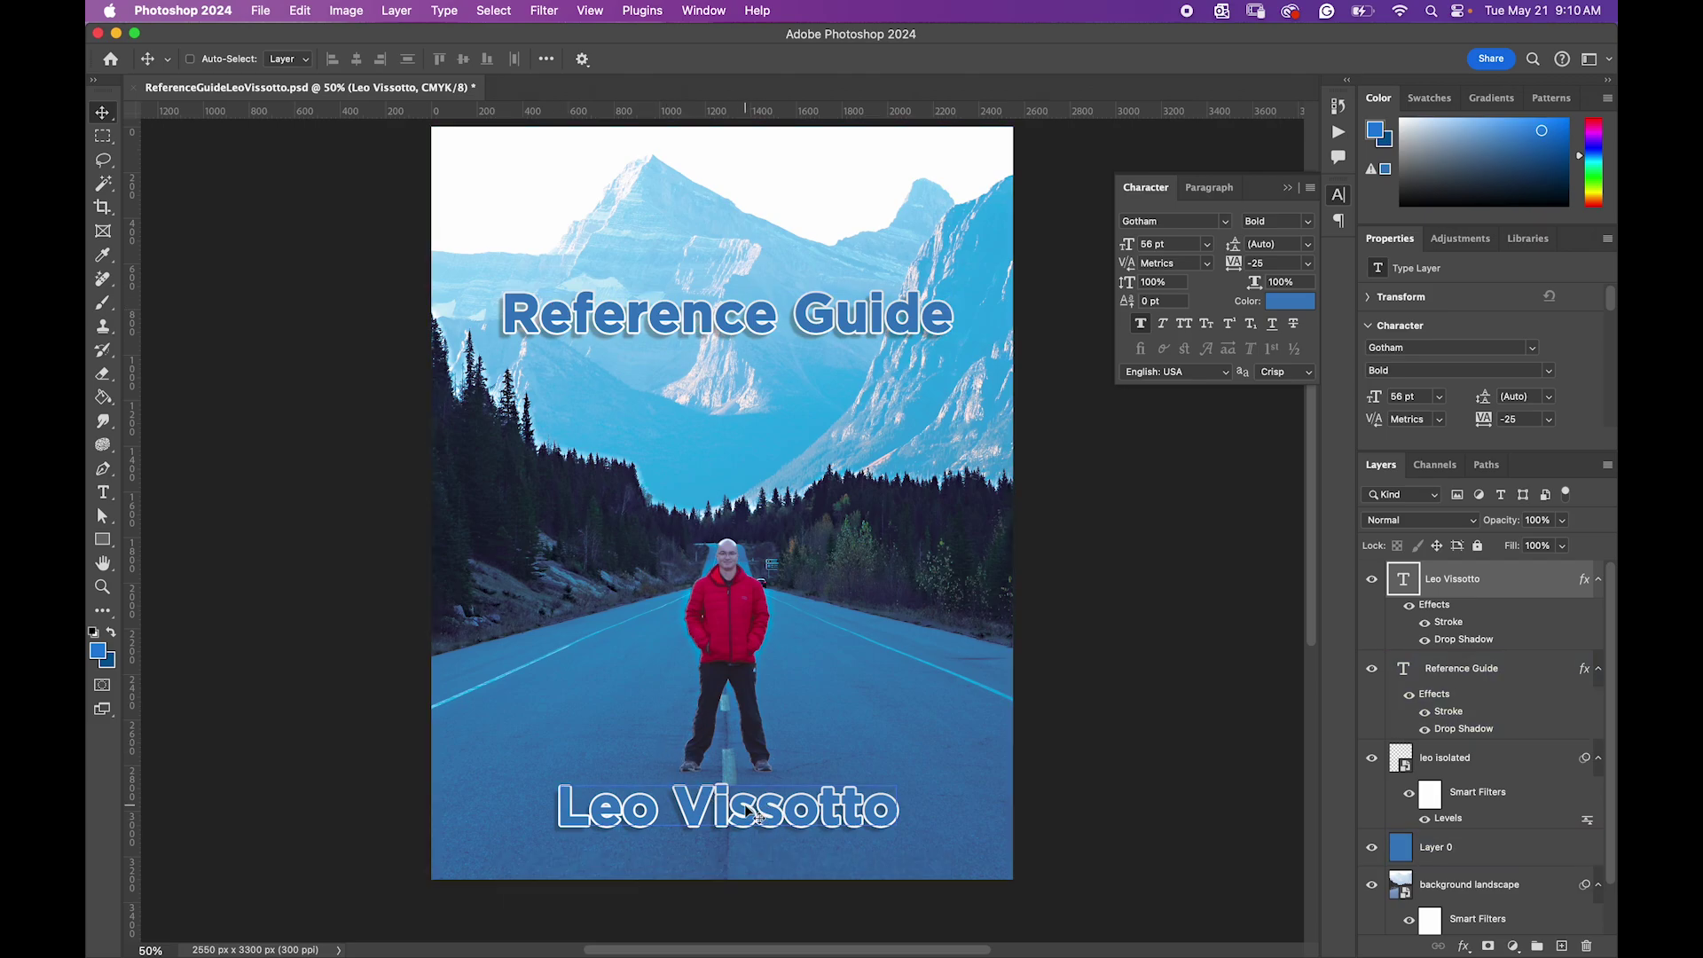
left_click(1207, 245)
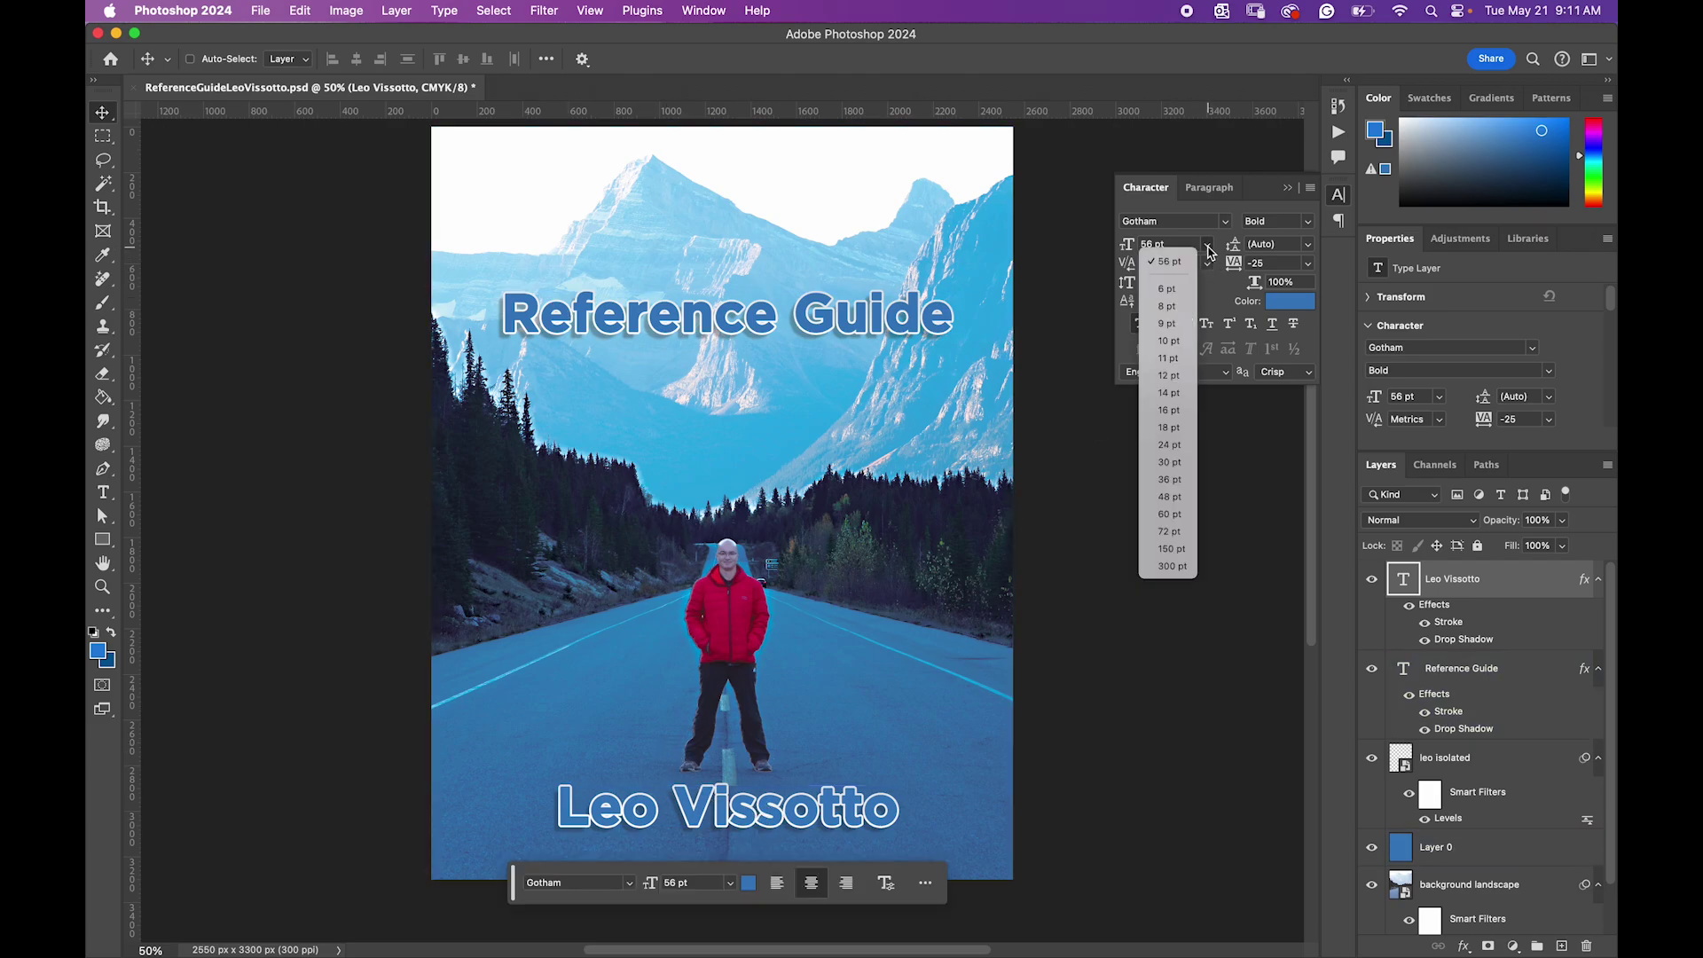
left_click(1180, 462)
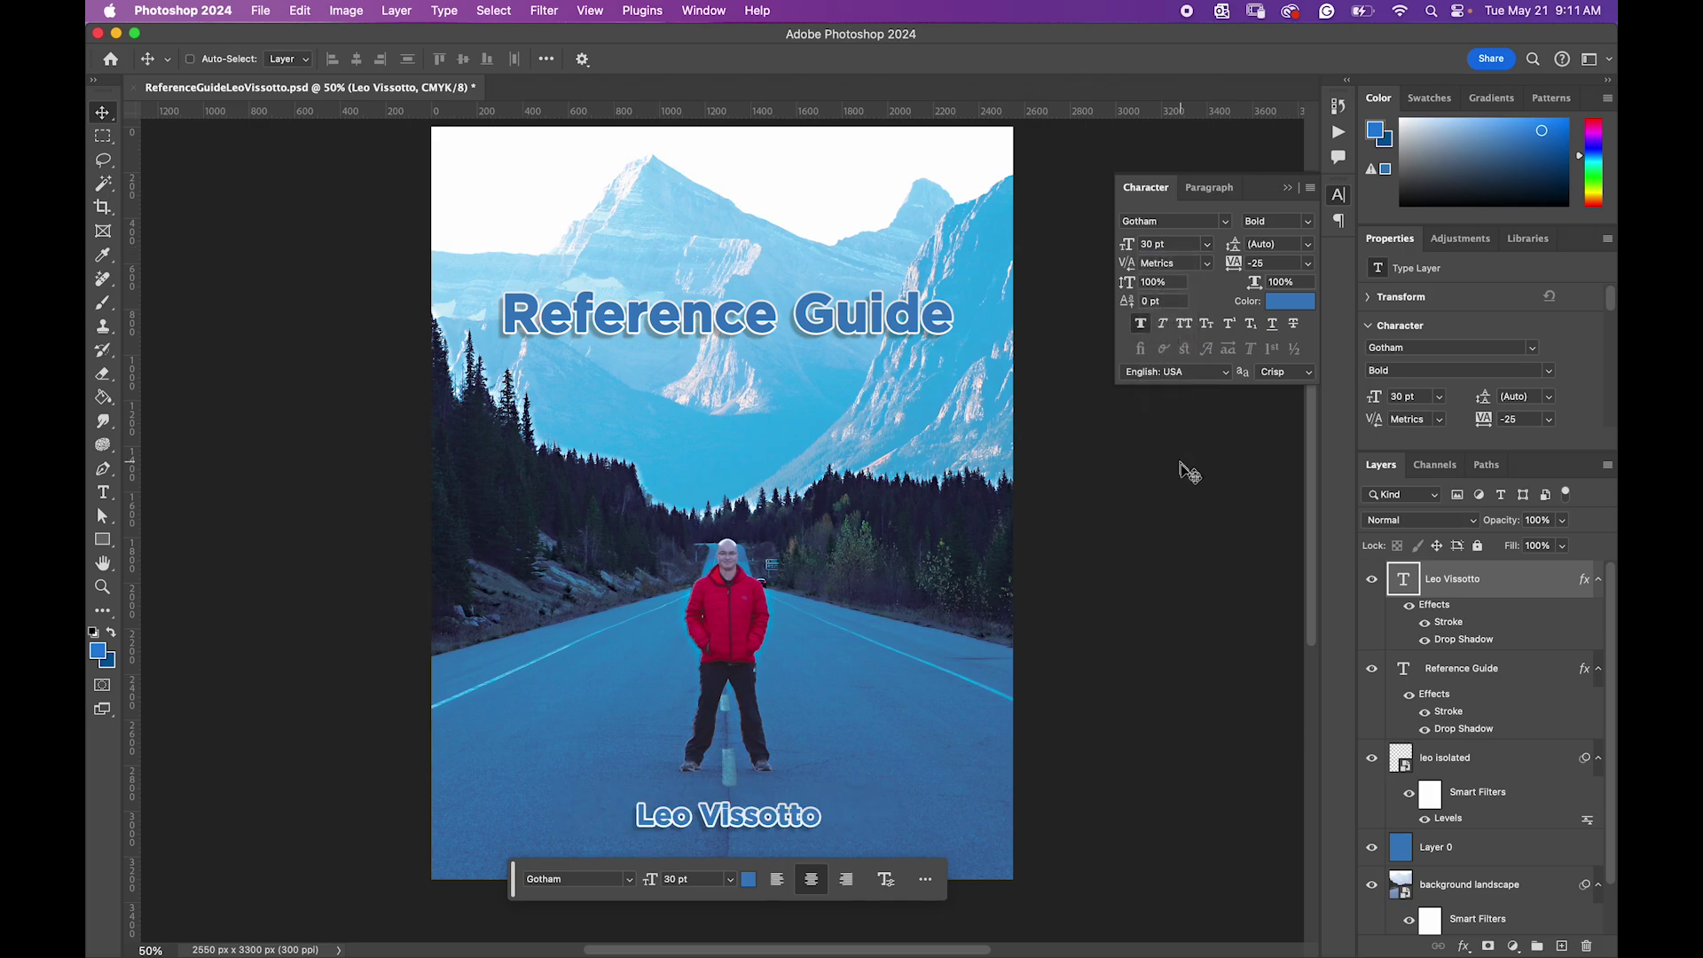
Step: Switch to Safari to check the saving and submission requirements in the assignment instructions, and return to Photoshop
left_click(793, 747, "super")
left_click(754, 727, "super")
left_click(1175, 755, "super")
key("super+Tab")
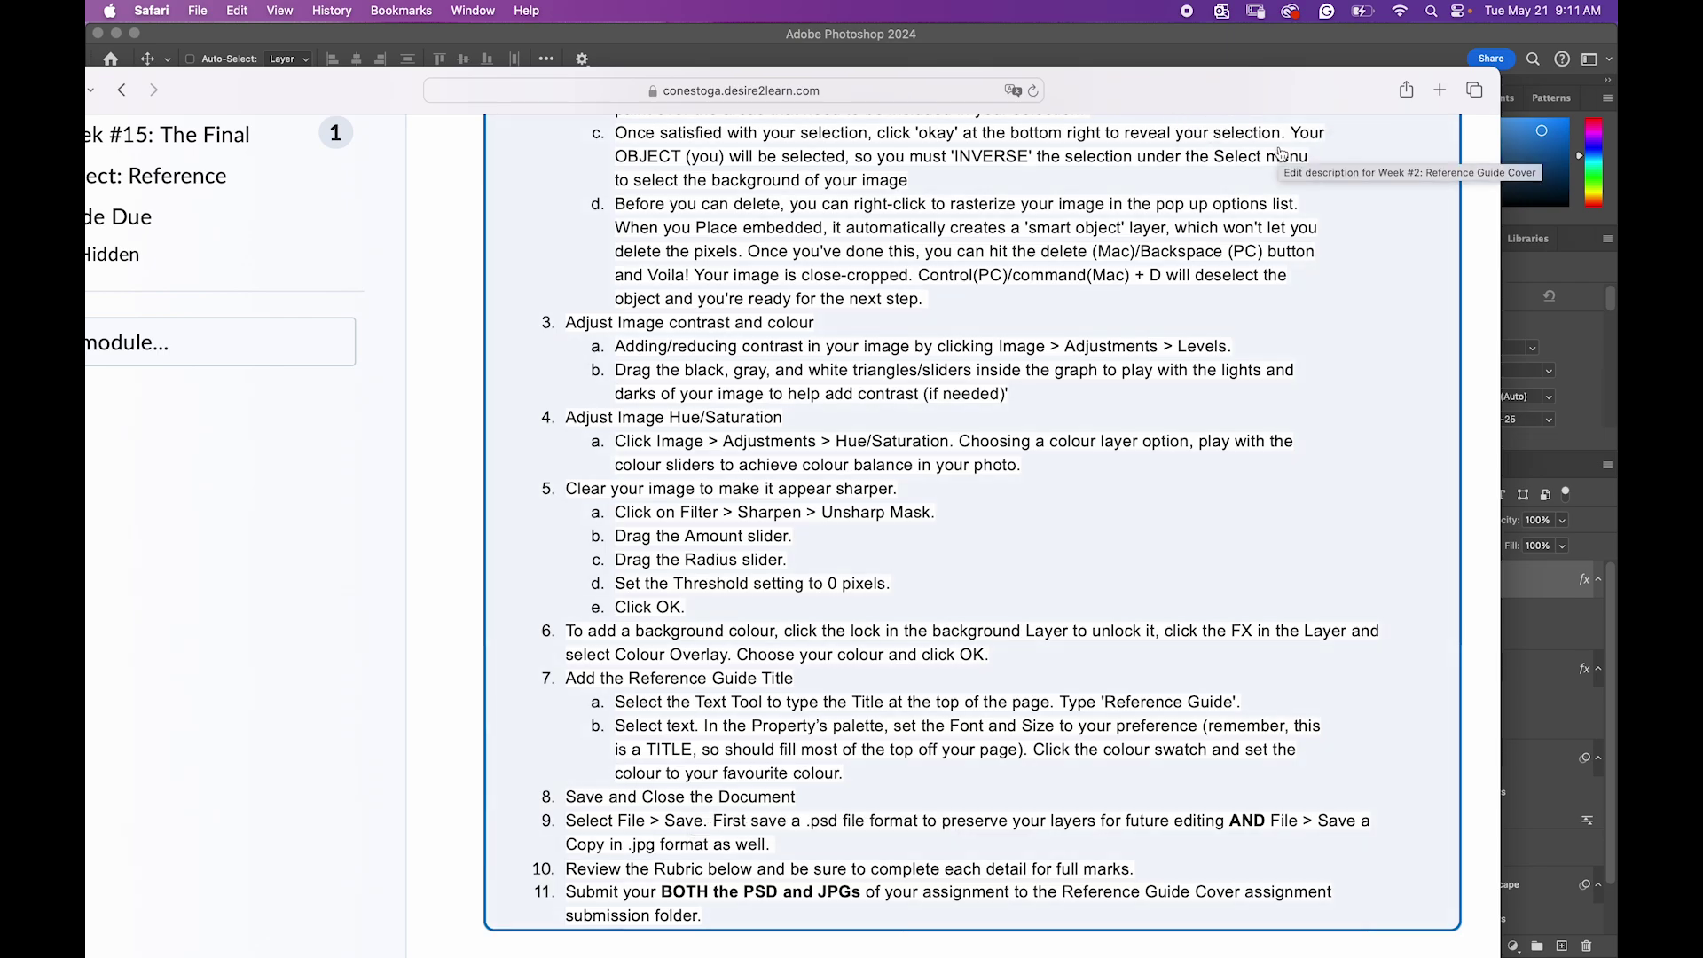
left_click_drag(1217, 101, 86, 53)
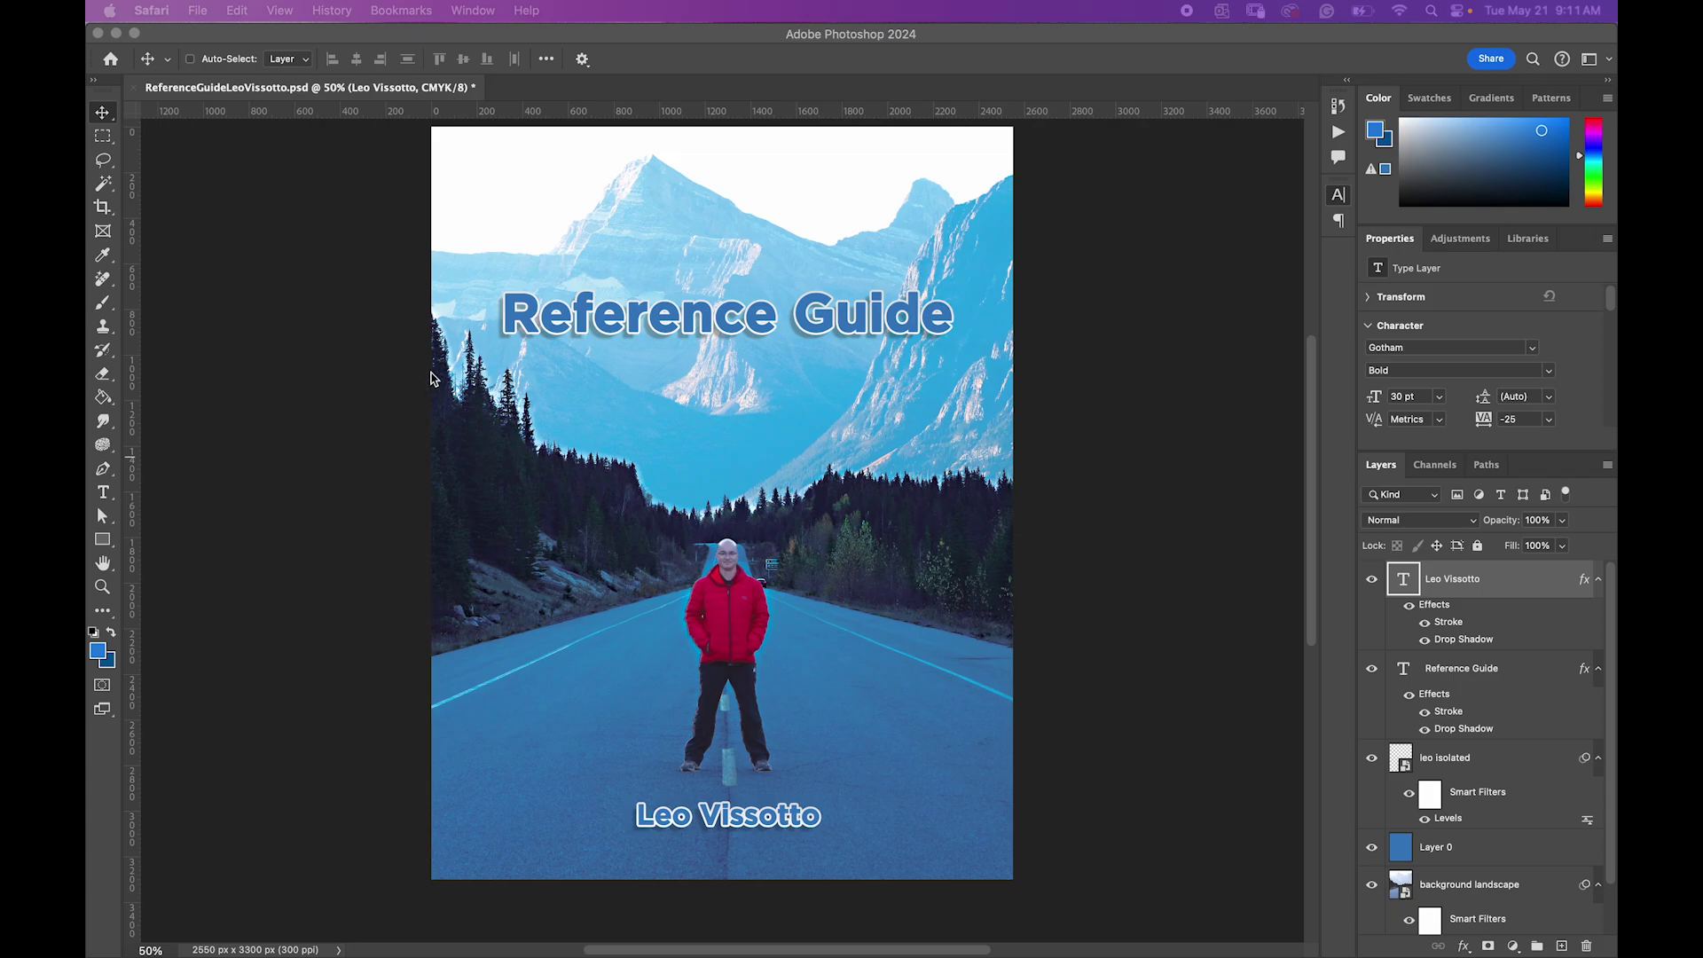
left_click(397, 376)
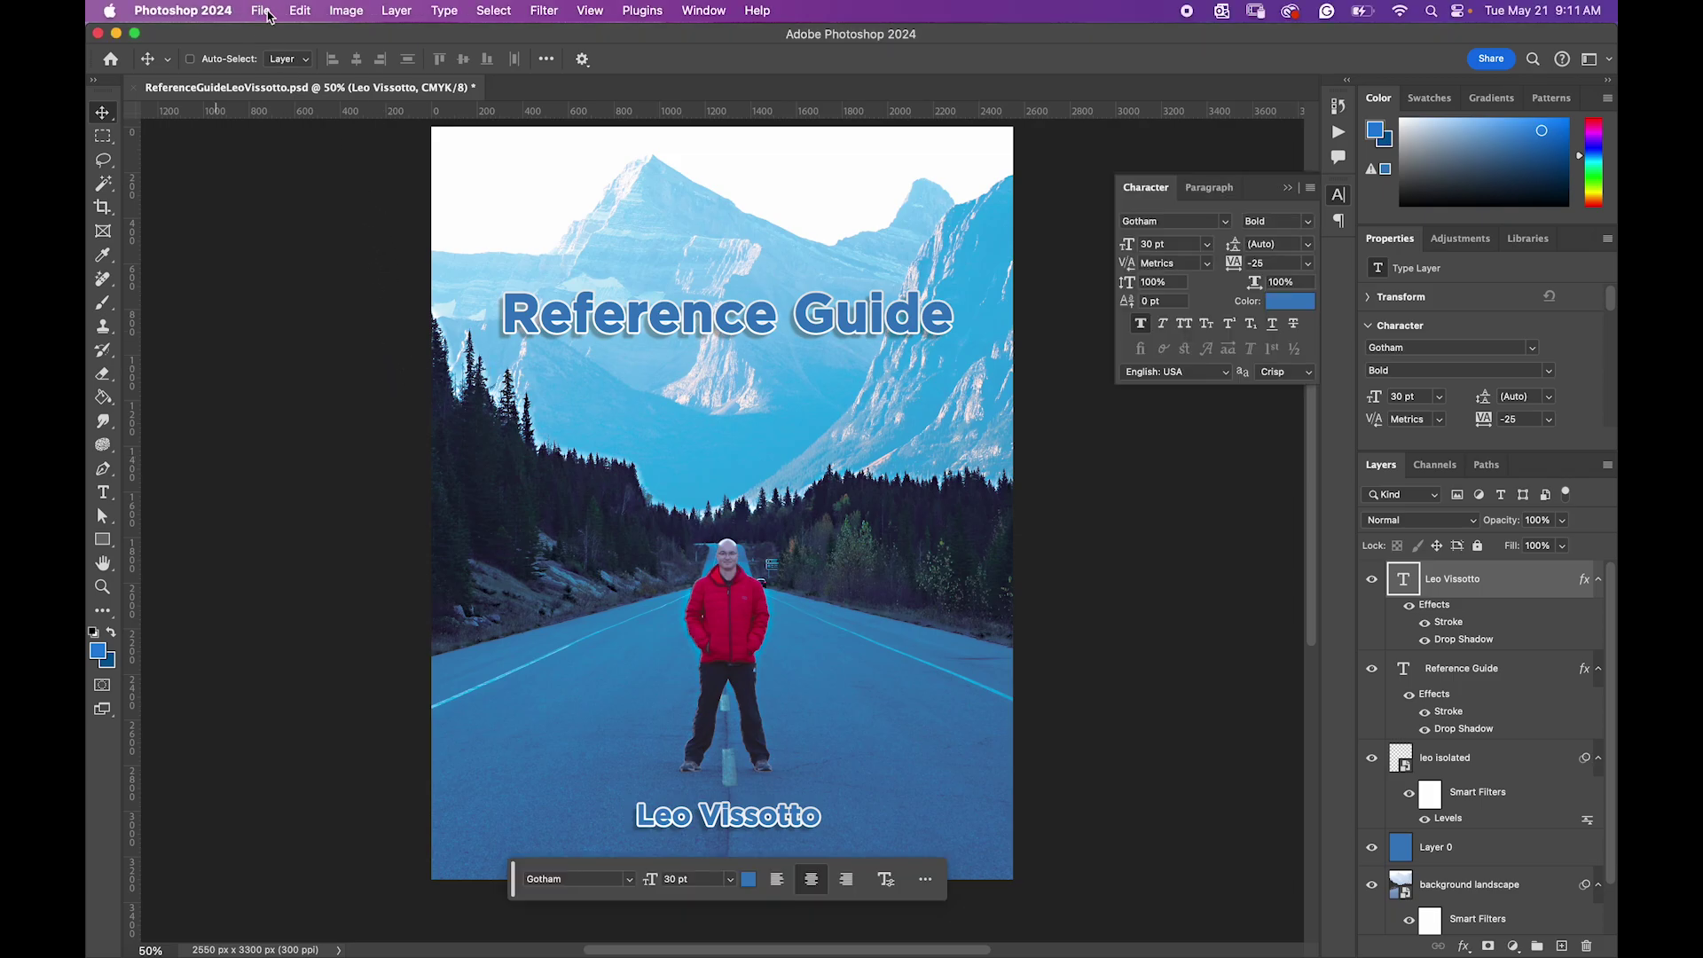
Step: Save the cover in Photoshop format on the computer, replacing the existing PSD and keeping Maximize Compatibility on
left_click(261, 10)
left_click(306, 209)
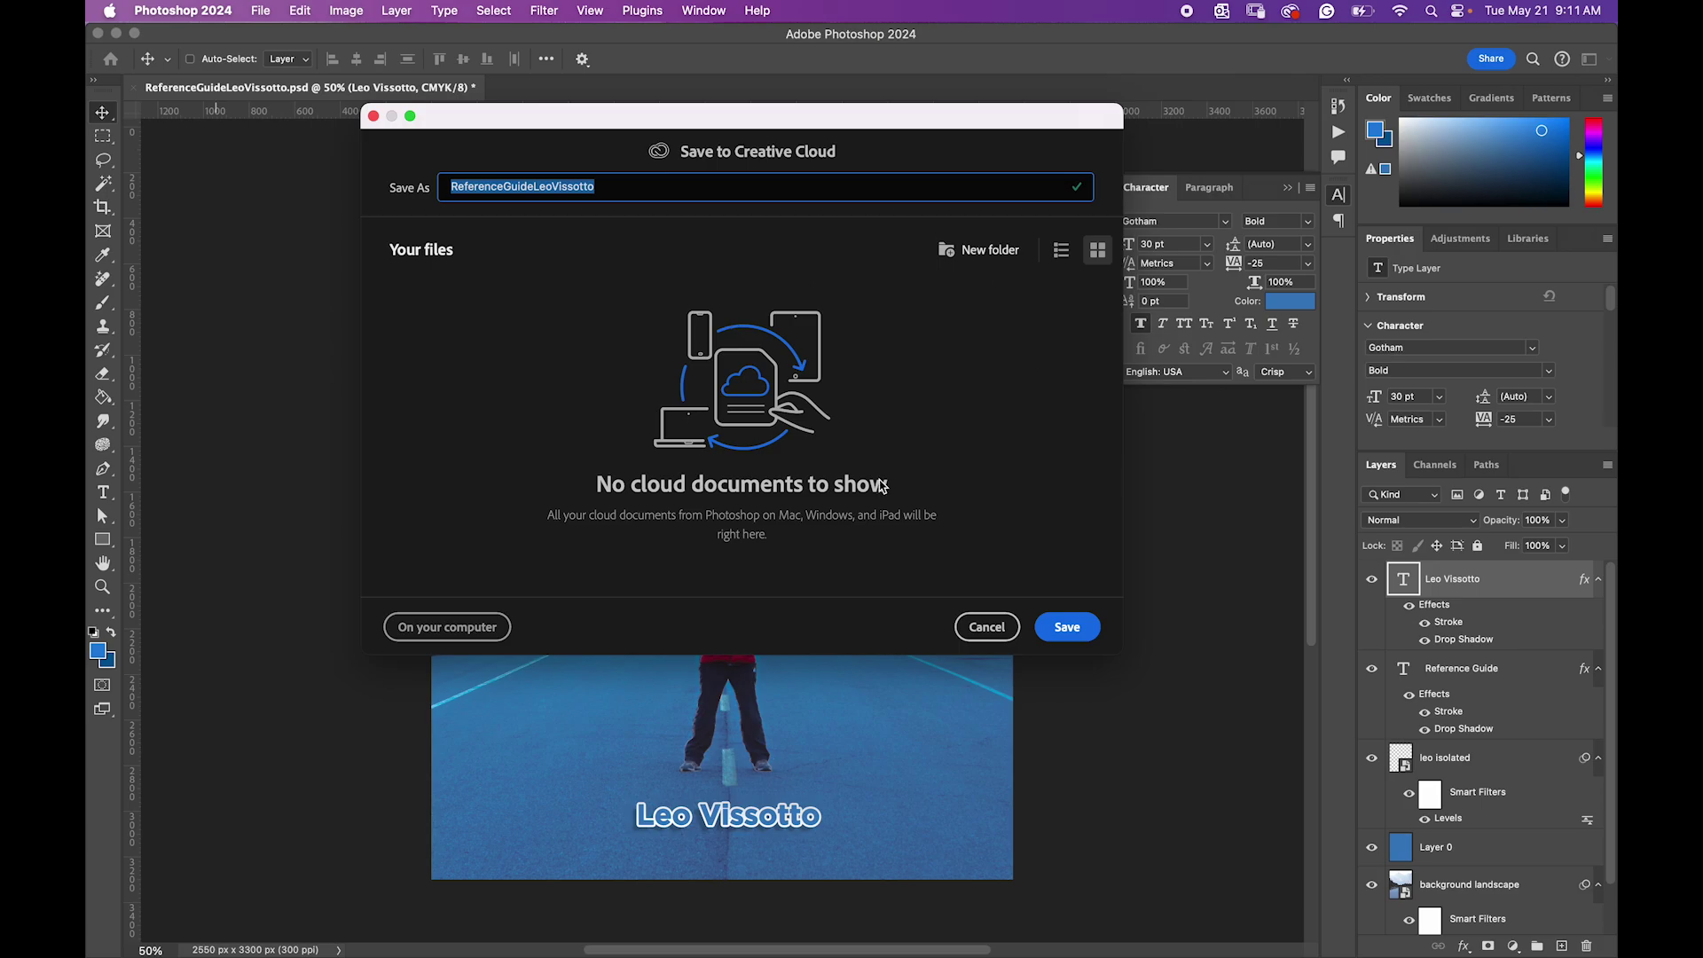
left_click(437, 631)
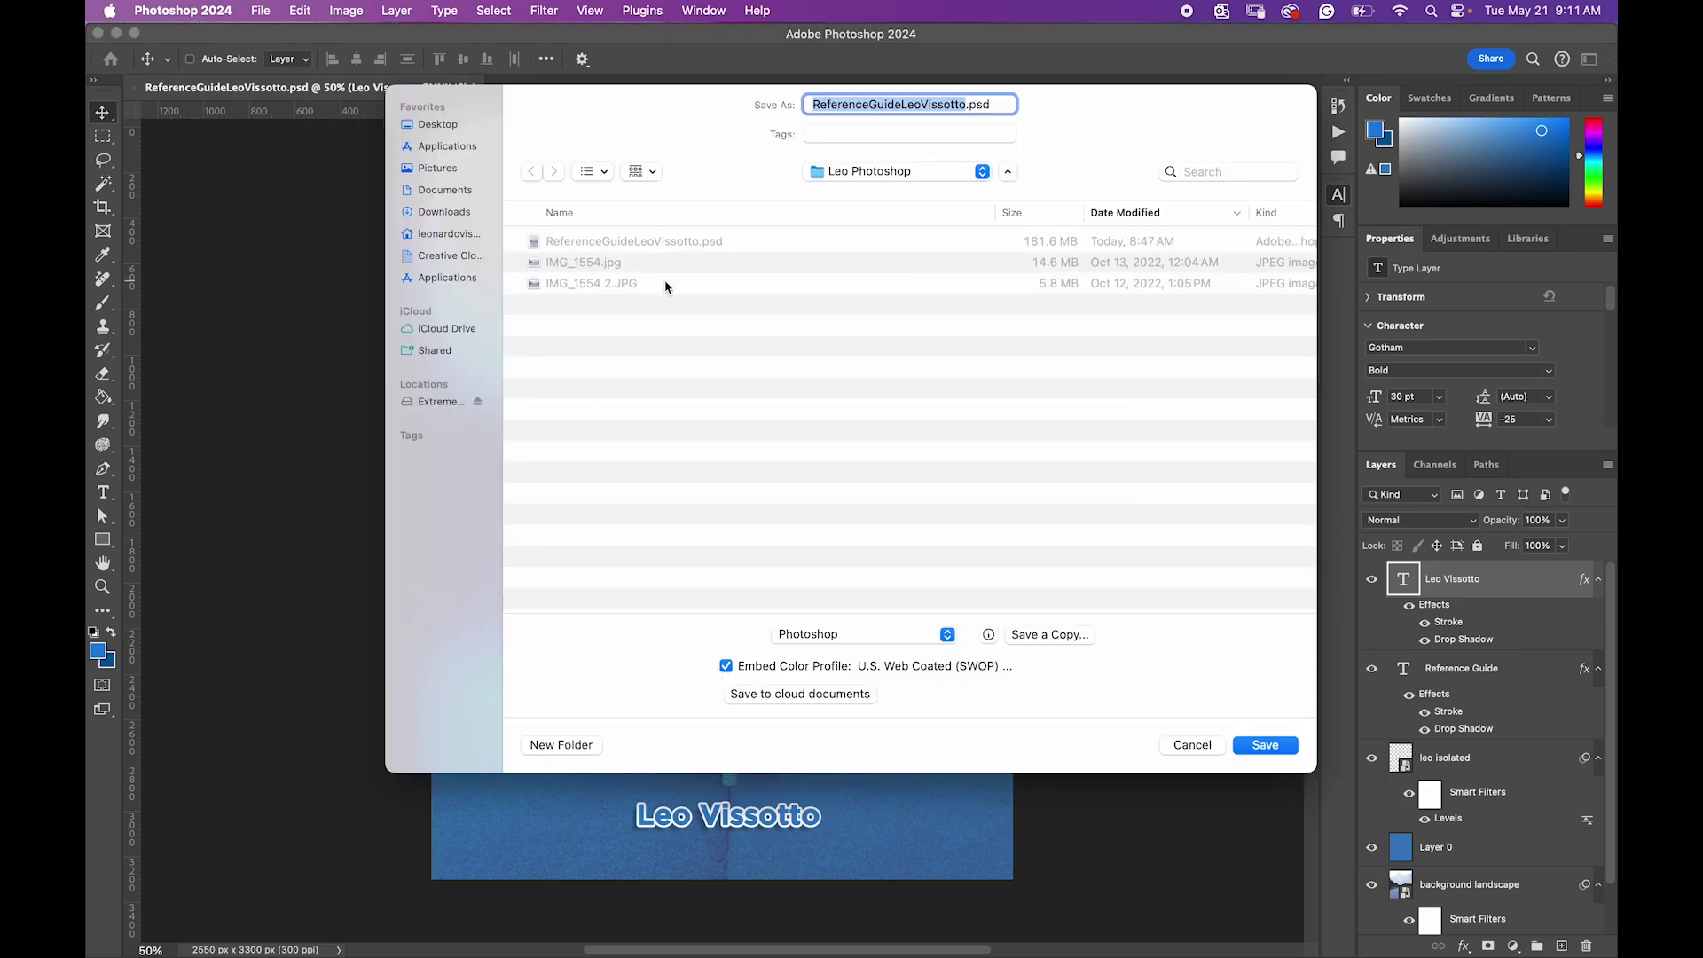
left_click(1253, 745)
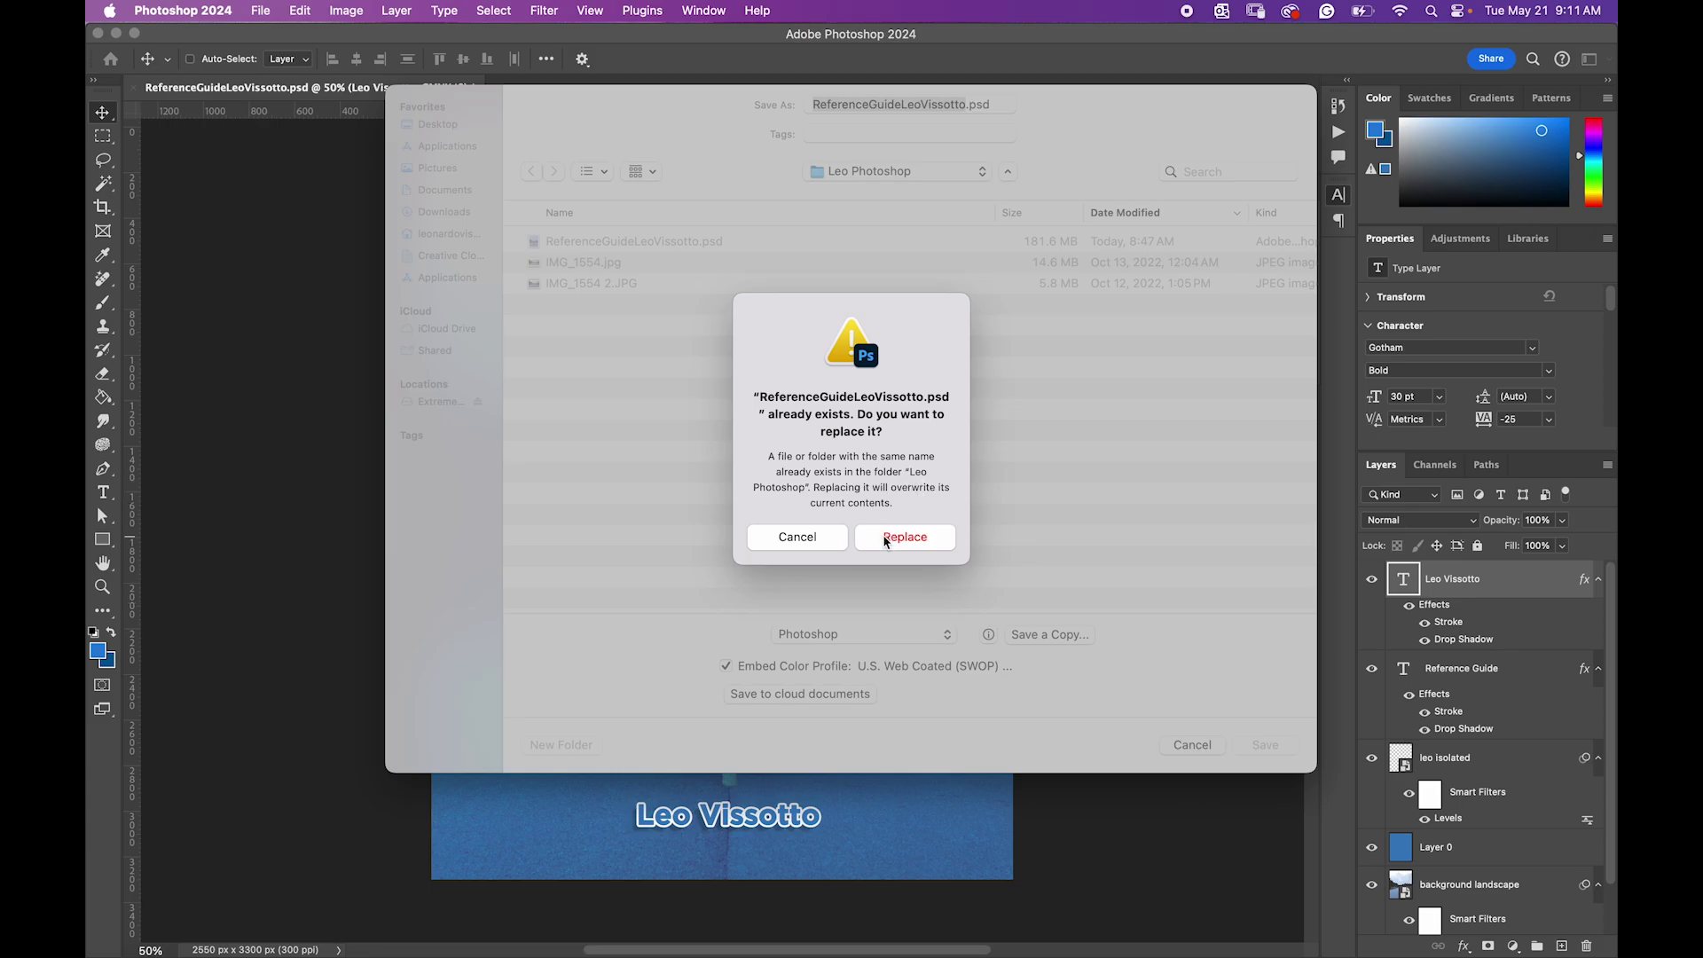
left_click(887, 539)
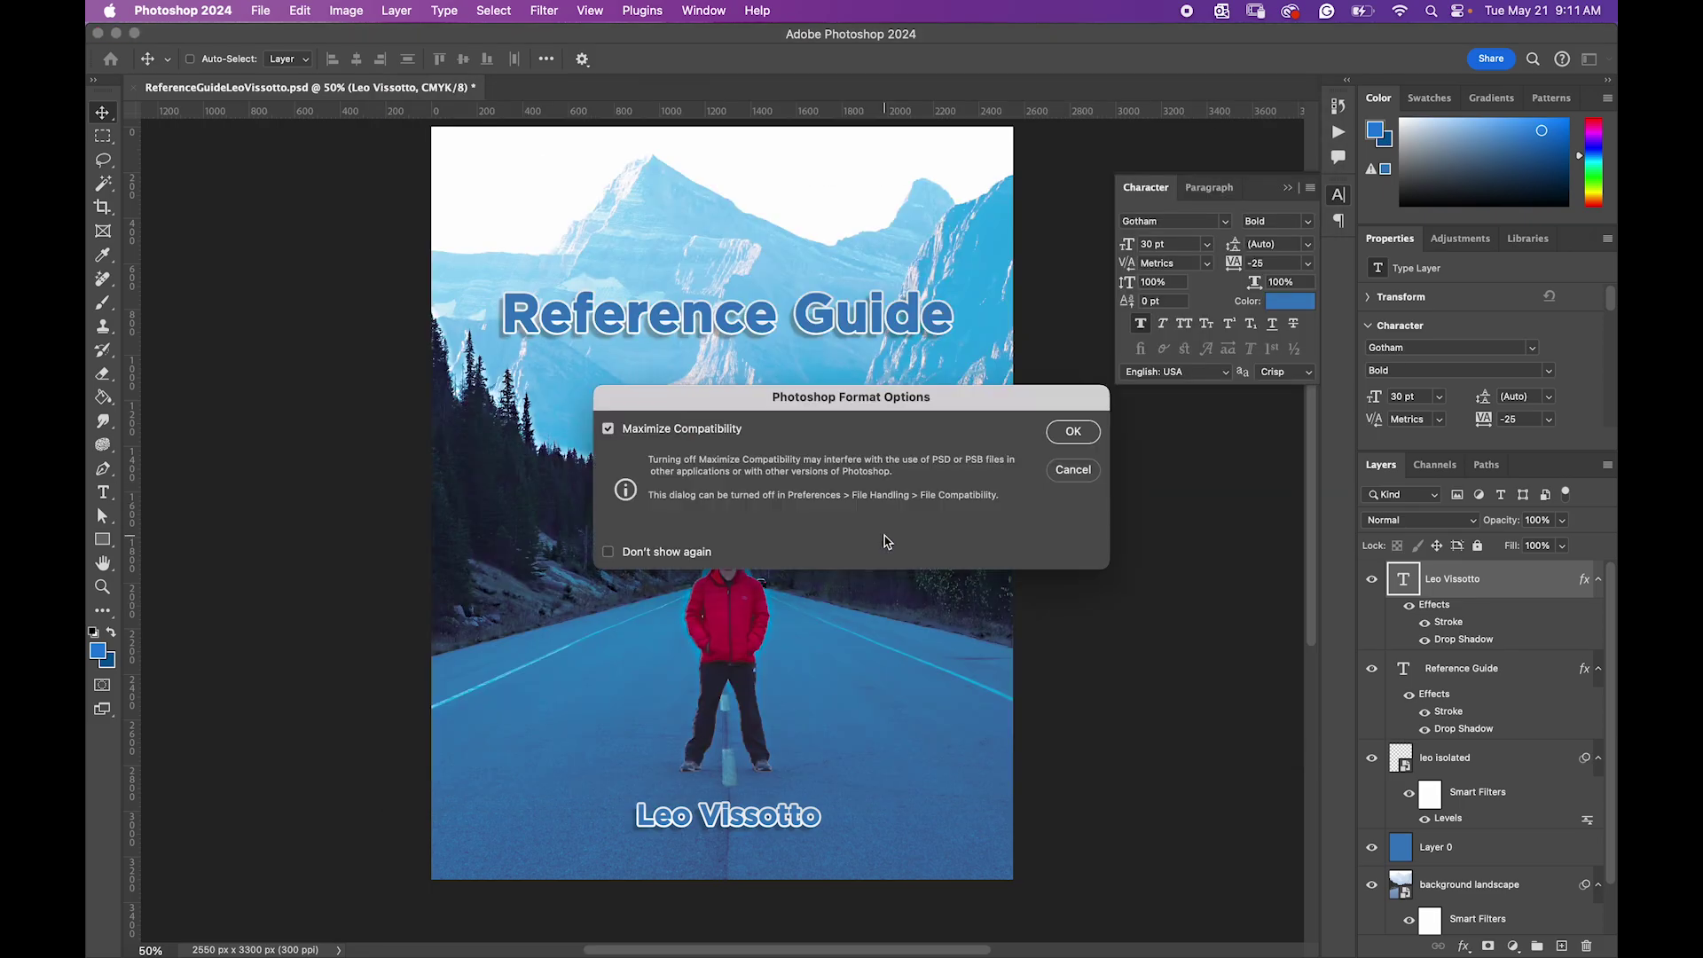
left_click(1073, 433)
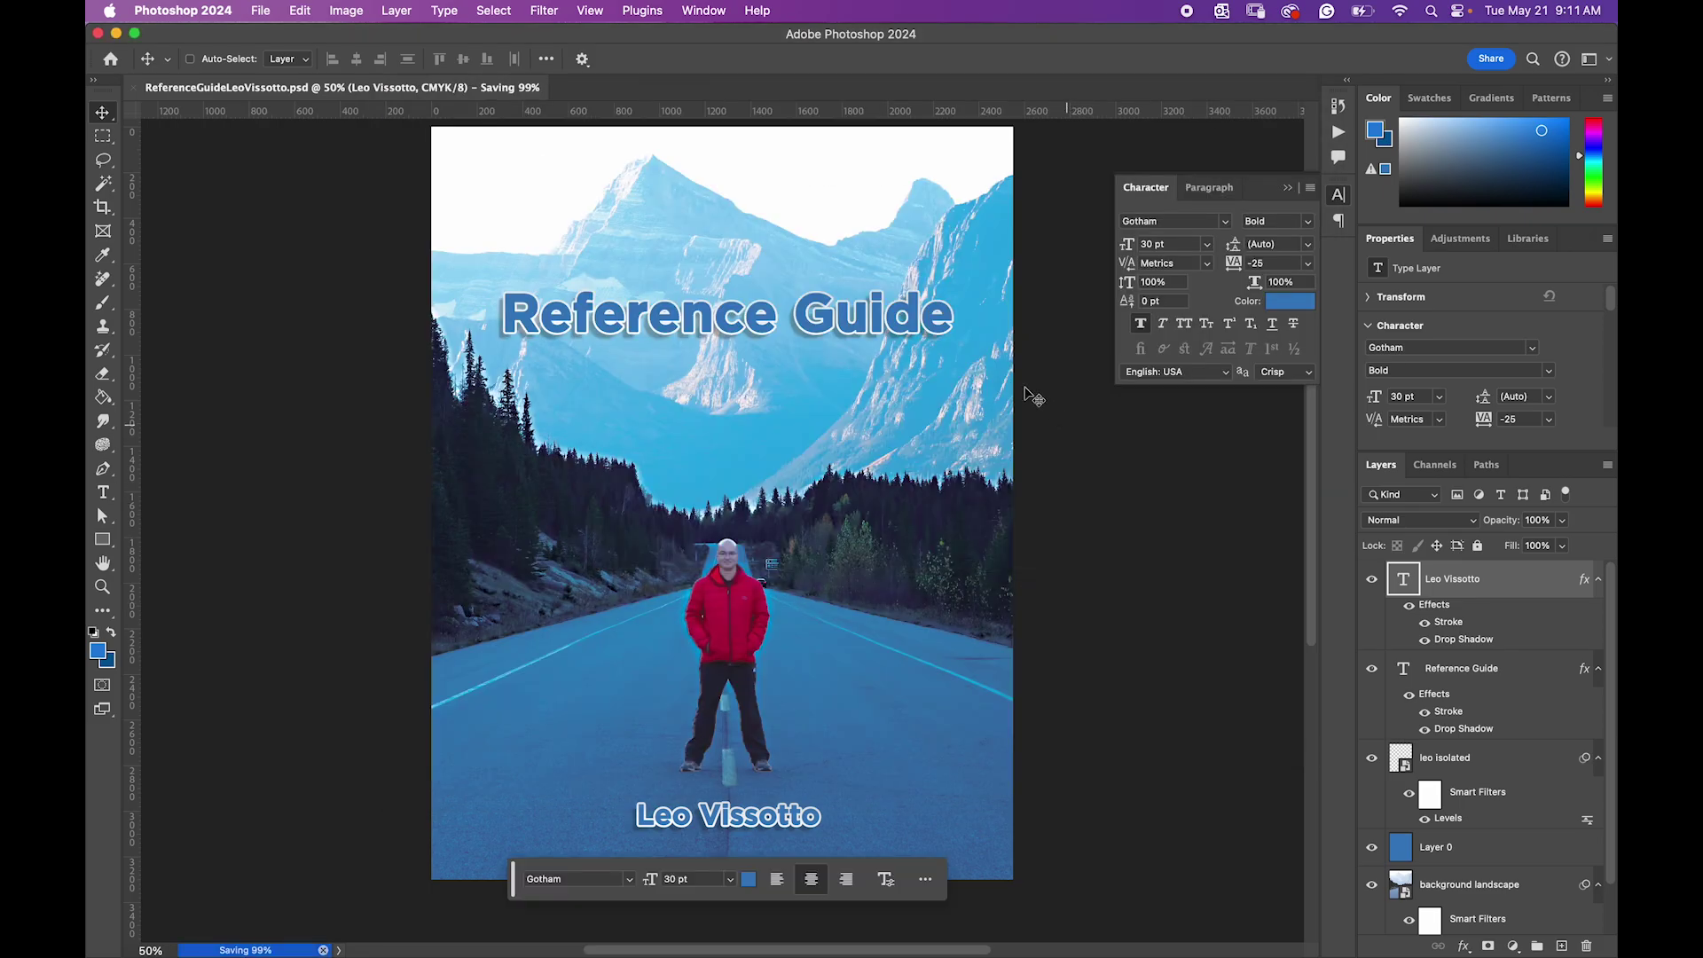
Step: Start saving a copy of the cover with JPEG as the file format
left_click(543, 156, "super")
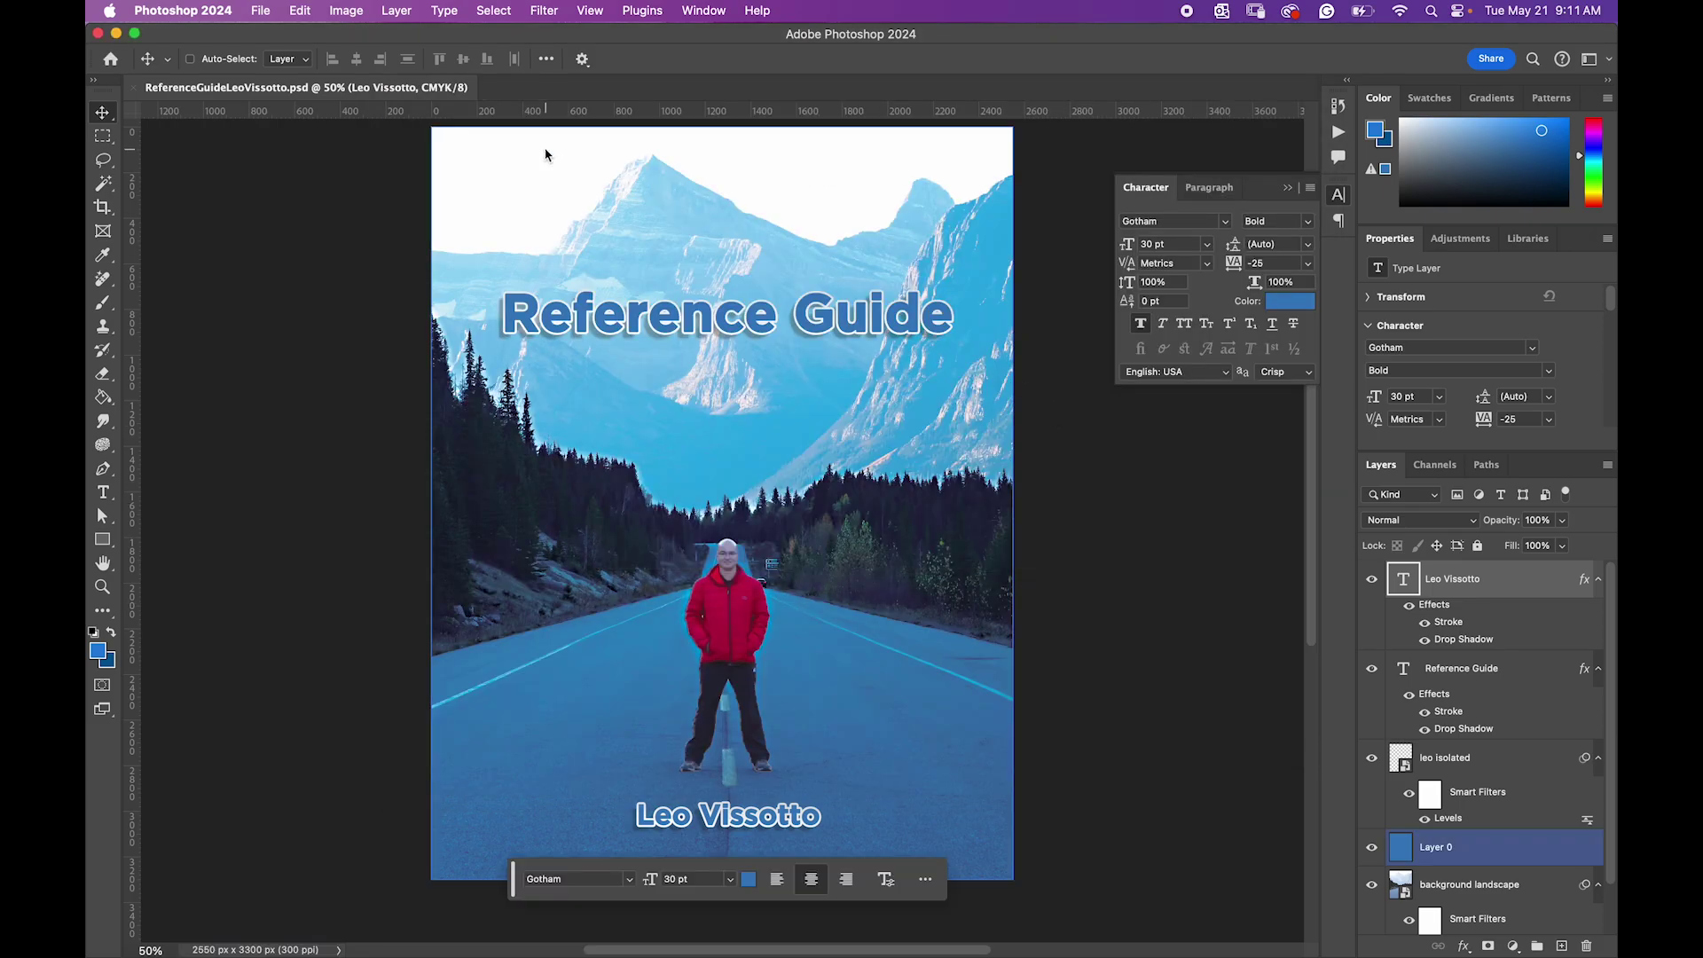
left_click(261, 11)
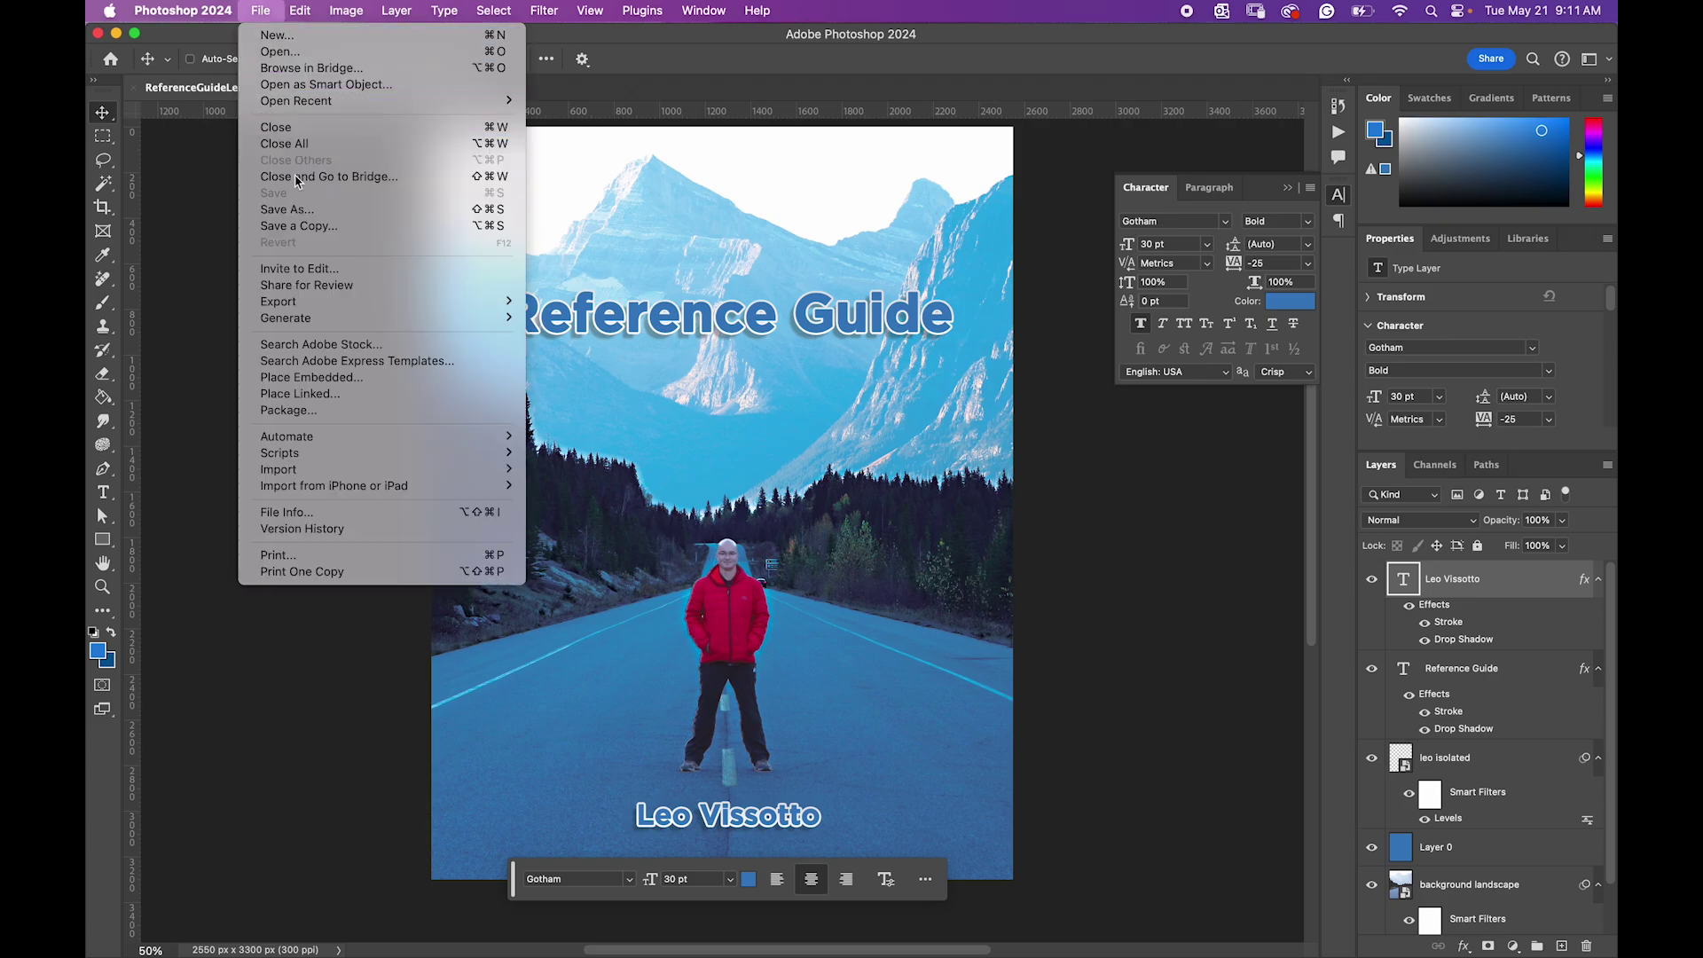
left_click(298, 227)
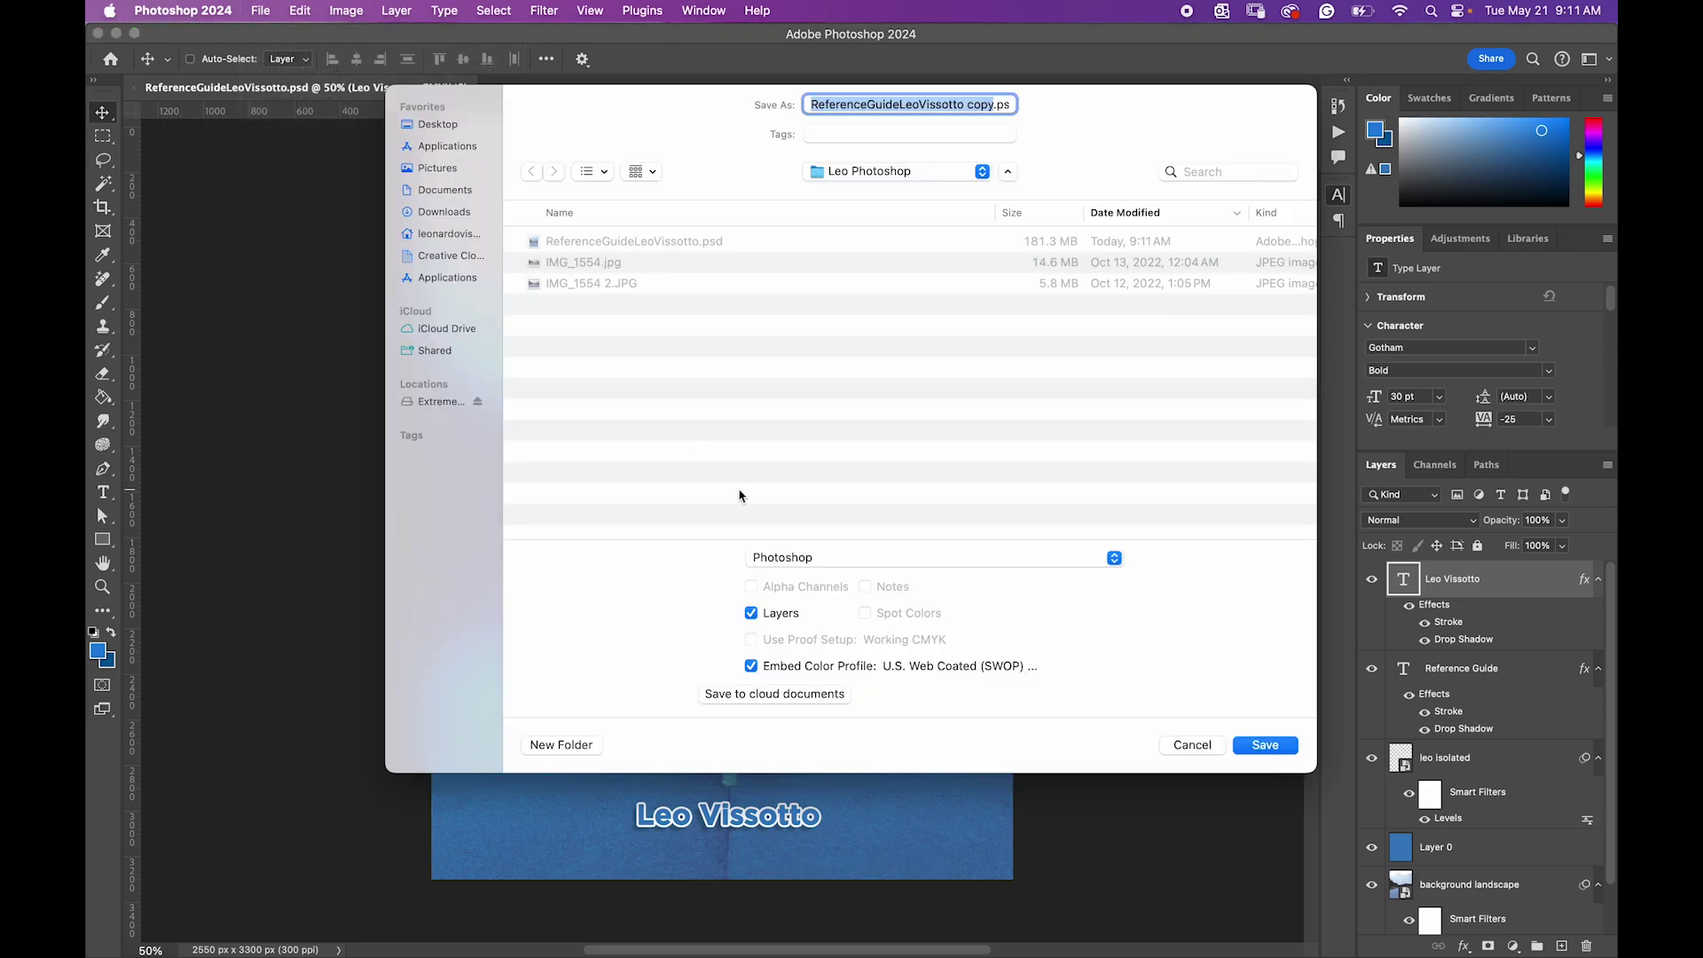
left_click(827, 559)
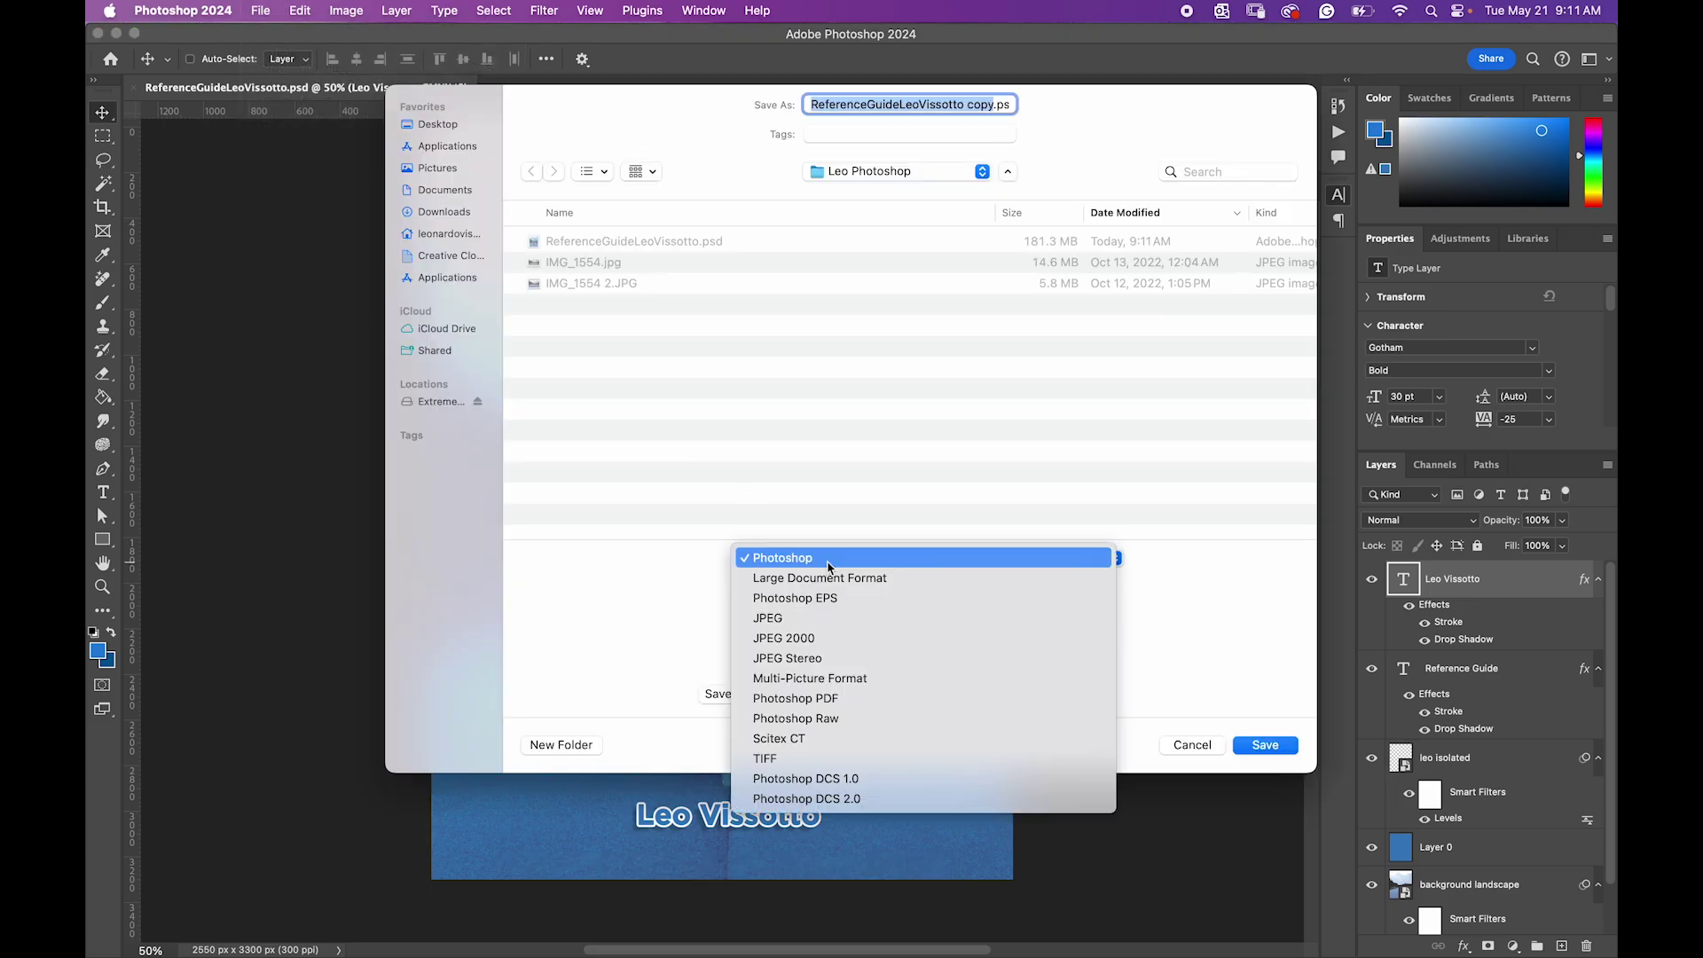
left_click(794, 619)
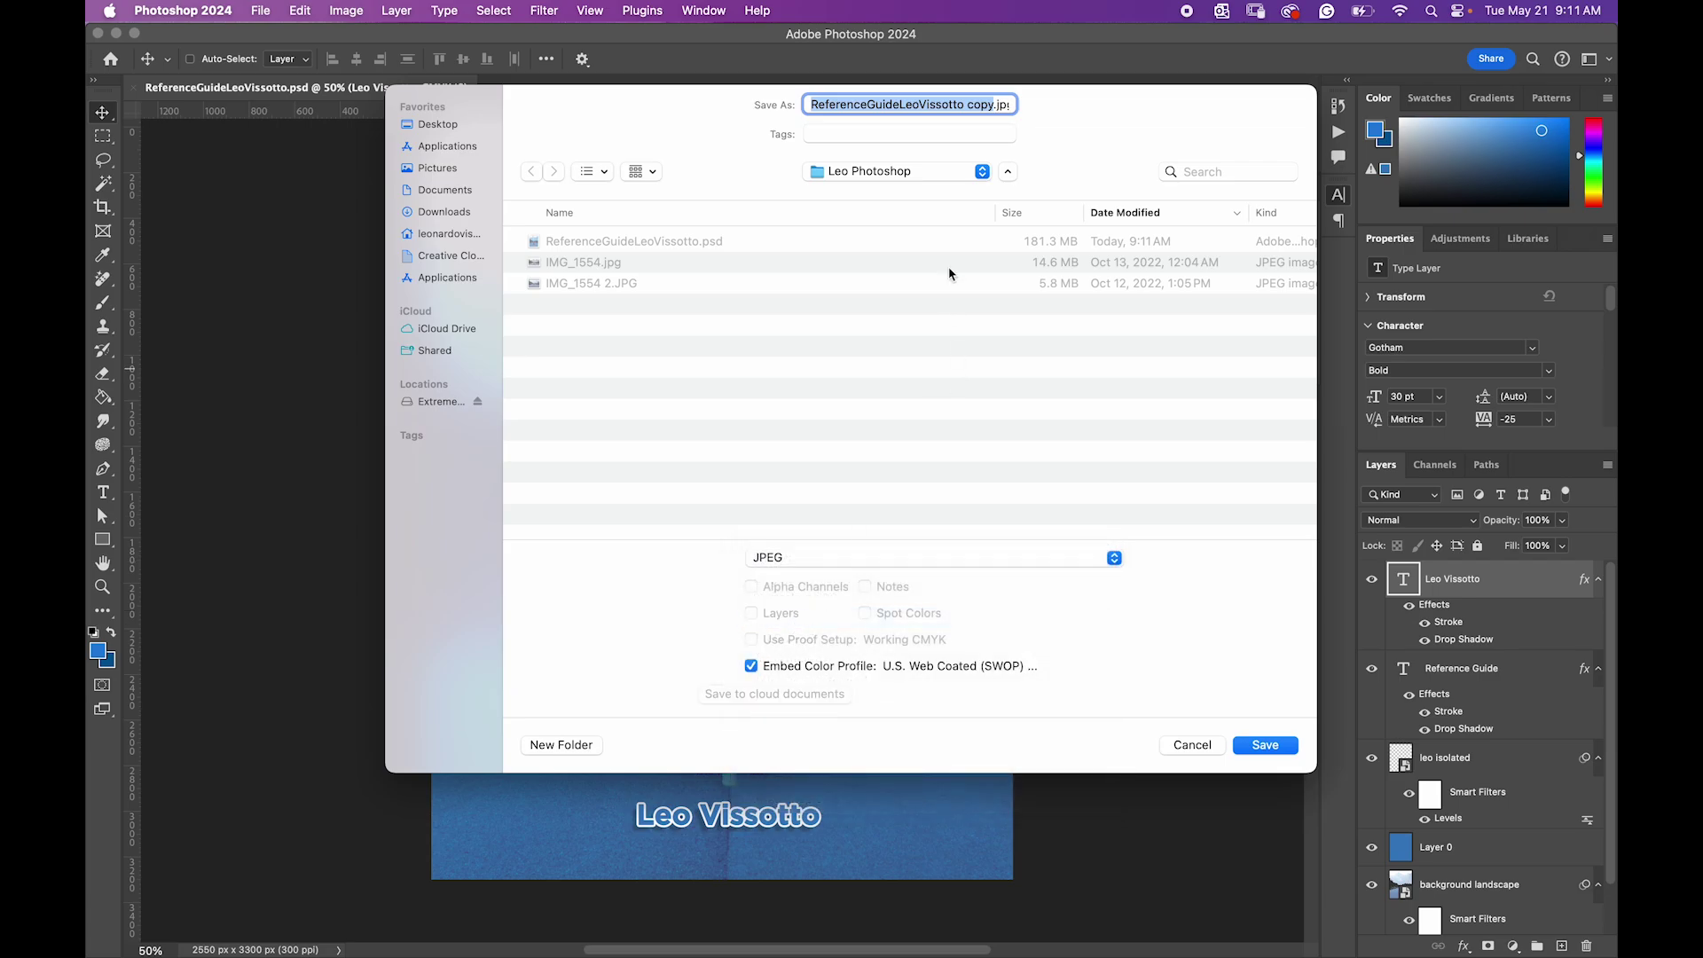
Step: Remove the "copy" suffix from the JPEG's file name and save it at quality 12 (Maximum) as Baseline ("Standard")
key("Right")
key("BackSpace")
key("BackSpace")
key("BackSpace")
key("BackSpace")
key("BackSpace")
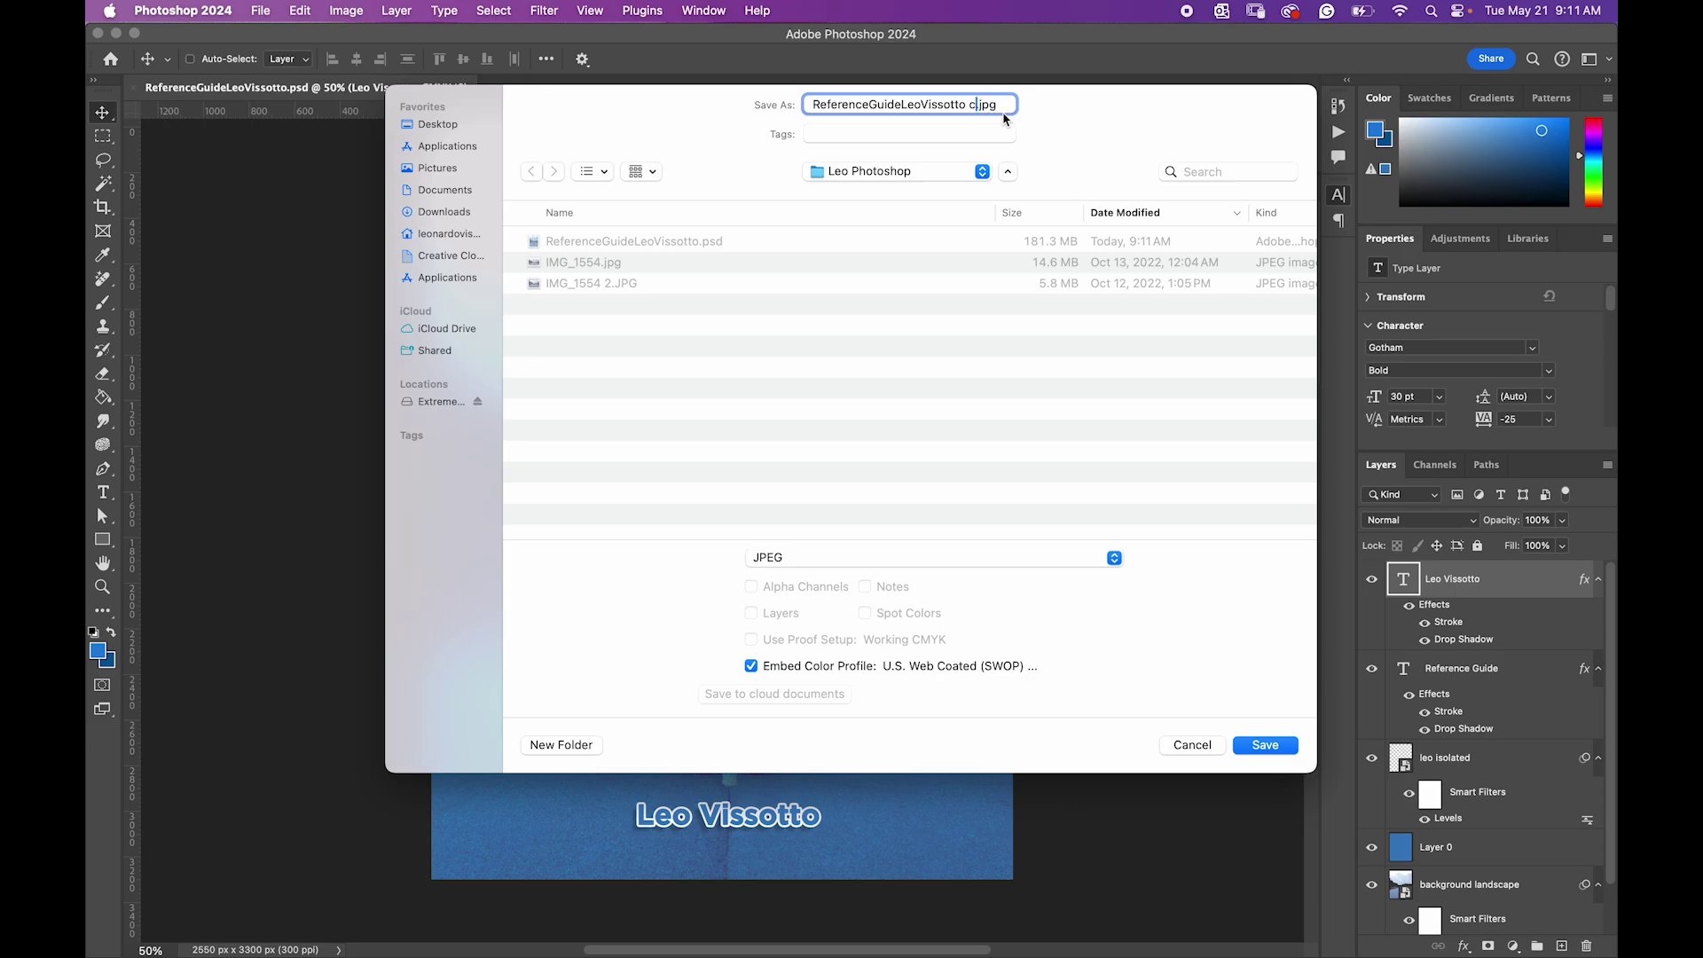
key("Return")
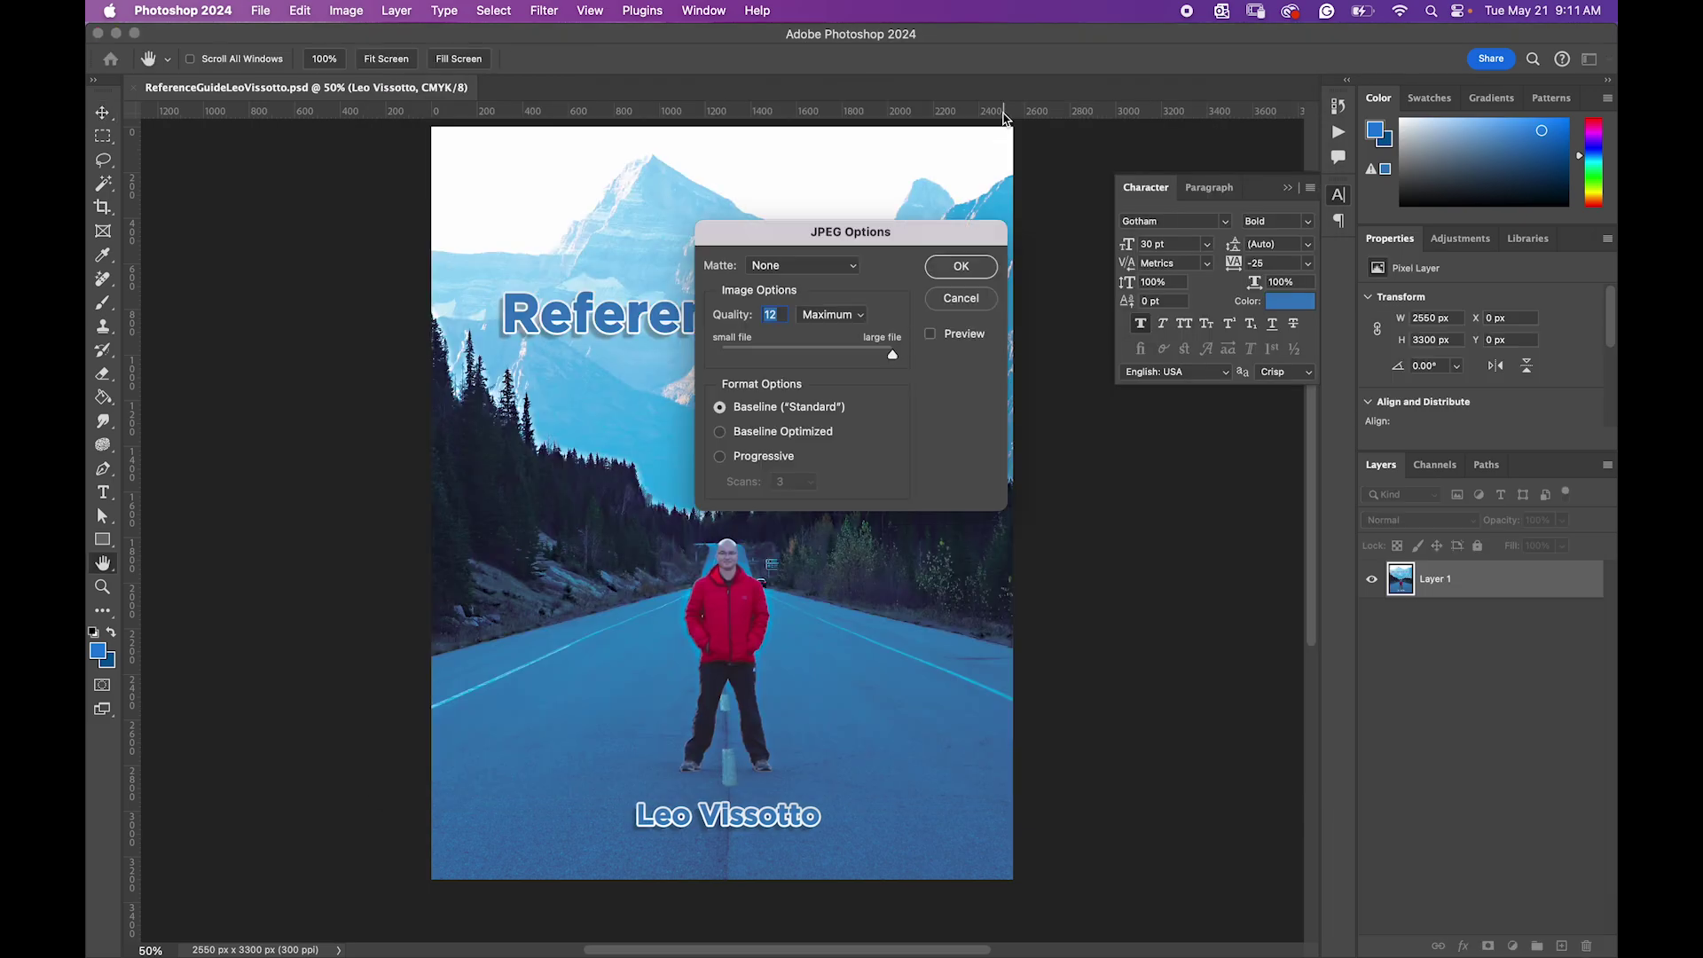
left_click(967, 267)
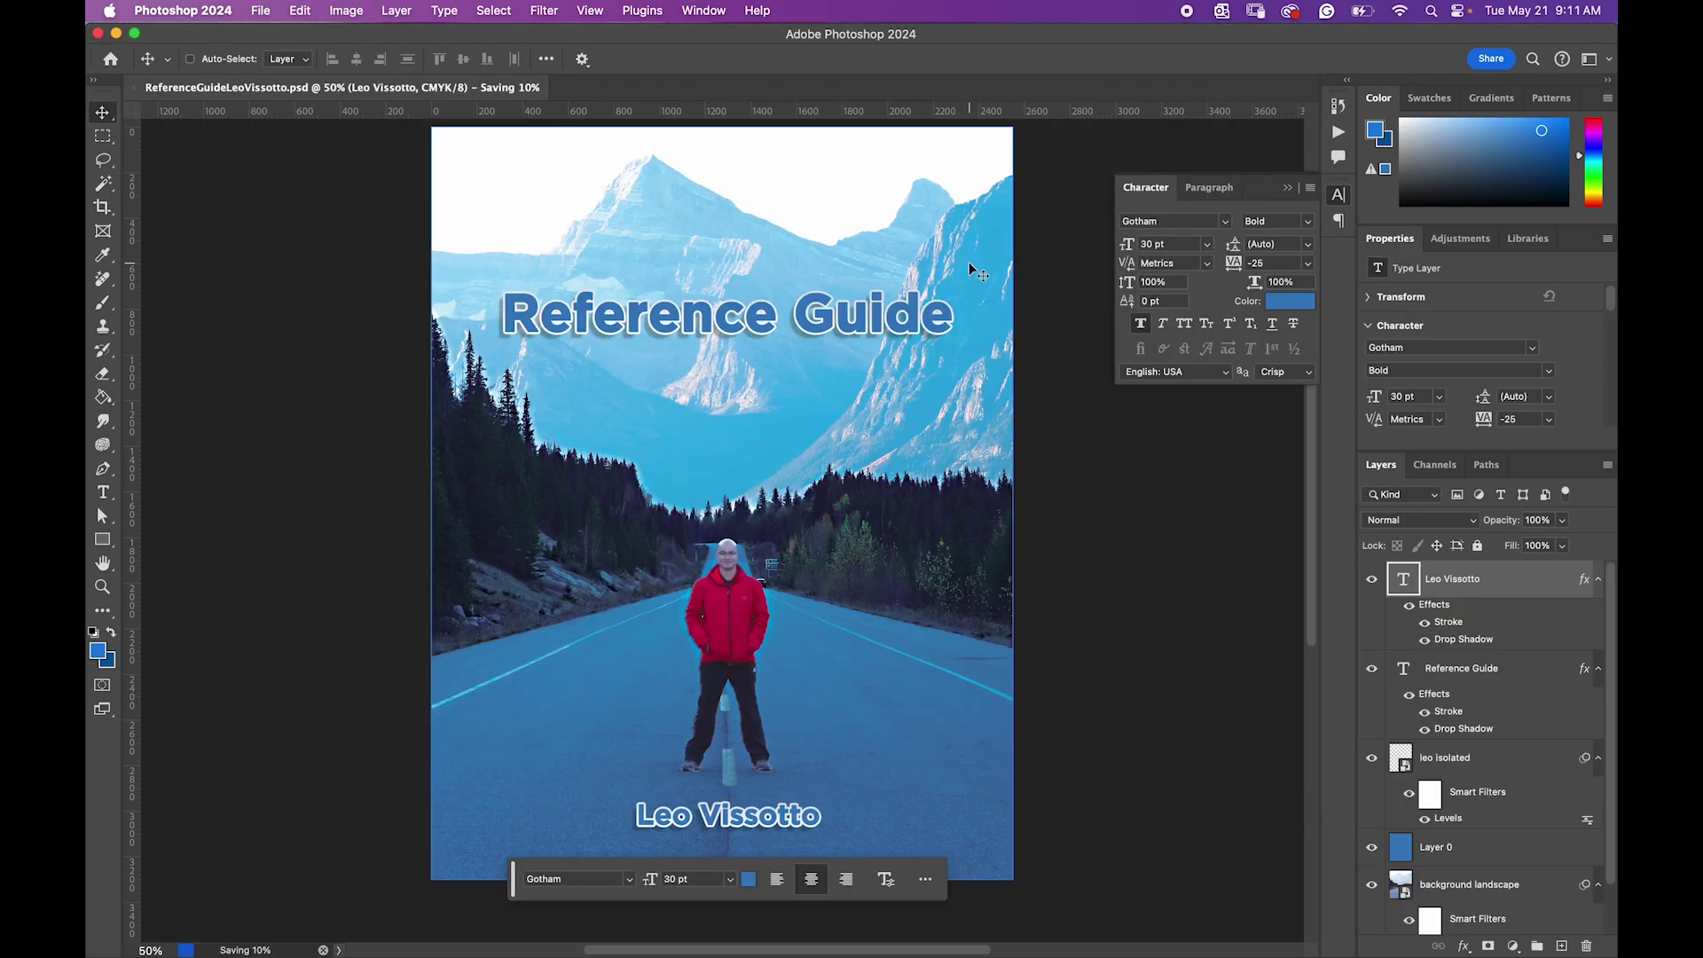
Step: Close the cover document and reopen its saved PSD to check the preserved layers and effects
key("super+w")
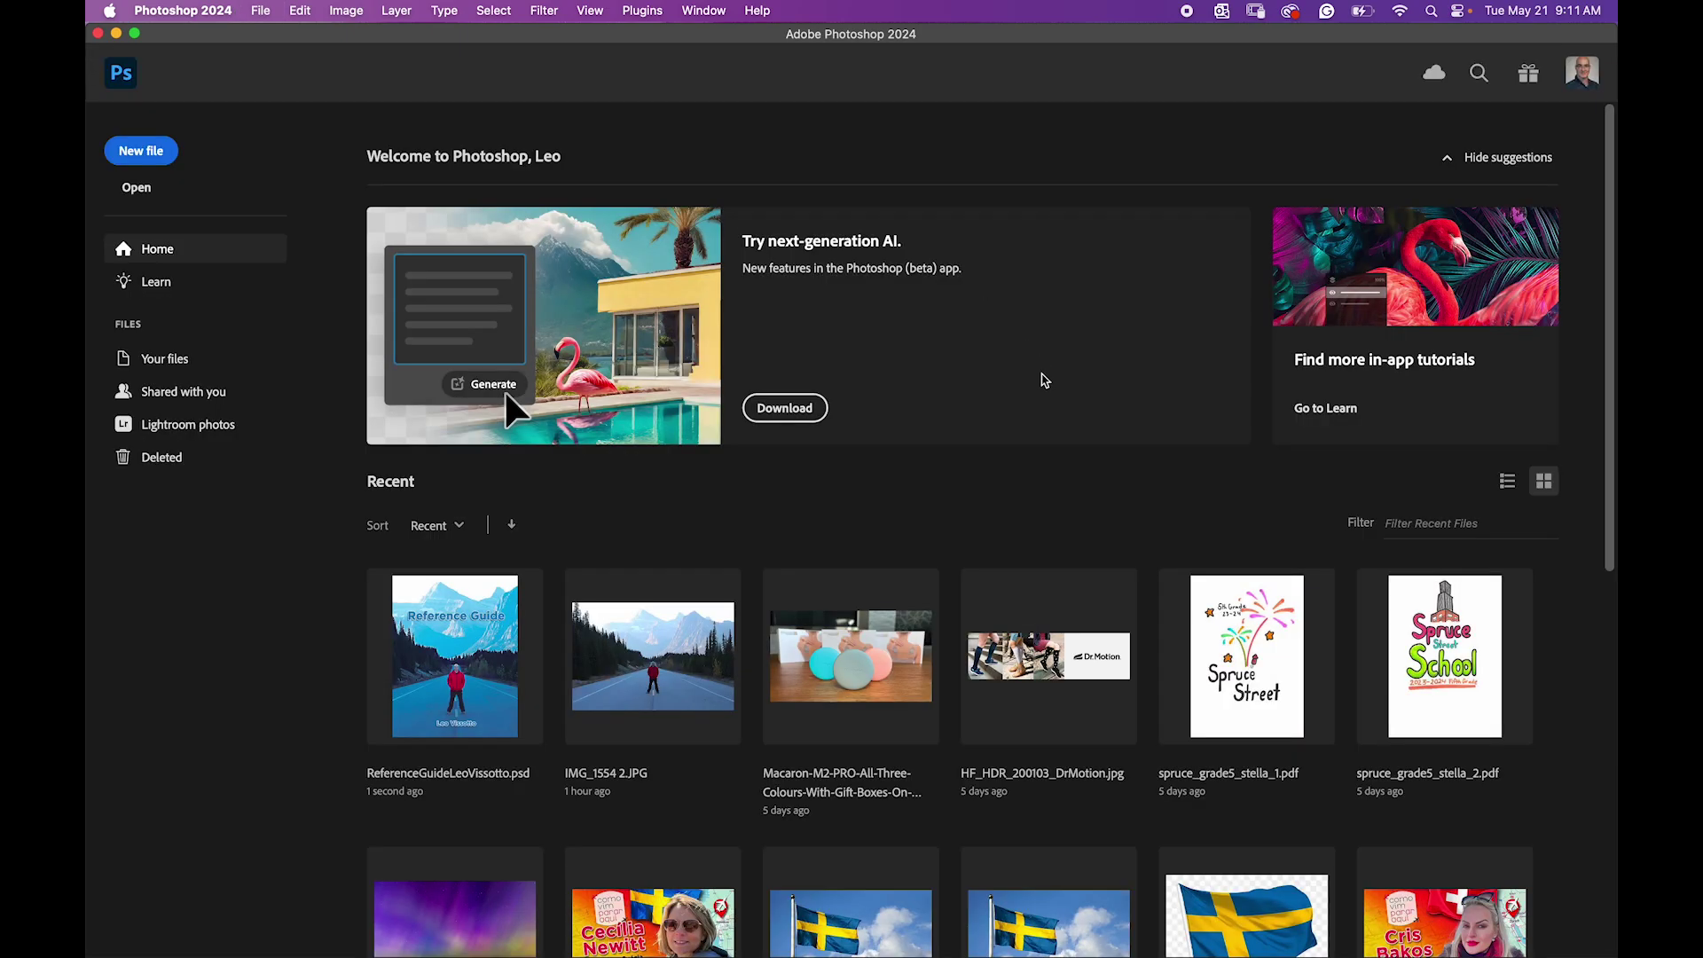
key("super+o")
double_click(556, 203)
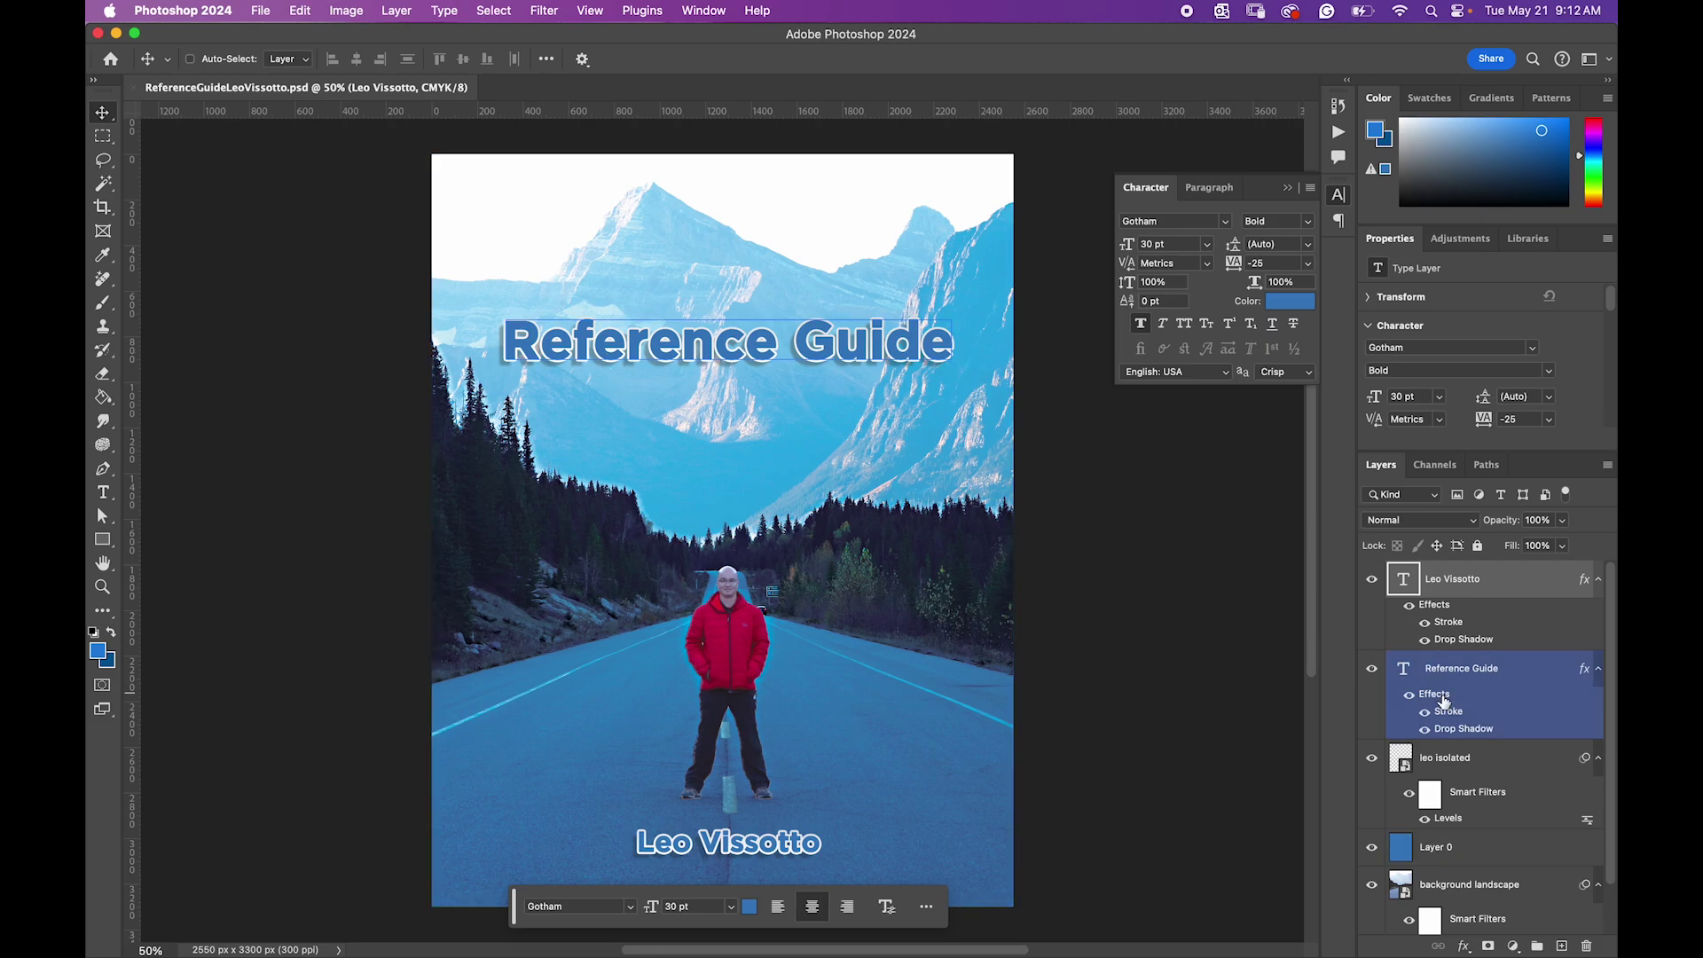
scroll(1544, 691, "down", 2)
scroll(1544, 691, "up", 2)
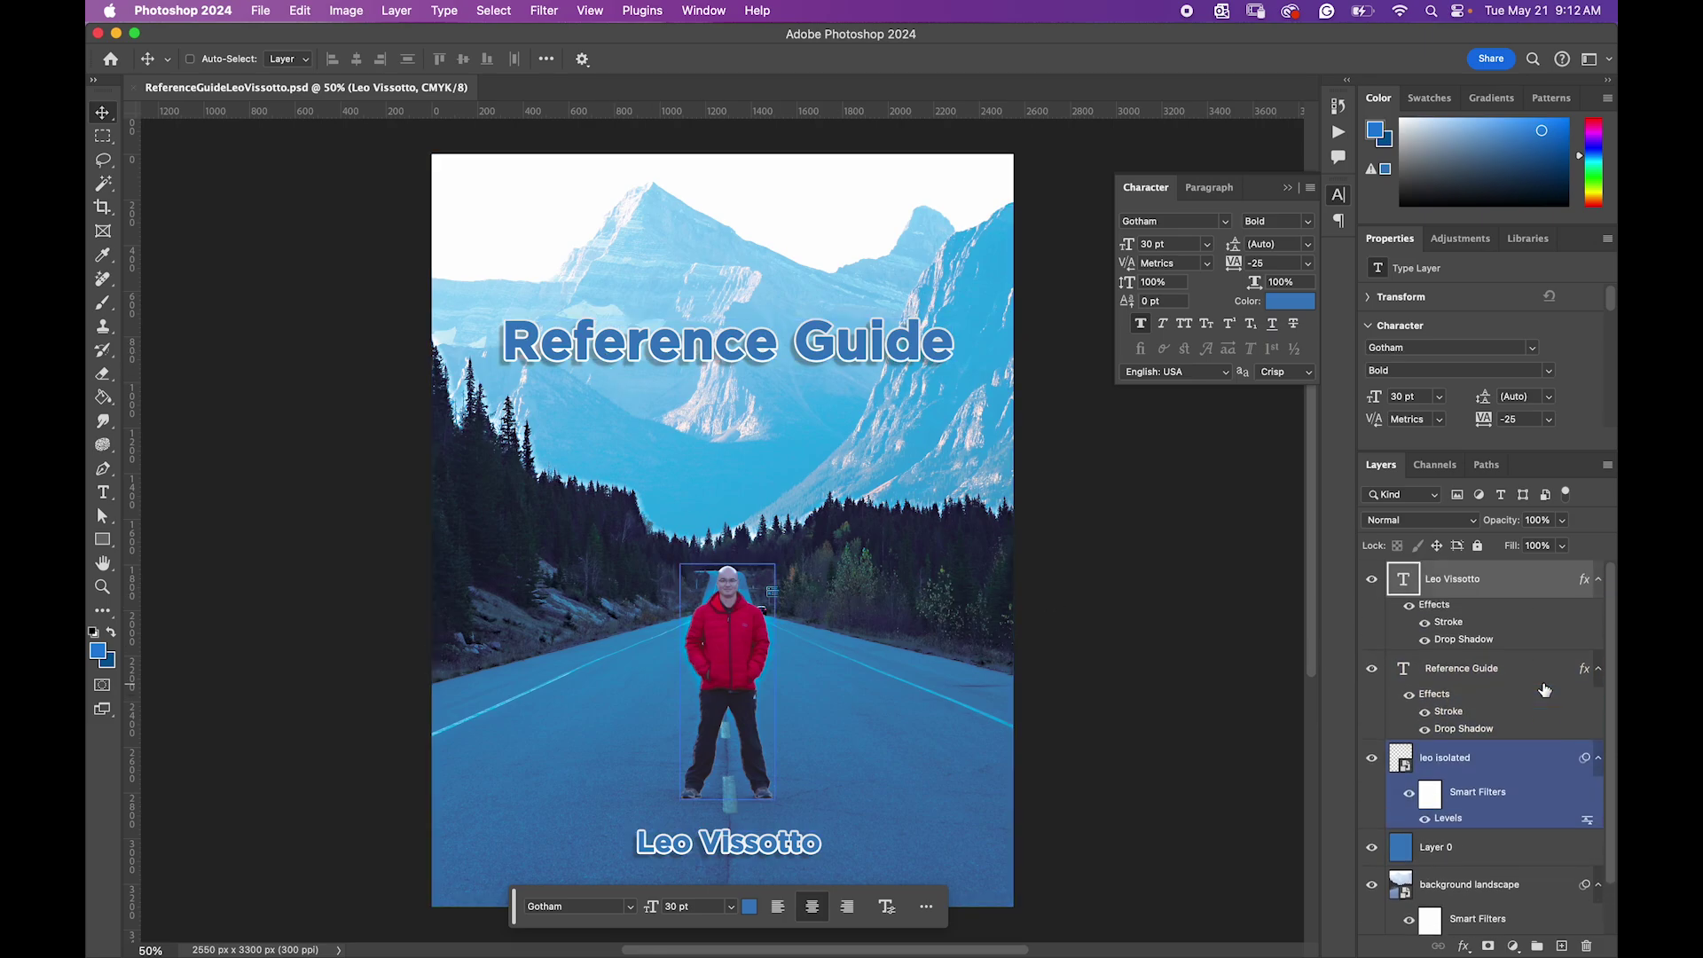
scroll(1414, 802, "down", 2)
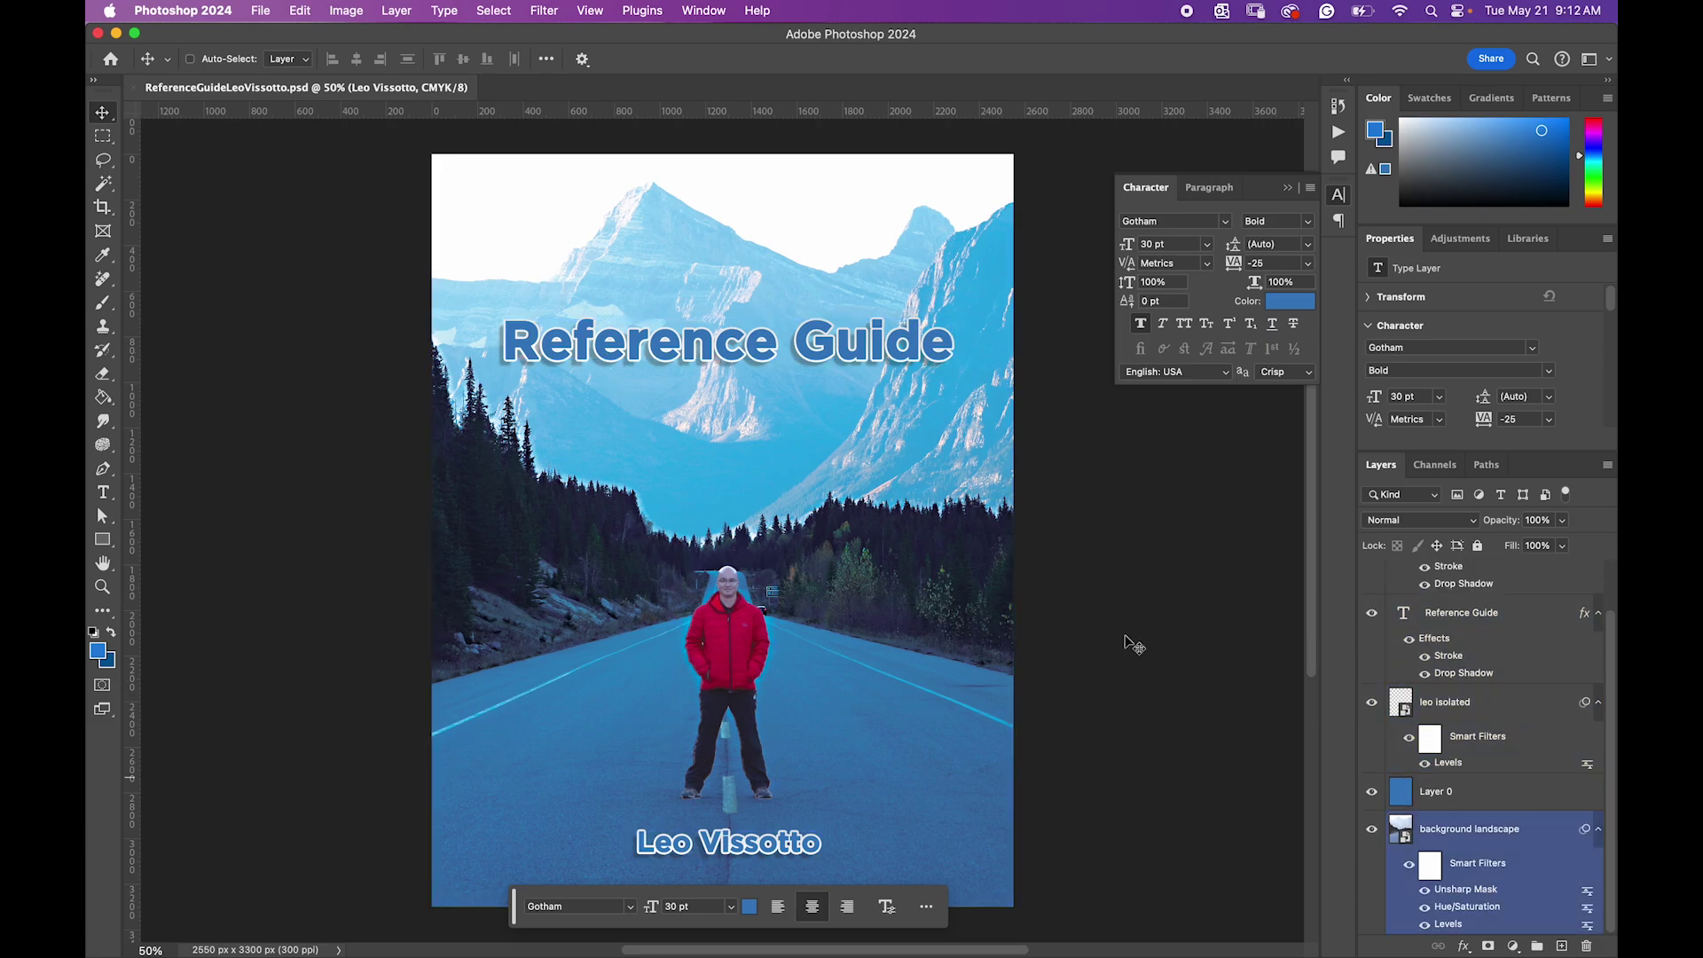